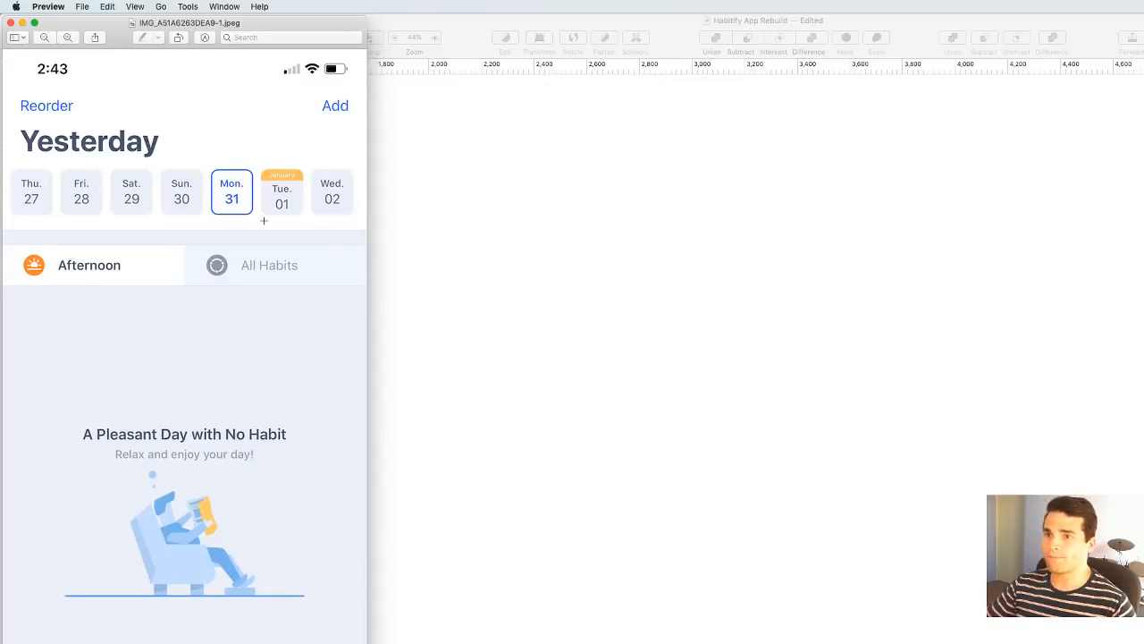
Copy the Yesterday screen image from Preview, switch to Sketch and paste it onto the For video page
{"action": "left_click", "coordinate": [105, 6]}
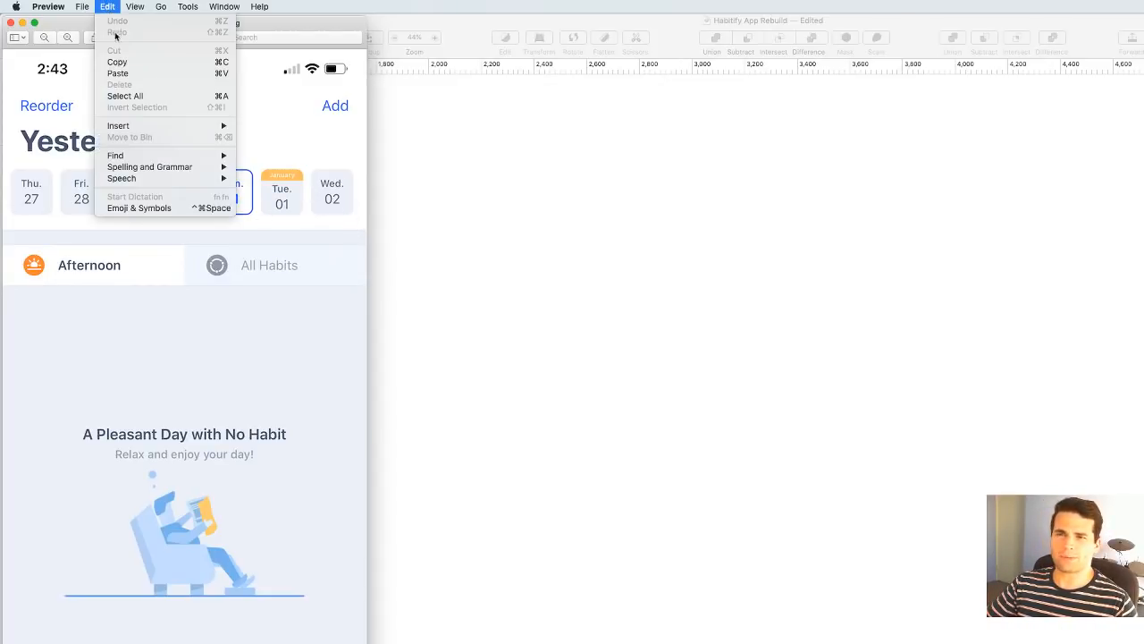
{"action": "left_click", "coordinate": [120, 63]}
{"action": "left_click", "coordinate": [601, 350]}
{"action": "key", "text": "super+v"}
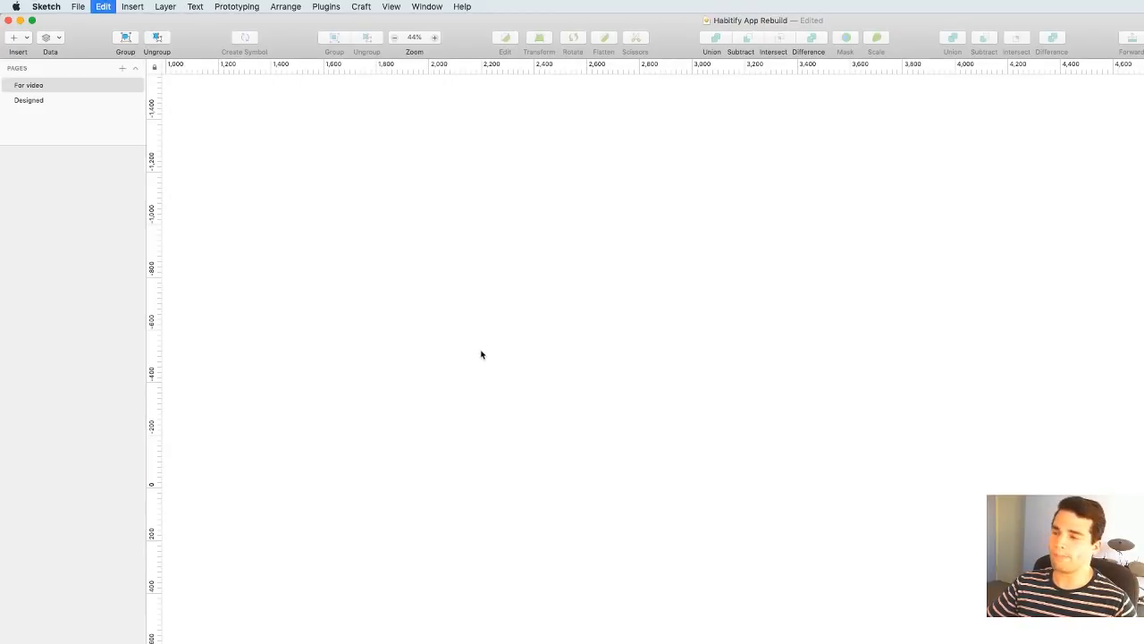
{"action": "left_click", "coordinate": [993, 337]}
{"action": "left_click_drag", "start_coordinate": [1083, 307], "coordinate": [726, 314]}
{"action": "key", "text": "super+a"}
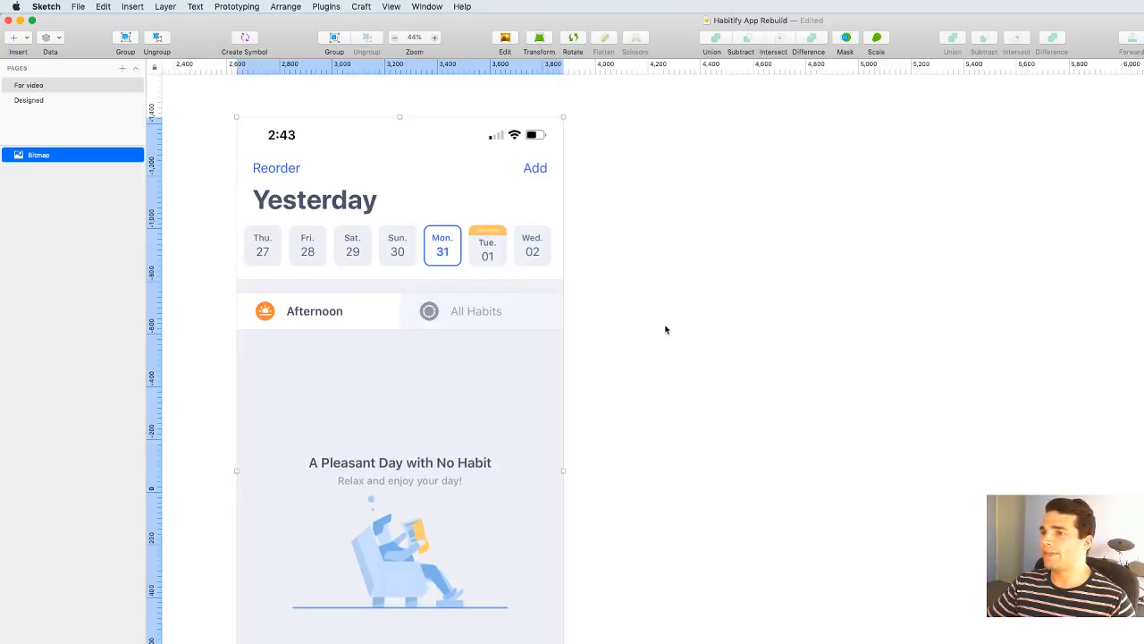
{"action": "left_click", "coordinate": [679, 306]}
{"action": "scroll", "coordinate": [656, 299], "scroll_direction": "right", "scroll_amount": 2}
{"action": "scroll", "coordinate": [656, 299], "scroll_direction": "down", "scroll_amount": 1}
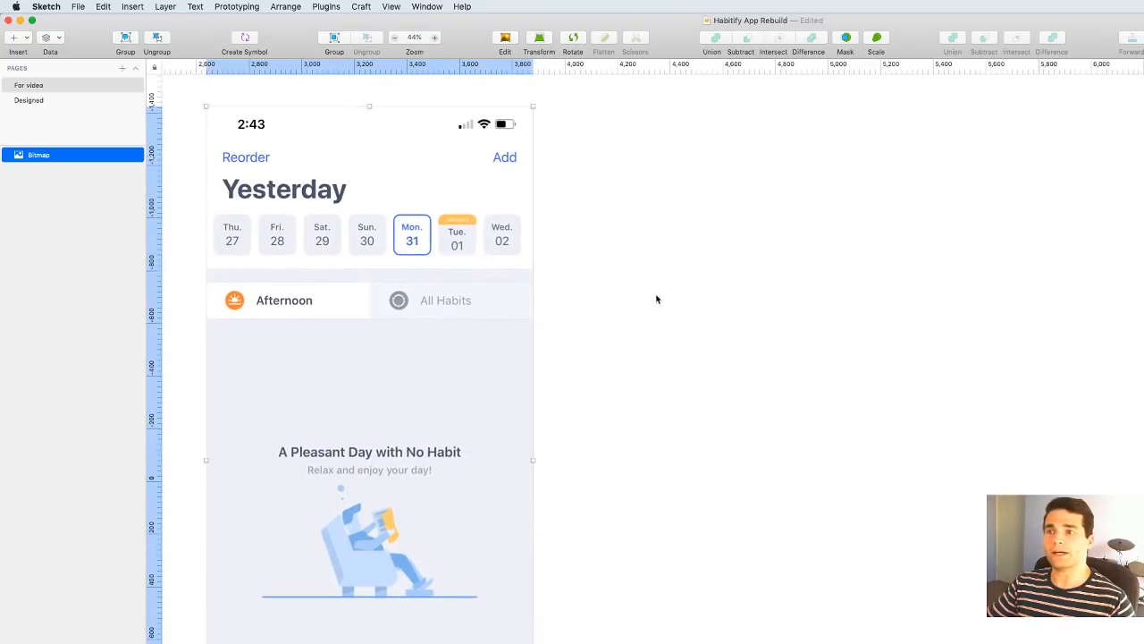
Insert an iPhone XS Max artboard and move it close beside the pasted screenshot
{"action": "left_click", "coordinate": [24, 44]}
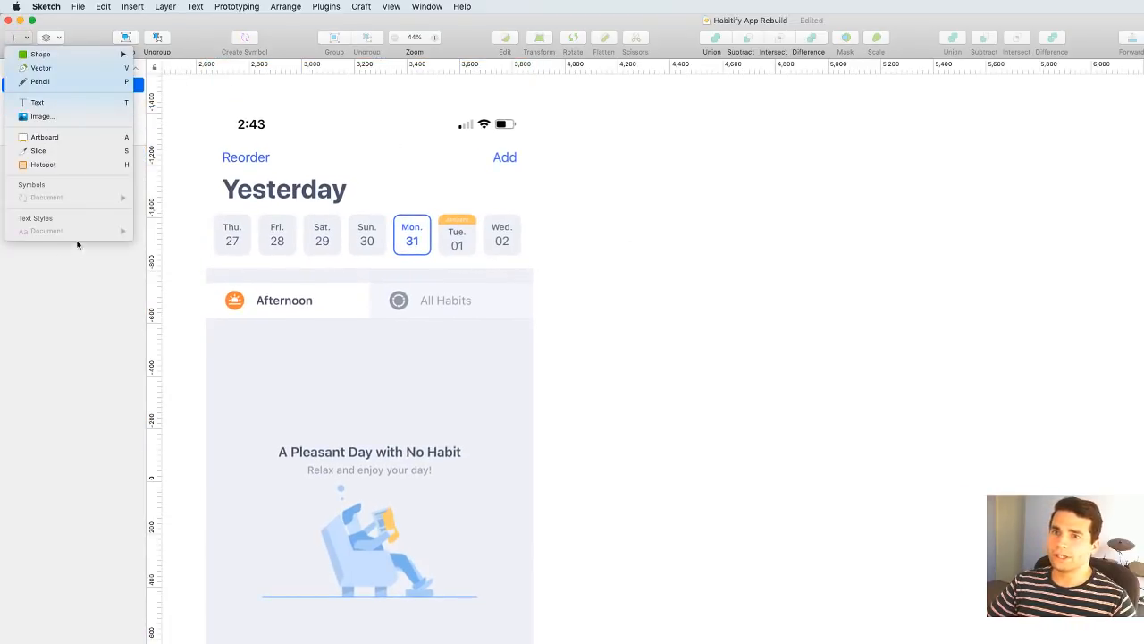
{"action": "left_click", "coordinate": [70, 137]}
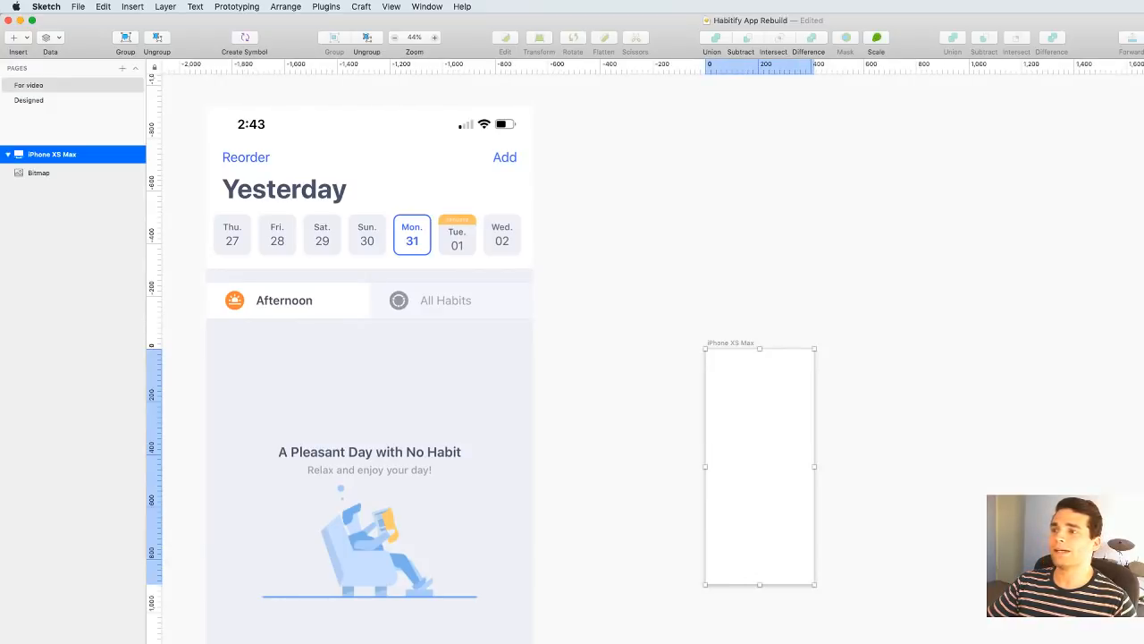
{"action": "left_click_drag", "start_coordinate": [732, 344], "coordinate": [623, 186]}
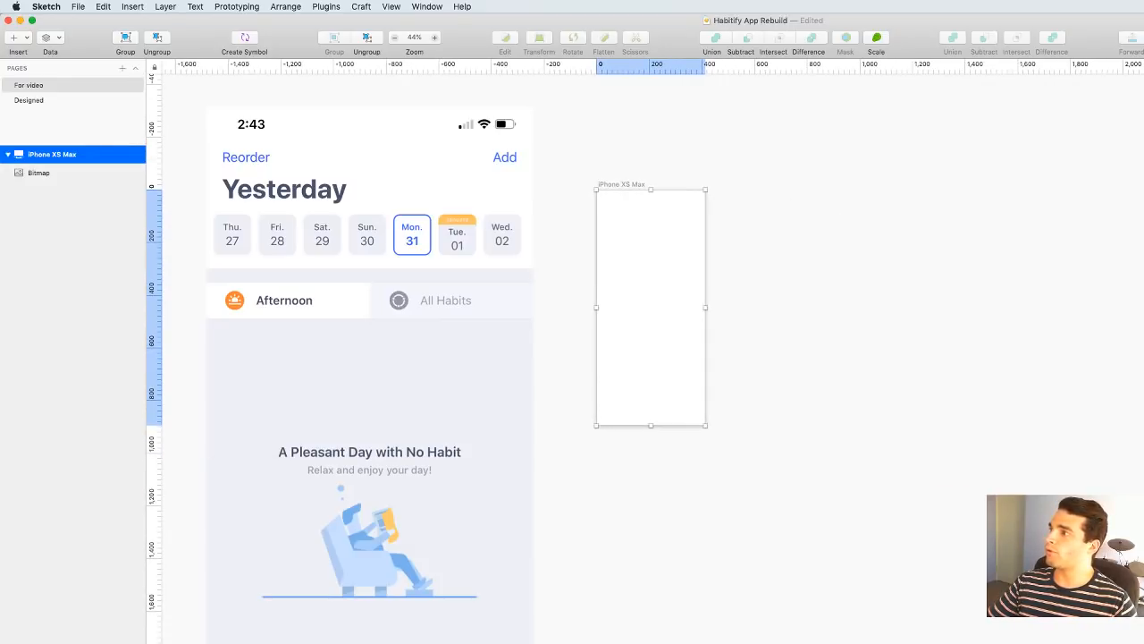
{"action": "left_click", "coordinate": [953, 234]}
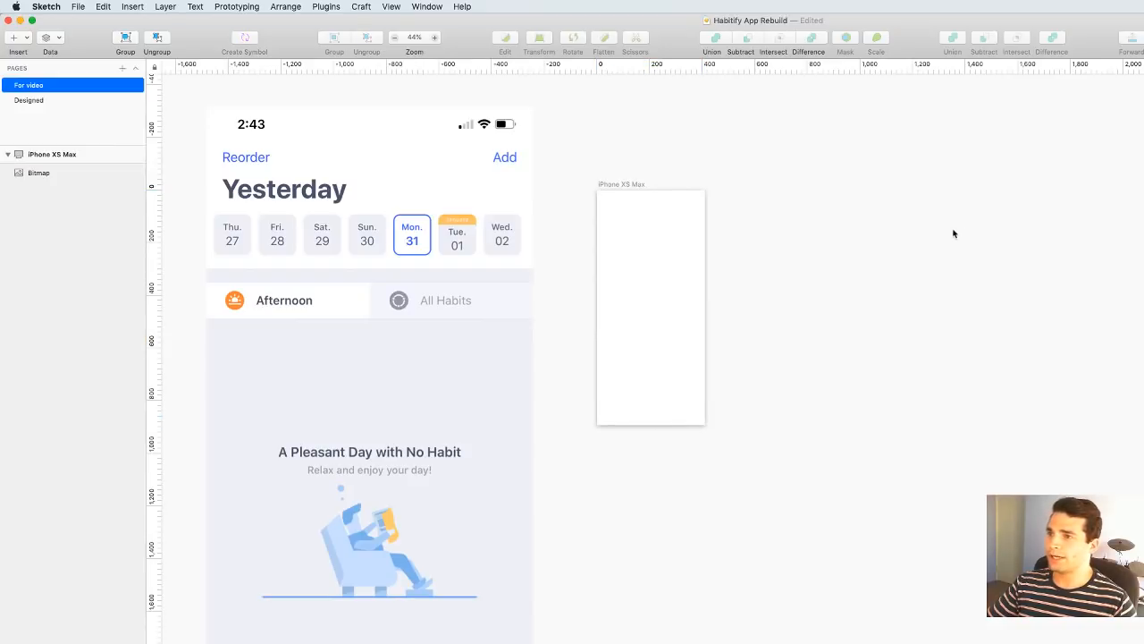
{"action": "scroll", "coordinate": [955, 219], "scroll_direction": "left", "scroll_amount": 5}
{"action": "scroll", "coordinate": [955, 219], "scroll_direction": "up", "scroll_amount": 2}
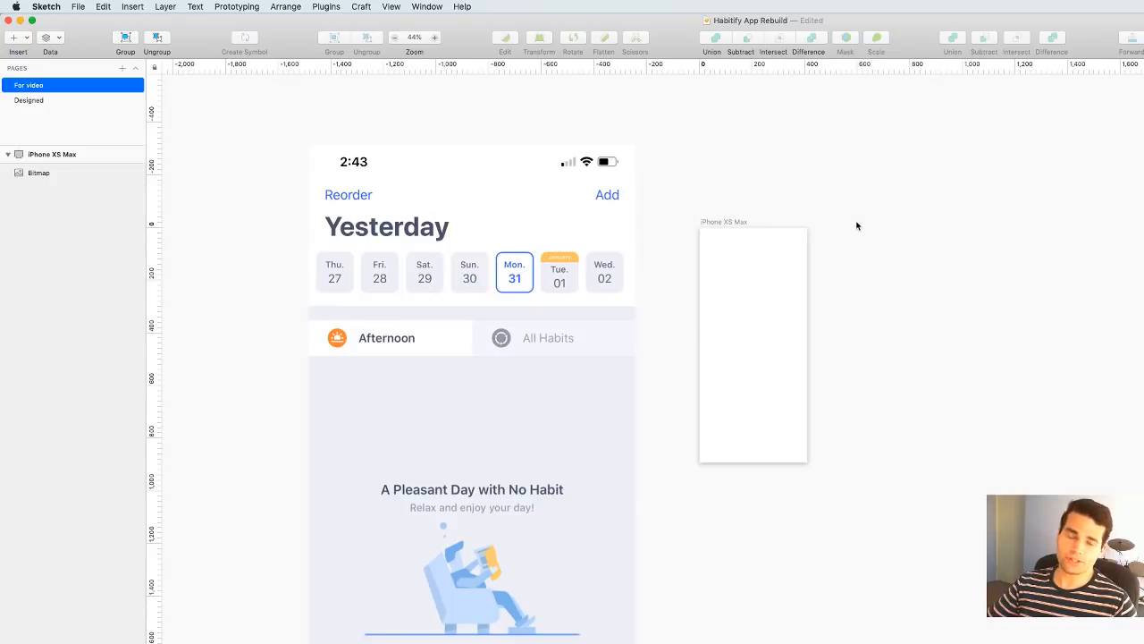
Scale the screenshot down proportionally to the artboard's width and place it directly beside the artboard
{"action": "scroll", "coordinate": [805, 232], "scroll_direction": "down", "scroll_amount": 1}
{"action": "left_click", "coordinate": [529, 252]}
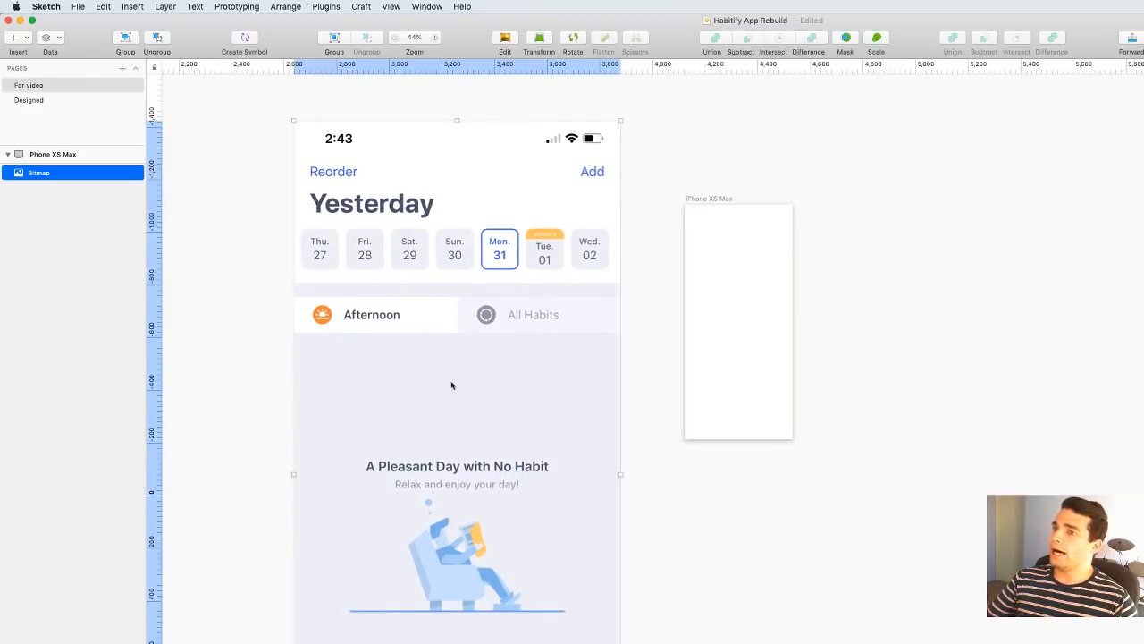
{"action": "left_click_drag", "start_coordinate": [500, 271], "coordinate": [521, 231]}
{"action": "scroll", "coordinate": [635, 265], "scroll_direction": "up", "scroll_amount": 3}
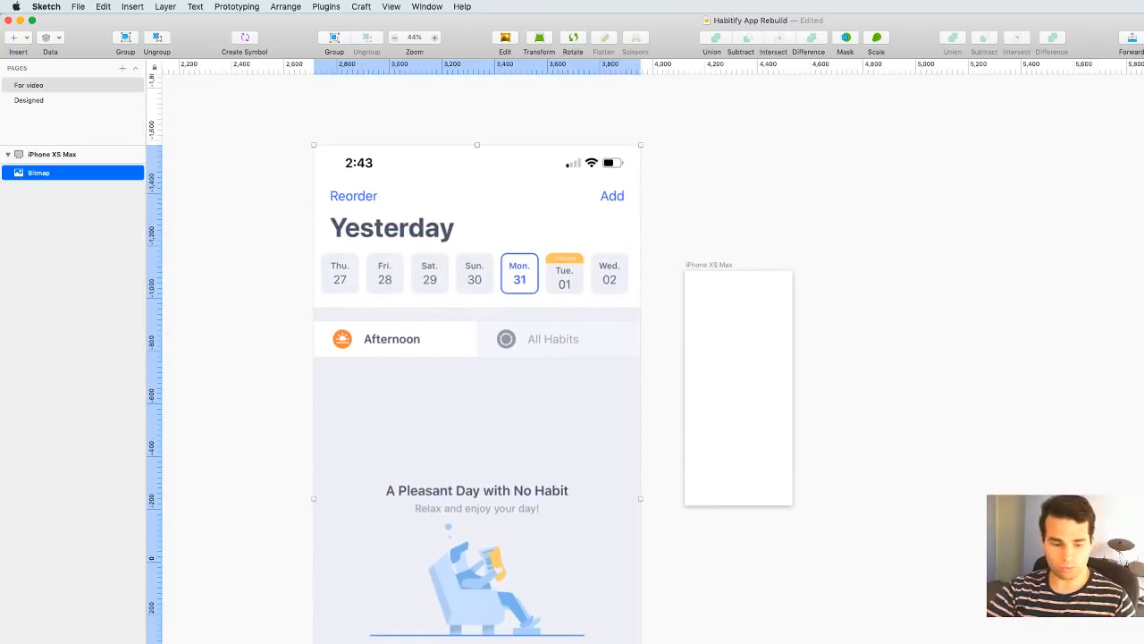
{"action": "key", "text": "Return"}
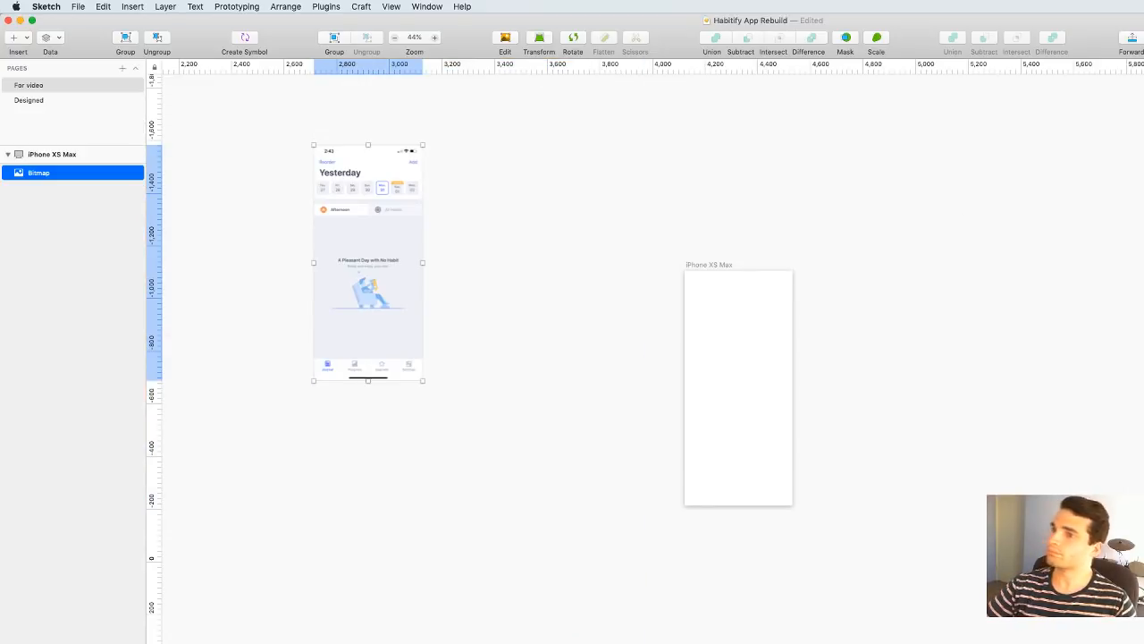
{"action": "left_click_drag", "start_coordinate": [404, 221], "coordinate": [642, 344]}
{"action": "left_click", "coordinate": [835, 441]}
{"action": "scroll", "coordinate": [780, 343], "scroll_direction": "up", "scroll_amount": 5}
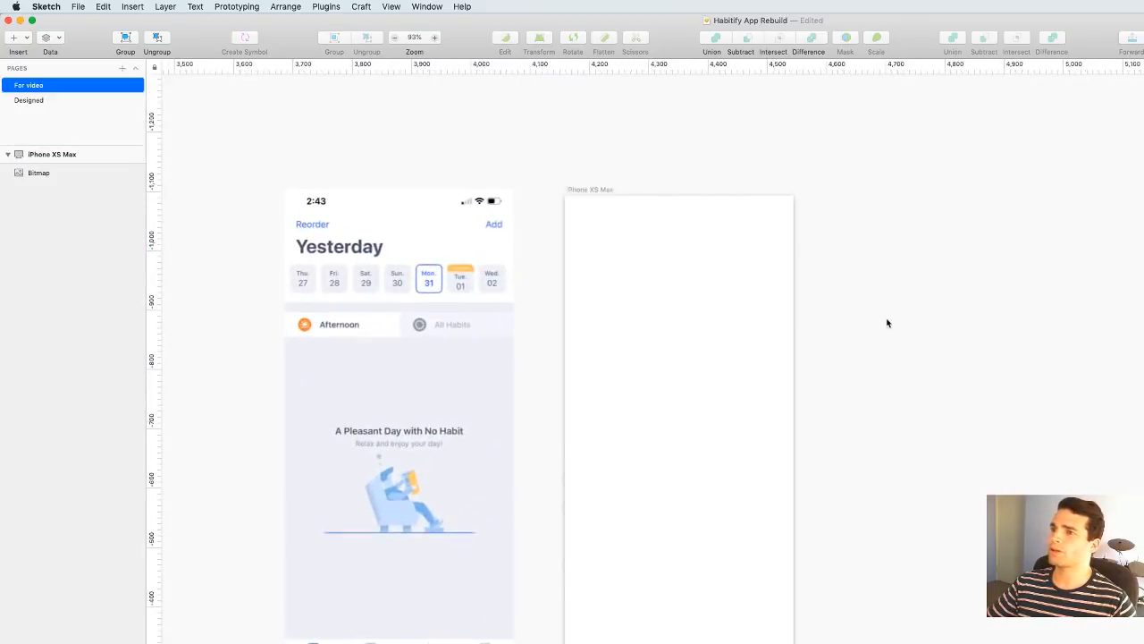
Rename the iPhone XS Max artboard as "Main screen Habitify"
{"action": "left_click", "coordinate": [644, 140]}
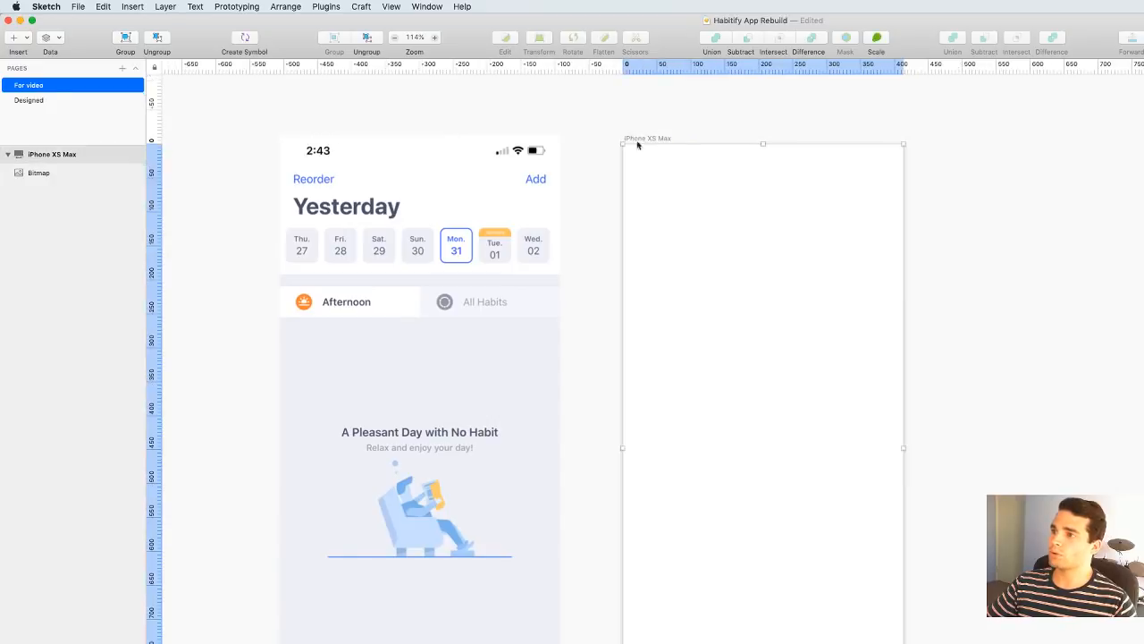
{"action": "left_click", "coordinate": [78, 157]}
{"action": "double_click", "coordinate": [79, 156]}
{"action": "type", "text": "Main"}
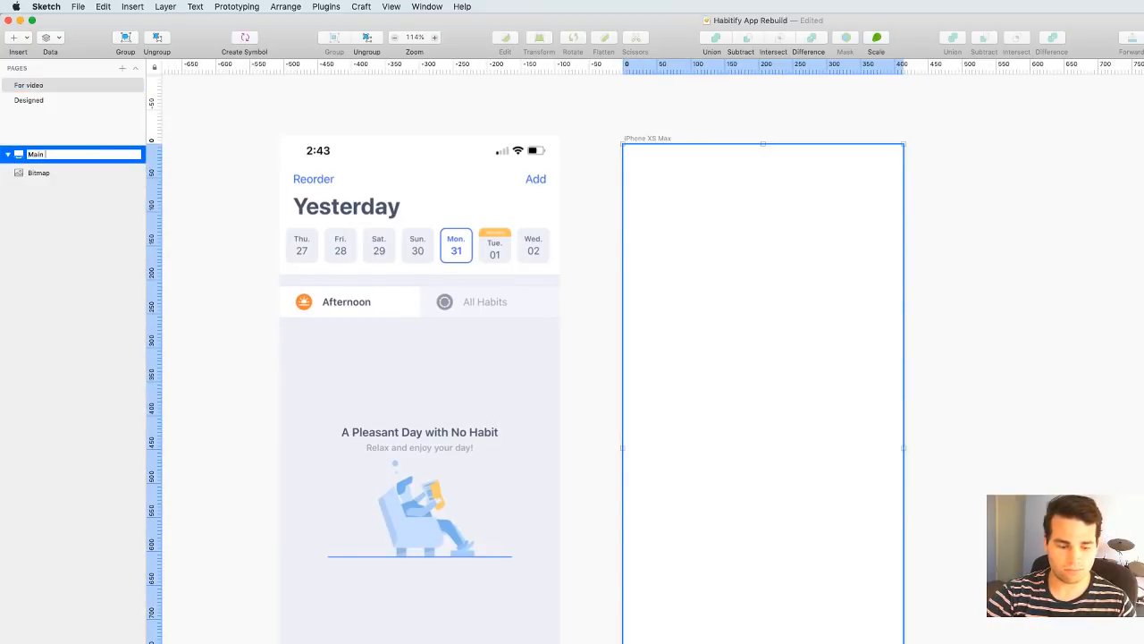
{"action": "type", "text": " screen Habitify"}
{"action": "key", "text": "Return"}
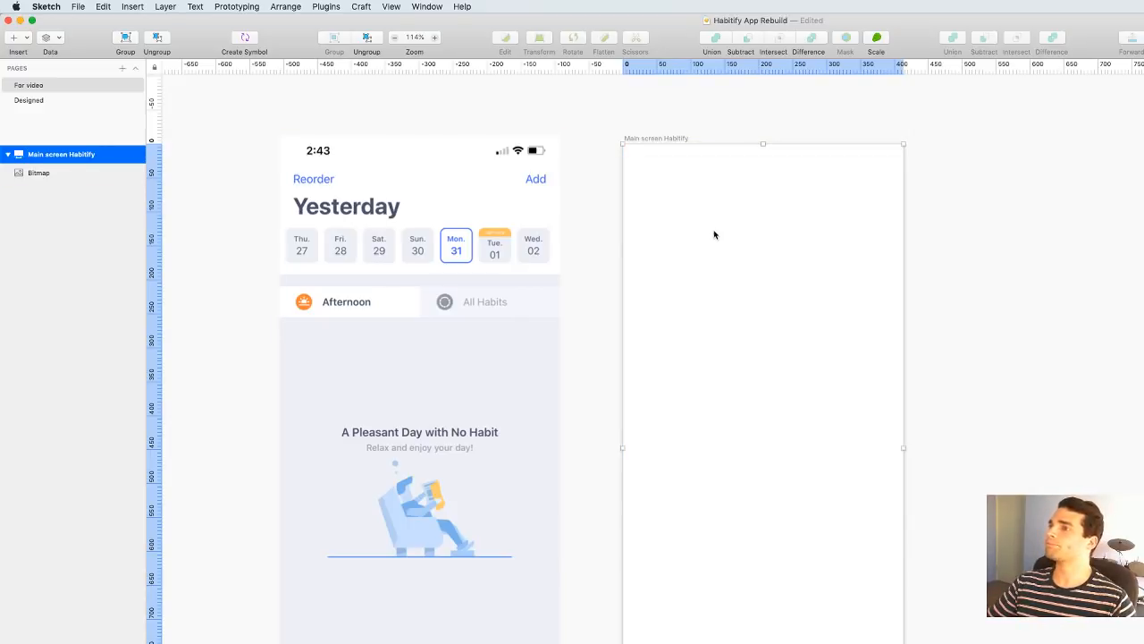
{"action": "left_click", "coordinate": [1024, 220]}
{"action": "scroll", "coordinate": [986, 215], "scroll_direction": "right", "scroll_amount": 3}
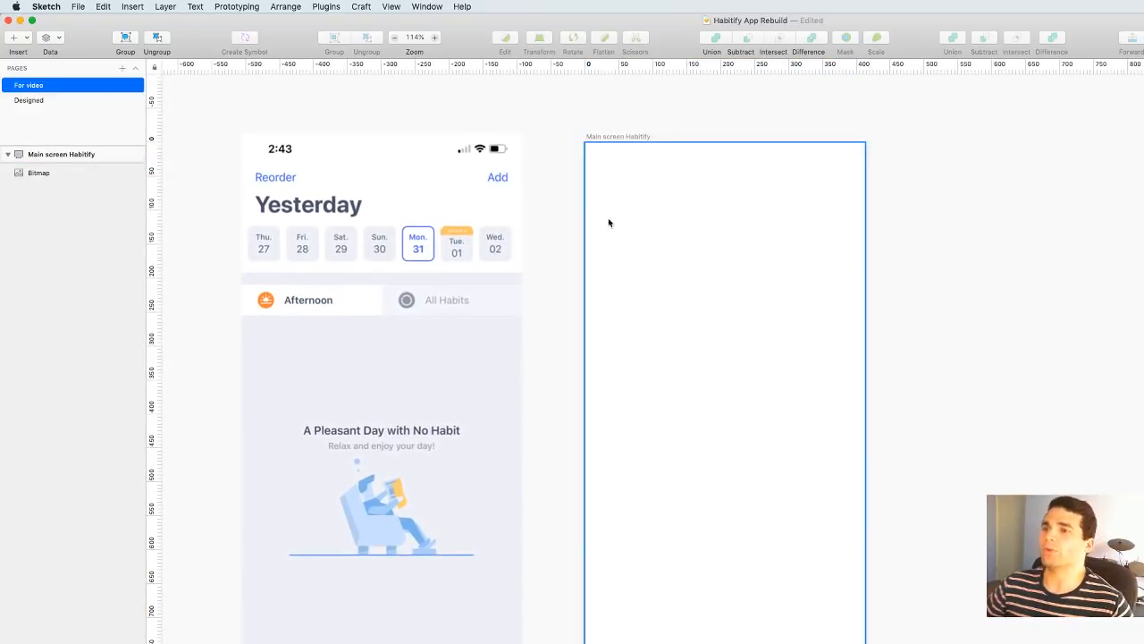
Draw a custom artboard about 510 px square to the right of Main screen Habitify and name it "Styles"
{"action": "left_click", "coordinate": [24, 39]}
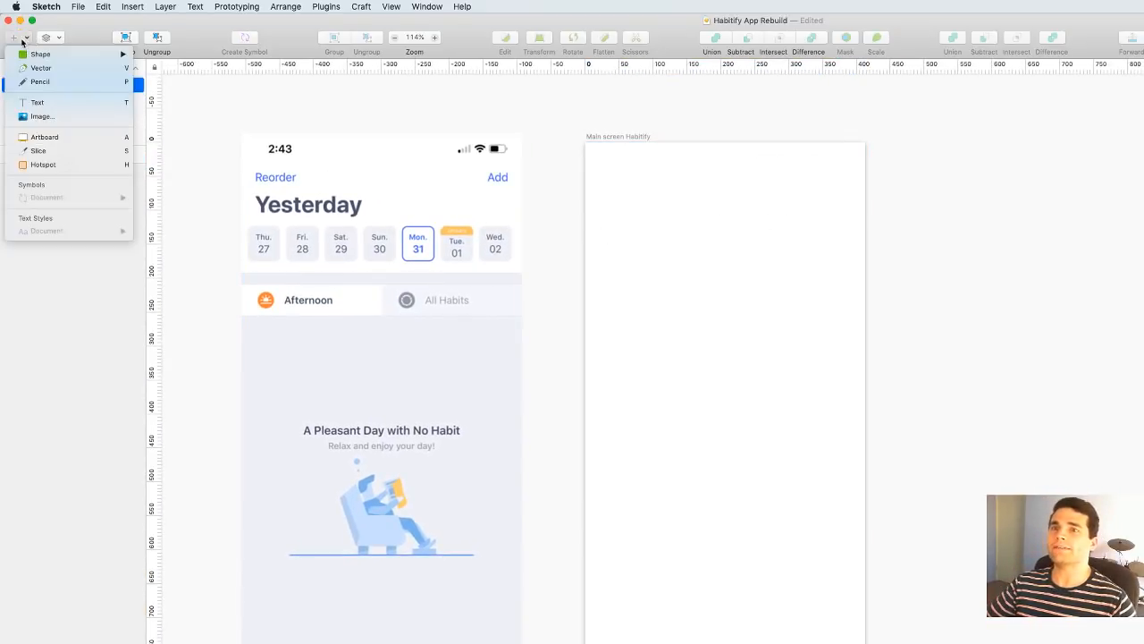
{"action": "left_click", "coordinate": [46, 137]}
{"action": "left_click_drag", "start_coordinate": [901, 141], "coordinate": [1143, 488]}
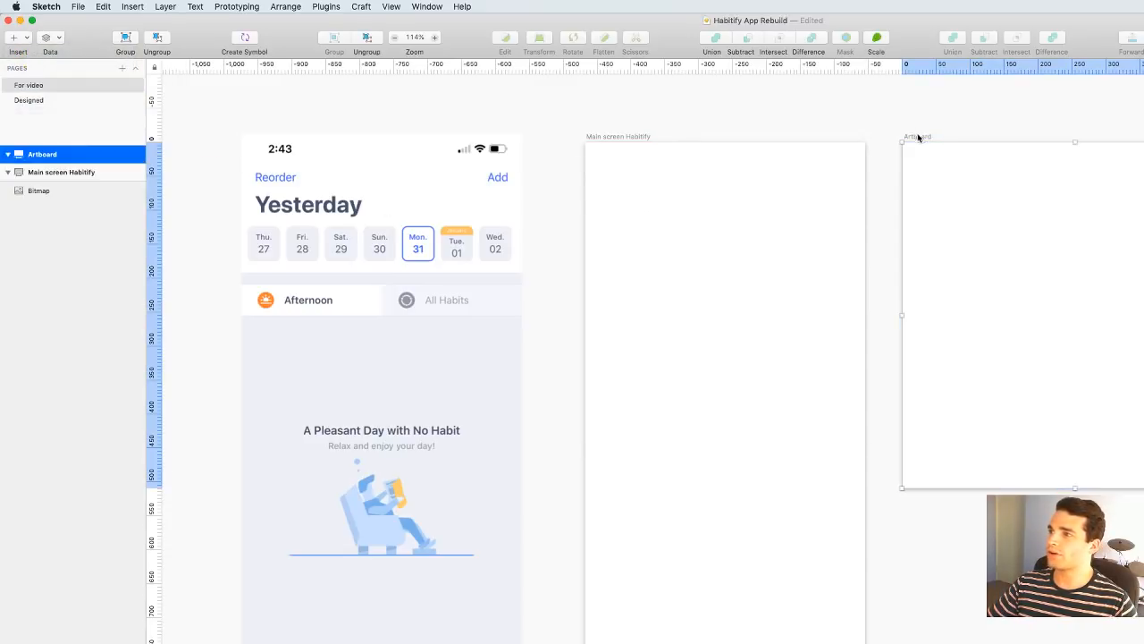
{"action": "double_click", "coordinate": [42, 154]}
{"action": "type", "text": "Styles"}
{"action": "key", "text": "Return"}
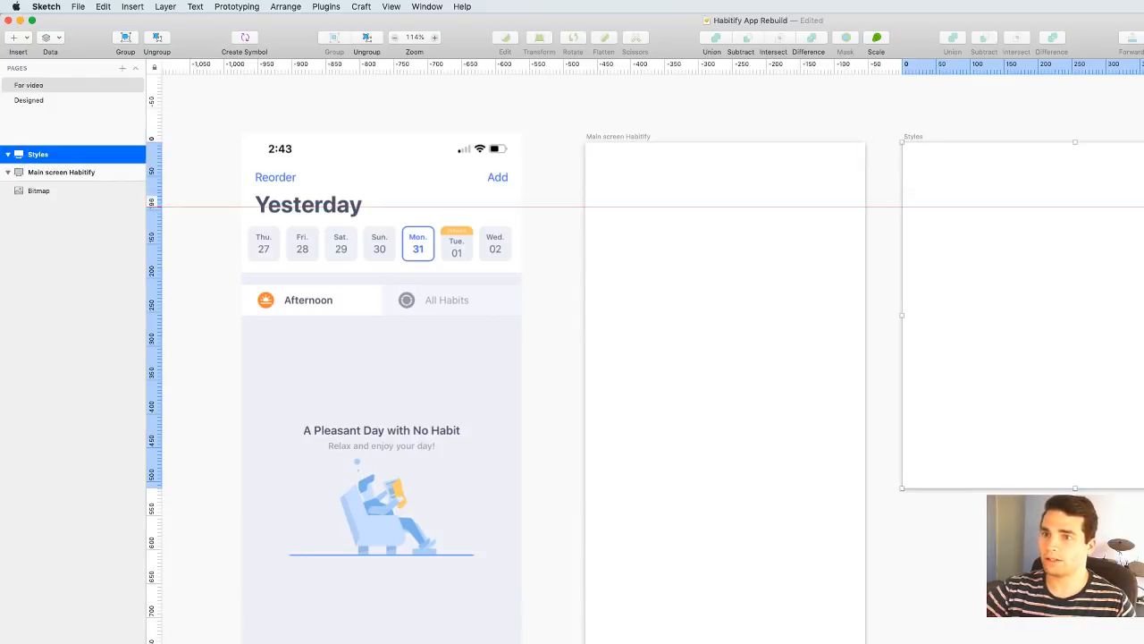
{"action": "left_click", "coordinate": [927, 117]}
{"action": "left_click_drag", "start_coordinate": [937, 130], "coordinate": [928, 137]}
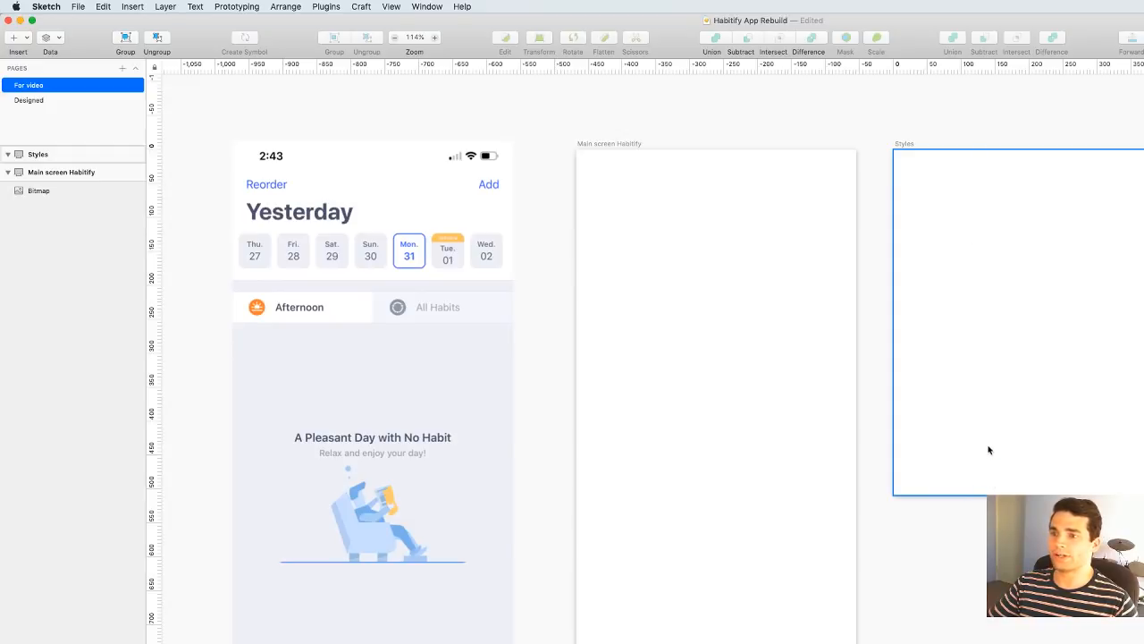
Draw a swatch about 40 px square near the upper-left corner of the Styles artboard
{"action": "left_click", "coordinate": [994, 357]}
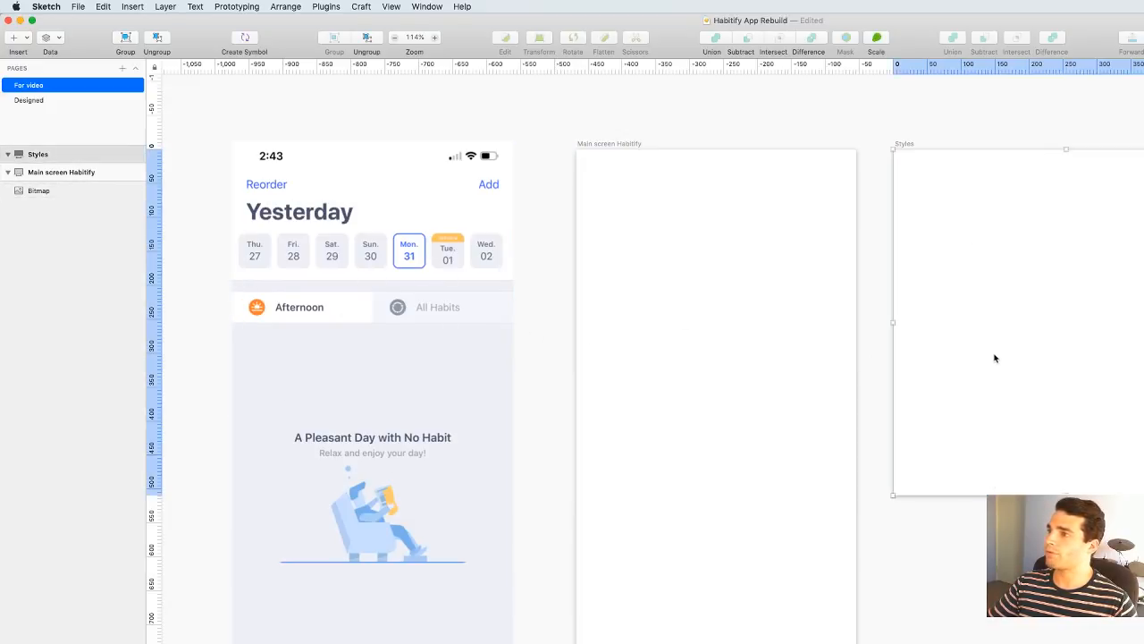
{"action": "scroll", "coordinate": [994, 358], "scroll_direction": "right", "scroll_amount": 3}
{"action": "left_click", "coordinate": [881, 131]}
{"action": "left_click", "coordinate": [26, 44]}
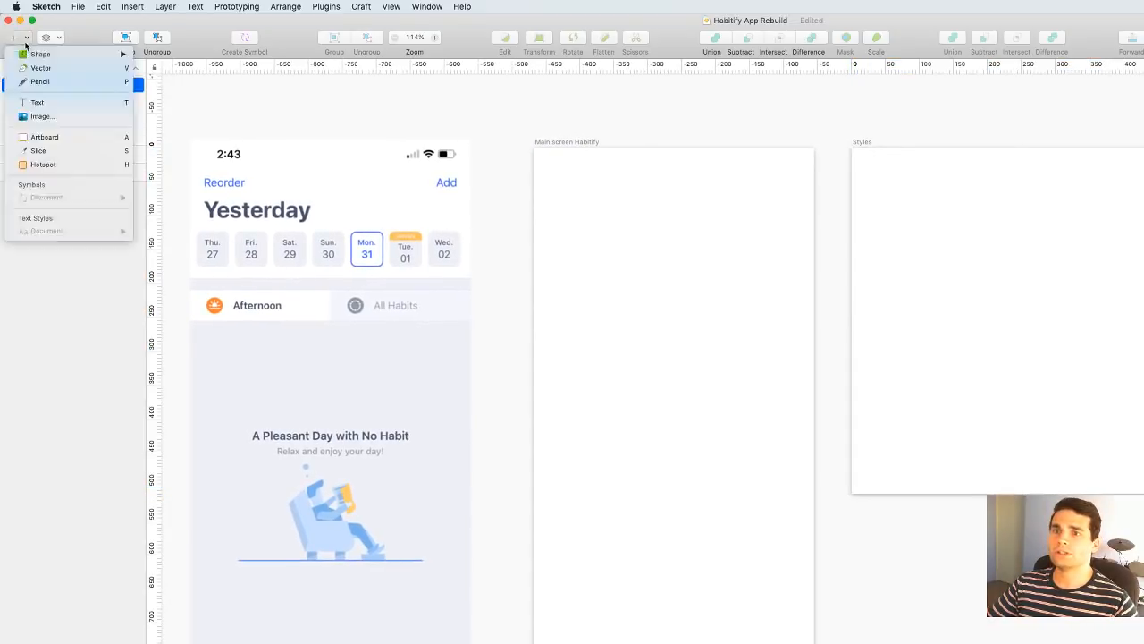
{"action": "left_click", "coordinate": [173, 58]}
{"action": "left_click_drag", "start_coordinate": [864, 195], "coordinate": [890, 217]}
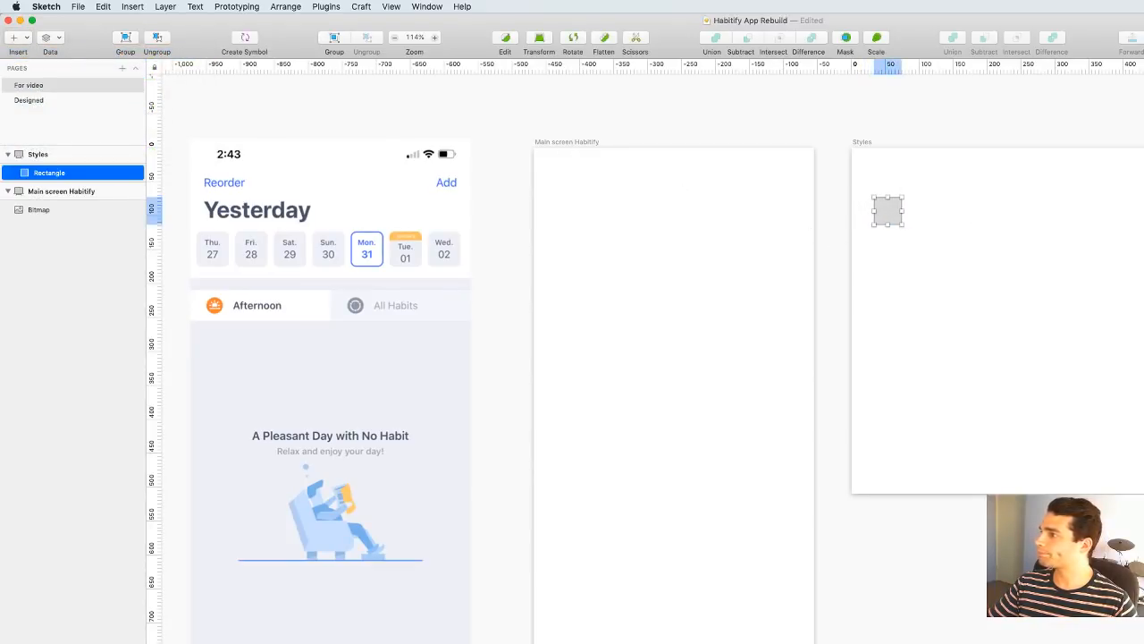
Fill the swatch with the background colour #F1F2F7 sampled from the area below the screenshot's tabs
{"action": "left_click", "coordinate": [1143, 268]}
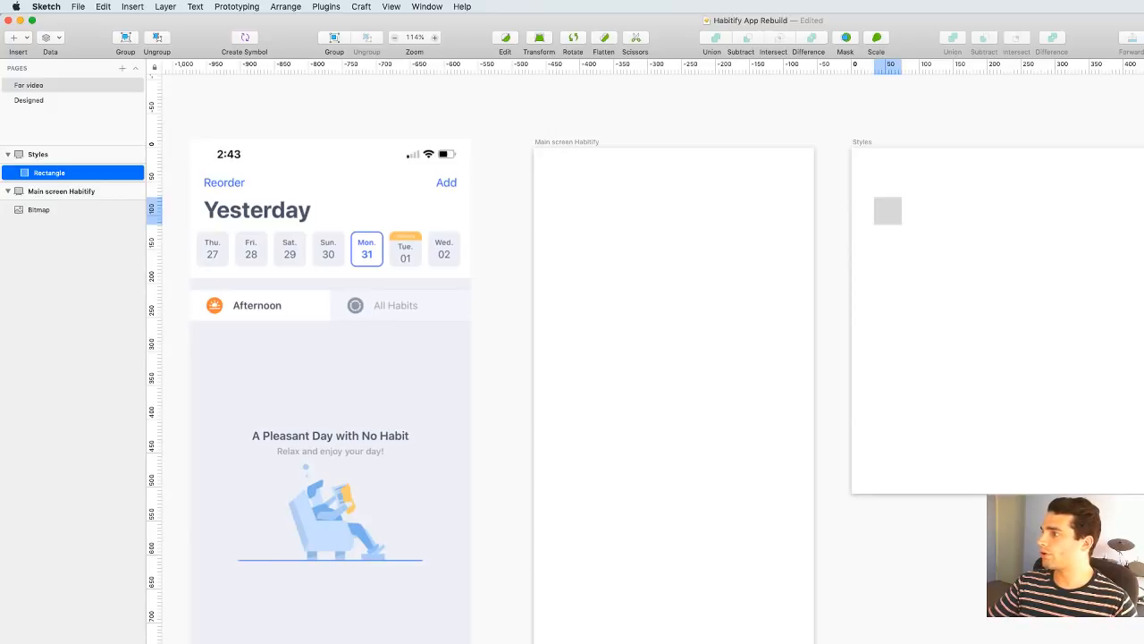
{"action": "key", "text": "ctrl+c"}
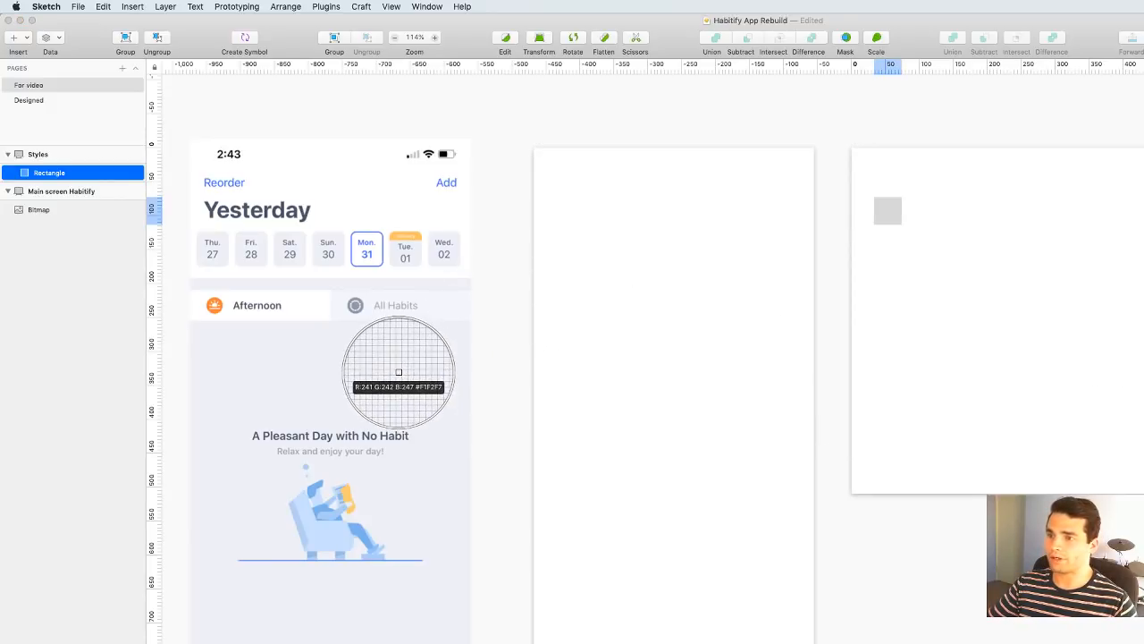
{"action": "left_click", "coordinate": [398, 372]}
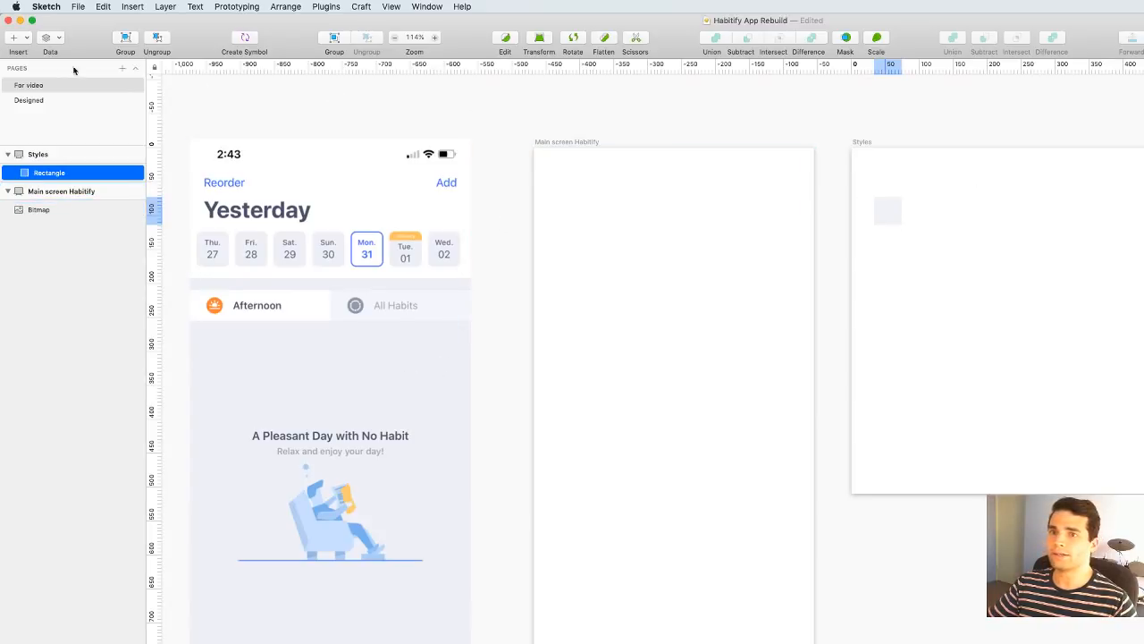
Add a left-aligned text label "Background" just above the swatch in the Styles artboard
{"action": "left_click", "coordinate": [23, 40]}
{"action": "left_click", "coordinate": [72, 103]}
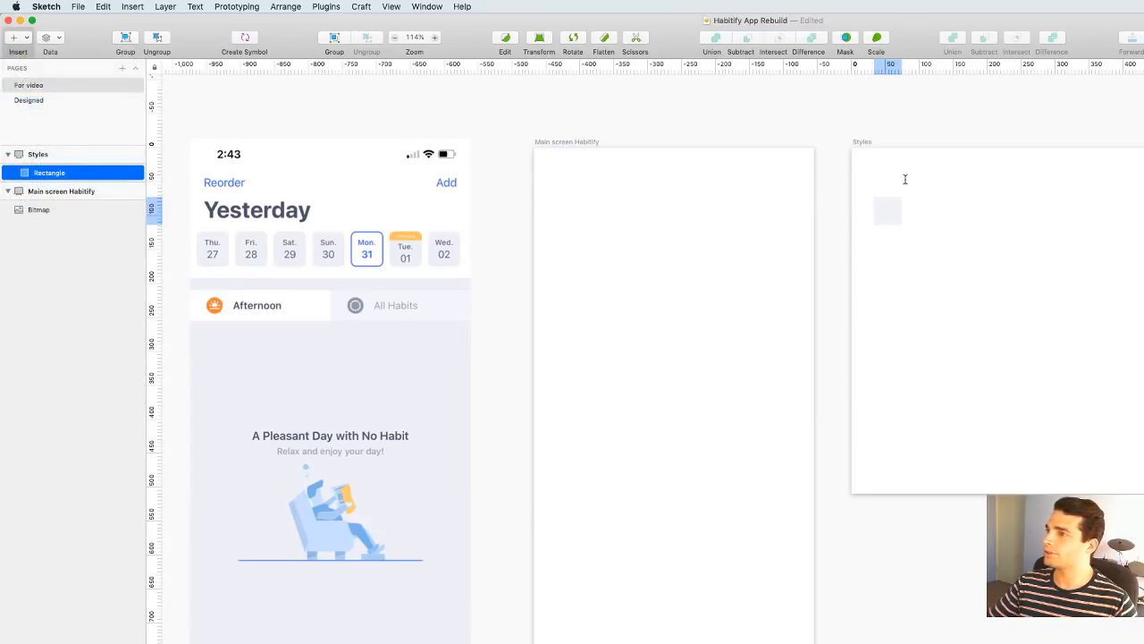
{"action": "left_click_drag", "start_coordinate": [874, 168], "coordinate": [993, 191]}
{"action": "type", "text": "BNac"}
{"action": "key", "text": "BackSpace"}
{"action": "key", "text": "BackSpace"}
{"action": "key", "text": "BackSpace"}
{"action": "type", "text": "ack"}
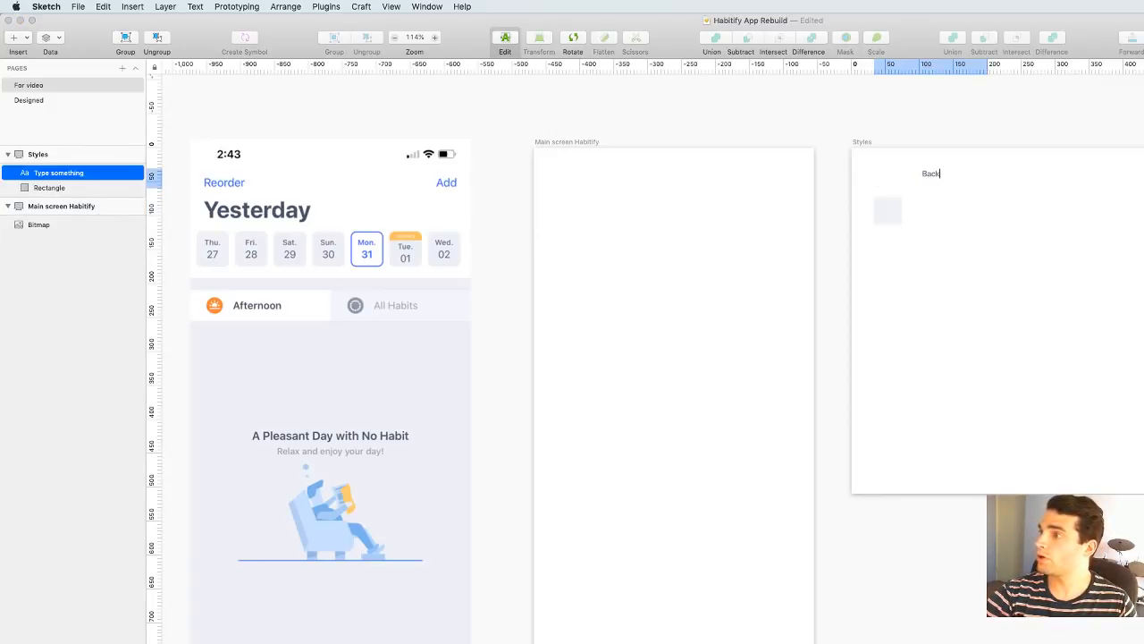
{"action": "type", "text": "ground"}
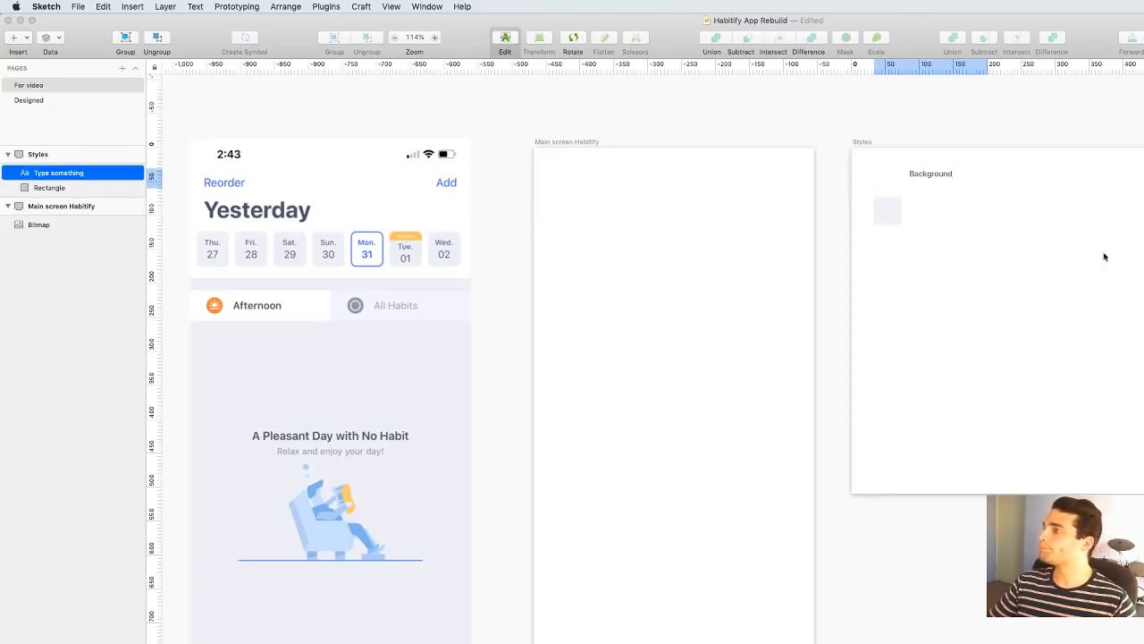
{"action": "left_click", "coordinate": [935, 130]}
{"action": "left_click", "coordinate": [914, 175]}
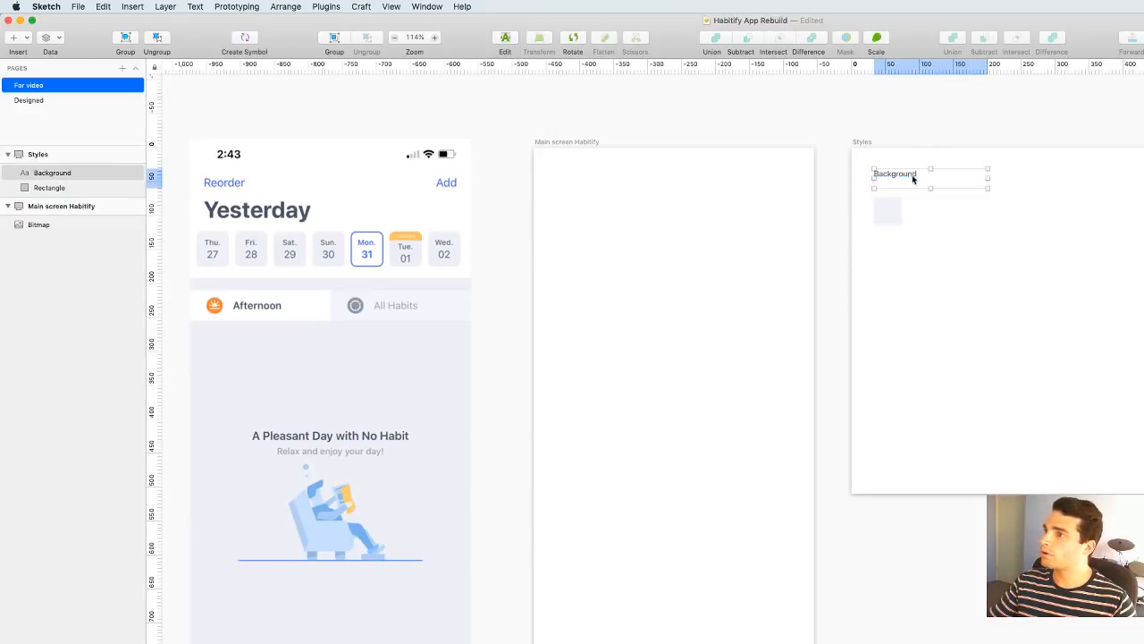
{"action": "left_click", "coordinate": [886, 228]}
Resample the swatch's fill colour from the screenshot's background below the All Habits tab
{"action": "left_click", "coordinate": [894, 214]}
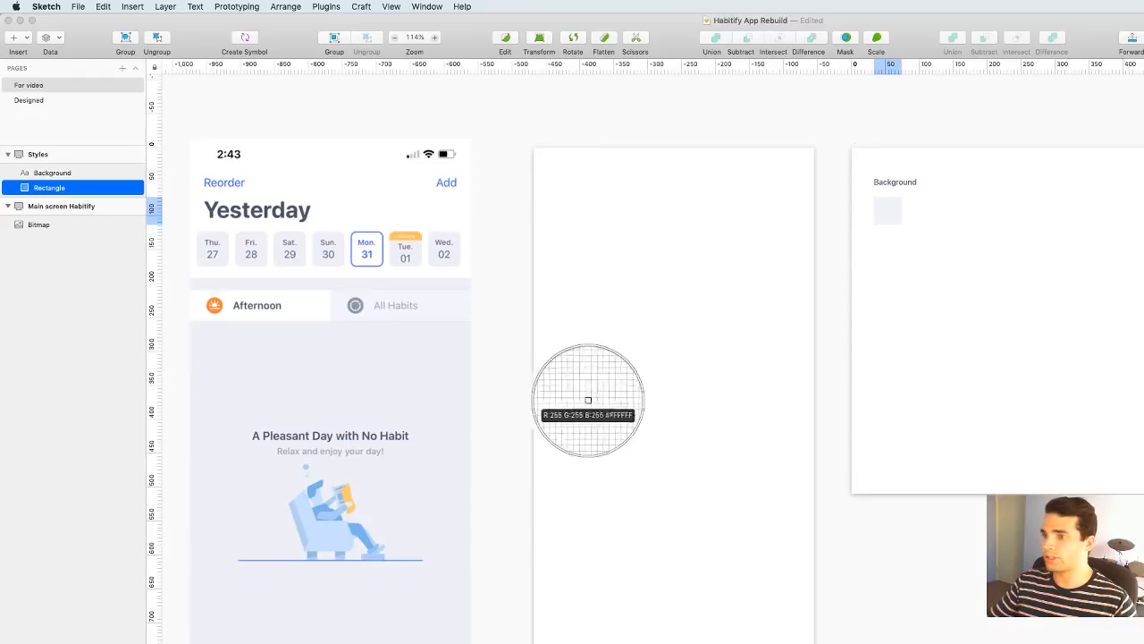
{"action": "left_click", "coordinate": [435, 361]}
{"action": "left_click", "coordinate": [978, 215]}
Duplicate the swatch to its right and fill the copy with the colour sampled from the All Habits tab
{"action": "left_click_drag", "start_coordinate": [892, 214], "coordinate": [935, 214]}
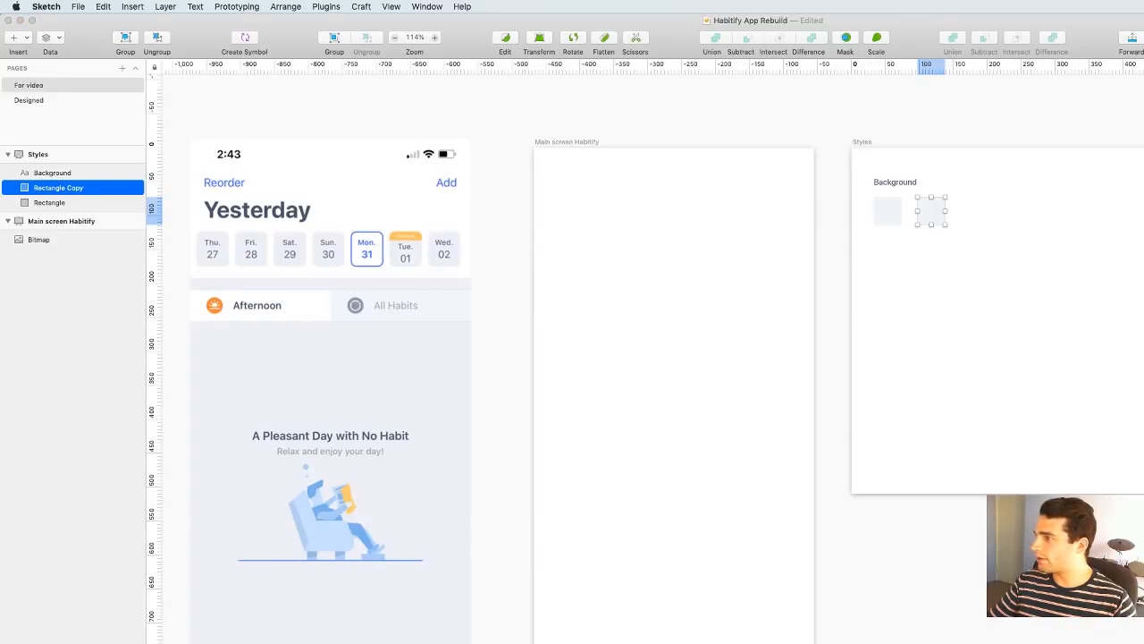
{"action": "key", "text": "ctrl+c"}
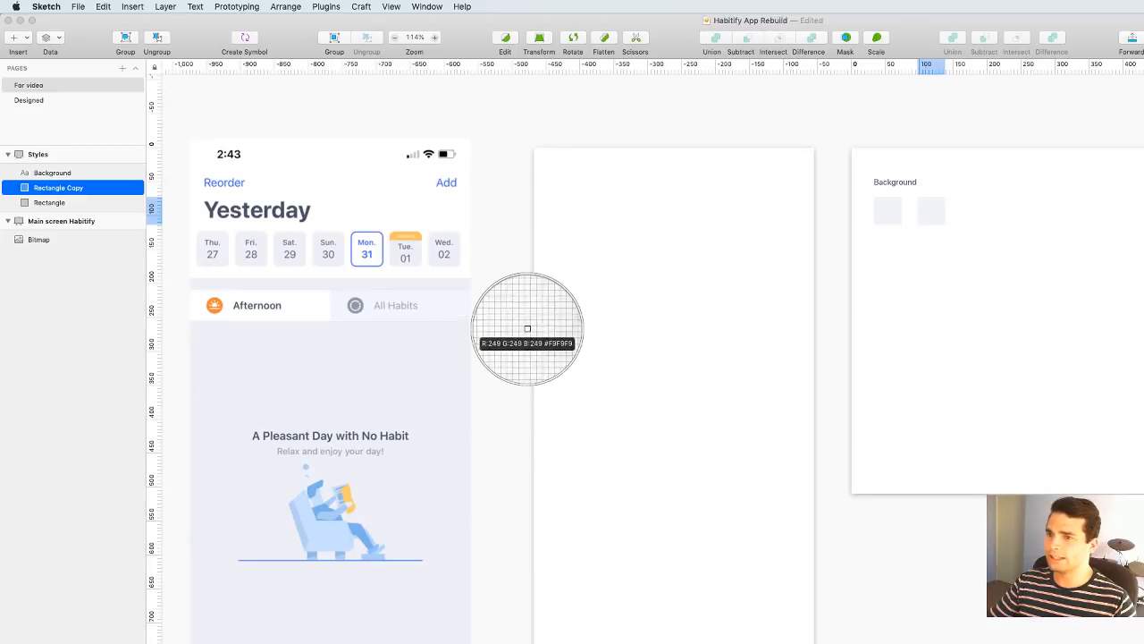
{"action": "left_click", "coordinate": [437, 301]}
{"action": "scroll", "coordinate": [774, 119], "scroll_direction": "up", "scroll_amount": 3}
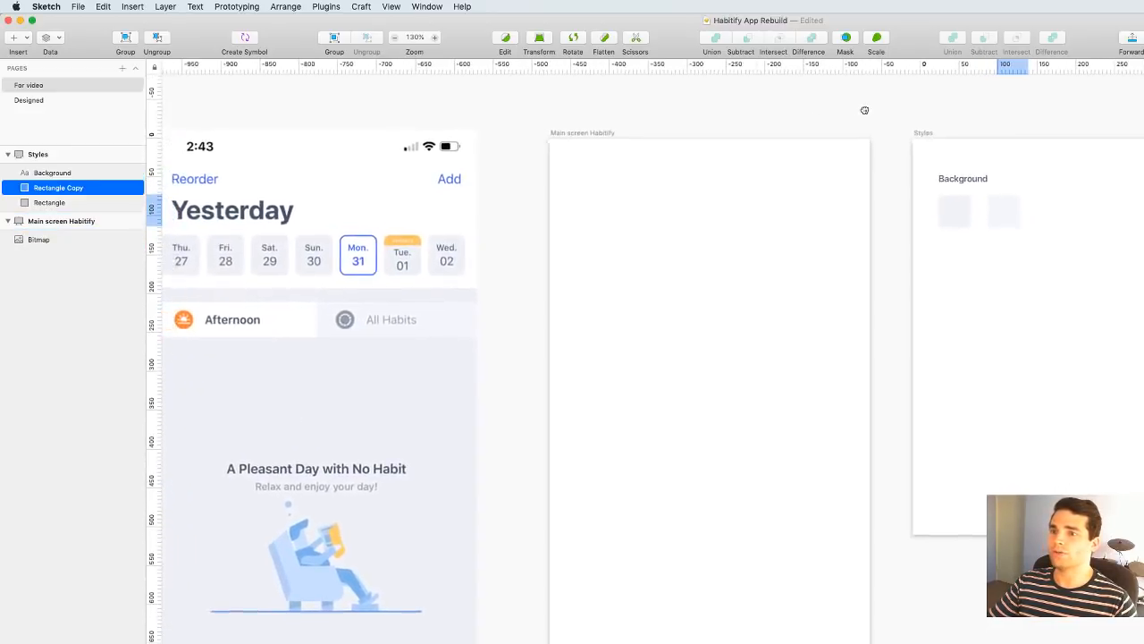
Resample the second Background swatch's fill from the thin light-blue divider line above the All Habits tab in the screenshot
{"action": "left_click", "coordinate": [874, 118]}
{"action": "left_click", "coordinate": [1033, 225]}
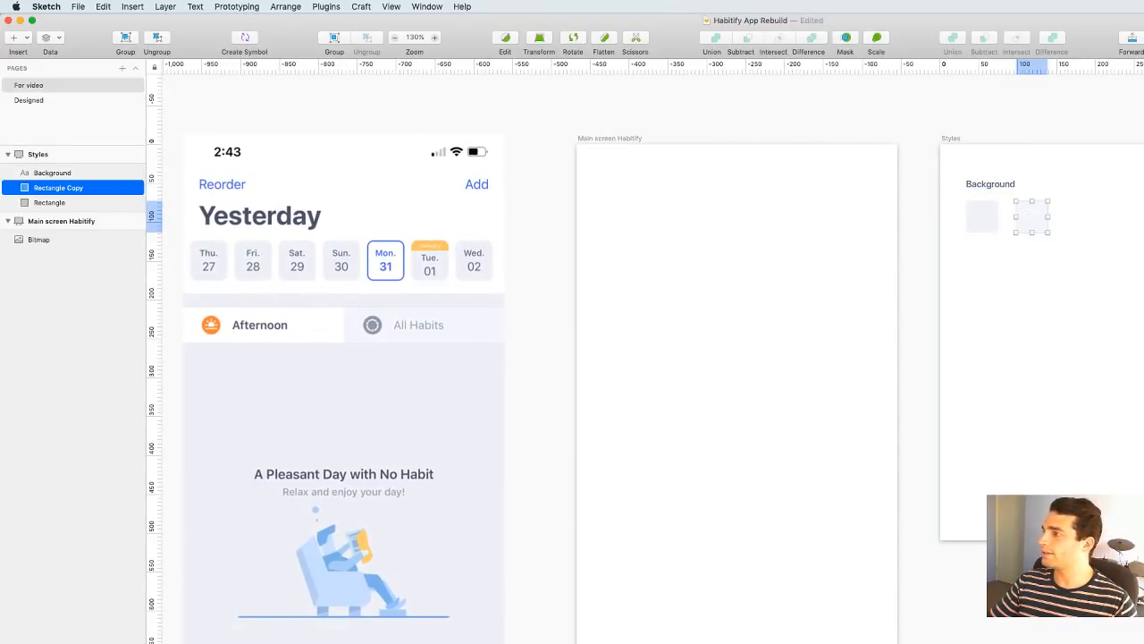
{"action": "key", "text": "ctrl+c"}
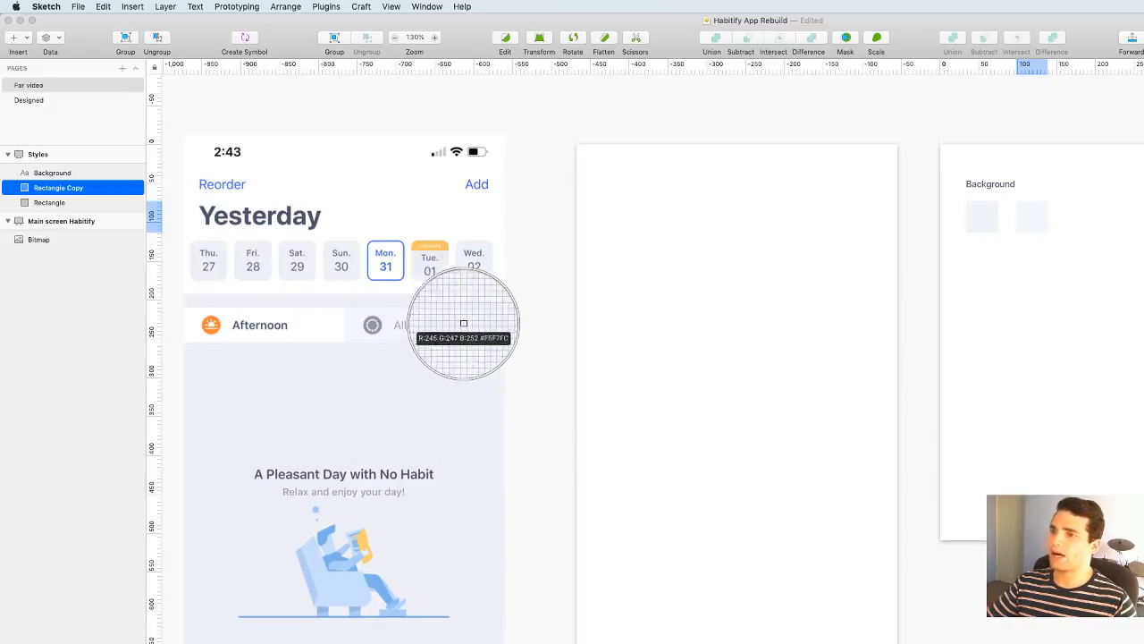
{"action": "left_click", "coordinate": [548, 363]}
{"action": "scroll", "coordinate": [472, 331], "scroll_direction": "up", "scroll_amount": 10}
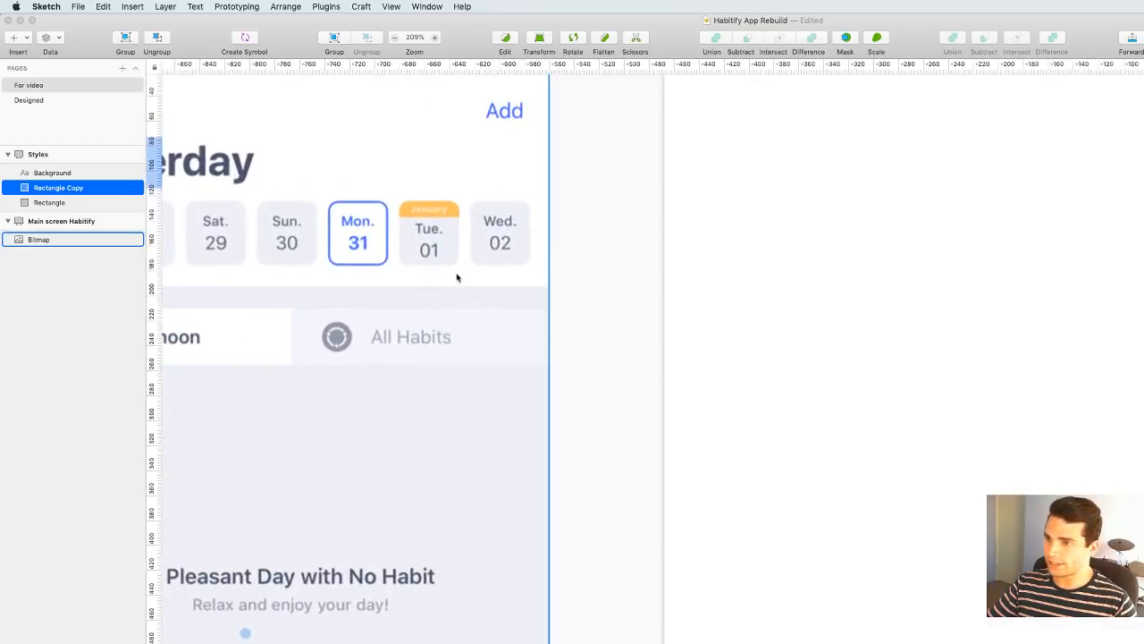
{"action": "key", "text": "ctrl+c"}
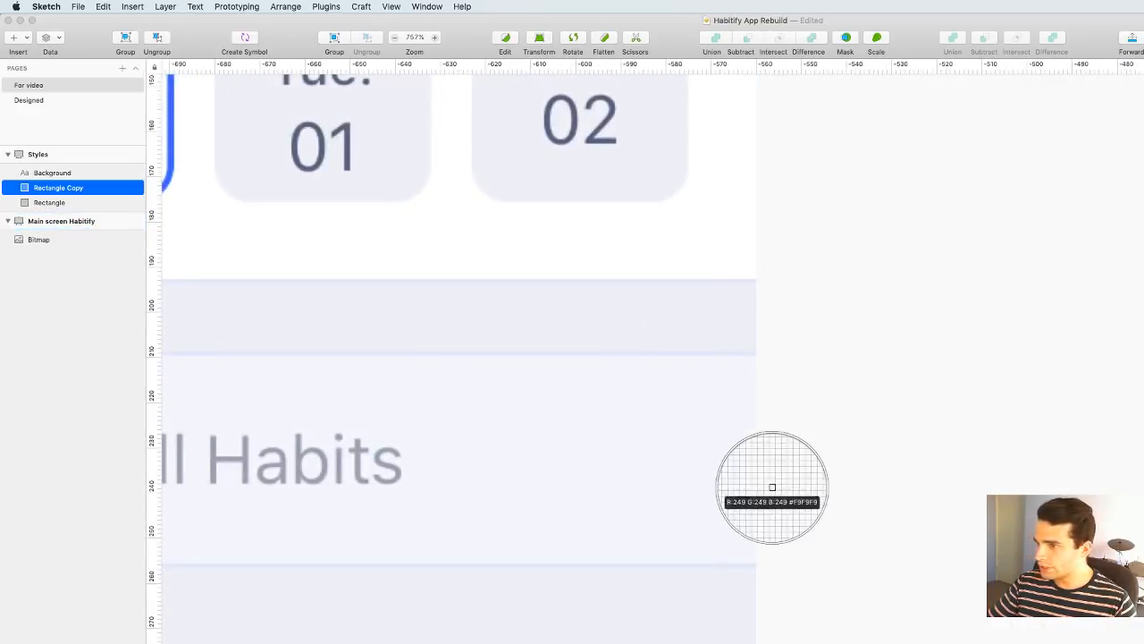
{"action": "left_click", "coordinate": [689, 351]}
{"action": "scroll", "coordinate": [850, 406], "scroll_direction": "down", "scroll_amount": 5}
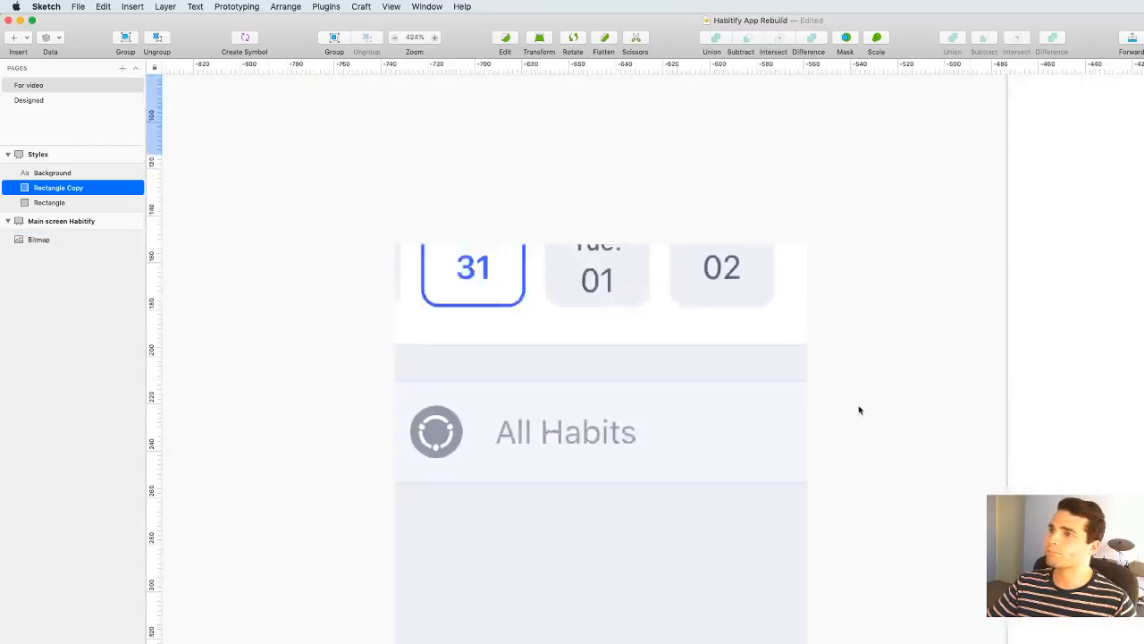
Duplicate the second swatch to its right and fill the copy with blue #3B69FF sampled from the Mon. 31 tile's border
{"action": "scroll", "coordinate": [860, 409], "scroll_direction": "down", "scroll_amount": 6}
{"action": "left_click", "coordinate": [864, 411]}
{"action": "left_click_drag", "start_coordinate": [894, 438], "coordinate": [647, 421]}
{"action": "left_click_drag", "start_coordinate": [1121, 378], "coordinate": [888, 390]}
{"action": "left_click_drag", "start_coordinate": [1019, 274], "coordinate": [1082, 275]}
{"action": "left_click", "coordinate": [1090, 349]}
{"action": "left_click_drag", "start_coordinate": [823, 351], "coordinate": [1002, 355]}
{"action": "left_click", "coordinate": [1143, 278]}
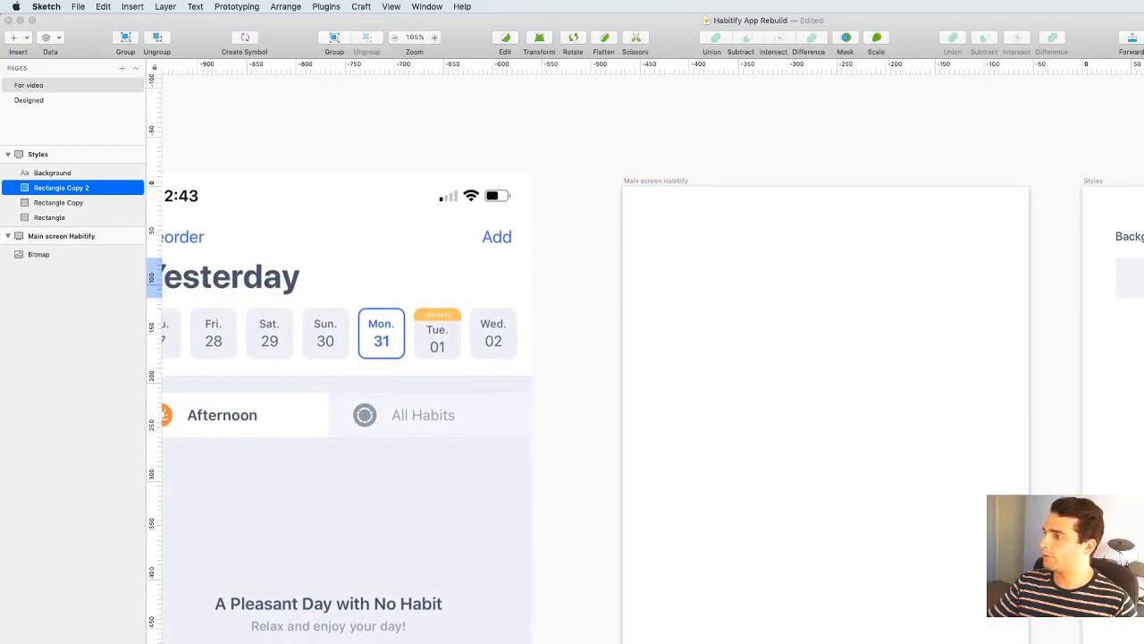
{"action": "key", "text": "ctrl+c"}
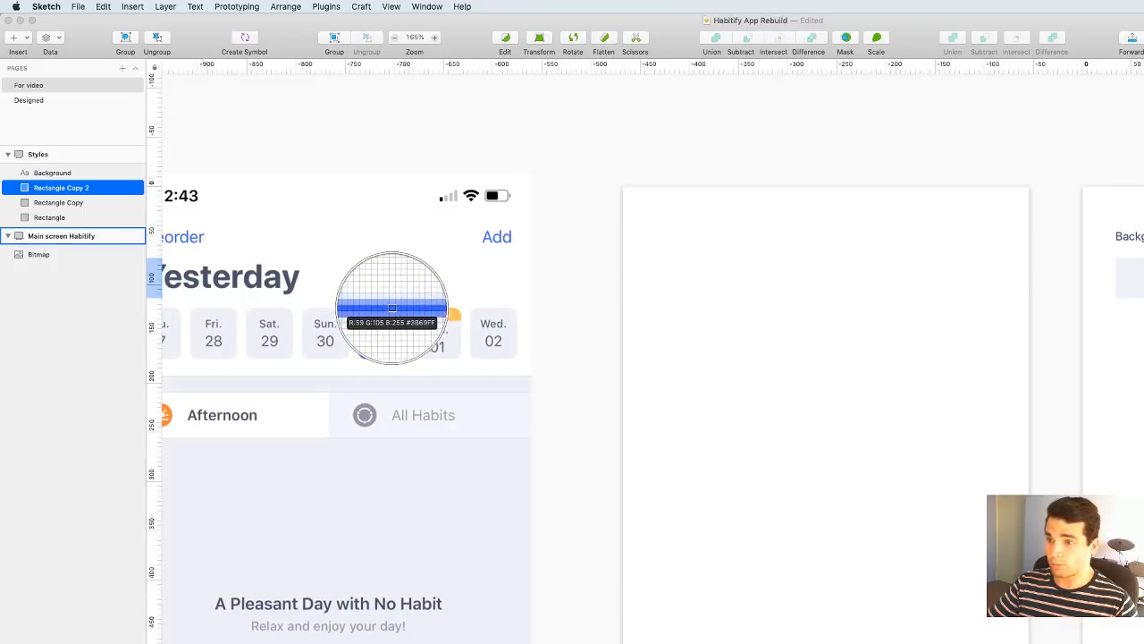
{"action": "left_click", "coordinate": [391, 308]}
{"action": "scroll", "coordinate": [581, 362], "scroll_direction": "down", "scroll_amount": 3}
{"action": "left_click", "coordinate": [588, 320]}
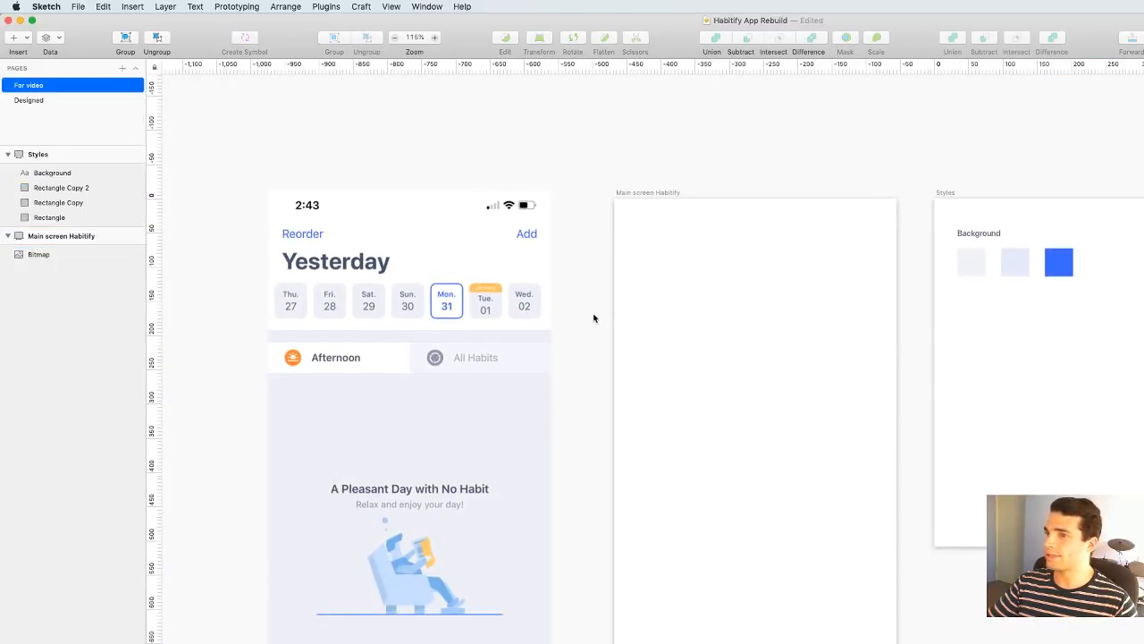
Insert a copy of the light-blue swatch between the first two, filled with the All Habits tab colour, moving the blue swatch right
{"action": "scroll", "coordinate": [595, 313], "scroll_direction": "down", "scroll_amount": 3}
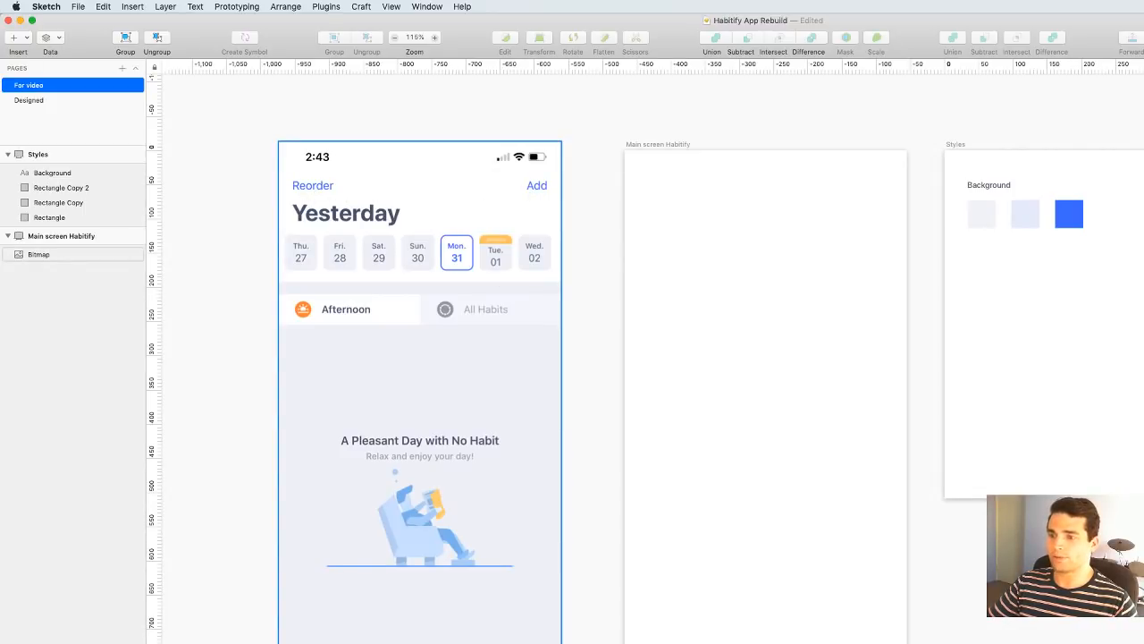
{"action": "left_click_drag", "start_coordinate": [584, 537], "coordinate": [579, 542]}
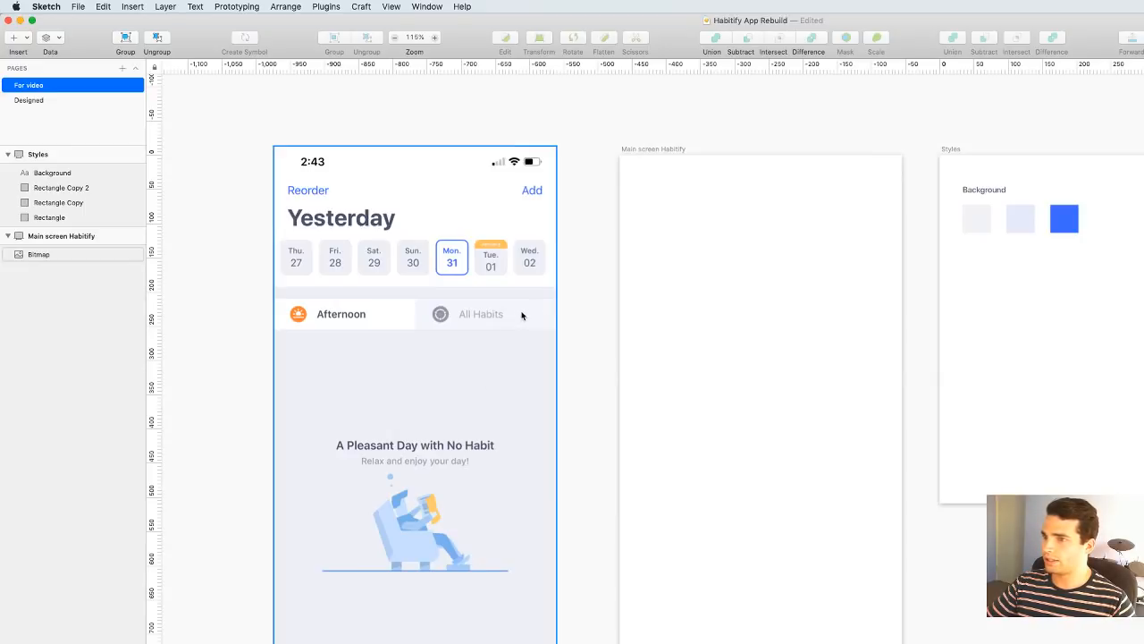
{"action": "left_click", "coordinate": [1076, 229]}
{"action": "left_click", "coordinate": [1023, 238]}
{"action": "left_click_drag", "start_coordinate": [1086, 224], "coordinate": [1017, 230]}
{"action": "left_click", "coordinate": [1062, 255]}
{"action": "left_click", "coordinate": [1036, 271]}
{"action": "left_click", "coordinate": [1025, 231]}
{"action": "key", "text": "ctrl+c"}
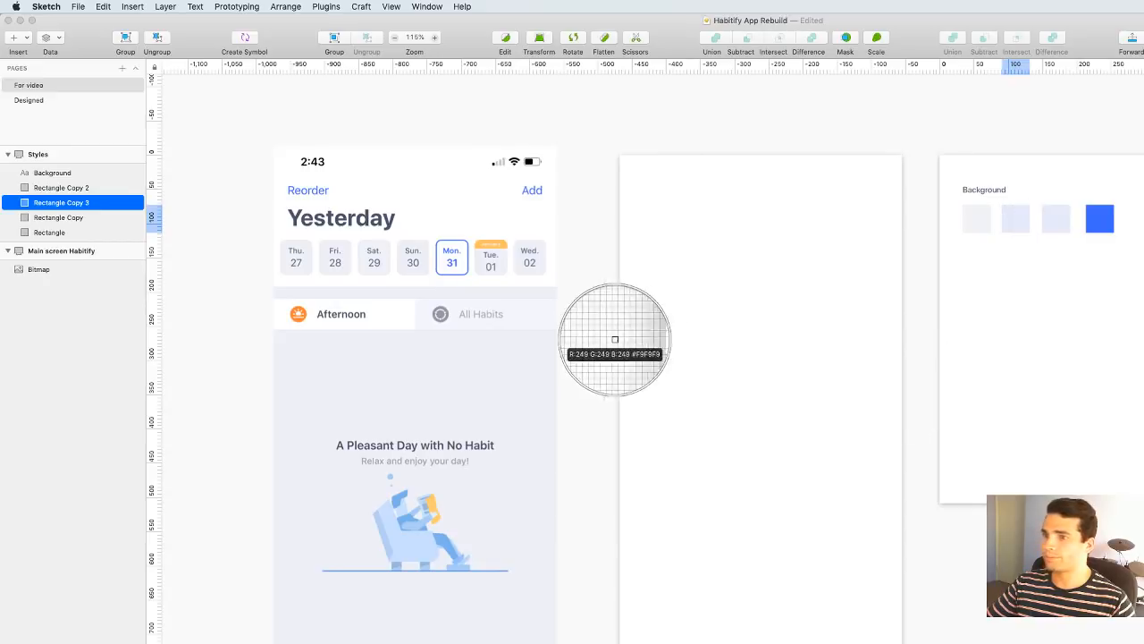
{"action": "left_click", "coordinate": [519, 301]}
{"action": "left_click", "coordinate": [1116, 185]}
Duplicate the Background label below the swatch row and change the copy's wording to "Text"
{"action": "scroll", "coordinate": [1116, 184], "scroll_direction": "up", "scroll_amount": 5}
{"action": "scroll", "coordinate": [1117, 184], "scroll_direction": "up", "scroll_amount": 3}
{"action": "left_click_drag", "start_coordinate": [631, 399], "coordinate": [1078, 331]}
{"action": "left_click", "coordinate": [1068, 463]}
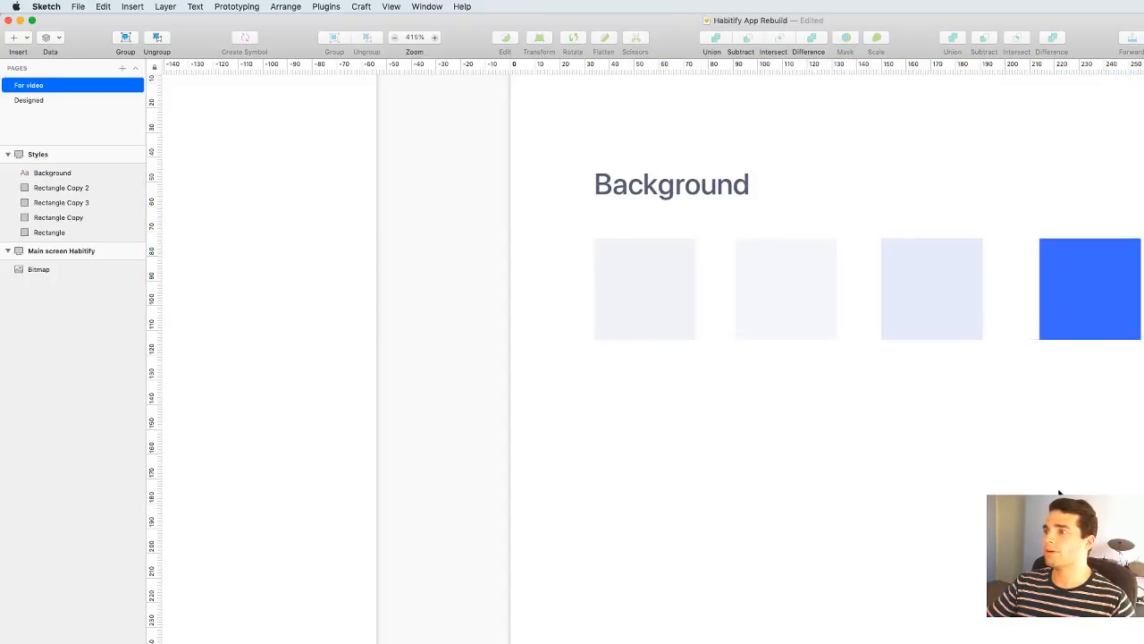
{"action": "scroll", "coordinate": [1023, 483], "scroll_direction": "up", "scroll_amount": 3}
{"action": "scroll", "coordinate": [1001, 492], "scroll_direction": "down", "scroll_amount": 7}
{"action": "scroll", "coordinate": [990, 440], "scroll_direction": "down", "scroll_amount": 3}
{"action": "left_click_drag", "start_coordinate": [874, 252], "coordinate": [880, 397]}
{"action": "double_click", "coordinate": [878, 396]}
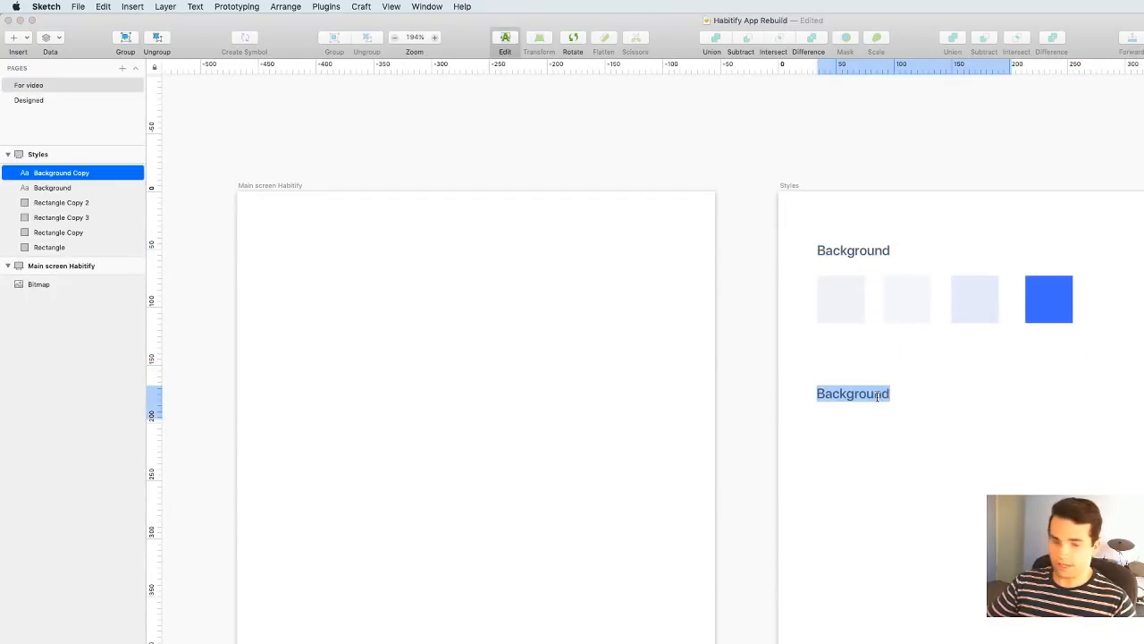
{"action": "type", "text": "Text"}
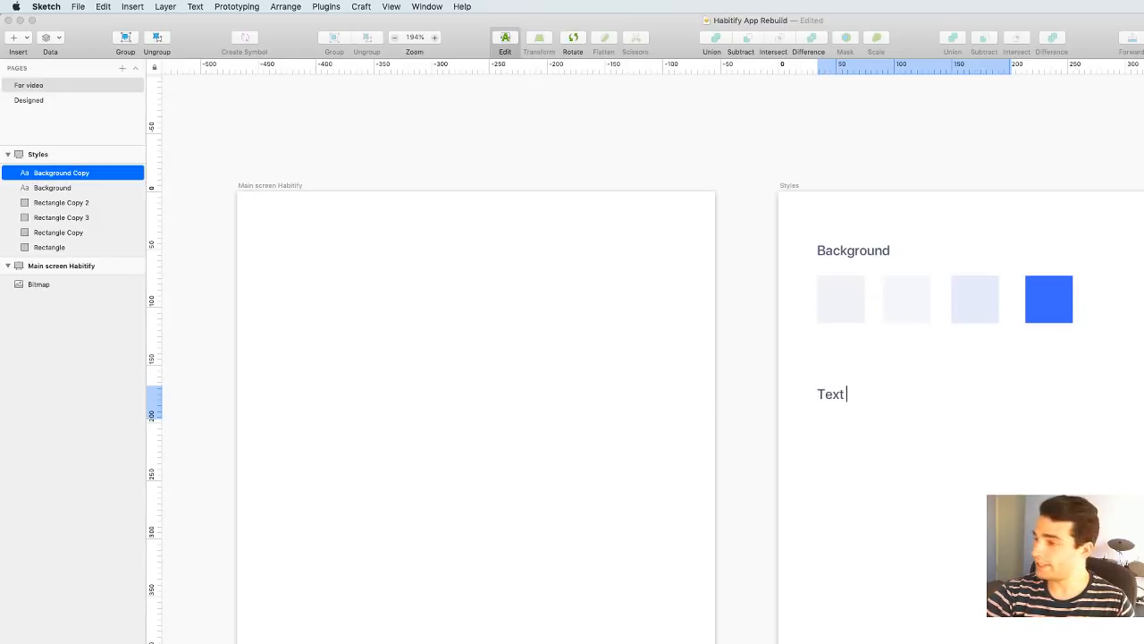
{"action": "left_click", "coordinate": [1048, 191]}
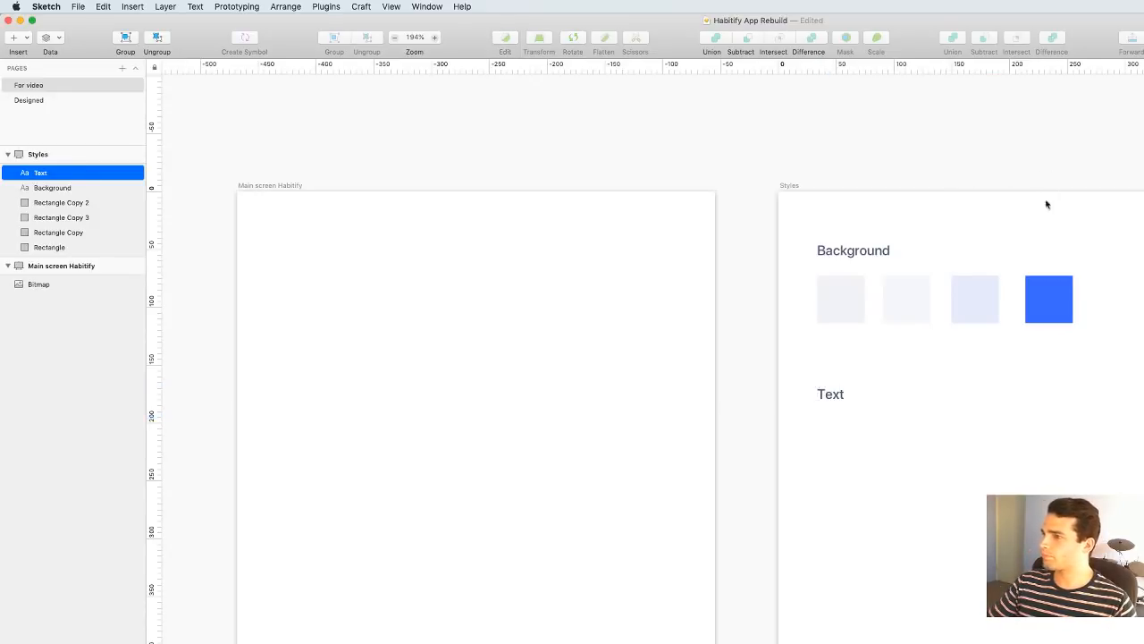
Move the blue swatch slightly closer to its neighbour to even out the Background row's spacing
{"action": "scroll", "coordinate": [1046, 202], "scroll_direction": "down", "scroll_amount": 5}
{"action": "left_click_drag", "start_coordinate": [812, 164], "coordinate": [889, 116]}
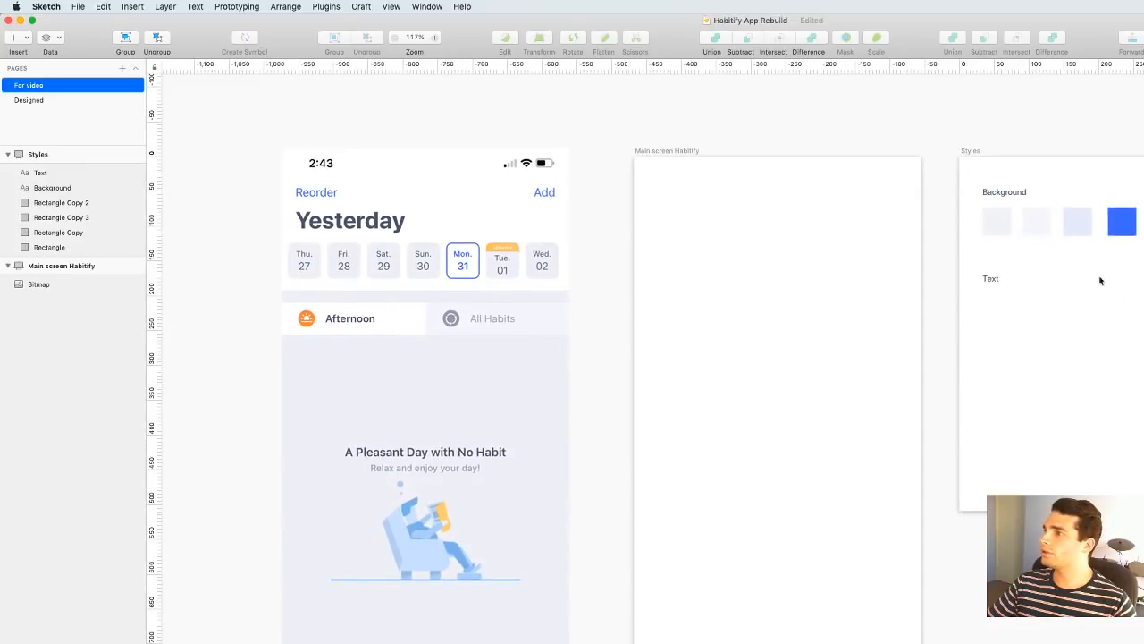
{"action": "left_click_drag", "start_coordinate": [958, 207], "coordinate": [1126, 237]}
{"action": "left_click", "coordinate": [1119, 223]}
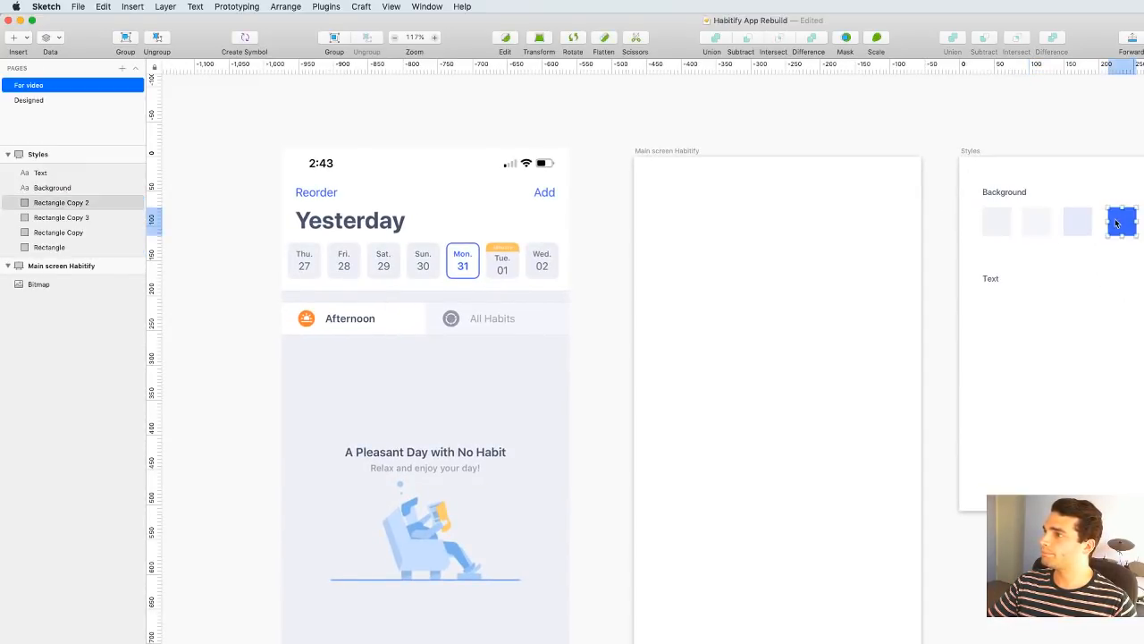
Duplicate the first Background swatch below the Text label and fill the copy with the colour sampled from the Yesterday heading
{"action": "left_click_drag", "start_coordinate": [996, 223], "coordinate": [1003, 311]}
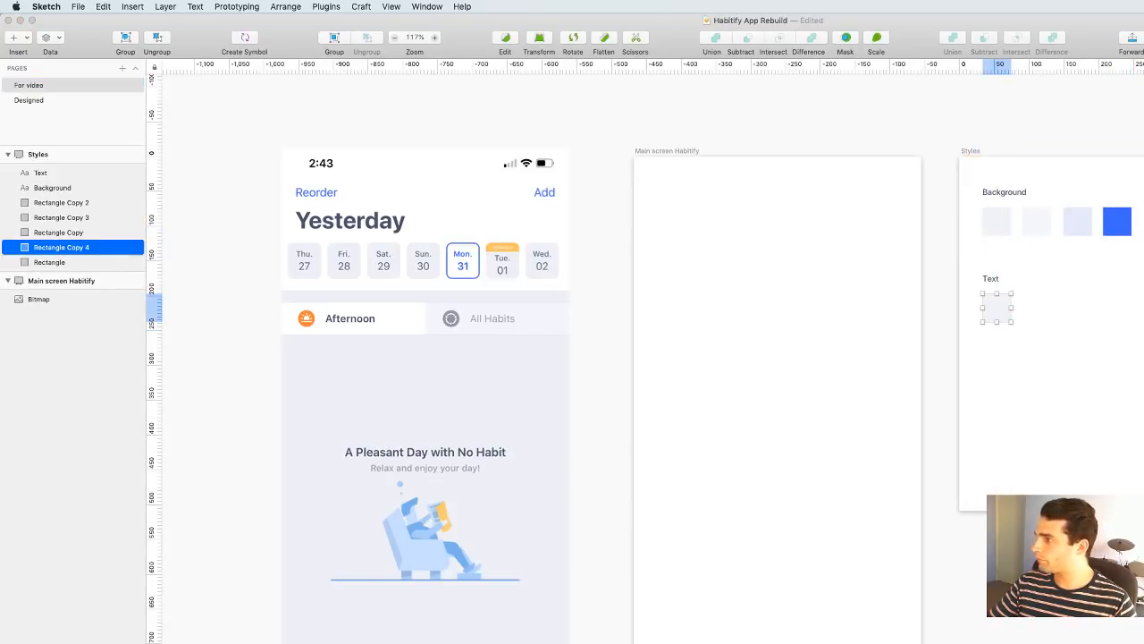
{"action": "key", "text": "ctrl+c"}
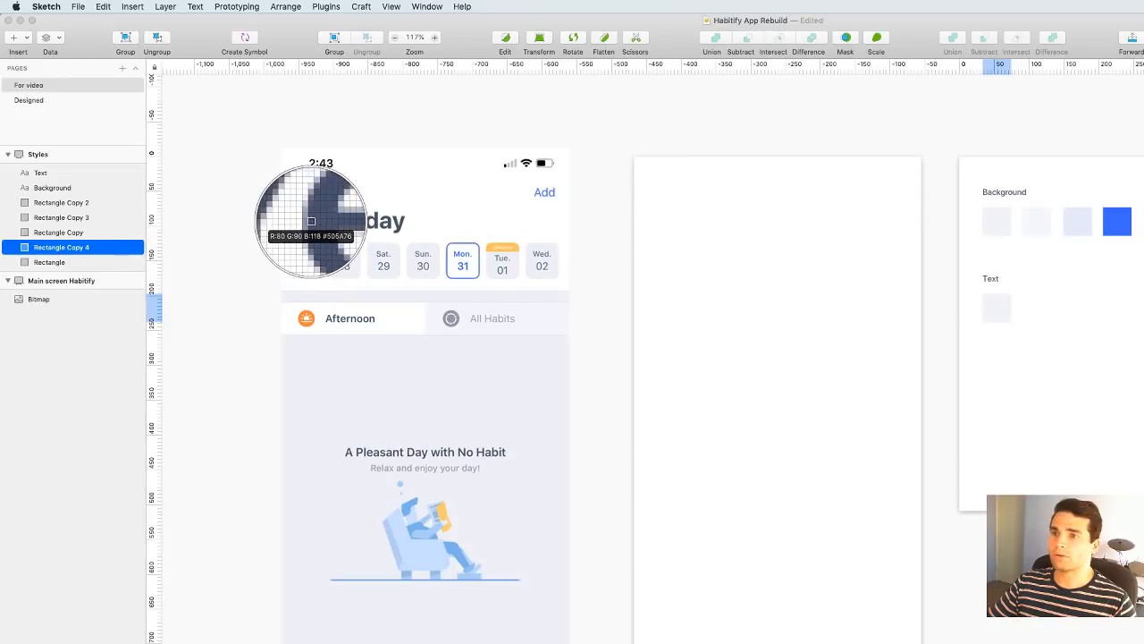
{"action": "left_click", "coordinate": [313, 223]}
{"action": "left_click", "coordinate": [1114, 349]}
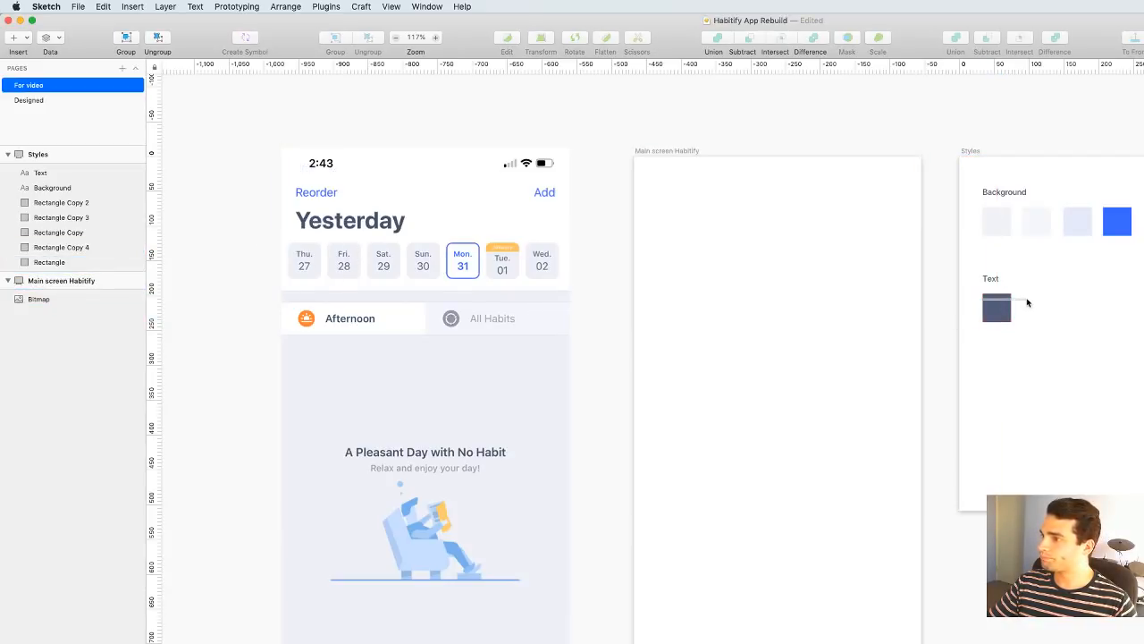
Duplicate the dark Text swatch to its right and fill the copy with the colour sampled from the Wed. tile's lettering
{"action": "left_click_drag", "start_coordinate": [999, 308], "coordinate": [1039, 309]}
{"action": "key", "text": "ctrl+c"}
{"action": "key", "text": "Escape"}
{"action": "scroll", "coordinate": [529, 224], "scroll_direction": "down", "scroll_amount": 2}
{"action": "scroll", "coordinate": [527, 194], "scroll_direction": "up", "scroll_amount": 10}
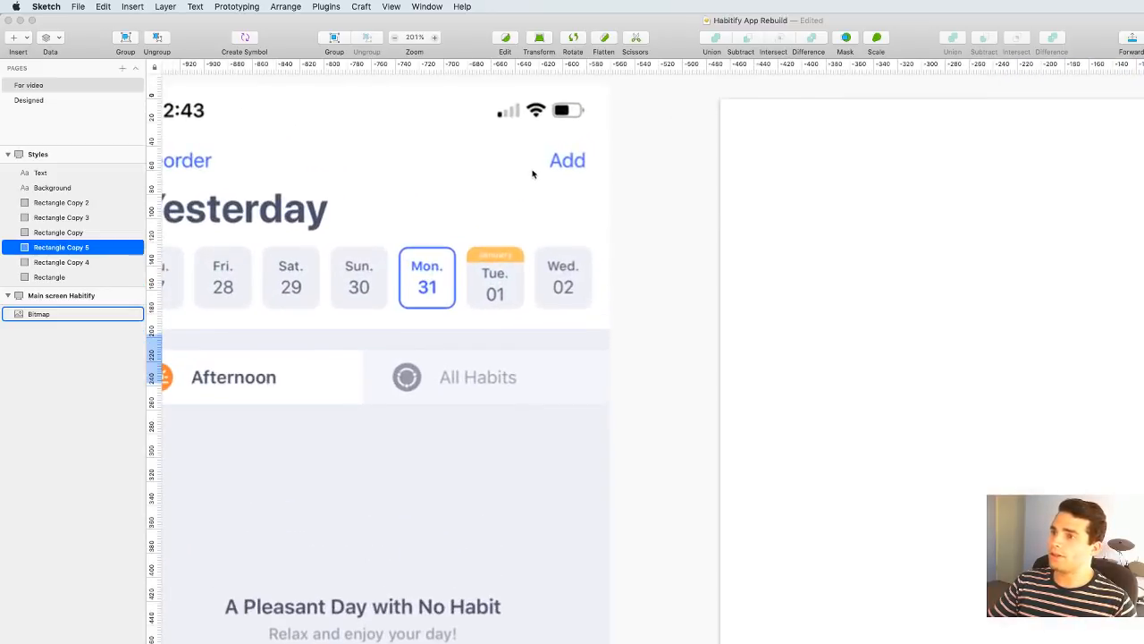
{"action": "key", "text": "ctrl+c"}
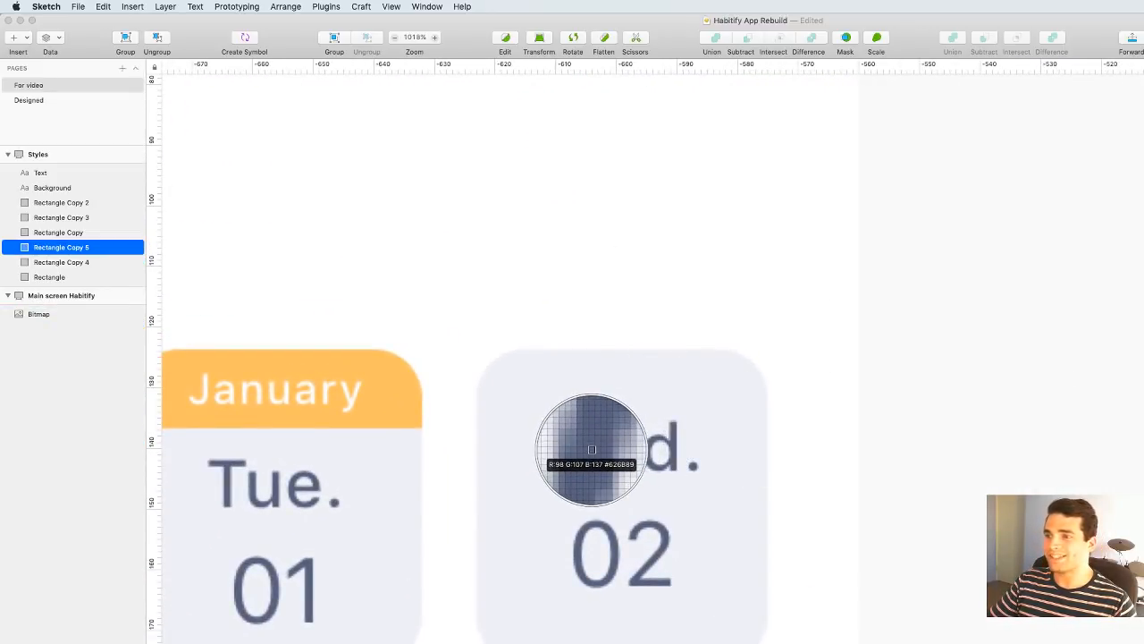
{"action": "left_click", "coordinate": [590, 452]}
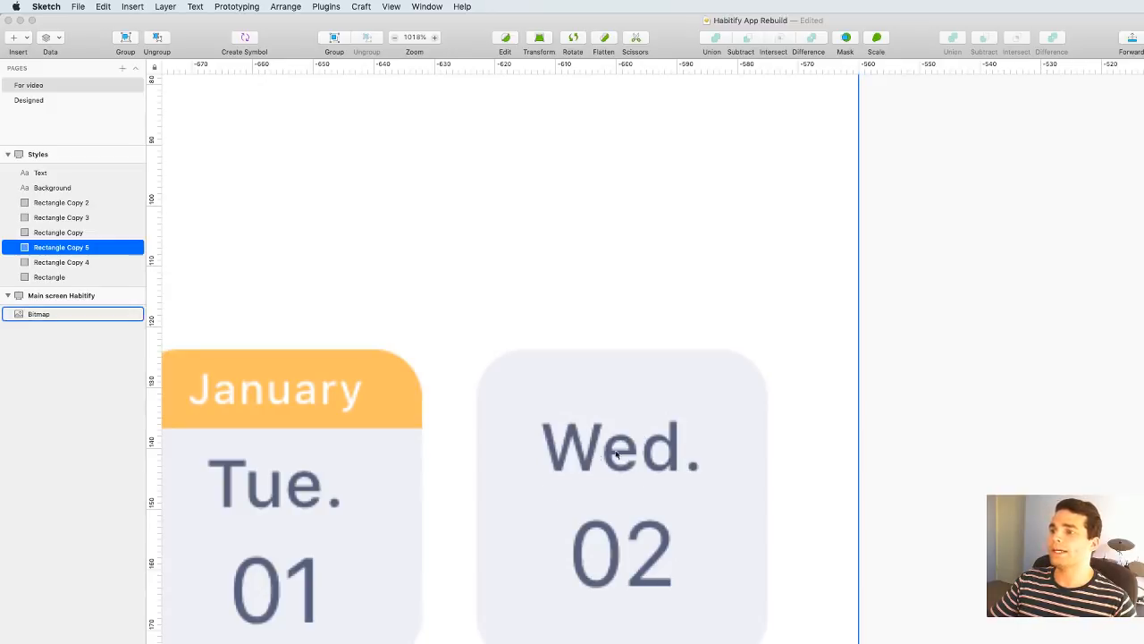
Duplicate the second Text swatch and place the copy to its right as the third in the row
{"action": "scroll", "coordinate": [1019, 449], "scroll_direction": "down", "scroll_amount": 10}
{"action": "left_click_drag", "start_coordinate": [1025, 457], "coordinate": [808, 340]}
{"action": "scroll", "coordinate": [808, 338], "scroll_direction": "down", "scroll_amount": 3}
{"action": "left_click", "coordinate": [807, 338]}
{"action": "left_click_drag", "start_coordinate": [904, 353], "coordinate": [702, 307]}
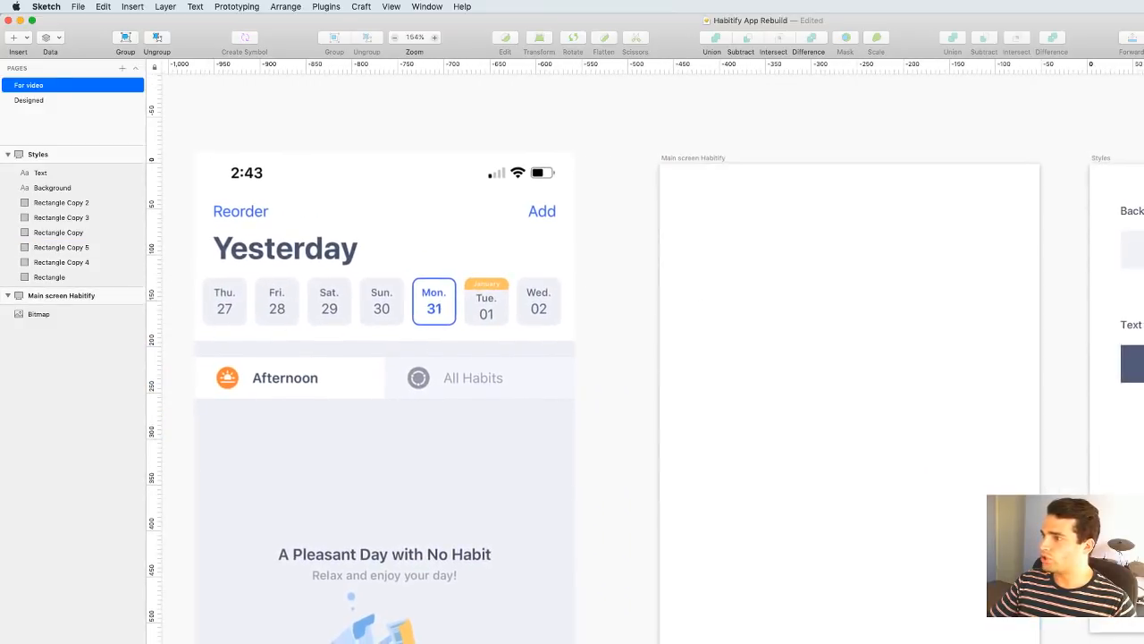
{"action": "left_click_drag", "start_coordinate": [1143, 363], "coordinate": [1099, 349]}
{"action": "left_click", "coordinate": [1138, 350]}
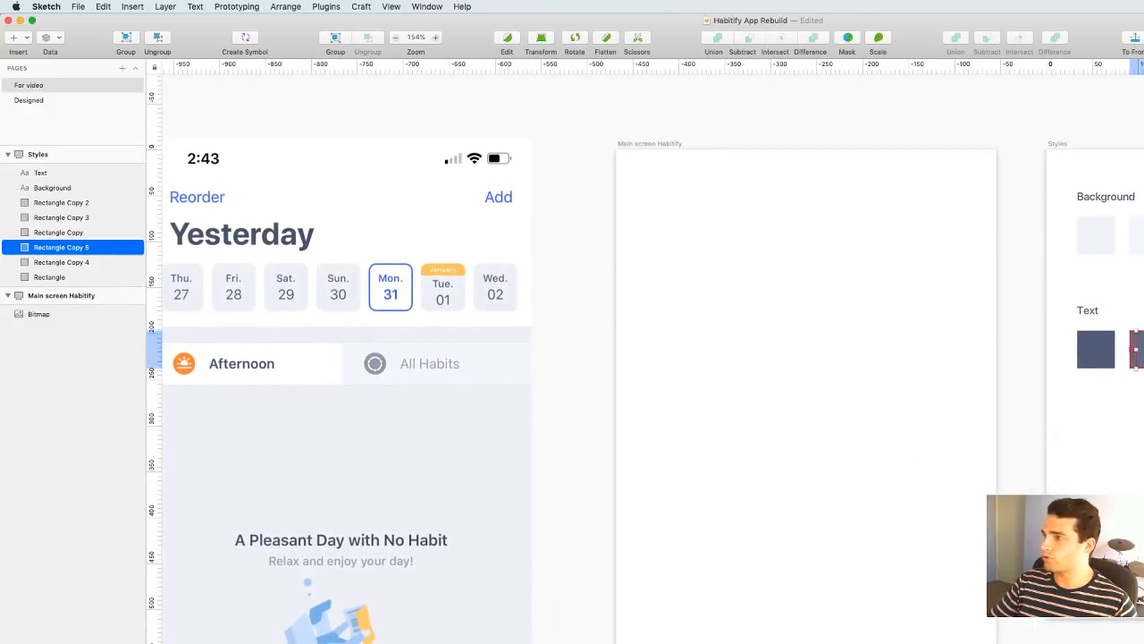
{"action": "key", "text": "super+d"}
{"action": "left_click", "coordinate": [1141, 402]}
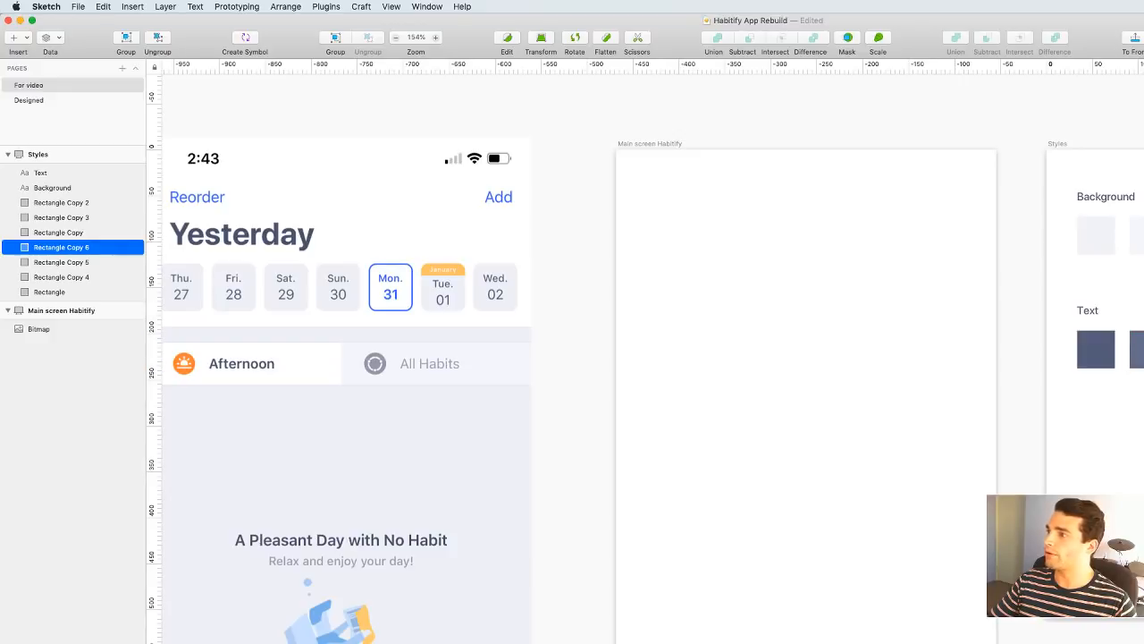
Fill the third Text swatch with the grey sampled from the All Habits label in the screenshot
{"action": "scroll", "coordinate": [1108, 310], "scroll_direction": "left", "scroll_amount": 1}
{"action": "left_click", "coordinate": [1143, 348]}
{"action": "key", "text": "ctrl+c"}
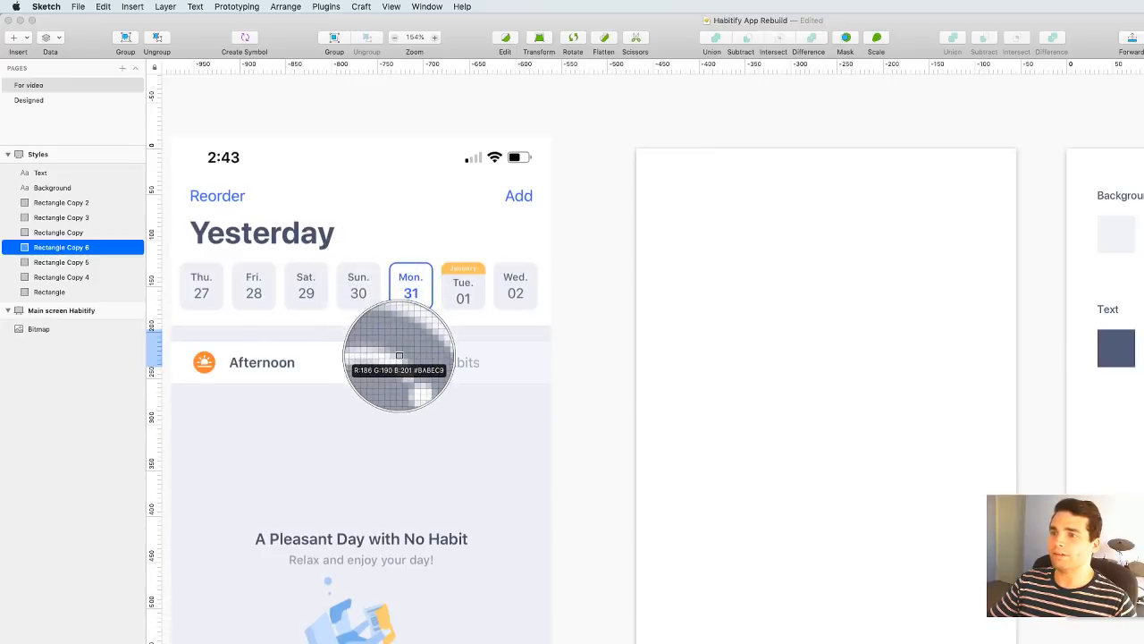
{"action": "key", "text": "Escape"}
{"action": "scroll", "coordinate": [439, 360], "scroll_direction": "up", "scroll_amount": 10}
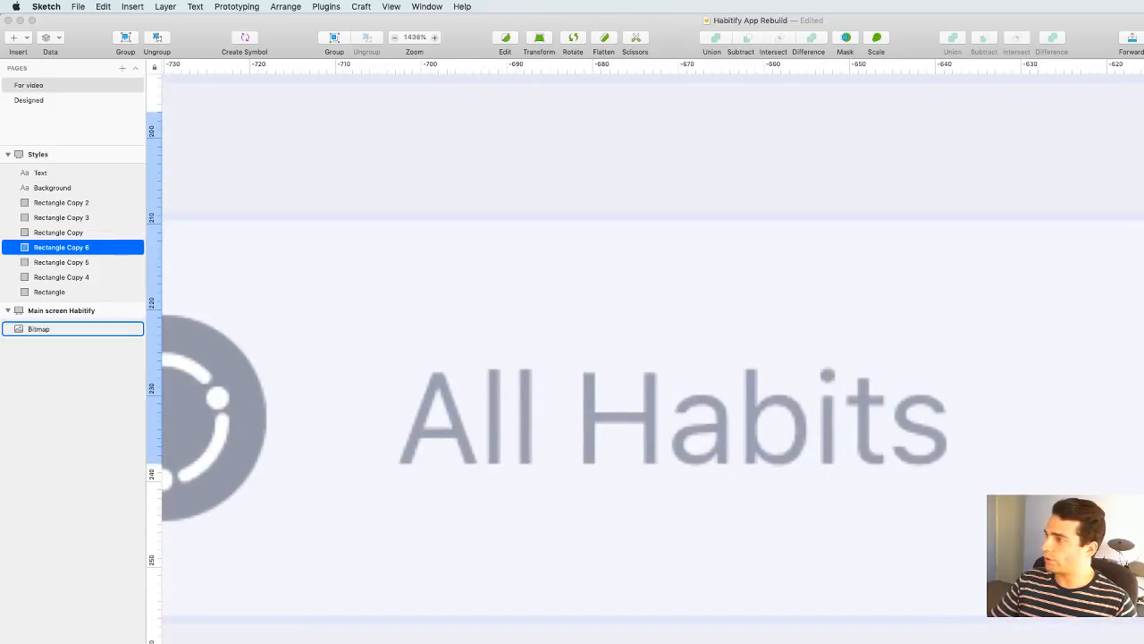
{"action": "key", "text": "ctrl+c"}
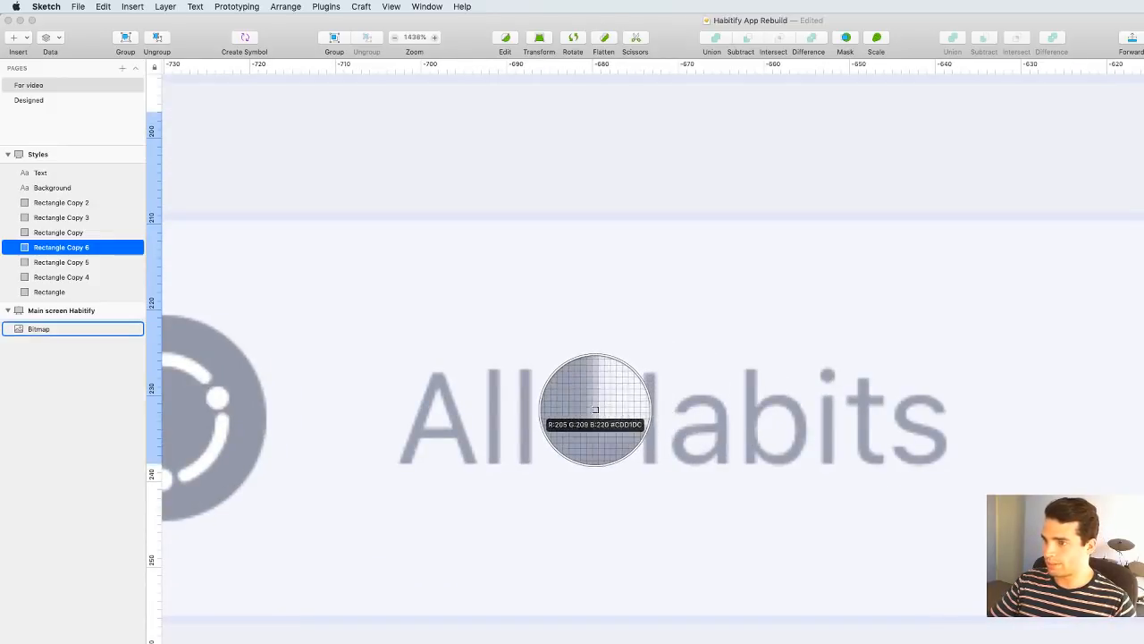
{"action": "key", "text": "Escape"}
Duplicate the grey third Text swatch to its right as the fourth in the row
{"action": "scroll", "coordinate": [589, 408], "scroll_direction": "down", "scroll_amount": 10}
{"action": "left_click", "coordinate": [833, 399]}
{"action": "left_click_drag", "start_coordinate": [895, 397], "coordinate": [622, 347]}
{"action": "left_click", "coordinate": [961, 416]}
{"action": "left_click_drag", "start_coordinate": [973, 370], "coordinate": [964, 320]}
{"action": "left_click_drag", "start_coordinate": [1137, 307], "coordinate": [1143, 307]}
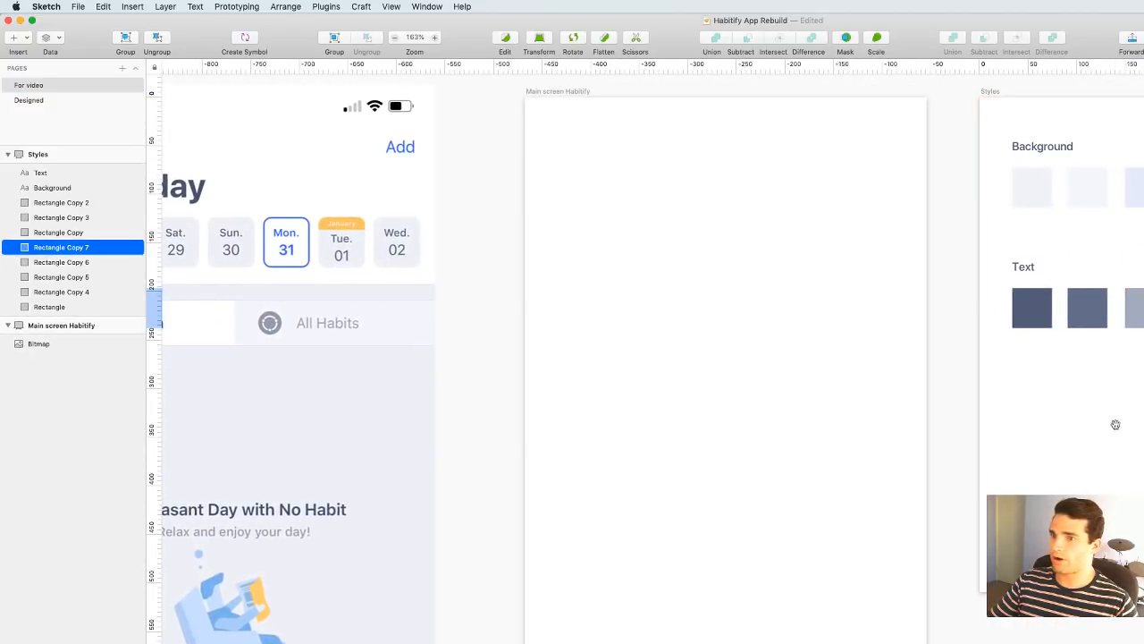
Fill the fourth Text swatch with grey #A3A7B7 sampled from the "Relax and enjoy your day!" line
{"action": "scroll", "coordinate": [1115, 424], "scroll_direction": "down", "scroll_amount": 3}
{"action": "scroll", "coordinate": [1108, 376], "scroll_direction": "left", "scroll_amount": 1}
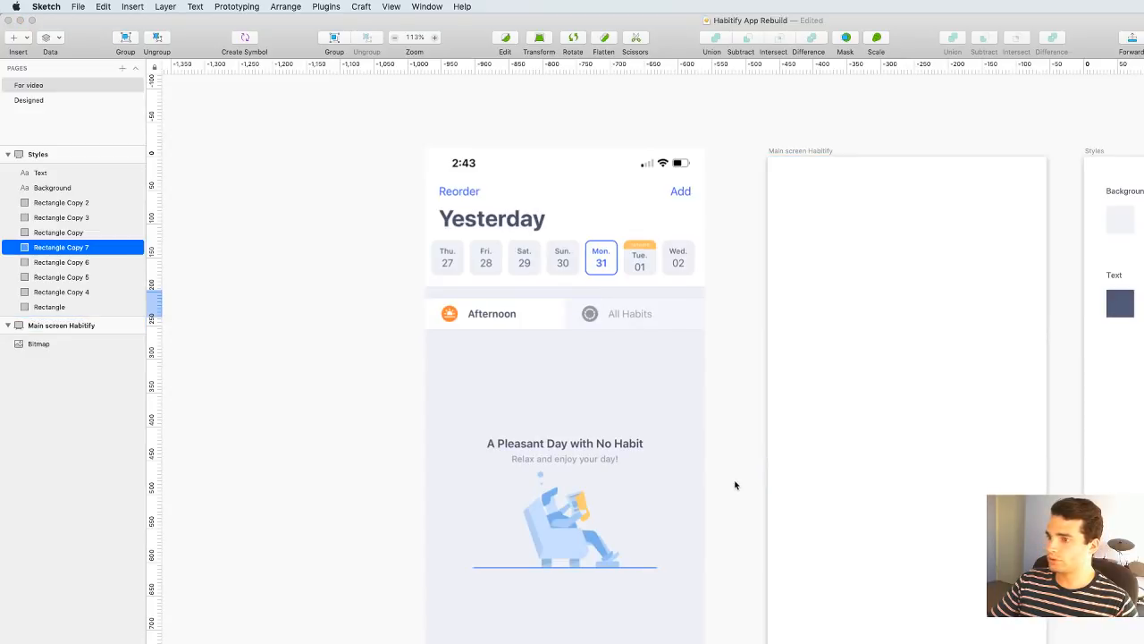
{"action": "scroll", "coordinate": [613, 465], "scroll_direction": "up", "scroll_amount": 10}
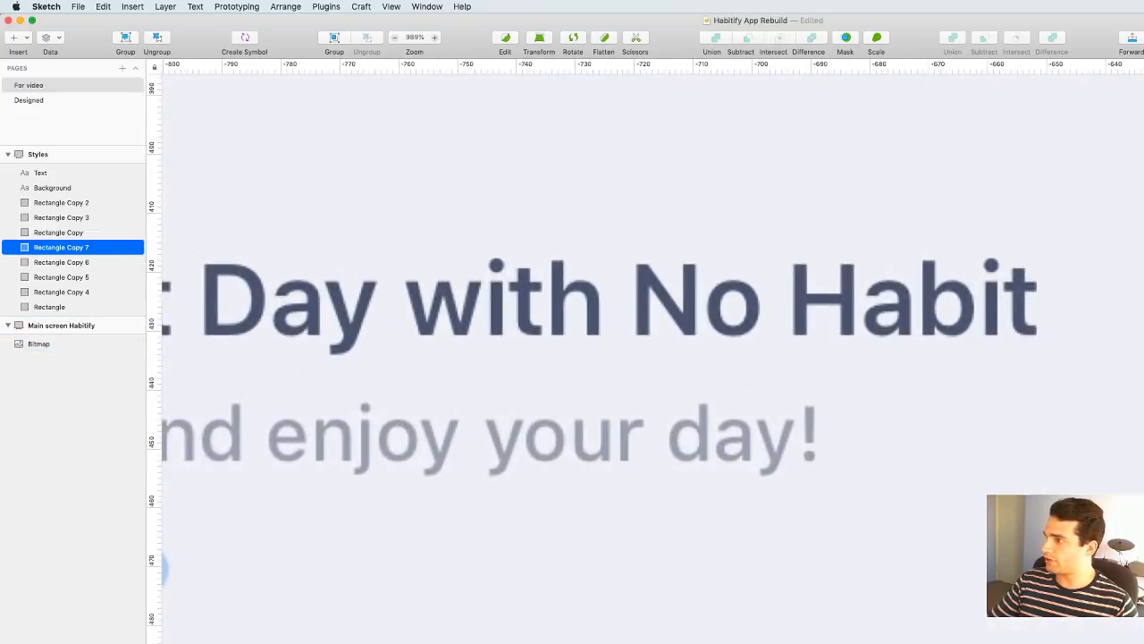
{"action": "key", "text": "ctrl+c"}
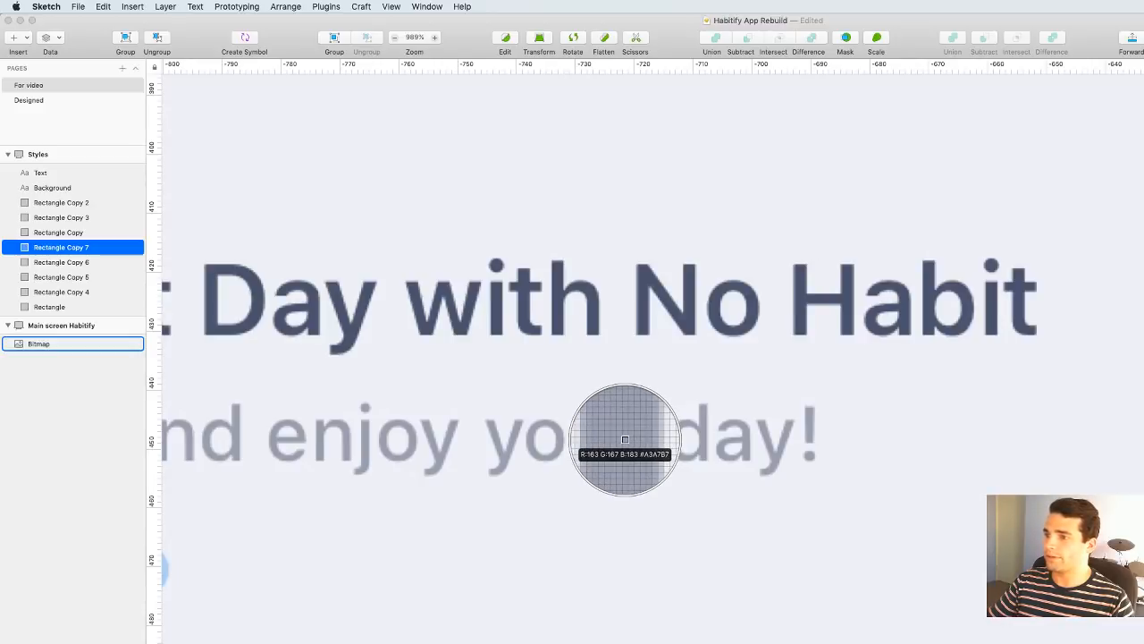
{"action": "left_click", "coordinate": [626, 439]}
{"action": "left_click", "coordinate": [926, 478]}
Compare the third and fourth grey swatches of the Text row by selecting each in turn
{"action": "scroll", "coordinate": [926, 470], "scroll_direction": "down", "scroll_amount": 5}
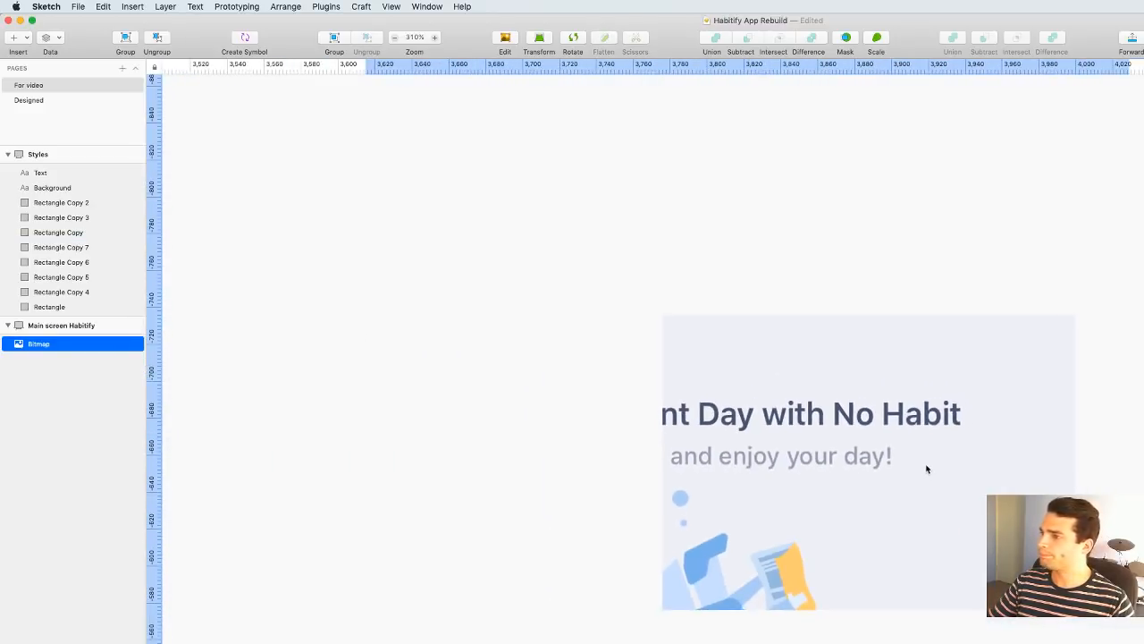
{"action": "left_click", "coordinate": [1137, 478]}
{"action": "left_click_drag", "start_coordinate": [1134, 479], "coordinate": [788, 456]}
{"action": "scroll", "coordinate": [840, 434], "scroll_direction": "down", "scroll_amount": 4}
{"action": "left_click_drag", "start_coordinate": [887, 417], "coordinate": [345, 483]}
{"action": "left_click_drag", "start_coordinate": [949, 425], "coordinate": [689, 462]}
{"action": "left_click_drag", "start_coordinate": [842, 401], "coordinate": [848, 426]}
{"action": "left_click", "coordinate": [747, 350]}
{"action": "left_click", "coordinate": [805, 353]}
{"action": "left_click", "coordinate": [749, 345]}
{"action": "left_click", "coordinate": [788, 340]}
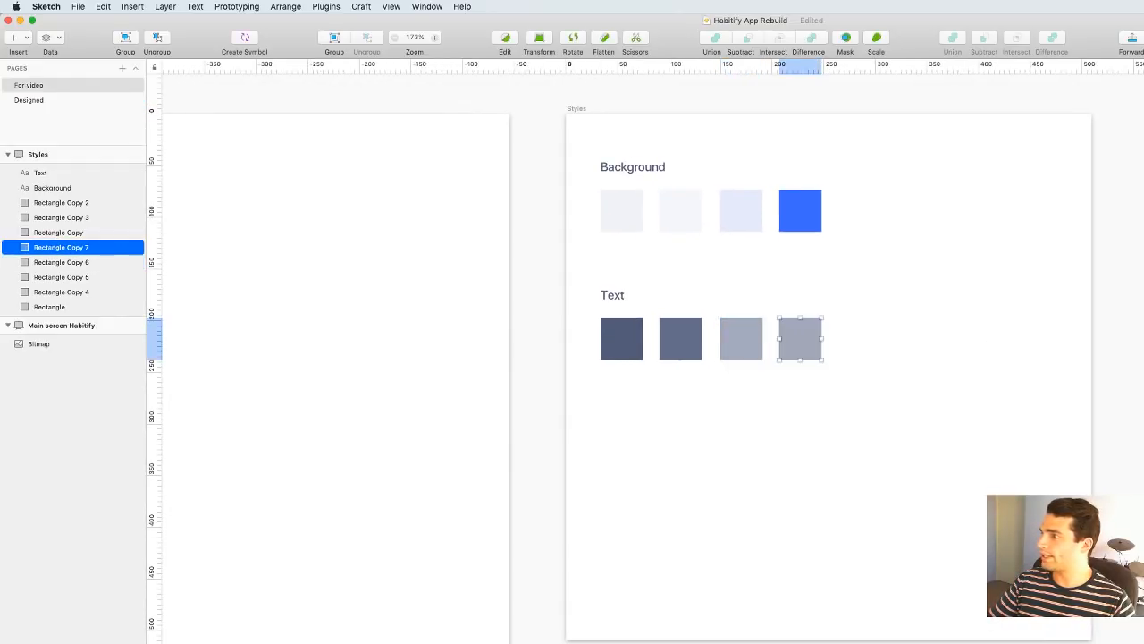
Recheck how the two lighter grey Text swatches differ, alternating between them
{"action": "left_click", "coordinate": [744, 336]}
{"action": "left_click", "coordinate": [795, 333]}
{"action": "left_click", "coordinate": [746, 337]}
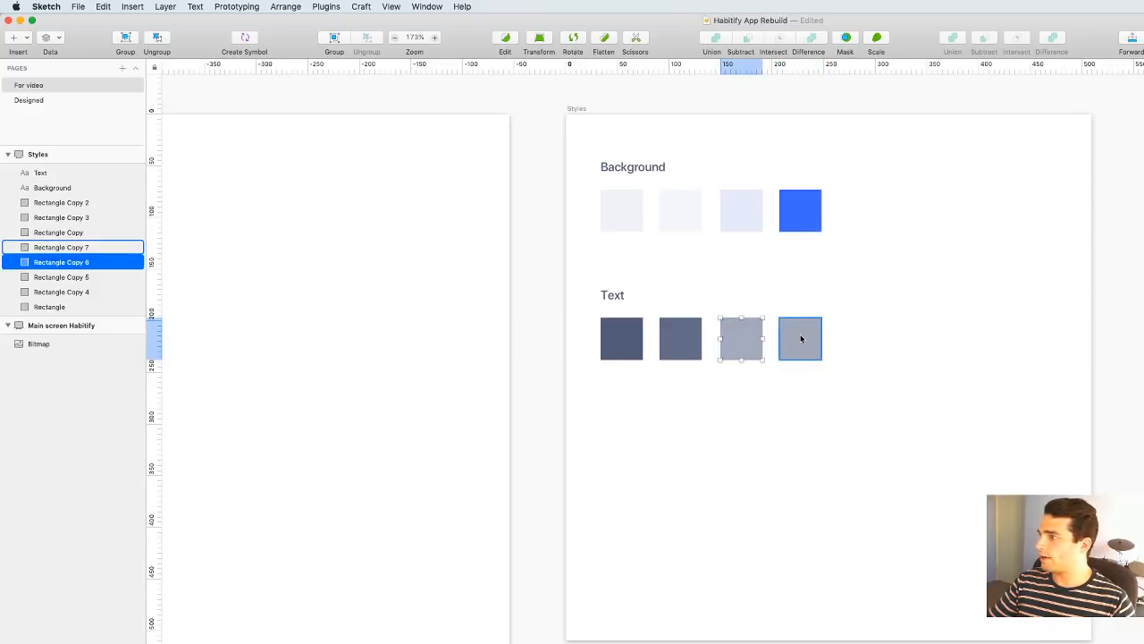
{"action": "left_click", "coordinate": [879, 355]}
Duplicate the Text heading with its first three swatches below the Text row and rename the copied heading Secondary
{"action": "scroll", "coordinate": [879, 396], "scroll_direction": "left", "scroll_amount": 3}
{"action": "left_click_drag", "start_coordinate": [662, 299], "coordinate": [799, 472]}
{"action": "left_click", "coordinate": [670, 430]}
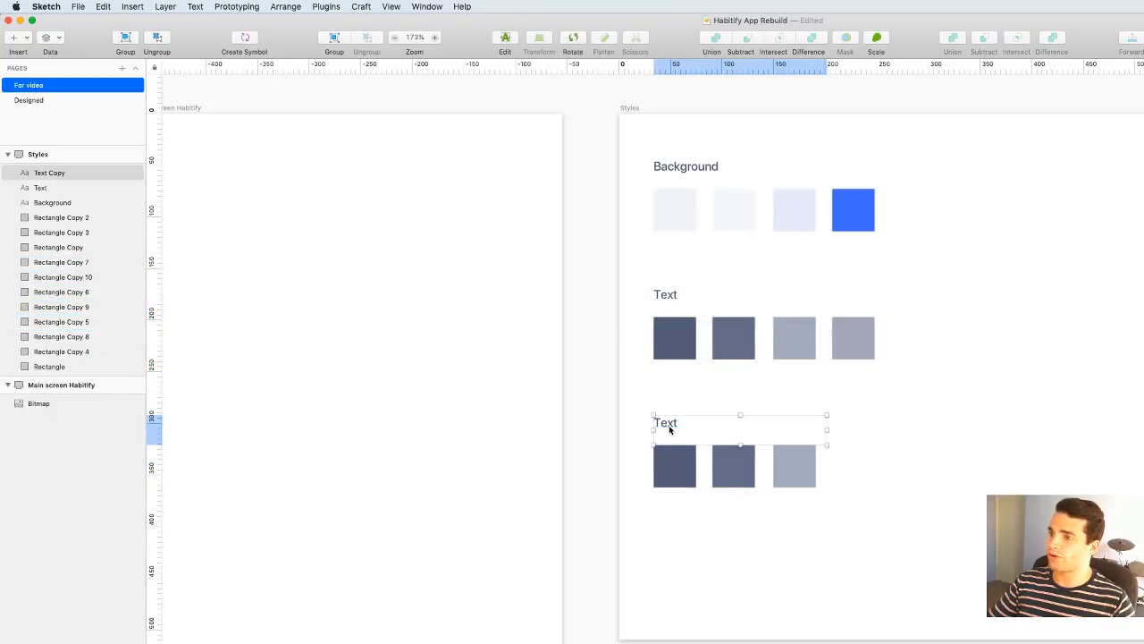
{"action": "double_click", "coordinate": [670, 428]}
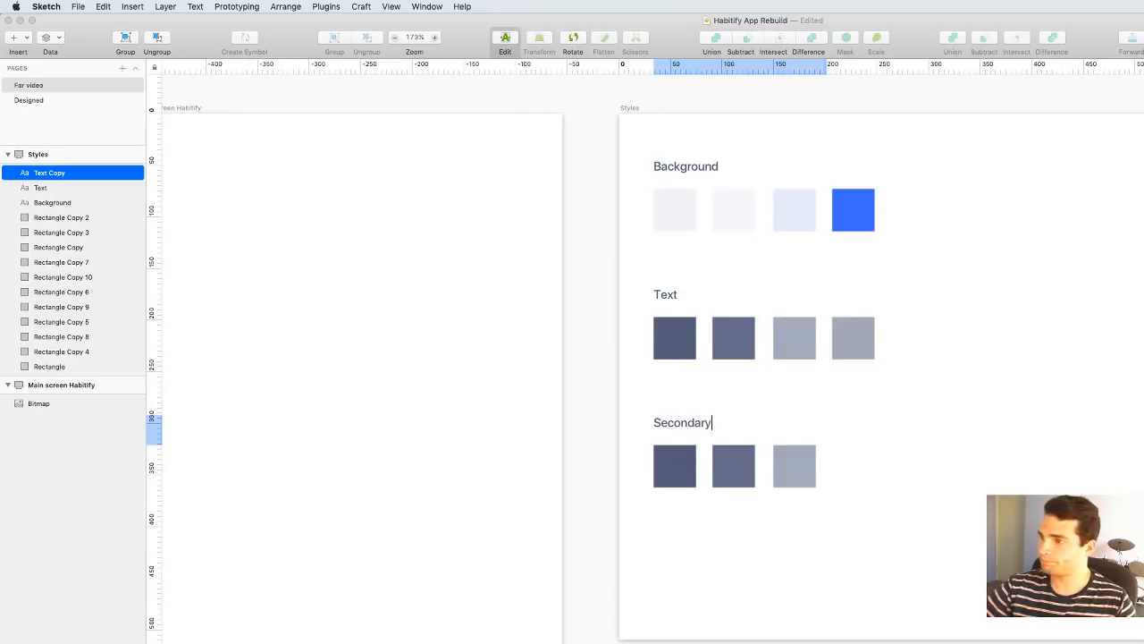
{"action": "left_click", "coordinate": [926, 633]}
Fill the first Secondary swatch with the orange sampled from the Afternoon icon in the screenshot
{"action": "scroll", "coordinate": [993, 638], "scroll_direction": "down", "scroll_amount": 3}
{"action": "scroll", "coordinate": [1037, 474], "scroll_direction": "left", "scroll_amount": 8}
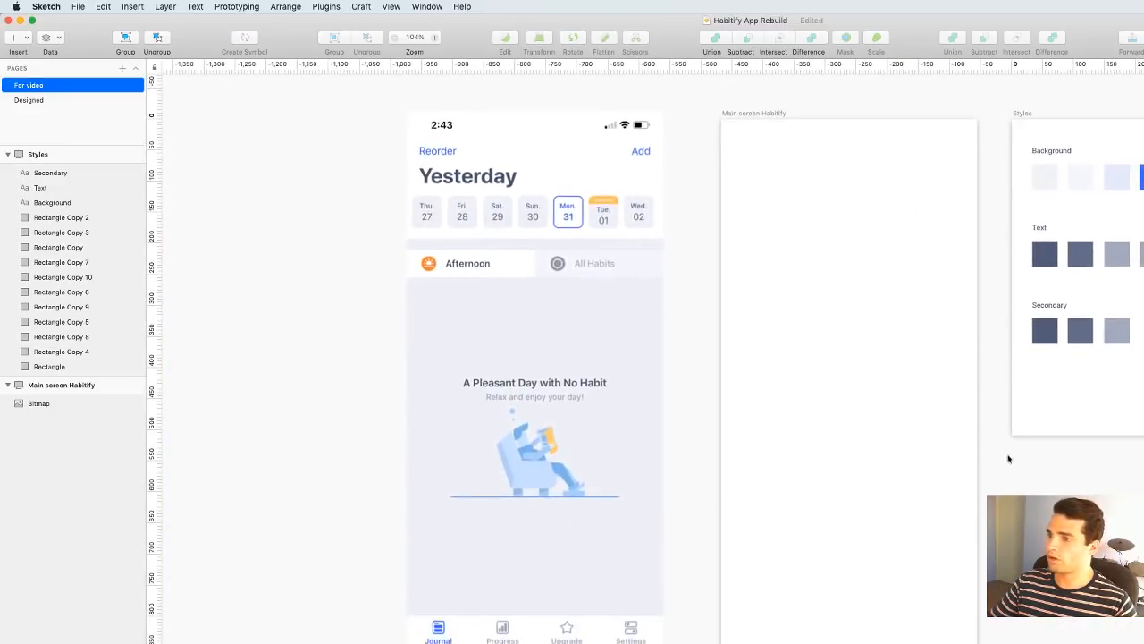
{"action": "left_click", "coordinate": [1086, 327]}
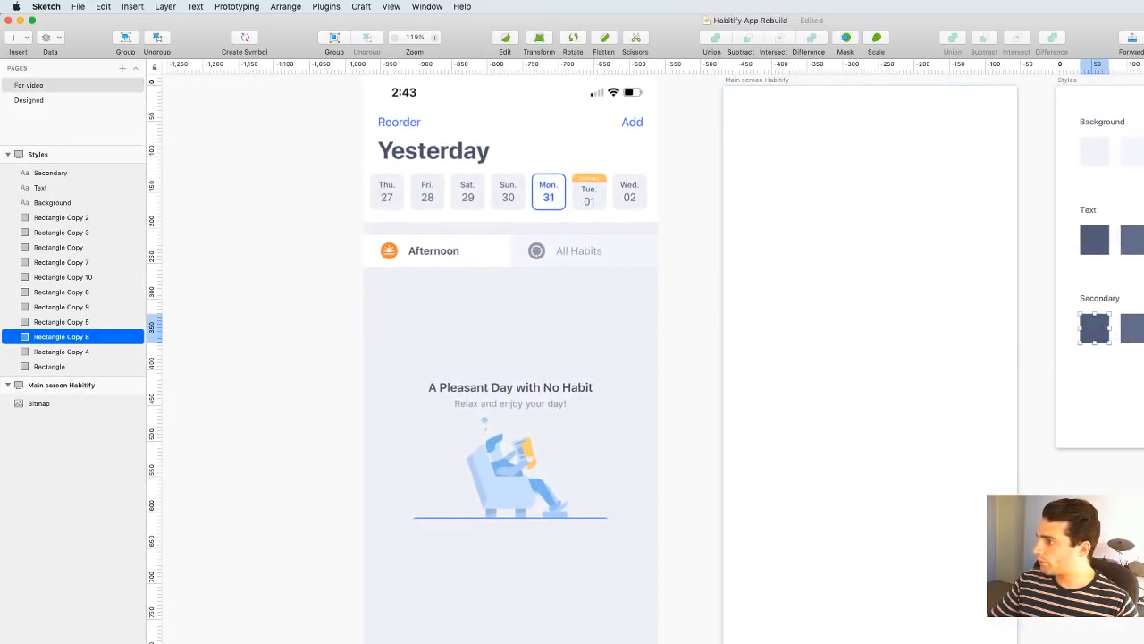
{"action": "key", "text": "ctrl+c"}
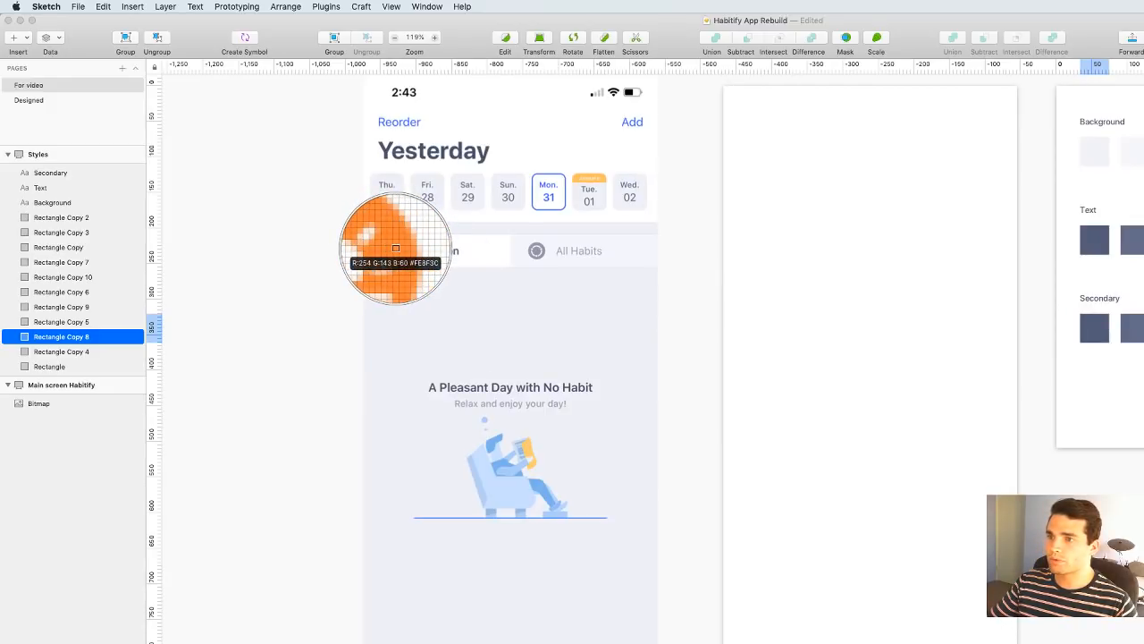
{"action": "left_click", "coordinate": [389, 250]}
Fill the second Secondary swatch with the yellow-orange sampled from the January tag above Tue. 01 in the screenshot
{"action": "left_click", "coordinate": [1131, 328]}
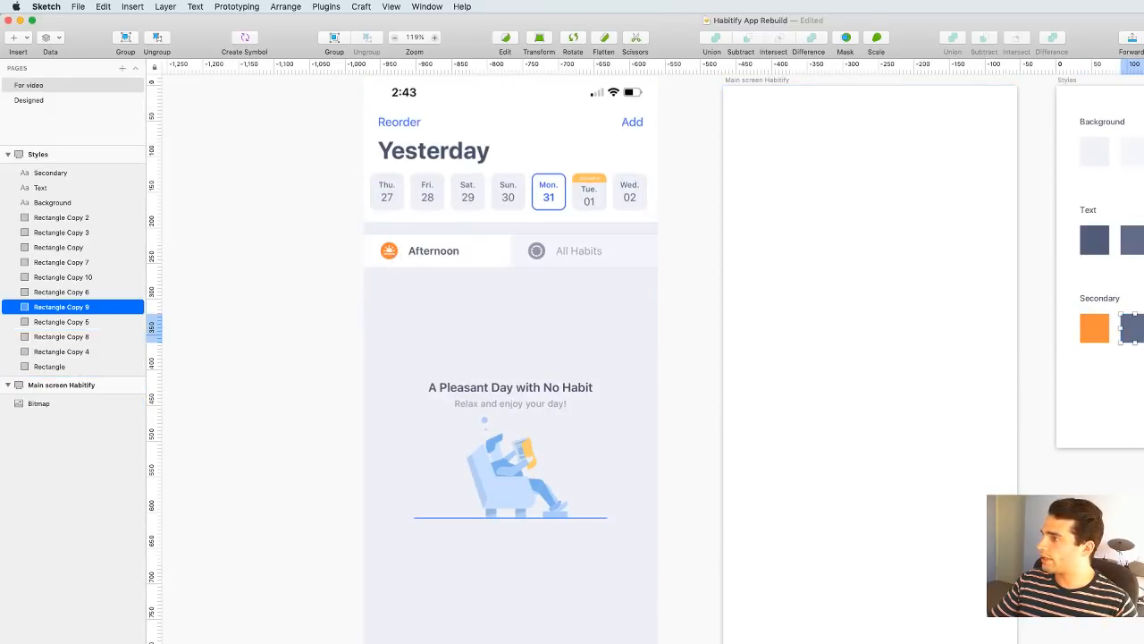
{"action": "key", "text": "ctrl+c"}
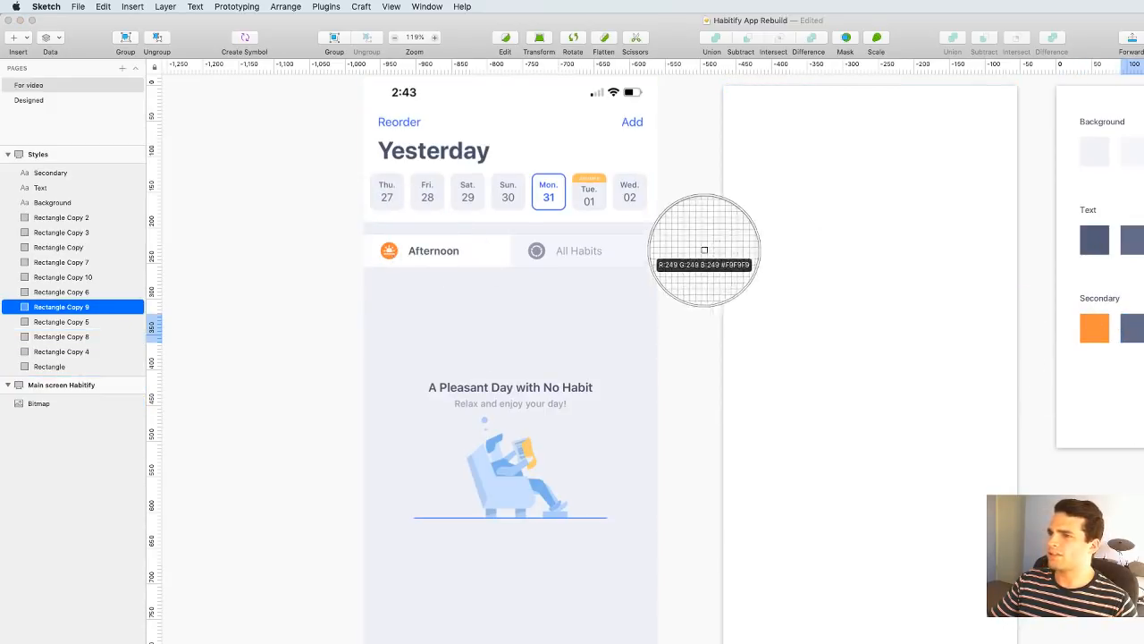
{"action": "left_click", "coordinate": [601, 179]}
Fill the third Secondary swatch with the light blue sampled from the armchair illustration in the screenshot
{"action": "left_click", "coordinate": [1143, 328]}
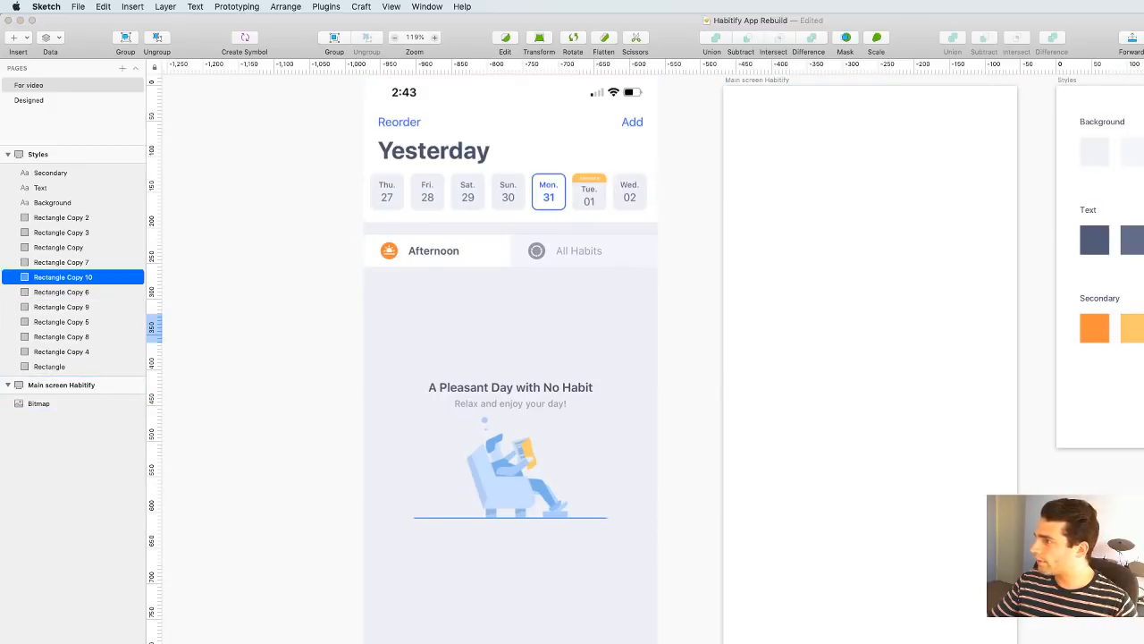
{"action": "key", "text": "ctrl+c"}
{"action": "left_click", "coordinate": [511, 499]}
{"action": "scroll", "coordinate": [514, 501], "scroll_direction": "right", "scroll_amount": 3}
{"action": "scroll", "coordinate": [514, 500], "scroll_direction": "up", "scroll_amount": 2}
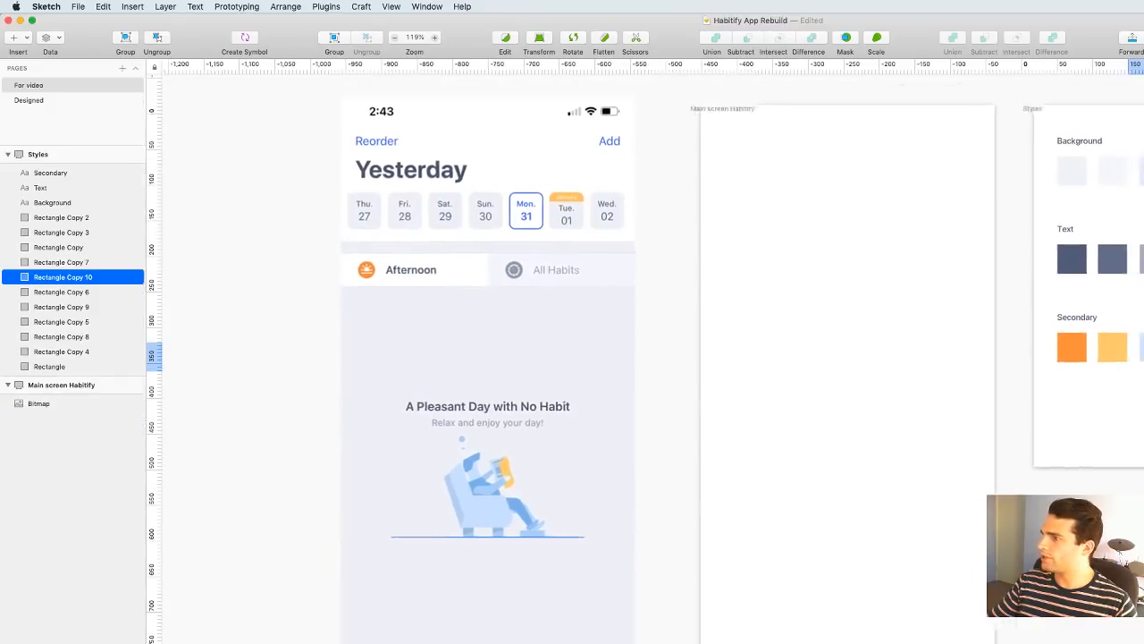
{"action": "left_click", "coordinate": [1120, 390]}
Try moving the blue Background swatch into the Secondary row as its fourth swatch
{"action": "left_click_drag", "start_coordinate": [1133, 202], "coordinate": [1135, 373]}
{"action": "key", "text": "Escape"}
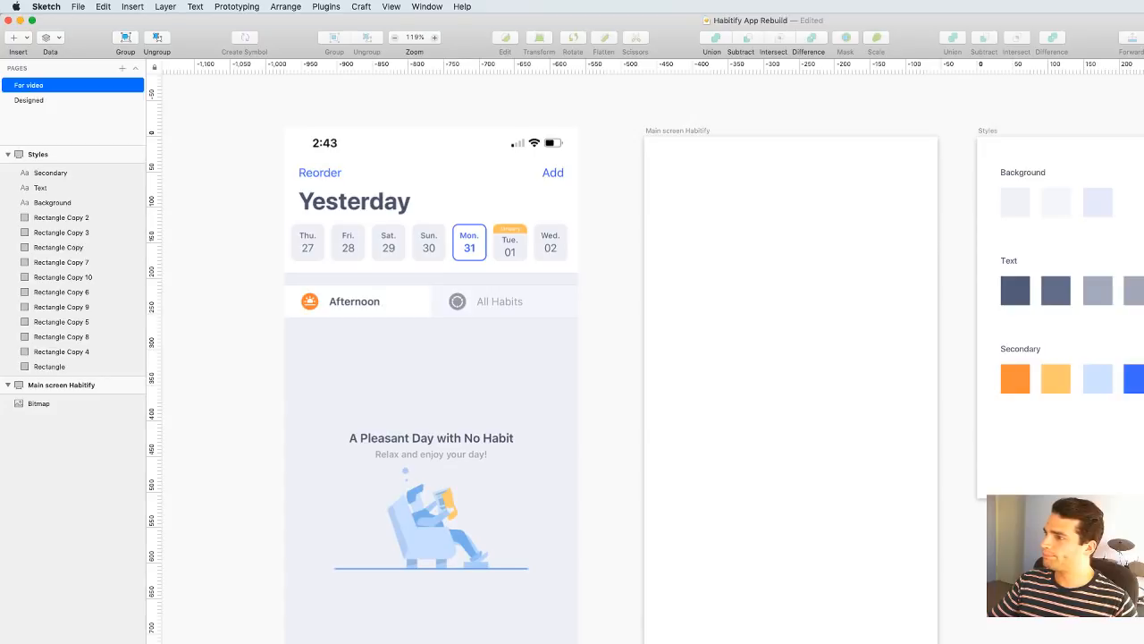
{"action": "key", "text": "super+z"}
{"action": "scroll", "coordinate": [652, 358], "scroll_direction": "up", "scroll_amount": 1}
{"action": "scroll", "coordinate": [653, 358], "scroll_direction": "left", "scroll_amount": 1}
{"action": "scroll", "coordinate": [646, 350], "scroll_direction": "right", "scroll_amount": 3}
{"action": "scroll", "coordinate": [645, 350], "scroll_direction": "down", "scroll_amount": 1}
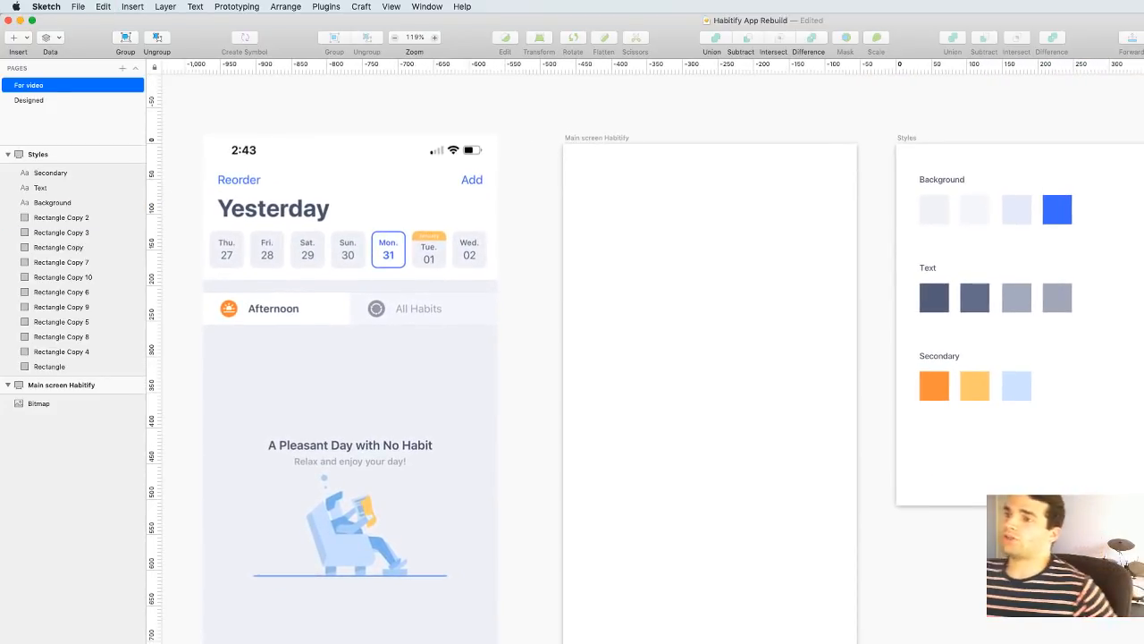
Fill the Main screen Habitify artboard's background with the light grey sampled from the first Background swatch
{"action": "left_click", "coordinate": [608, 136]}
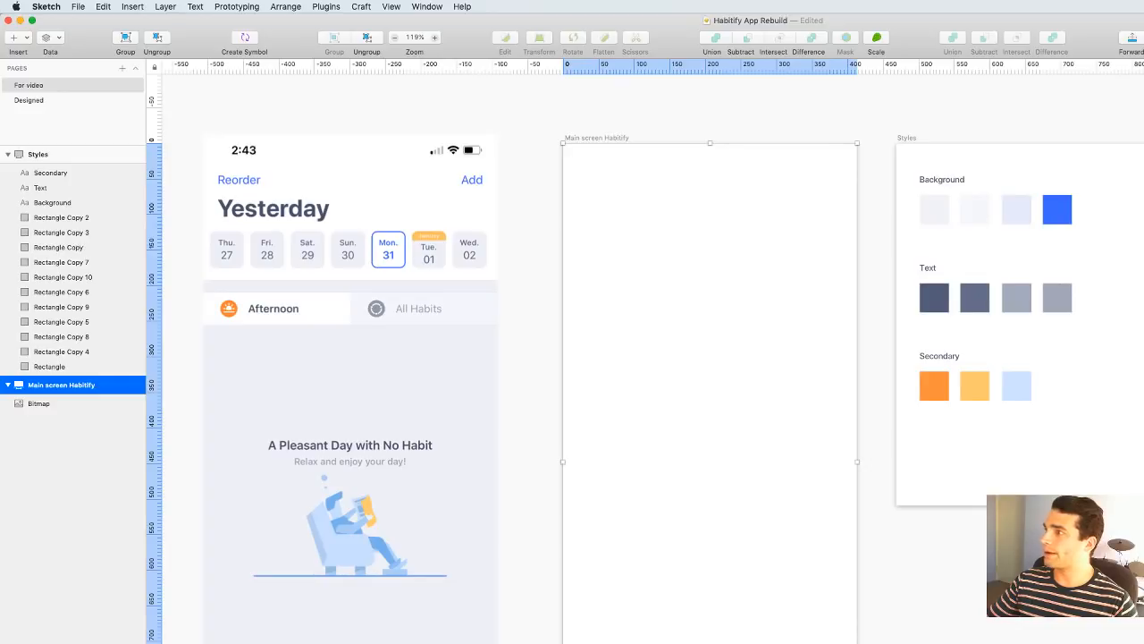
{"action": "key", "text": "ctrl+c"}
{"action": "left_click", "coordinate": [935, 209]}
{"action": "left_click", "coordinate": [854, 112]}
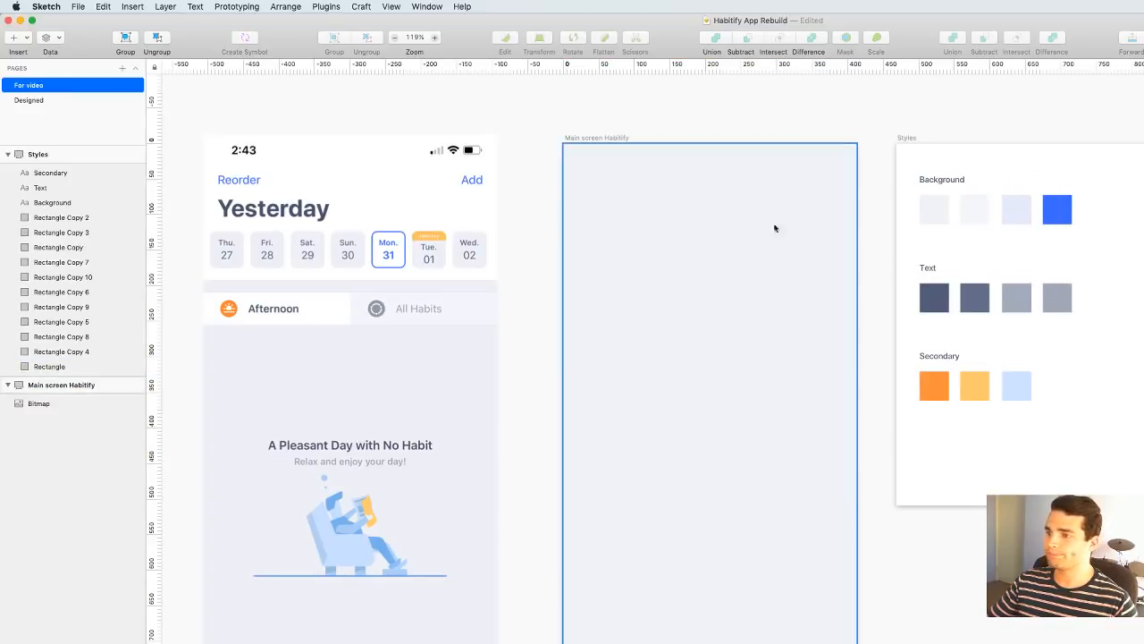
{"action": "left_click_drag", "start_coordinate": [640, 199], "coordinate": [795, 389]}
{"action": "key", "text": "super+z"}
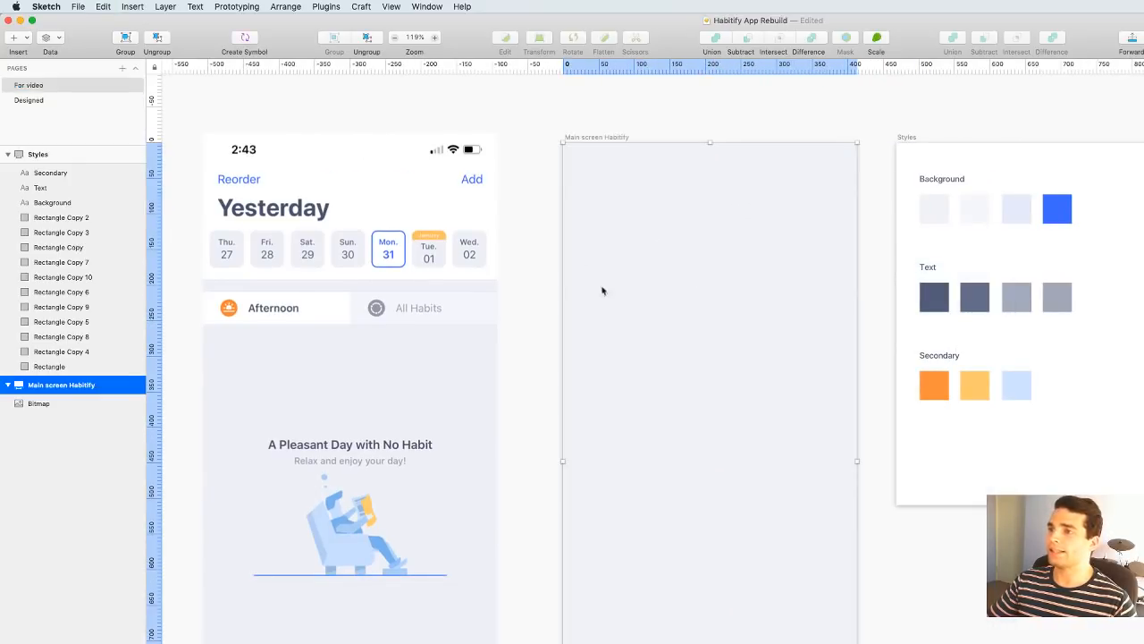
{"action": "left_click", "coordinate": [551, 261]}
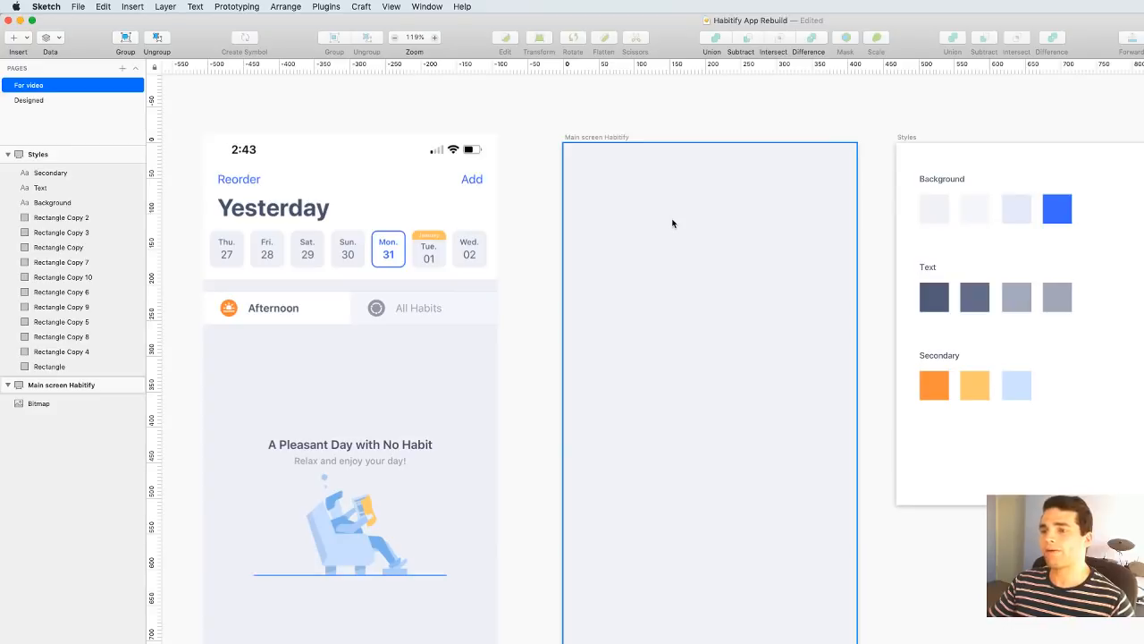
Draw a full-width rectangle across the top of the Main screen Habitify artboard, adjusting its height to match the screenshot's header
{"action": "left_click", "coordinate": [14, 36]}
{"action": "mouse_move", "coordinate": [36, 51]}
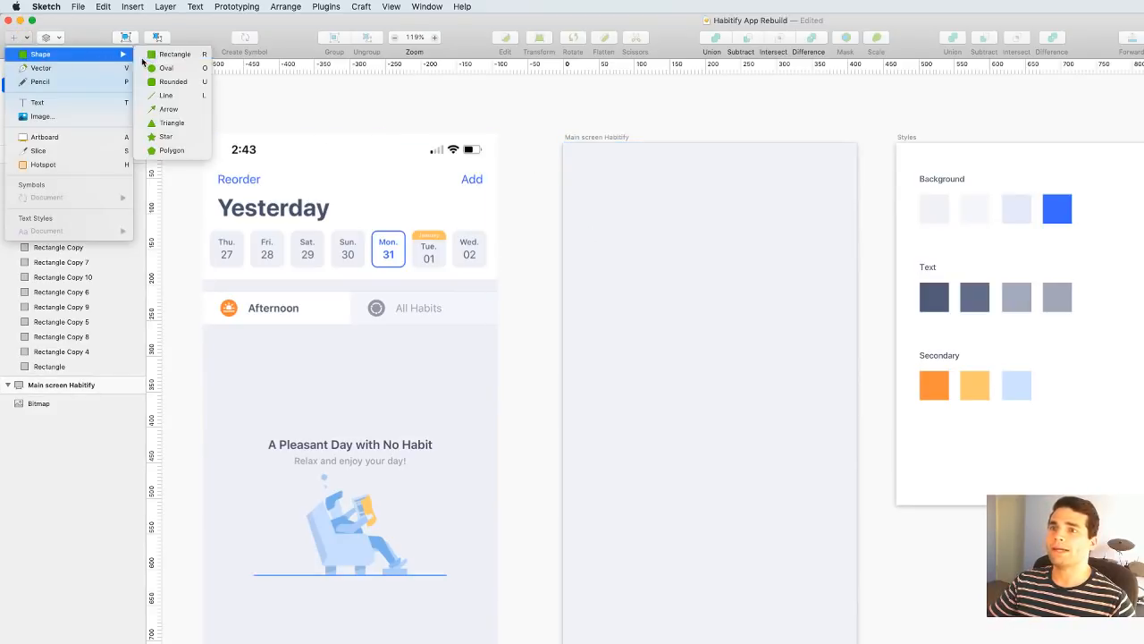
{"action": "left_click", "coordinate": [171, 51]}
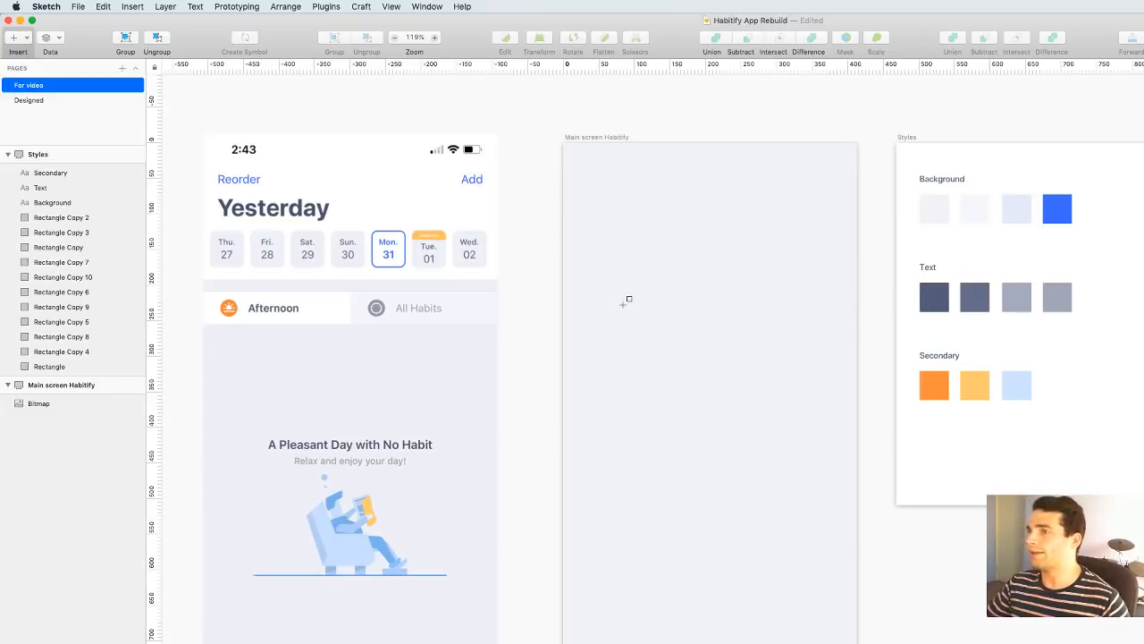
{"action": "left_click_drag", "start_coordinate": [564, 143], "coordinate": [857, 280]}
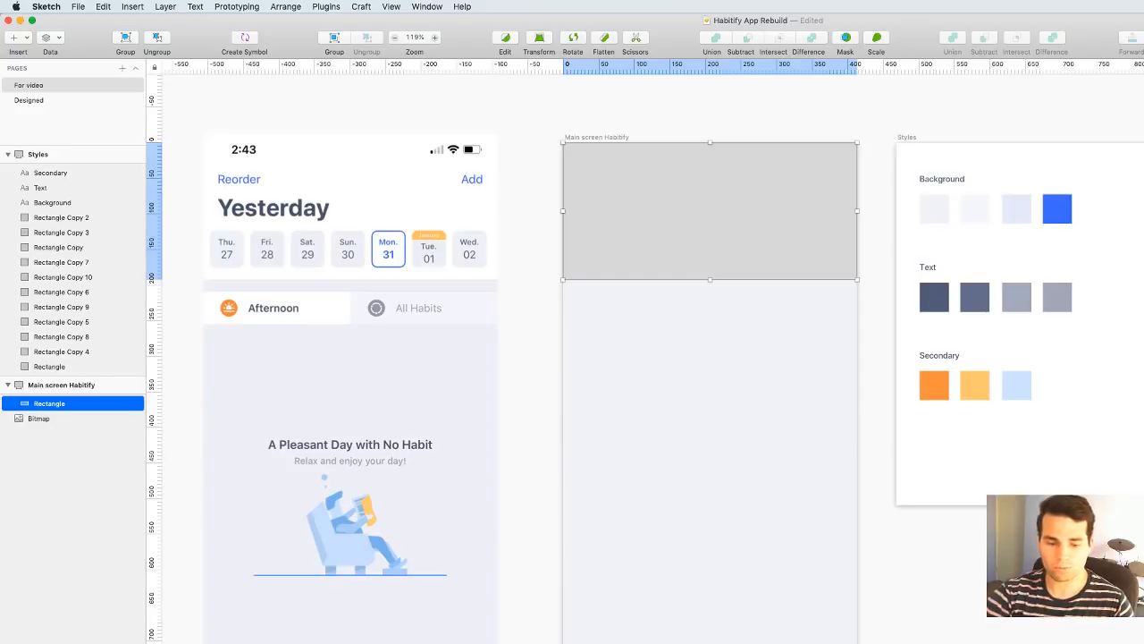
{"action": "key", "text": "super+Down"}
{"action": "key", "text": "super+Down"}
{"action": "key", "text": "super+Down"}
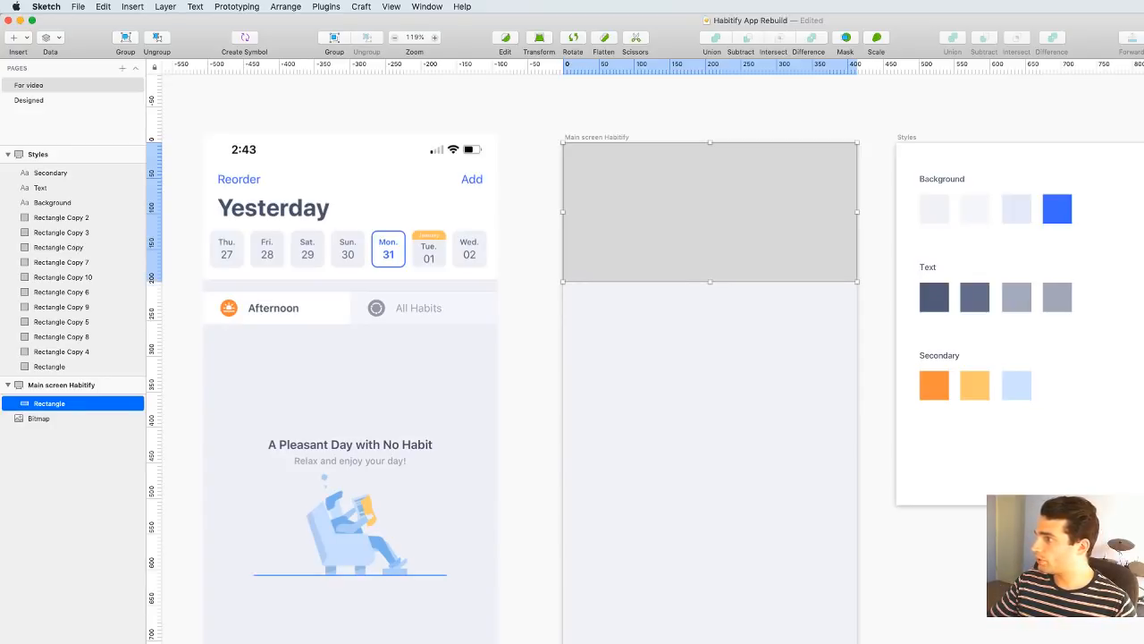
Make the header rectangle plain white without a border
{"action": "key", "text": "b"}
{"action": "key", "text": "f"}
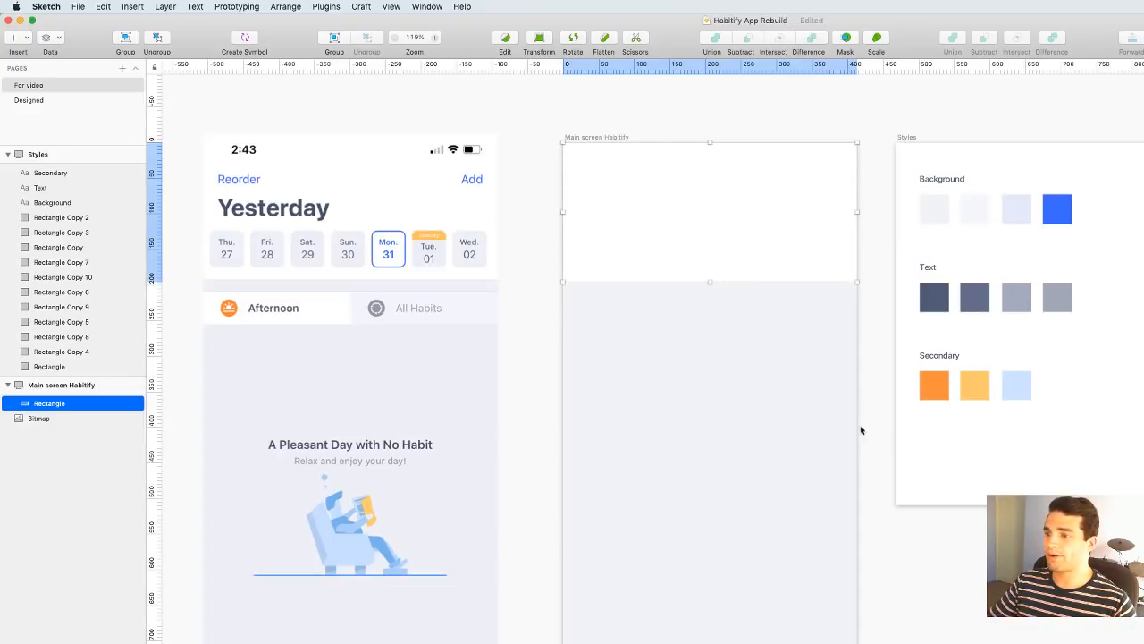
{"action": "left_click", "coordinate": [876, 466]}
Duplicate the white header rectangle to the bottom of the artboard and reduce its height to form the tab bar
{"action": "left_click_drag", "start_coordinate": [821, 212], "coordinate": [758, 643]}
{"action": "key", "text": "Escape"}
{"action": "left_click", "coordinate": [708, 641]}
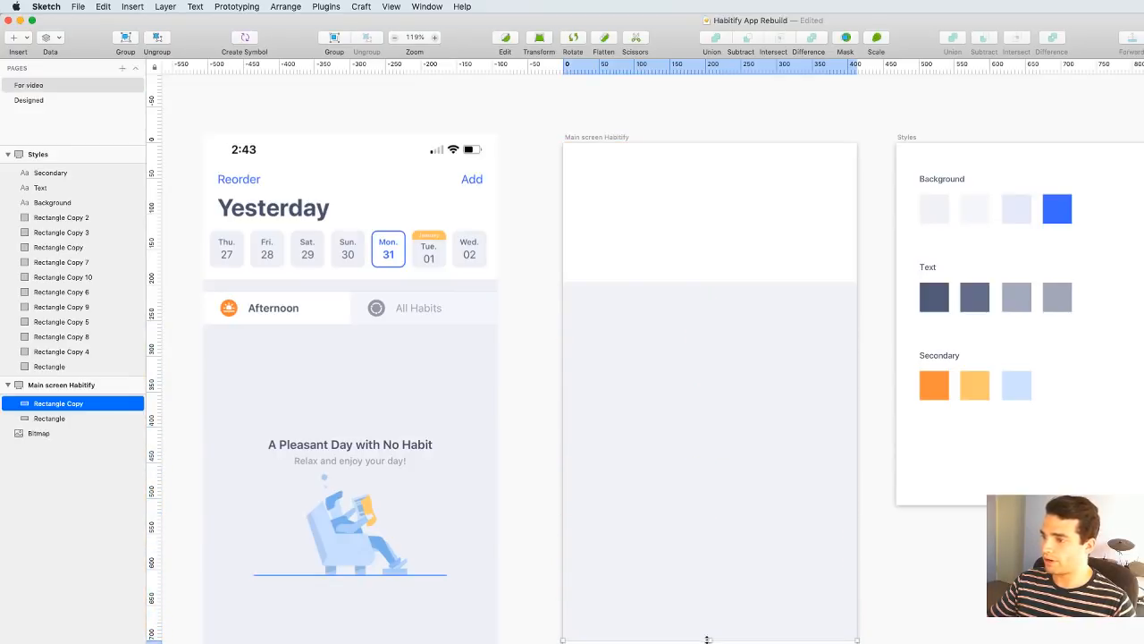
{"action": "key", "text": "alt"}
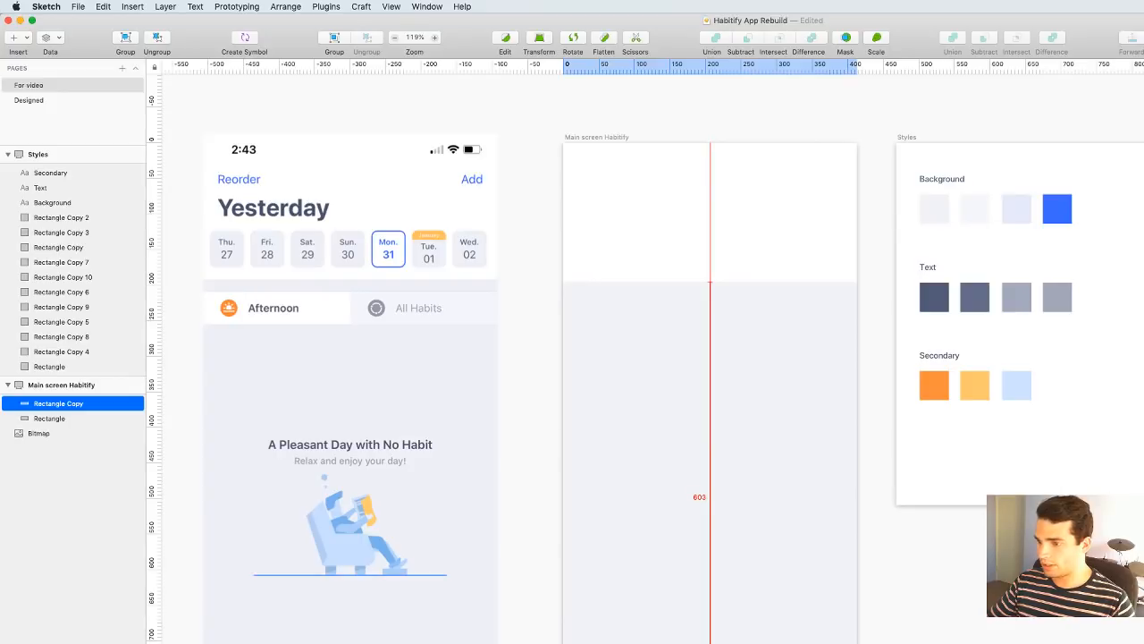
{"action": "key", "text": "alt"}
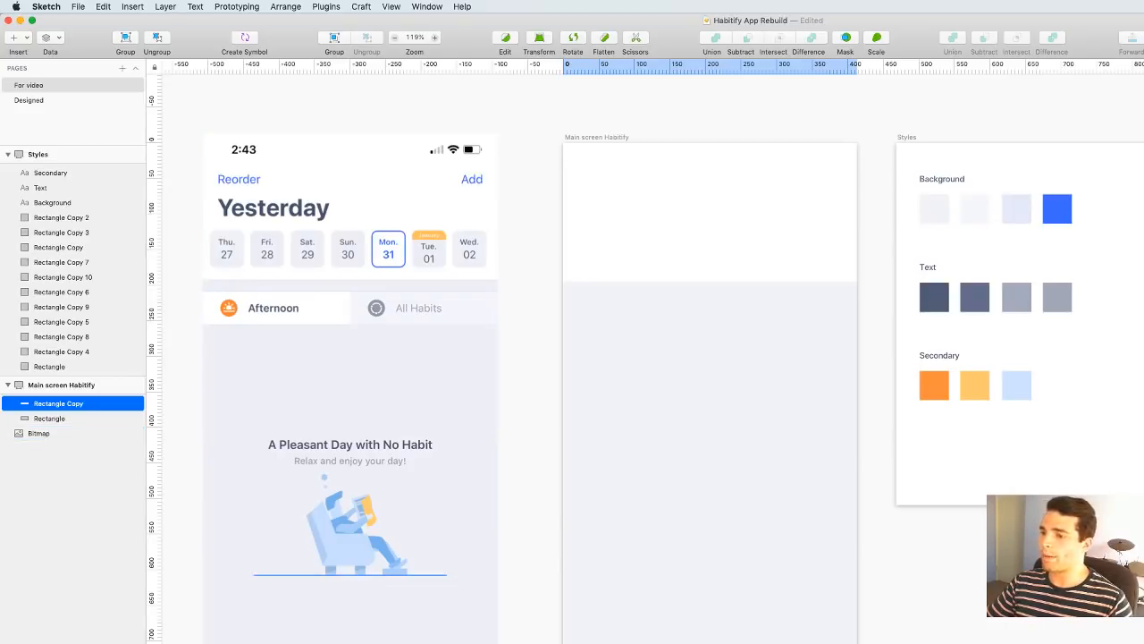
{"action": "key", "text": "alt"}
{"action": "key", "text": "Escape"}
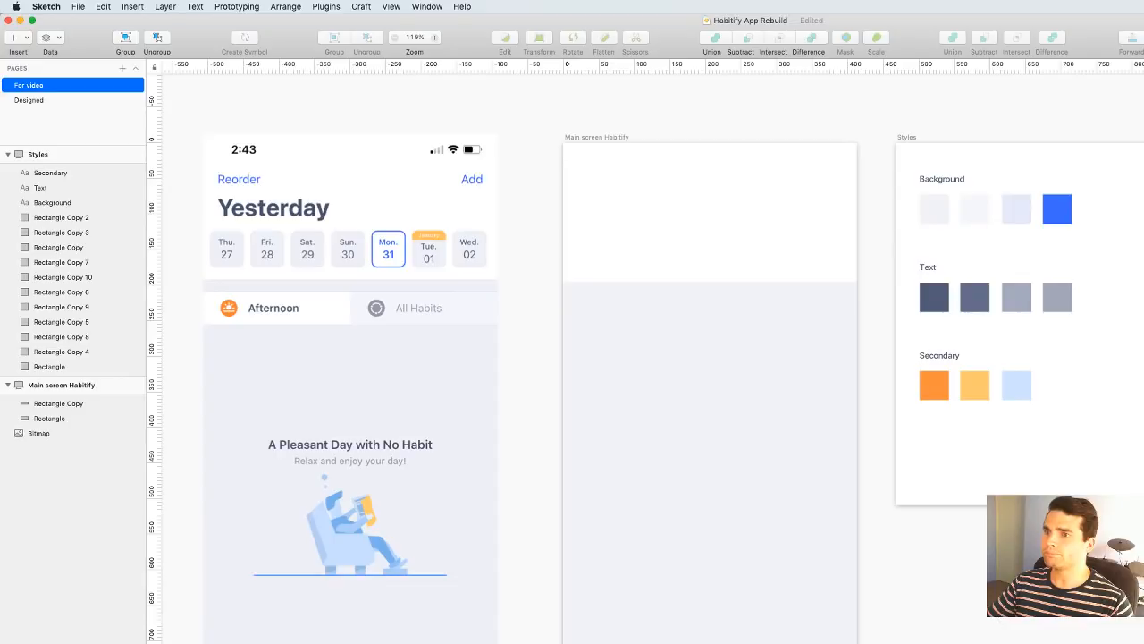
Draw a thin full-width rectangle along the white header's lower edge as a divider and reduce its height to a hairline
{"action": "scroll", "coordinate": [984, 586], "scroll_direction": "up", "scroll_amount": 3}
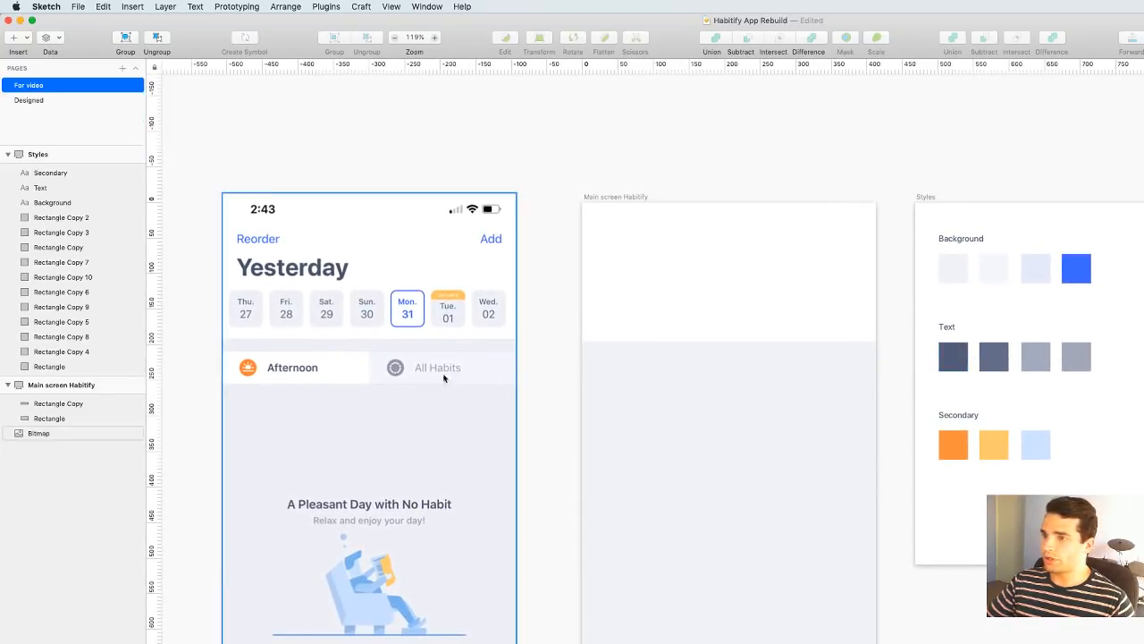
{"action": "scroll", "coordinate": [425, 337], "scroll_direction": "up", "scroll_amount": 5}
{"action": "scroll", "coordinate": [426, 337], "scroll_direction": "up", "scroll_amount": 3}
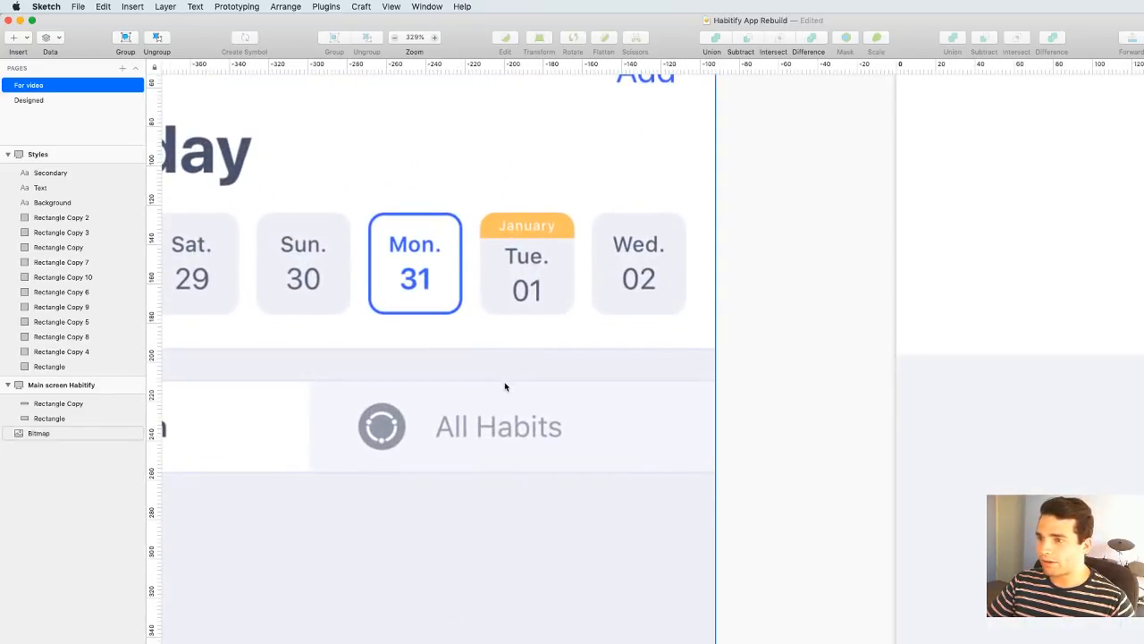
{"action": "scroll", "coordinate": [843, 447], "scroll_direction": "down", "scroll_amount": 5}
{"action": "left_click_drag", "start_coordinate": [1077, 446], "coordinate": [574, 396]}
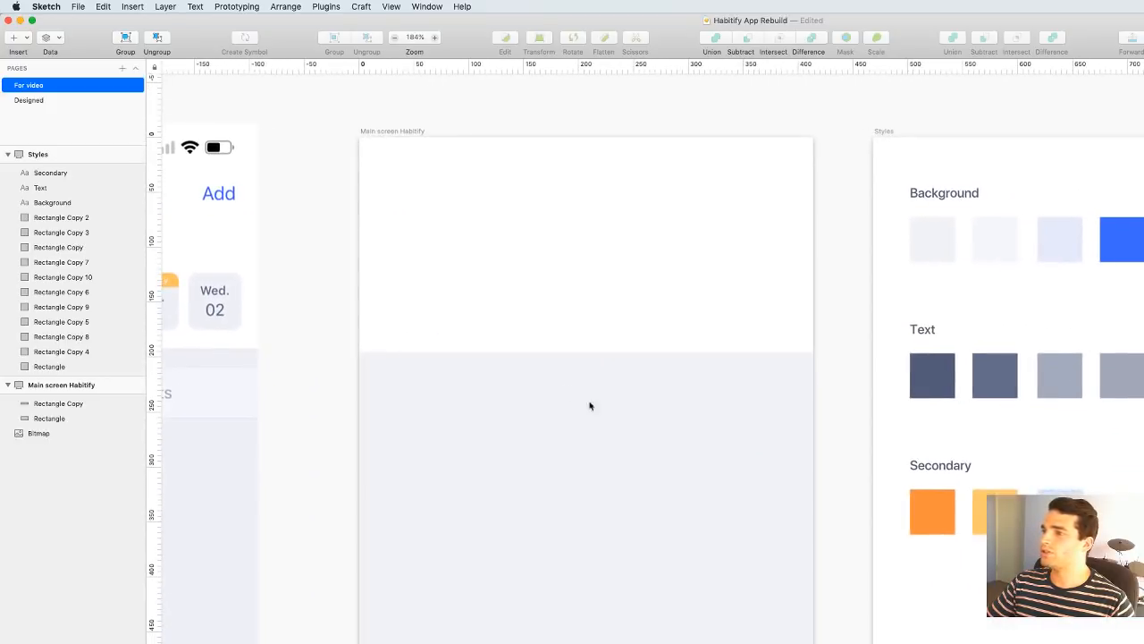
{"action": "left_click", "coordinate": [13, 38]}
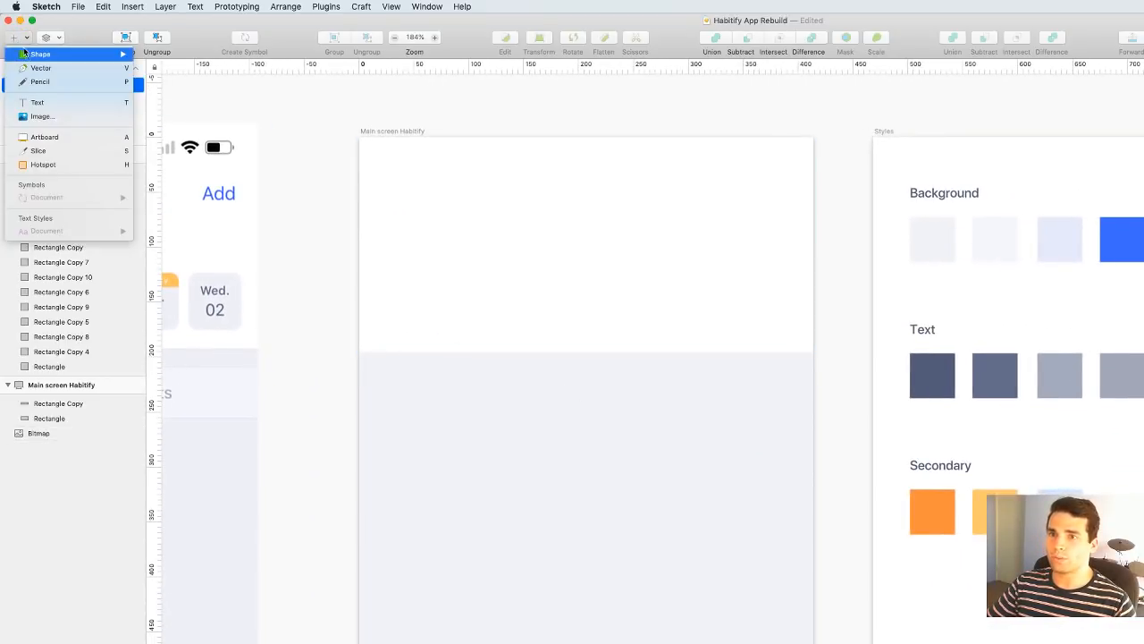
{"action": "mouse_move", "coordinate": [53, 54]}
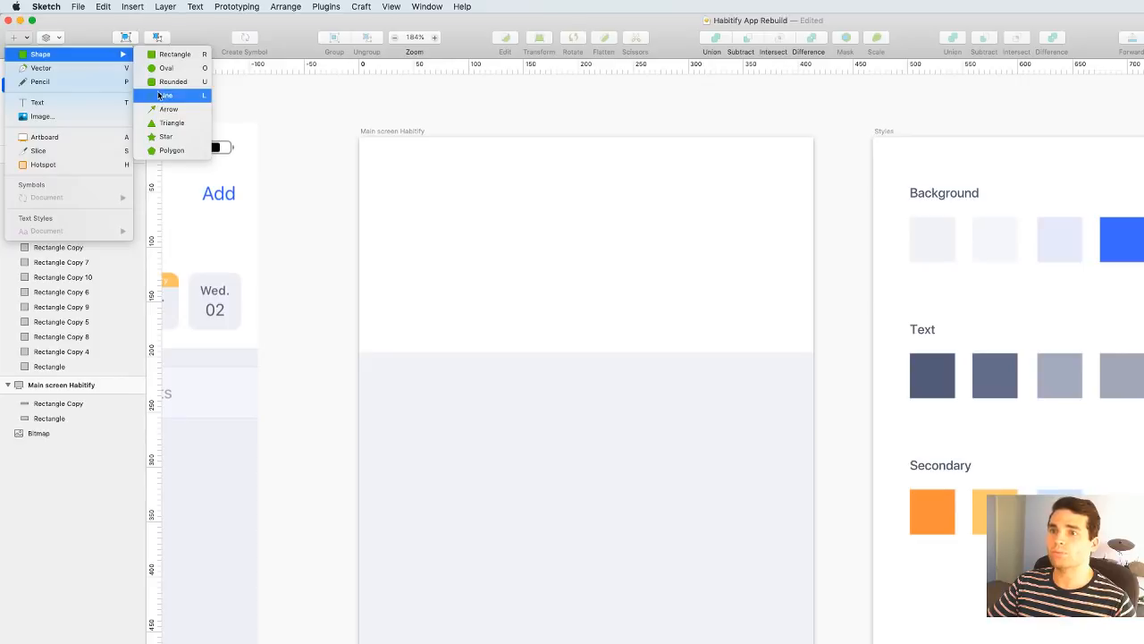
{"action": "left_click", "coordinate": [174, 55]}
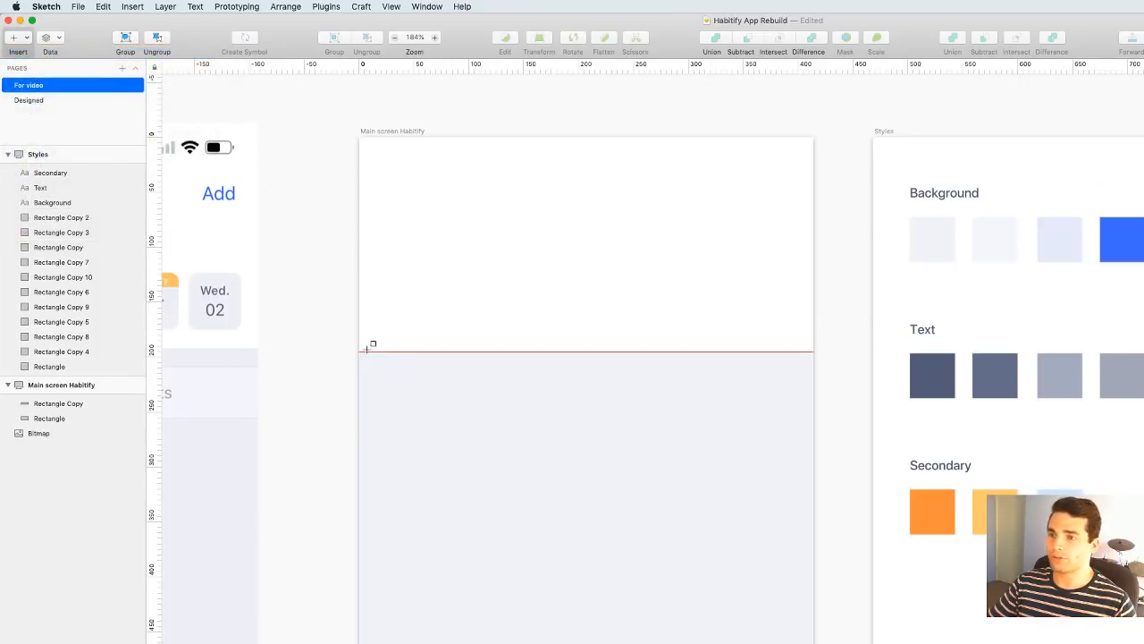
{"action": "left_click_drag", "start_coordinate": [360, 353], "coordinate": [814, 357]}
{"action": "key", "text": "super+Up"}
{"action": "key", "text": "super+Up"}
{"action": "key", "text": "super+Up"}
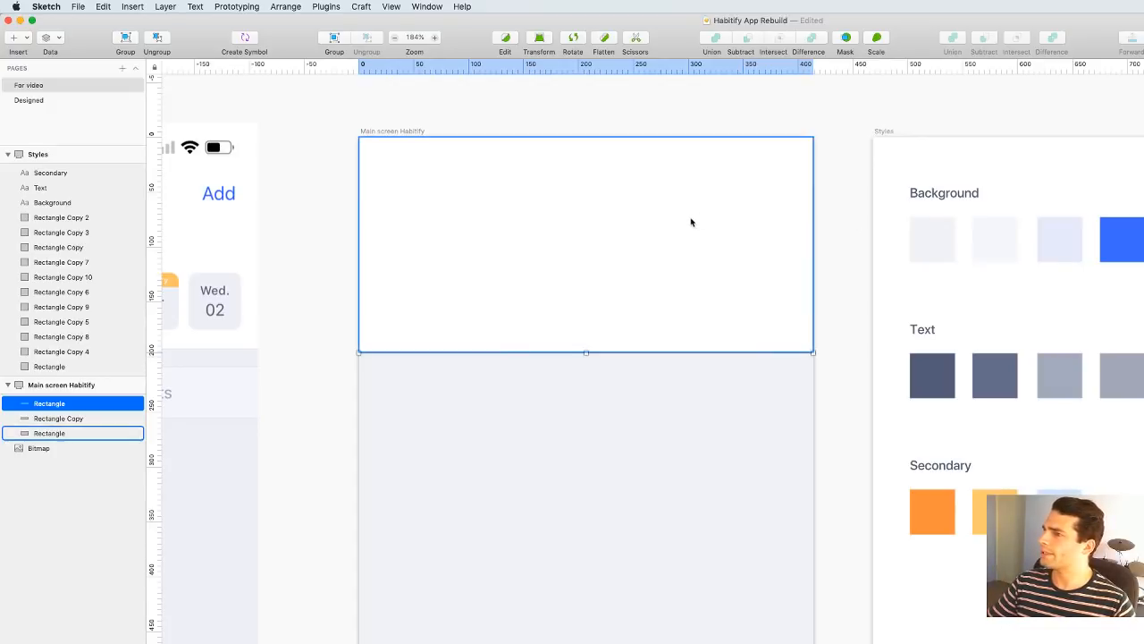
{"action": "left_click", "coordinate": [849, 313]}
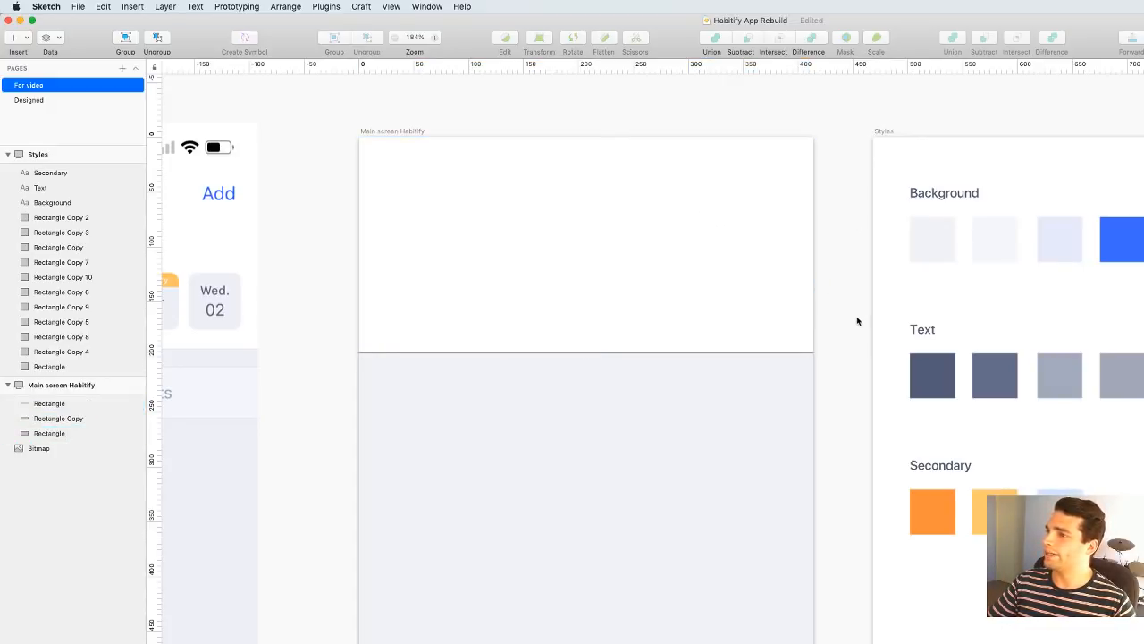
Remove the divider's border and fill it with the light grey sampled from the first Background swatch
{"action": "left_click", "coordinate": [775, 356]}
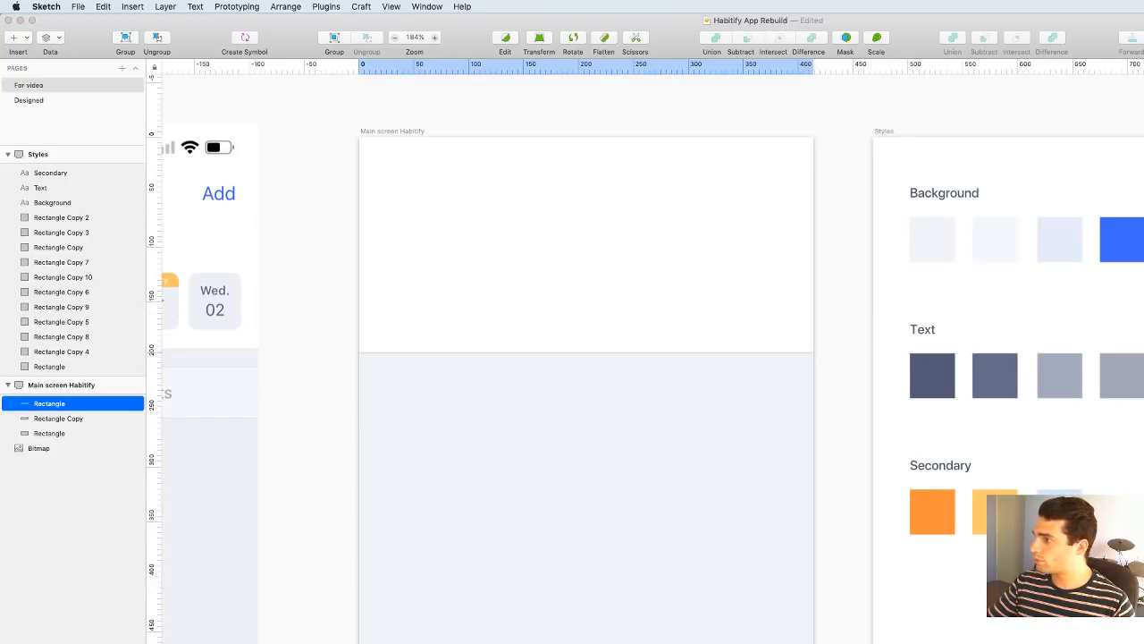
{"action": "key", "text": "ctrl+c"}
{"action": "left_click", "coordinate": [930, 252]}
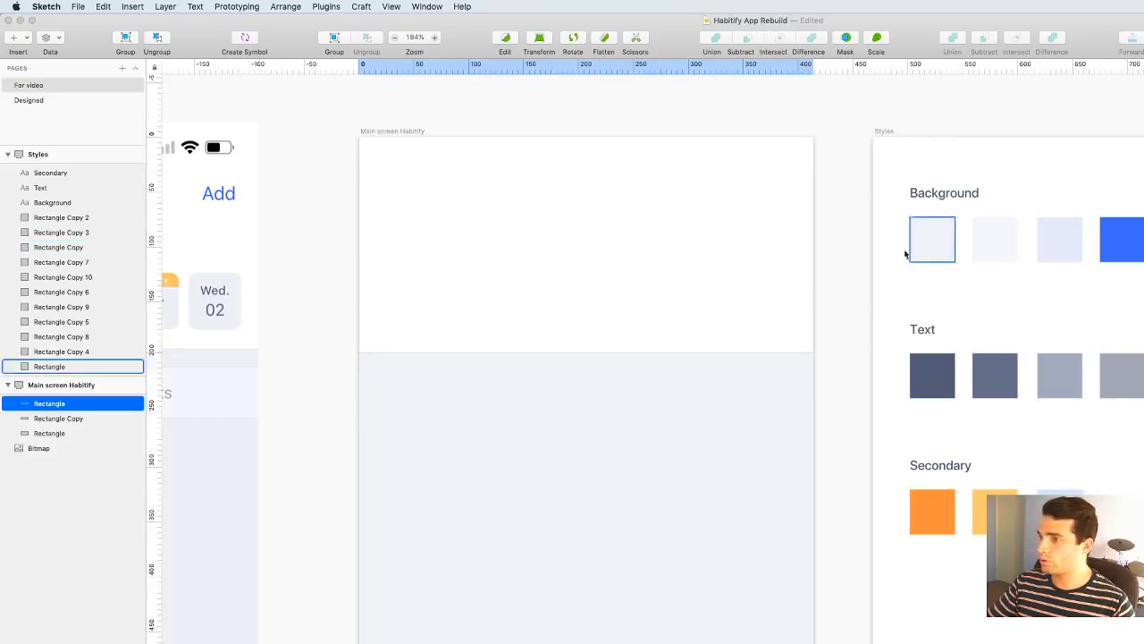
Rename the thin divider layer below the white header as "Seperator line"
{"action": "left_click", "coordinate": [847, 278]}
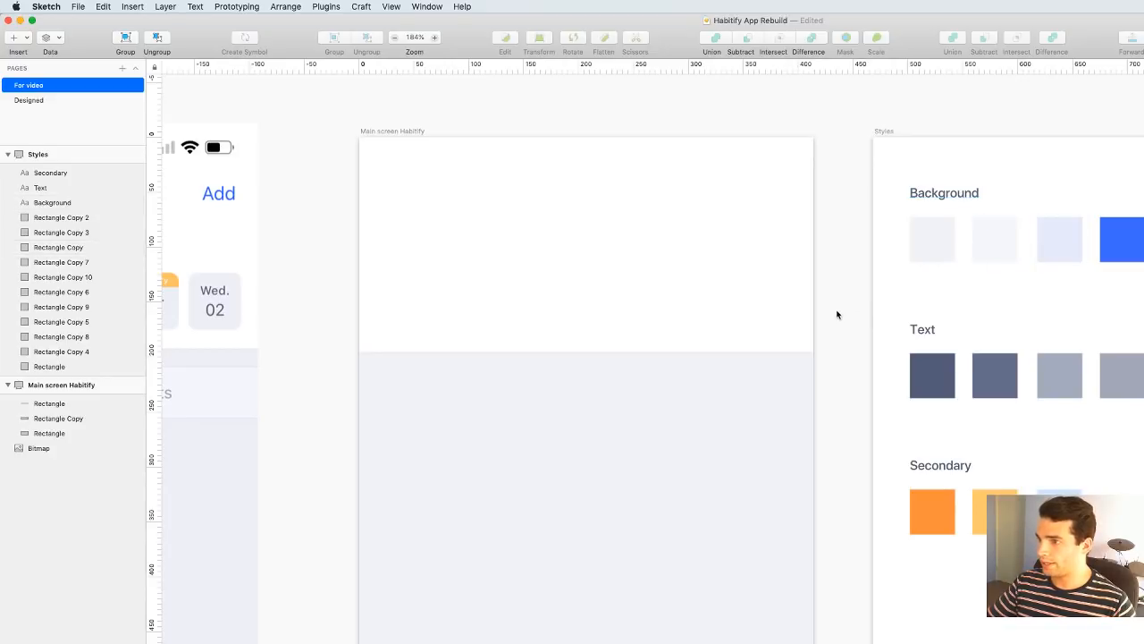
{"action": "scroll", "coordinate": [835, 321], "scroll_direction": "left", "scroll_amount": 3}
{"action": "left_click", "coordinate": [822, 343]}
{"action": "key", "text": "super+r"}
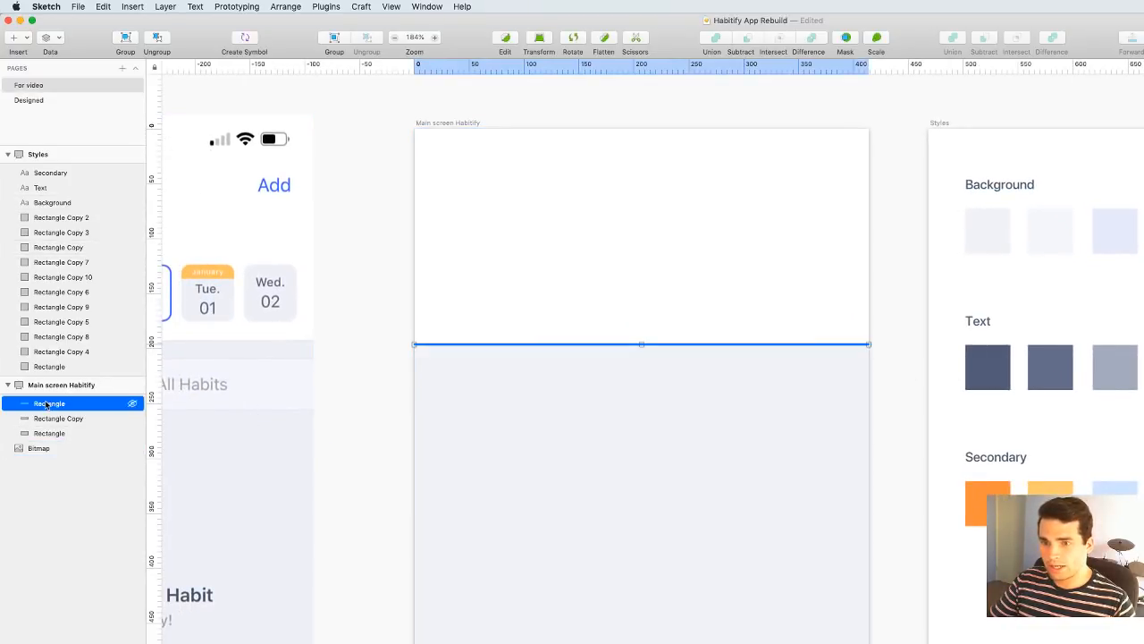
{"action": "type", "text": "Seperator line"}
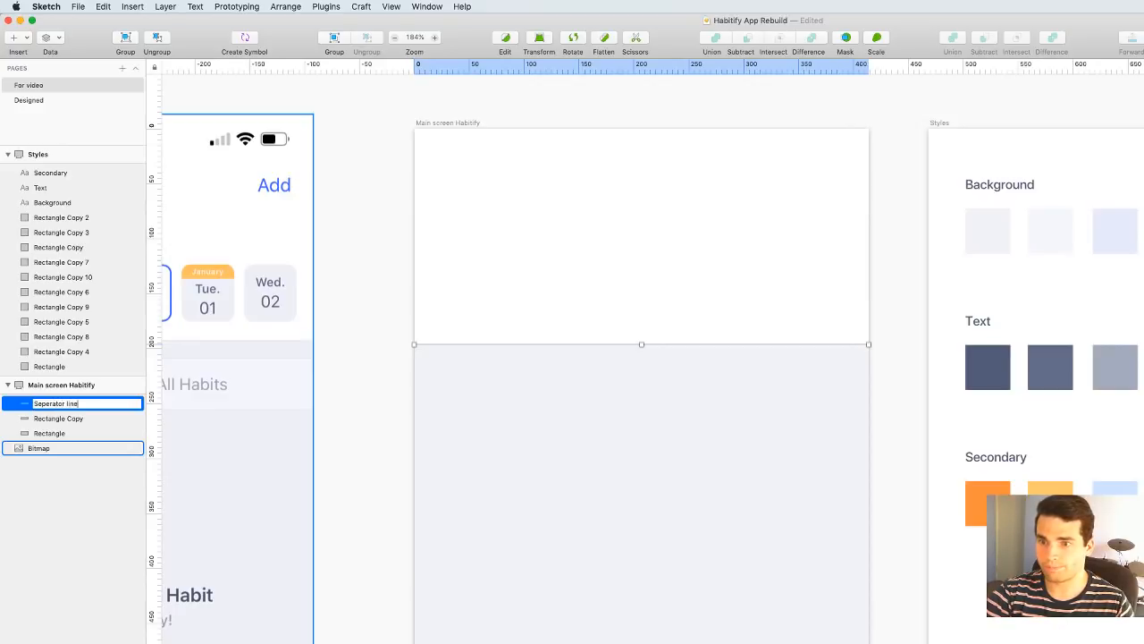
{"action": "key", "text": "Return"}
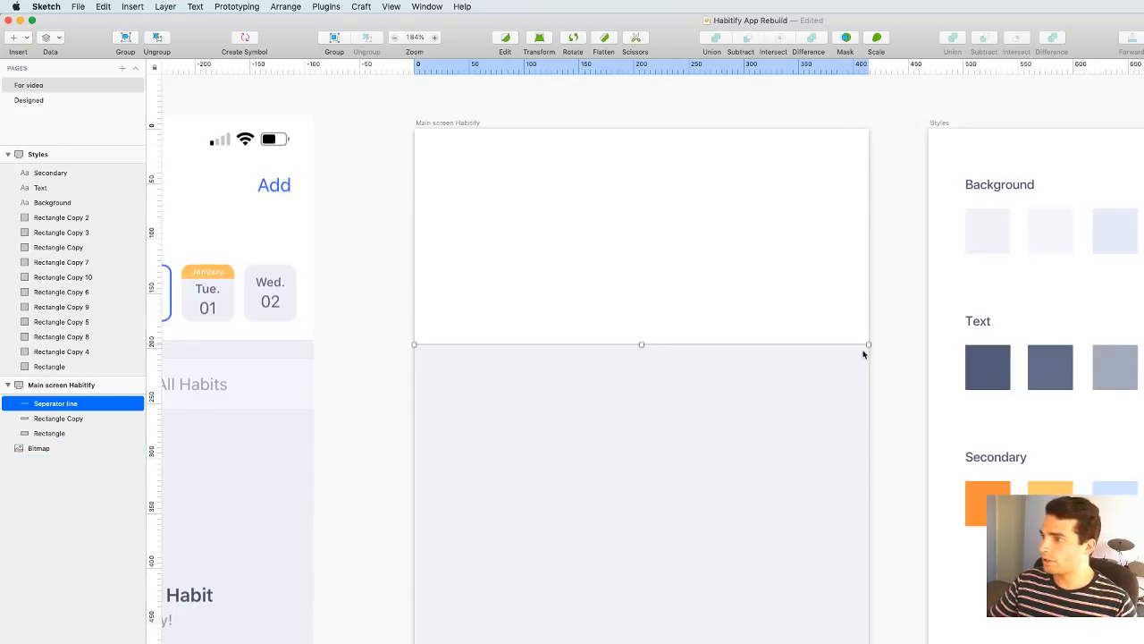
Draw a full-width rectangle just below the header, matching the height of the Afternoon / All Habits row in the reference
{"action": "left_click", "coordinate": [895, 377]}
{"action": "left_click_drag", "start_coordinate": [896, 378], "coordinate": [936, 364]}
{"action": "scroll", "coordinate": [950, 356], "scroll_direction": "down", "scroll_amount": 5}
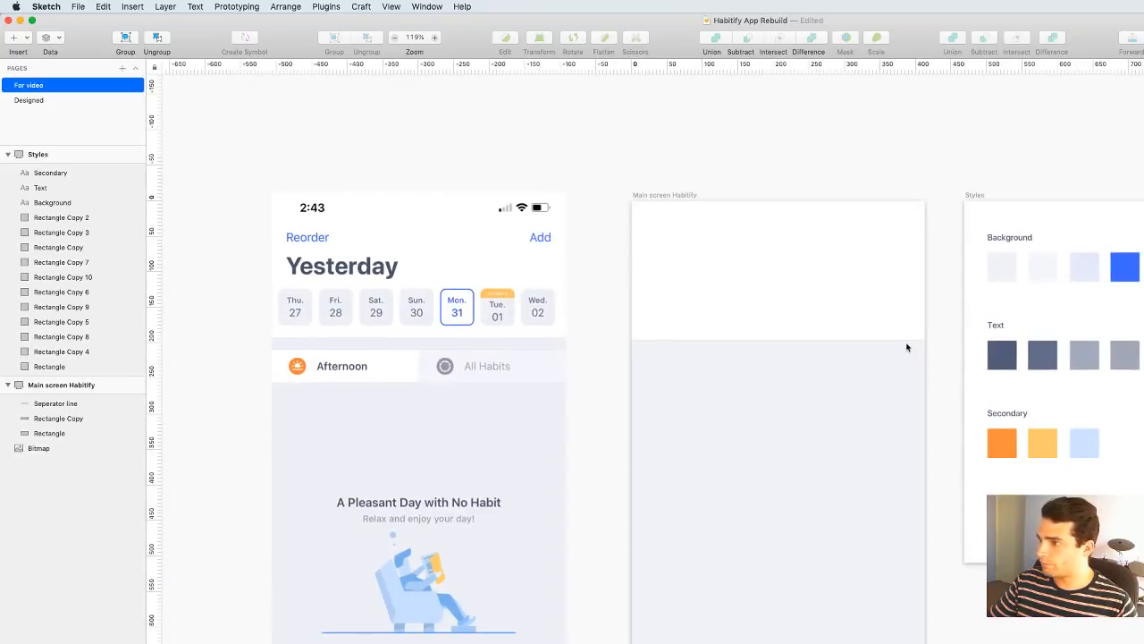
{"action": "left_click", "coordinate": [908, 345]}
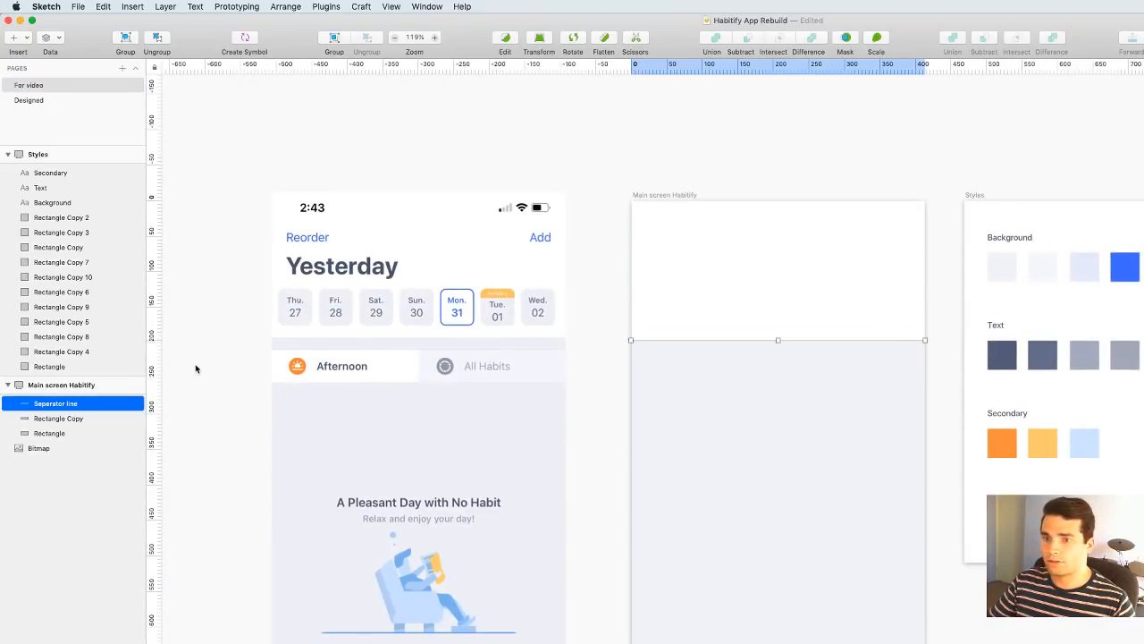
{"action": "left_click", "coordinate": [584, 366]}
{"action": "left_click_drag", "start_coordinate": [614, 392], "coordinate": [591, 327]}
{"action": "scroll", "coordinate": [591, 326], "scroll_direction": "down", "scroll_amount": 1}
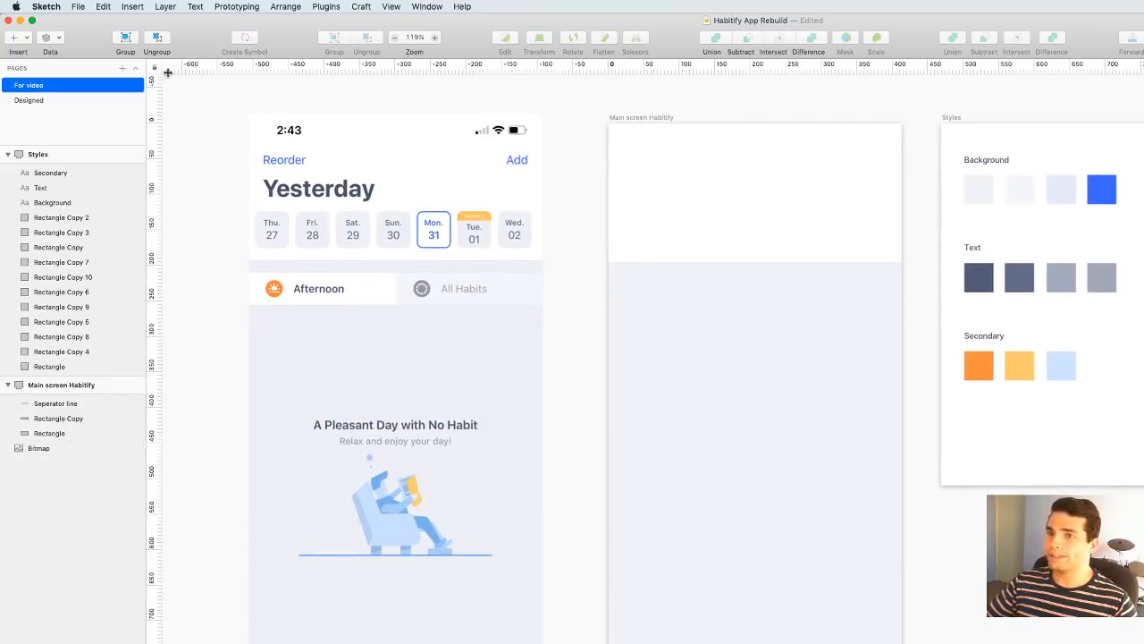
{"action": "left_click", "coordinate": [16, 40]}
{"action": "left_click", "coordinate": [152, 55]}
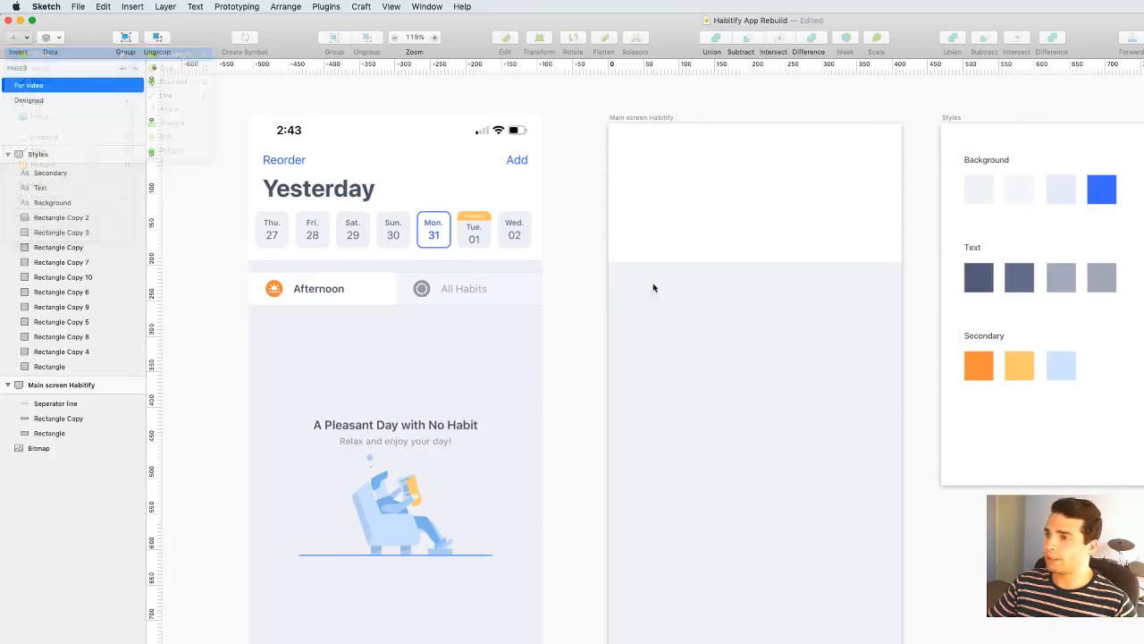
{"action": "left_click_drag", "start_coordinate": [608, 270], "coordinate": [901, 296]}
{"action": "left_click", "coordinate": [906, 355]}
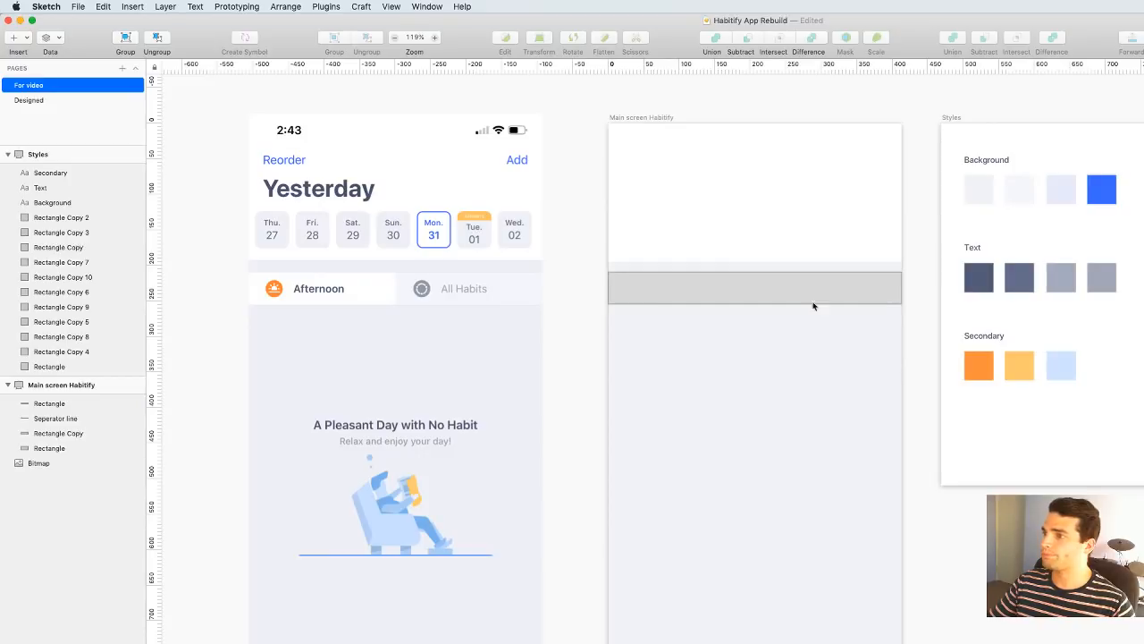
Remove the border from the new grey rectangle below the header
{"action": "scroll", "coordinate": [656, 230], "scroll_direction": "down", "scroll_amount": 2}
{"action": "scroll", "coordinate": [705, 160], "scroll_direction": "up", "scroll_amount": 5}
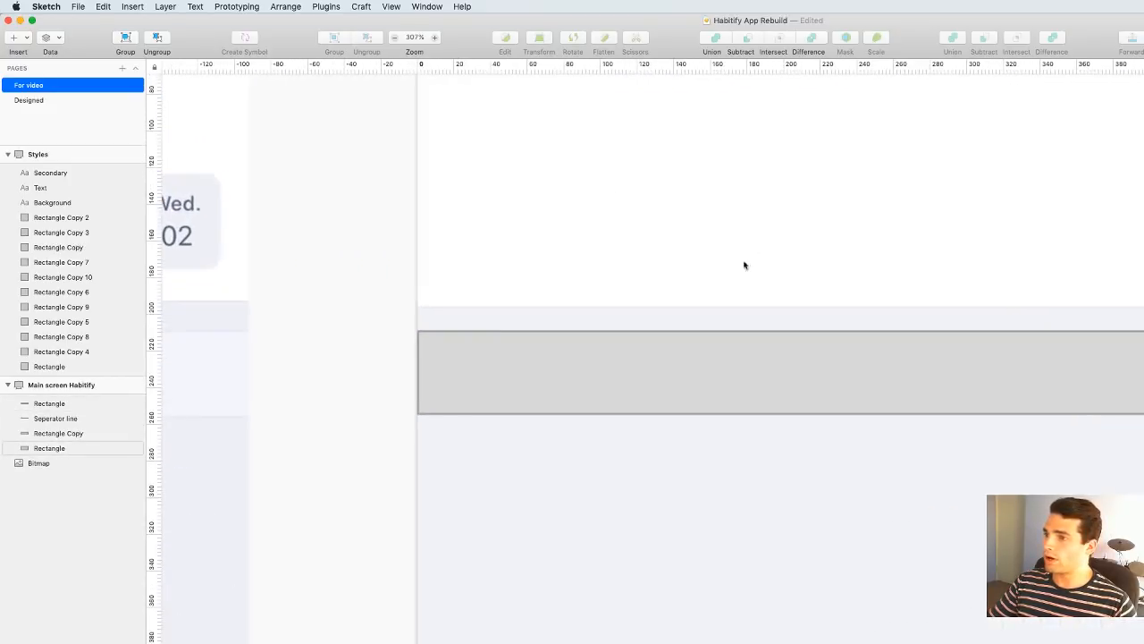
{"action": "left_click", "coordinate": [710, 373]}
{"action": "key", "text": "alt"}
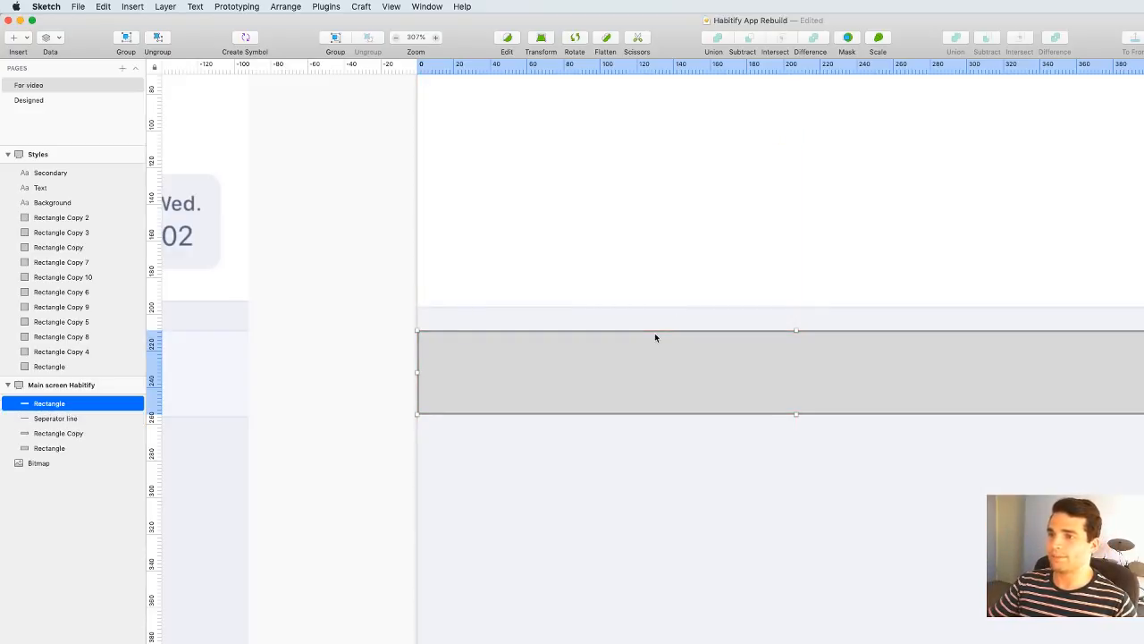
{"action": "left_click", "coordinate": [396, 322]}
{"action": "left_click", "coordinate": [1134, 388]}
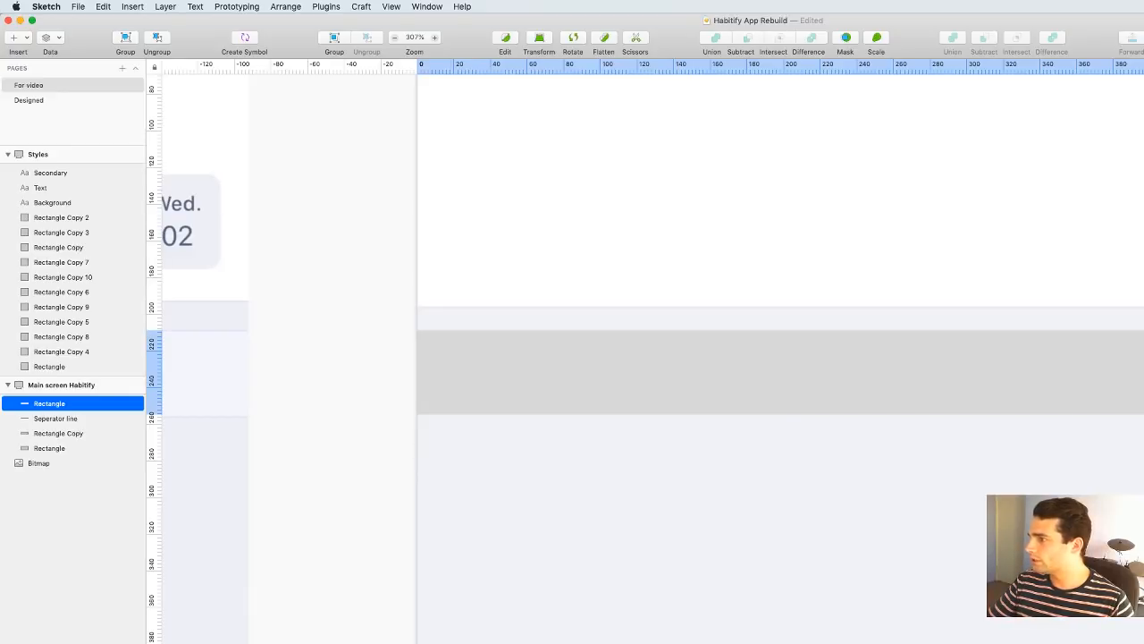
Fill the grey rectangle with white (#FFFFFF) sampled from the header area of the artboard
{"action": "key", "text": "ctrl+c"}
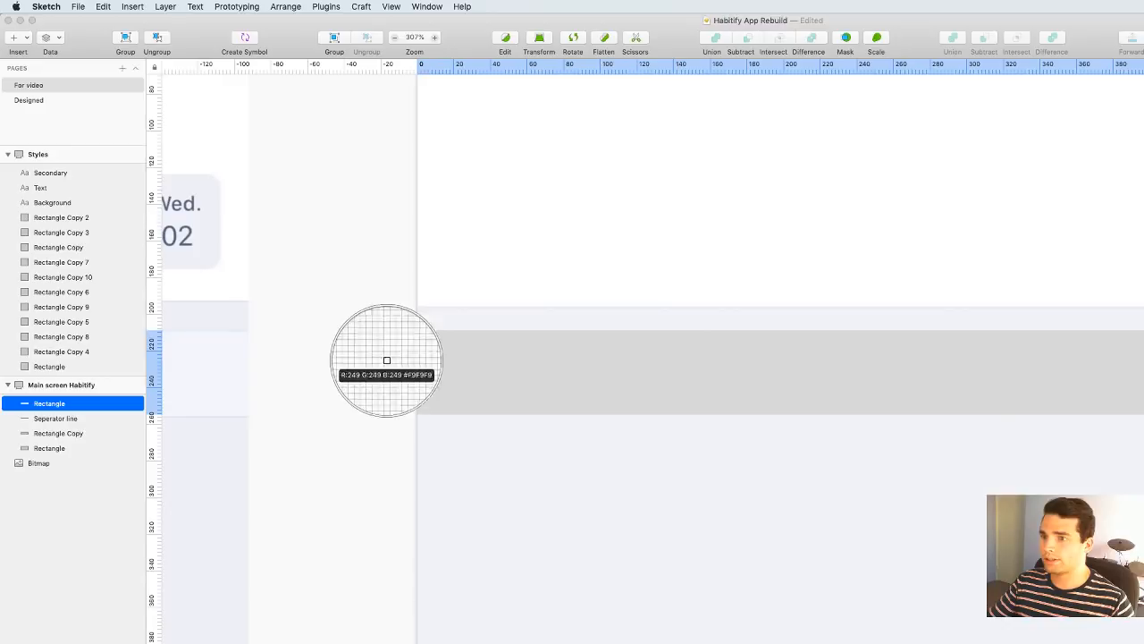
{"action": "left_click", "coordinate": [1073, 319]}
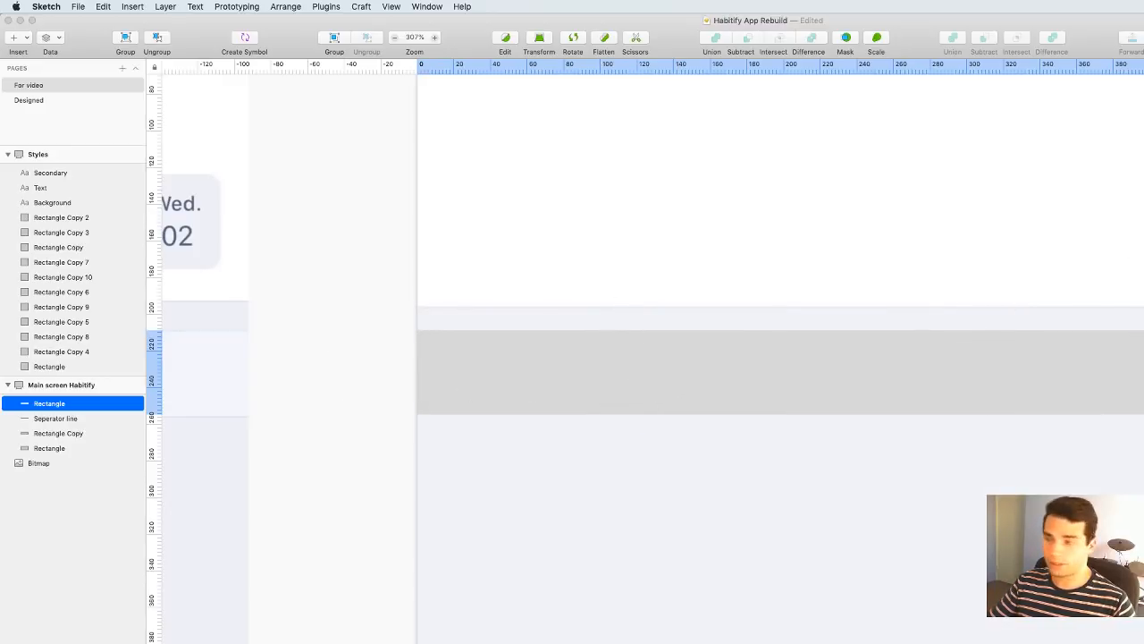
{"action": "scroll", "coordinate": [1066, 417], "scroll_direction": "down", "scroll_amount": 5}
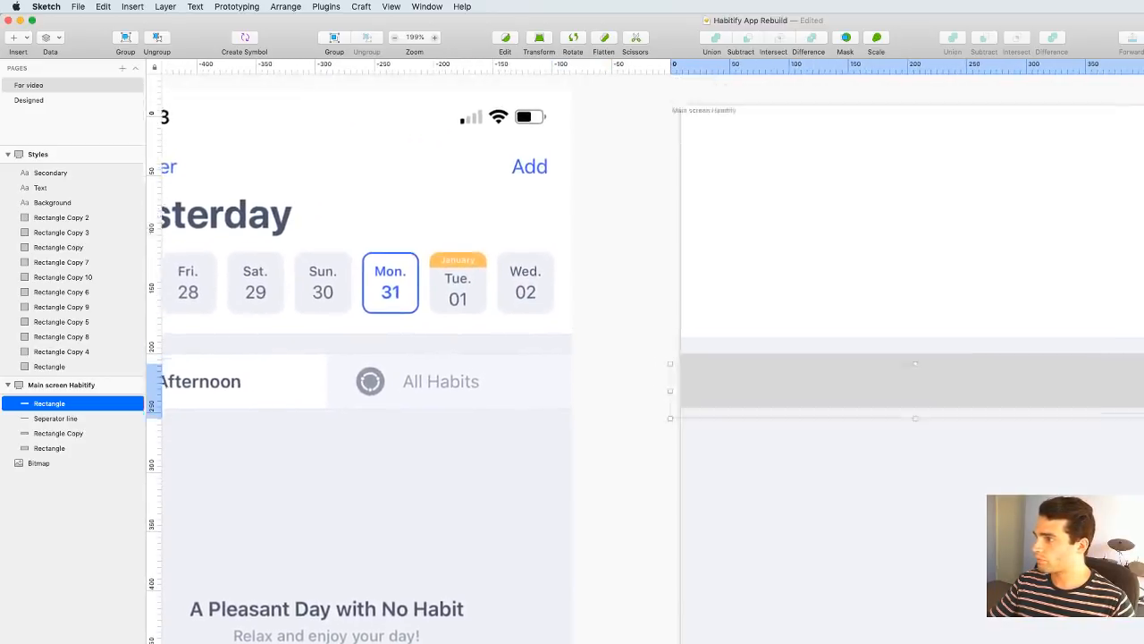
{"action": "scroll", "coordinate": [1066, 418], "scroll_direction": "down", "scroll_amount": 3}
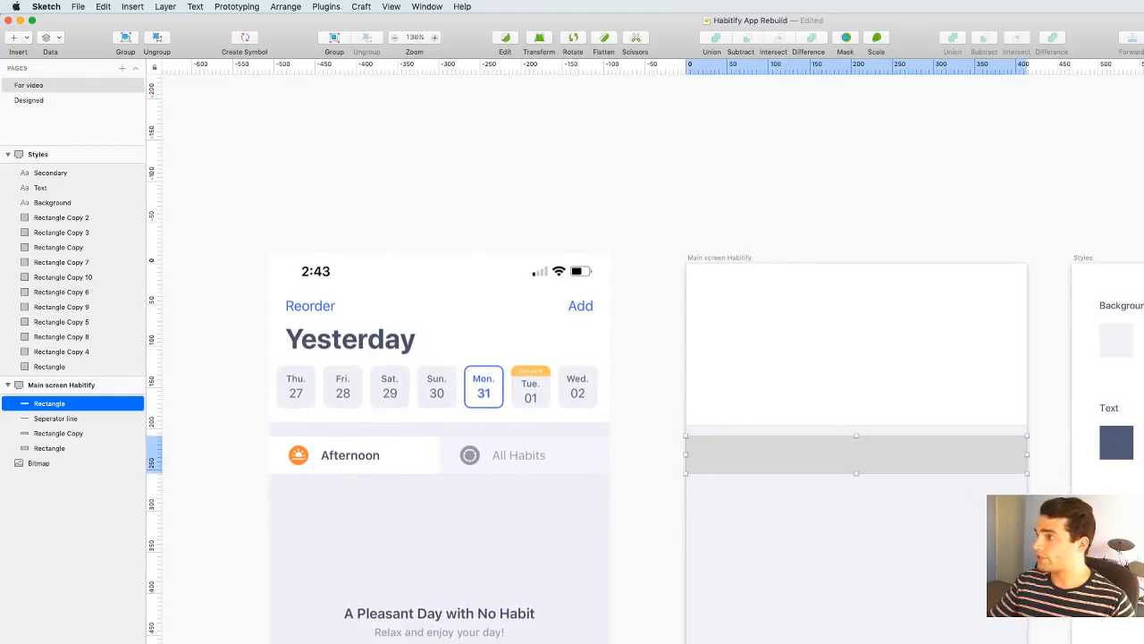
{"action": "key", "text": "ctrl+c"}
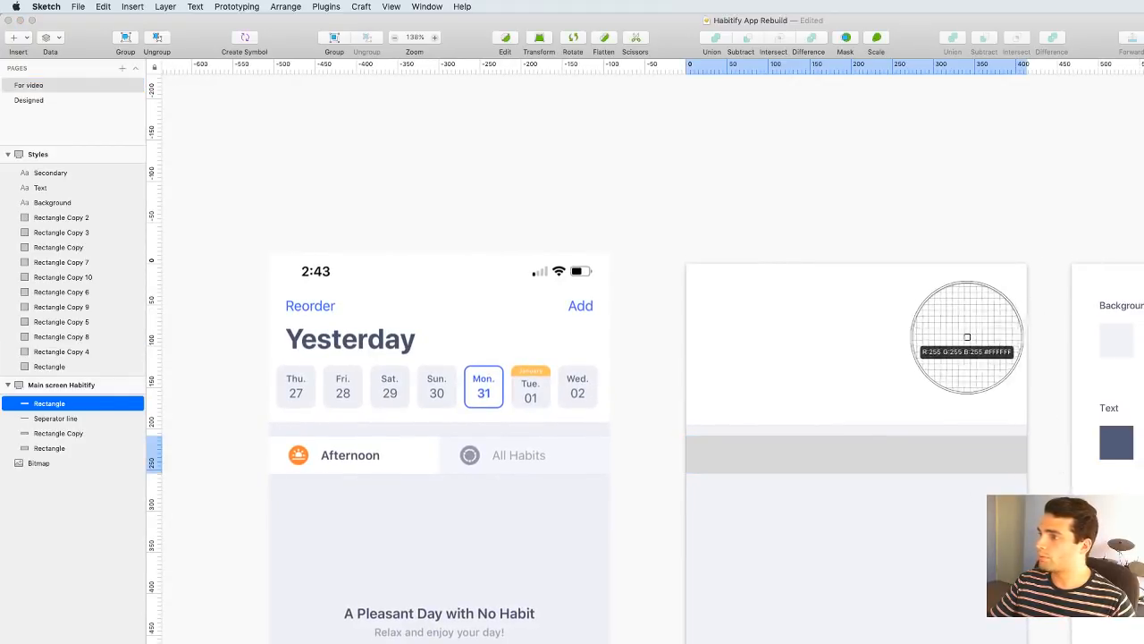
{"action": "left_click", "coordinate": [968, 338]}
{"action": "scroll", "coordinate": [961, 133], "scroll_direction": "down", "scroll_amount": 2}
{"action": "scroll", "coordinate": [508, 390], "scroll_direction": "up", "scroll_amount": 2}
{"action": "scroll", "coordinate": [508, 390], "scroll_direction": "left", "scroll_amount": 2}
{"action": "scroll", "coordinate": [507, 390], "scroll_direction": "down", "scroll_amount": 2}
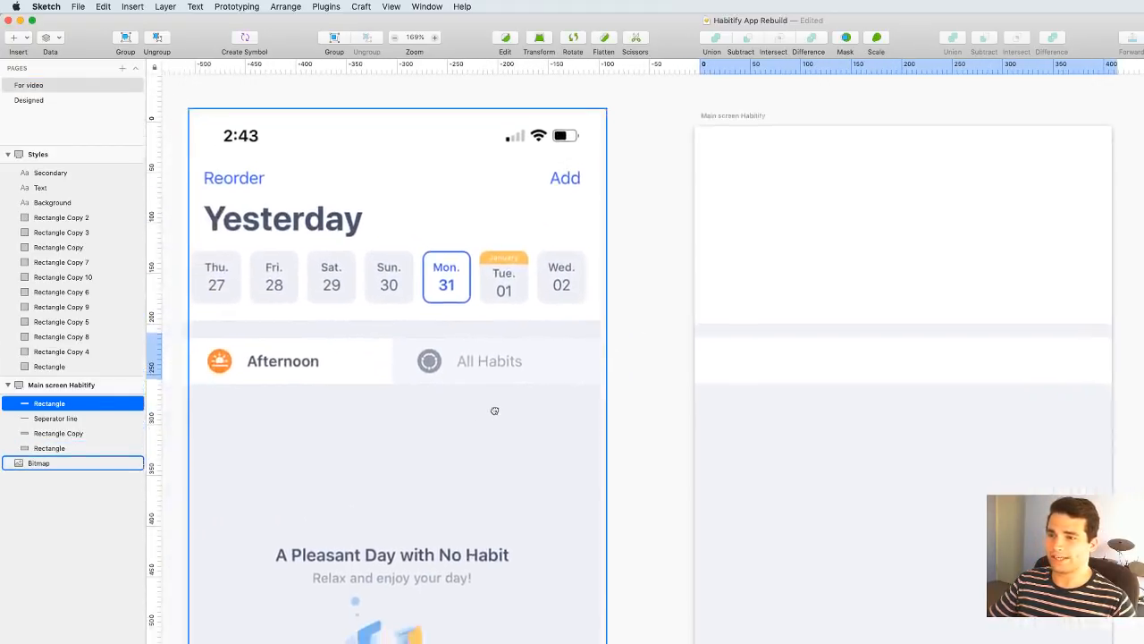
Halve the white rectangle's width so it covers only the left half of the artboard, like the Afternoon tab
{"action": "left_click", "coordinate": [653, 352]}
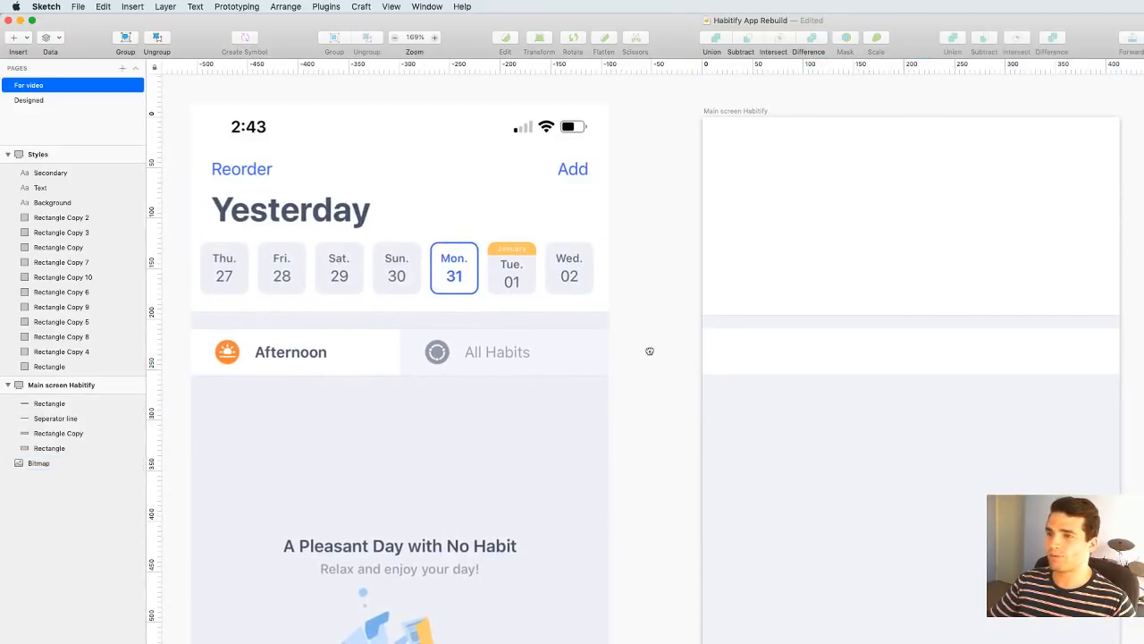
{"action": "scroll", "coordinate": [653, 352], "scroll_direction": "down", "scroll_amount": 1}
{"action": "scroll", "coordinate": [653, 352], "scroll_direction": "right", "scroll_amount": 1}
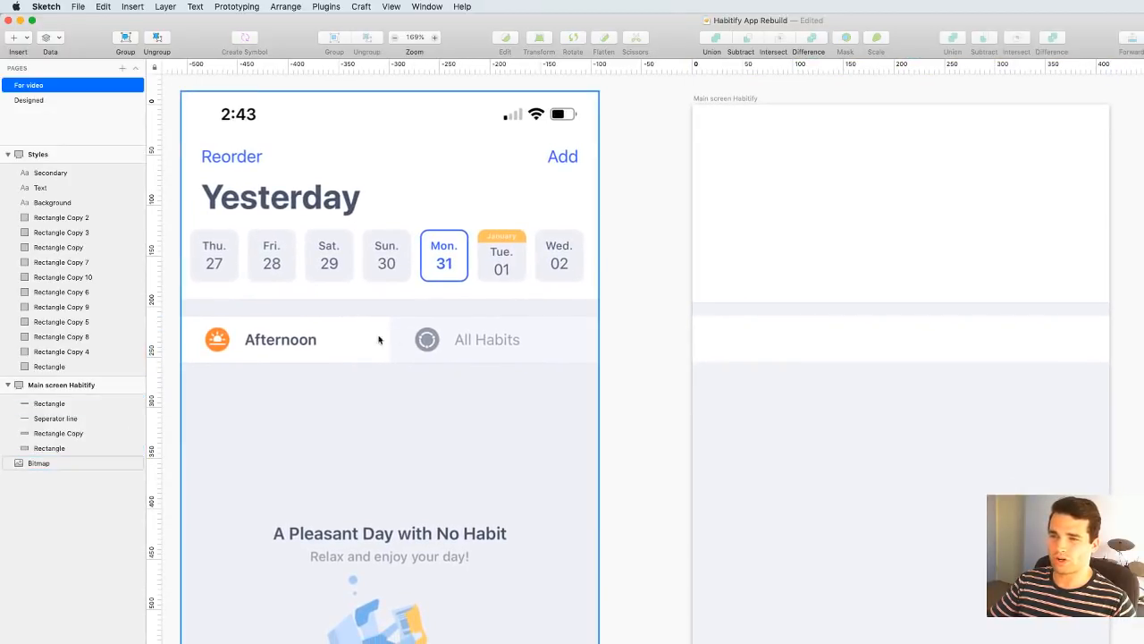
{"action": "left_click", "coordinate": [924, 346]}
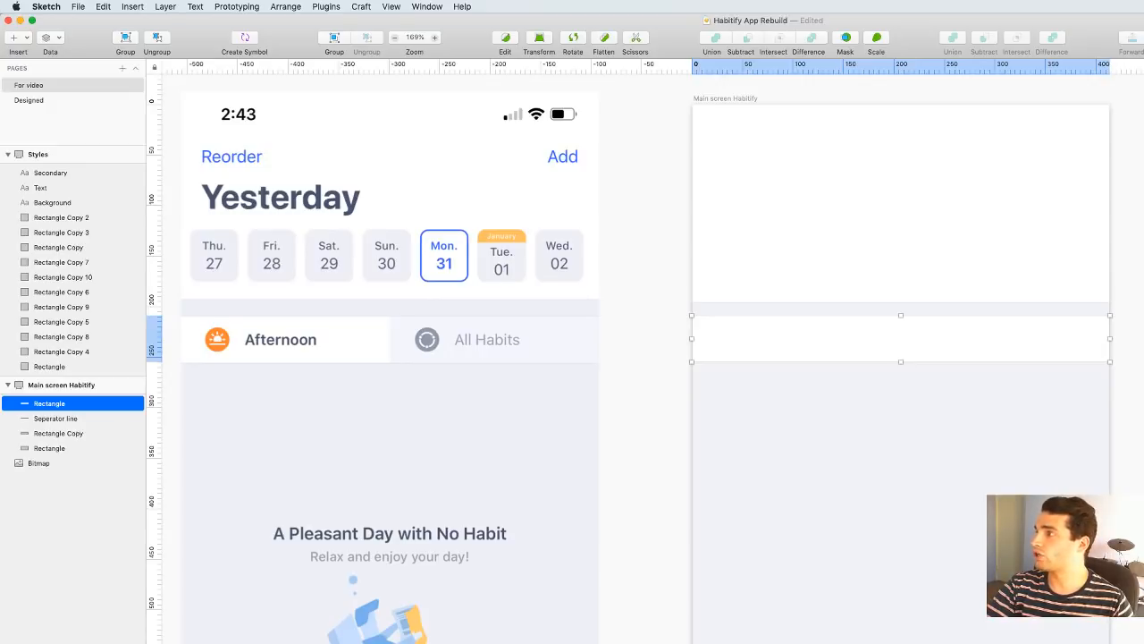
{"action": "key", "text": "Return"}
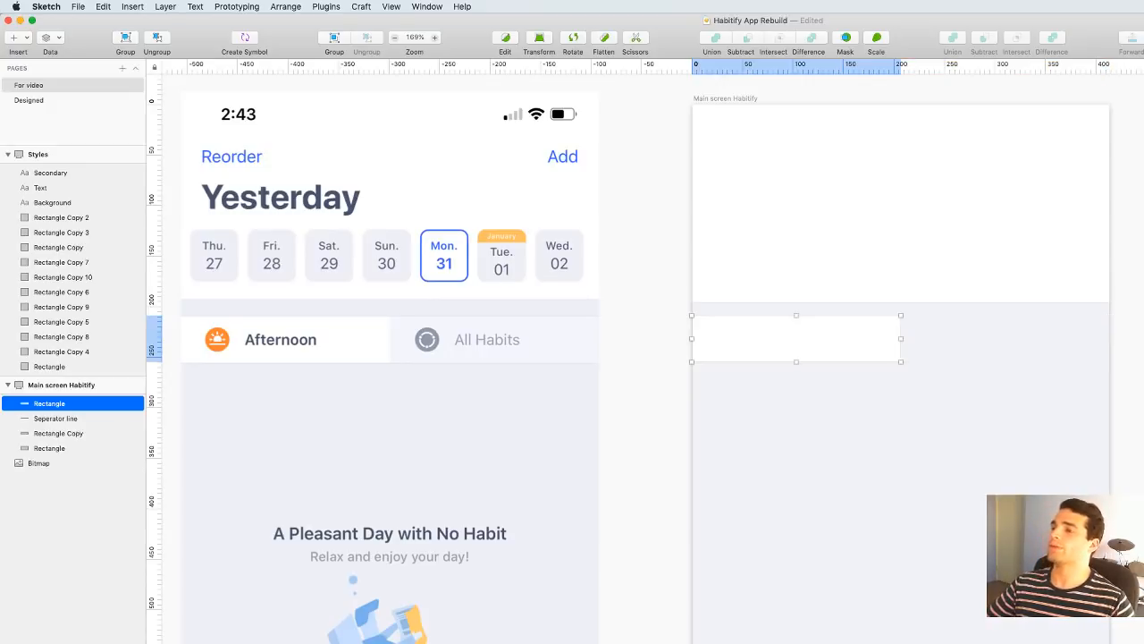
{"action": "left_click", "coordinate": [969, 565]}
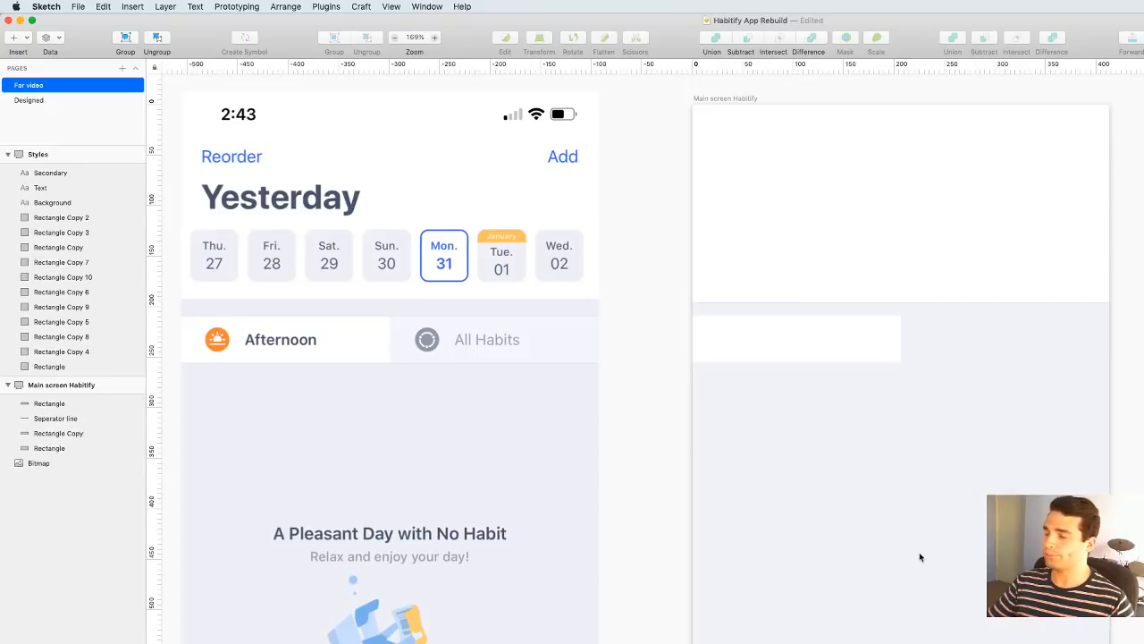
Duplicate the half-width white rectangle and place the copy flush beside it to cover the artboard's right half
{"action": "left_click", "coordinate": [819, 340]}
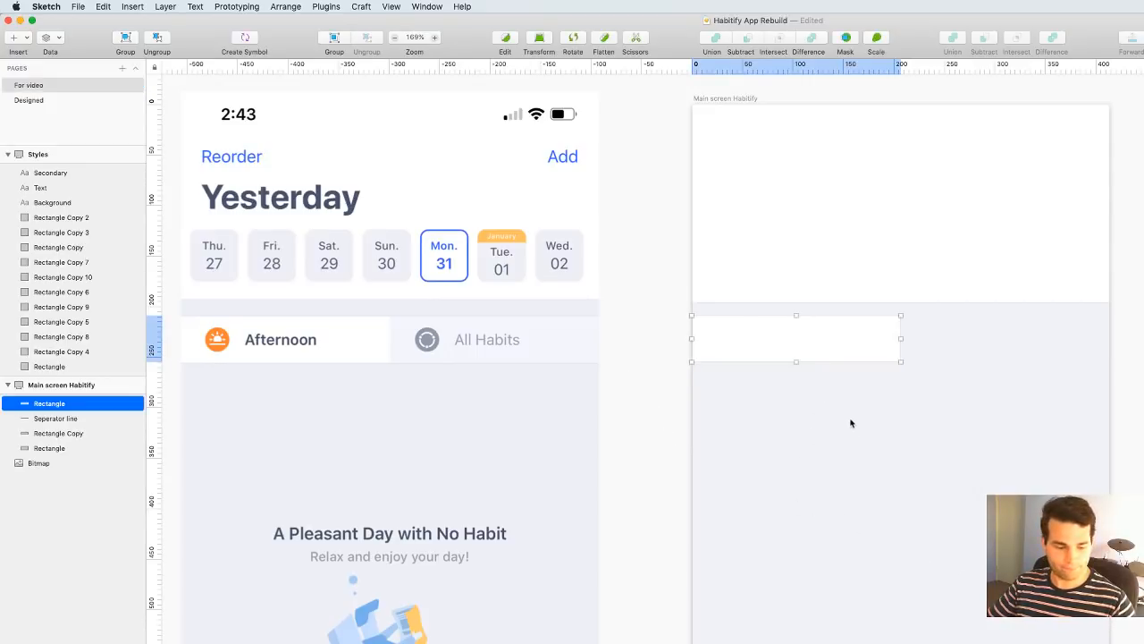
{"action": "left_click_drag", "start_coordinate": [819, 339], "coordinate": [1025, 342], "text": "alt"}
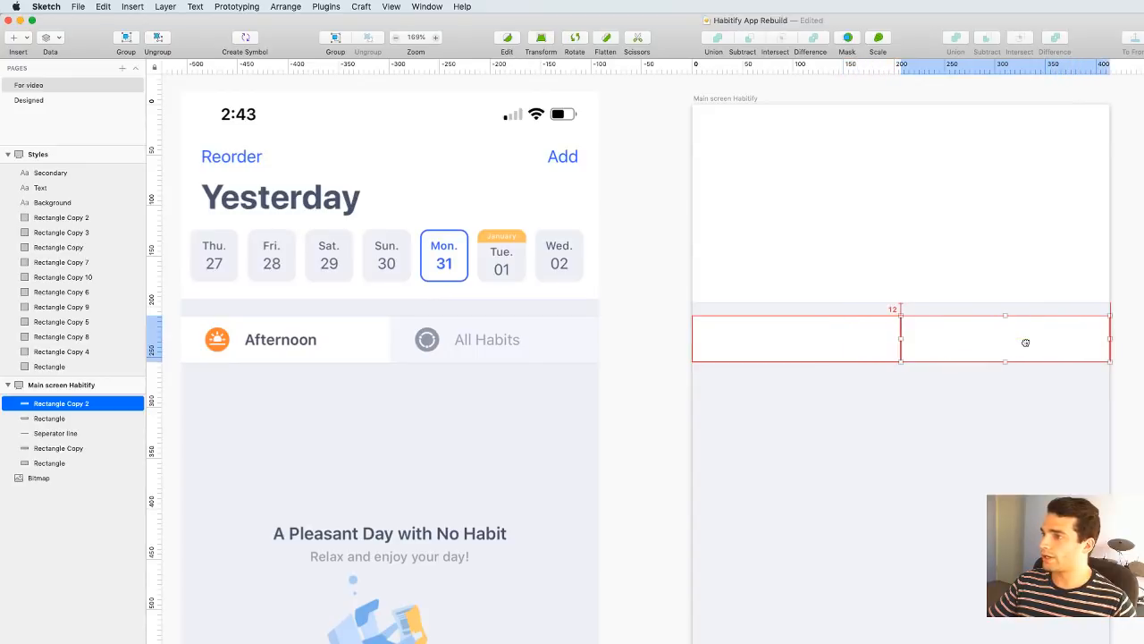
{"action": "left_click", "coordinate": [1059, 384]}
Move both half-width rectangles down together until they sit 16 px below the separator line
{"action": "left_click_drag", "start_coordinate": [1128, 321], "coordinate": [850, 514]}
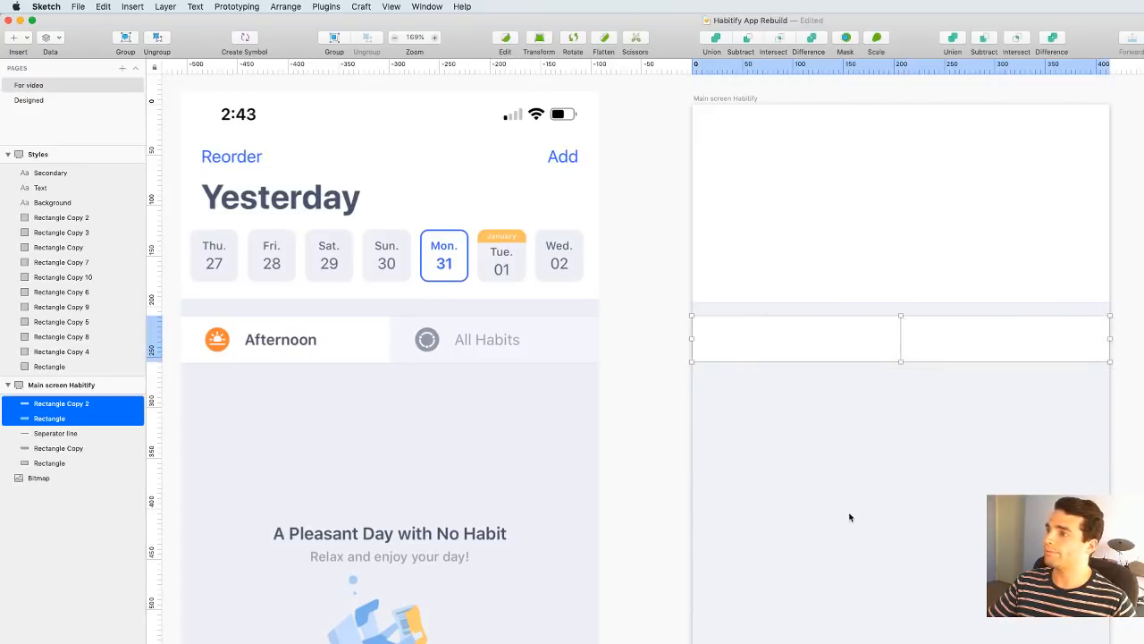
{"action": "key", "text": "alt"}
{"action": "mouse_move", "coordinate": [896, 303]}
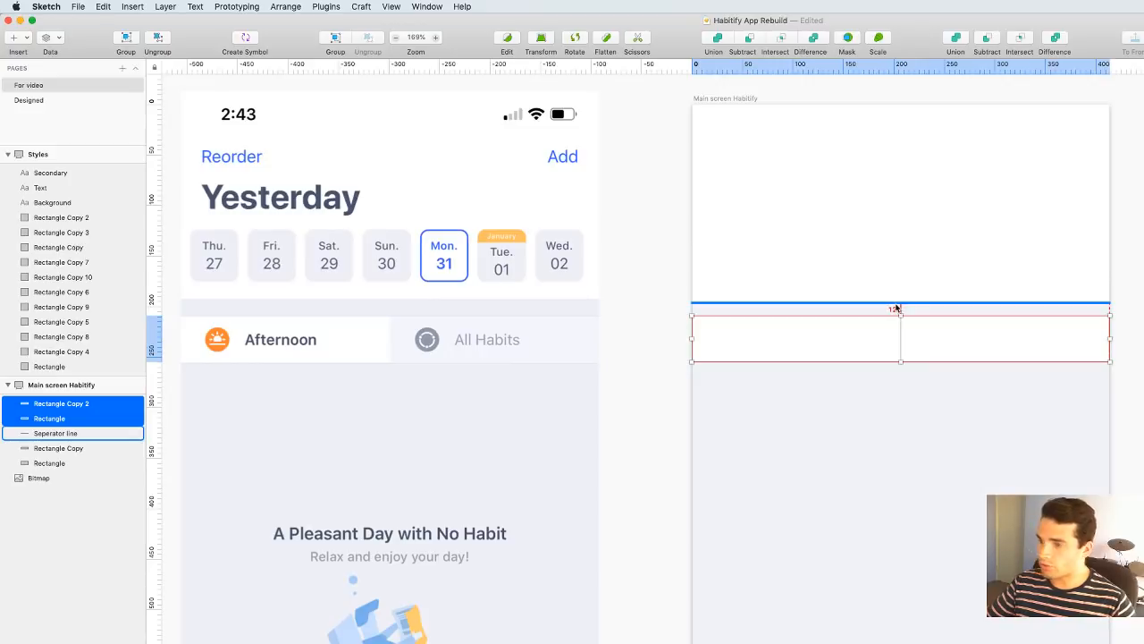
{"action": "key", "text": "alt+Down"}
{"action": "key", "text": "alt+Down"}
{"action": "key", "text": "alt+Down"}
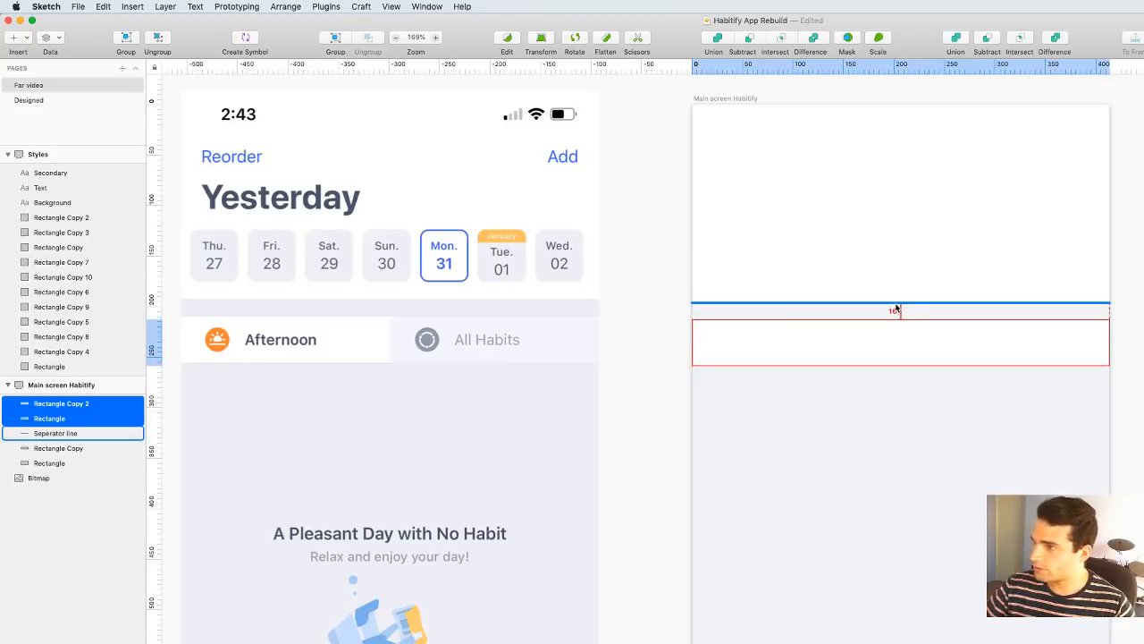
{"action": "left_click", "coordinate": [653, 337]}
Duplicate the separator line twice and place the copies along the upper and lower edges of the half-width rectangles
{"action": "scroll", "coordinate": [625, 328], "scroll_direction": "up", "scroll_amount": 6}
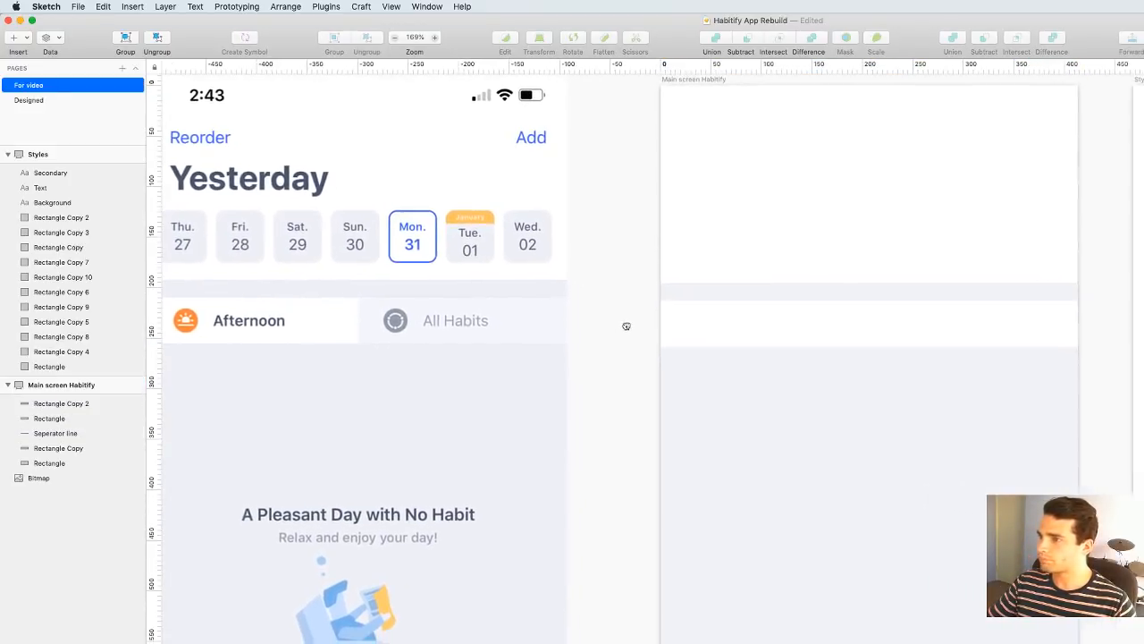
{"action": "left_click", "coordinate": [689, 252]}
{"action": "left_click_drag", "start_coordinate": [689, 253], "coordinate": [745, 438]}
{"action": "left_click", "coordinate": [707, 287]}
{"action": "scroll", "coordinate": [734, 286], "scroll_direction": "left", "scroll_amount": 1}
{"action": "left_click", "coordinate": [794, 490]}
{"action": "scroll", "coordinate": [881, 499], "scroll_direction": "down", "scroll_amount": 5}
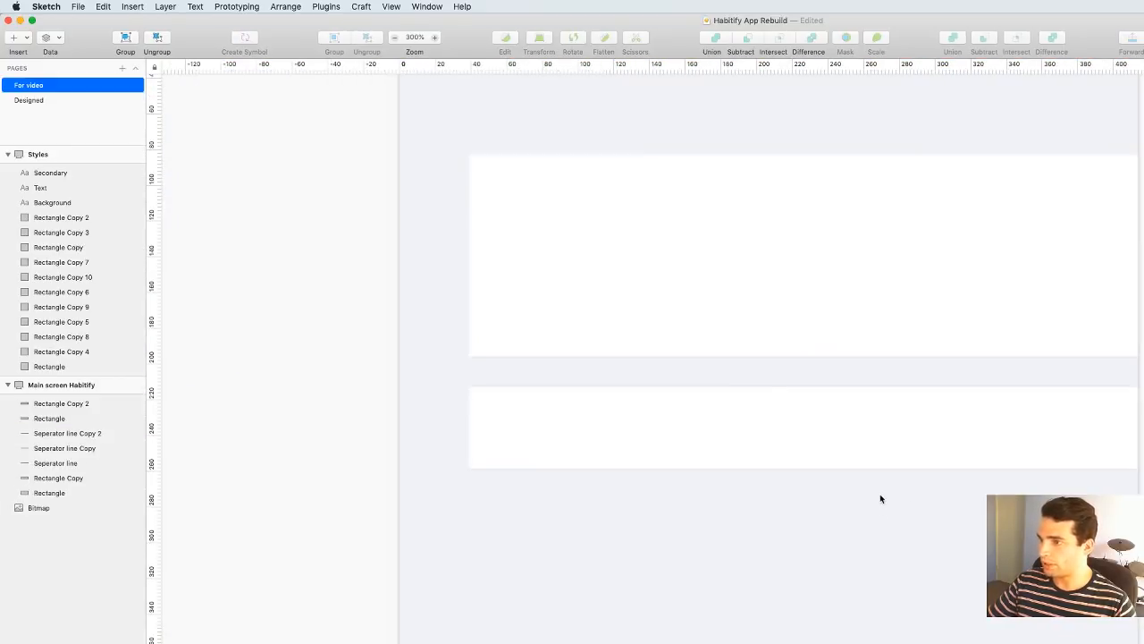
Fill the right half-width rectangle with the light grey sampled from the Styles board's Background swatches
{"action": "scroll", "coordinate": [892, 517], "scroll_direction": "down", "scroll_amount": 3}
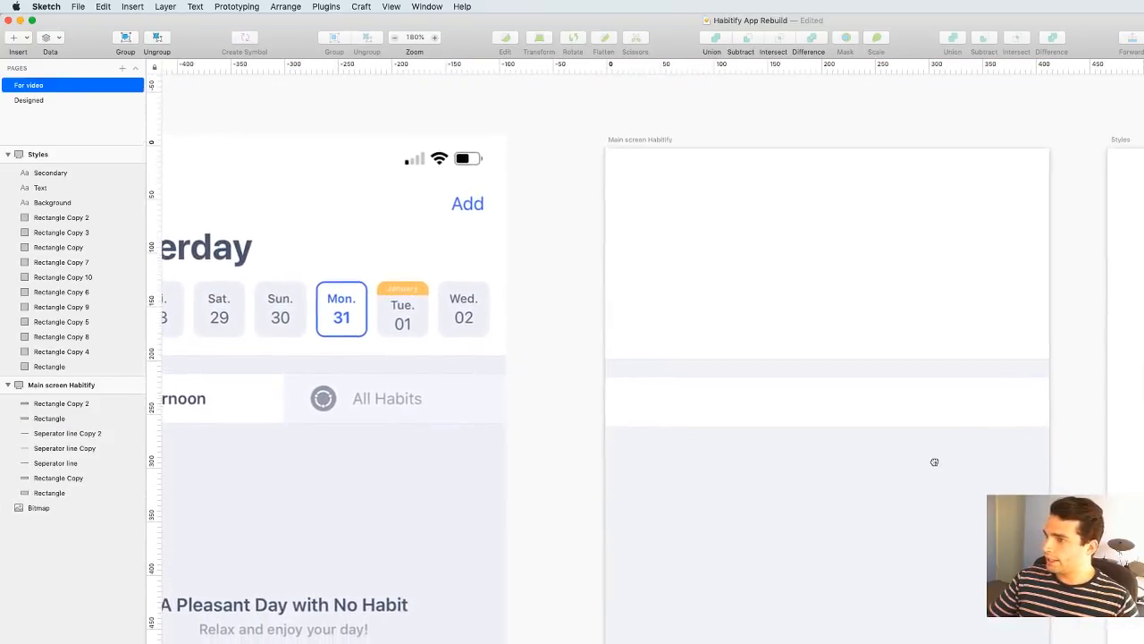
{"action": "left_click", "coordinate": [944, 396]}
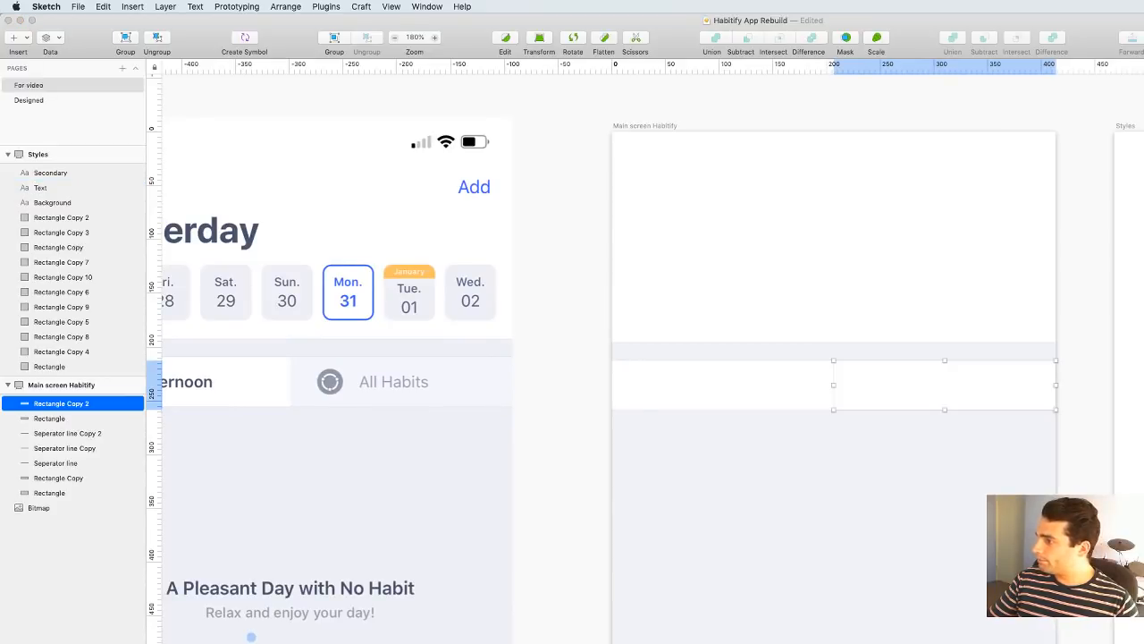
{"action": "key", "text": "ctrl+c"}
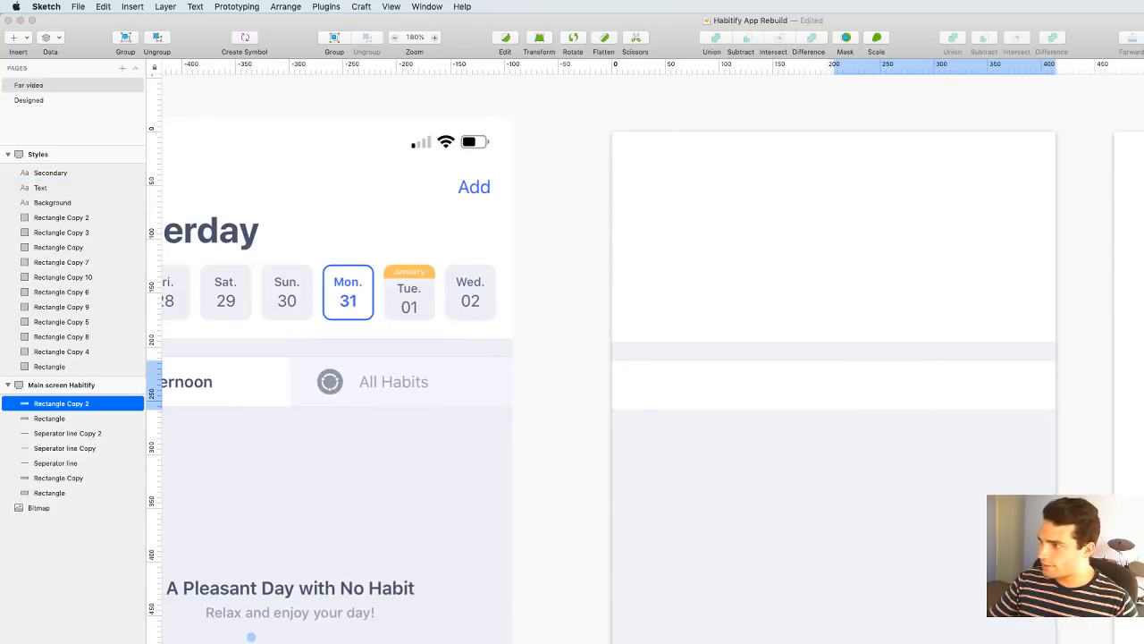
{"action": "left_click", "coordinate": [1137, 402]}
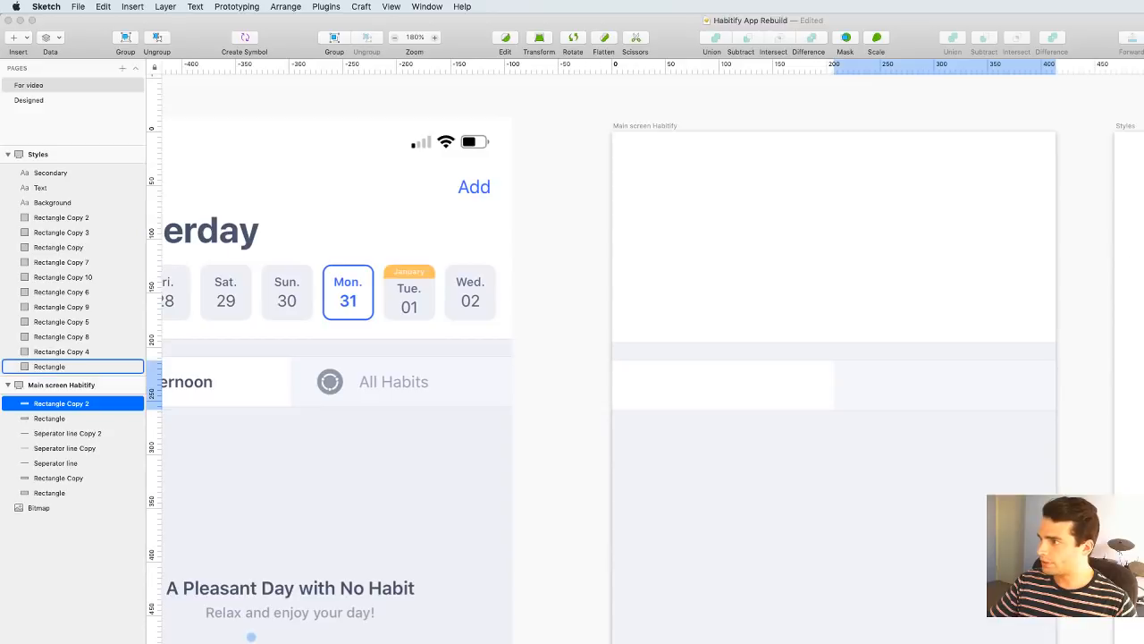
{"action": "left_click_drag", "start_coordinate": [1075, 363], "coordinate": [1067, 363]}
{"action": "left_click", "coordinate": [1067, 371]}
{"action": "scroll", "coordinate": [1067, 373], "scroll_direction": "down", "scroll_amount": 4}
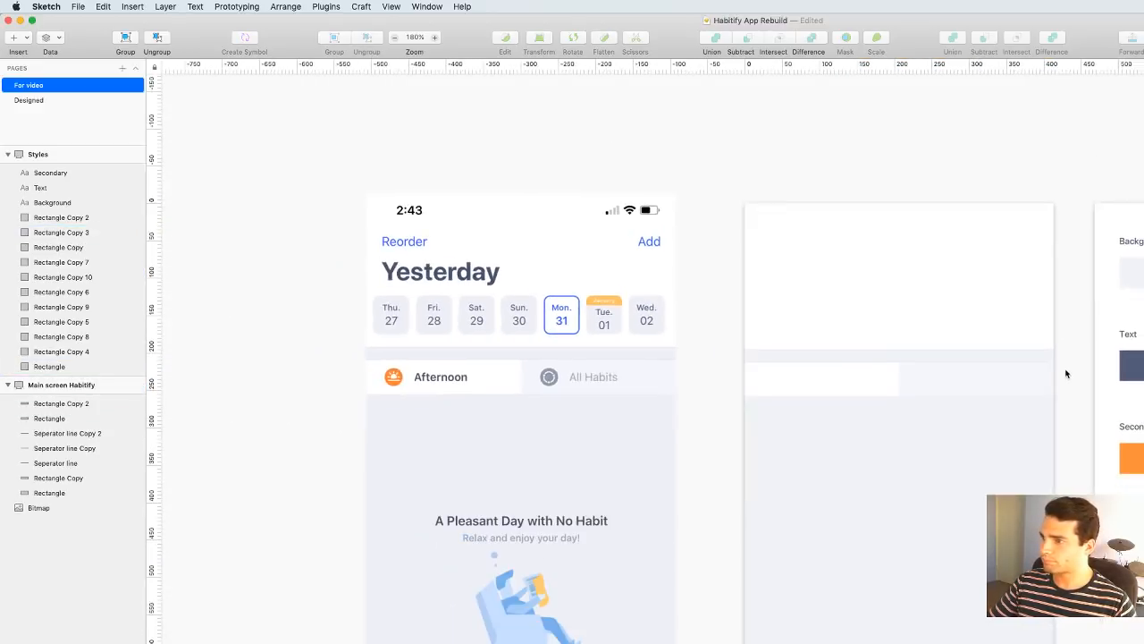
Add a text layer reading "Yesterday" in the white header area of the Main screen Habitify artboard
{"action": "left_click_drag", "start_coordinate": [1067, 417], "coordinate": [1026, 332]}
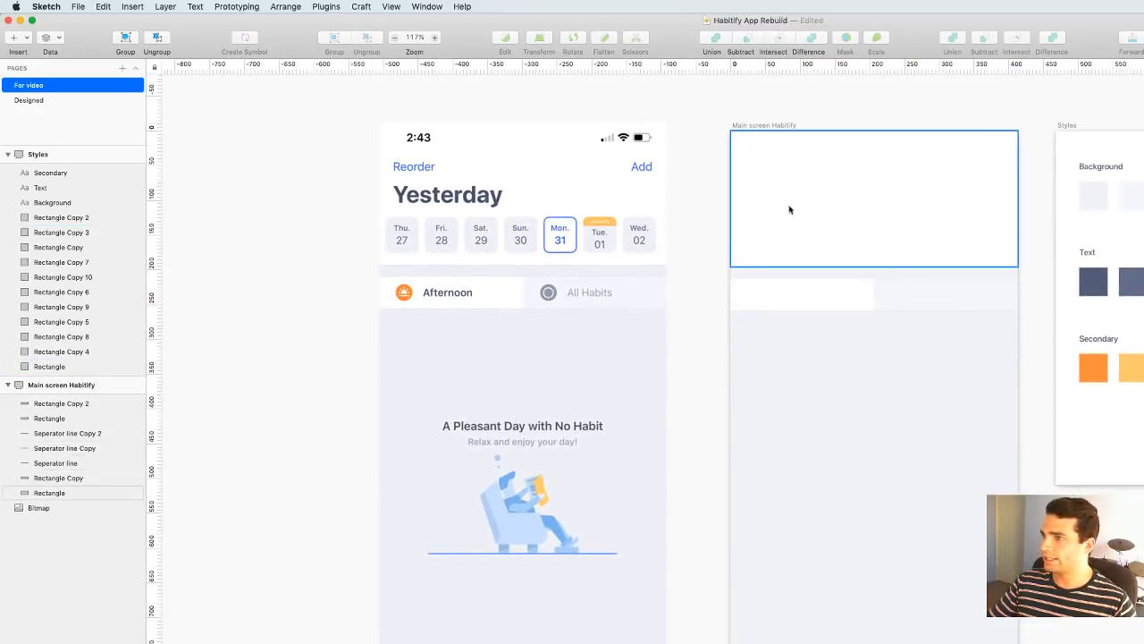
{"action": "left_click_drag", "start_coordinate": [1036, 409], "coordinate": [996, 407]}
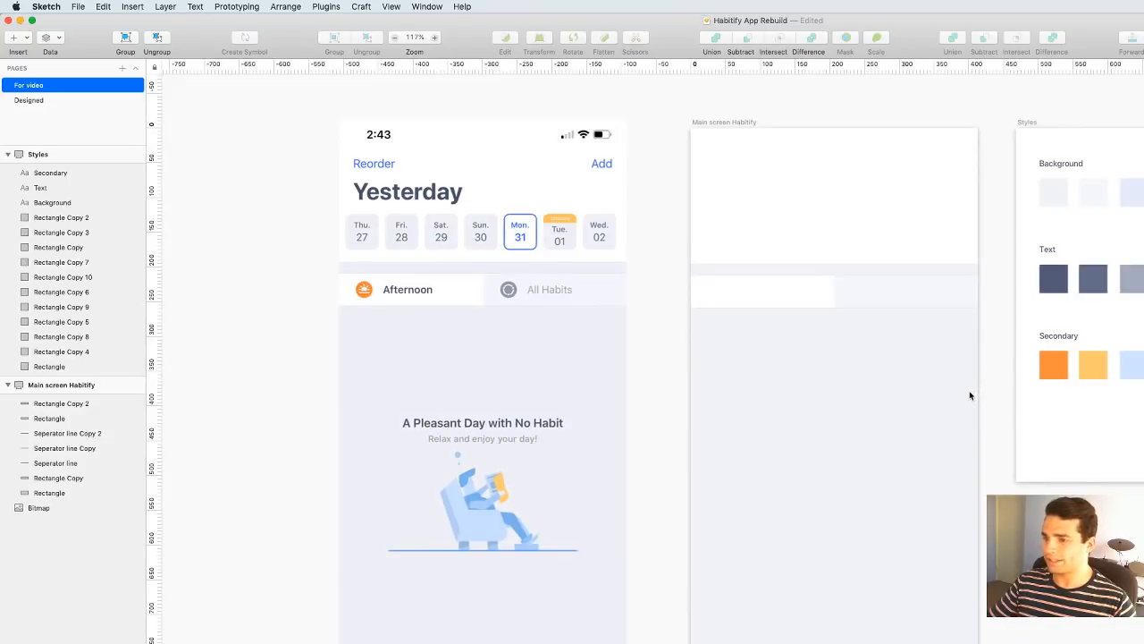
{"action": "left_click_drag", "start_coordinate": [953, 453], "coordinate": [898, 483]}
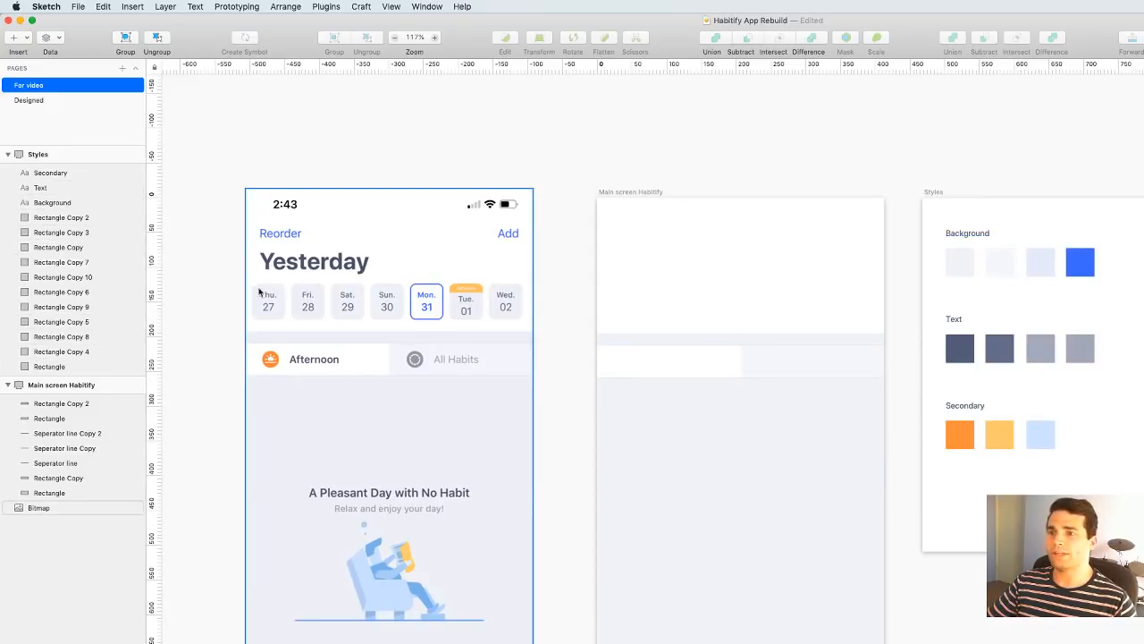
{"action": "left_click", "coordinate": [14, 38]}
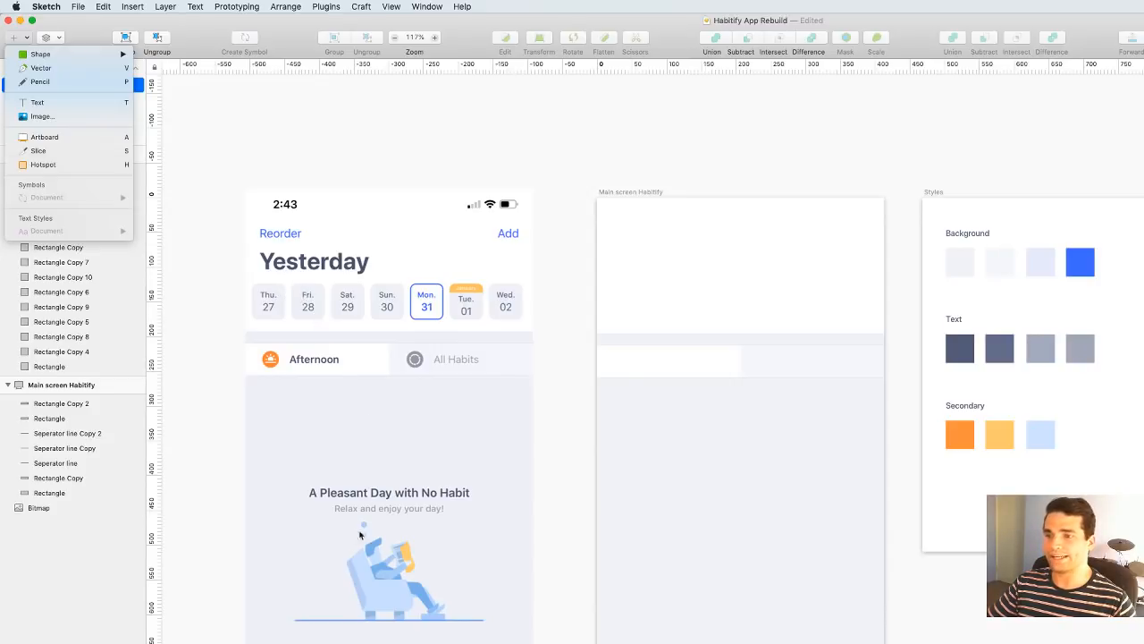
{"action": "left_click", "coordinate": [89, 103]}
{"action": "left_click_drag", "start_coordinate": [608, 244], "coordinate": [766, 283]}
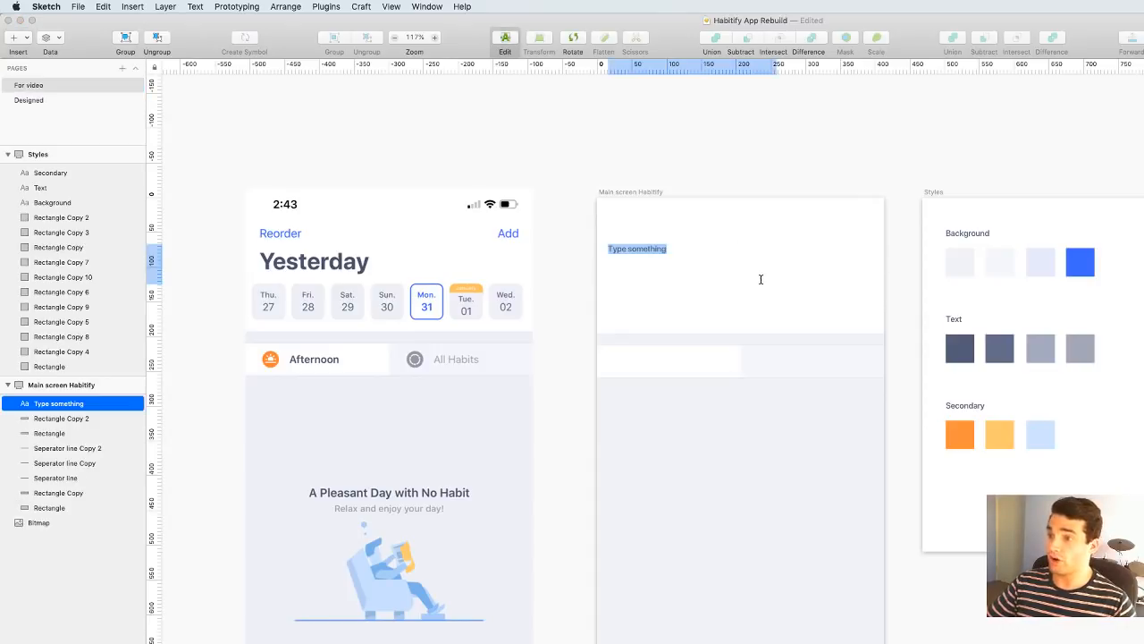
{"action": "type", "text": "Yesterd"}
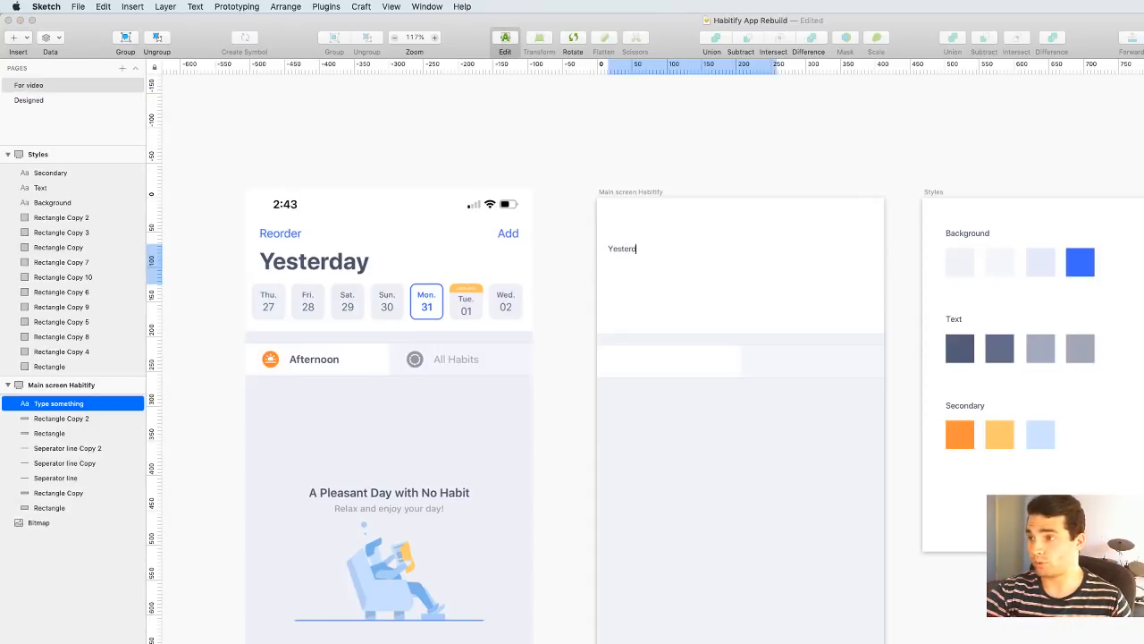
{"action": "type", "text": "ay"}
Format the "Yesterday" text as a large bold heading in dark blue-grey, sized to fit on one line like the reference
{"action": "key", "text": "super+a"}
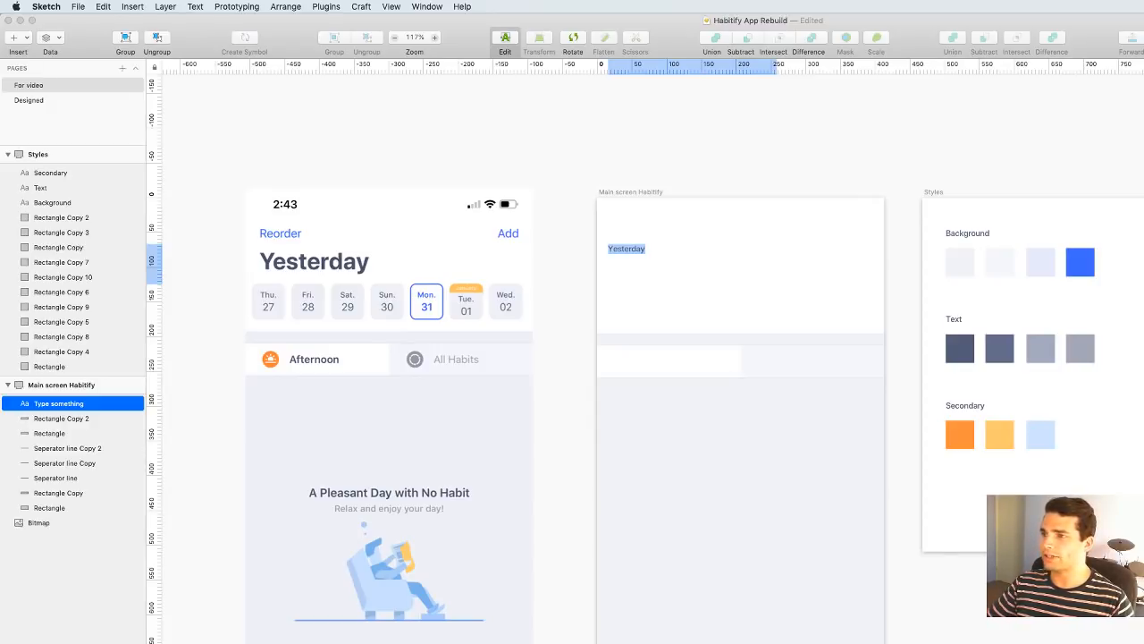
{"action": "key", "text": "super+b"}
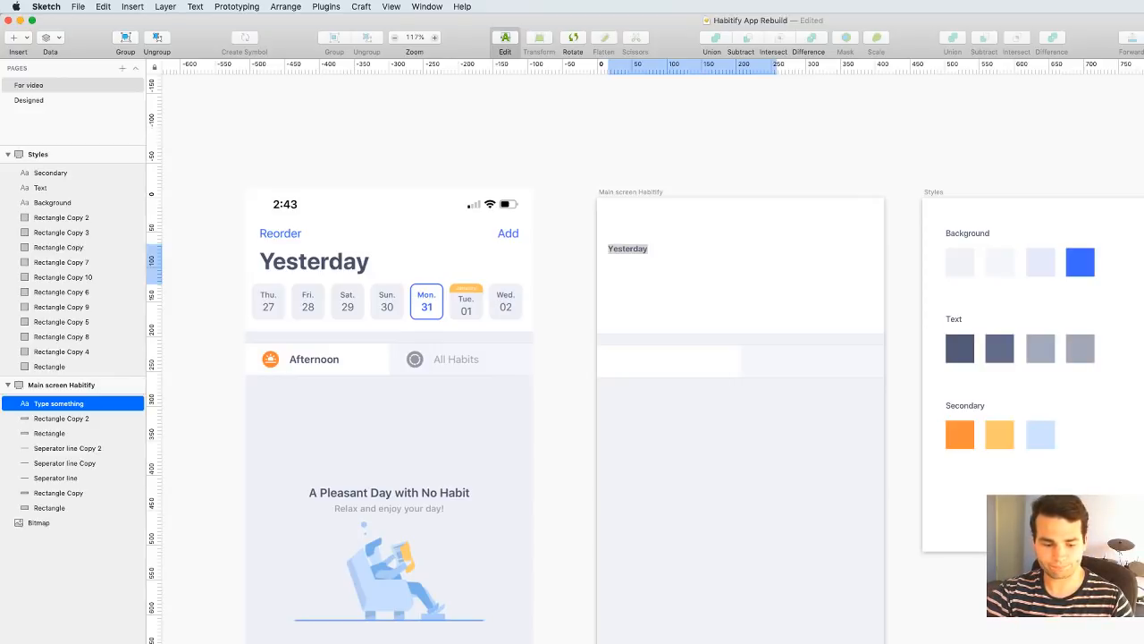
{"action": "key", "text": "Return"}
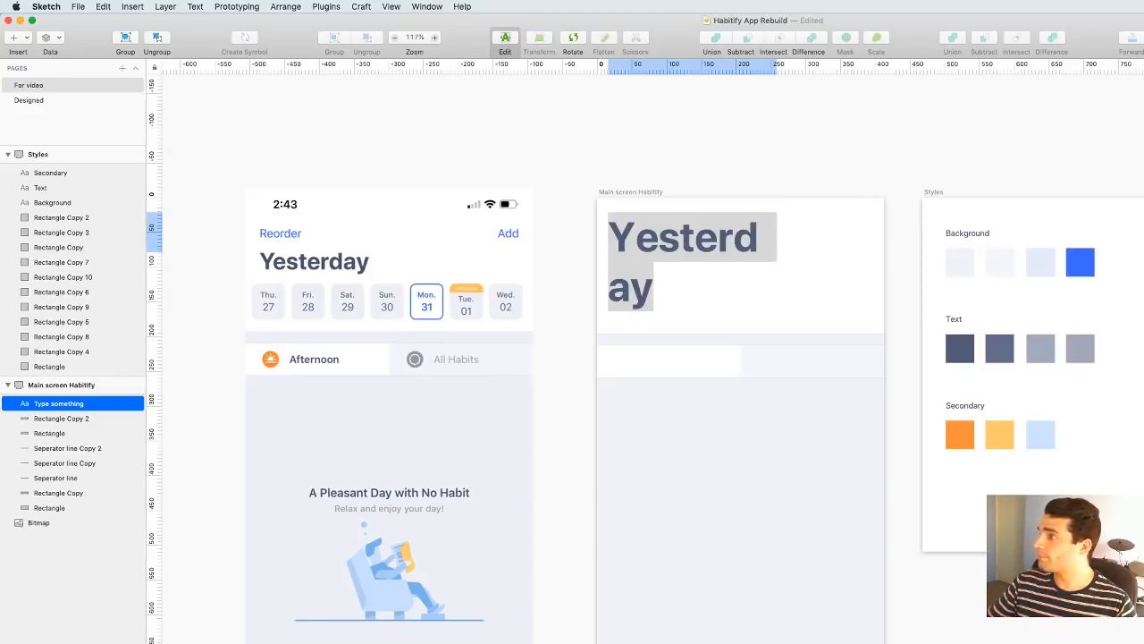
{"action": "key", "text": "Return"}
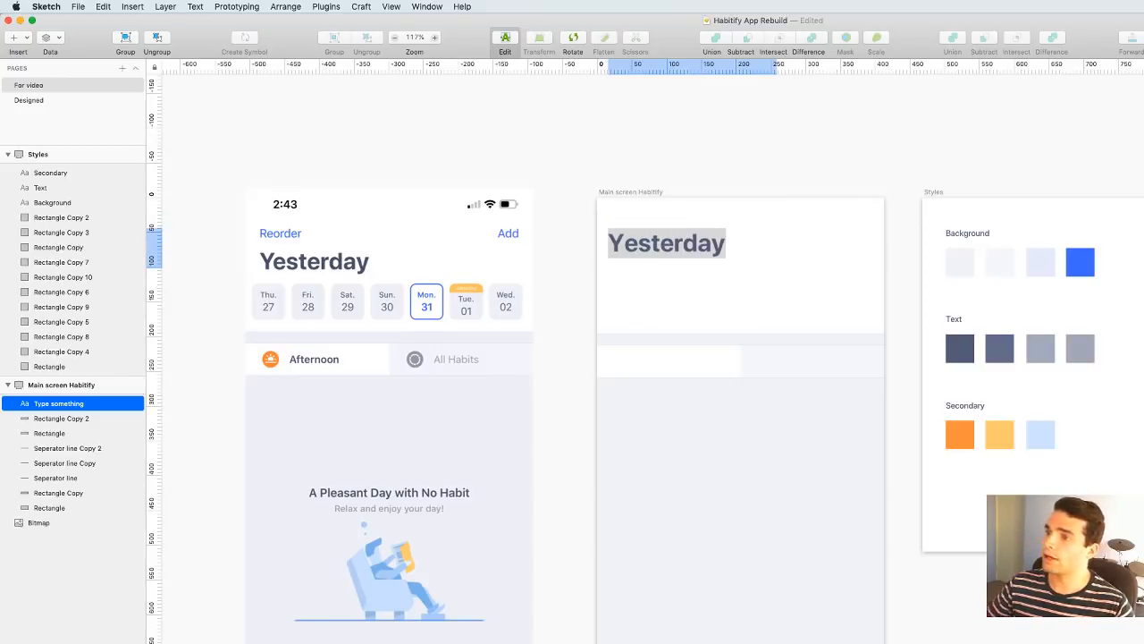
{"action": "key", "text": "Escape"}
Move the "Yesterday" heading down level with the reference, 16 px from the artboard's left edge, and fit its text box to the text
{"action": "left_click_drag", "start_coordinate": [683, 246], "coordinate": [682, 260]}
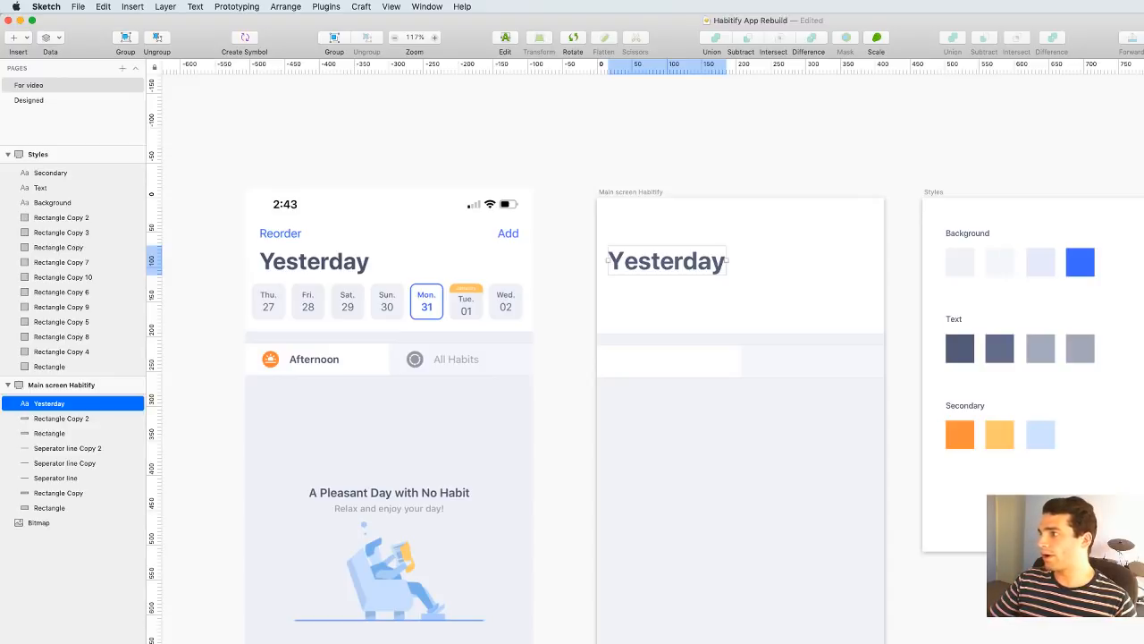
{"action": "key", "text": "super+z"}
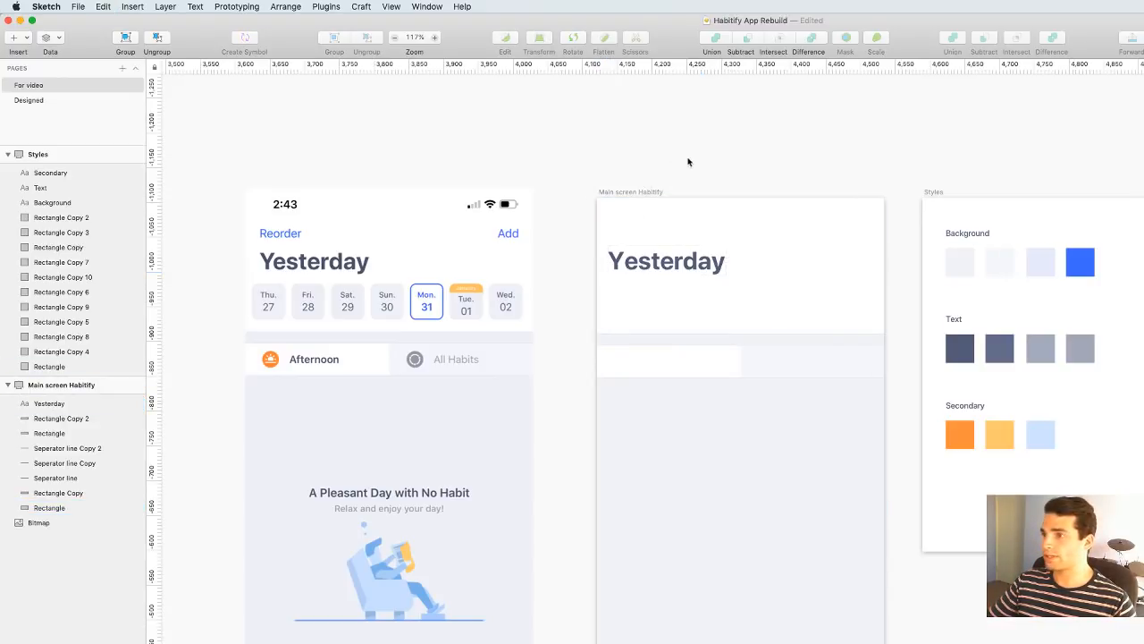
{"action": "left_click", "coordinate": [721, 267]}
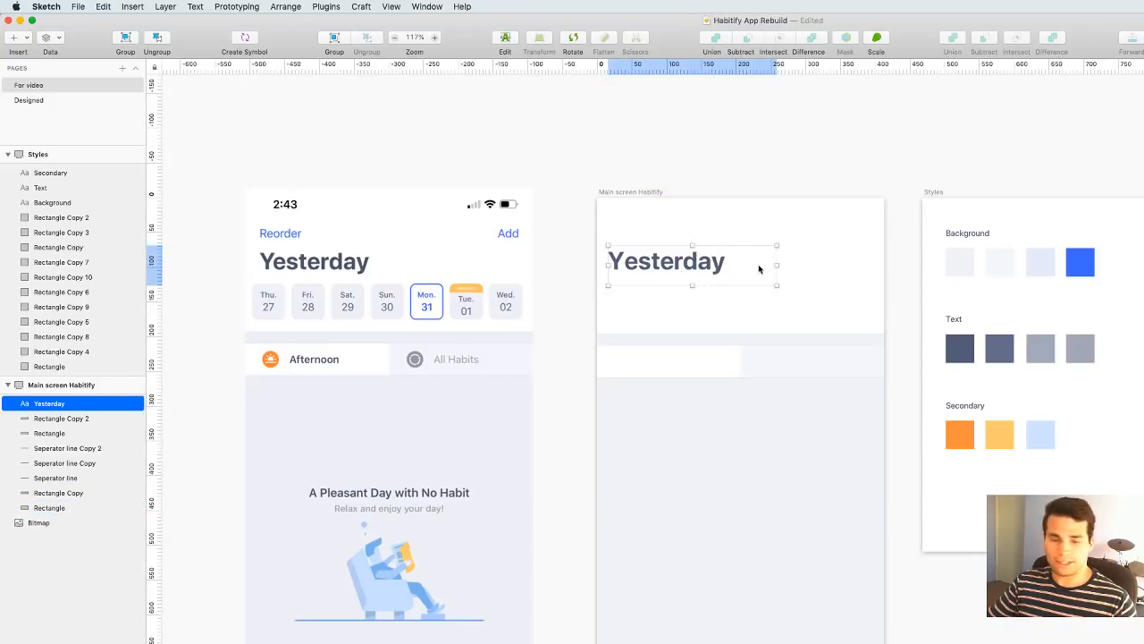
{"action": "key", "text": "alt"}
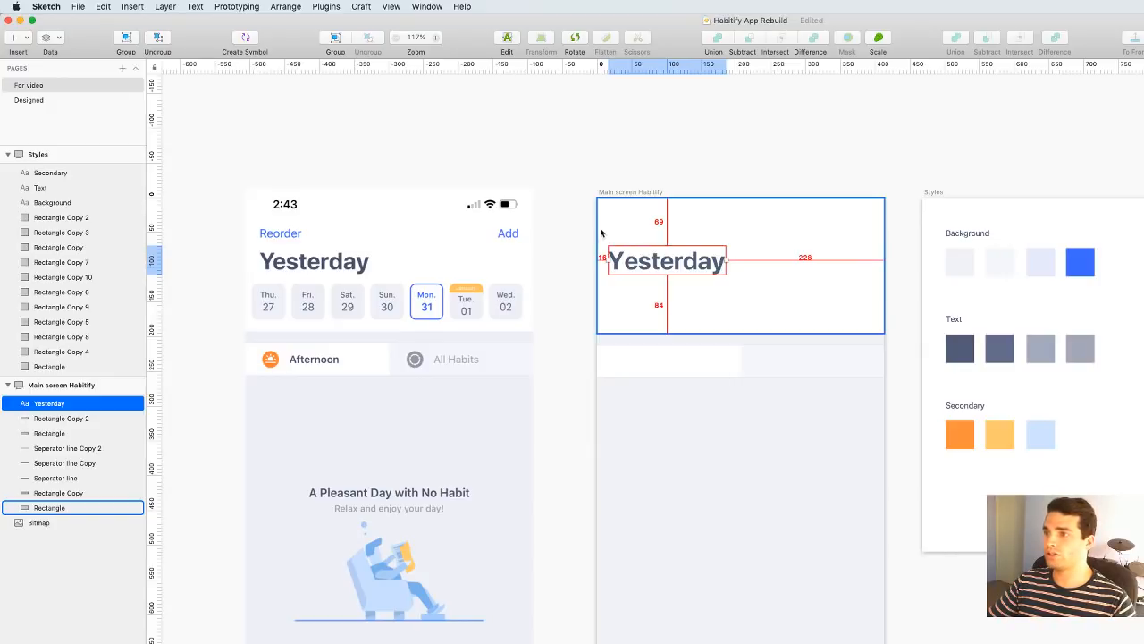
{"action": "left_click", "coordinate": [581, 242]}
{"action": "scroll", "coordinate": [577, 239], "scroll_direction": "down", "scroll_amount": 3}
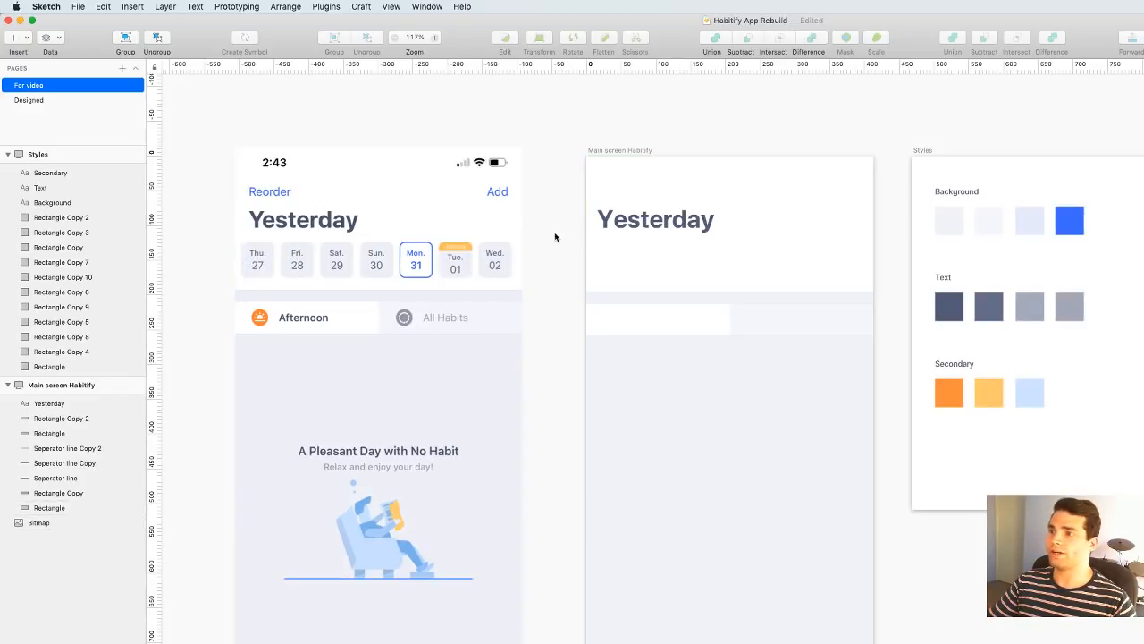
Draw a rectangle about 46 px wide below the "Yesterday" heading, aligned with the heading's left edge, as the first date tile
{"action": "left_click", "coordinate": [19, 39]}
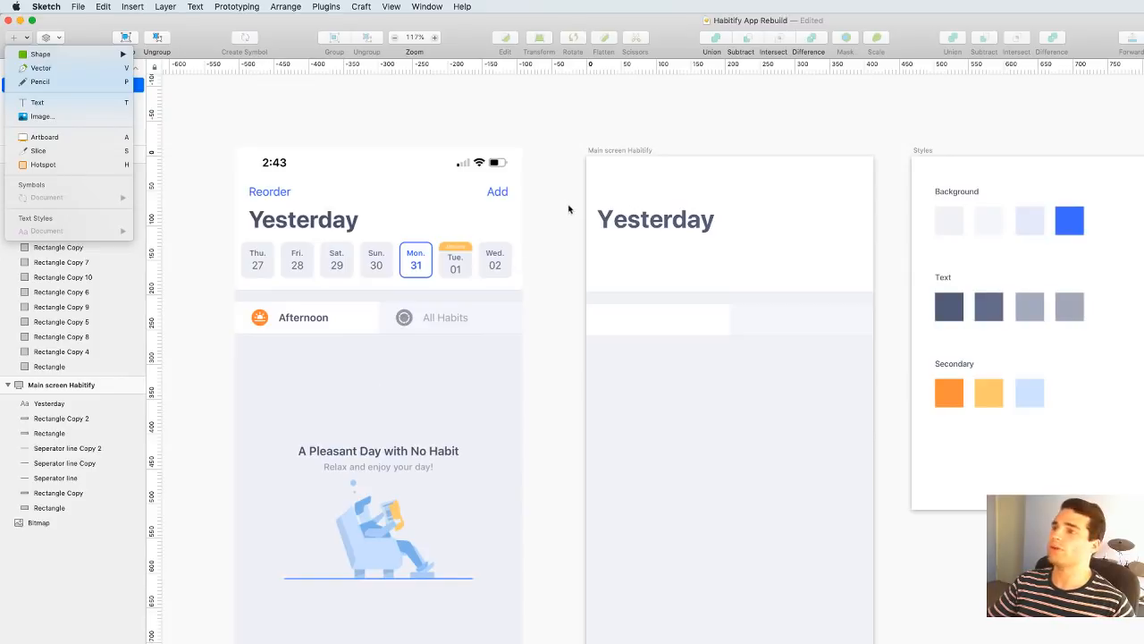
{"action": "mouse_move", "coordinate": [28, 58]}
{"action": "left_click", "coordinate": [158, 58]}
{"action": "scroll", "coordinate": [608, 240], "scroll_direction": "up", "scroll_amount": 3}
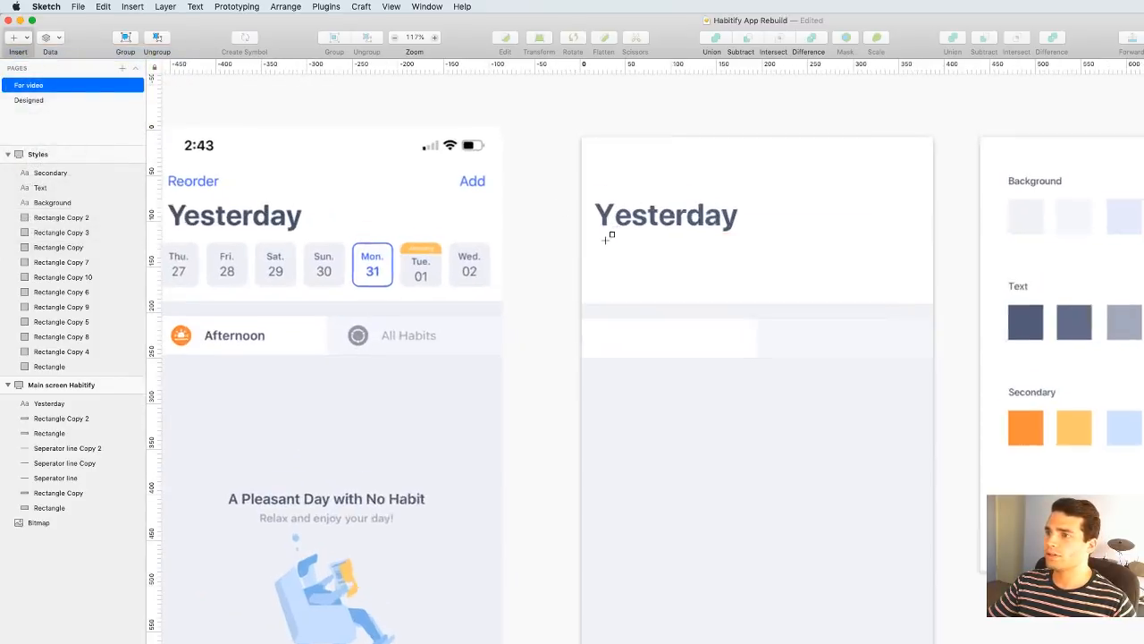
{"action": "left_click_drag", "start_coordinate": [594, 251], "coordinate": [636, 295]}
{"action": "scroll", "coordinate": [563, 204], "scroll_direction": "left", "scroll_amount": 5}
{"action": "left_click", "coordinate": [717, 291]}
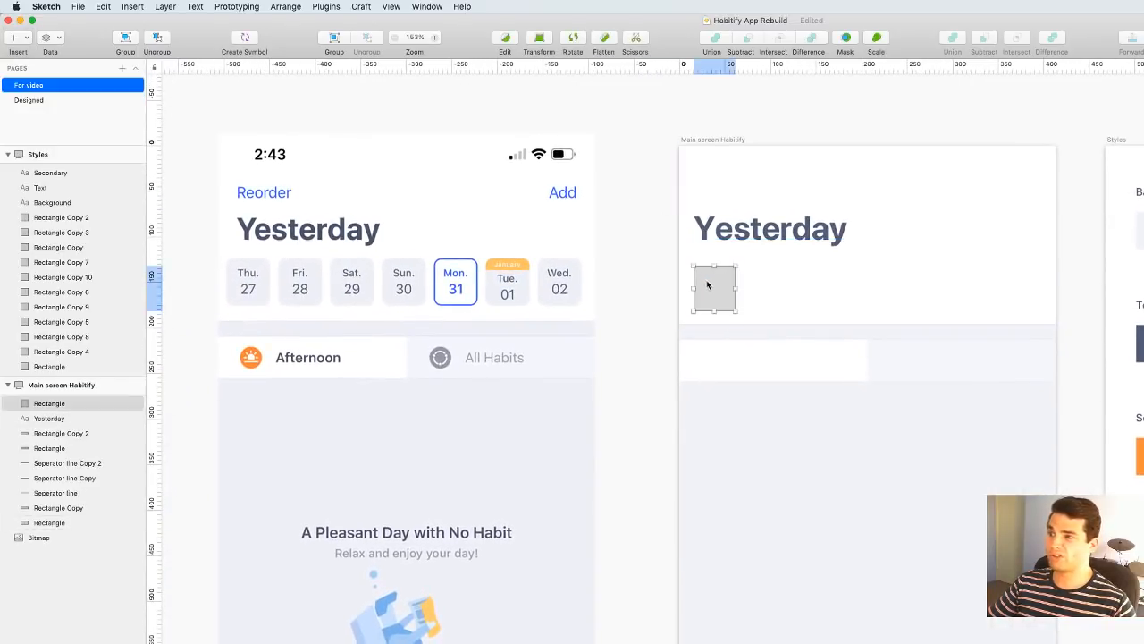
Style the date tile with no border, rounded corners and the light grey fill sampled from the Styles board's Background swatches
{"action": "key", "text": "b"}
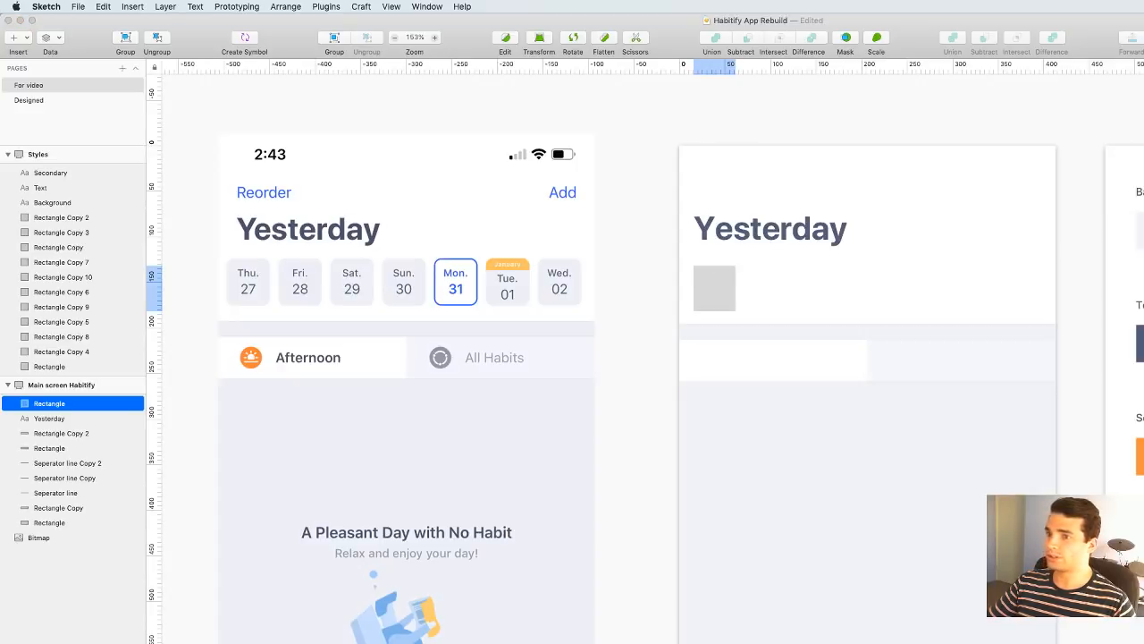
{"action": "left_click", "coordinate": [573, 281]}
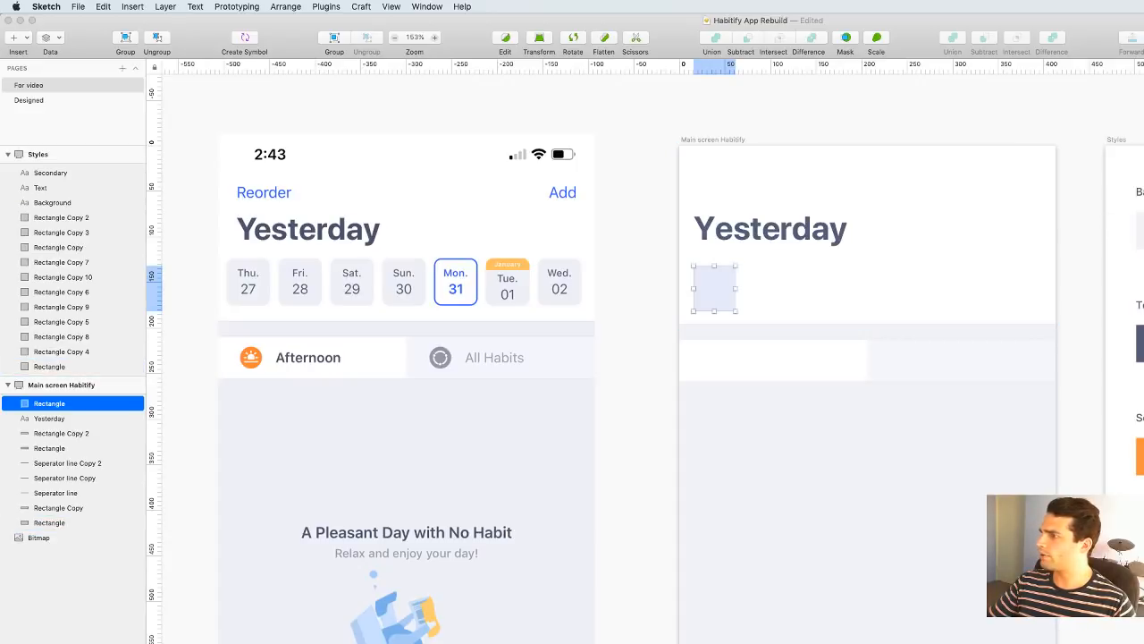
{"action": "left_click", "coordinate": [1142, 231]}
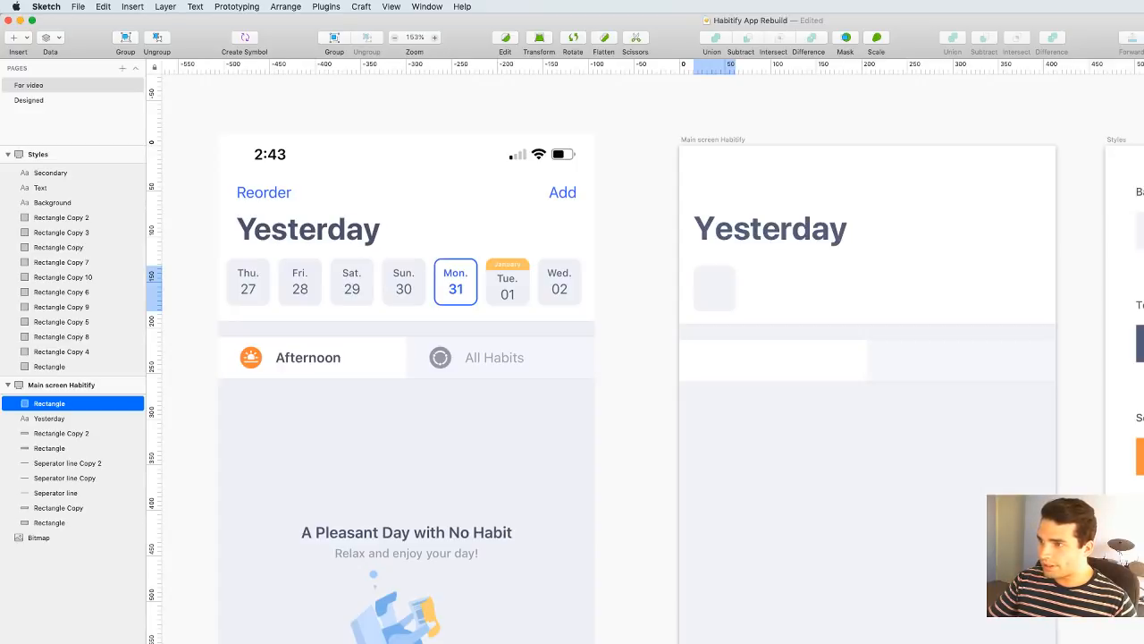
Nudge the date tile up until it sits 16 px above the lower edge of the white header
{"action": "left_click", "coordinate": [607, 223]}
{"action": "left_click_drag", "start_coordinate": [625, 203], "coordinate": [584, 231]}
{"action": "left_click", "coordinate": [673, 316]}
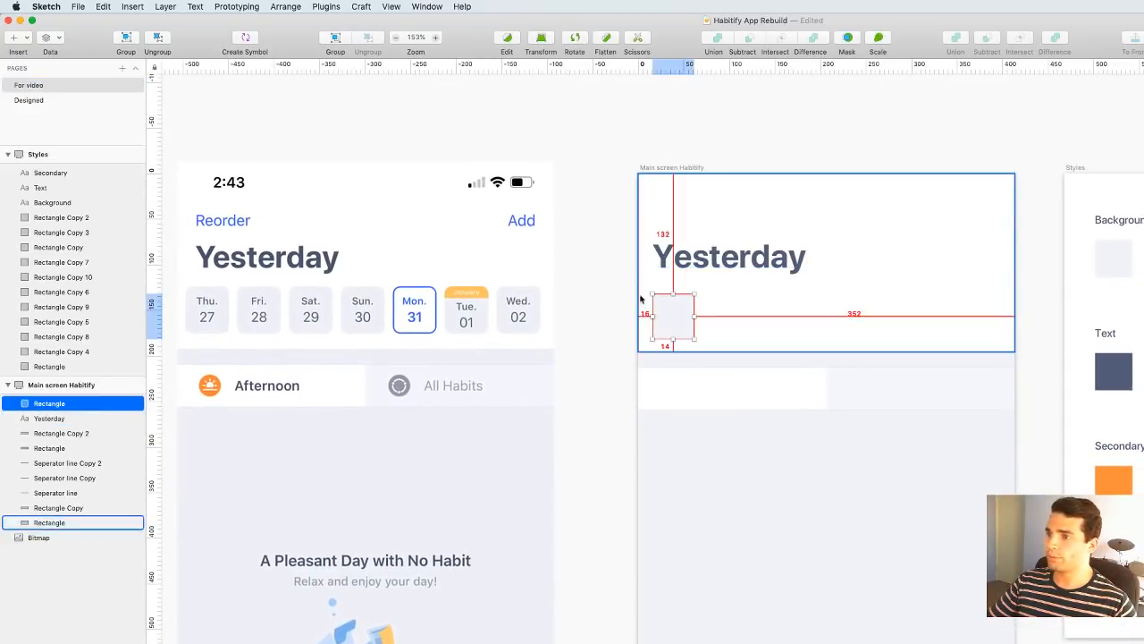
{"action": "key", "text": "Up"}
{"action": "key", "text": "Up"}
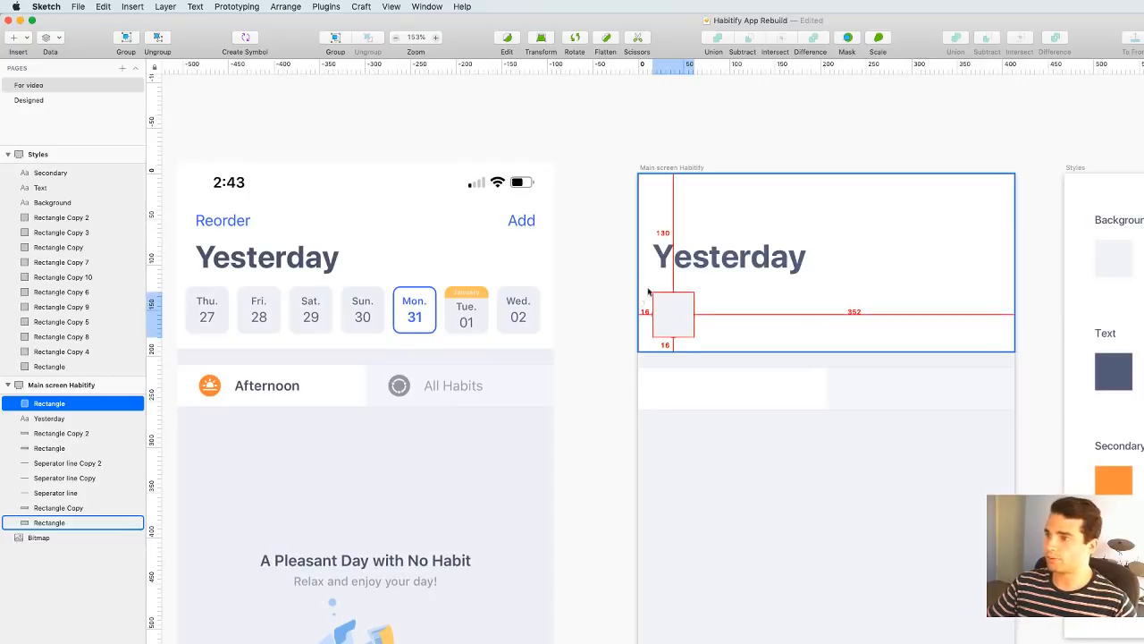
Nudge the "Yesterday" heading slightly down, closer to the date tile
{"action": "left_click", "coordinate": [677, 266]}
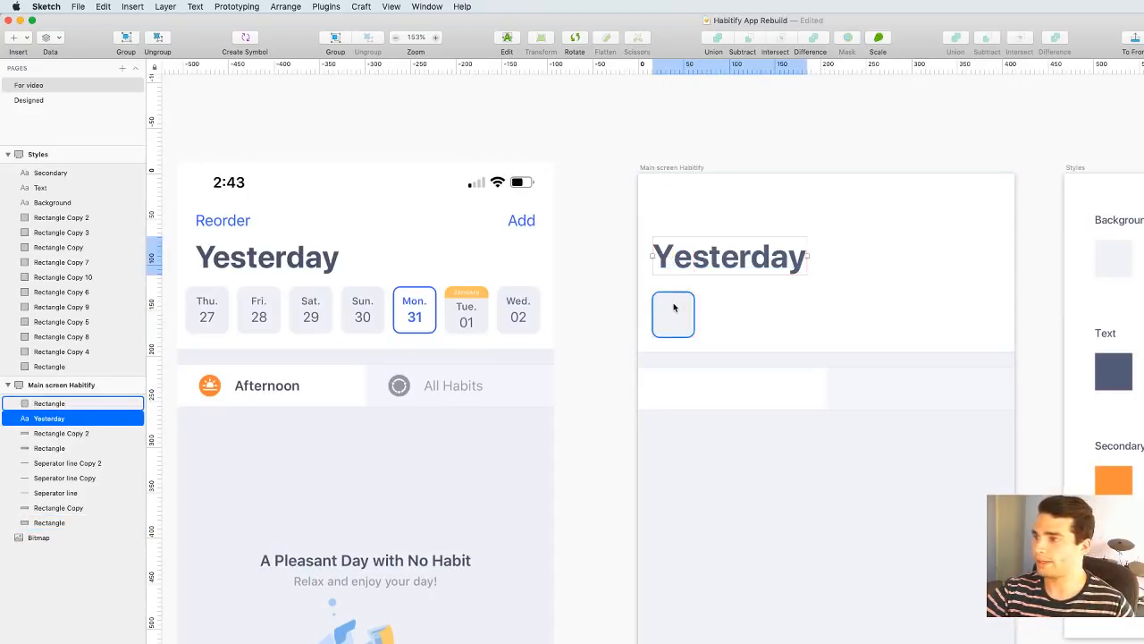
{"action": "left_click", "coordinate": [577, 247]}
{"action": "left_click_drag", "start_coordinate": [573, 234], "coordinate": [633, 345]}
{"action": "left_click", "coordinate": [687, 344]}
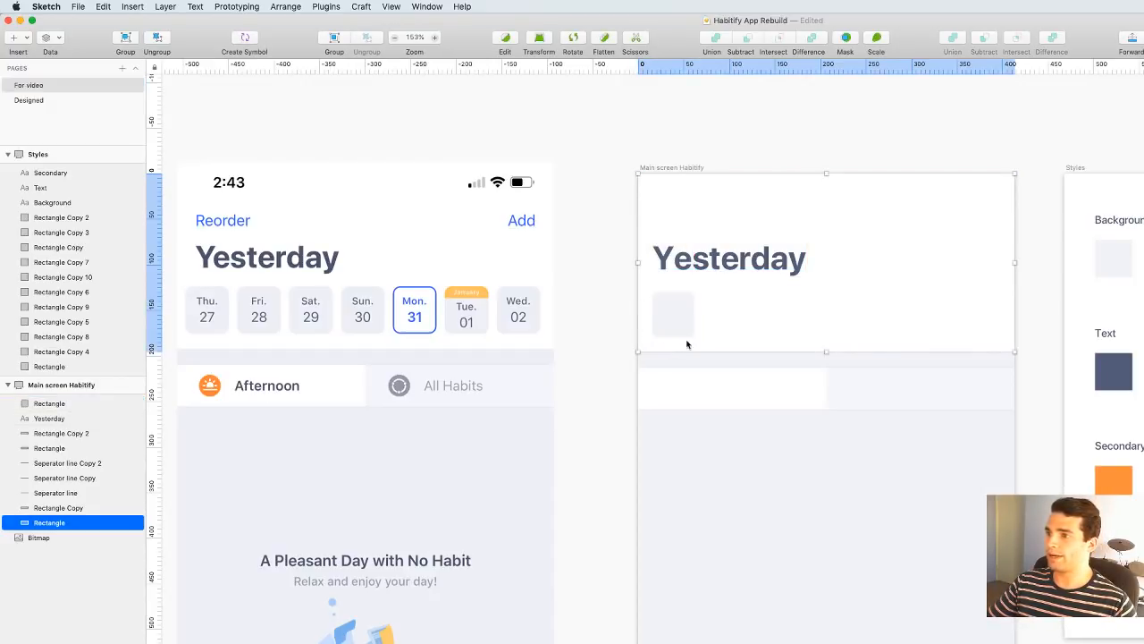
{"action": "left_click", "coordinate": [605, 276]}
{"action": "left_click_drag", "start_coordinate": [595, 282], "coordinate": [653, 263]}
Add a small text label reading "Thu" on the date tile, sized to fit on one line within the tile
{"action": "left_click", "coordinate": [22, 42]}
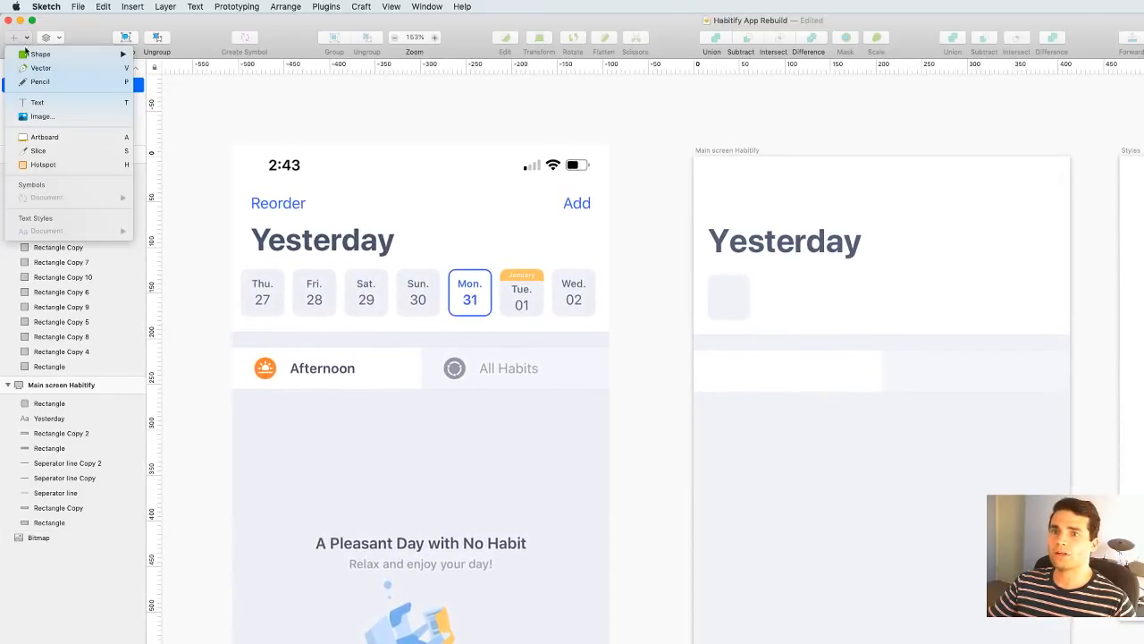
{"action": "left_click", "coordinate": [43, 103]}
{"action": "left_click_drag", "start_coordinate": [712, 280], "coordinate": [743, 296]}
{"action": "type", "text": "Thu"}
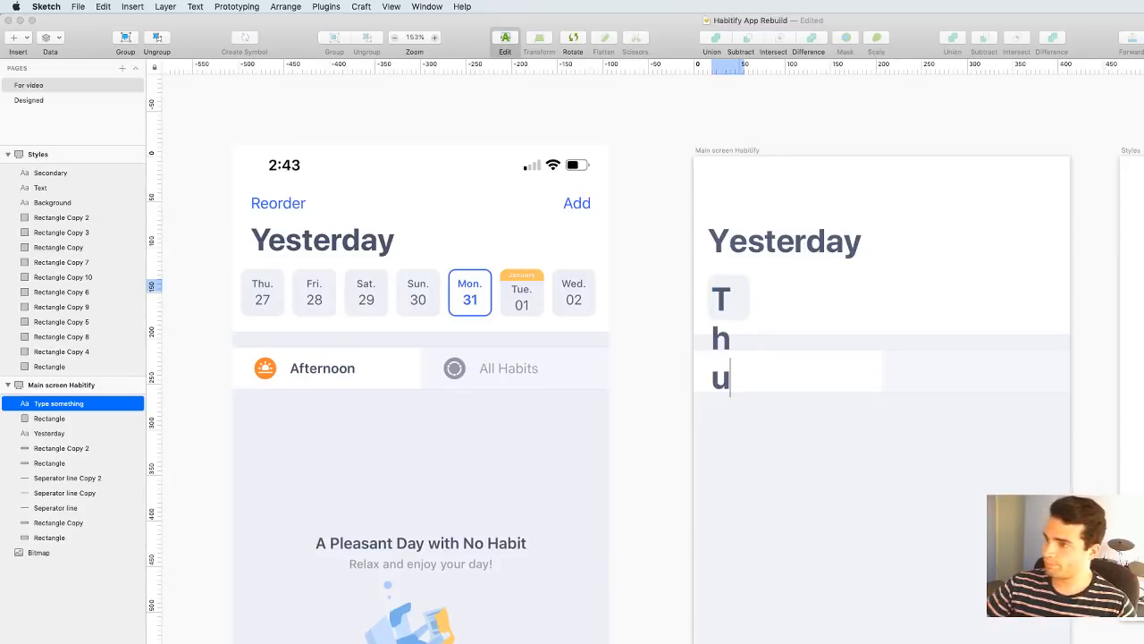
{"action": "key", "text": "super+a"}
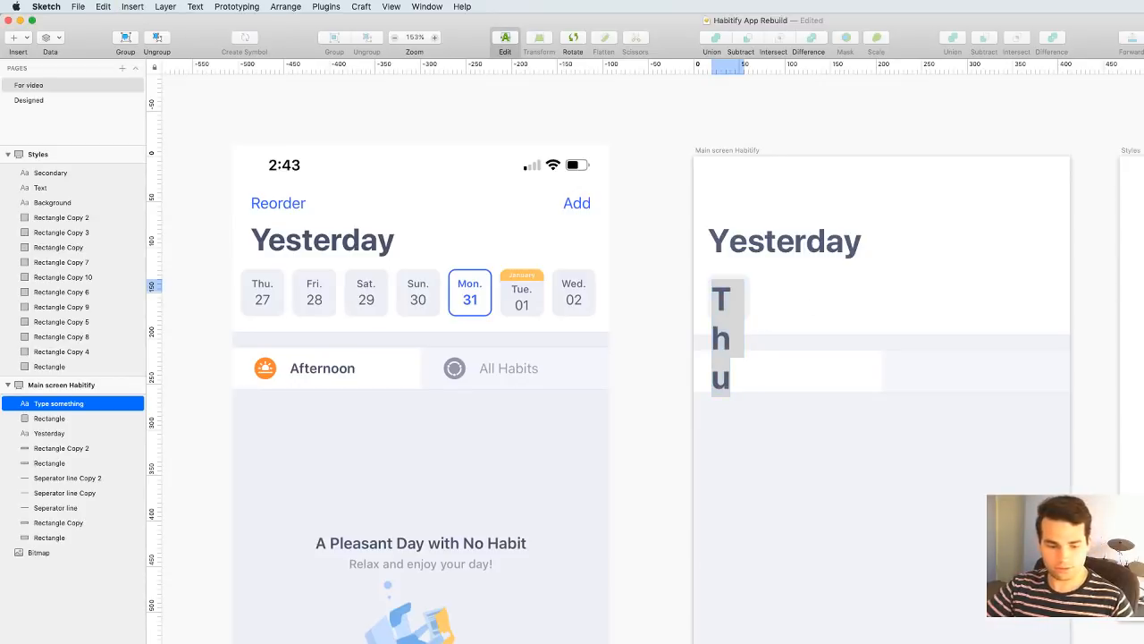
{"action": "key", "text": "Return"}
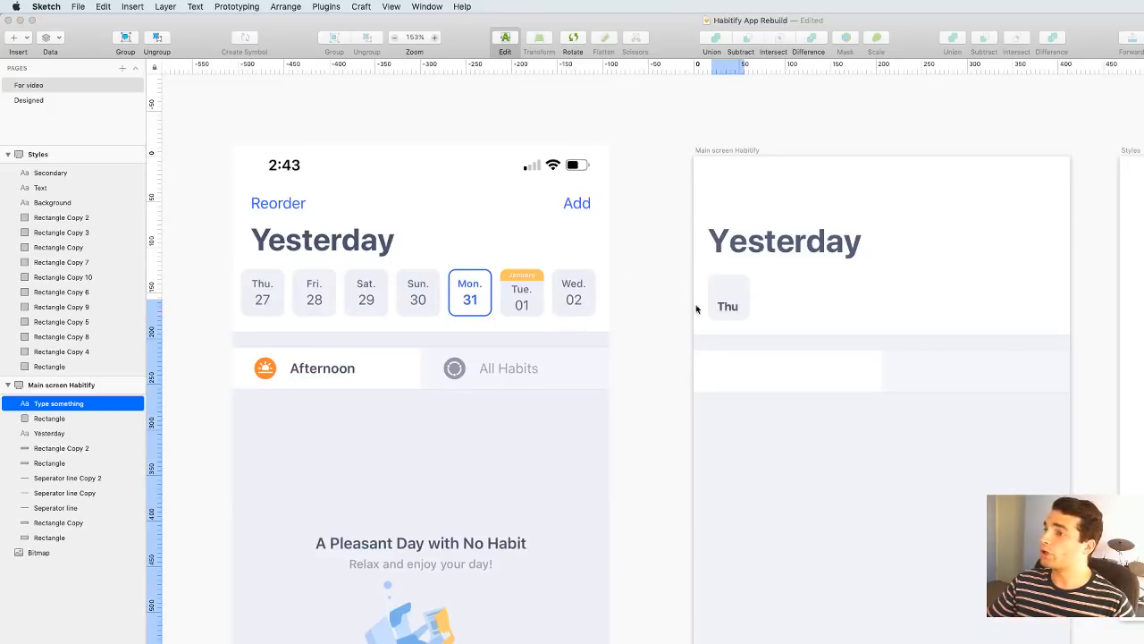
{"action": "key", "text": "Escape"}
Move the "Thu" label up so it sits horizontally centred in the upper part of the date tile
{"action": "left_click_drag", "start_coordinate": [735, 309], "coordinate": [782, 268]}
{"action": "left_click", "coordinate": [736, 280], "text": "shift"}
{"action": "left_click", "coordinate": [672, 269]}
{"action": "scroll", "coordinate": [672, 269], "scroll_direction": "up", "scroll_amount": 3}
{"action": "scroll", "coordinate": [673, 269], "scroll_direction": "up", "scroll_amount": 3}
{"action": "scroll", "coordinate": [785, 267], "scroll_direction": "down", "scroll_amount": 5}
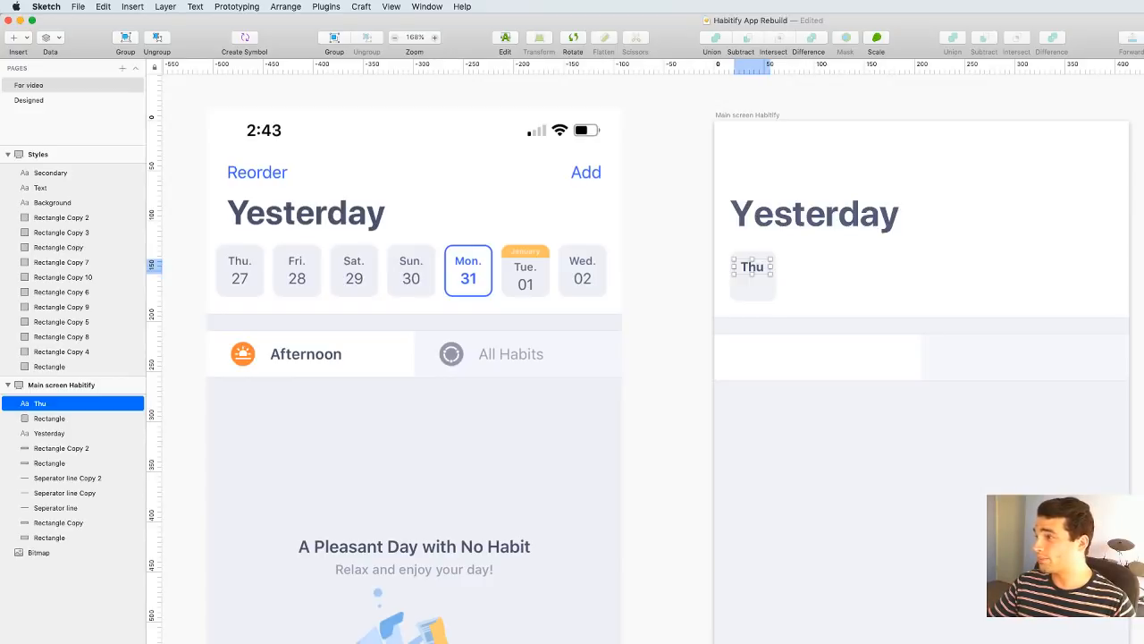
Set the "Thu" label to a regular upright font weight and compare it with the reference's day labels
{"action": "key", "text": "super+i"}
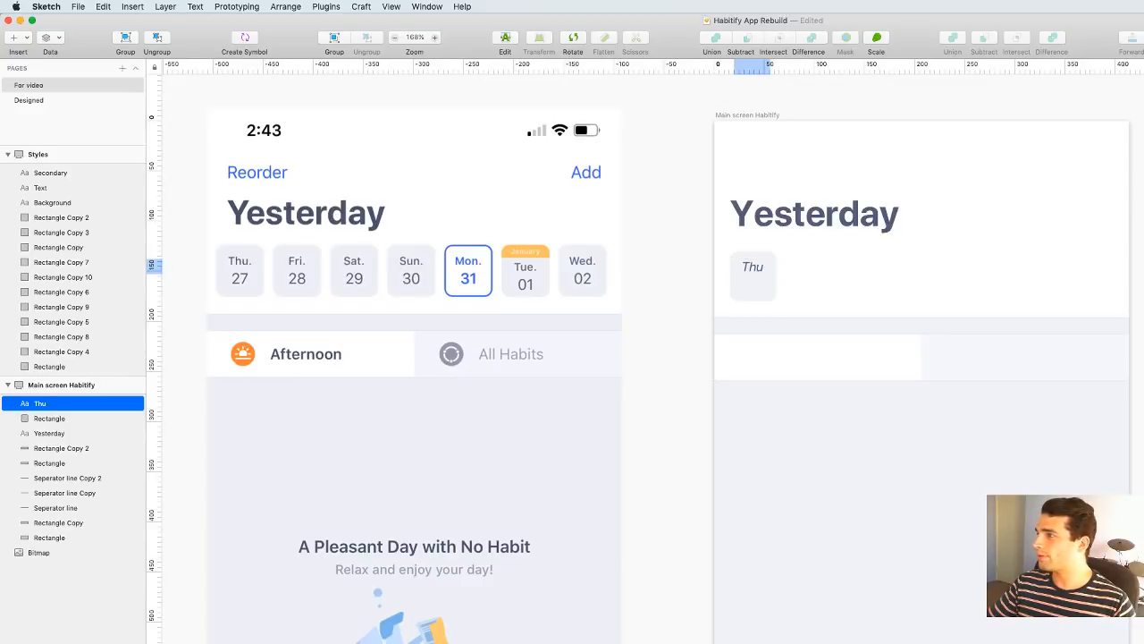
{"action": "key", "text": "super+z"}
{"action": "left_click", "coordinate": [681, 236]}
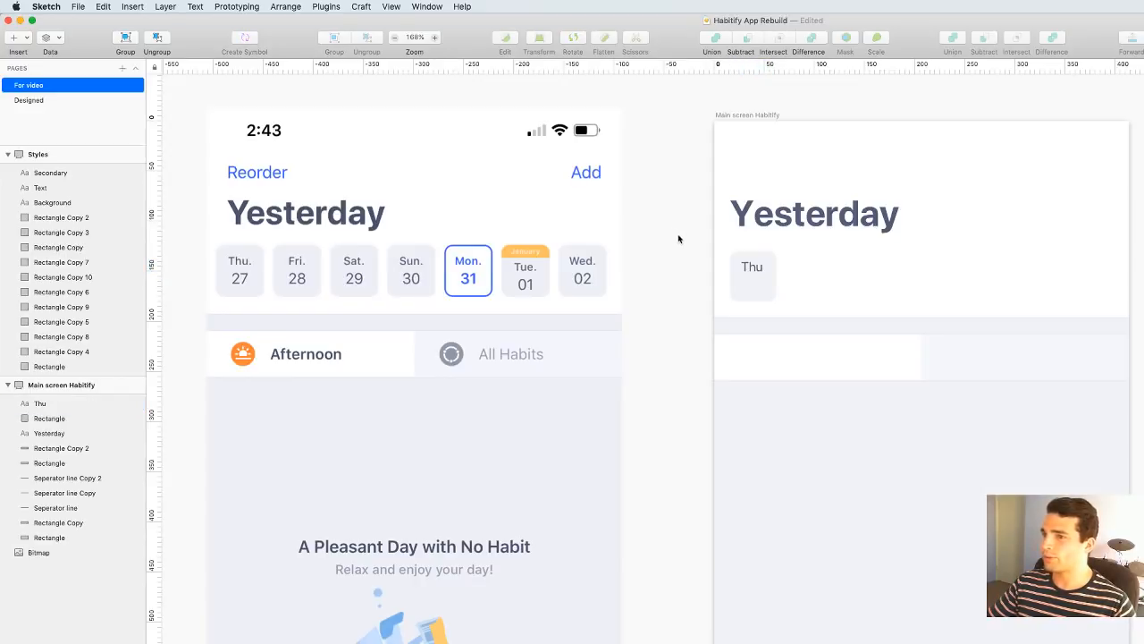
{"action": "scroll", "coordinate": [765, 265], "scroll_direction": "up", "scroll_amount": 4}
{"action": "scroll", "coordinate": [766, 265], "scroll_direction": "up", "scroll_amount": 3}
{"action": "left_click", "coordinate": [767, 267]}
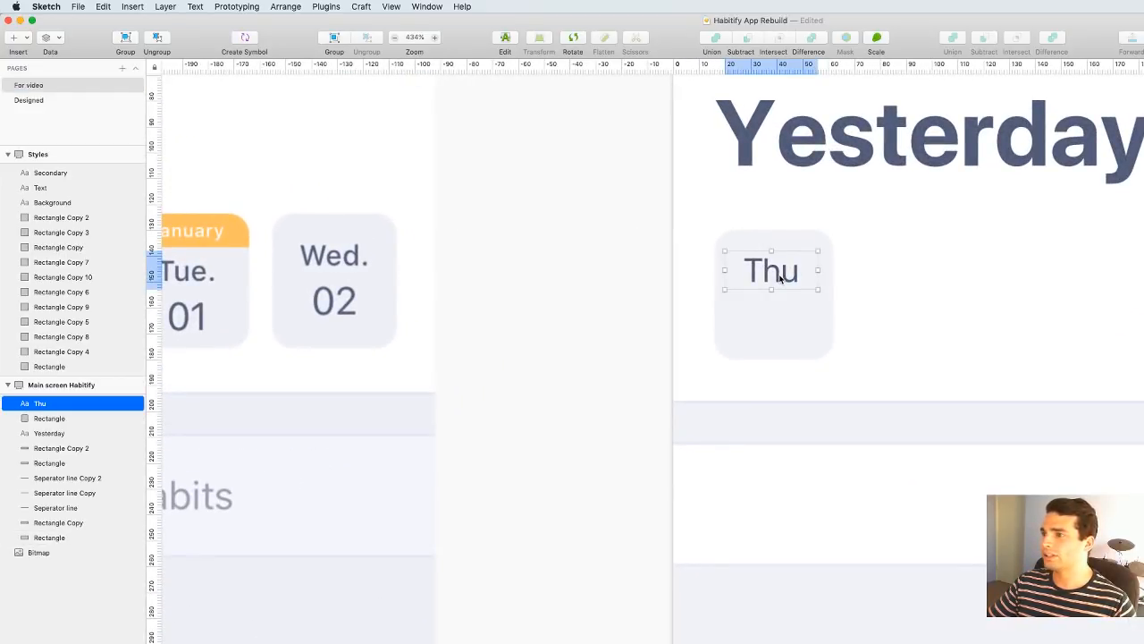
{"action": "left_click", "coordinate": [528, 202]}
{"action": "scroll", "coordinate": [528, 202], "scroll_direction": "down", "scroll_amount": 7}
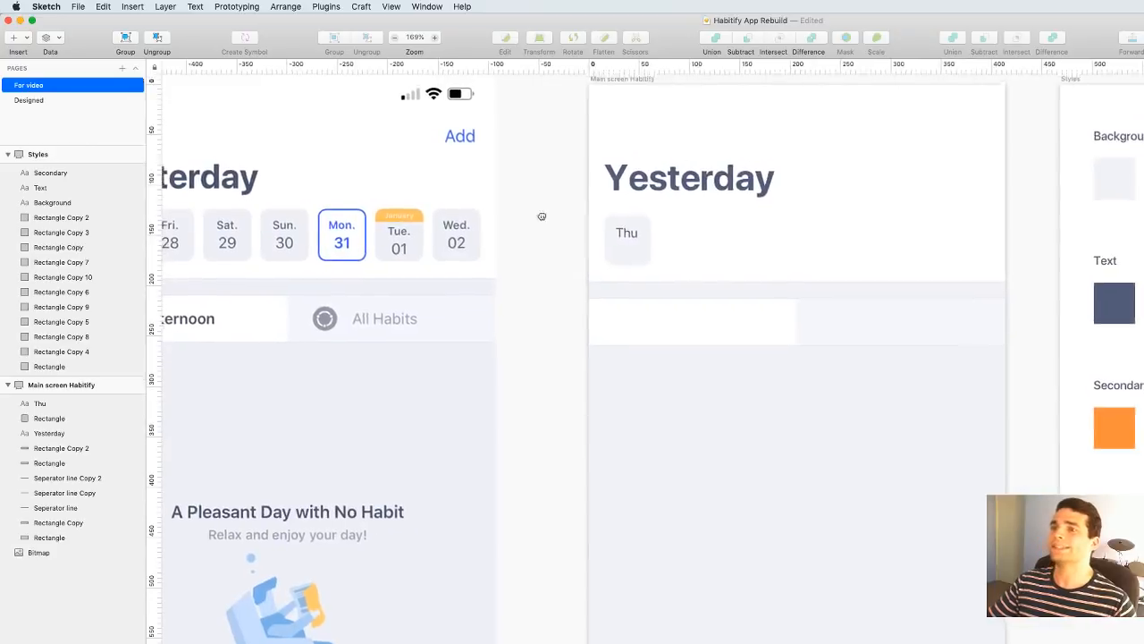
{"action": "left_click_drag", "start_coordinate": [613, 259], "coordinate": [648, 276]}
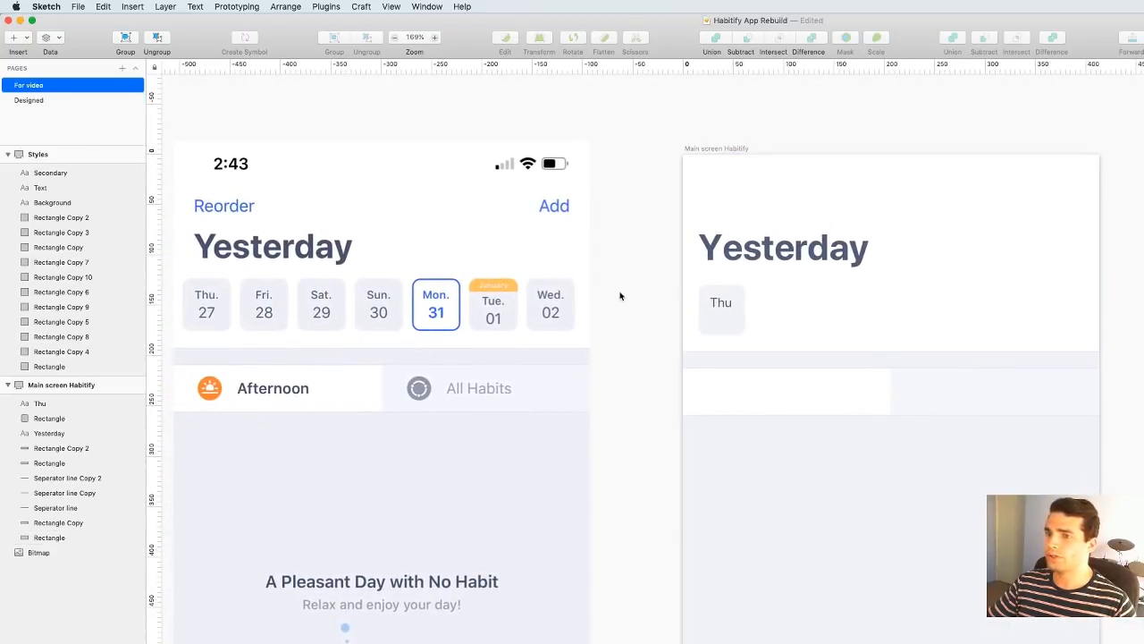
Add a period to the date tile's day label so it reads "Thu."
{"action": "double_click", "coordinate": [725, 303]}
{"action": "left_click", "coordinate": [731, 304]}
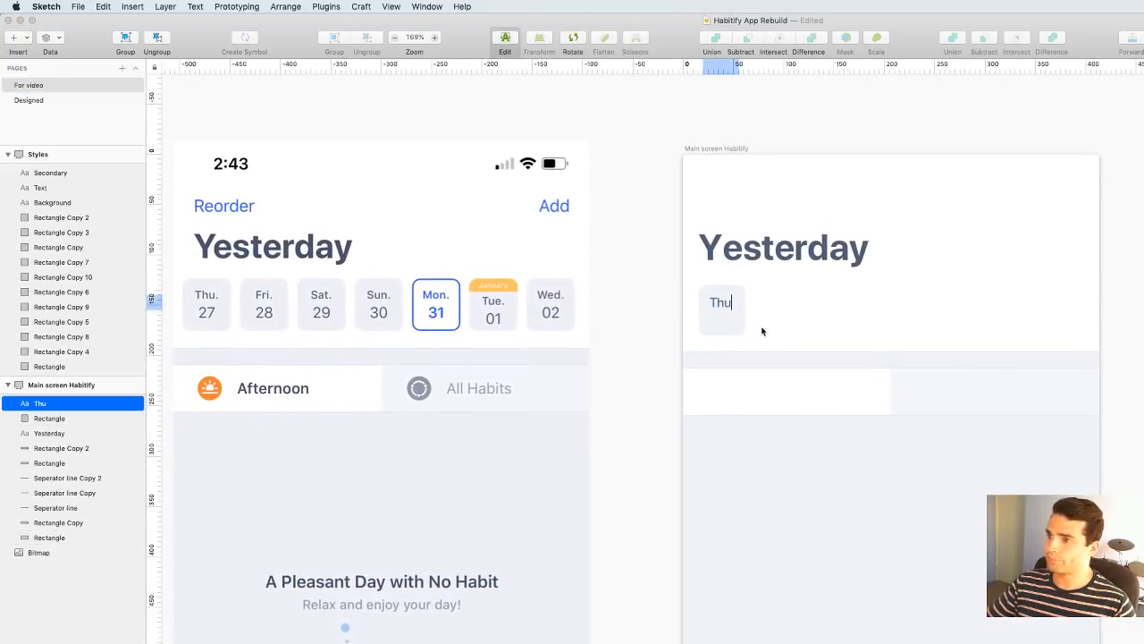
{"action": "type", "text": "."}
{"action": "key", "text": "Escape"}
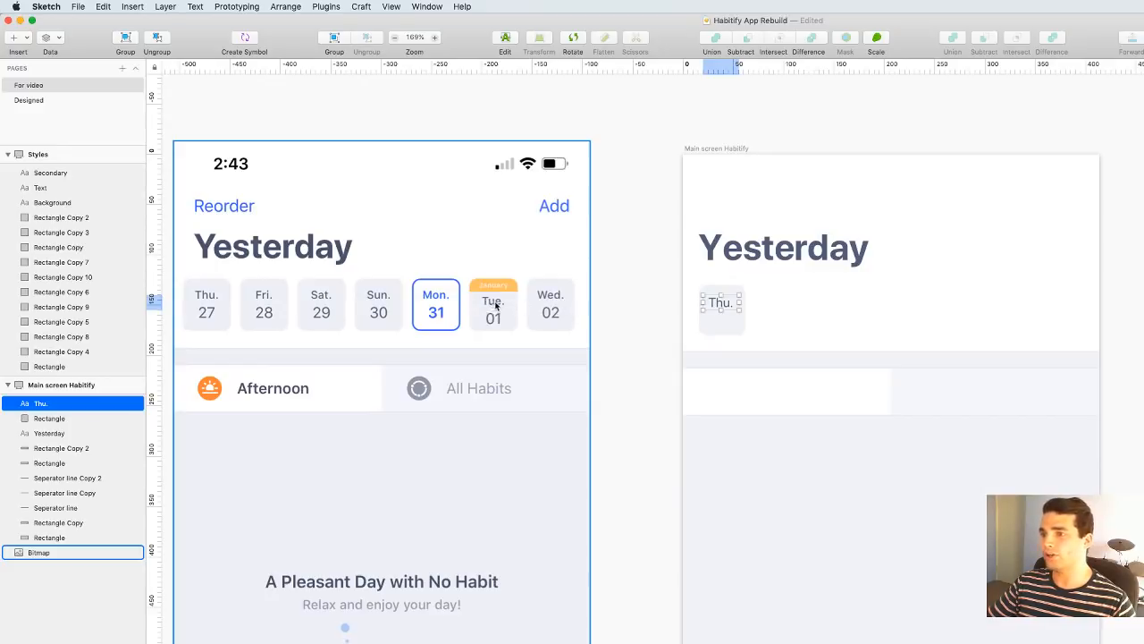
{"action": "left_click", "coordinate": [630, 305]}
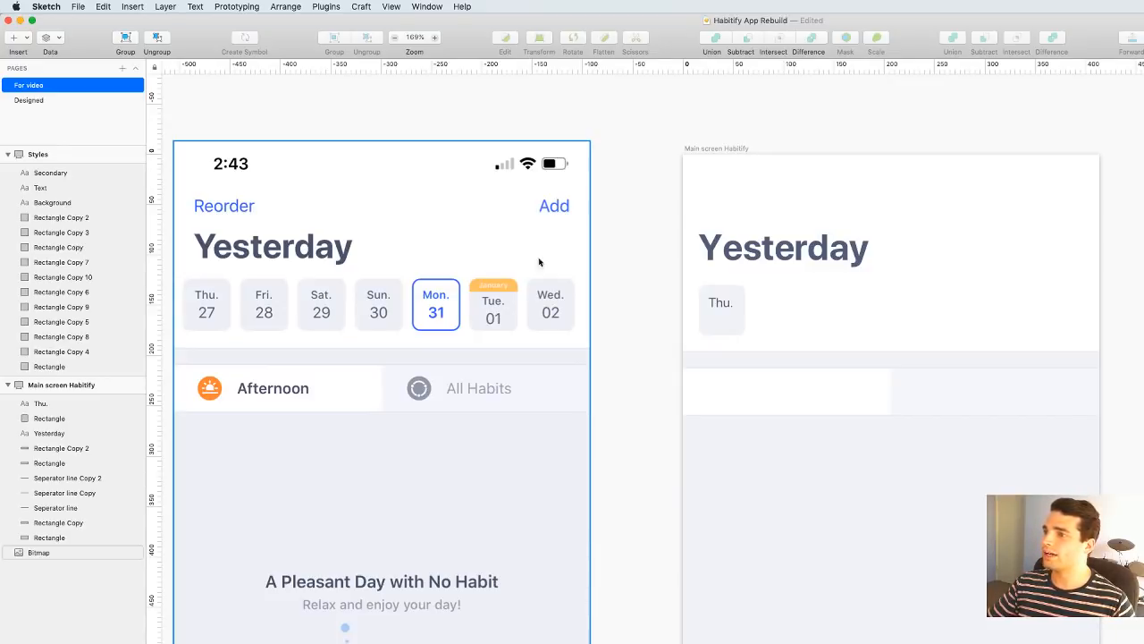
Try a bold weight on the "Thu." label and return it to the regular weight
{"action": "left_click", "coordinate": [722, 304]}
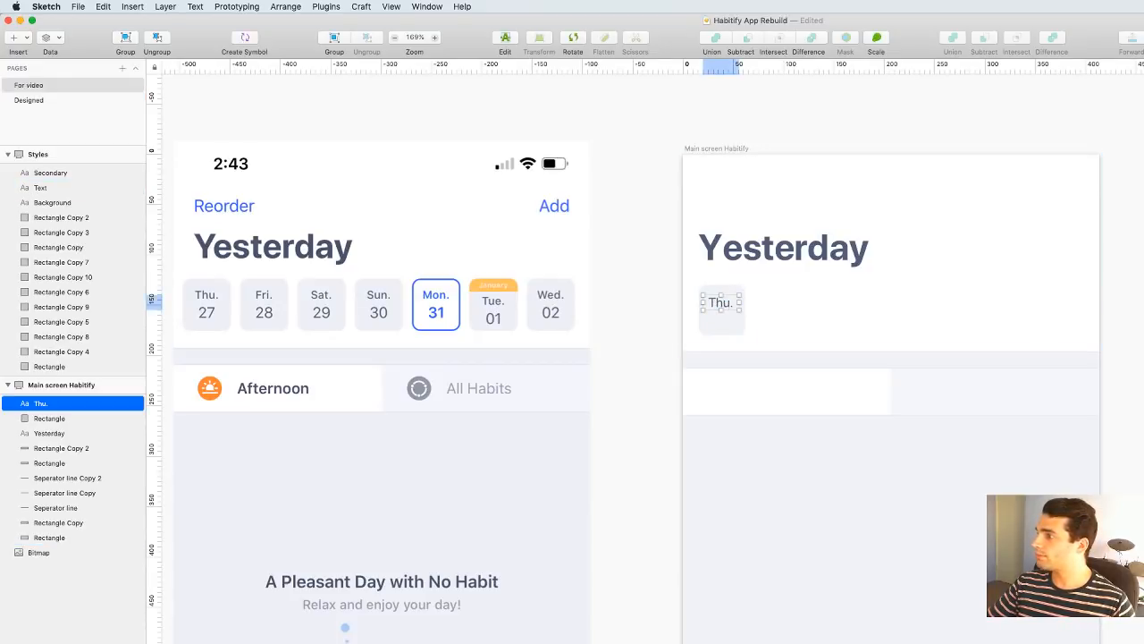
{"action": "key", "text": "super+b"}
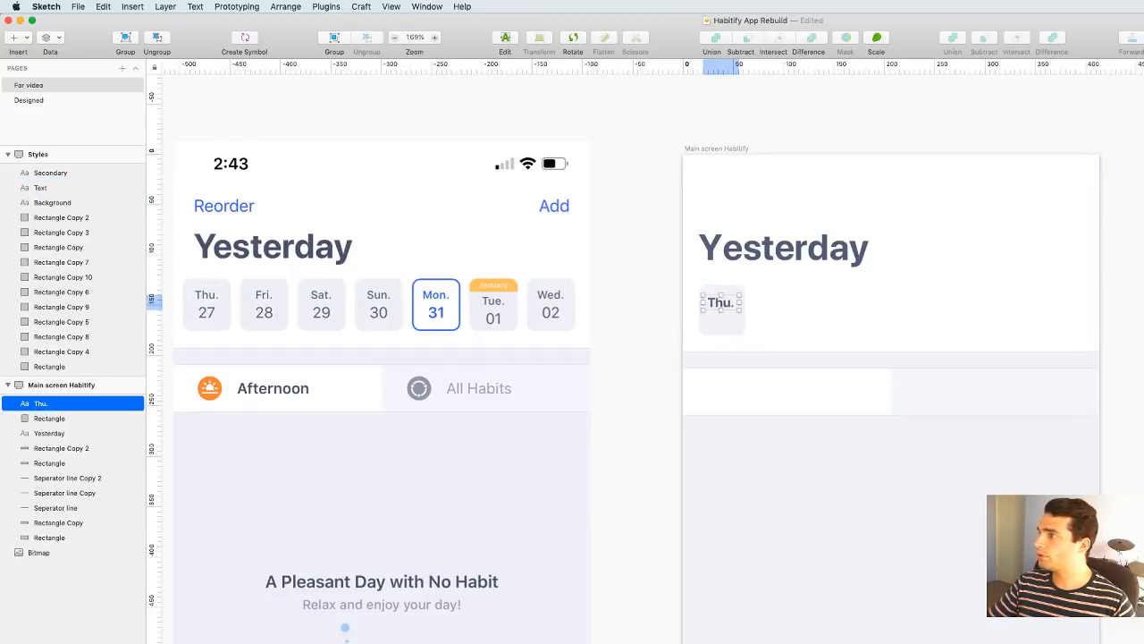
{"action": "key", "text": "super+b"}
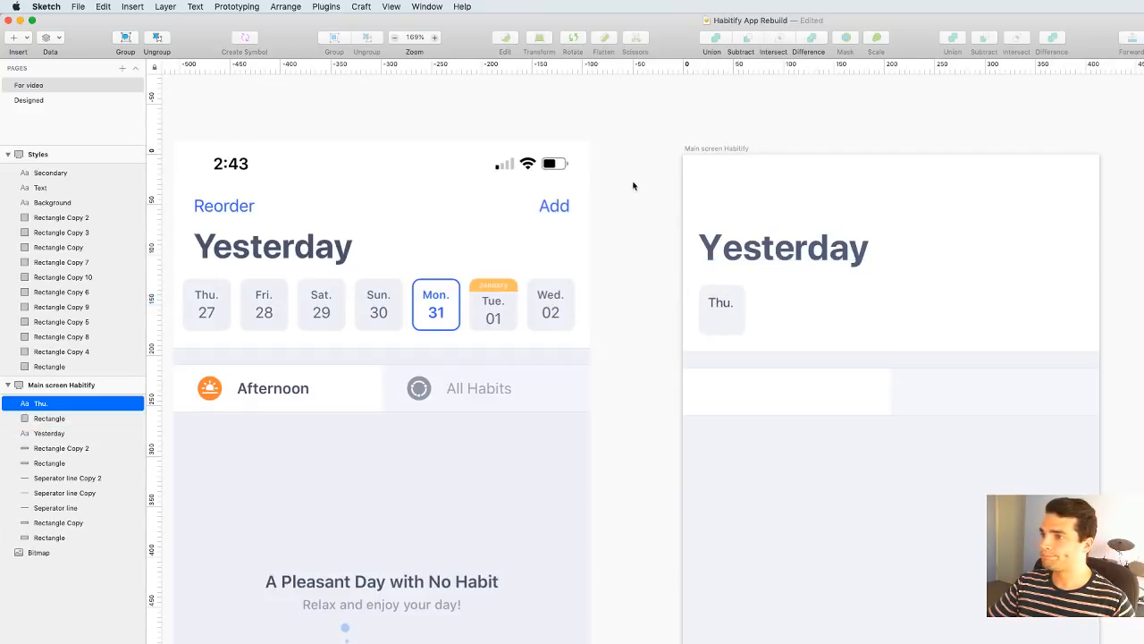
{"action": "left_click", "coordinate": [642, 205]}
Duplicate the "Thu." label just below itself inside the date tile and change the copy's text to "27"
{"action": "scroll", "coordinate": [711, 286], "scroll_direction": "up", "scroll_amount": 5}
{"action": "left_click_drag", "start_coordinate": [747, 326], "coordinate": [750, 372]}
{"action": "double_click", "coordinate": [751, 372]}
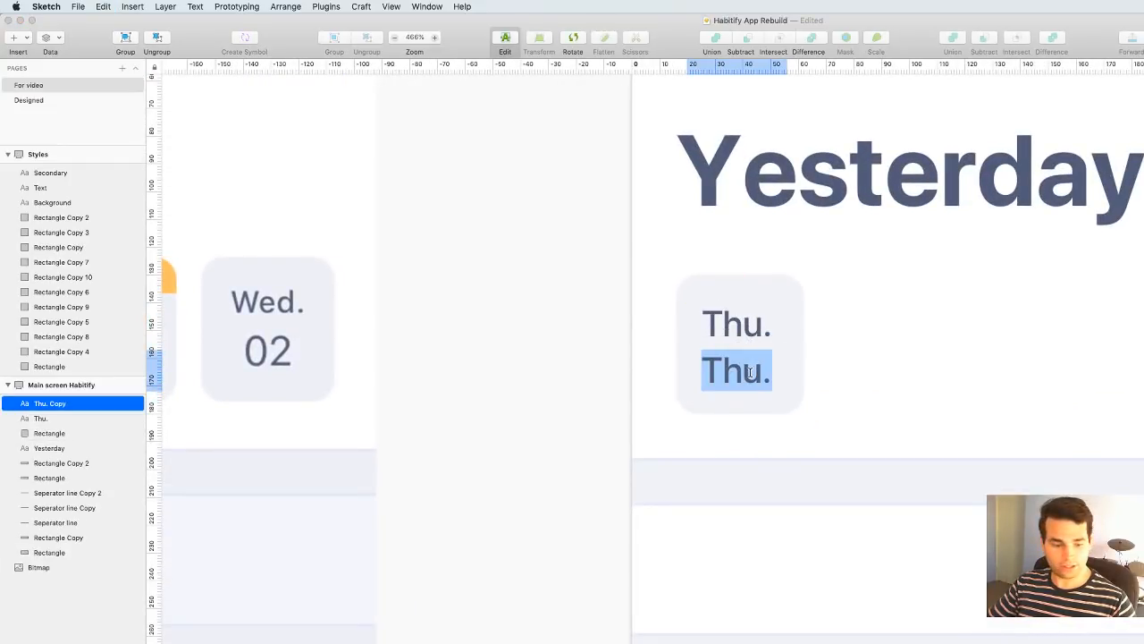
{"action": "type", "text": "27"}
{"action": "key", "text": "Escape"}
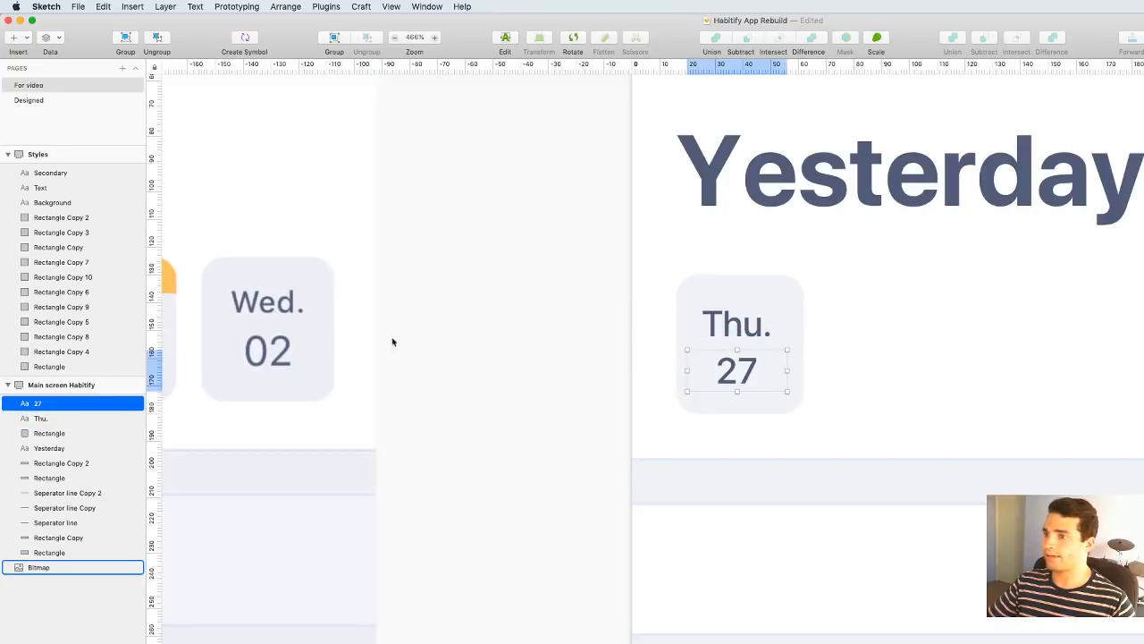
{"action": "left_click", "coordinate": [583, 338]}
{"action": "scroll", "coordinate": [537, 290], "scroll_direction": "down", "scroll_amount": 4}
{"action": "scroll", "coordinate": [550, 298], "scroll_direction": "down", "scroll_amount": 5}
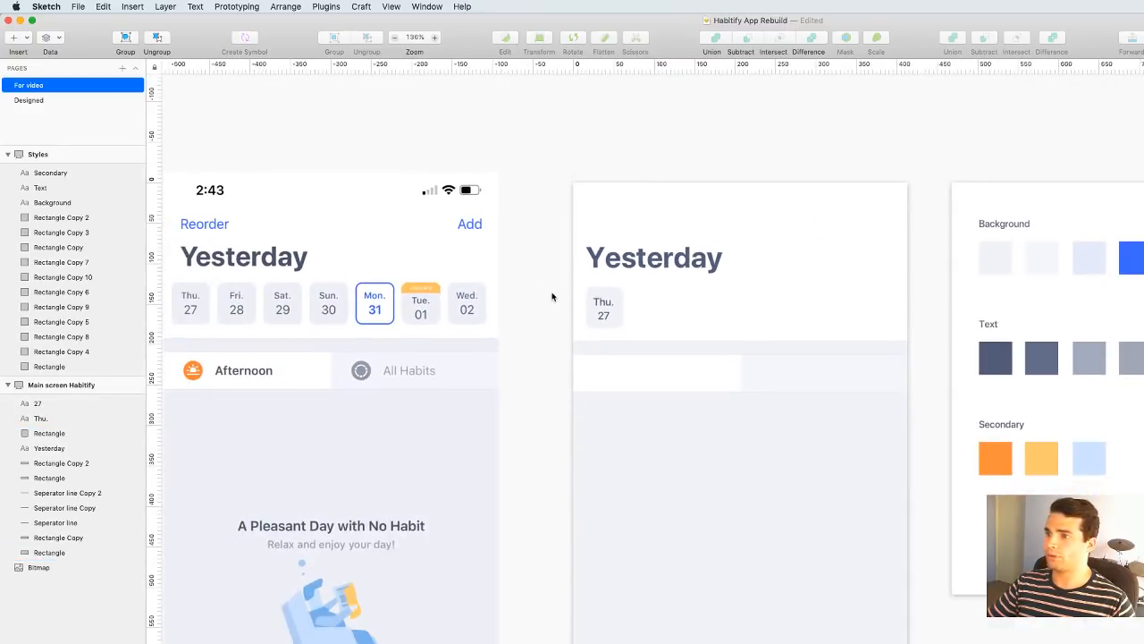
Reduce the "Thu." label's font size slightly and nudge it up 2 px, keeping it horizontally centred in the date tile
{"action": "left_click_drag", "start_coordinate": [597, 303], "coordinate": [595, 304]}
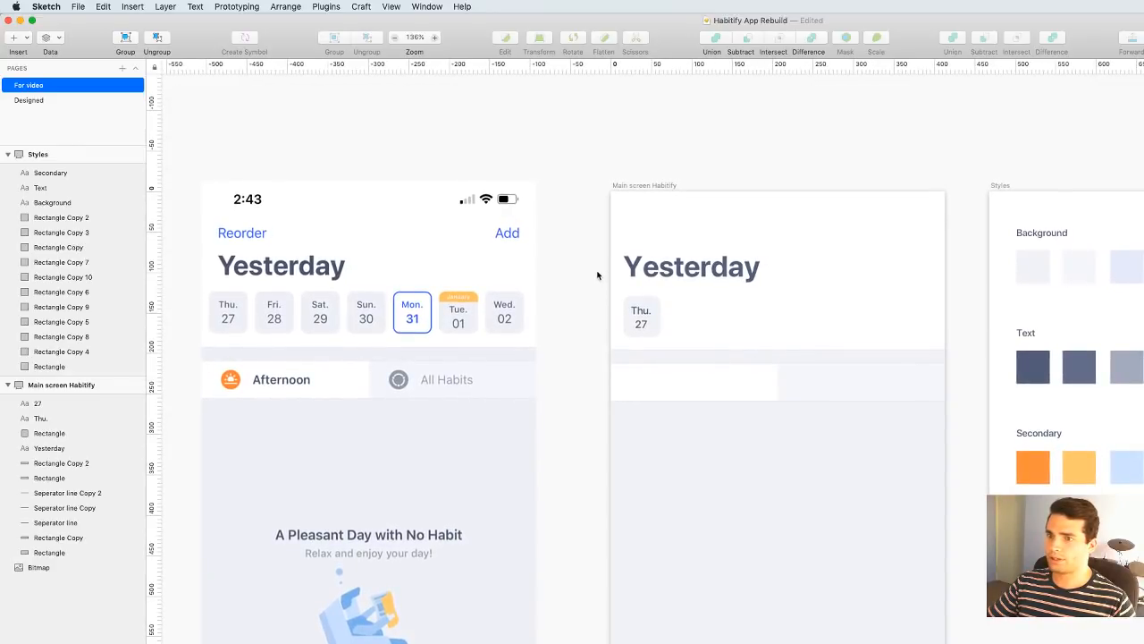
{"action": "scroll", "coordinate": [597, 274], "scroll_direction": "up", "scroll_amount": 1}
{"action": "left_click", "coordinate": [644, 316]}
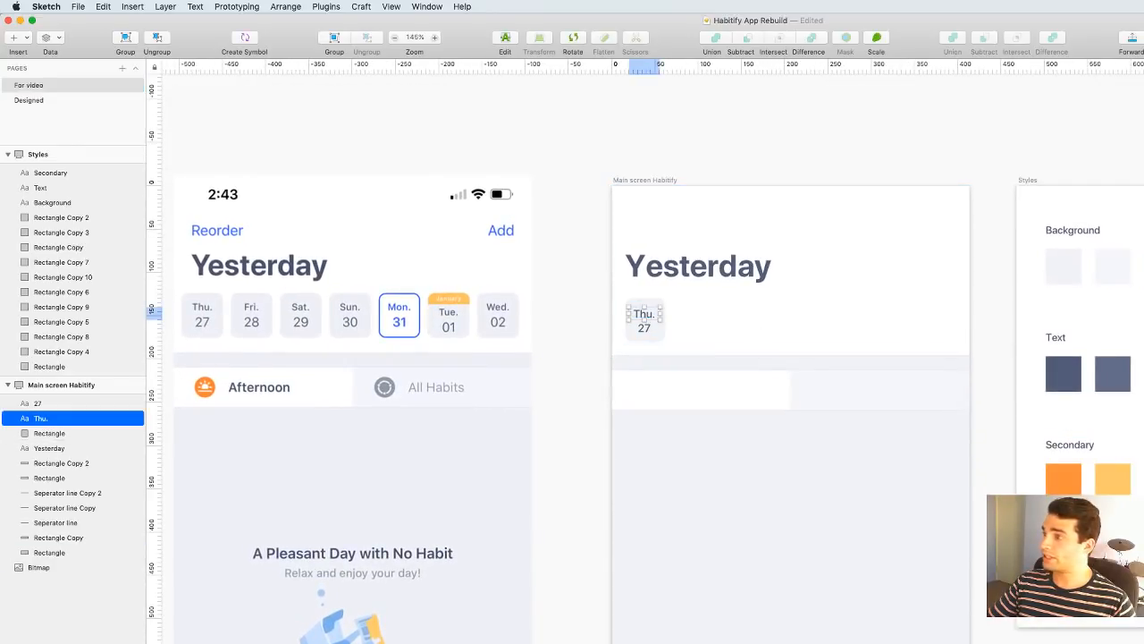
{"action": "key", "text": "Down"}
{"action": "key", "text": "alt"}
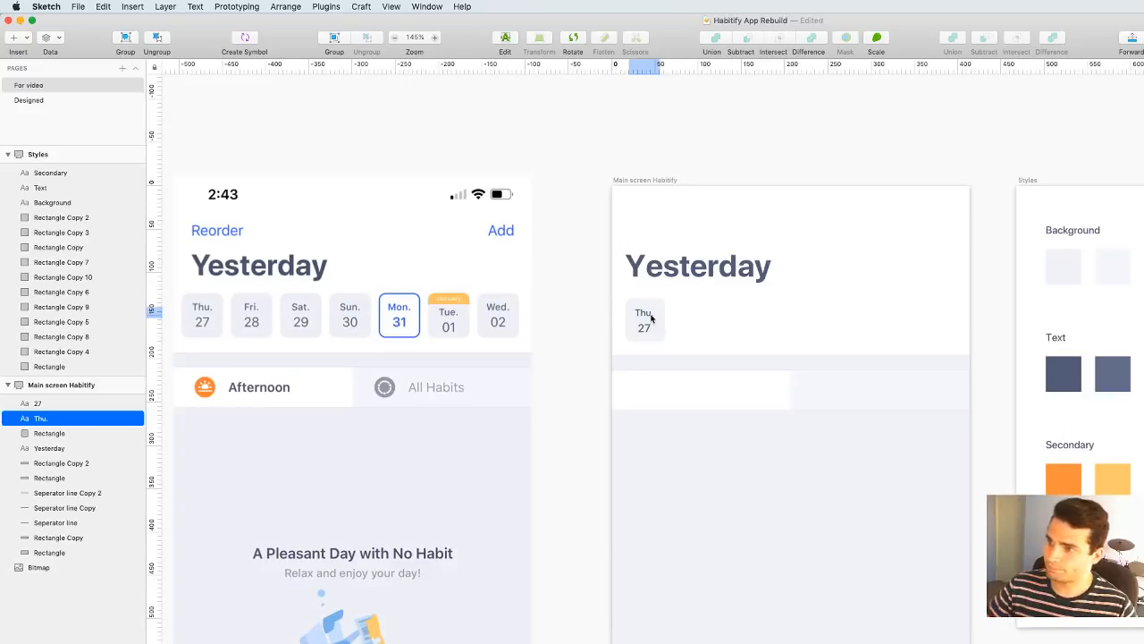
{"action": "scroll", "coordinate": [650, 317], "scroll_direction": "up", "scroll_amount": 10}
{"action": "key", "text": "Right"}
{"action": "key", "text": "Right"}
{"action": "key", "text": "Left"}
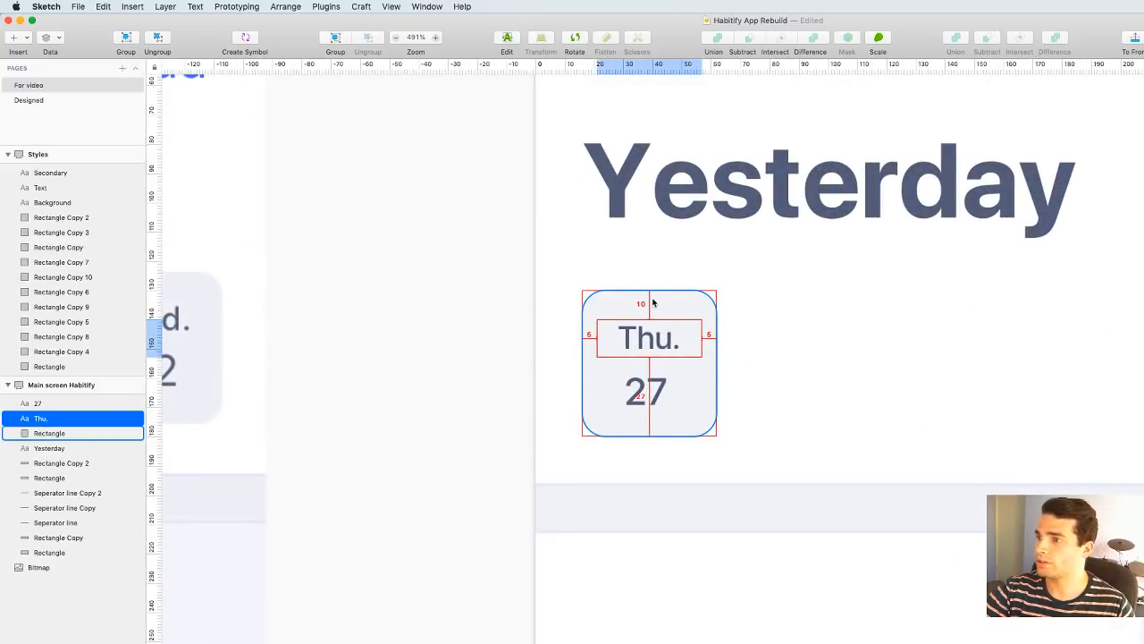
{"action": "key", "text": "Up"}
{"action": "key", "text": "Up"}
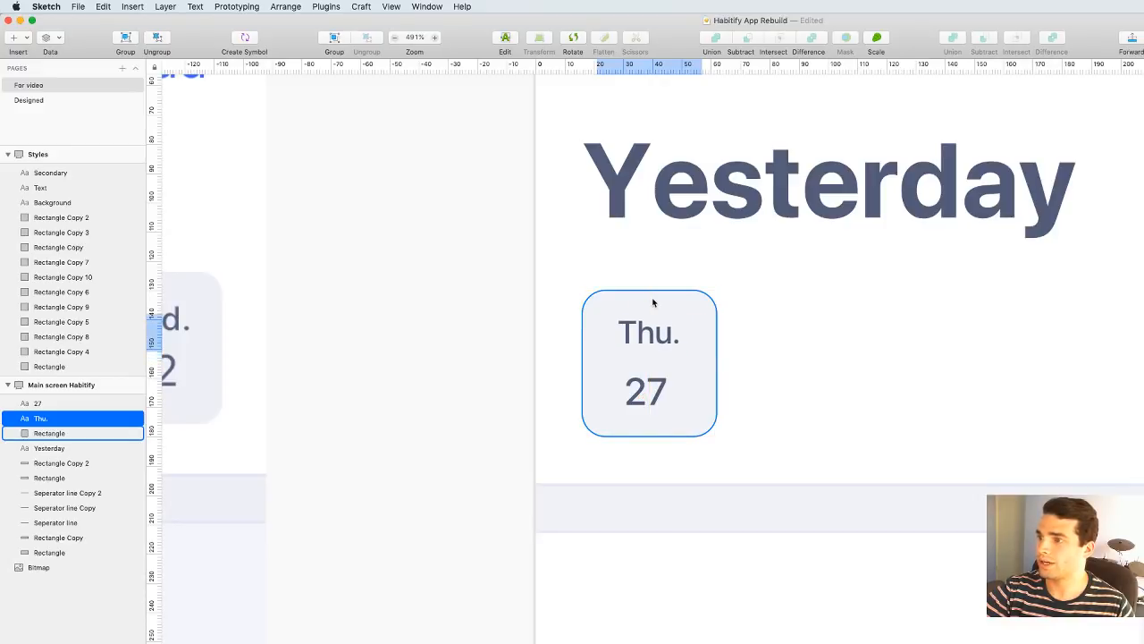
Move the "27" label up to 4 px below "Thu." and compare the tile with the reference screenshot
{"action": "left_click", "coordinate": [647, 382]}
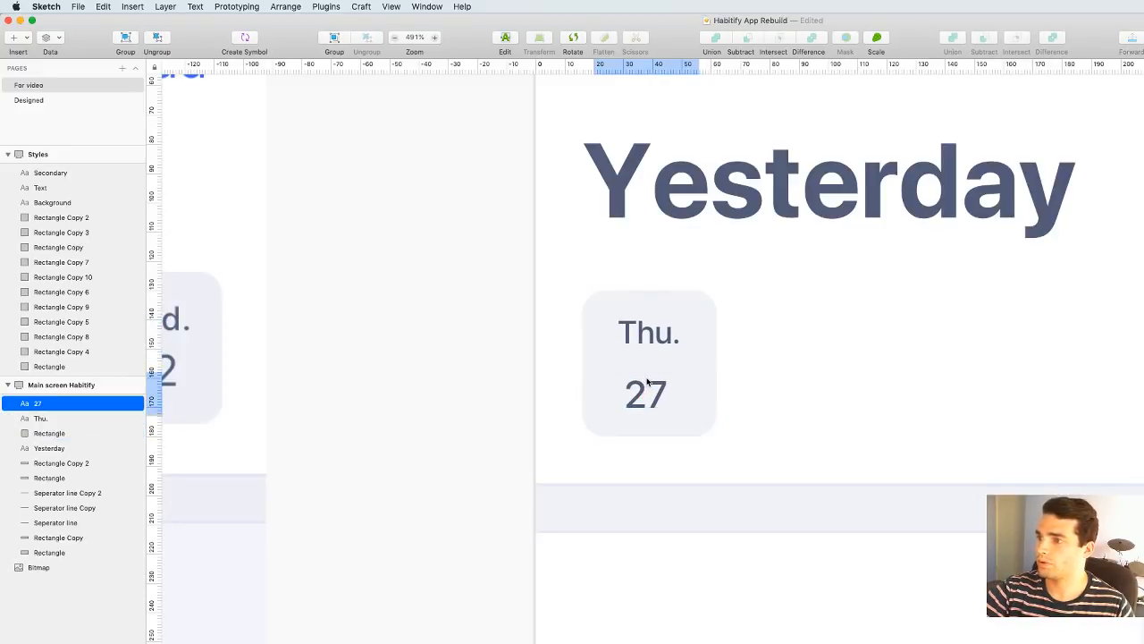
{"action": "key", "text": "alt"}
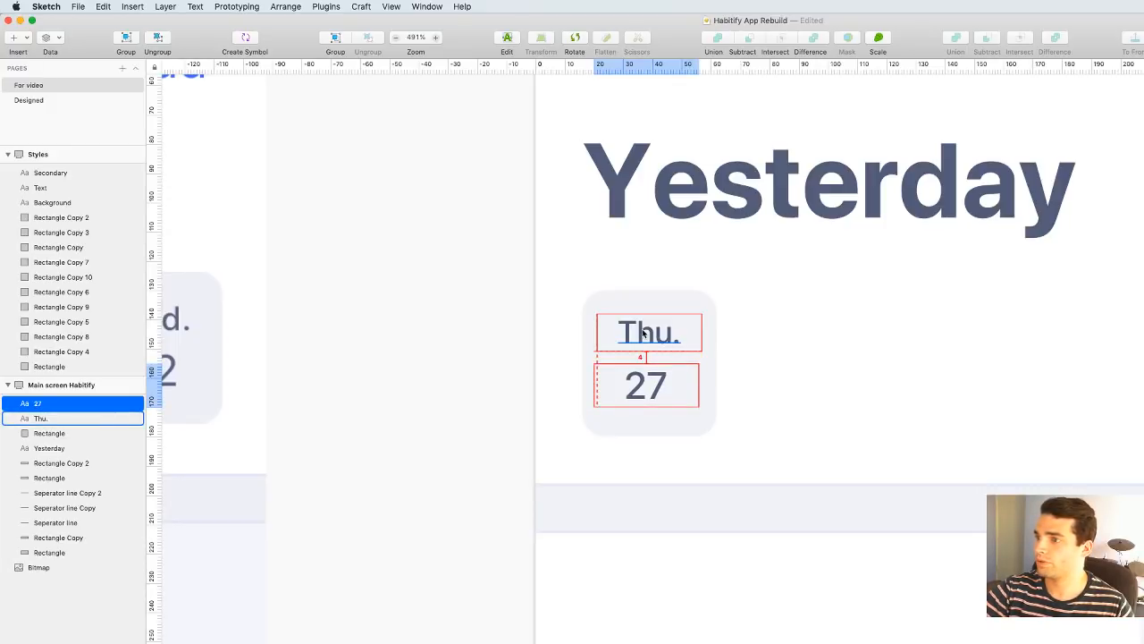
{"action": "left_click", "coordinate": [429, 225]}
{"action": "scroll", "coordinate": [438, 202], "scroll_direction": "down", "scroll_amount": 5}
{"action": "left_click_drag", "start_coordinate": [467, 256], "coordinate": [694, 276]}
{"action": "scroll", "coordinate": [697, 271], "scroll_direction": "down", "scroll_amount": 8}
{"action": "scroll", "coordinate": [693, 267], "scroll_direction": "up", "scroll_amount": 5}
{"action": "scroll", "coordinate": [796, 309], "scroll_direction": "up", "scroll_amount": 2}
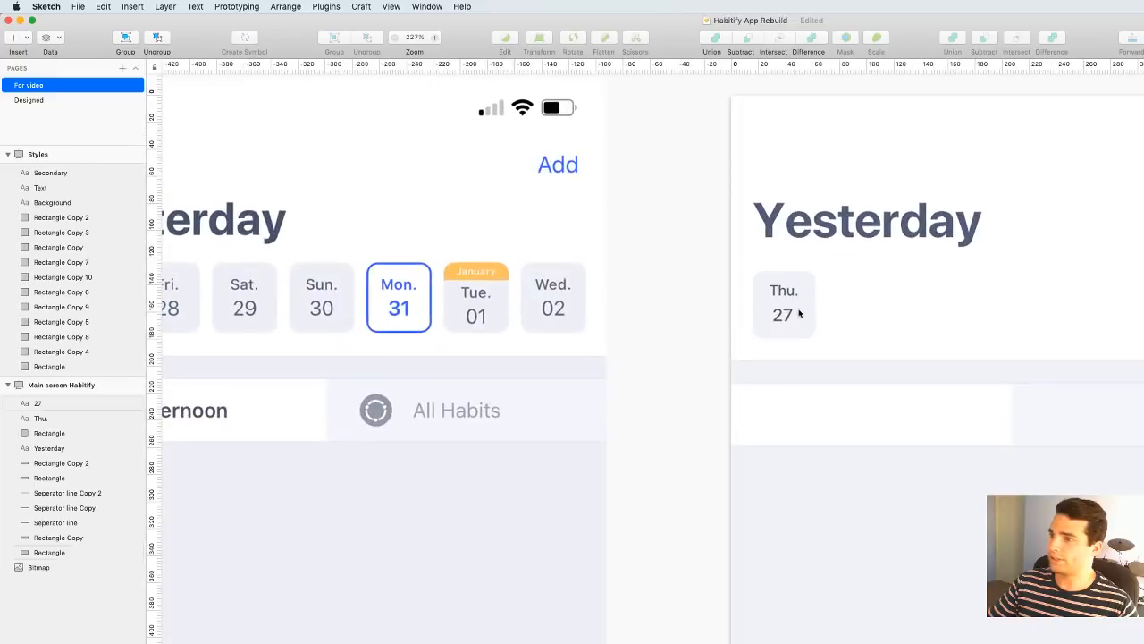
Try nudging the "Thu." label up within the date tile
{"action": "left_click", "coordinate": [786, 300]}
{"action": "key", "text": "Up"}
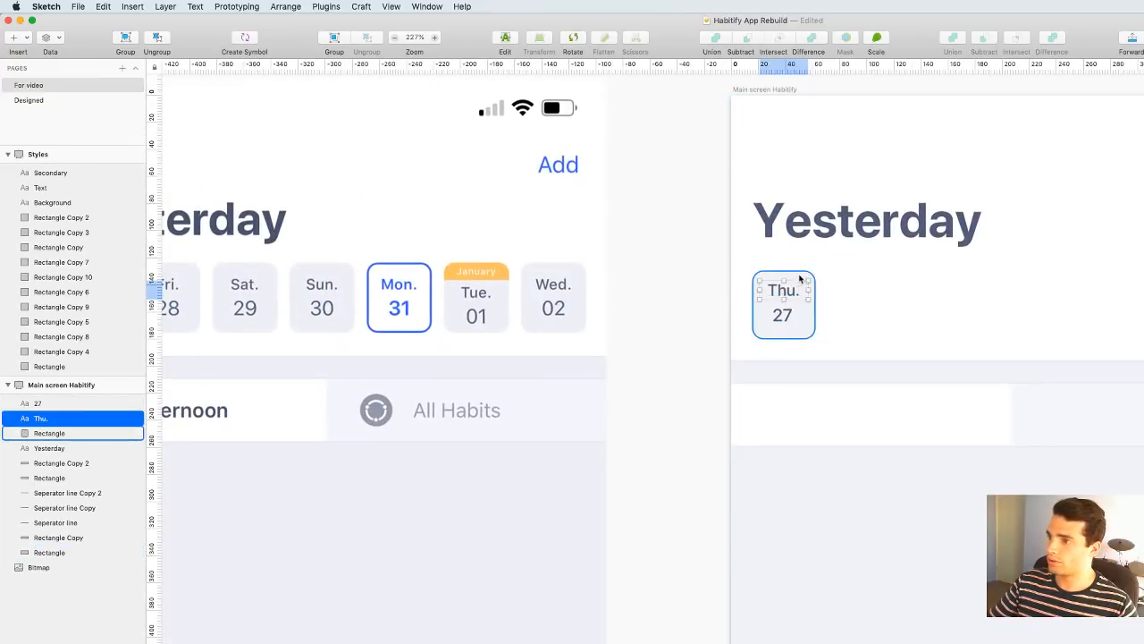
{"action": "key", "text": "Down"}
{"action": "left_click", "coordinate": [694, 266]}
Group the date tile with its two labels and duplicate it horizontally into an evenly spaced row of seven tiles
{"action": "left_click_drag", "start_coordinate": [689, 253], "coordinate": [623, 388]}
{"action": "scroll", "coordinate": [712, 270], "scroll_direction": "down", "scroll_amount": 4}
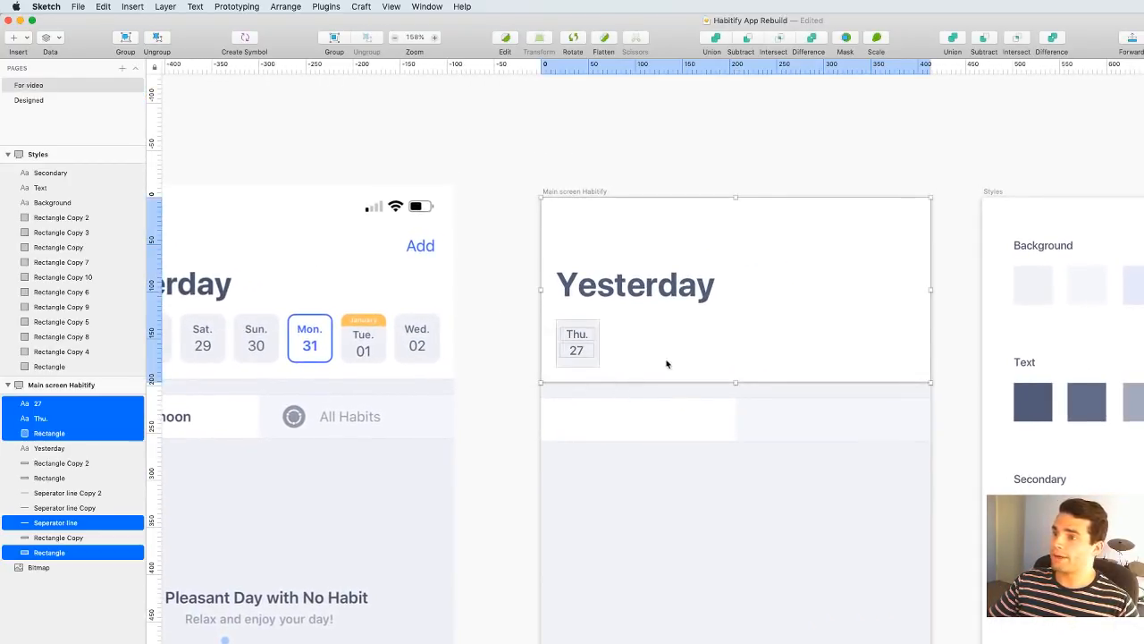
{"action": "left_click", "coordinate": [664, 362], "text": "shift"}
{"action": "left_click", "coordinate": [603, 383], "text": "shift"}
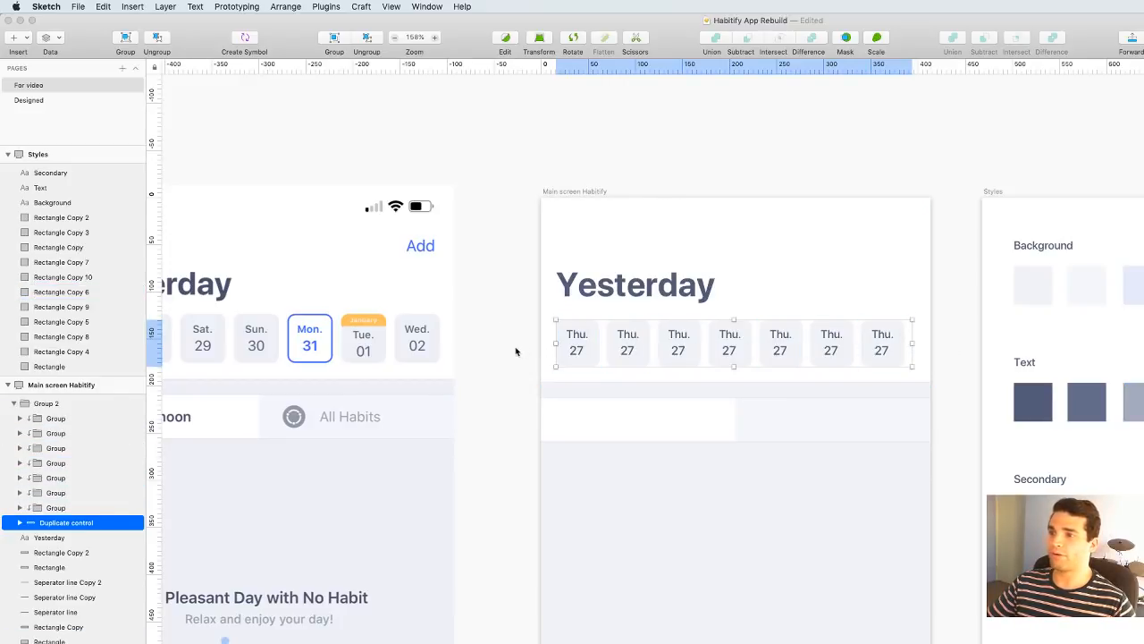
{"action": "mouse_move", "coordinate": [913, 343]}
{"action": "left_mouse_down"}
{"action": "mouse_move", "coordinate": [1143, 343]}
{"action": "mouse_move", "coordinate": [912, 343]}
{"action": "left_mouse_up"}
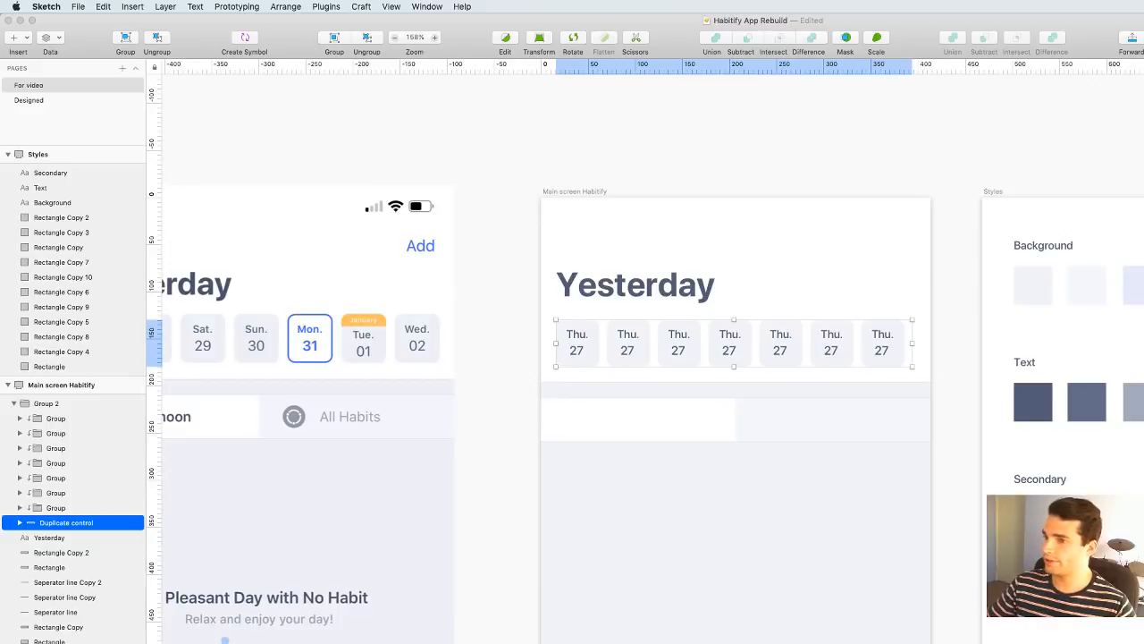
{"action": "left_click", "coordinate": [1010, 163]}
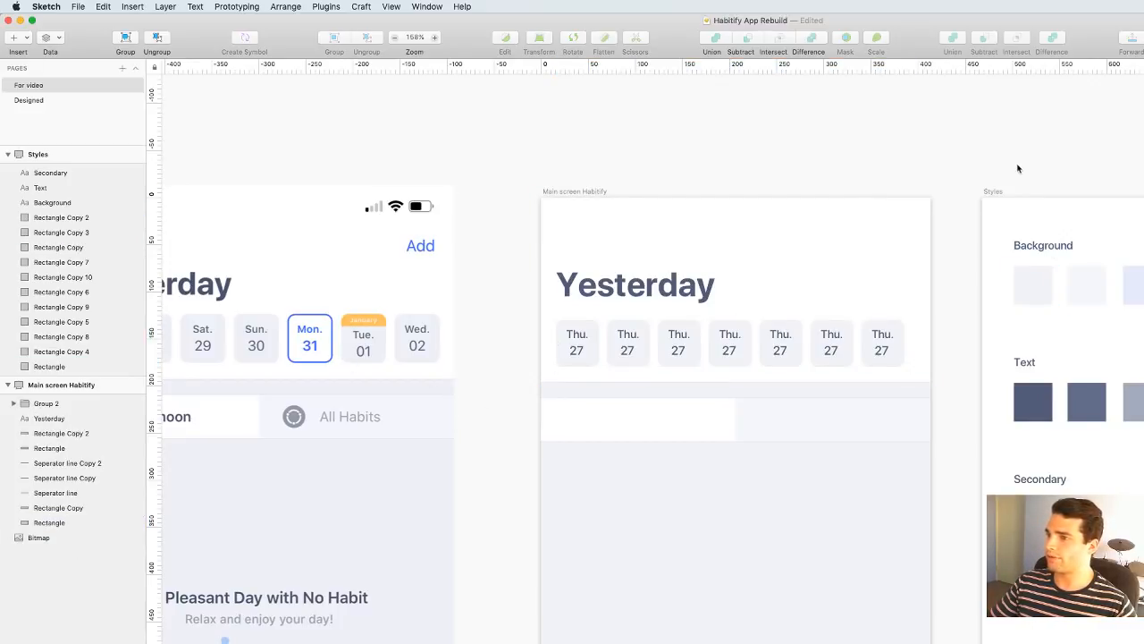
{"action": "scroll", "coordinate": [1001, 152], "scroll_direction": "left", "scroll_amount": 5}
{"action": "scroll", "coordinate": [966, 135], "scroll_direction": "right", "scroll_amount": 3}
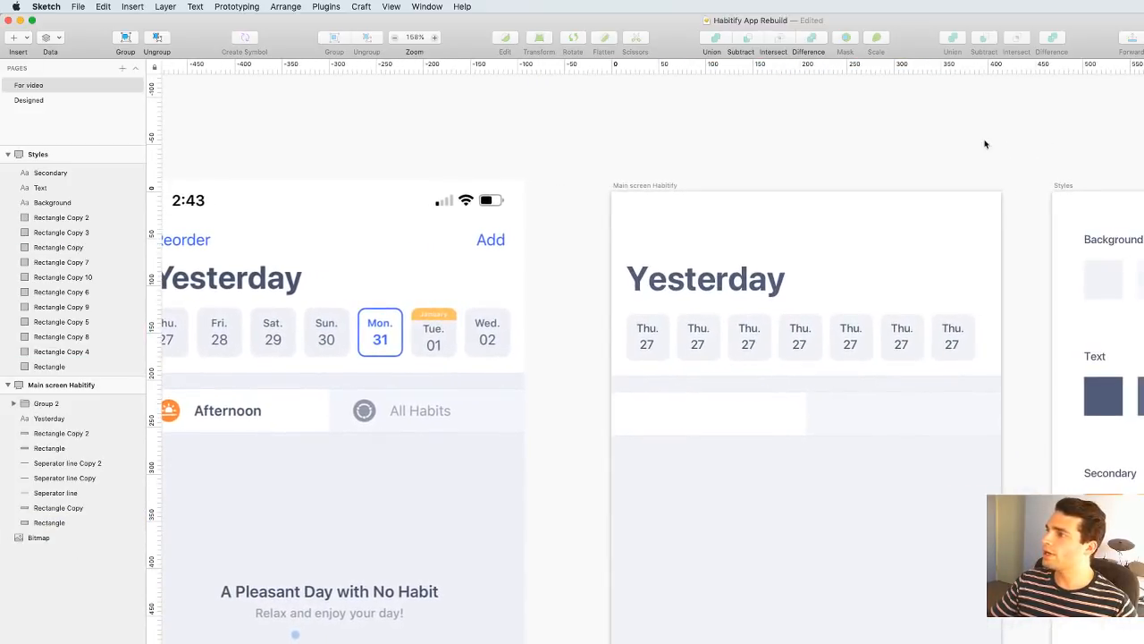
Expand the date row's group and examine its Duplicate control layer and the tile spacing against the reference
{"action": "left_click", "coordinate": [965, 353]}
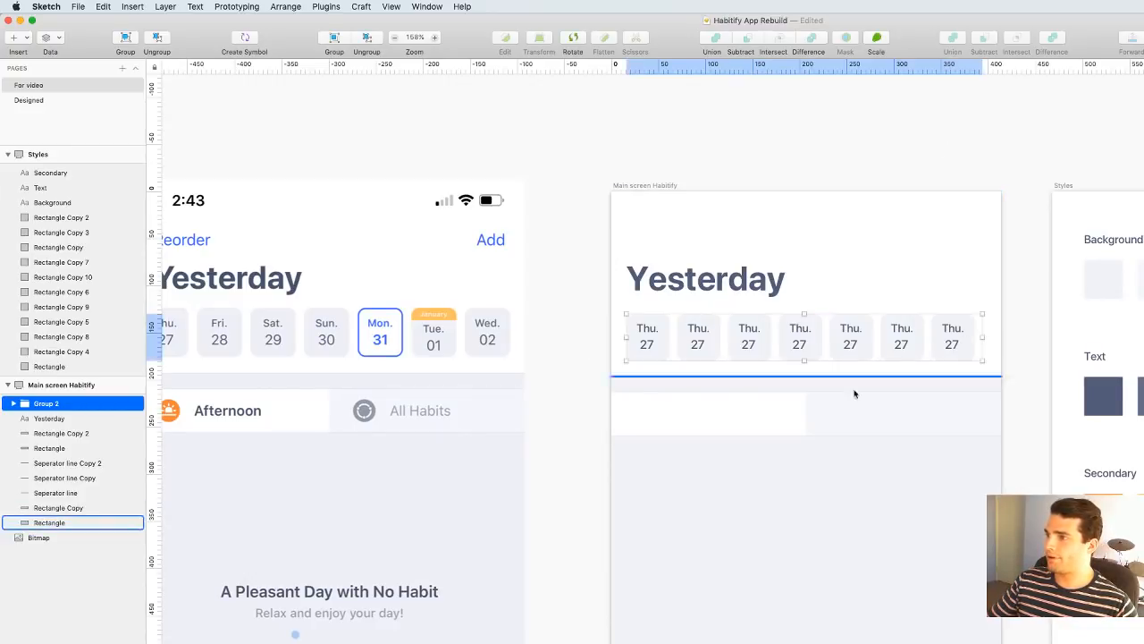
{"action": "left_click", "coordinate": [14, 403]}
{"action": "left_click", "coordinate": [47, 522]}
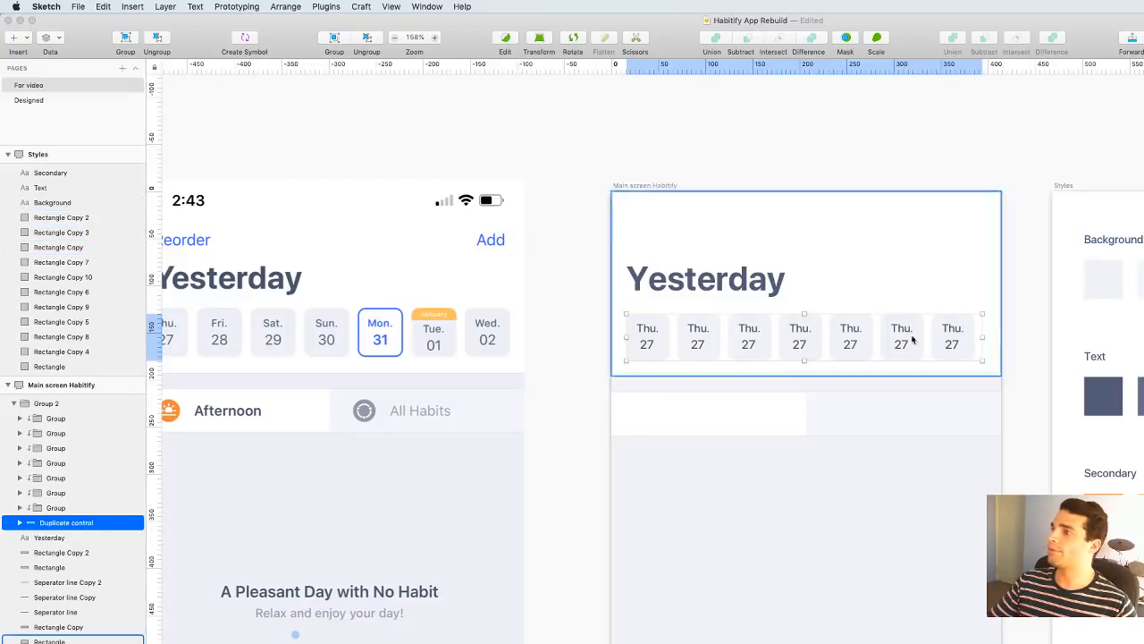
{"action": "left_click", "coordinate": [55, 524]}
{"action": "left_click", "coordinate": [56, 538]}
{"action": "left_click", "coordinate": [52, 523]}
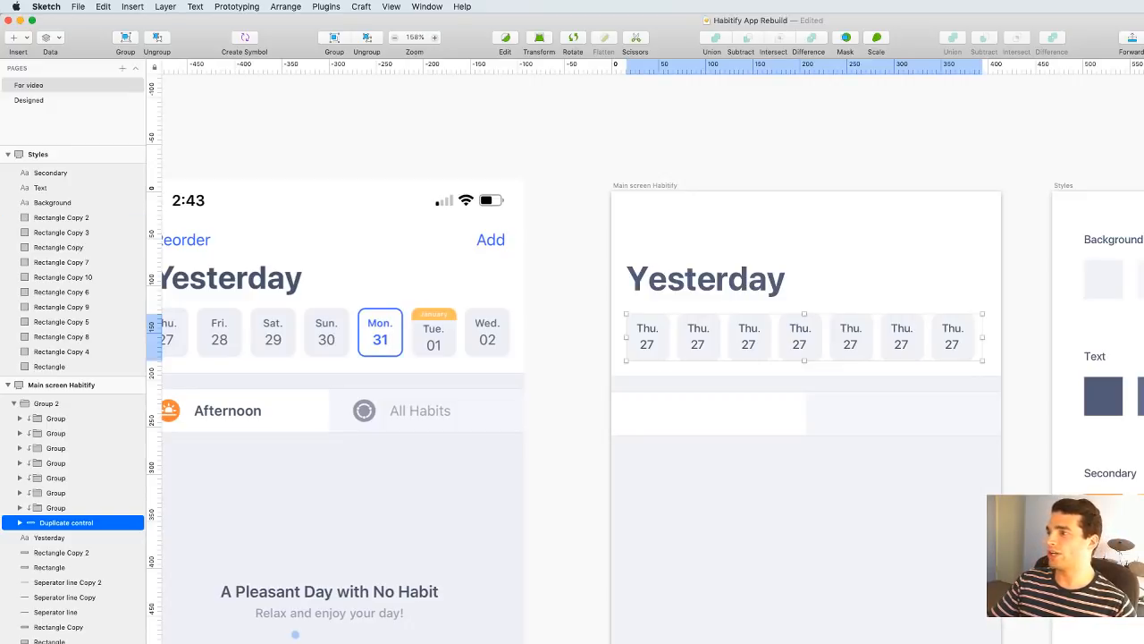
{"action": "left_click", "coordinate": [762, 150]}
{"action": "scroll", "coordinate": [773, 159], "scroll_direction": "left", "scroll_amount": 3}
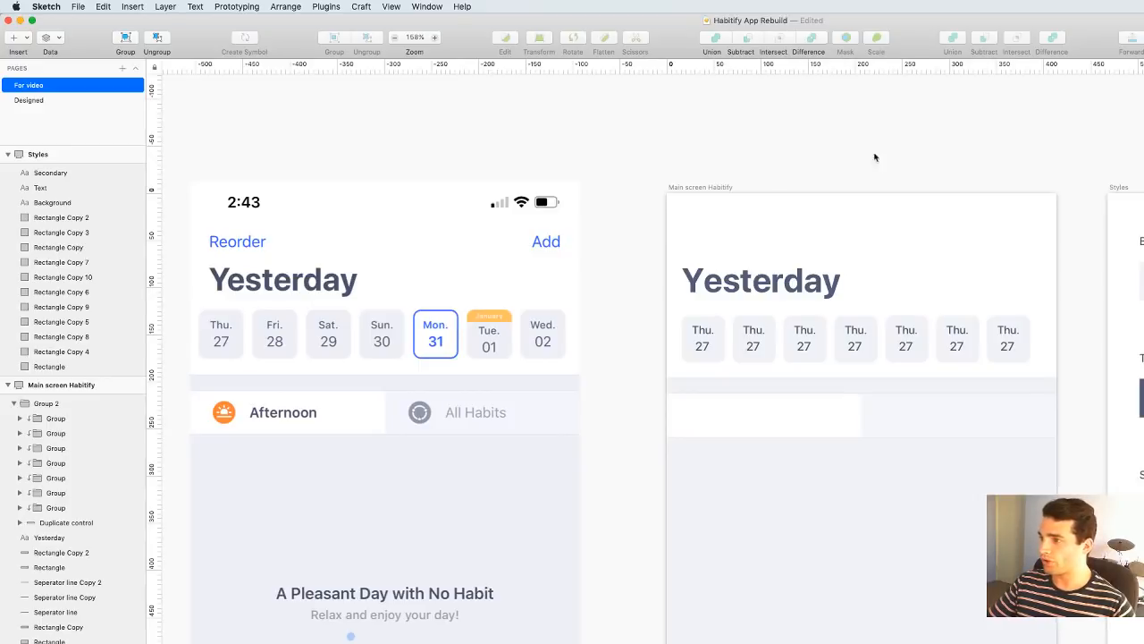
{"action": "scroll", "coordinate": [894, 157], "scroll_direction": "right", "scroll_amount": 2}
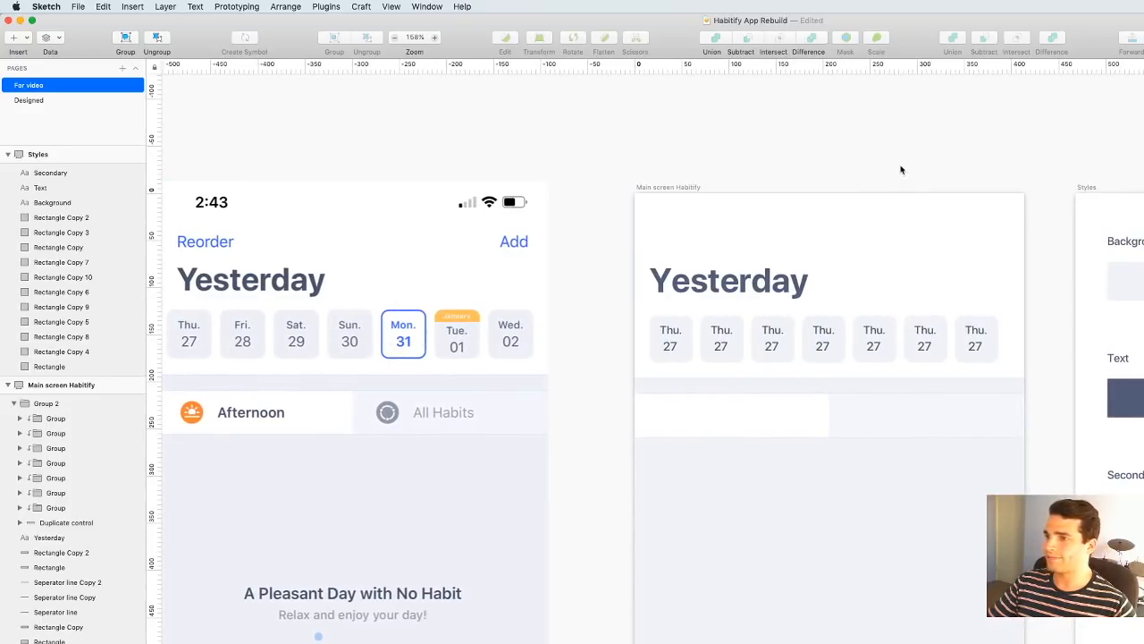
Change the day labels on the second and third date tiles to "Fri." and "Sat."
{"action": "left_click", "coordinate": [722, 331], "text": "super"}
{"action": "double_click", "coordinate": [720, 330]}
{"action": "type", "text": "Fri."}
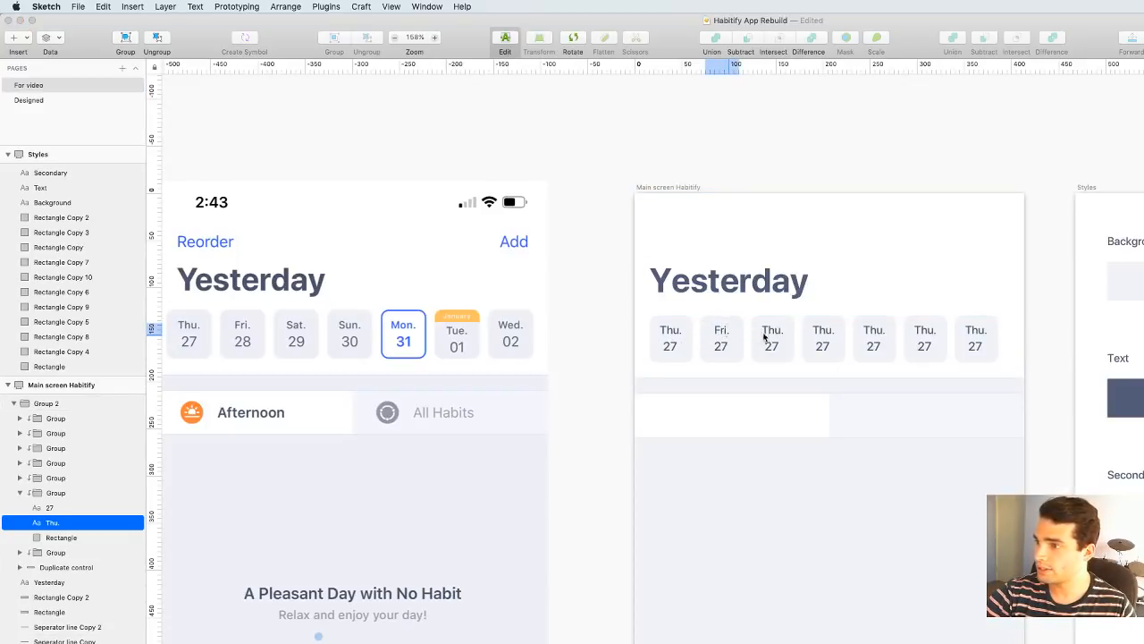
{"action": "left_click", "coordinate": [768, 335], "text": "super"}
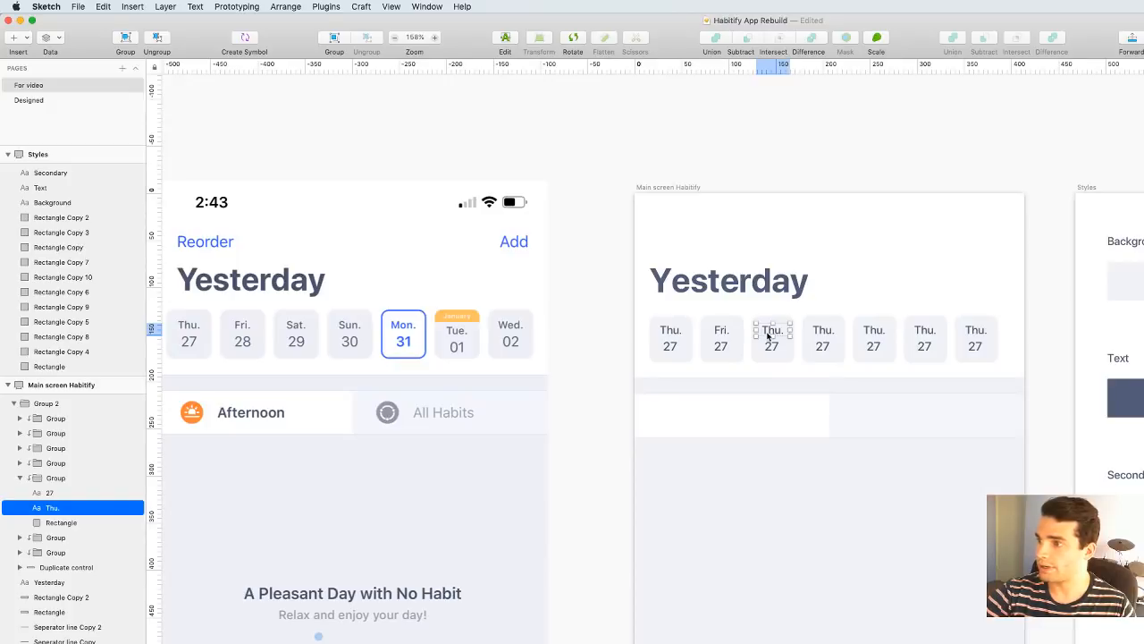
{"action": "double_click", "coordinate": [767, 333]}
{"action": "type", "text": "Sat."}
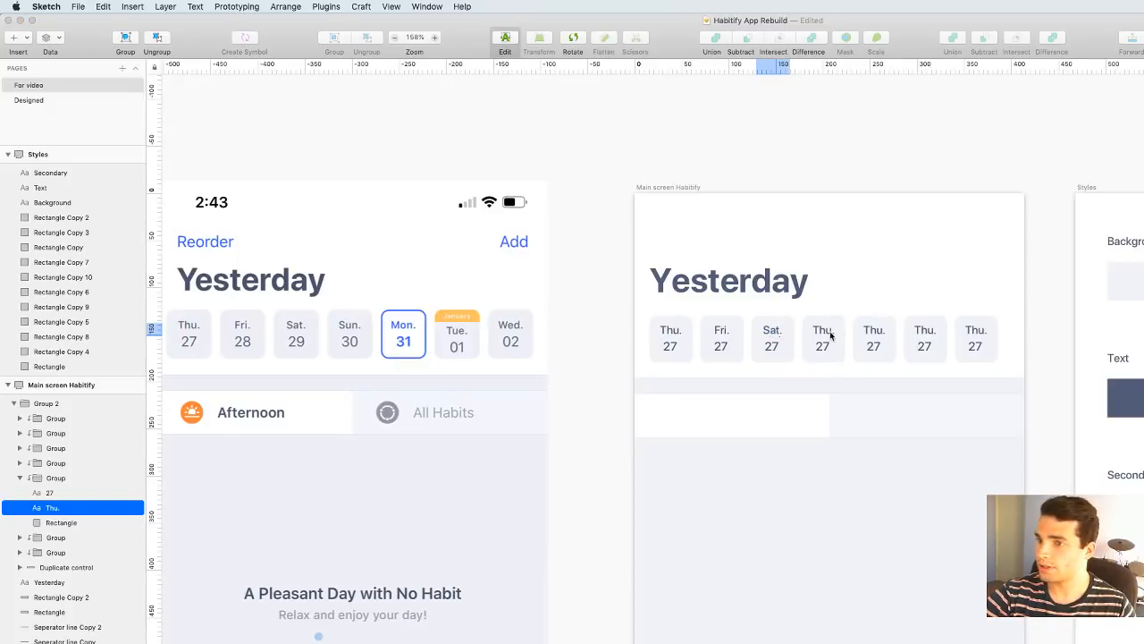
Change the day labels on the fourth and fifth date tiles to "Sun." and "Mon."
{"action": "left_click", "coordinate": [830, 334], "text": "super"}
{"action": "double_click", "coordinate": [823, 333]}
{"action": "type", "text": "Sun"}
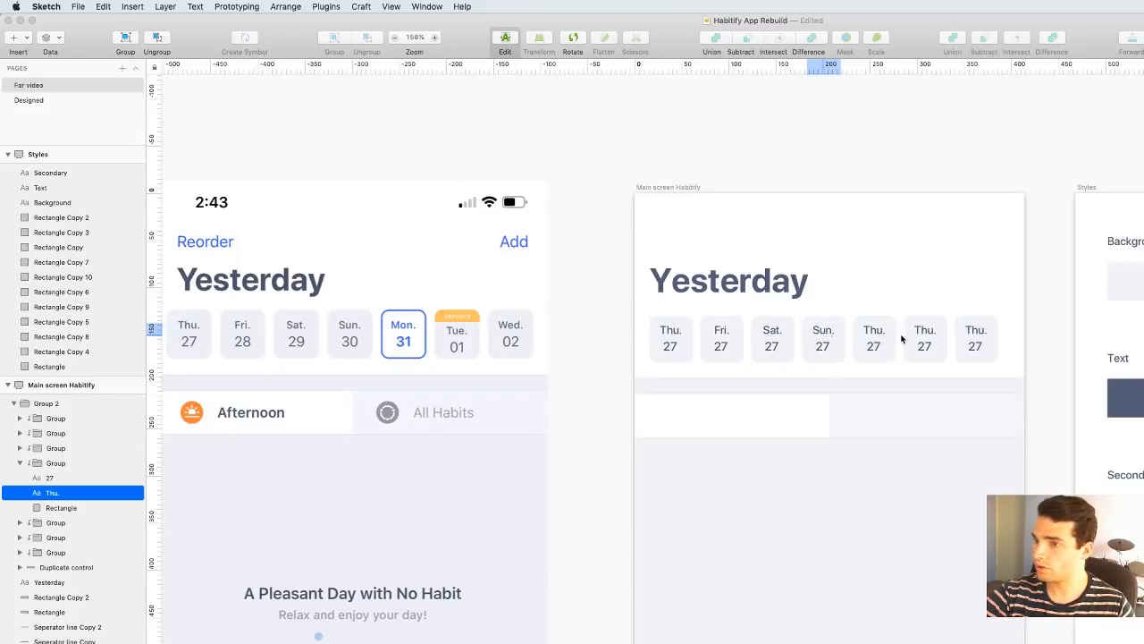
{"action": "left_click", "coordinate": [874, 332], "text": "super"}
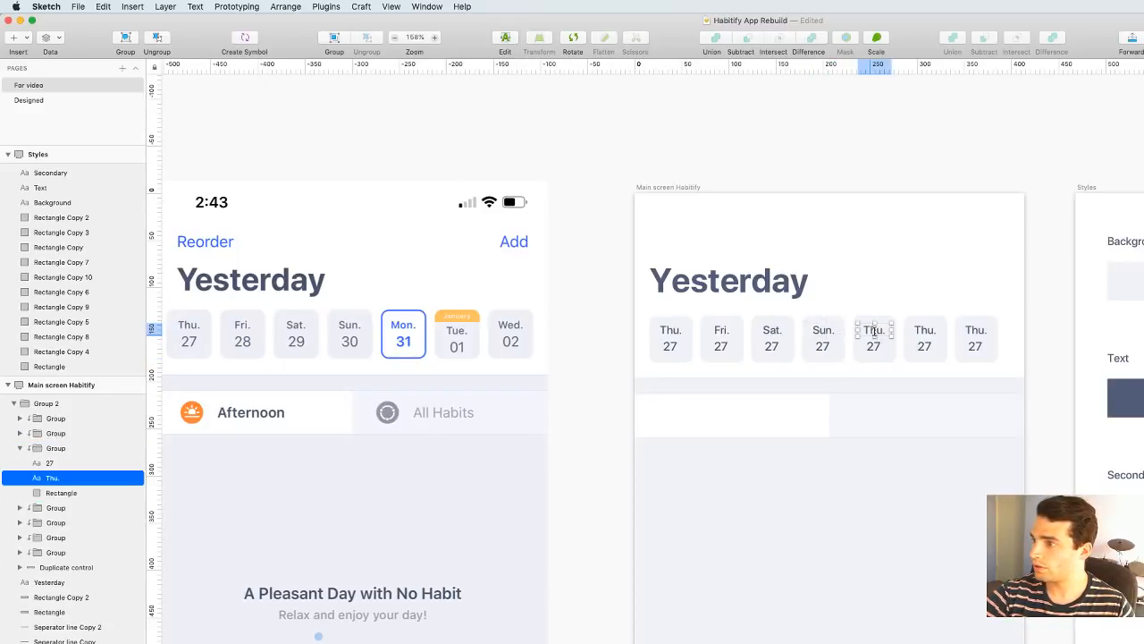
{"action": "double_click", "coordinate": [874, 331]}
{"action": "type", "text": "Mon."}
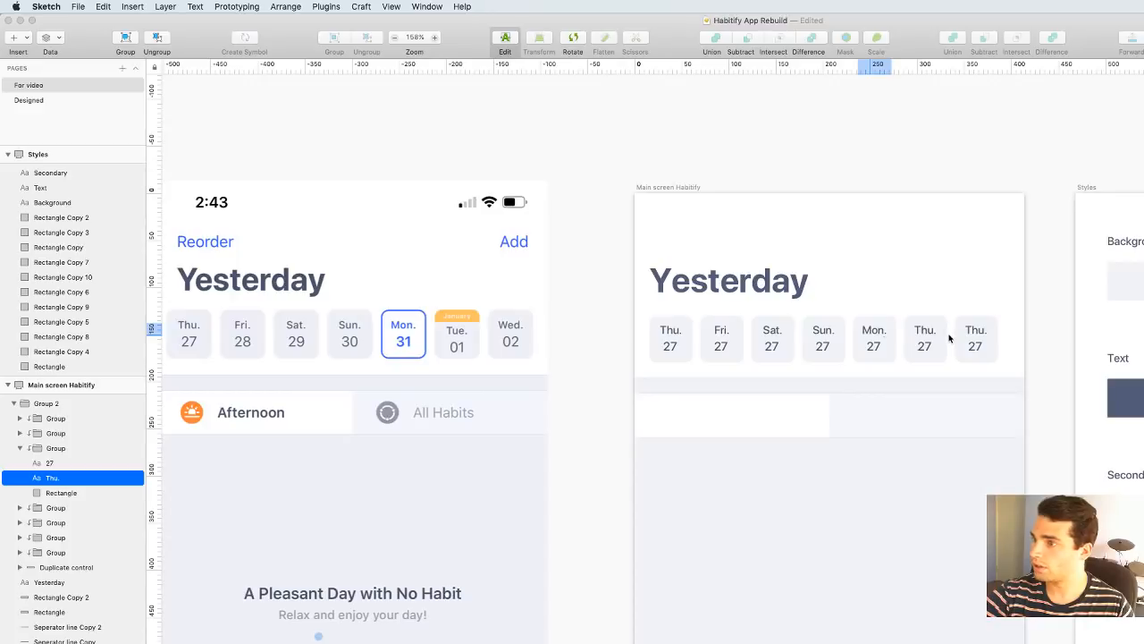
Change the day labels on the sixth and seventh date tiles to "Tue." and "Wed."
{"action": "left_click", "coordinate": [926, 332], "text": "super"}
{"action": "double_click", "coordinate": [926, 331]}
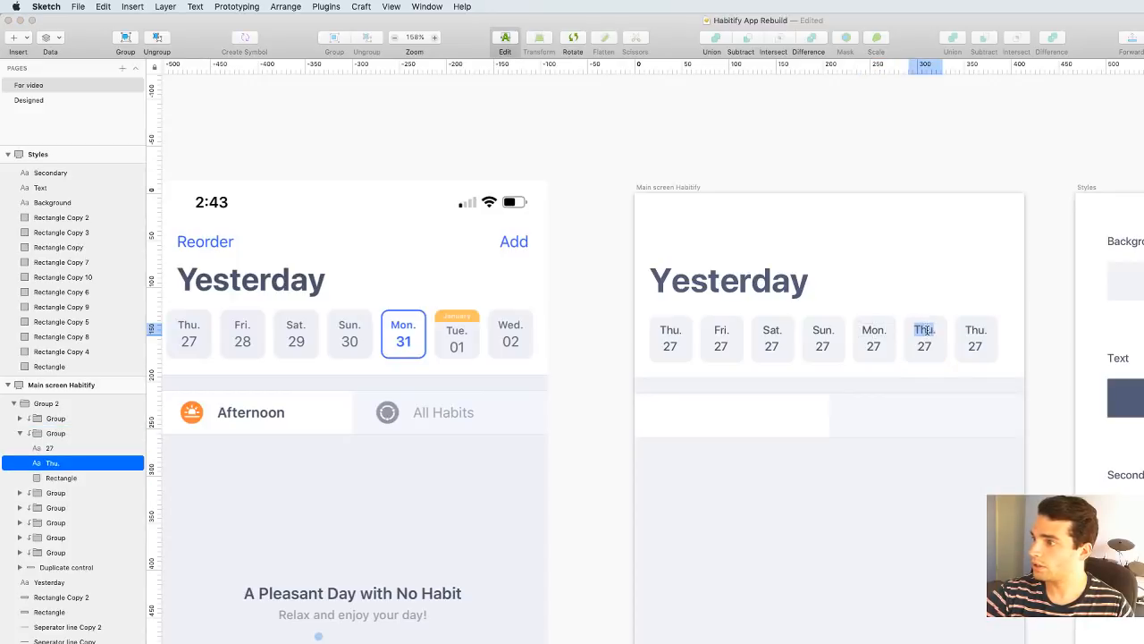
{"action": "type", "text": "Tue"}
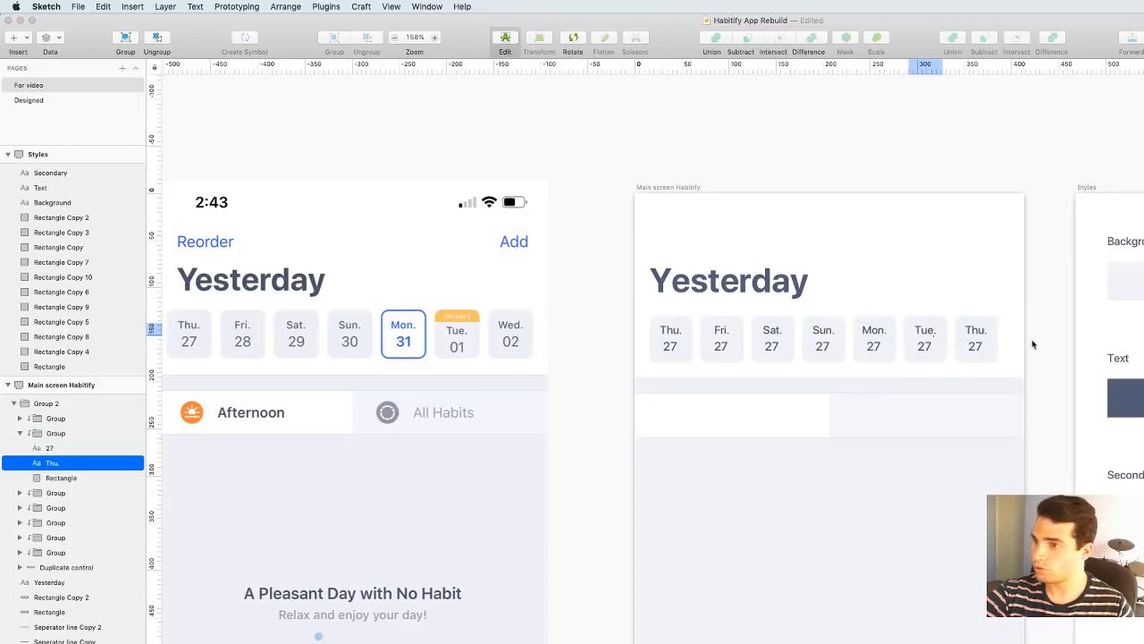
{"action": "left_click", "coordinate": [974, 329], "text": "super"}
{"action": "double_click", "coordinate": [974, 329]}
{"action": "type", "text": "Wed"}
{"action": "key", "text": "Escape"}
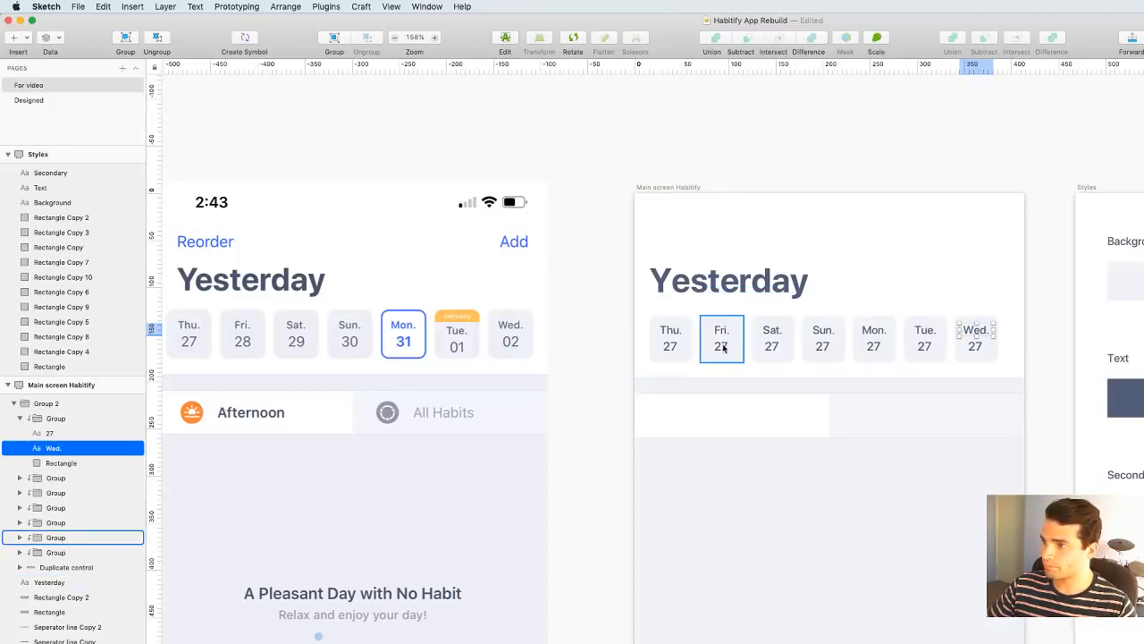
Change the date numbers on the Fri. and Sat. tiles to 28 and 29
{"action": "double_click", "coordinate": [721, 348]}
{"action": "type", "text": "28"}
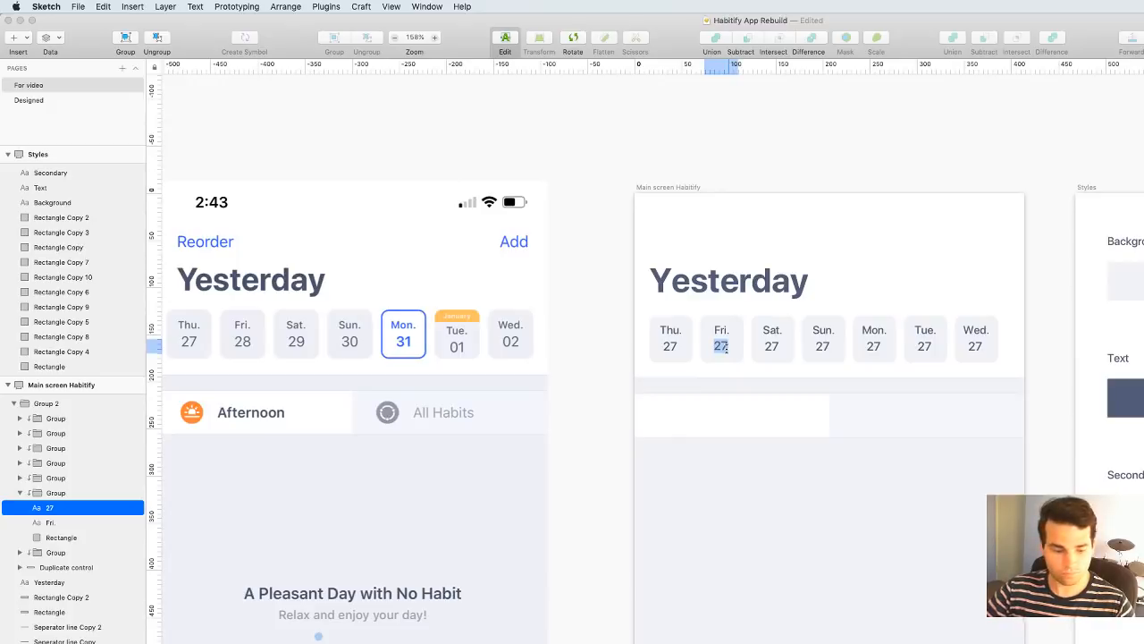
{"action": "left_click", "coordinate": [771, 351]}
{"action": "double_click", "coordinate": [771, 350]}
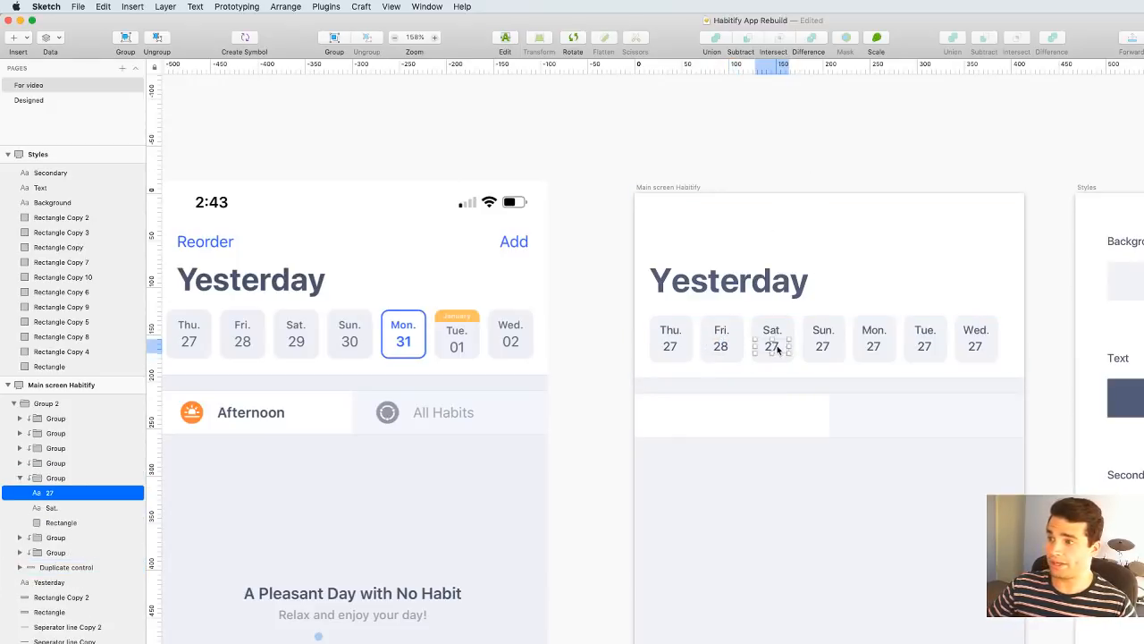
{"action": "double_click", "coordinate": [774, 348]}
{"action": "type", "text": "29"}
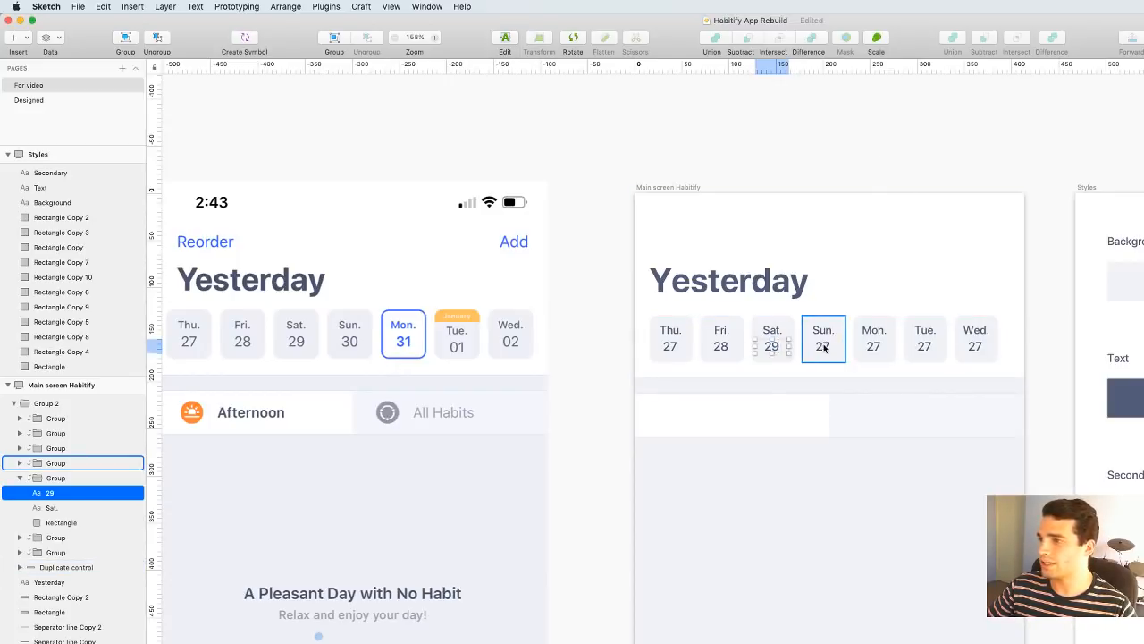
Change the date numbers on the Sun. and Mon. tiles to 30 and 31
{"action": "left_click", "coordinate": [823, 348]}
{"action": "double_click", "coordinate": [823, 348]}
{"action": "double_click", "coordinate": [823, 348]}
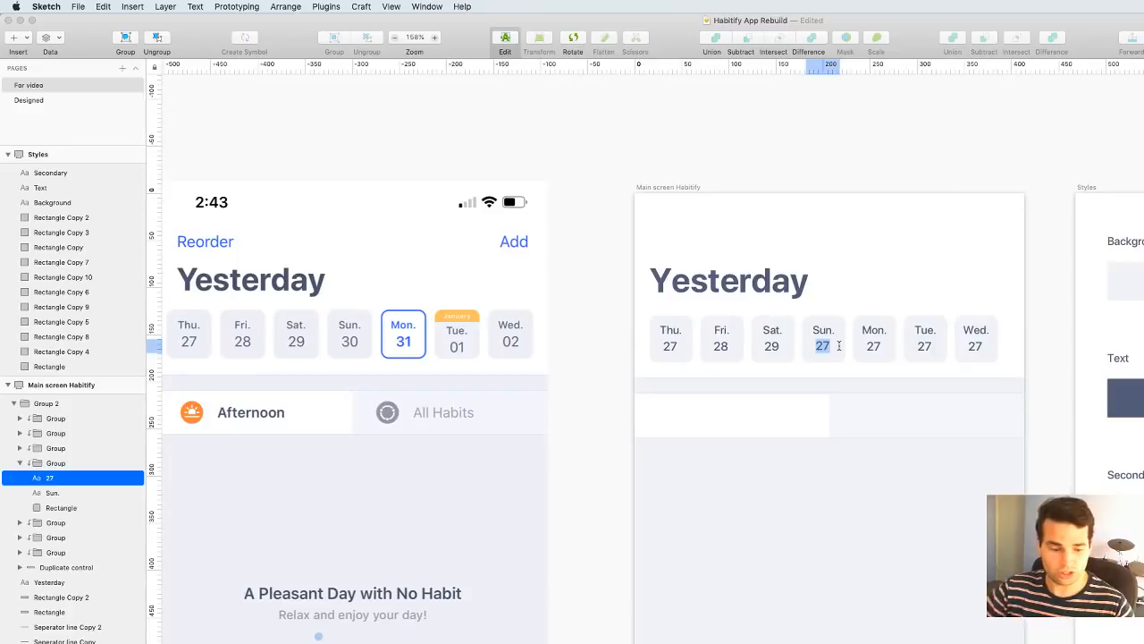
{"action": "type", "text": "30"}
{"action": "left_click", "coordinate": [871, 352]}
{"action": "double_click", "coordinate": [871, 349]}
{"action": "double_click", "coordinate": [871, 349]}
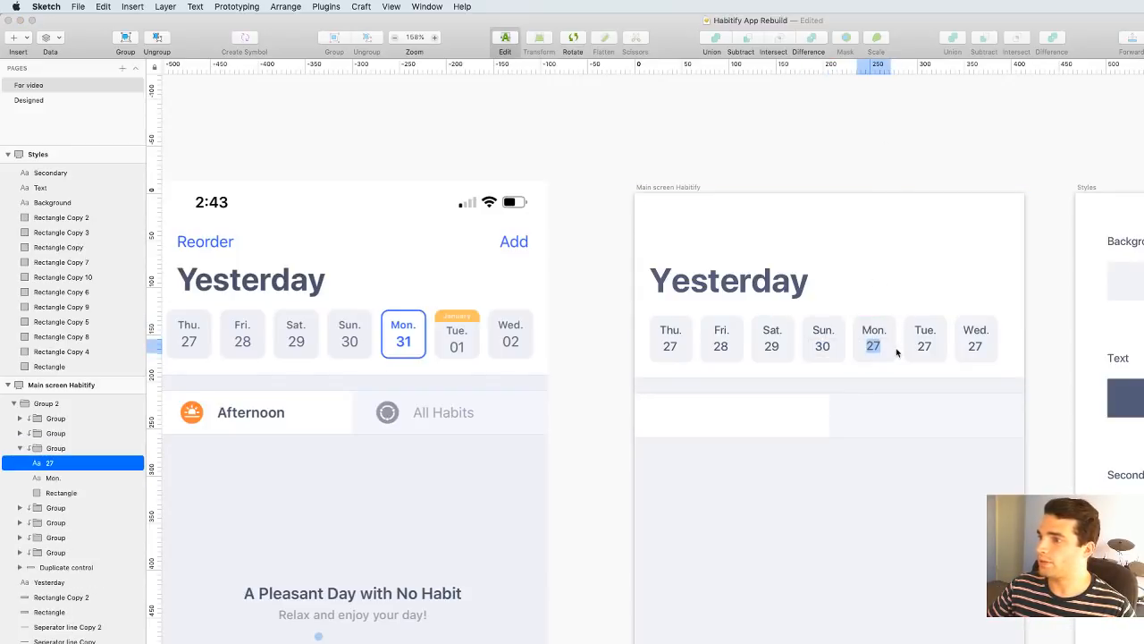
{"action": "type", "text": "31"}
Change the date numbers on the Tue. and Wed. tiles to 01 and 02
{"action": "left_click", "coordinate": [924, 350]}
{"action": "double_click", "coordinate": [926, 350]}
{"action": "key", "text": "Return"}
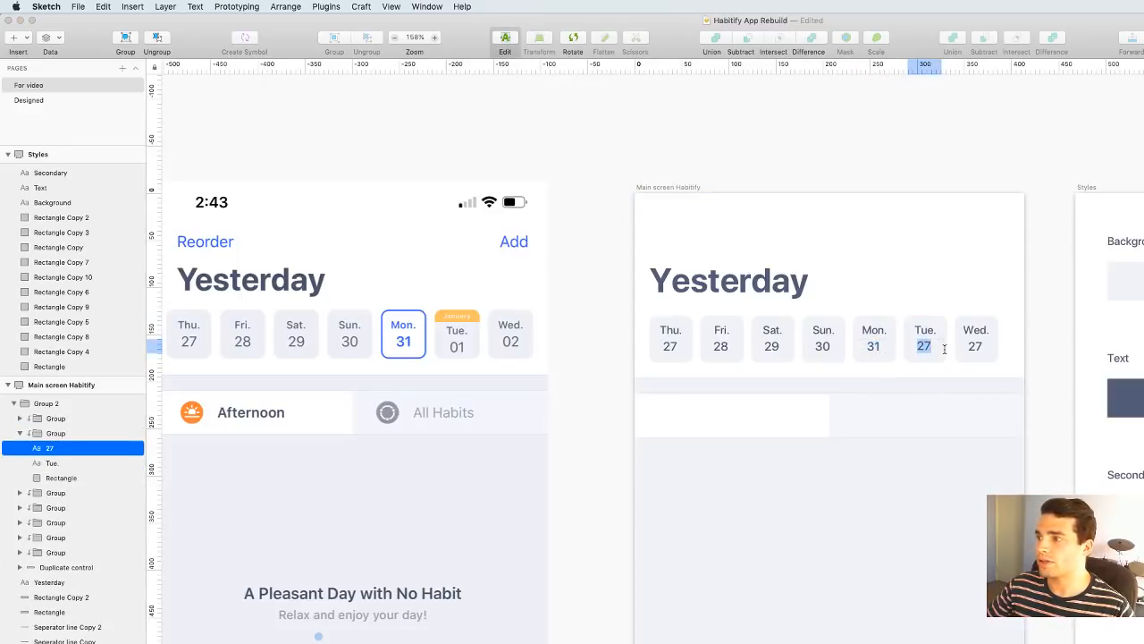
{"action": "type", "text": "01"}
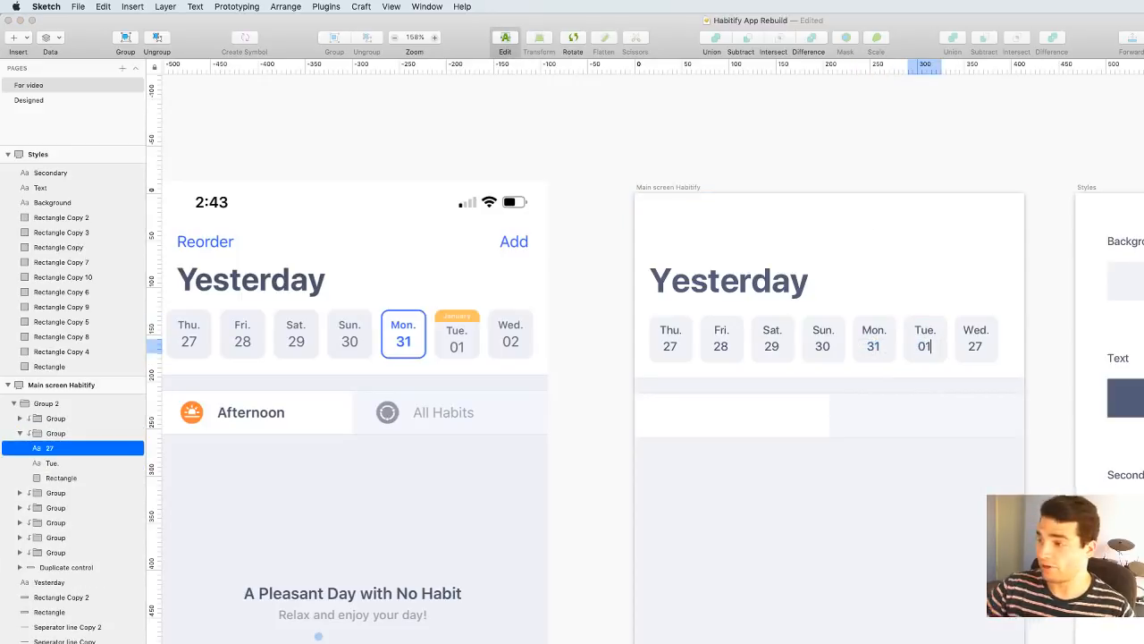
{"action": "key", "text": "Escape"}
{"action": "left_click", "coordinate": [976, 346]}
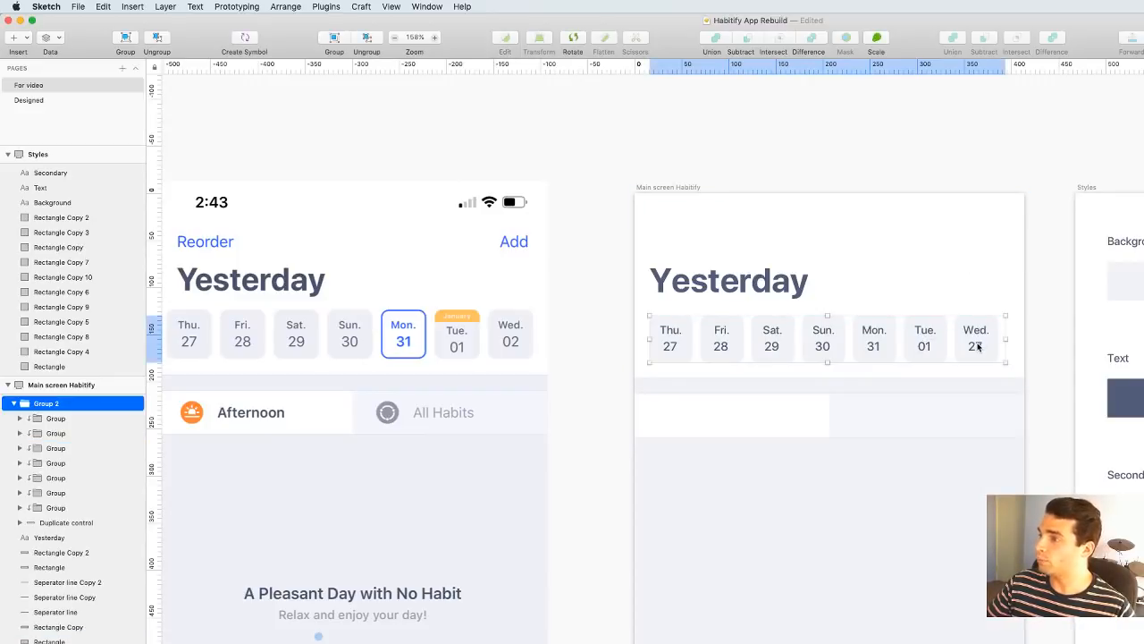
{"action": "double_click", "coordinate": [976, 350]}
{"action": "double_click", "coordinate": [976, 349]}
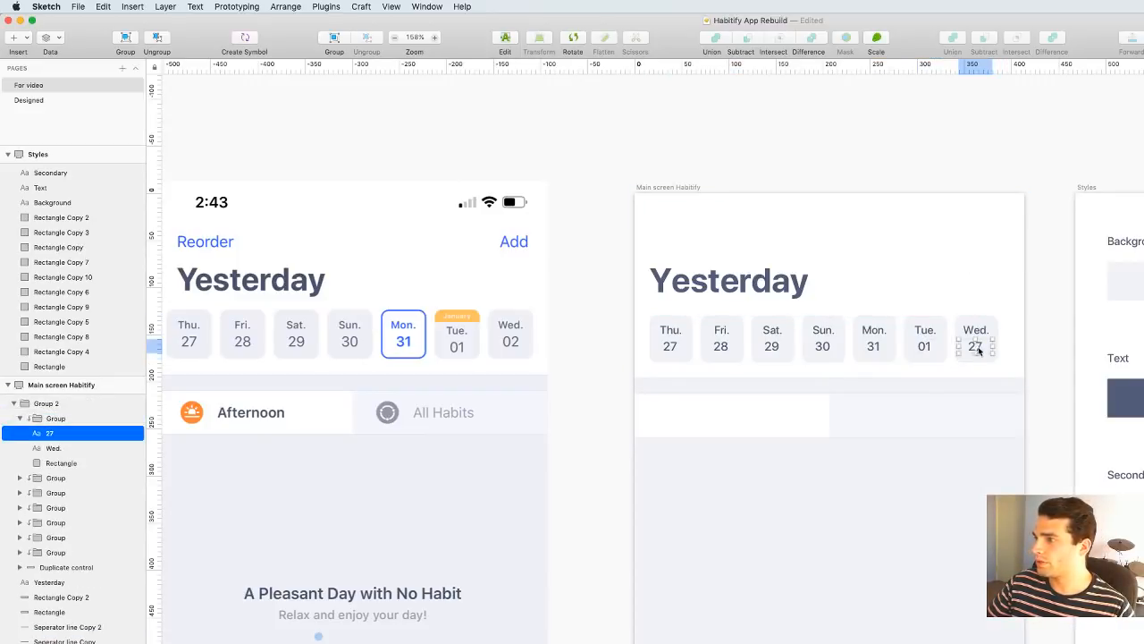
{"action": "key", "text": "Return"}
{"action": "type", "text": "02"}
{"action": "key", "text": "Escape"}
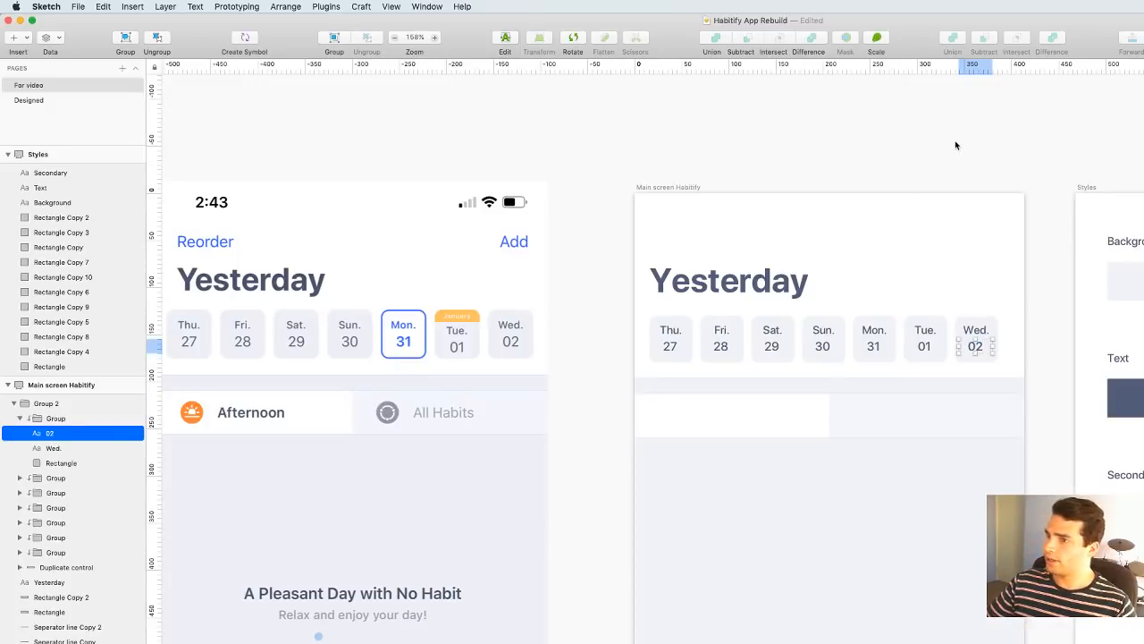
{"action": "left_click", "coordinate": [955, 144]}
Change the fill of the Mon. 31 tile's background rectangle to white
{"action": "scroll", "coordinate": [1073, 152], "scroll_direction": "up", "scroll_amount": 2}
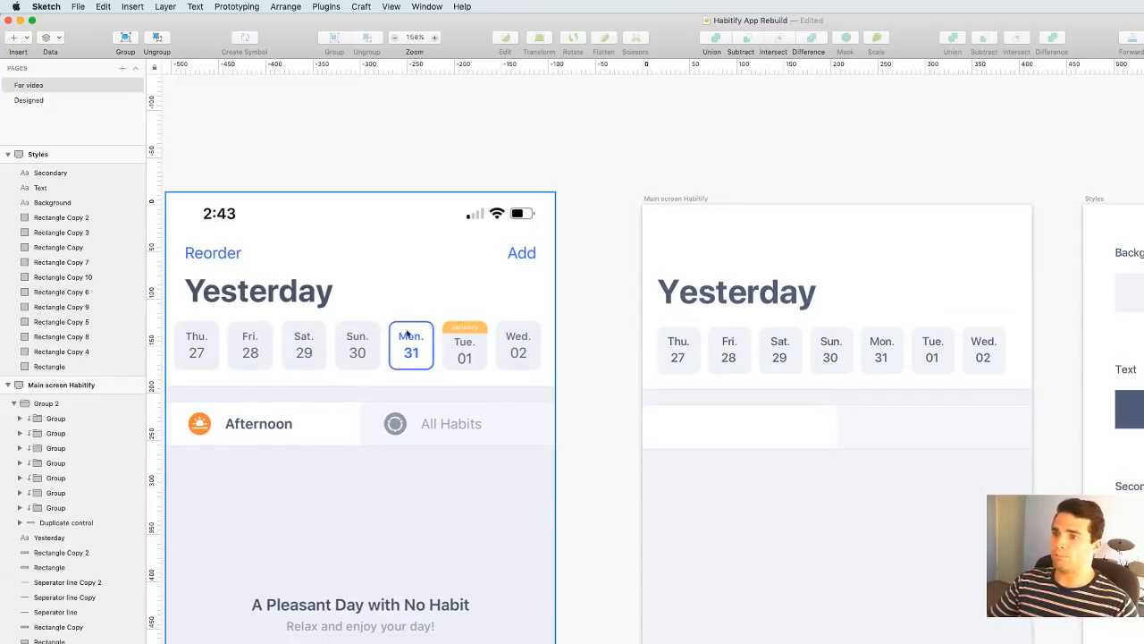
{"action": "left_click", "coordinate": [889, 340], "text": "super"}
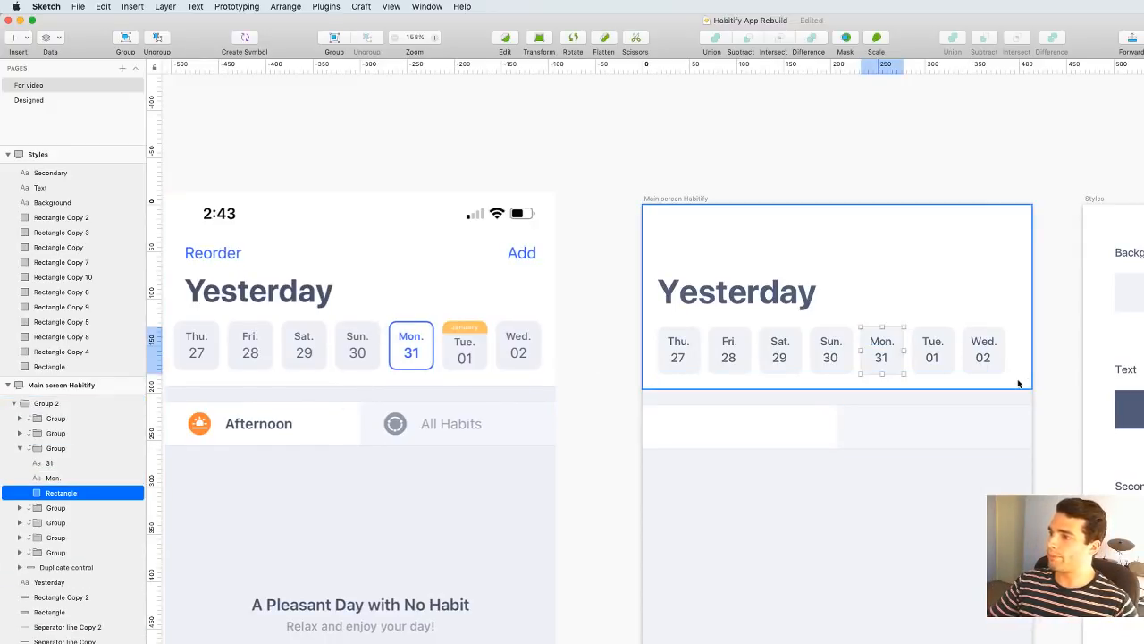
{"action": "left_click", "coordinate": [807, 148]}
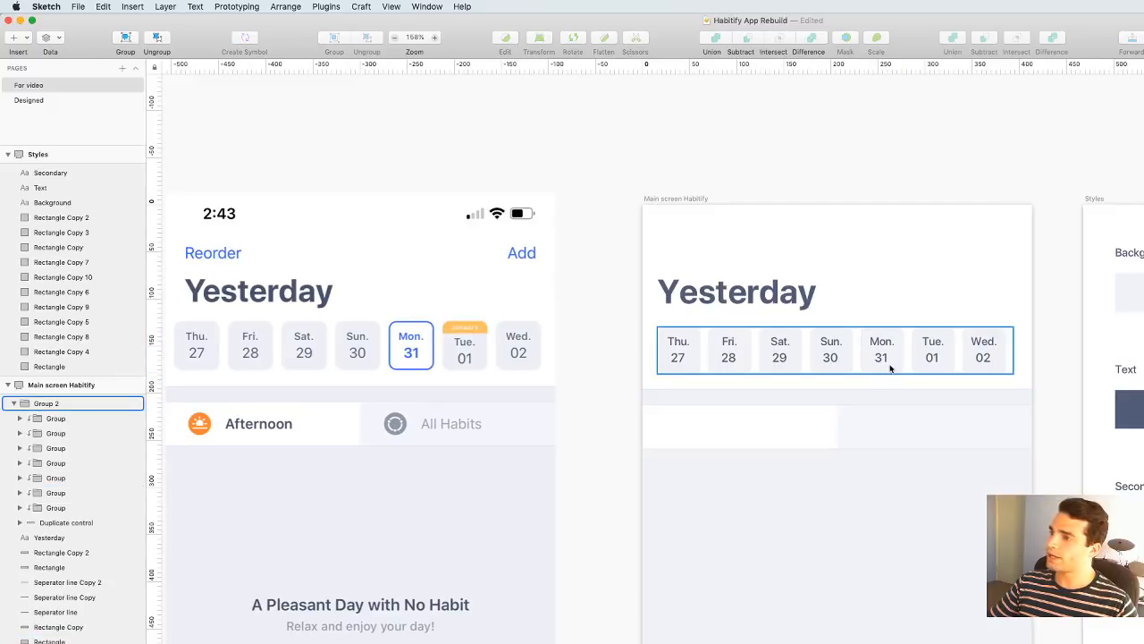
{"action": "mouse_move", "coordinate": [883, 347]}
{"action": "left_mouse_down"}
{"action": "mouse_move", "coordinate": [832, 380]}
{"action": "mouse_move", "coordinate": [886, 375]}
{"action": "mouse_move", "coordinate": [853, 334]}
{"action": "mouse_move", "coordinate": [868, 357]}
{"action": "left_mouse_up"}
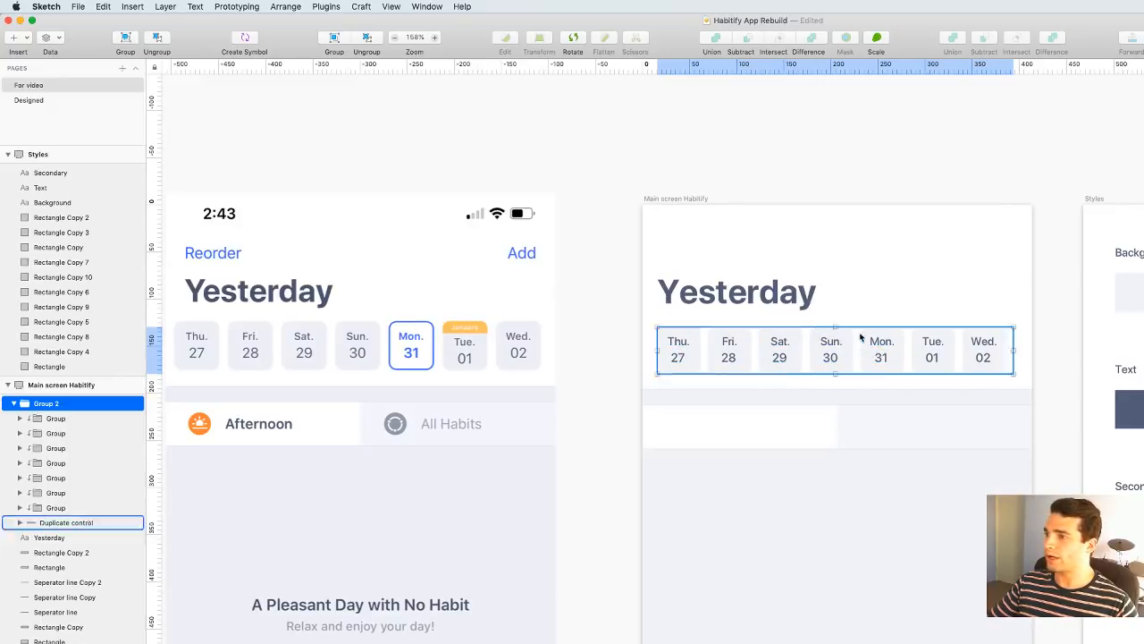
{"action": "left_click", "coordinate": [892, 334], "text": "super"}
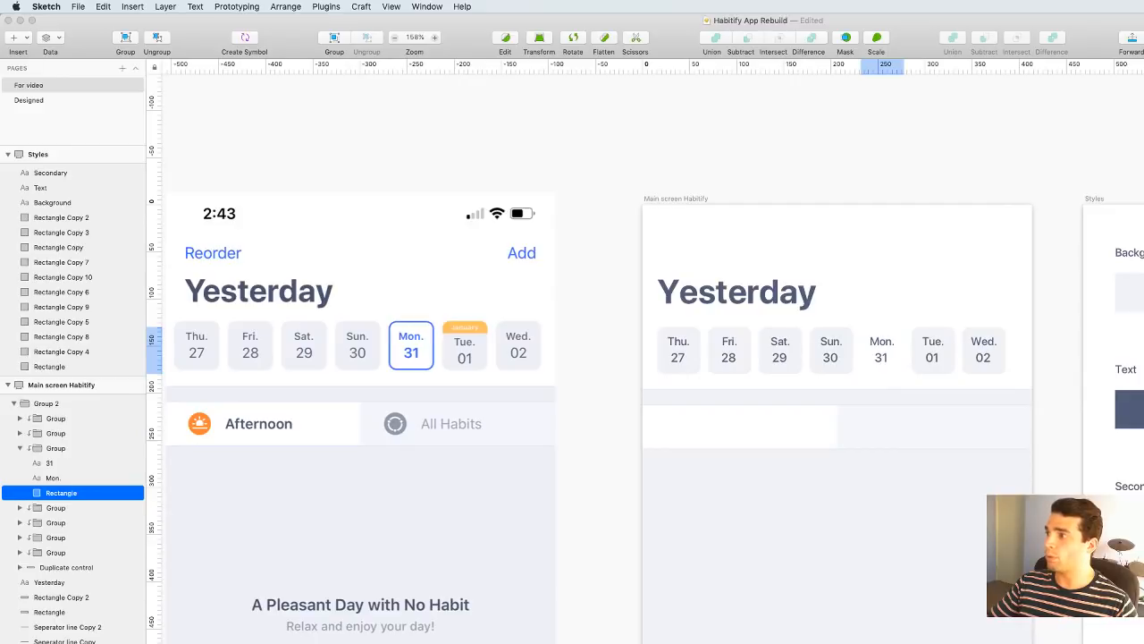
{"action": "key", "text": "Escape"}
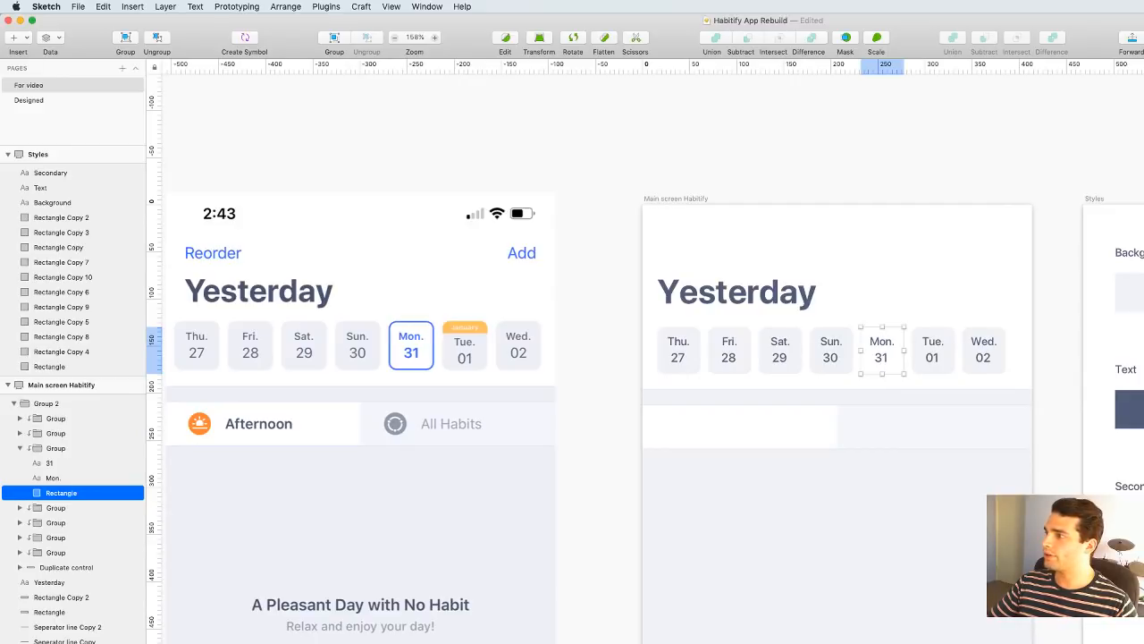
Add a blue border to the Mon. 31 tile's rectangle and adjust its thickness to match the reference's selected day
{"action": "key", "text": "b"}
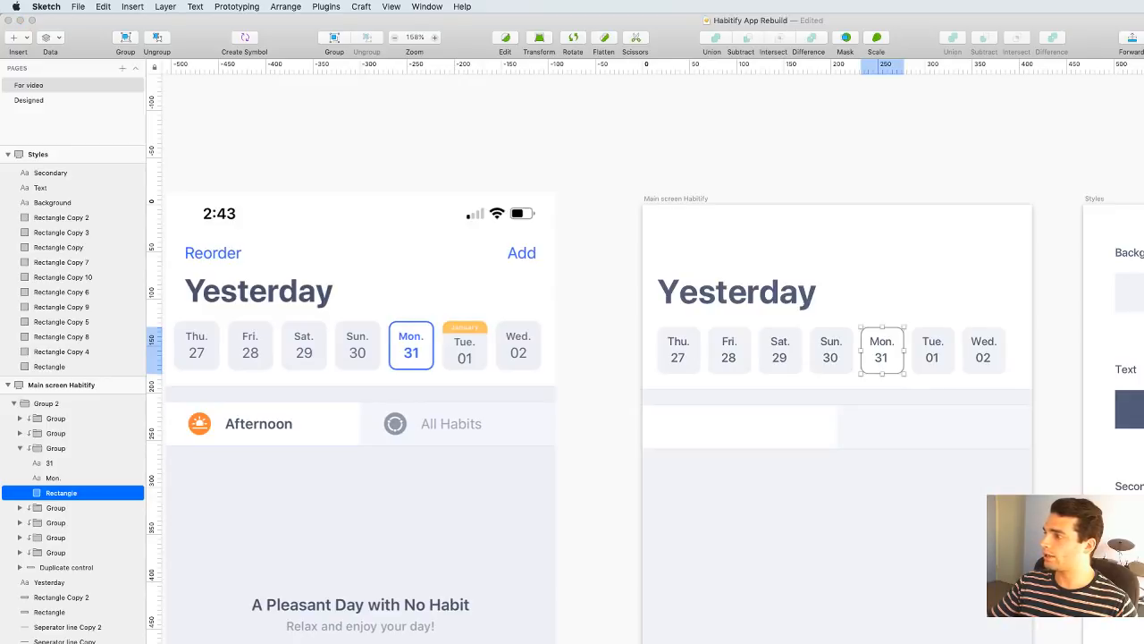
{"action": "left_click", "coordinate": [1143, 349]}
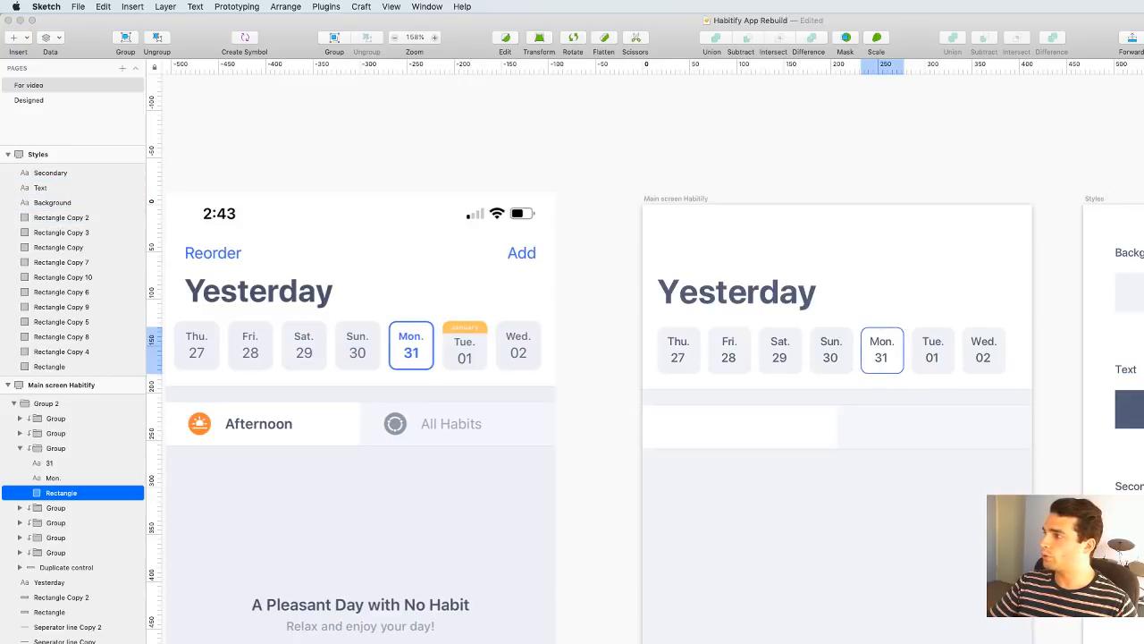
{"action": "key", "text": "Up"}
{"action": "key", "text": "Up"}
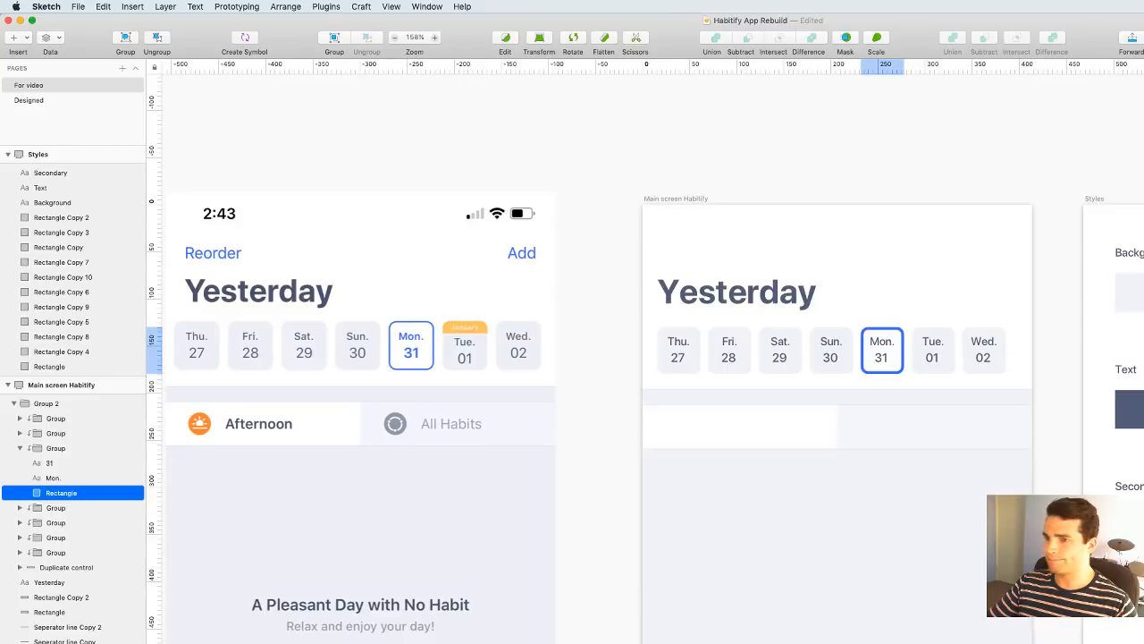
{"action": "key", "text": "Down"}
{"action": "key", "text": "Down"}
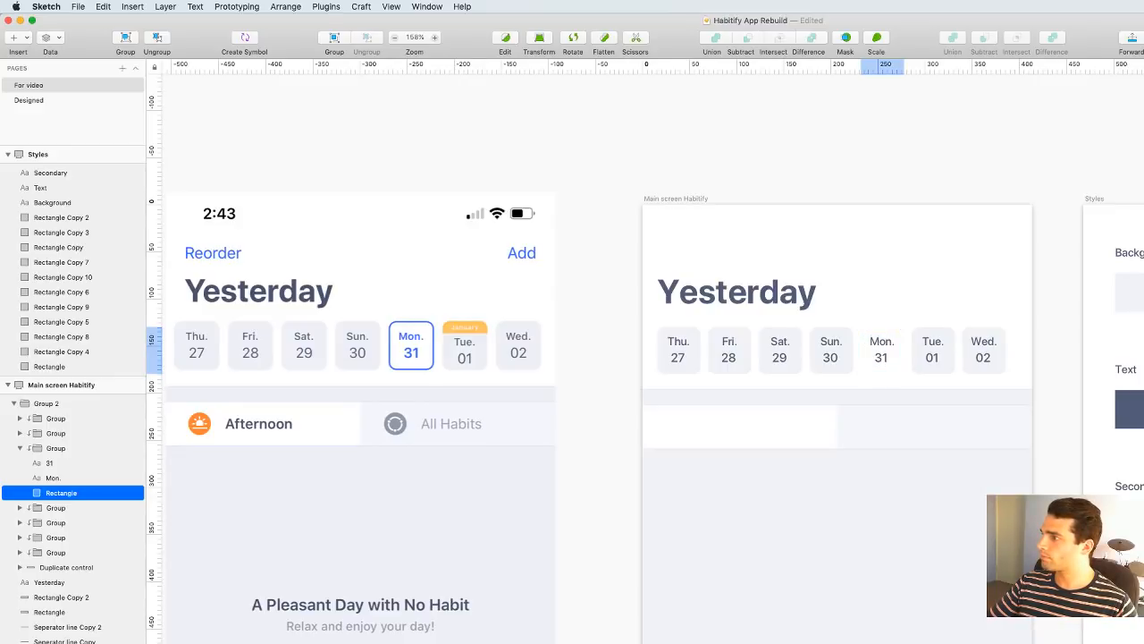
{"action": "key", "text": "Up"}
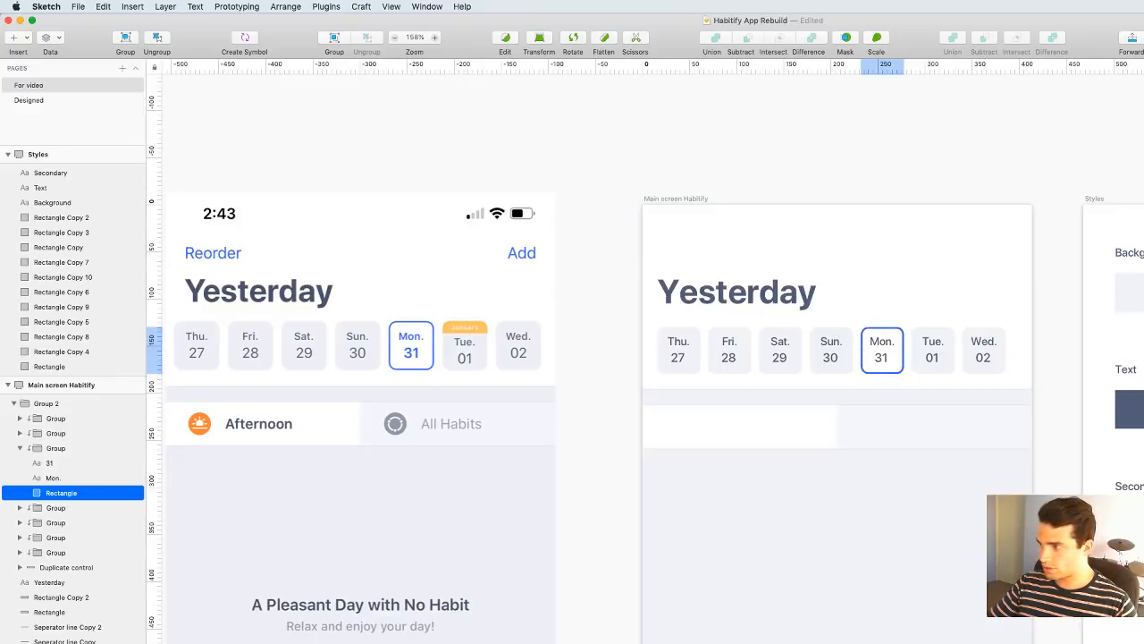
{"action": "left_click", "coordinate": [886, 174]}
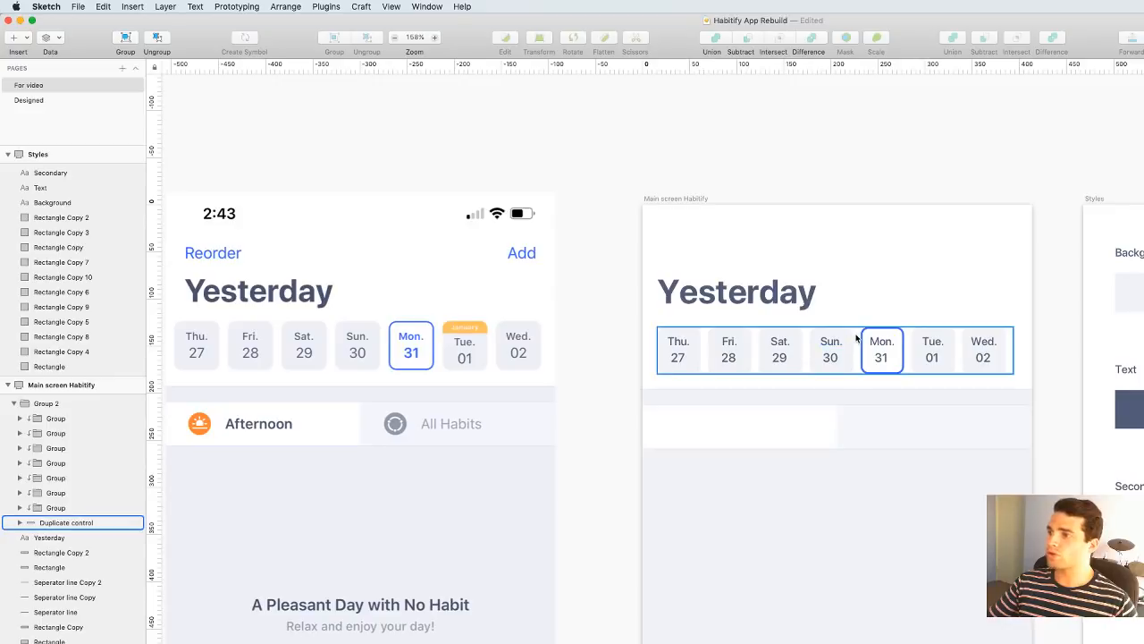
Try moving the Sun. 30 tile's background rectangle up past the date row's upper edge, and undo the move
{"action": "scroll", "coordinate": [856, 337], "scroll_direction": "up", "scroll_amount": 10}
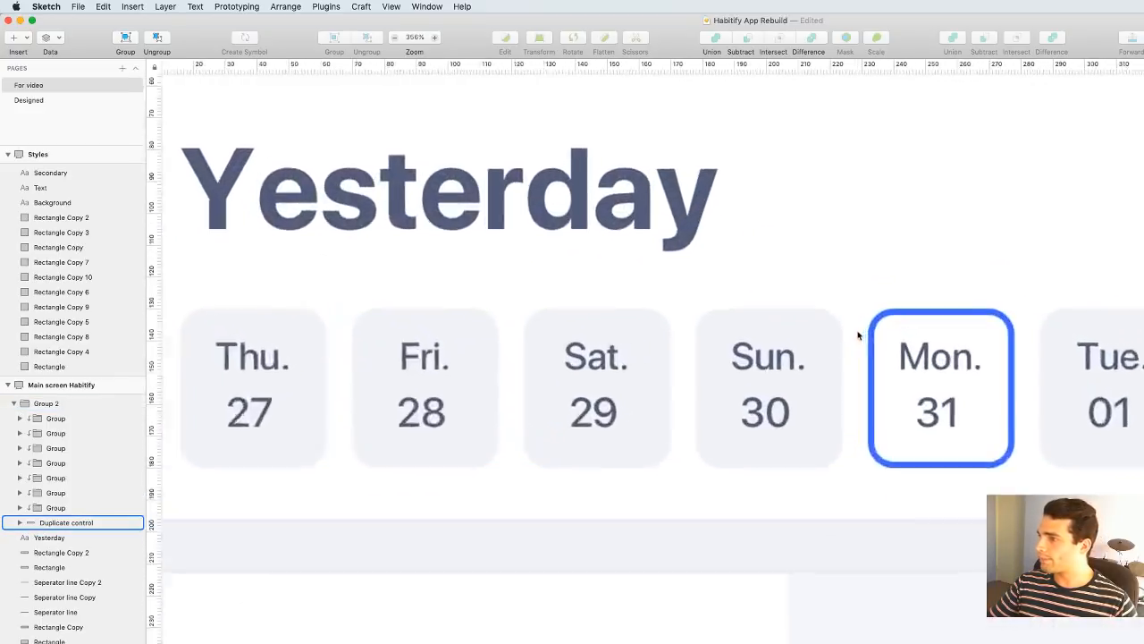
{"action": "scroll", "coordinate": [860, 333], "scroll_direction": "up", "scroll_amount": 3}
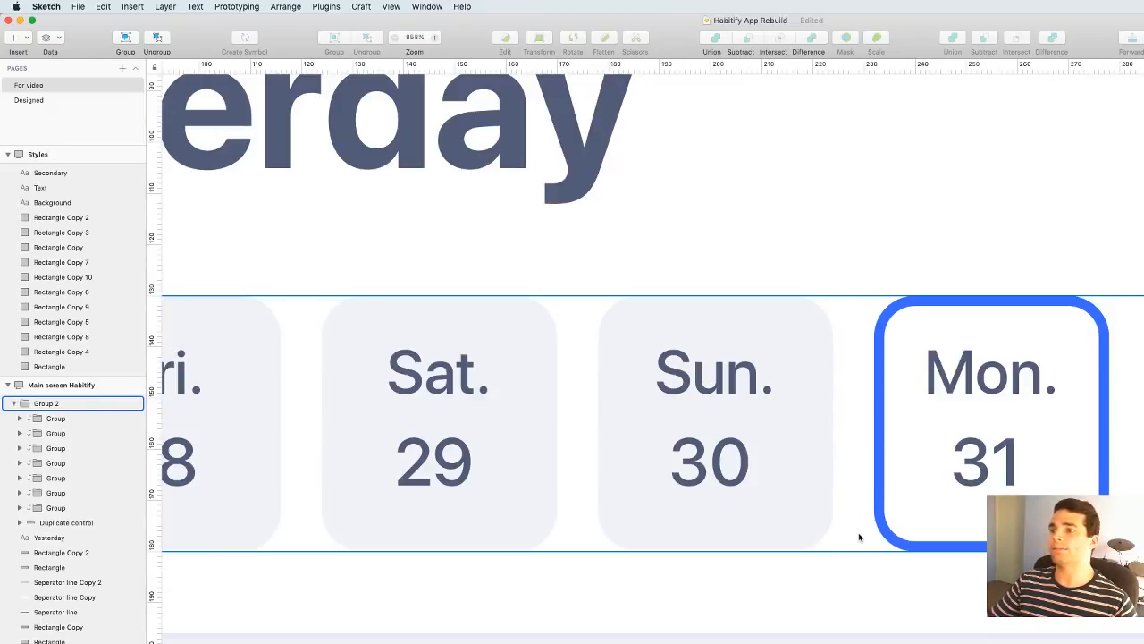
{"action": "left_click_drag", "start_coordinate": [811, 352], "coordinate": [810, 274]}
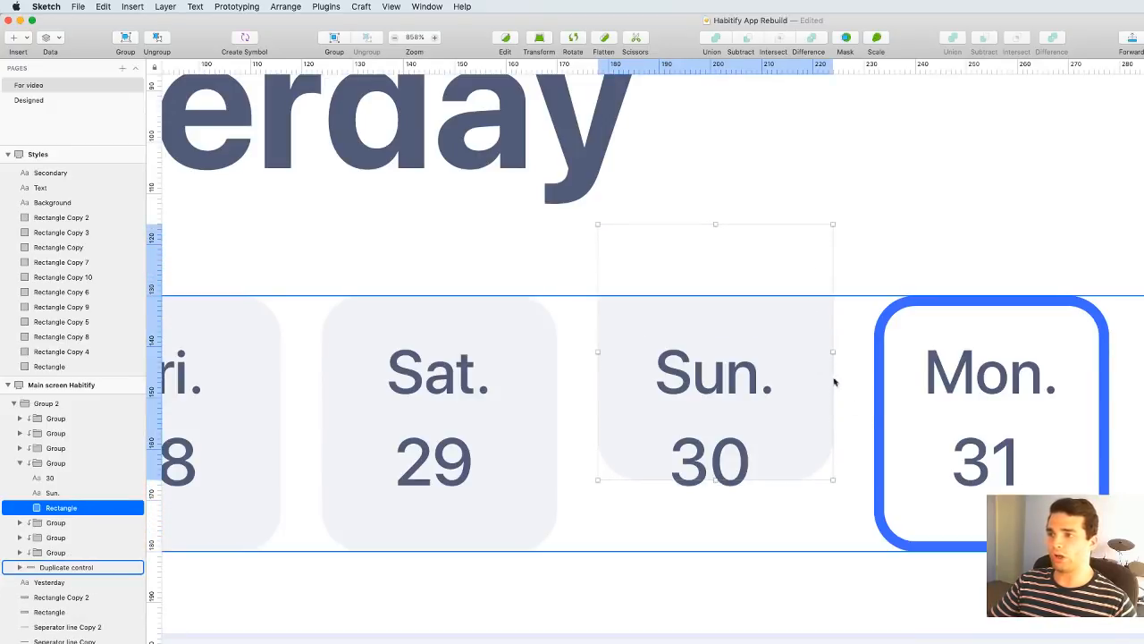
{"action": "key", "text": "super+z"}
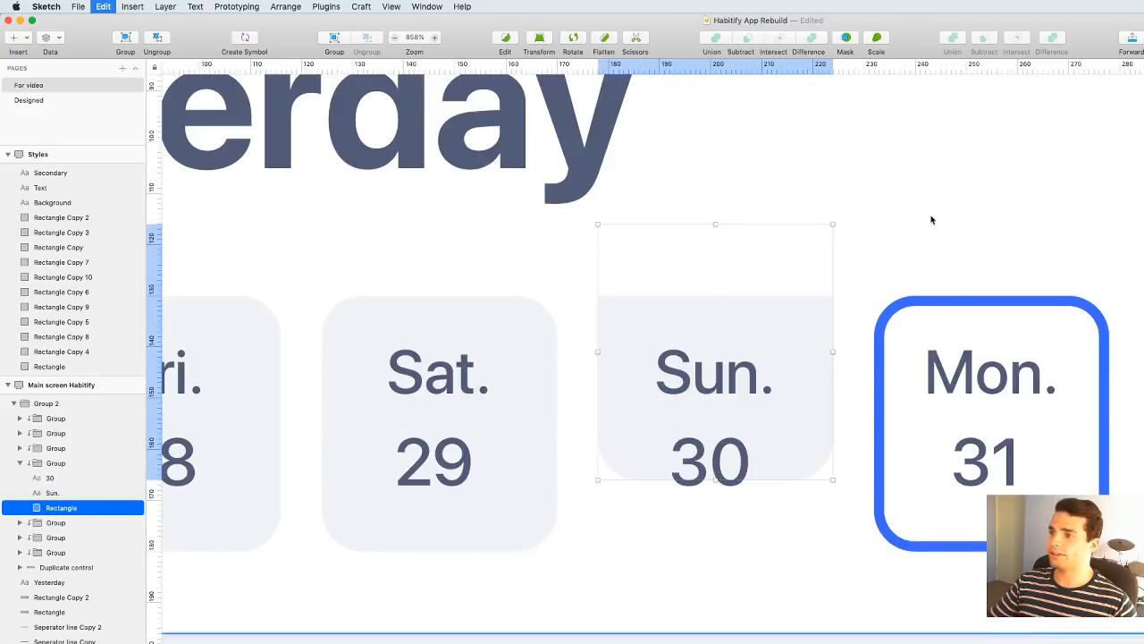
{"action": "left_click", "coordinate": [932, 220]}
{"action": "scroll", "coordinate": [933, 221], "scroll_direction": "down", "scroll_amount": 5}
{"action": "scroll", "coordinate": [935, 268], "scroll_direction": "down", "scroll_amount": 5}
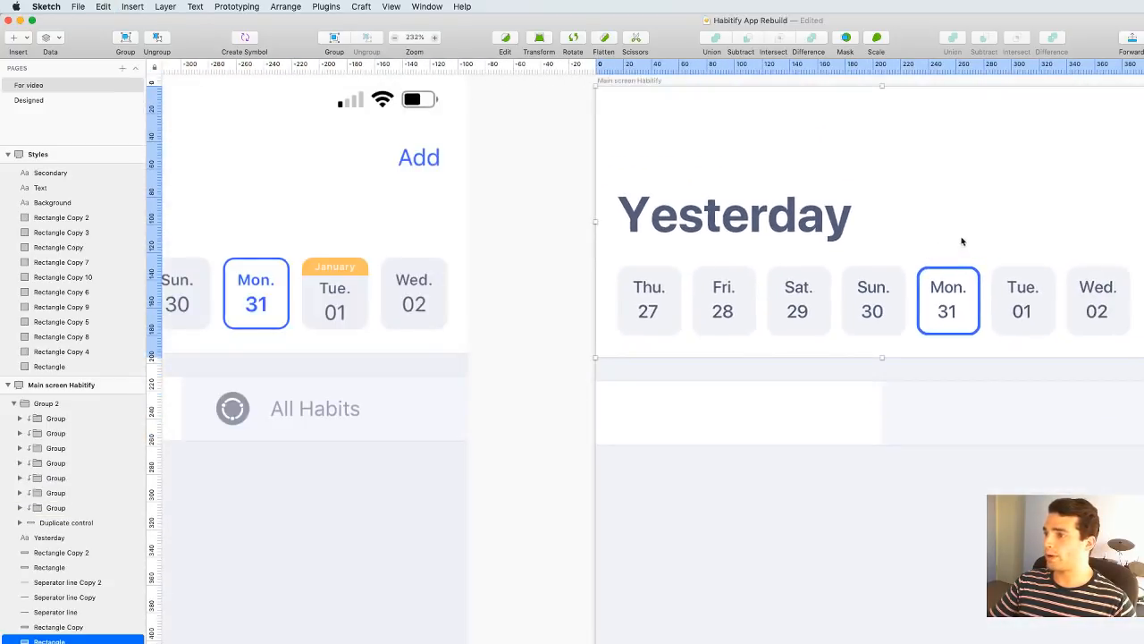
Delete the Duplicate control layer from the date row's group so its tiles are no longer masked
{"action": "left_click", "coordinate": [919, 327]}
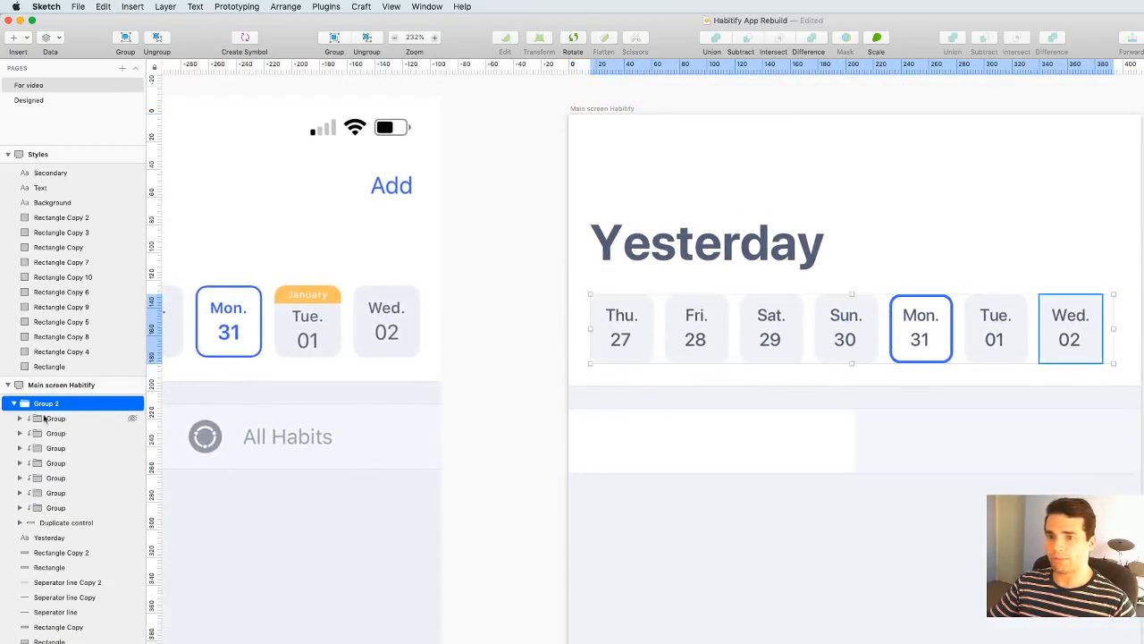
{"action": "right_click", "coordinate": [65, 522]}
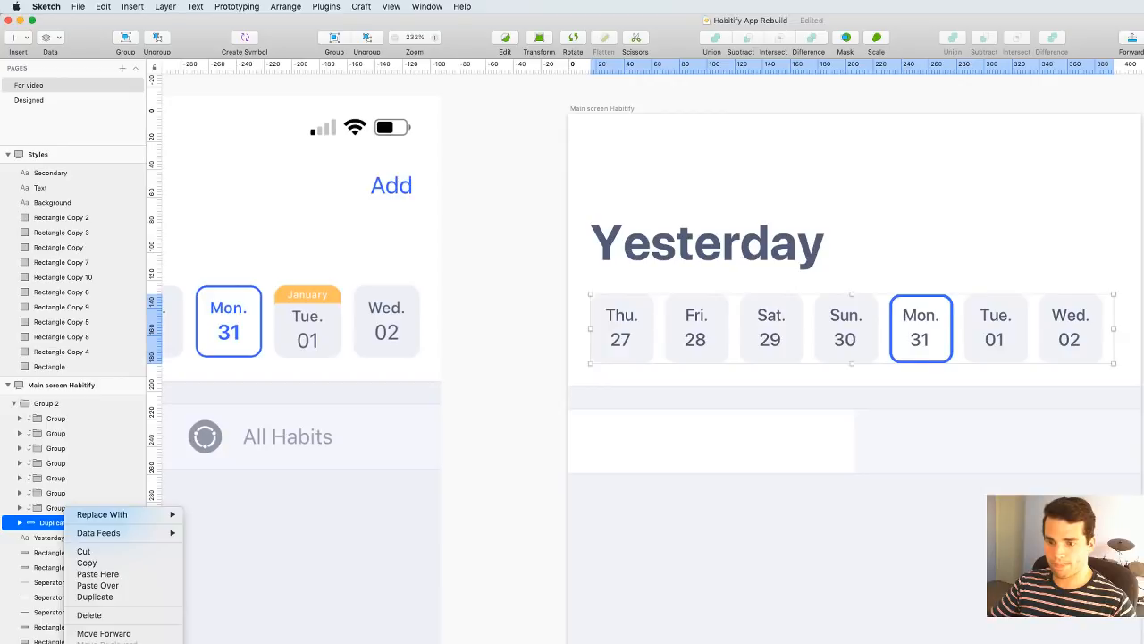
{"action": "left_click", "coordinate": [98, 615]}
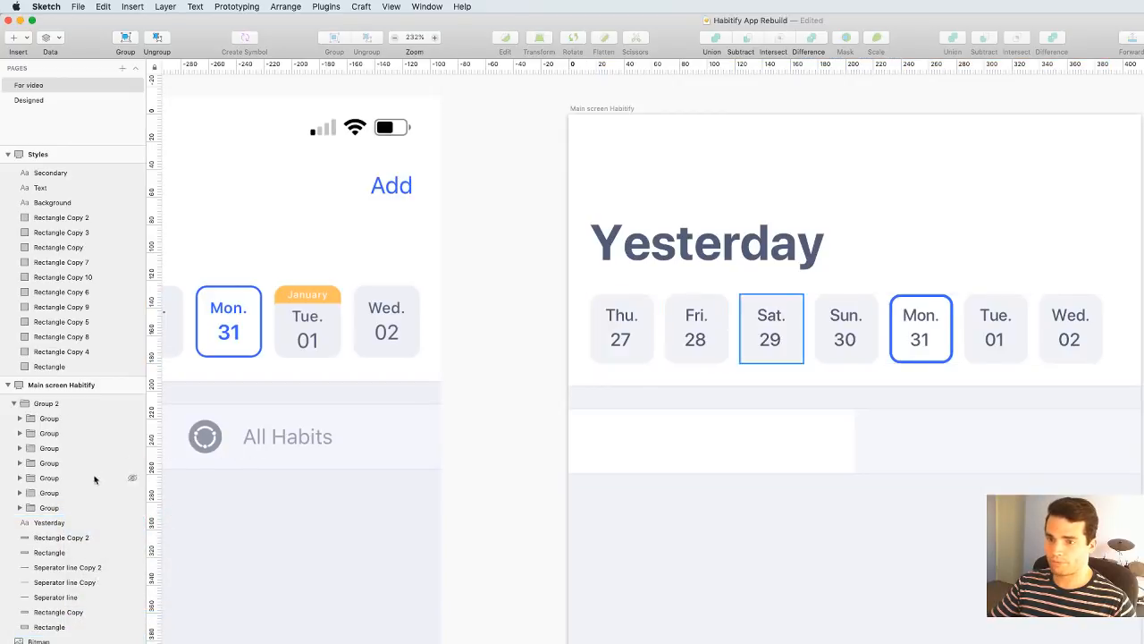
{"action": "left_click", "coordinate": [52, 406]}
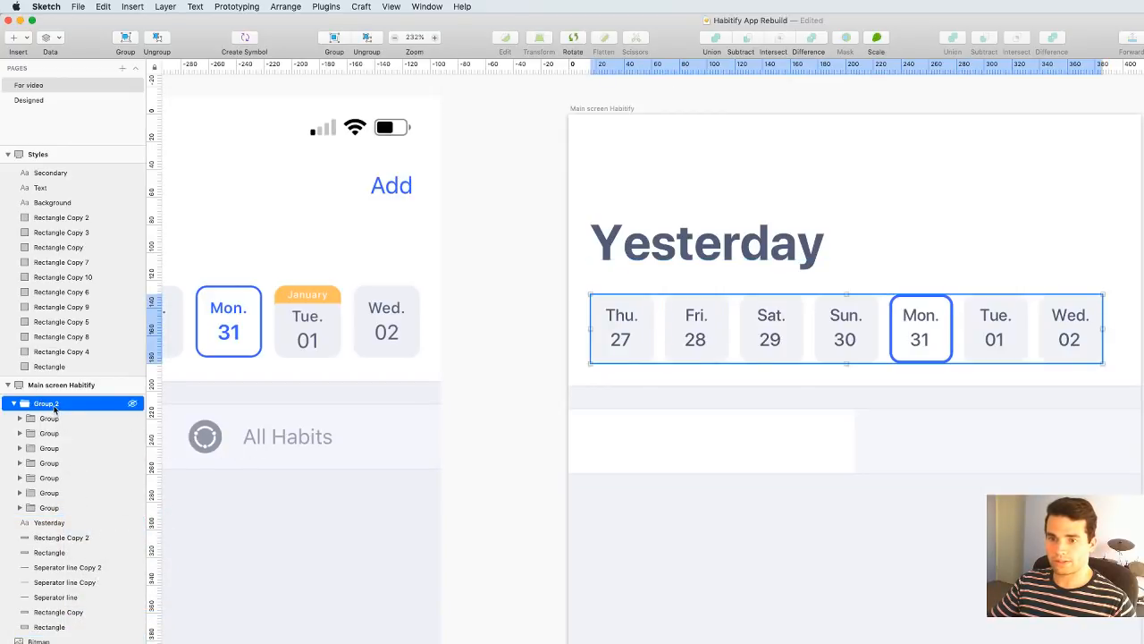
{"action": "left_click", "coordinate": [518, 299]}
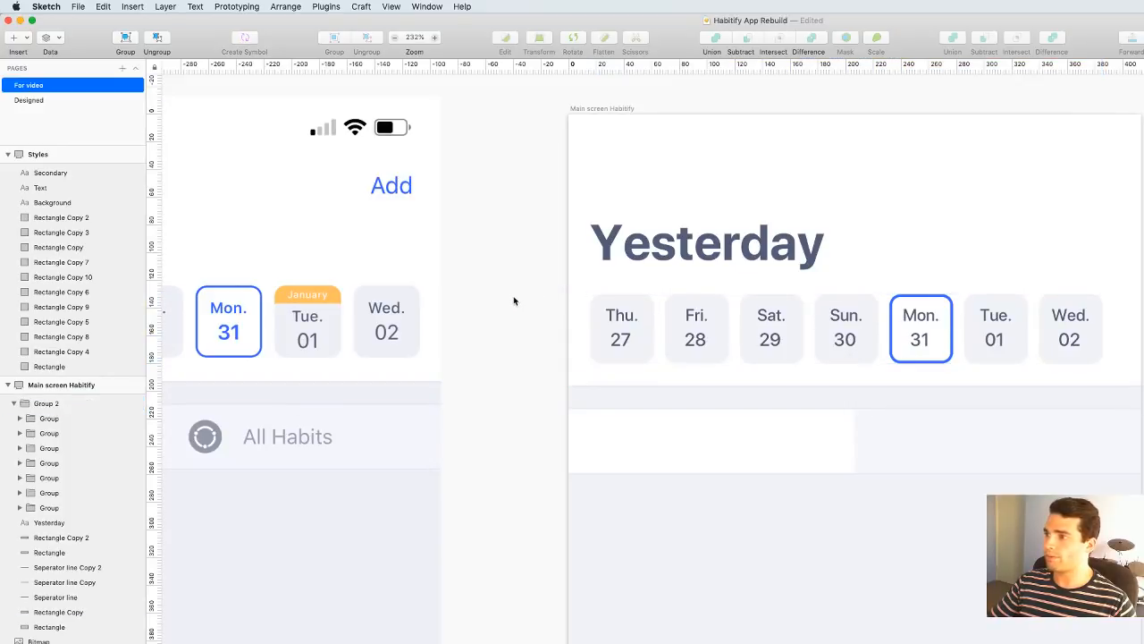
Try moving the Sun. 30 tile's background rectangle upward, and undo the move
{"action": "scroll", "coordinate": [829, 291], "scroll_direction": "up", "scroll_amount": 5}
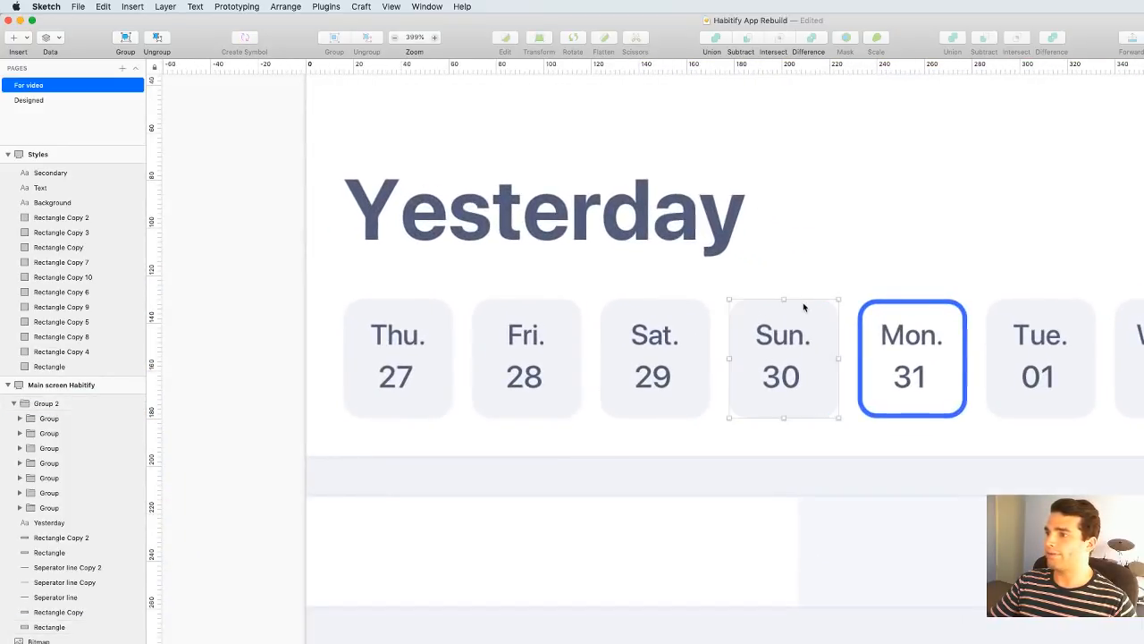
{"action": "left_click", "coordinate": [802, 260], "text": "super"}
{"action": "left_click", "coordinate": [1141, 343]}
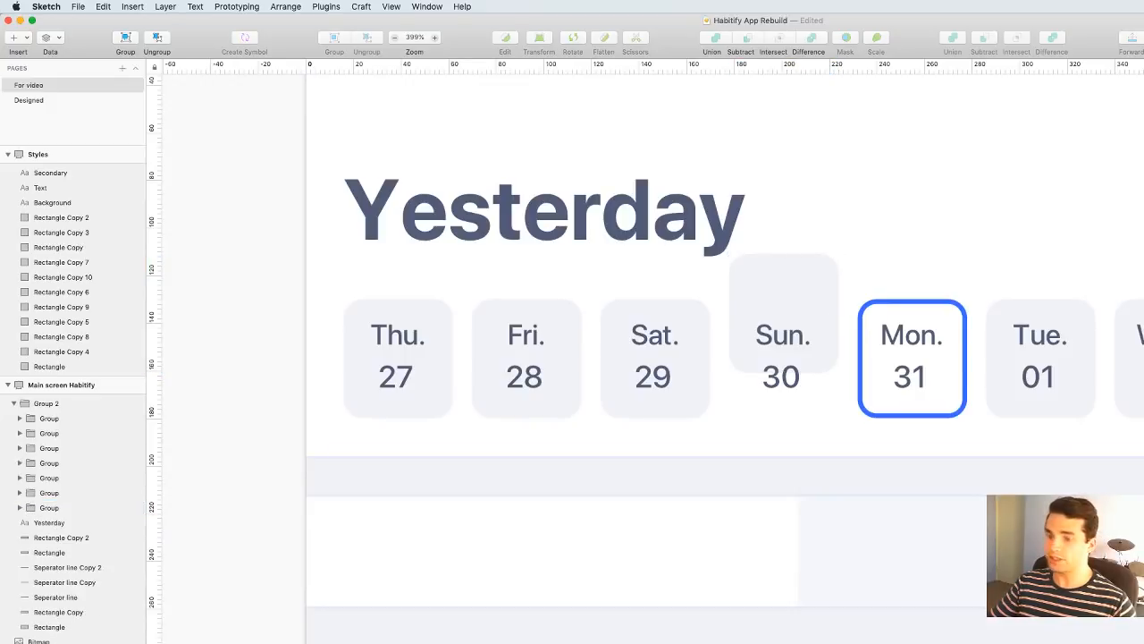
{"action": "key", "text": "super+z"}
{"action": "left_click", "coordinate": [1140, 314]}
{"action": "scroll", "coordinate": [1141, 314], "scroll_direction": "down", "scroll_amount": 8}
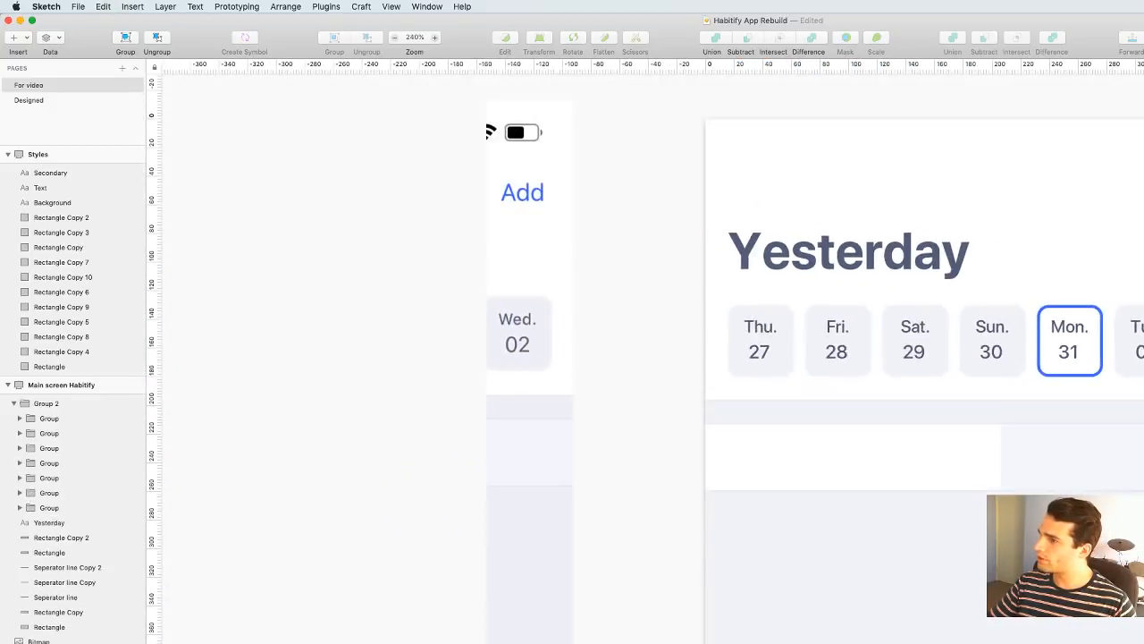
Recolour the Mon. and 31 texts in the selected day tile blue and make them bold
{"action": "left_click_drag", "start_coordinate": [1141, 314], "coordinate": [1033, 292]}
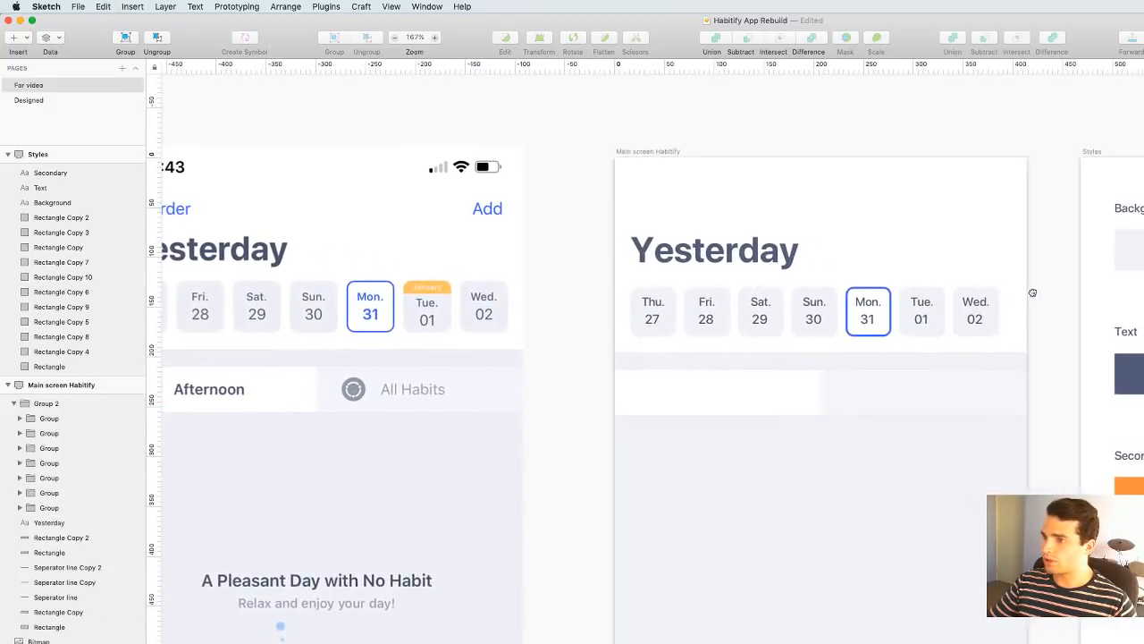
{"action": "left_click", "coordinate": [867, 304], "text": "super"}
{"action": "left_click", "coordinate": [875, 324], "text": "shift+super"}
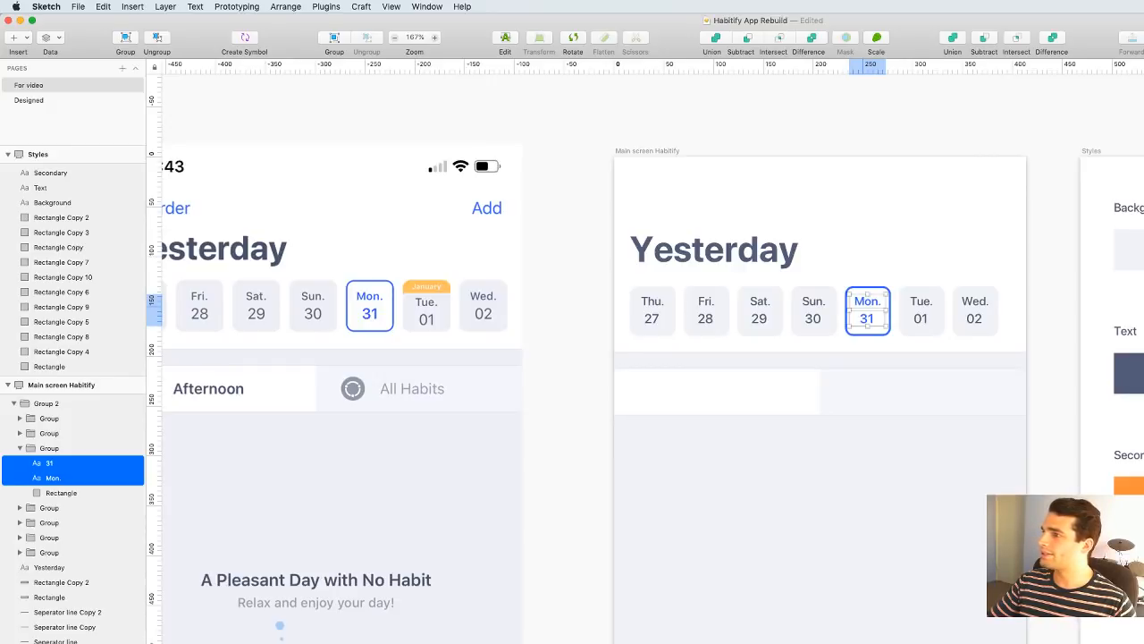
{"action": "left_click", "coordinate": [1049, 260]}
{"action": "scroll", "coordinate": [1042, 276], "scroll_direction": "left", "scroll_amount": 5}
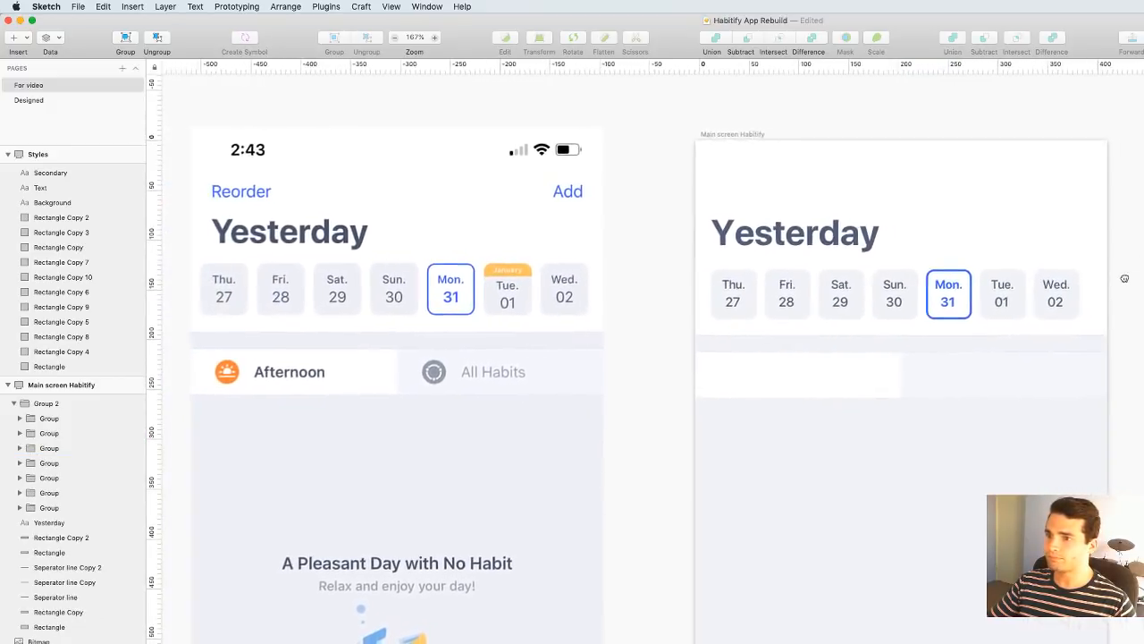
{"action": "scroll", "coordinate": [1121, 277], "scroll_direction": "left", "scroll_amount": 3}
Move the Tue. and 01 texts down together within their tile to make room for the month label
{"action": "left_click", "coordinate": [547, 273]}
{"action": "scroll", "coordinate": [545, 266], "scroll_direction": "up", "scroll_amount": 5}
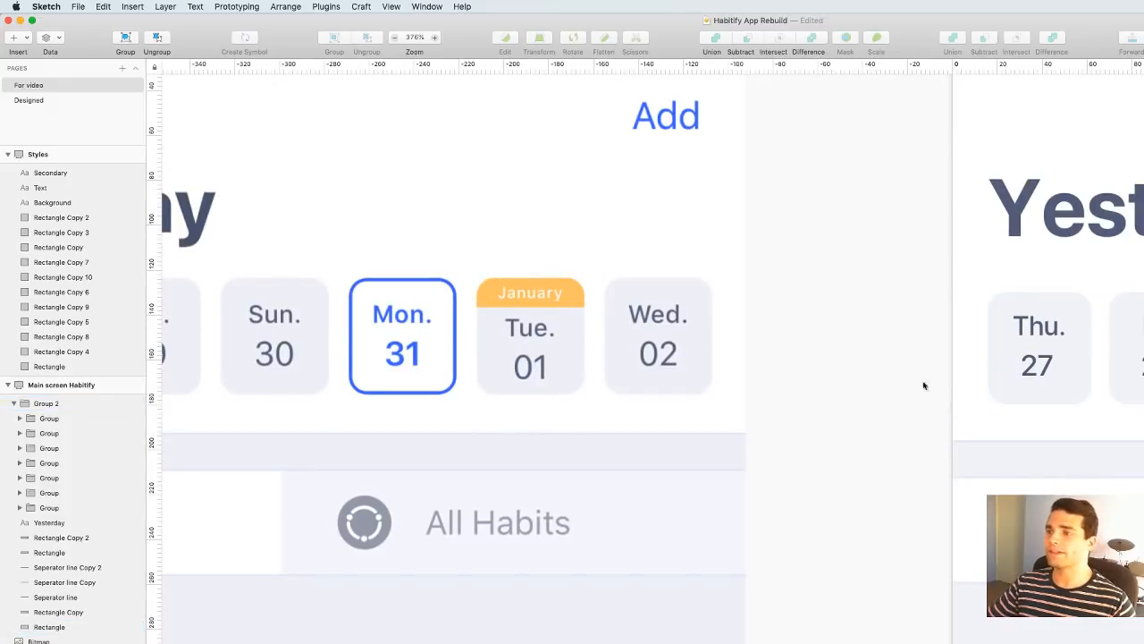
{"action": "scroll", "coordinate": [876, 381], "scroll_direction": "down", "scroll_amount": 2}
{"action": "scroll", "coordinate": [876, 381], "scroll_direction": "down", "scroll_amount": 5}
{"action": "scroll", "coordinate": [888, 383], "scroll_direction": "right", "scroll_amount": 5}
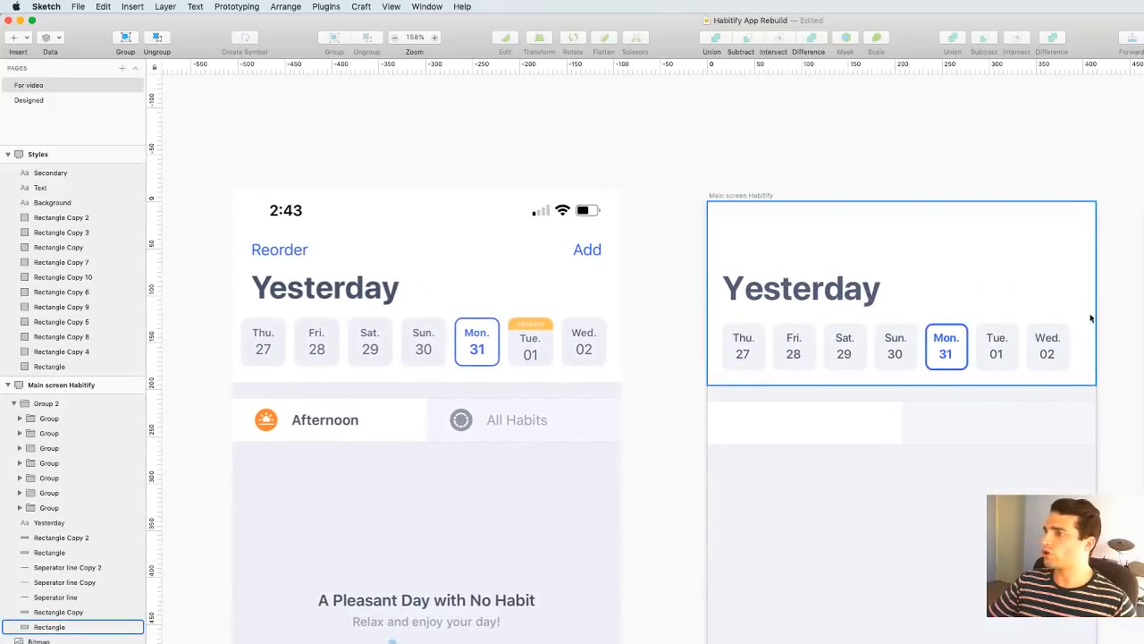
{"action": "scroll", "coordinate": [1085, 322], "scroll_direction": "up", "scroll_amount": 2}
{"action": "scroll", "coordinate": [1125, 303], "scroll_direction": "up", "scroll_amount": 5}
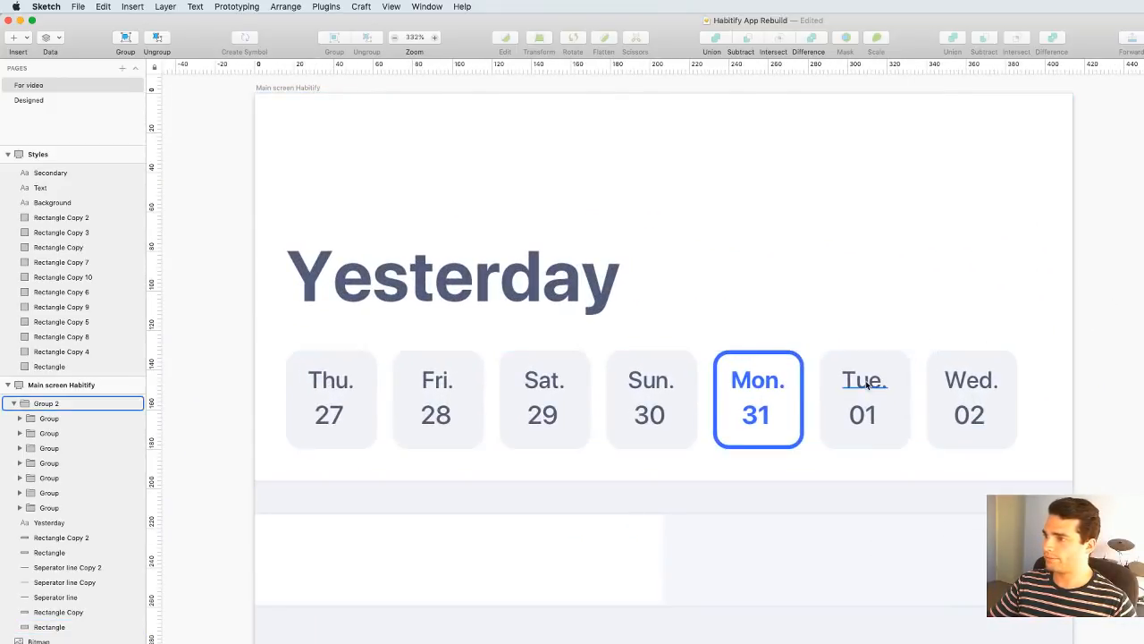
{"action": "left_click", "coordinate": [872, 383], "text": "super"}
{"action": "left_click", "coordinate": [870, 422], "text": "shift"}
{"action": "left_click_drag", "start_coordinate": [869, 422], "coordinate": [871, 435]}
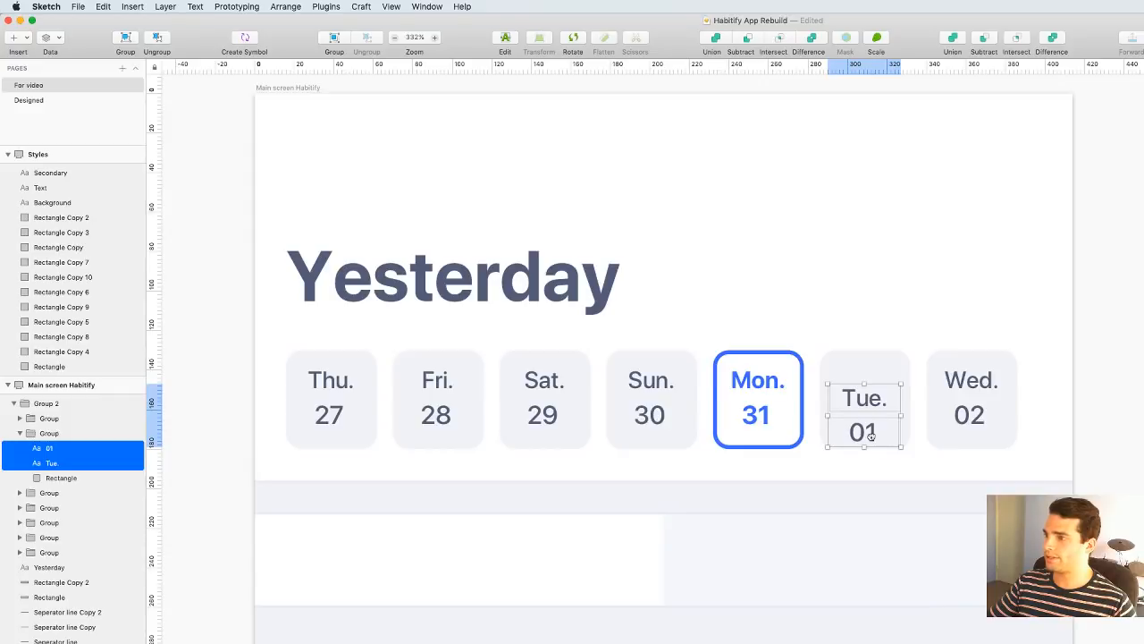
Duplicate the Tue. 01 tile's background rectangle and shorten the copy to a narrow strip along the tile's upper edge
{"action": "left_click", "coordinate": [871, 365]}
{"action": "right_click", "coordinate": [871, 360]}
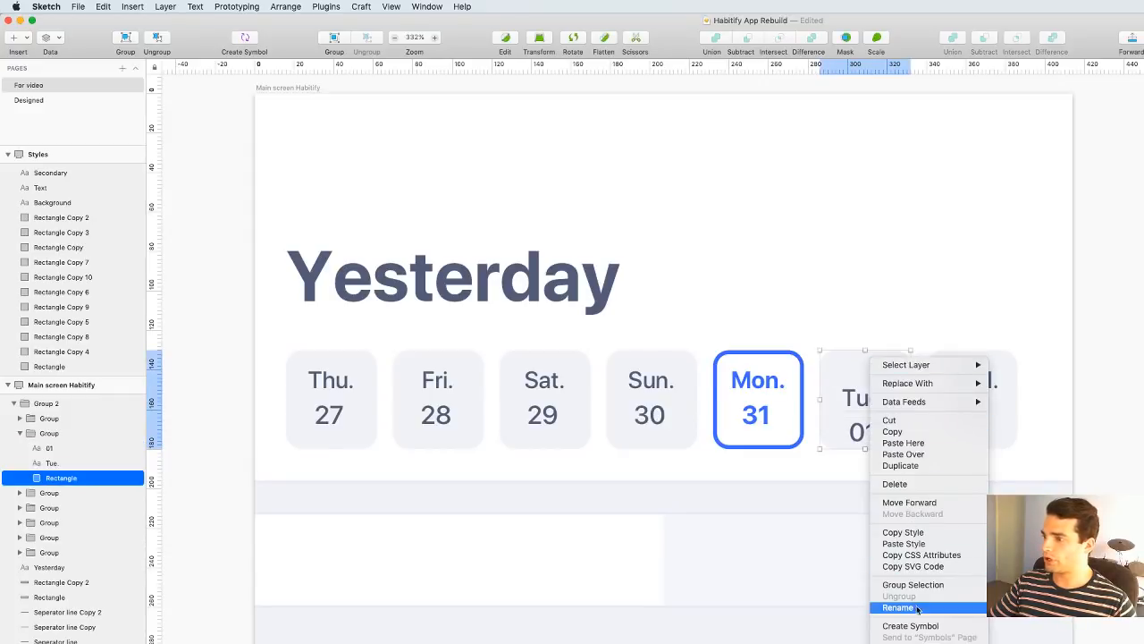
{"action": "left_click", "coordinate": [862, 347]}
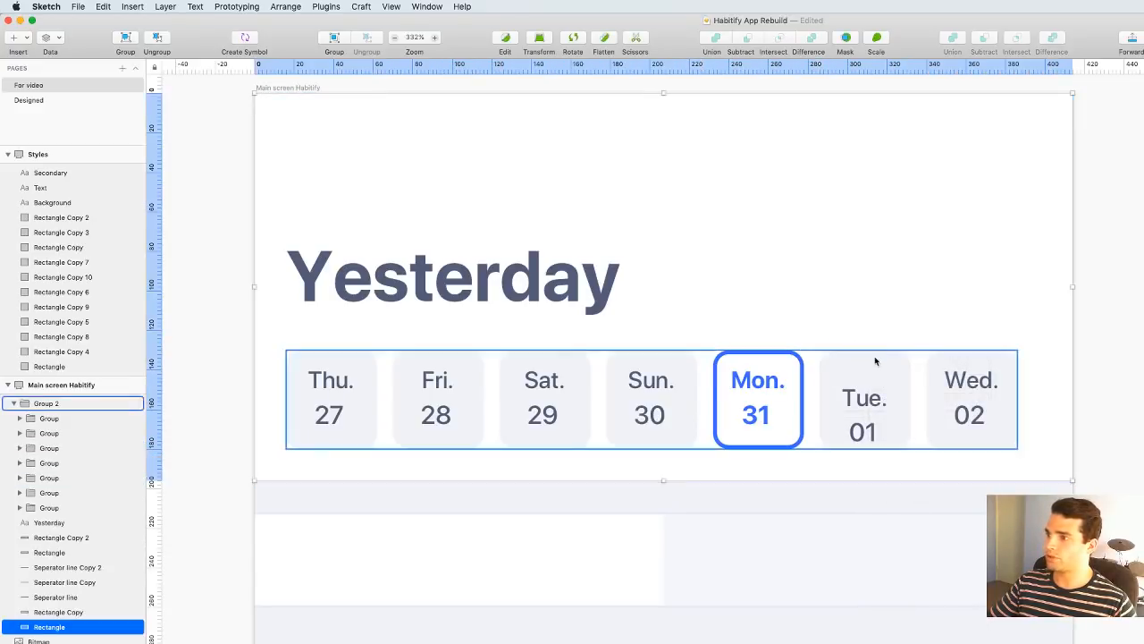
{"action": "key", "text": "super+d"}
{"action": "left_click_drag", "start_coordinate": [864, 449], "coordinate": [865, 369]}
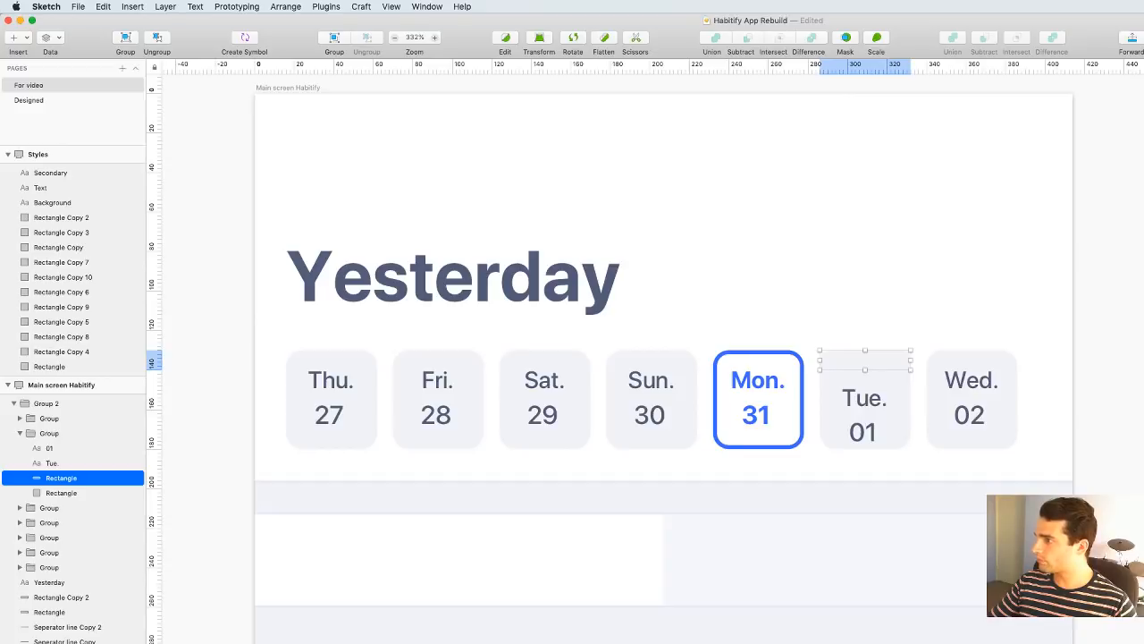
Fill the strip on the Tue. 01 tile with the light orange of the reference's January label
{"action": "scroll", "coordinate": [652, 358], "scroll_direction": "down", "scroll_amount": 5}
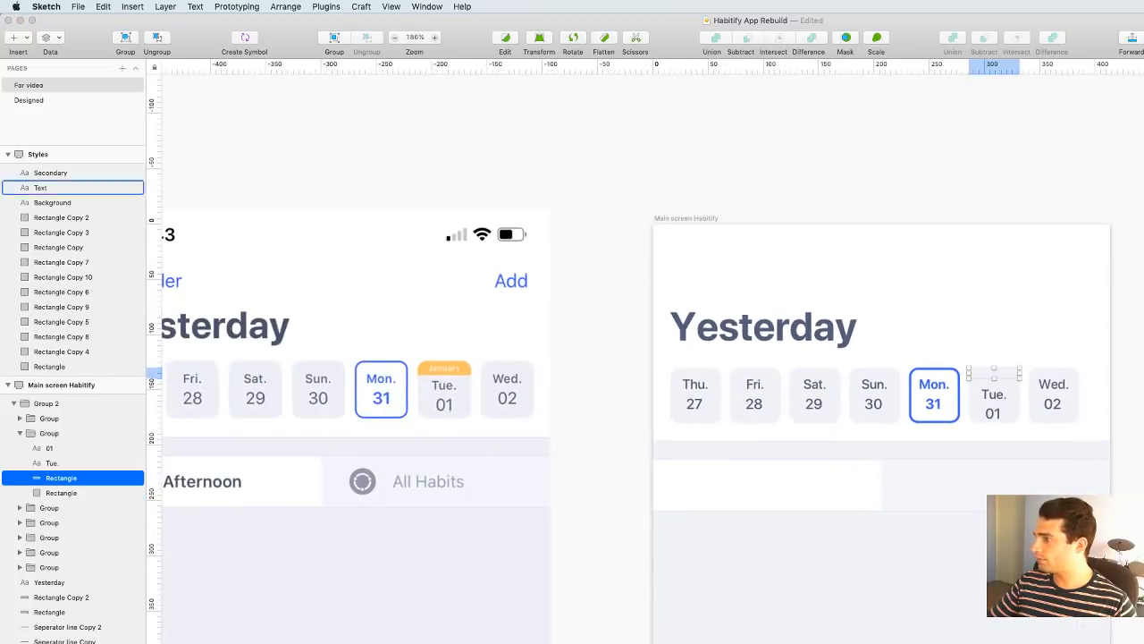
{"action": "left_click", "coordinate": [1137, 358]}
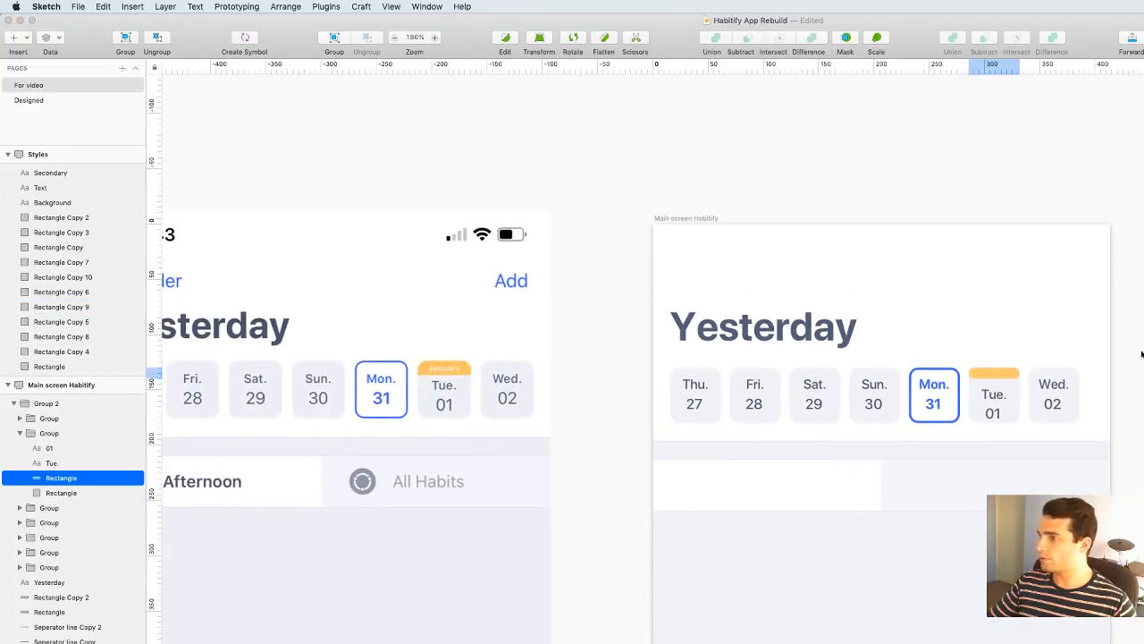
{"action": "left_click", "coordinate": [1028, 290]}
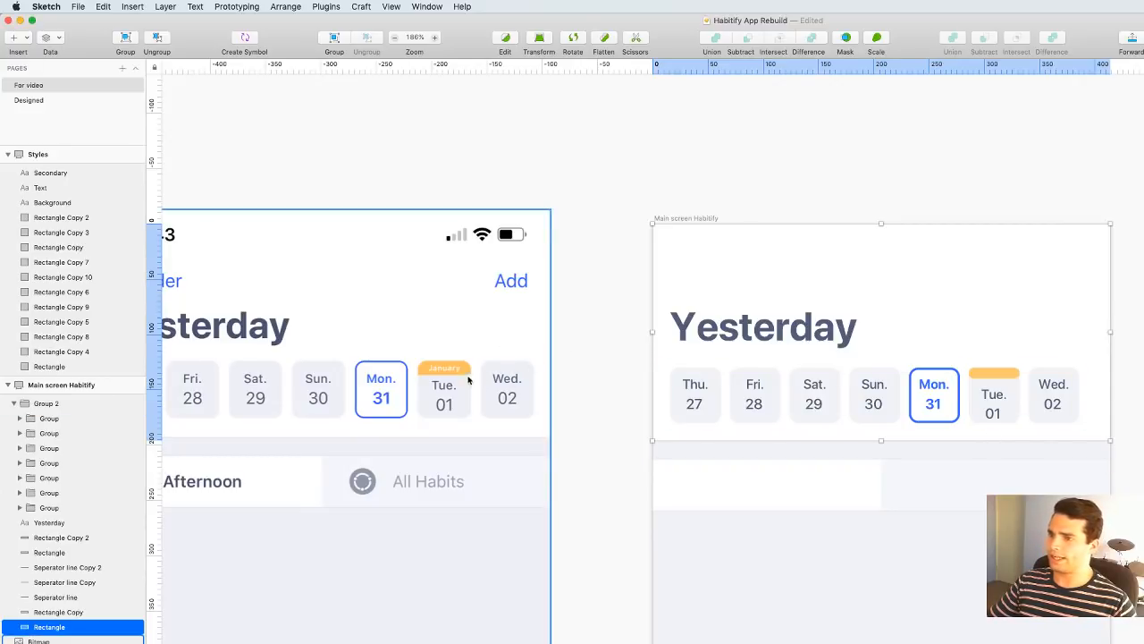
{"action": "left_click", "coordinate": [991, 376]}
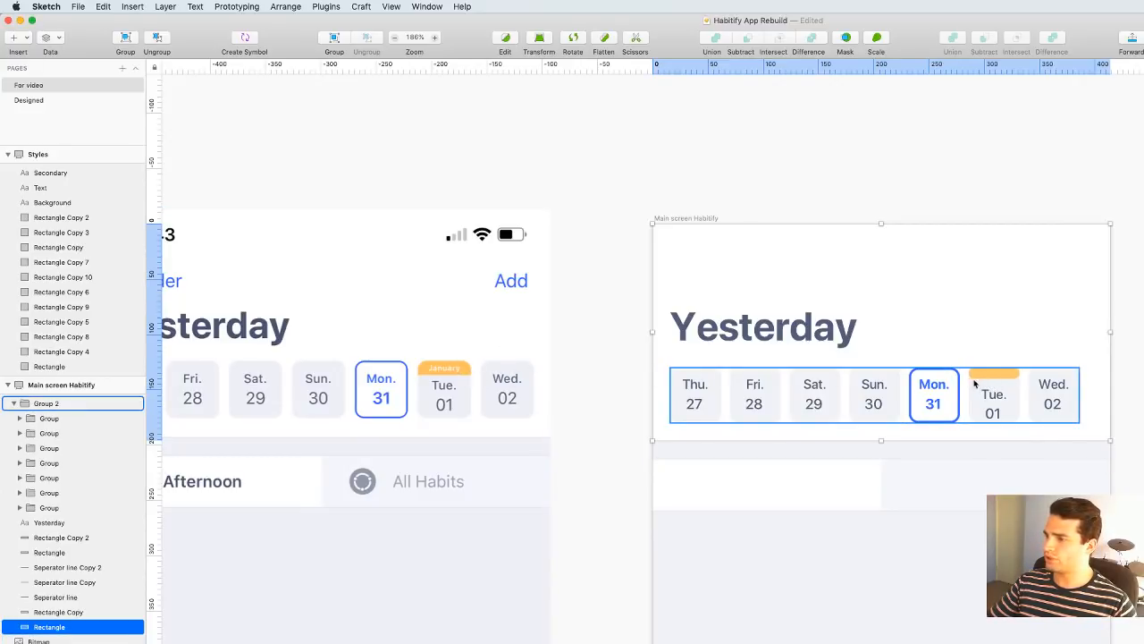
{"action": "left_click", "coordinate": [1136, 359]}
Set the orange strip's corner radii so only its upper corners are rounded and its lower corners are square
{"action": "scroll", "coordinate": [670, 322], "scroll_direction": "up", "scroll_amount": 2}
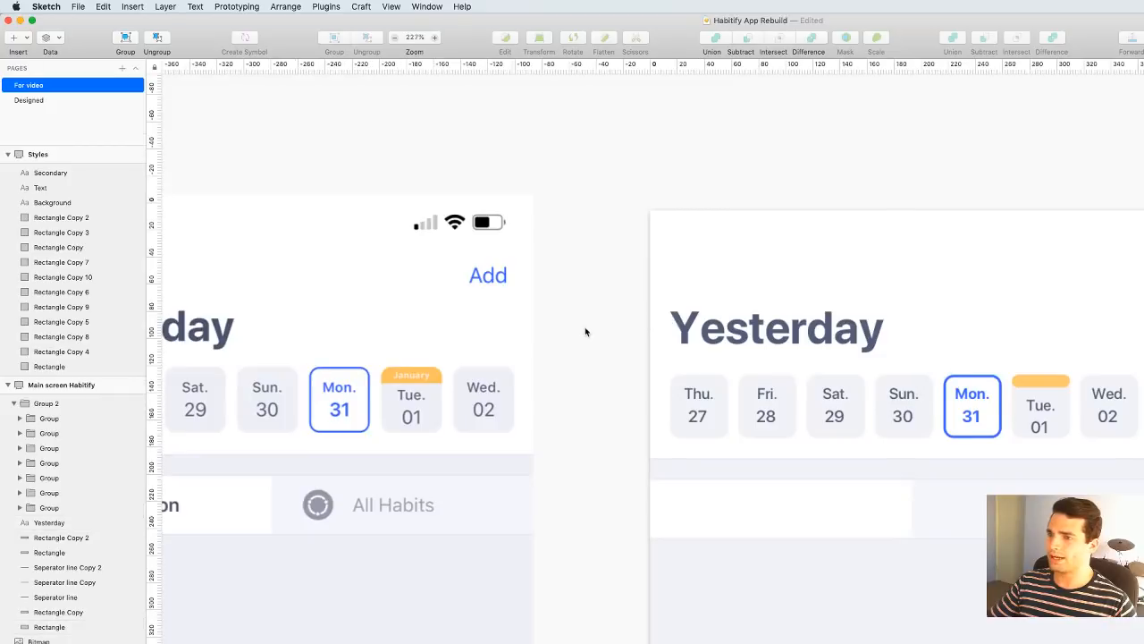
{"action": "scroll", "coordinate": [589, 331], "scroll_direction": "up", "scroll_amount": 2}
{"action": "left_click", "coordinate": [1141, 399]}
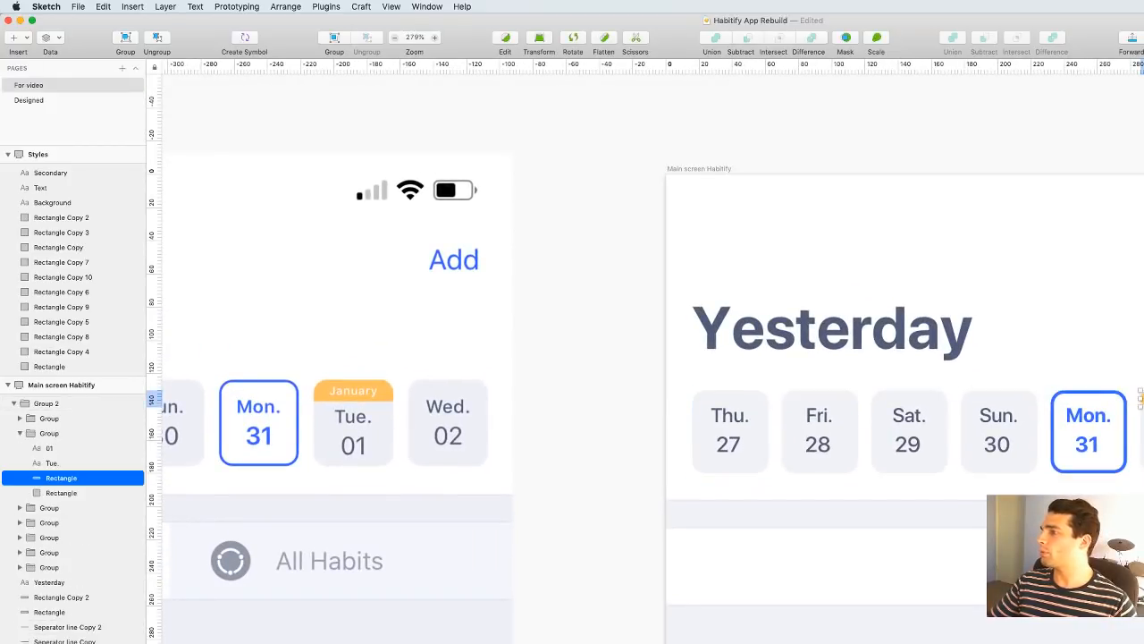
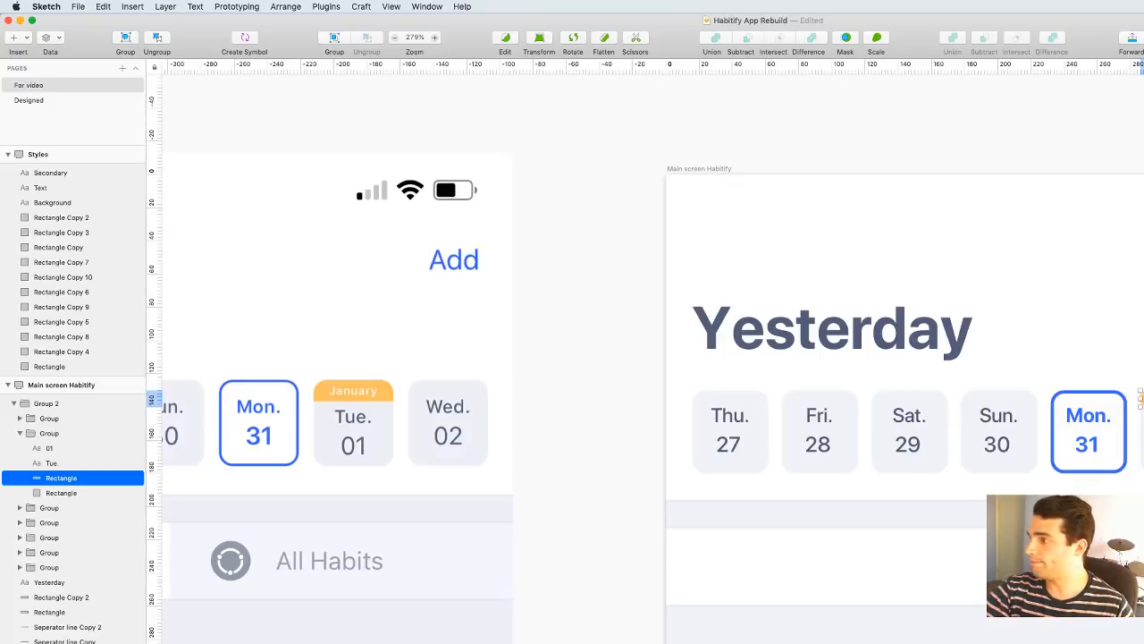
{"action": "left_click", "coordinate": [1140, 331]}
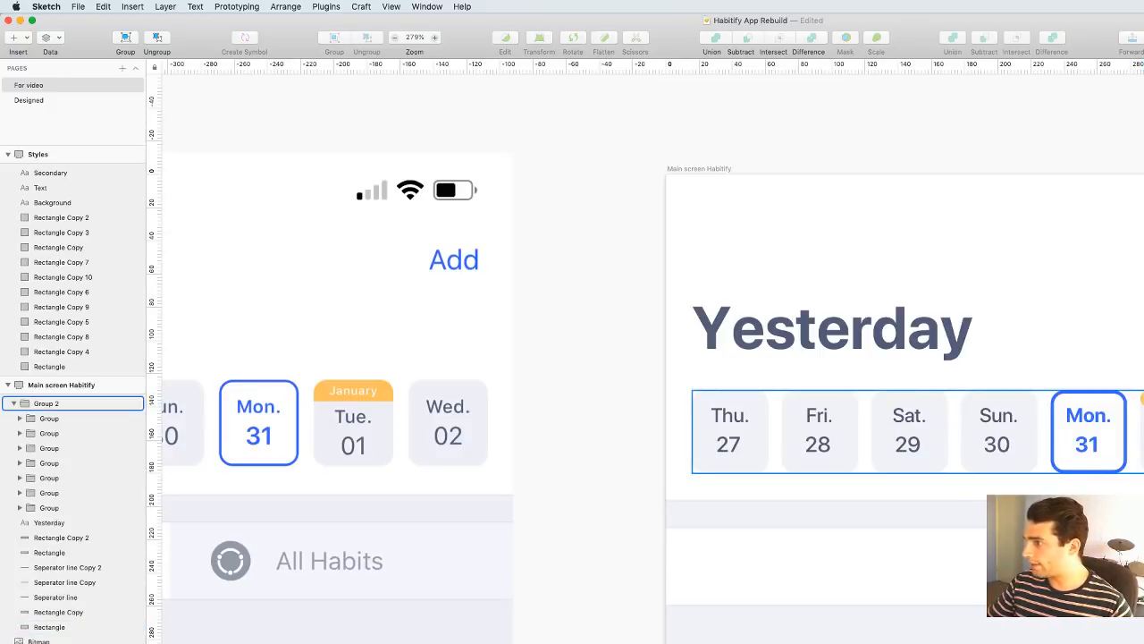
{"action": "double_click", "coordinate": [1141, 399]}
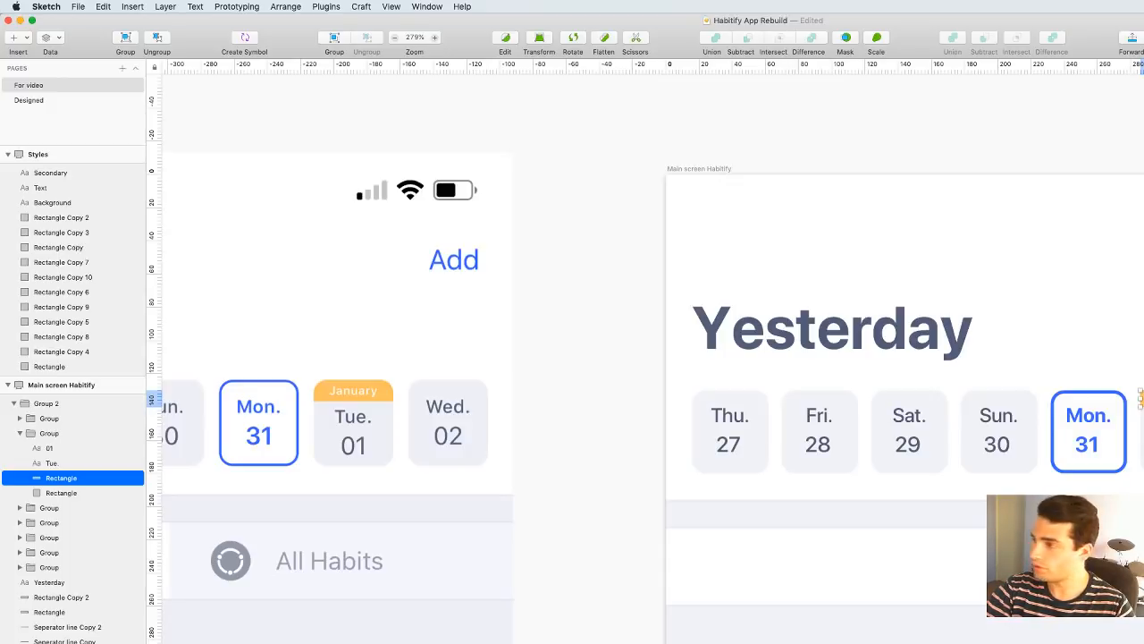
{"action": "key", "text": "Escape"}
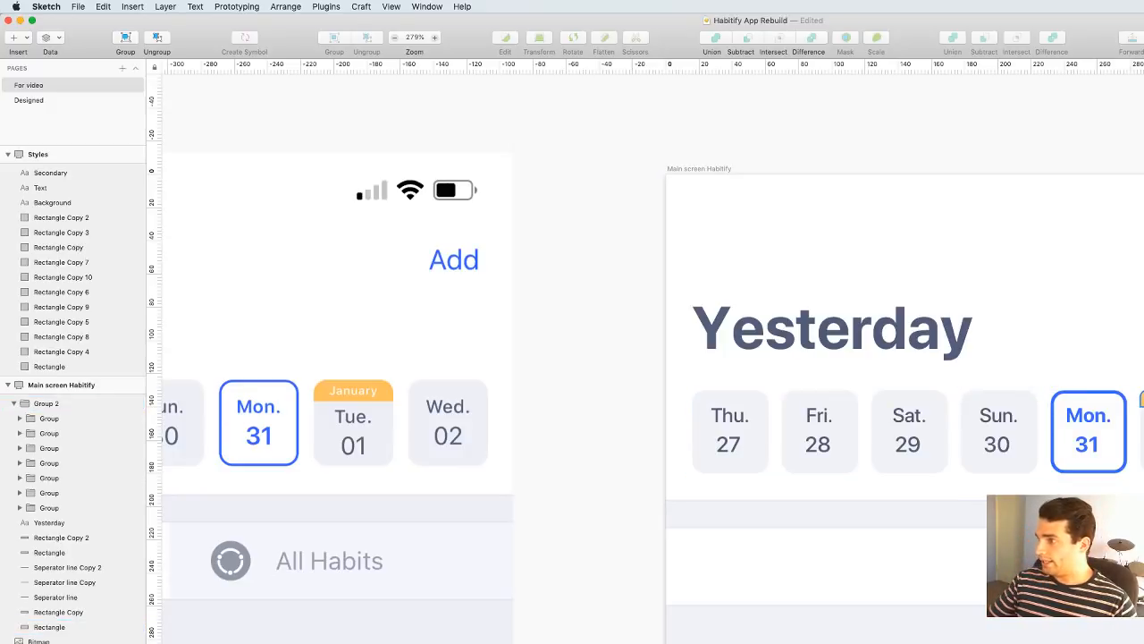
{"action": "left_click", "coordinate": [1143, 398], "text": "super"}
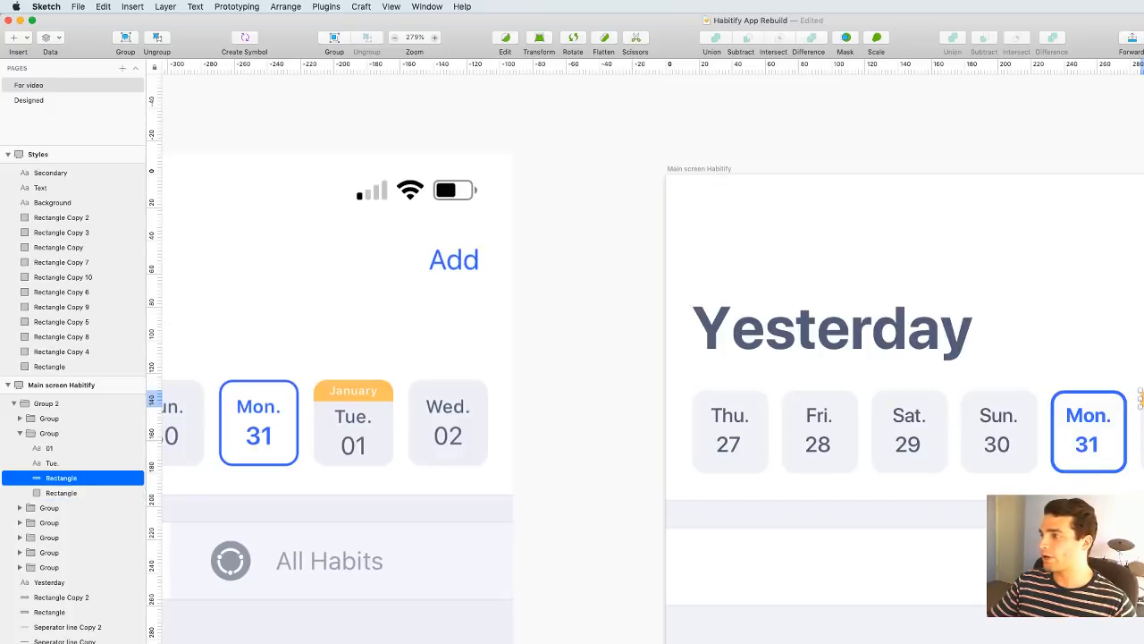
{"action": "left_click", "coordinate": [1141, 407]}
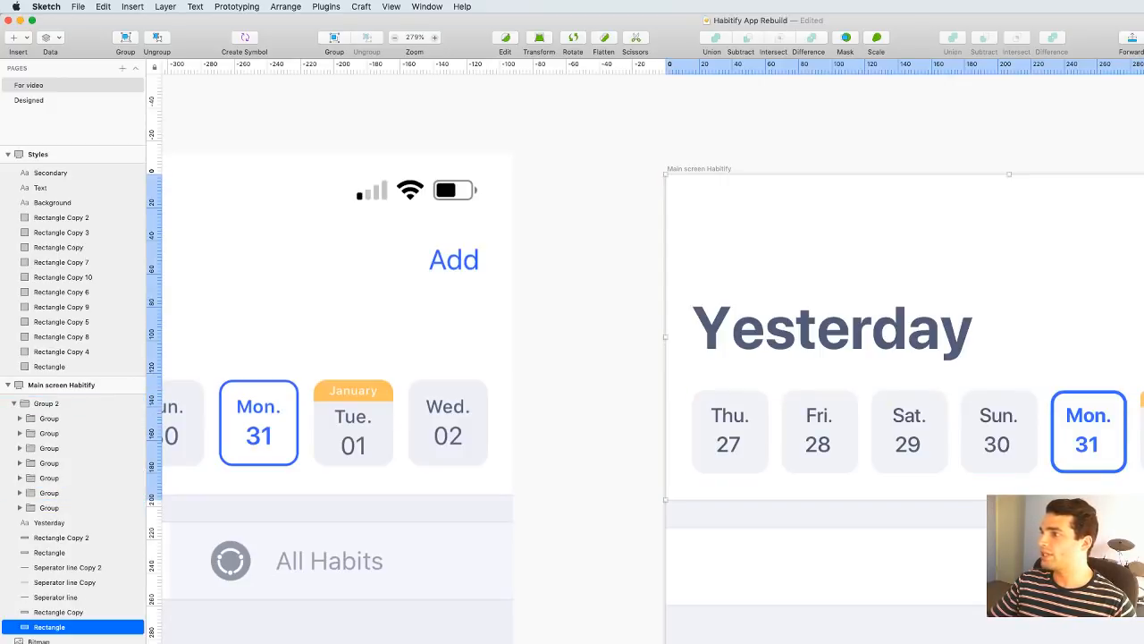
{"action": "key", "text": "Escape"}
{"action": "scroll", "coordinate": [653, 358], "scroll_direction": "right", "scroll_amount": 2}
{"action": "scroll", "coordinate": [1106, 350], "scroll_direction": "up", "scroll_amount": 5}
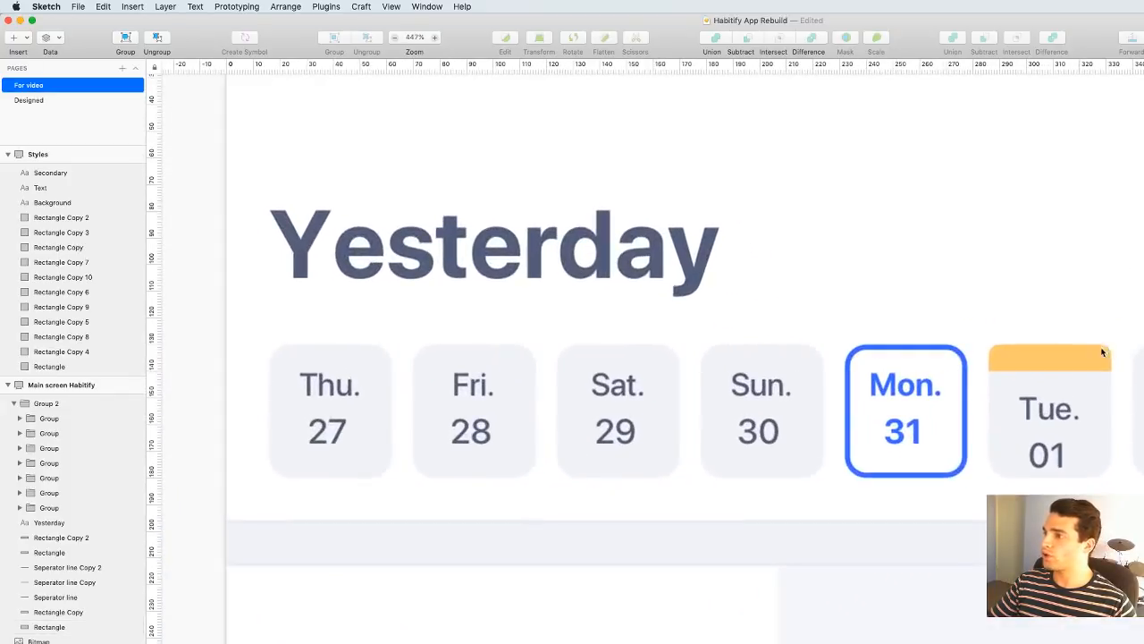
Extend the orange strip on the Tue. 01 tile downward to a height of 14
{"action": "left_click", "coordinate": [1061, 367], "text": "super"}
{"action": "left_click_drag", "start_coordinate": [1049, 373], "coordinate": [1050, 381]}
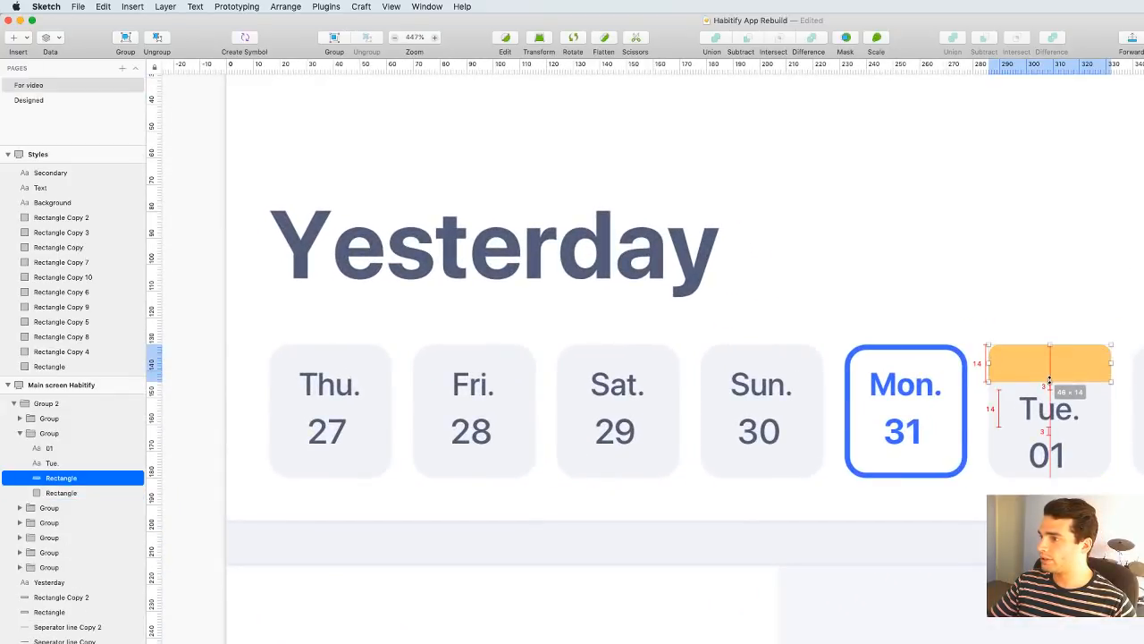
{"action": "scroll", "coordinate": [1097, 322], "scroll_direction": "down", "scroll_amount": 5}
{"action": "left_click", "coordinate": [1077, 118]}
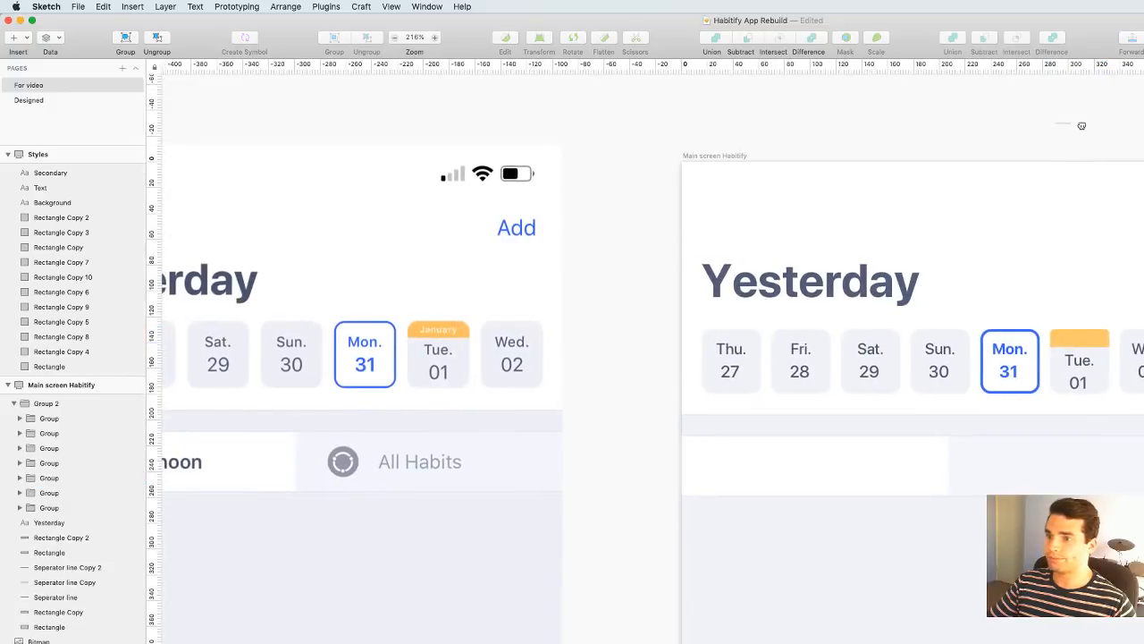
{"action": "scroll", "coordinate": [1082, 120], "scroll_direction": "left", "scroll_amount": 2}
Examine the rounding of the orange strip's two upper corner points in shape editing mode
{"action": "left_click", "coordinate": [1102, 338], "text": "super"}
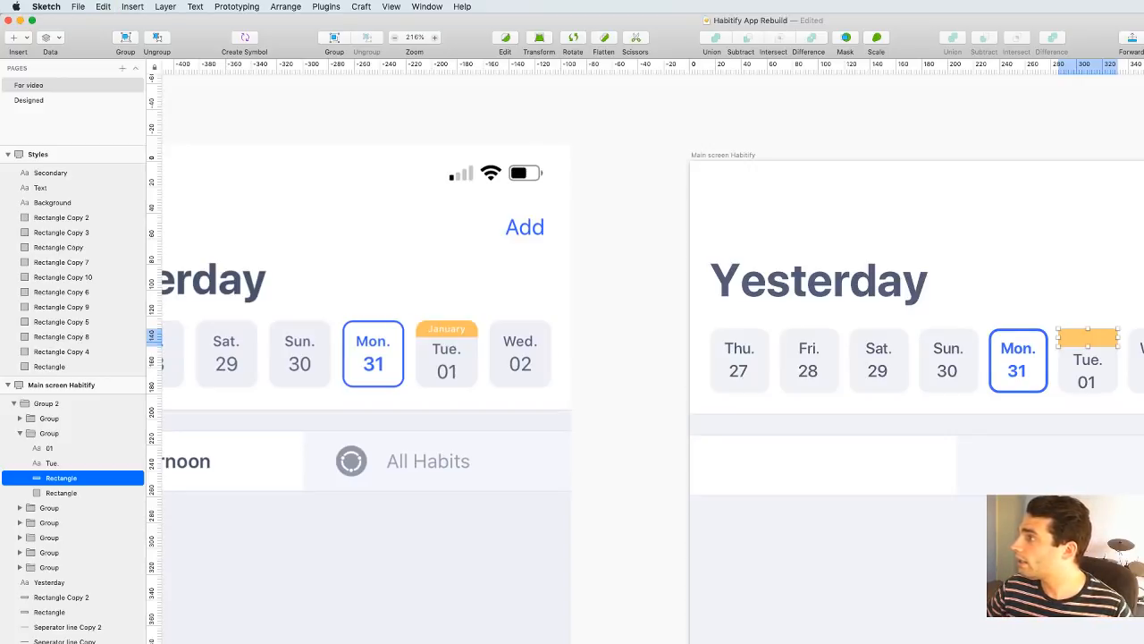
{"action": "key", "text": "Escape"}
{"action": "left_click", "coordinate": [1104, 345]}
{"action": "scroll", "coordinate": [1106, 340], "scroll_direction": "up", "scroll_amount": 5}
{"action": "double_click", "coordinate": [1127, 331]}
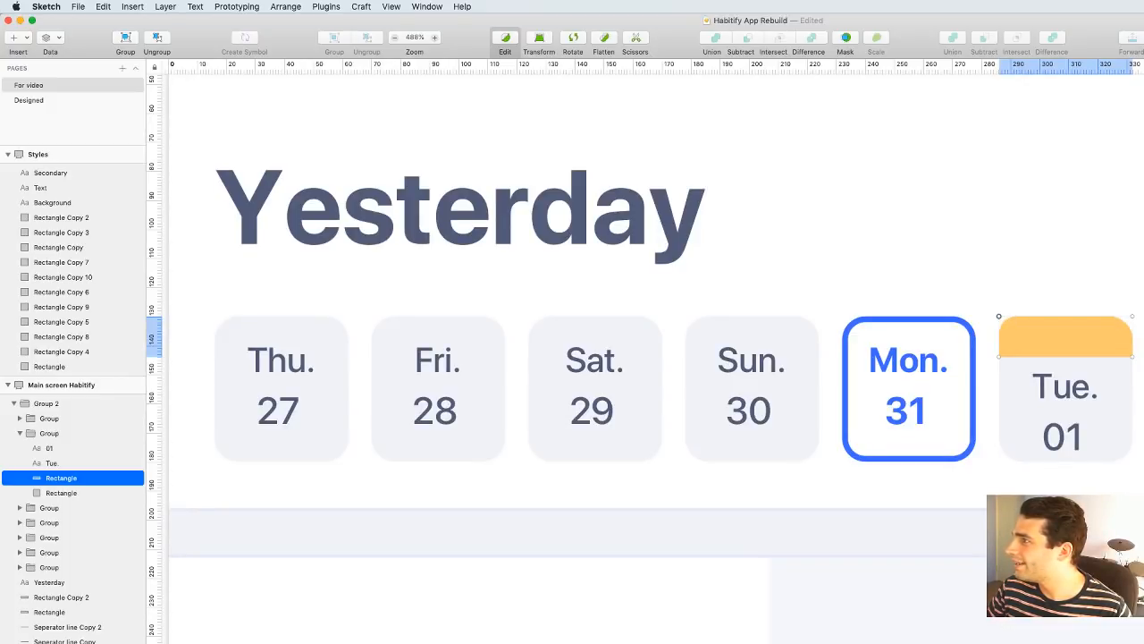
{"action": "left_click", "coordinate": [1142, 284]}
{"action": "left_click", "coordinate": [1142, 284]}
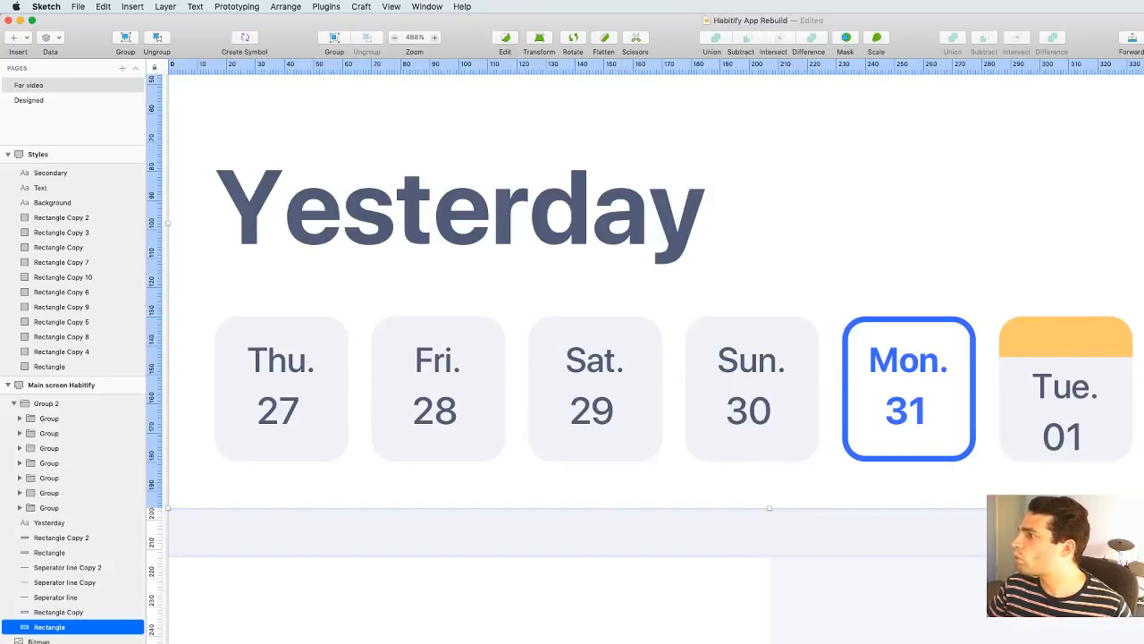
{"action": "double_click", "coordinate": [1077, 349]}
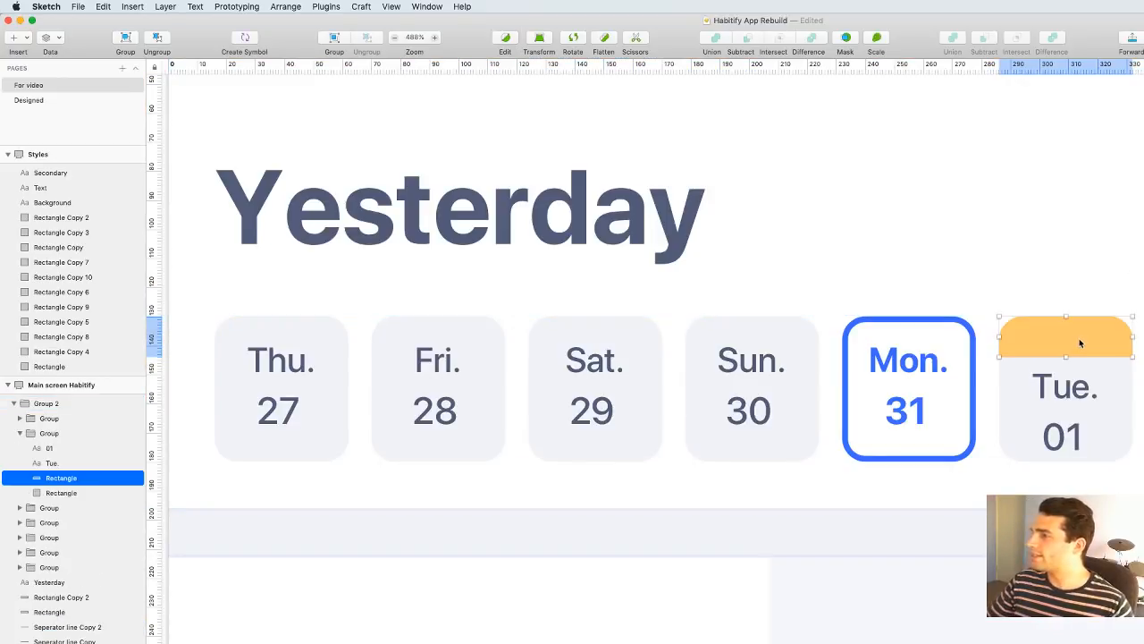
{"action": "double_click", "coordinate": [1091, 331]}
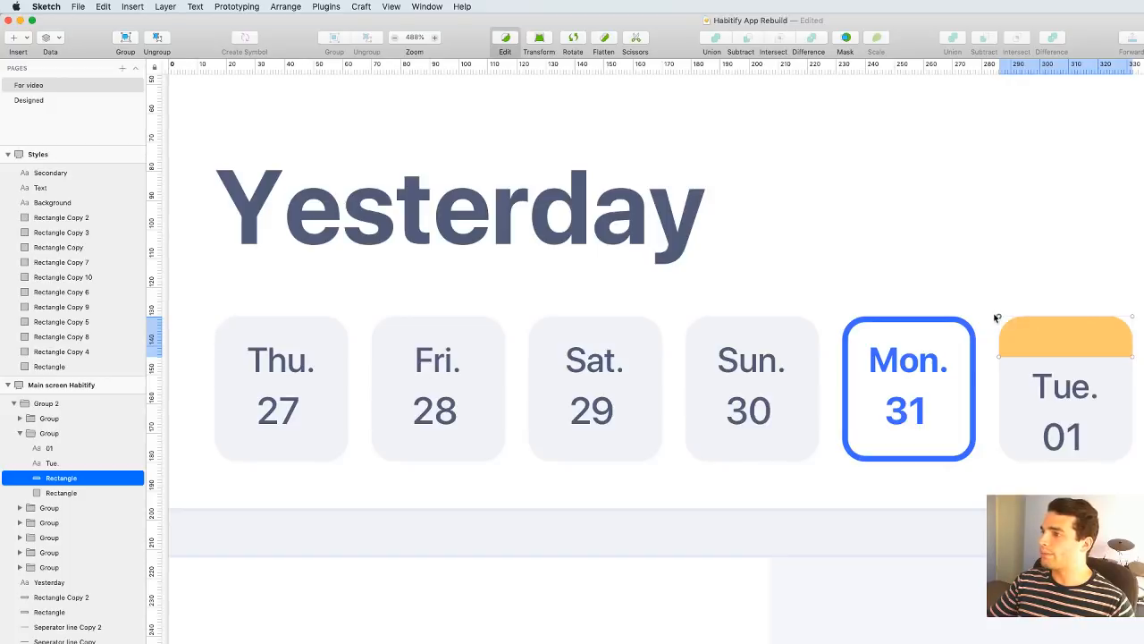
{"action": "left_click", "coordinate": [1132, 317]}
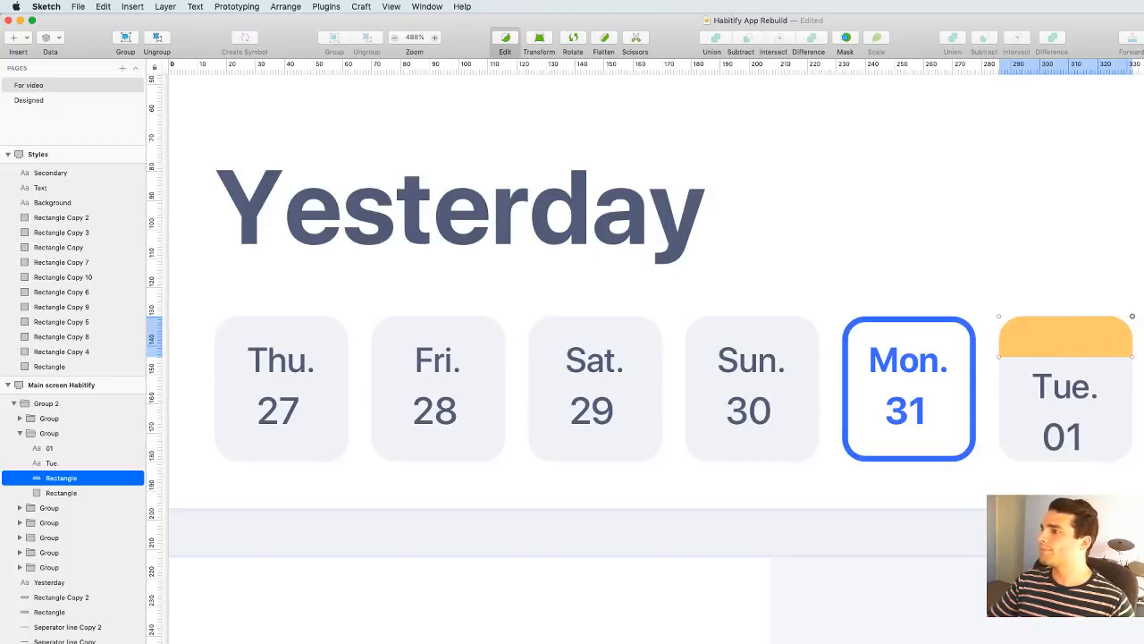
{"action": "left_click", "coordinate": [1121, 261]}
{"action": "left_click", "coordinate": [1122, 261]}
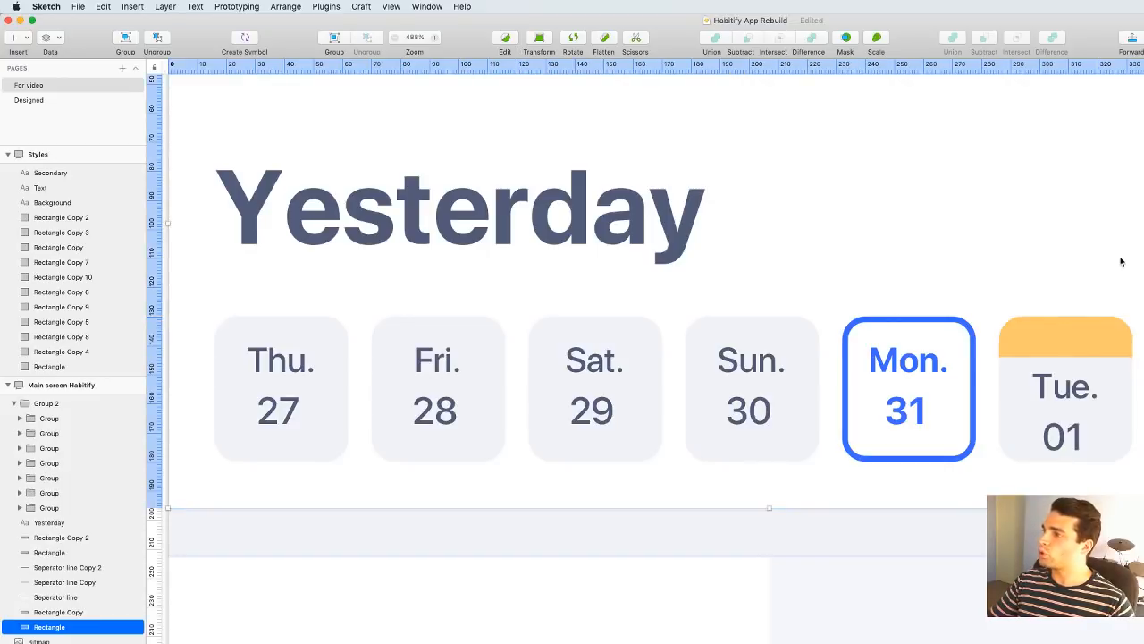
Move the number 01 on the Tue. tile up by 2, closer to its weekday text
{"action": "scroll", "coordinate": [1122, 261], "scroll_direction": "down", "scroll_amount": 5}
{"action": "left_click", "coordinate": [663, 236]}
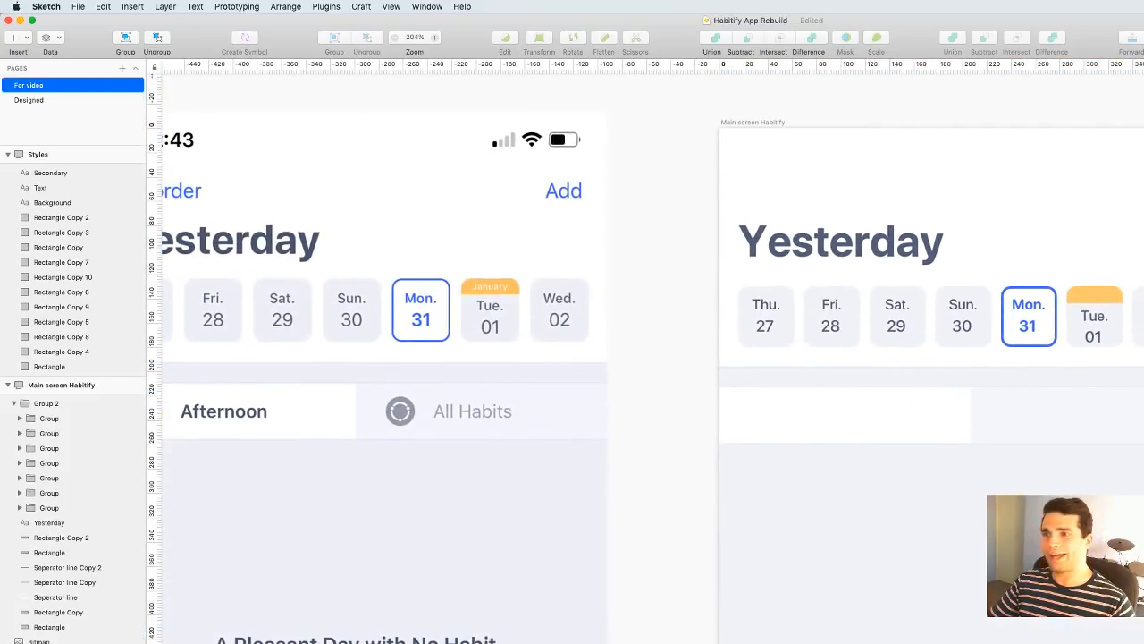
{"action": "scroll", "coordinate": [1088, 314], "scroll_direction": "right", "scroll_amount": 1}
{"action": "scroll", "coordinate": [1088, 313], "scroll_direction": "up", "scroll_amount": 5}
{"action": "scroll", "coordinate": [1088, 313], "scroll_direction": "right", "scroll_amount": 1}
{"action": "left_click", "coordinate": [872, 454], "text": "super"}
{"action": "key", "text": "Up"}
{"action": "key", "text": "Up"}
{"action": "scroll", "coordinate": [919, 450], "scroll_direction": "down", "scroll_amount": 5}
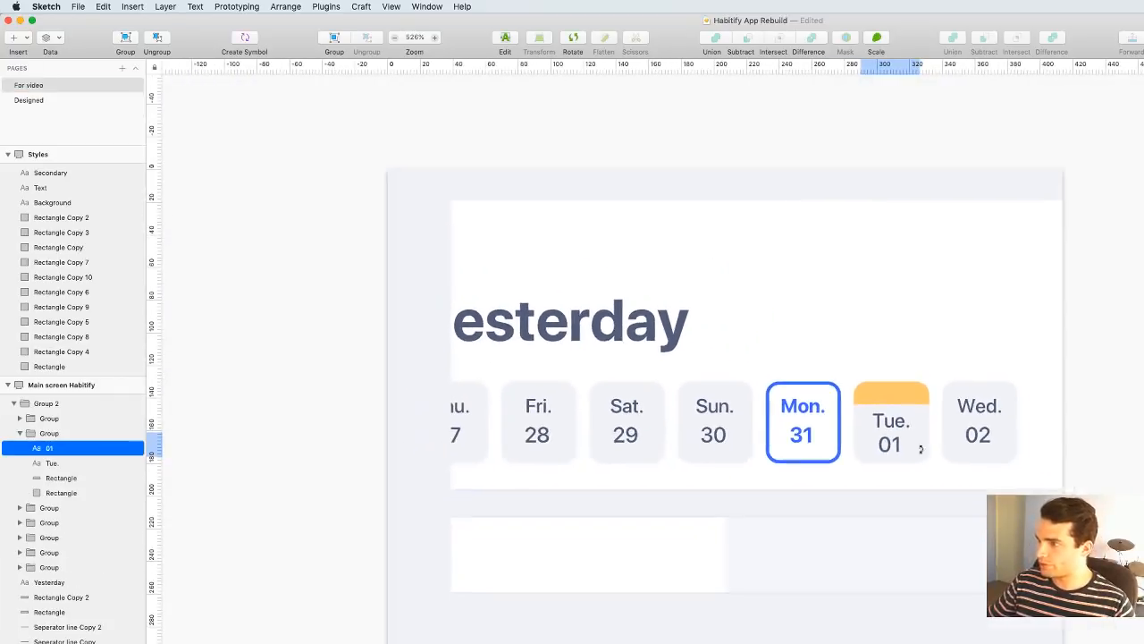
{"action": "left_click", "coordinate": [990, 175]}
{"action": "scroll", "coordinate": [988, 128], "scroll_direction": "left", "scroll_amount": 2}
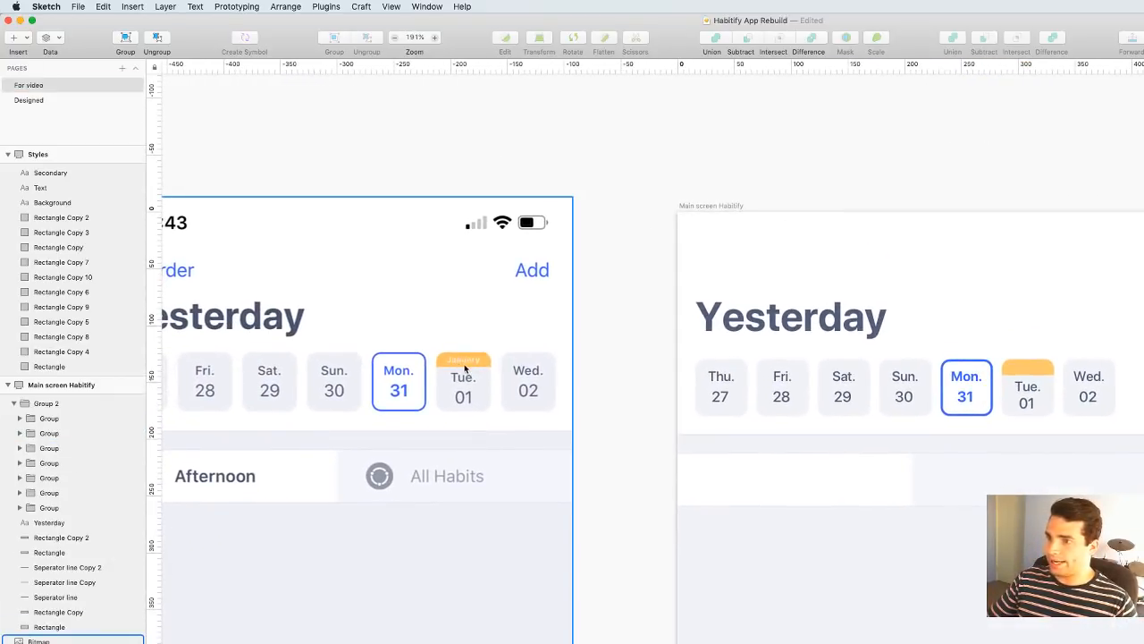
Duplicate the Tue. text onto the orange strip above it and change the copy's wording to January
{"action": "scroll", "coordinate": [1093, 390], "scroll_direction": "up", "scroll_amount": 3}
{"action": "scroll", "coordinate": [1098, 354], "scroll_direction": "up", "scroll_amount": 5}
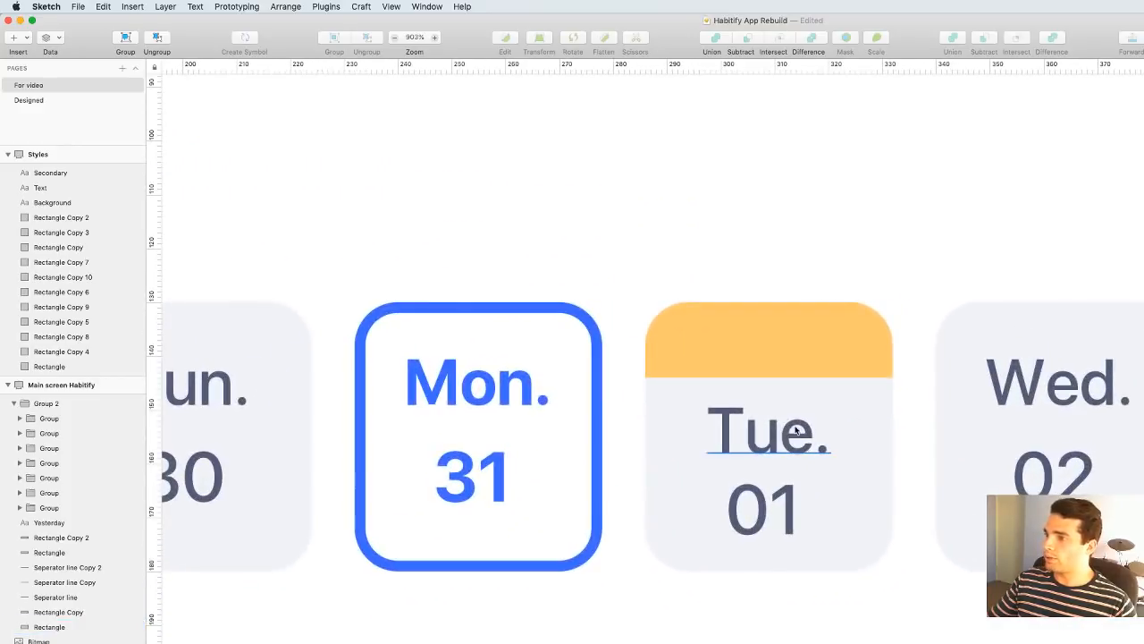
{"action": "left_click", "coordinate": [787, 432], "text": "super"}
{"action": "left_click_drag", "start_coordinate": [787, 433], "coordinate": [780, 343]}
{"action": "double_click", "coordinate": [780, 344]}
{"action": "type", "text": "January"}
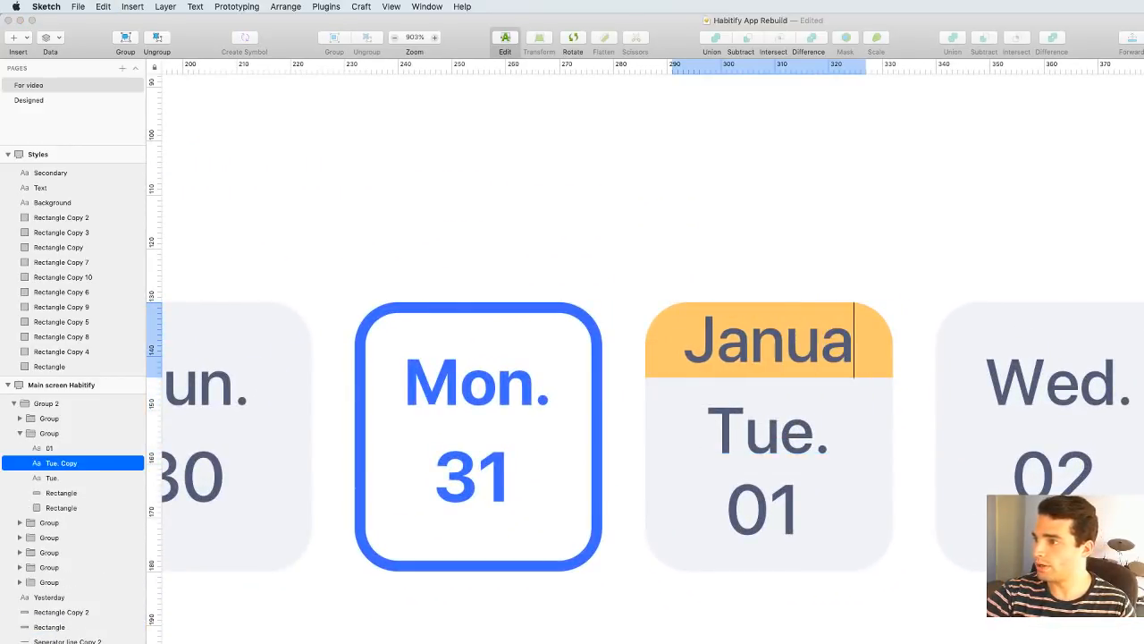
Make the January text white, shrink it to fit on one line, and raise it slightly within the orange strip
{"action": "key", "text": "super+a"}
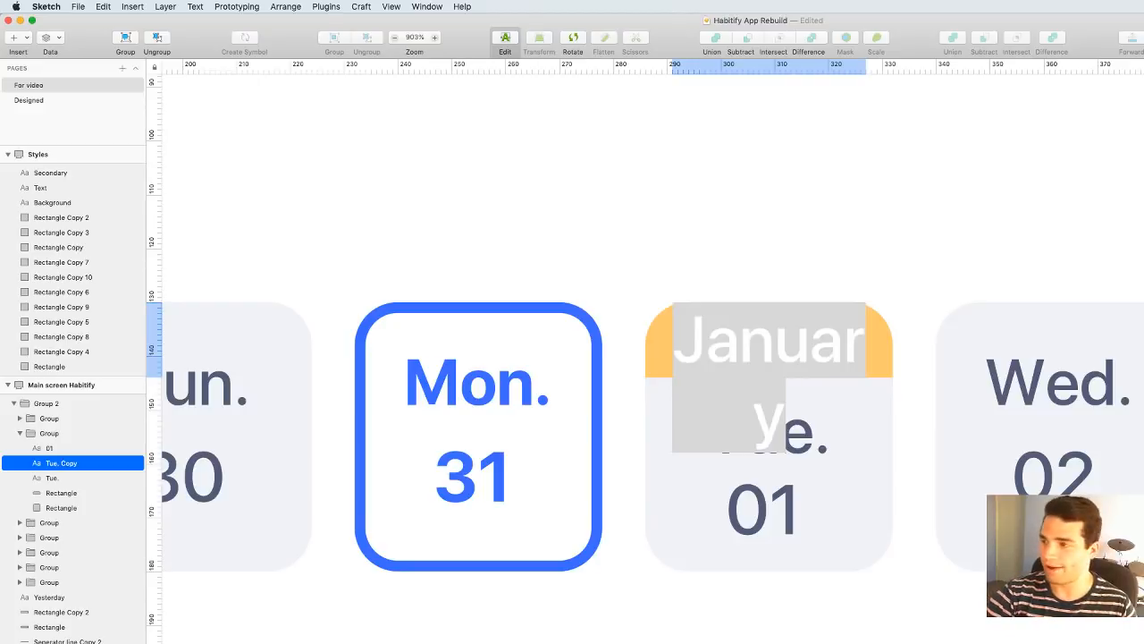
{"action": "key", "text": "Return"}
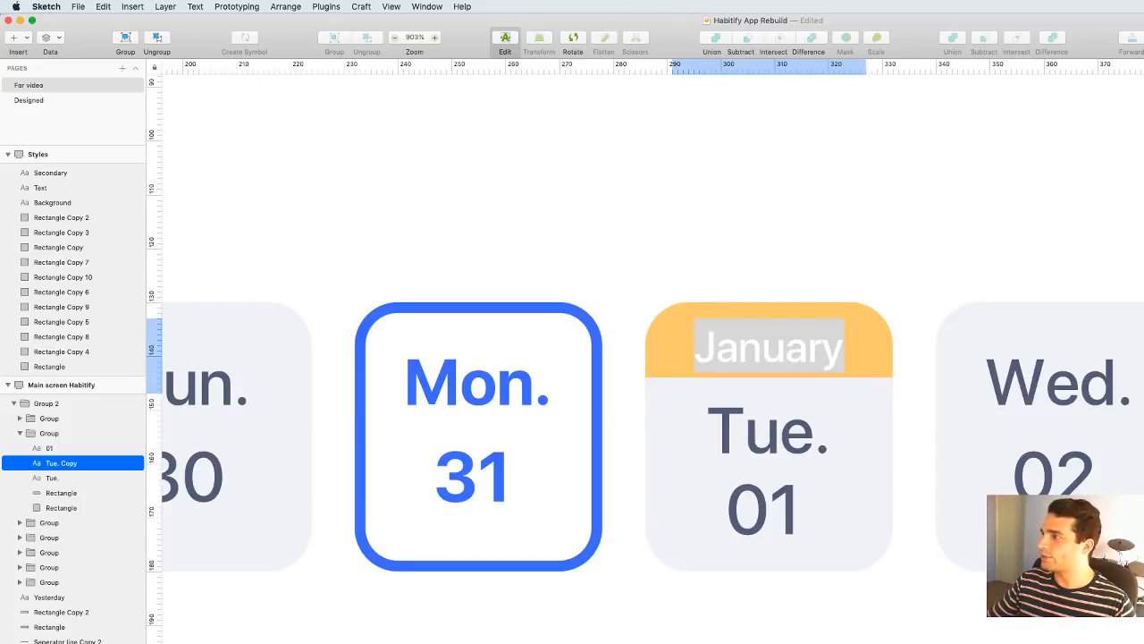
{"action": "key", "text": "Up"}
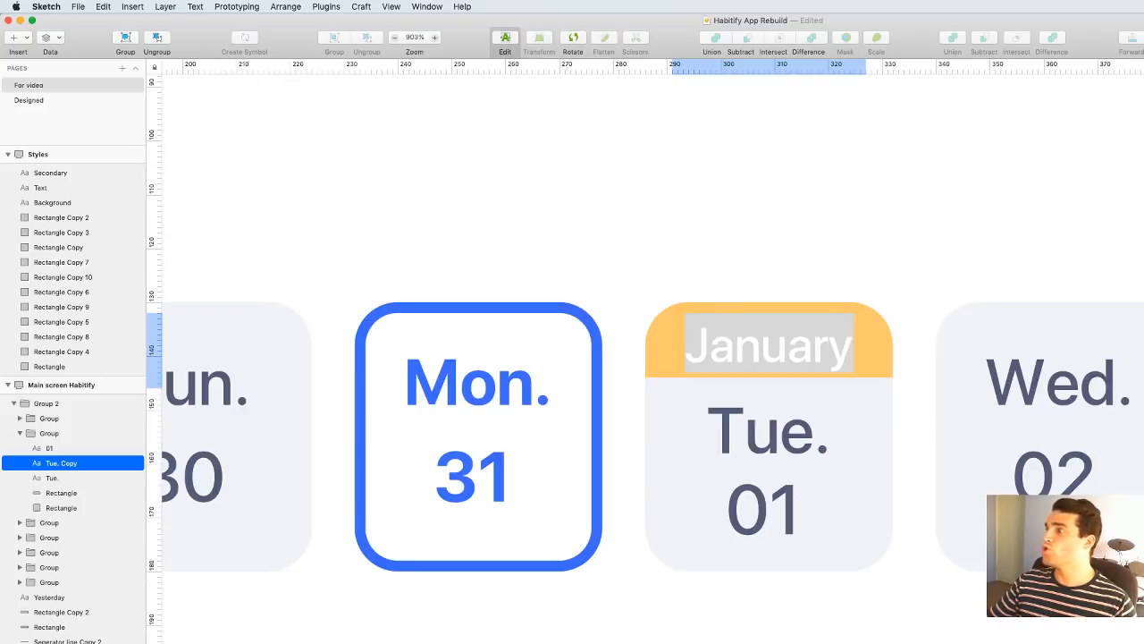
{"action": "left_click", "coordinate": [1064, 234]}
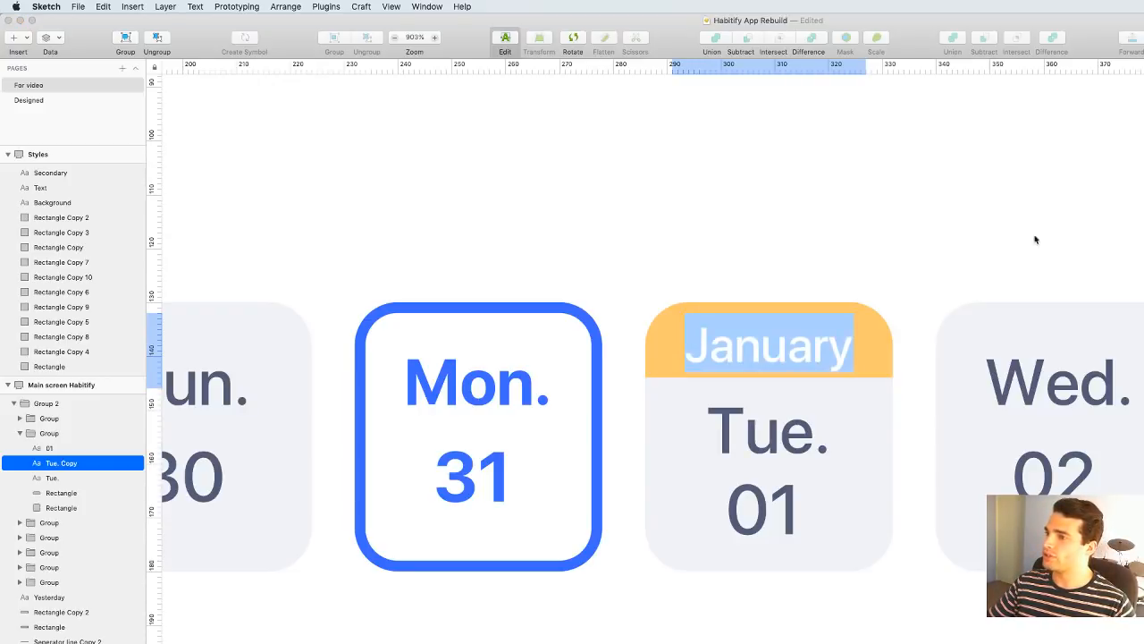
{"action": "left_click", "coordinate": [999, 242]}
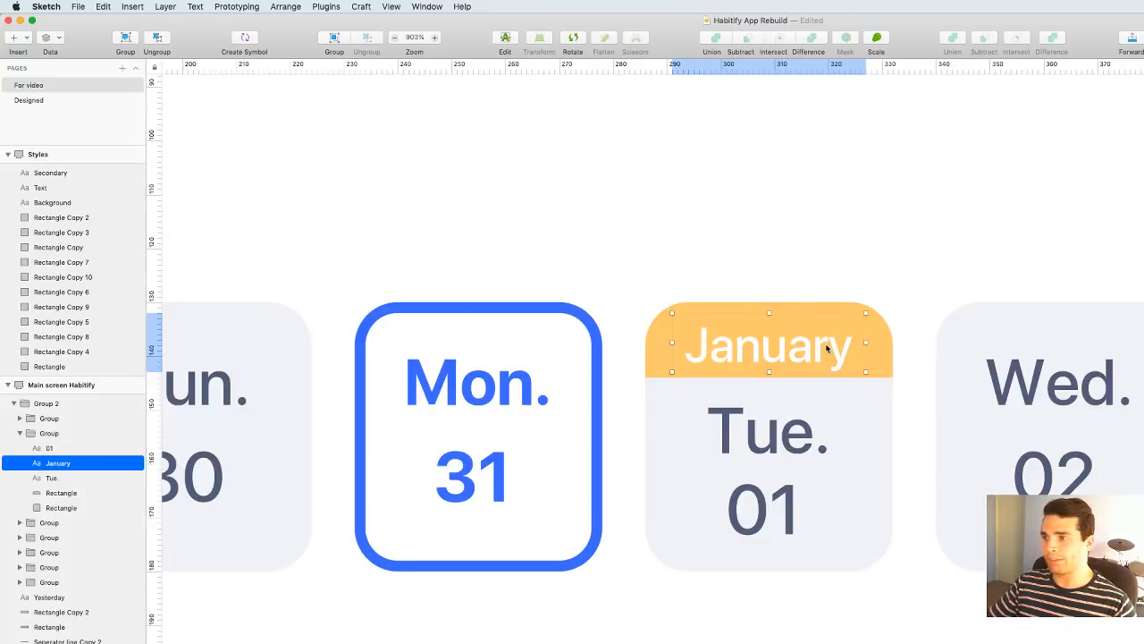
{"action": "left_click", "coordinate": [863, 274]}
{"action": "scroll", "coordinate": [872, 279], "scroll_direction": "left", "scroll_amount": 1}
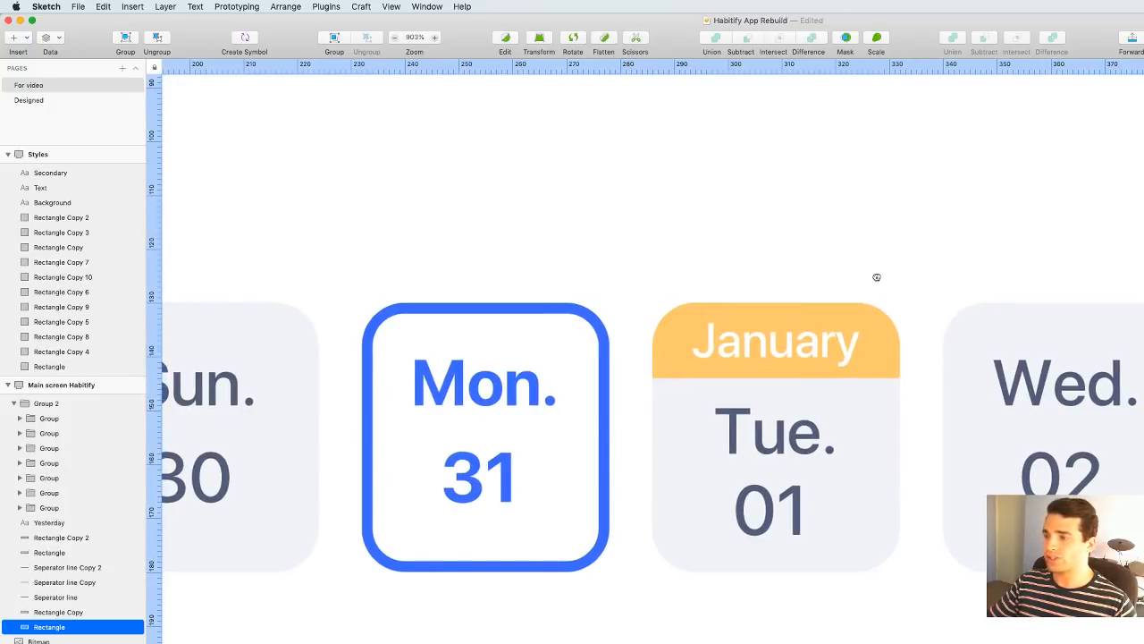
{"action": "key", "text": "Escape"}
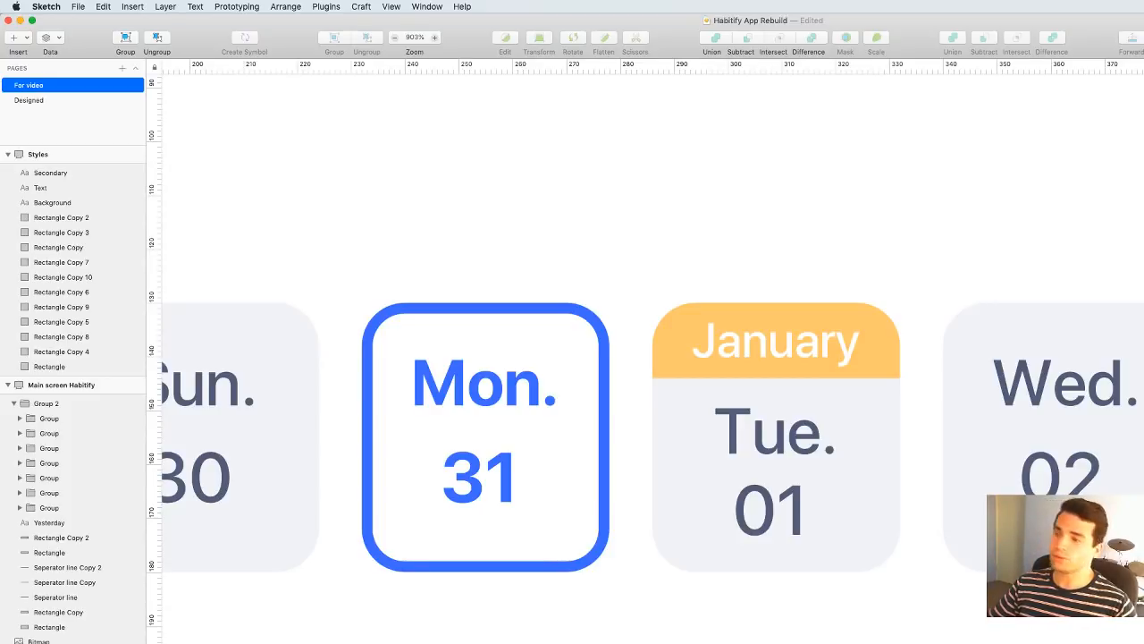
Increase the character spacing of the January label on the orange strip and compare it with the reference
{"action": "left_click", "coordinate": [810, 340]}
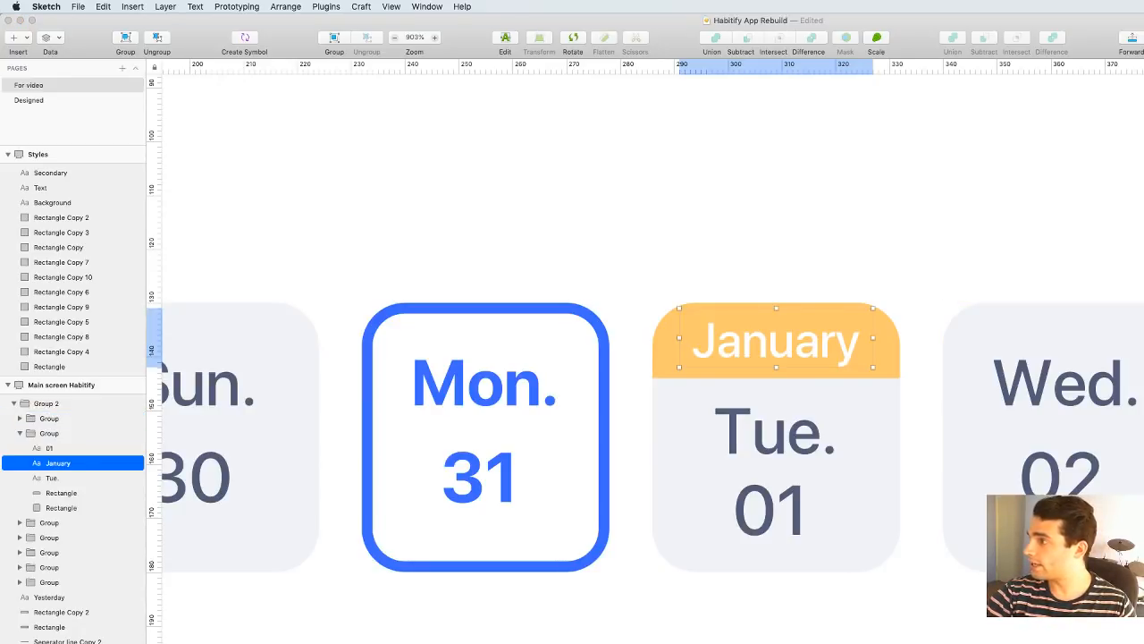
{"action": "key", "text": "Down"}
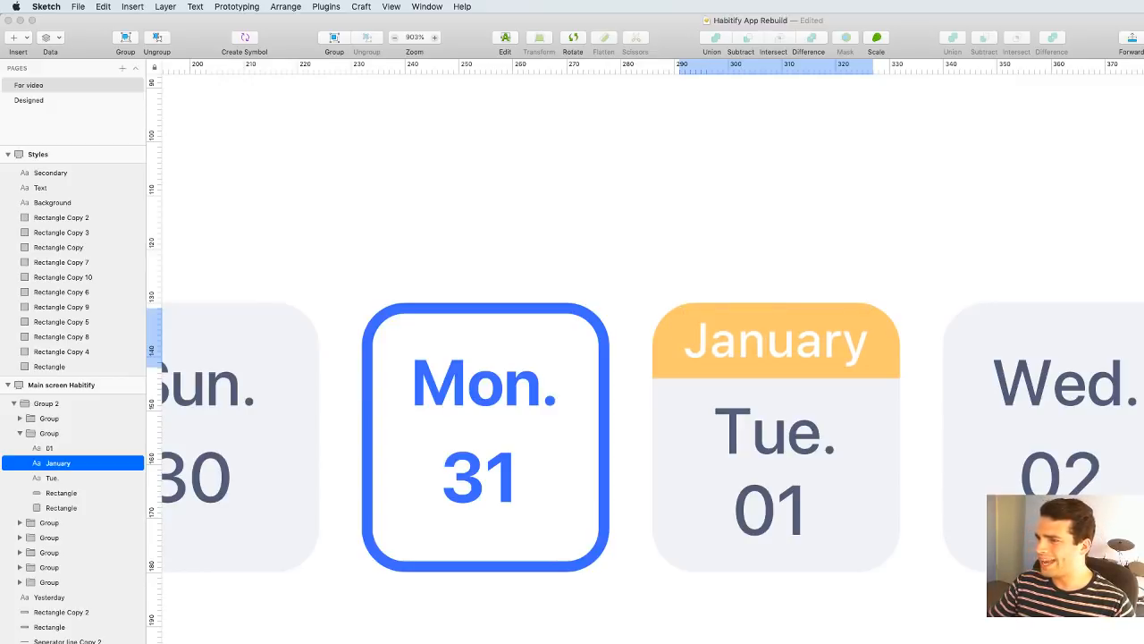
{"action": "left_click", "coordinate": [872, 259]}
{"action": "scroll", "coordinate": [871, 259], "scroll_direction": "down", "scroll_amount": 10}
{"action": "left_click", "coordinate": [1071, 241]}
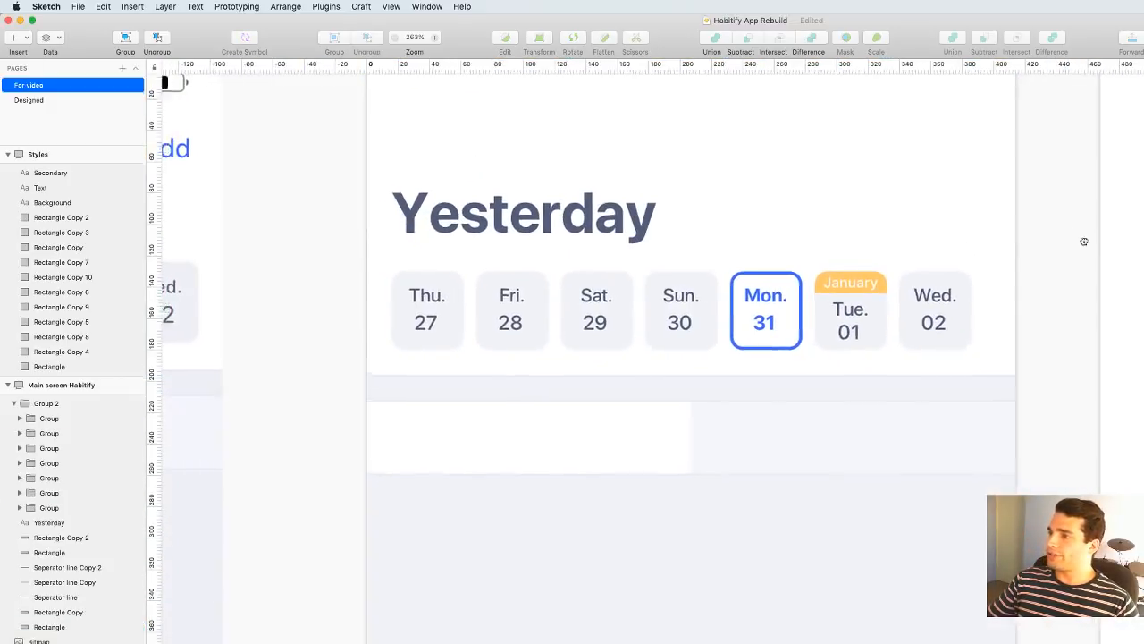
{"action": "scroll", "coordinate": [1073, 240], "scroll_direction": "down", "scroll_amount": 5}
{"action": "scroll", "coordinate": [748, 107], "scroll_direction": "up", "scroll_amount": 5}
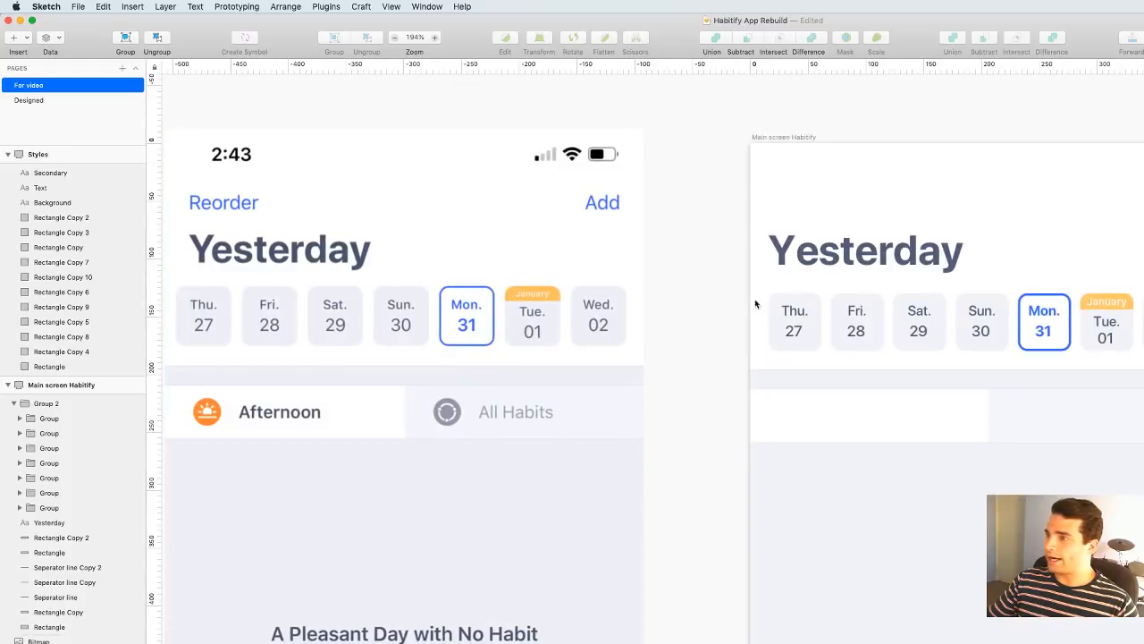
Reduce the January label's text size to match the smaller label in the reference
{"action": "left_click", "coordinate": [1124, 304]}
{"action": "key", "text": "Down"}
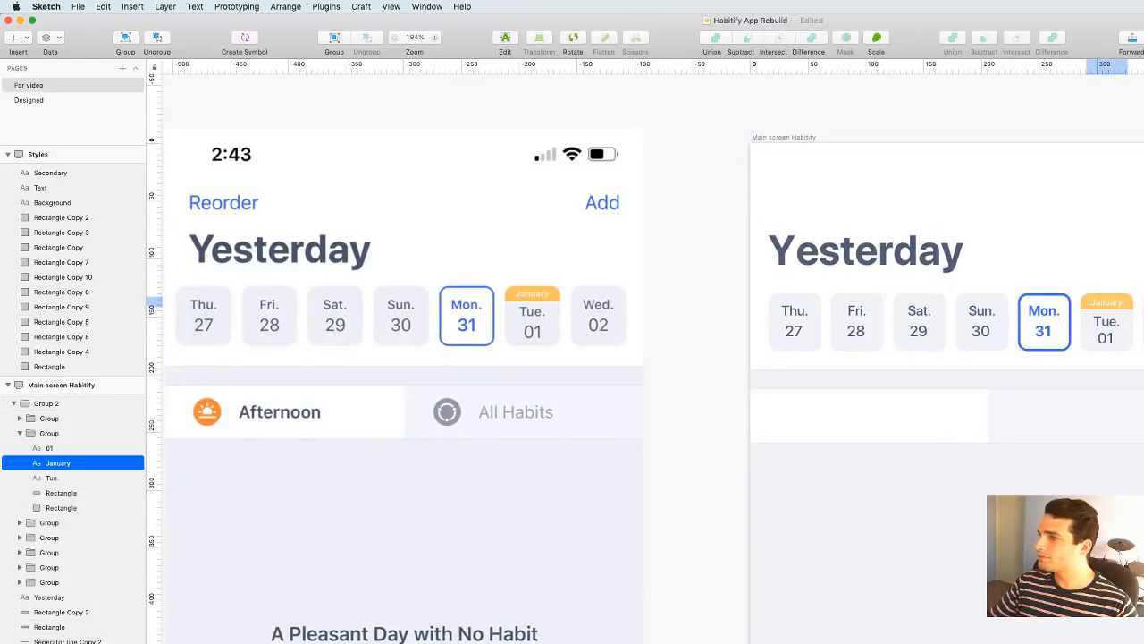
{"action": "key", "text": "Escape"}
{"action": "scroll", "coordinate": [1133, 288], "scroll_direction": "up", "scroll_amount": 8}
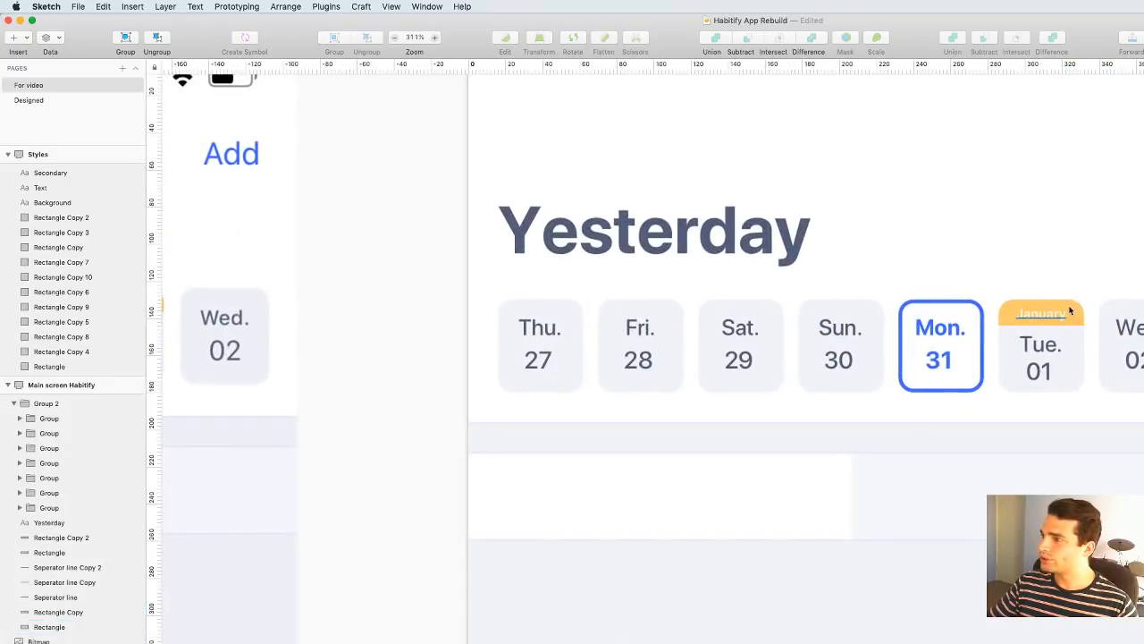
Shift the January label slightly upward so it sits centred within the orange strip
{"action": "left_click", "coordinate": [1052, 315], "text": "super"}
{"action": "key", "text": "Up"}
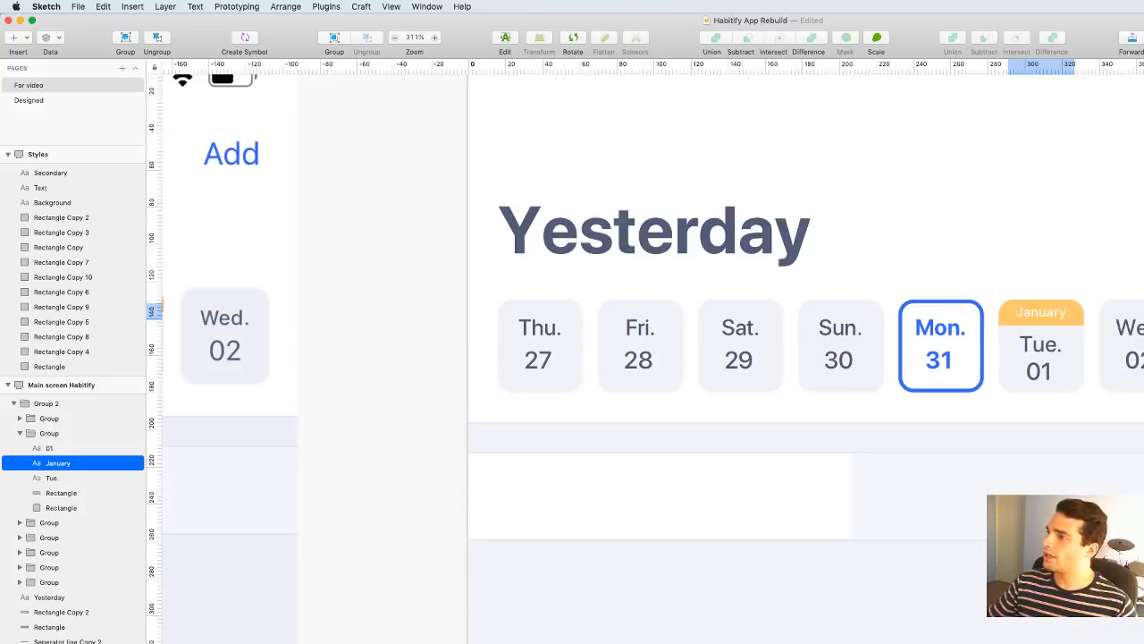
{"action": "key", "text": "Escape"}
{"action": "scroll", "coordinate": [1135, 307], "scroll_direction": "up", "scroll_amount": 8}
{"action": "left_click", "coordinate": [943, 342], "text": "super"}
{"action": "scroll", "coordinate": [943, 348], "scroll_direction": "up", "scroll_amount": 5}
{"action": "left_click_drag", "start_coordinate": [958, 344], "coordinate": [963, 337]}
{"action": "left_click", "coordinate": [1142, 267]}
{"action": "scroll", "coordinate": [1142, 267], "scroll_direction": "down", "scroll_amount": 10}
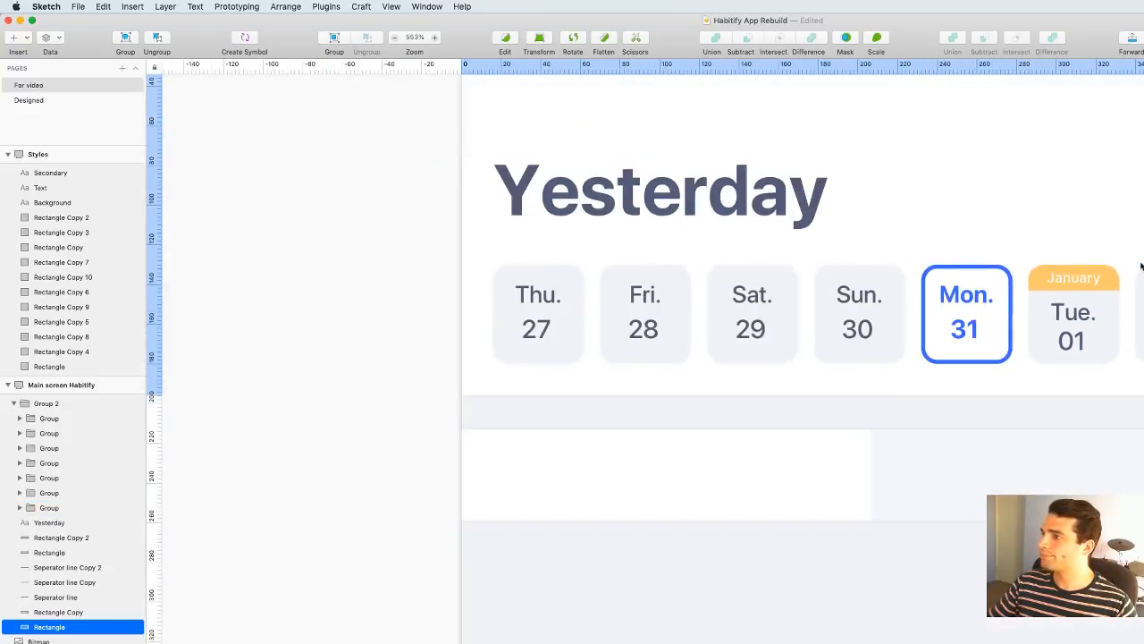
{"action": "key", "text": "Escape"}
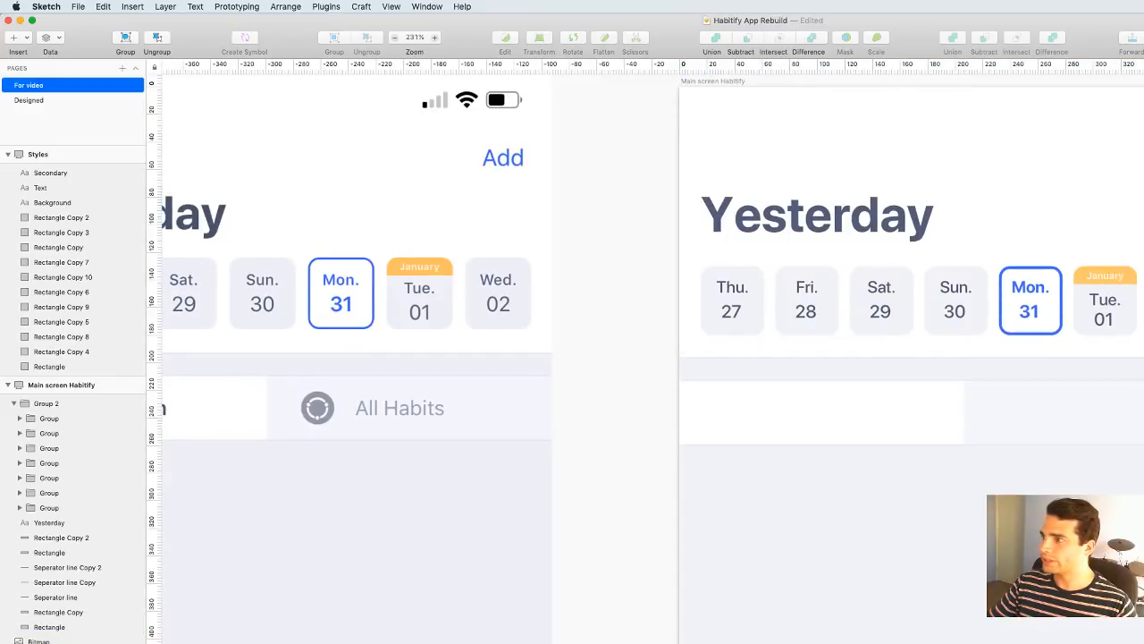
Compare the rebuilt header and day row with the reference app screenshot
{"action": "scroll", "coordinate": [1141, 293], "scroll_direction": "down", "scroll_amount": 3}
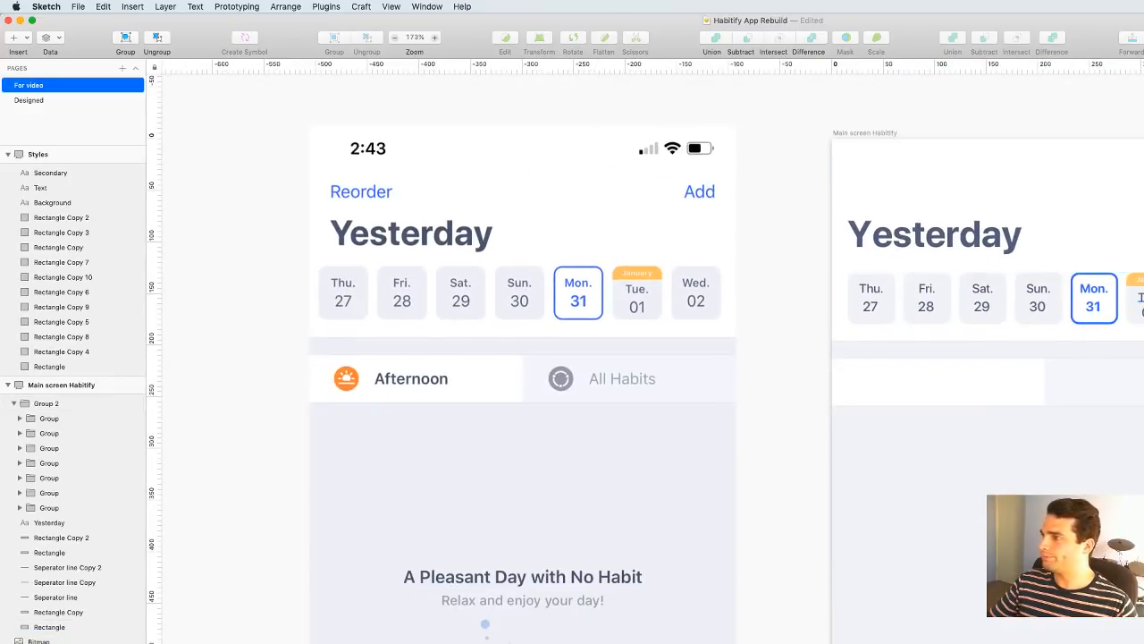
{"action": "left_click", "coordinate": [1142, 296], "text": "super"}
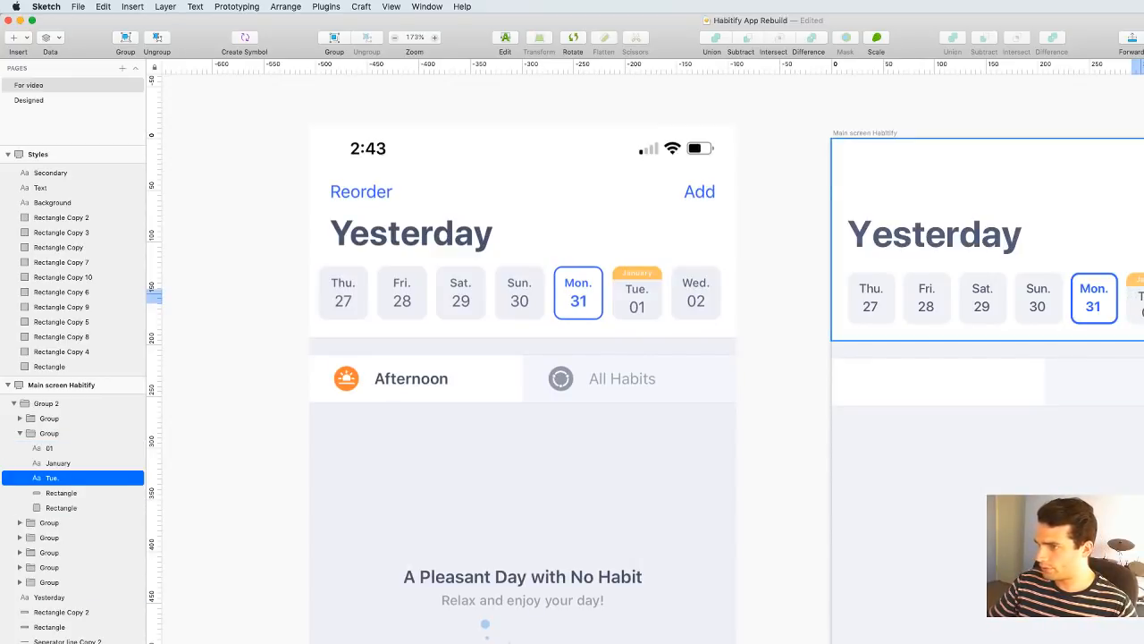
{"action": "double_click", "coordinate": [1140, 295]}
{"action": "key", "text": "Escape"}
{"action": "key", "text": "Escape"}
{"action": "scroll", "coordinate": [1140, 360], "scroll_direction": "down", "scroll_amount": 5}
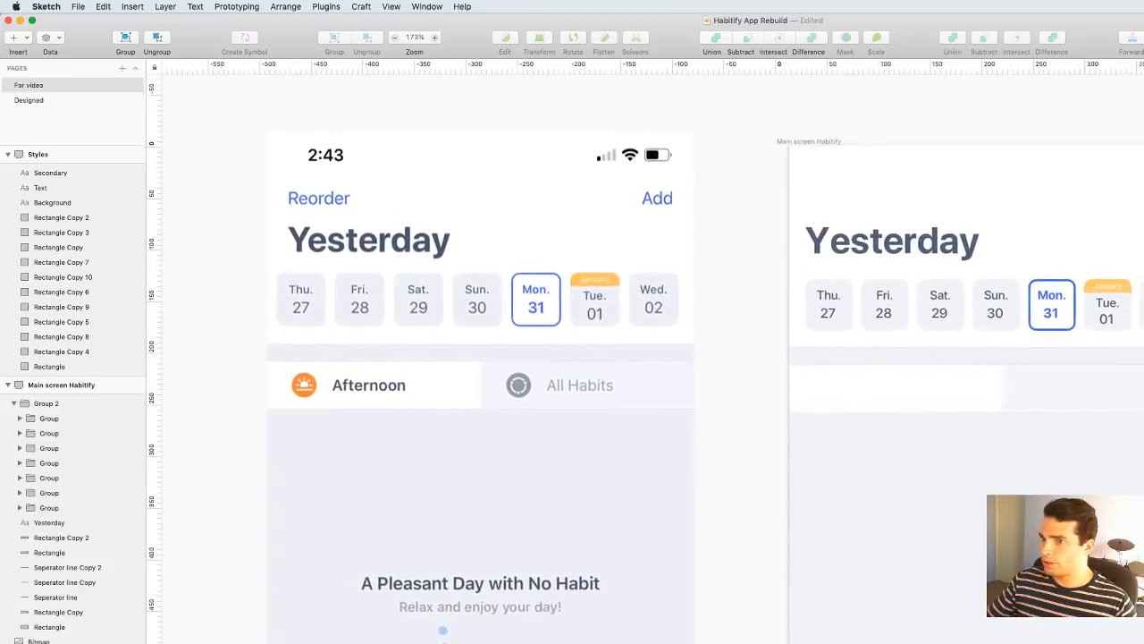
{"action": "left_click_drag", "start_coordinate": [1140, 361], "coordinate": [1001, 282]}
{"action": "scroll", "coordinate": [979, 310], "scroll_direction": "up", "scroll_amount": 3}
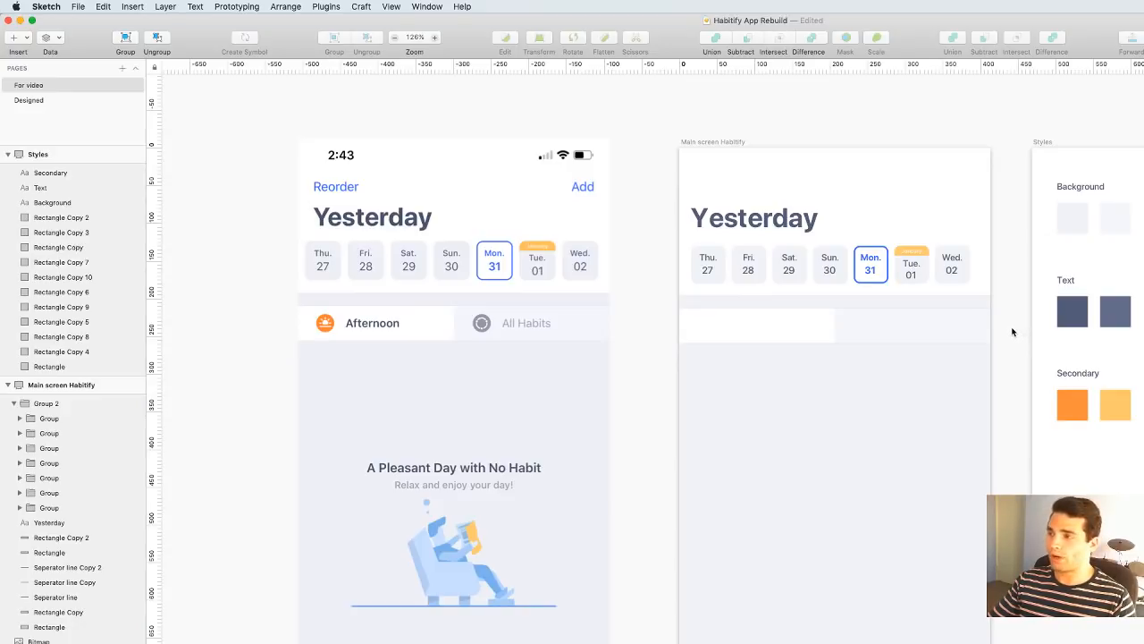
{"action": "scroll", "coordinate": [1012, 331], "scroll_direction": "down", "scroll_amount": 3}
{"action": "left_click_drag", "start_coordinate": [1010, 345], "coordinate": [992, 286]}
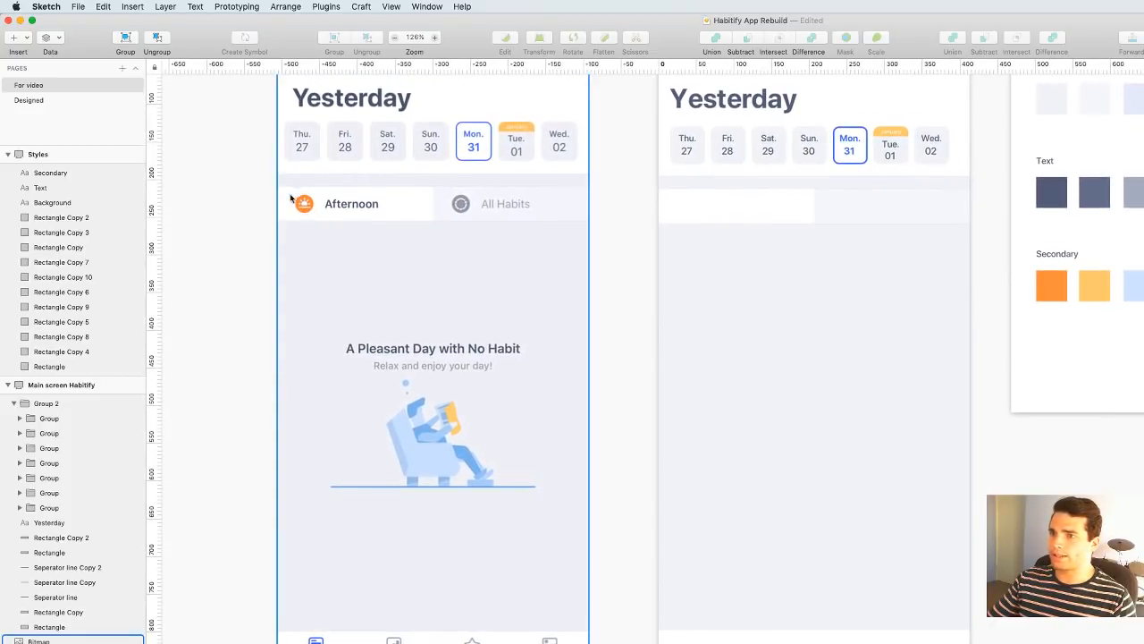
Examine the orange sunrise icon and Afternoon label in the reference, and the matching empty white tab on the rebuilt screen
{"action": "scroll", "coordinate": [634, 250], "scroll_direction": "up", "scroll_amount": 10}
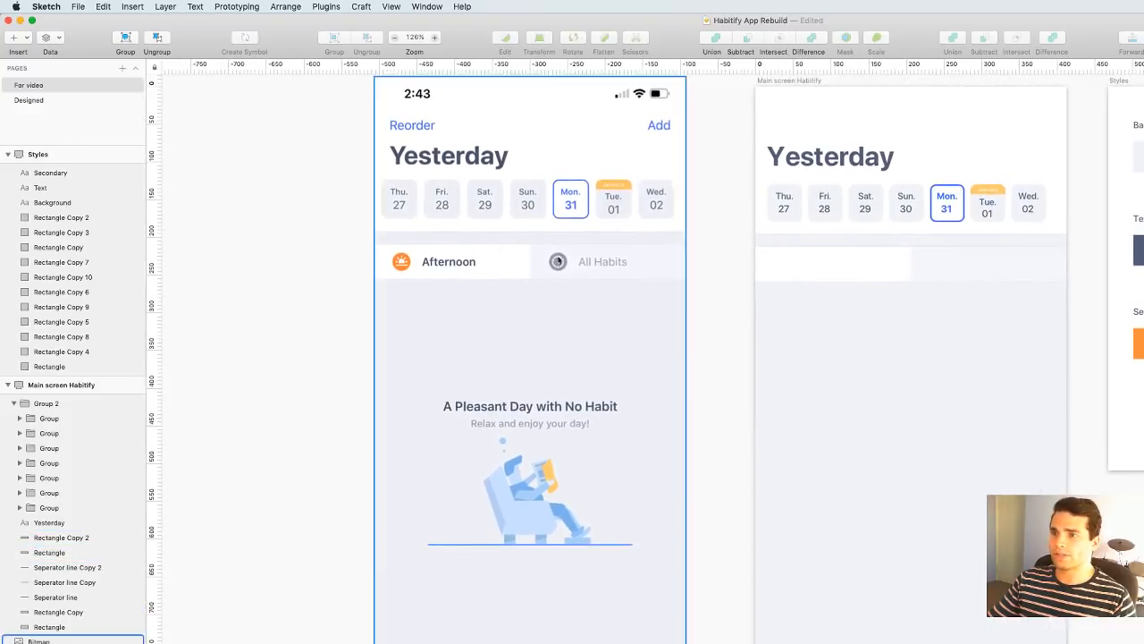
{"action": "scroll", "coordinate": [398, 313], "scroll_direction": "up", "scroll_amount": 3}
{"action": "scroll", "coordinate": [643, 351], "scroll_direction": "right", "scroll_amount": 3}
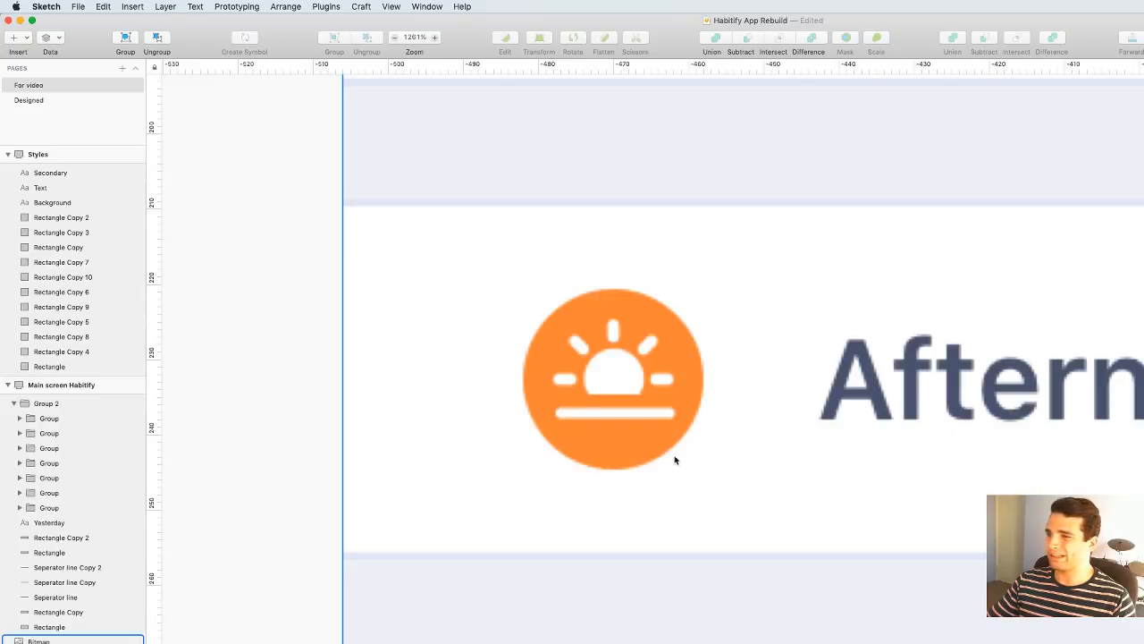
{"action": "scroll", "coordinate": [728, 409], "scroll_direction": "down", "scroll_amount": 10}
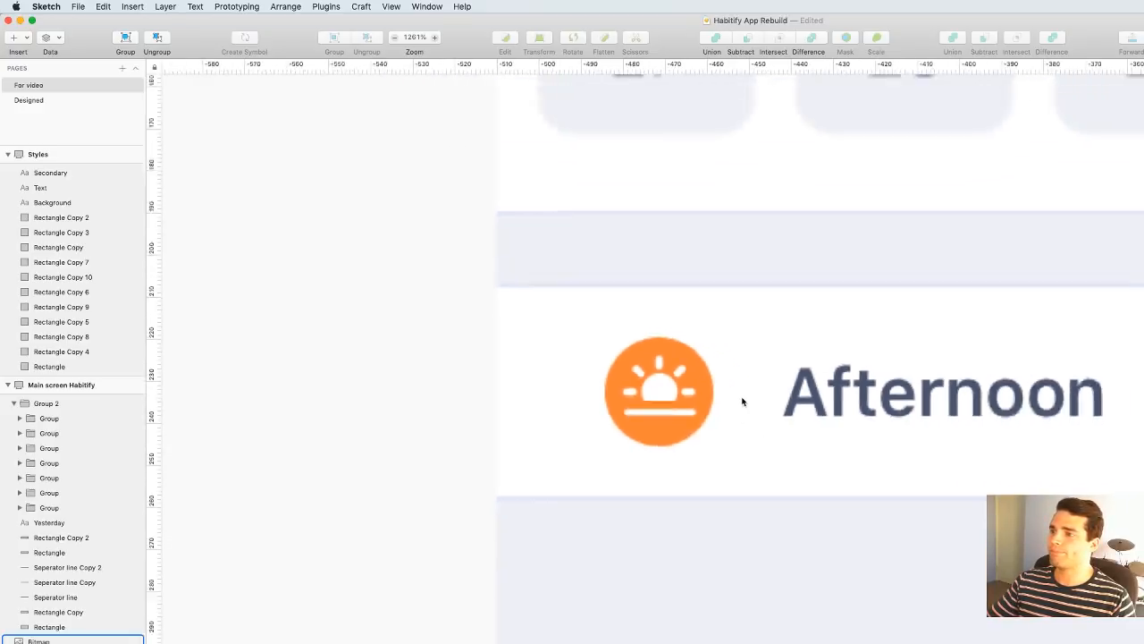
{"action": "scroll", "coordinate": [833, 410], "scroll_direction": "right", "scroll_amount": 6}
{"action": "scroll", "coordinate": [804, 393], "scroll_direction": "left", "scroll_amount": 6}
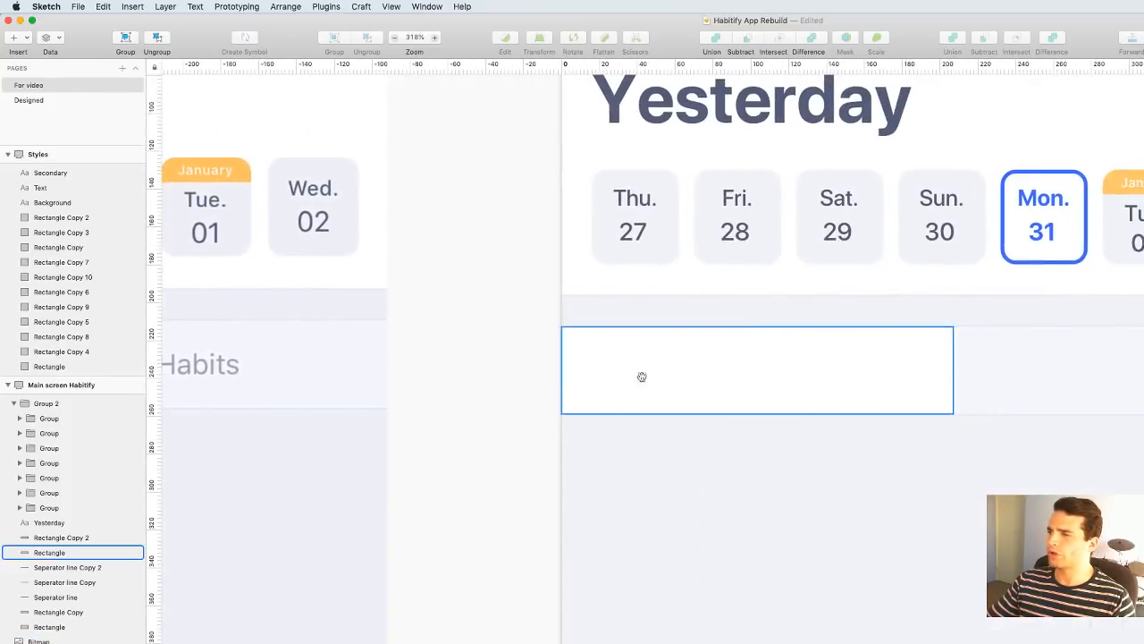
{"action": "scroll", "coordinate": [685, 314], "scroll_direction": "up", "scroll_amount": 6}
{"action": "scroll", "coordinate": [442, 273], "scroll_direction": "down", "scroll_amount": 8}
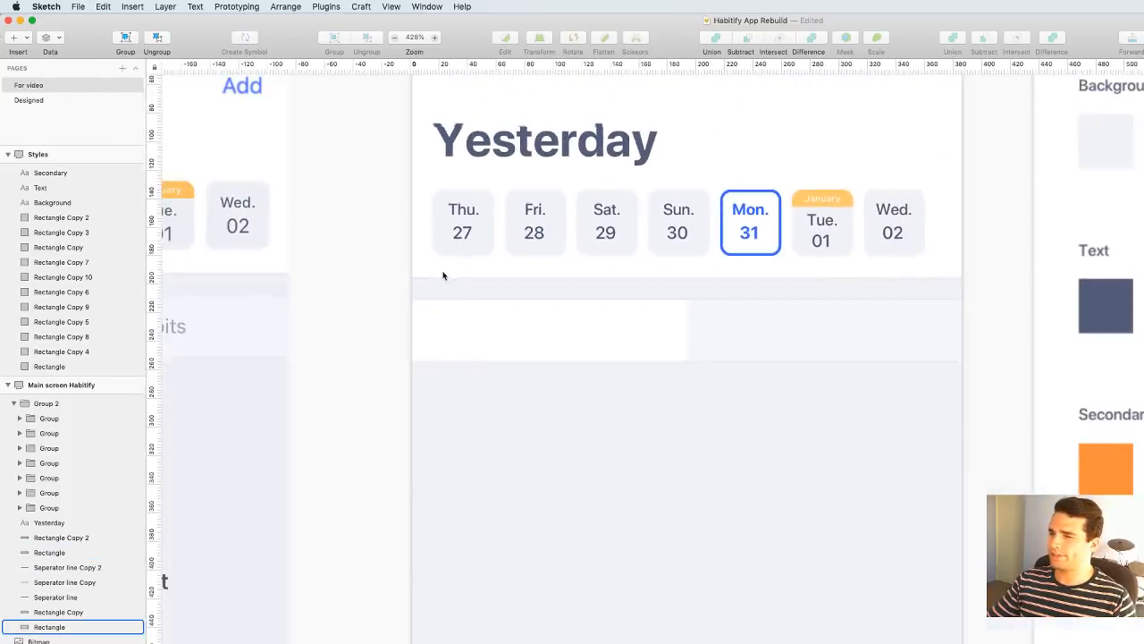
Draw a circle about 30 px wide near the left end of the white tab on the Main screen Habitify artboard
{"action": "scroll", "coordinate": [625, 268], "scroll_direction": "up", "scroll_amount": 4}
{"action": "left_click", "coordinate": [27, 40]}
{"action": "mouse_move", "coordinate": [41, 53]}
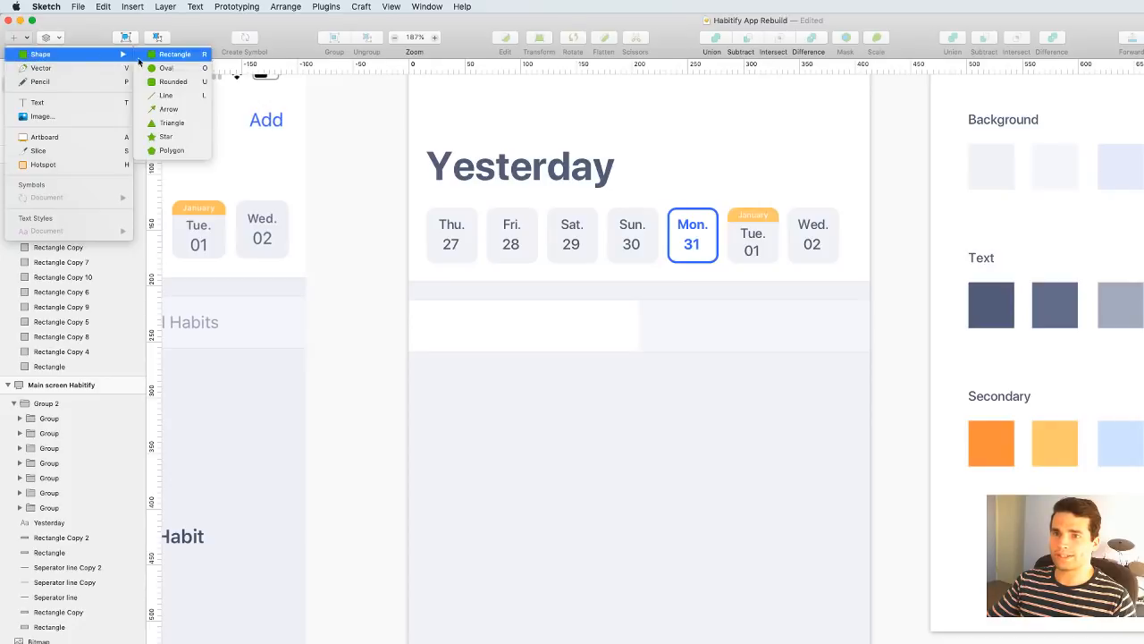
{"action": "left_click", "coordinate": [179, 67]}
{"action": "left_click_drag", "start_coordinate": [435, 316], "coordinate": [465, 345]}
Remove the circle's border and fill it with the orange sampled from the first Secondary swatch
{"action": "left_click", "coordinate": [27, 37]}
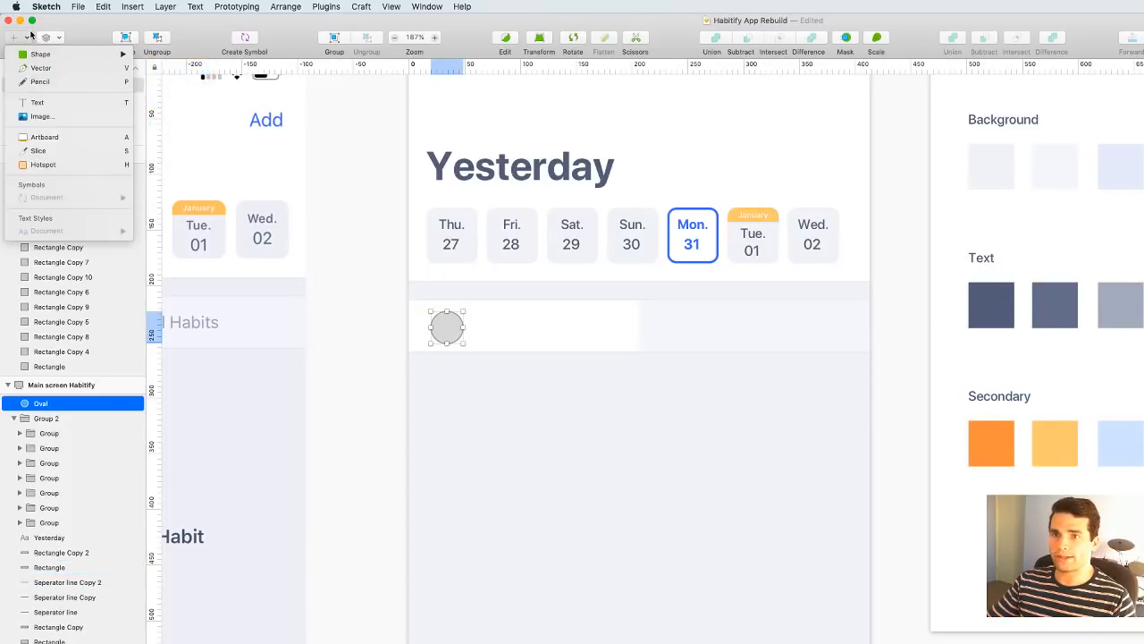
{"action": "left_click", "coordinate": [27, 38]}
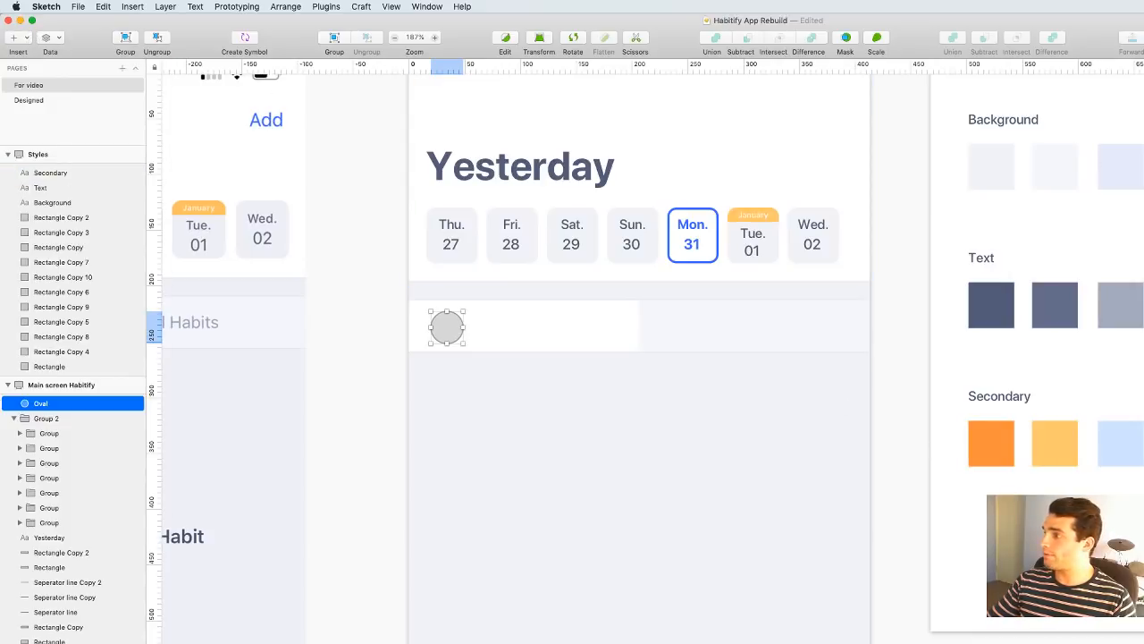
{"action": "key", "text": "b"}
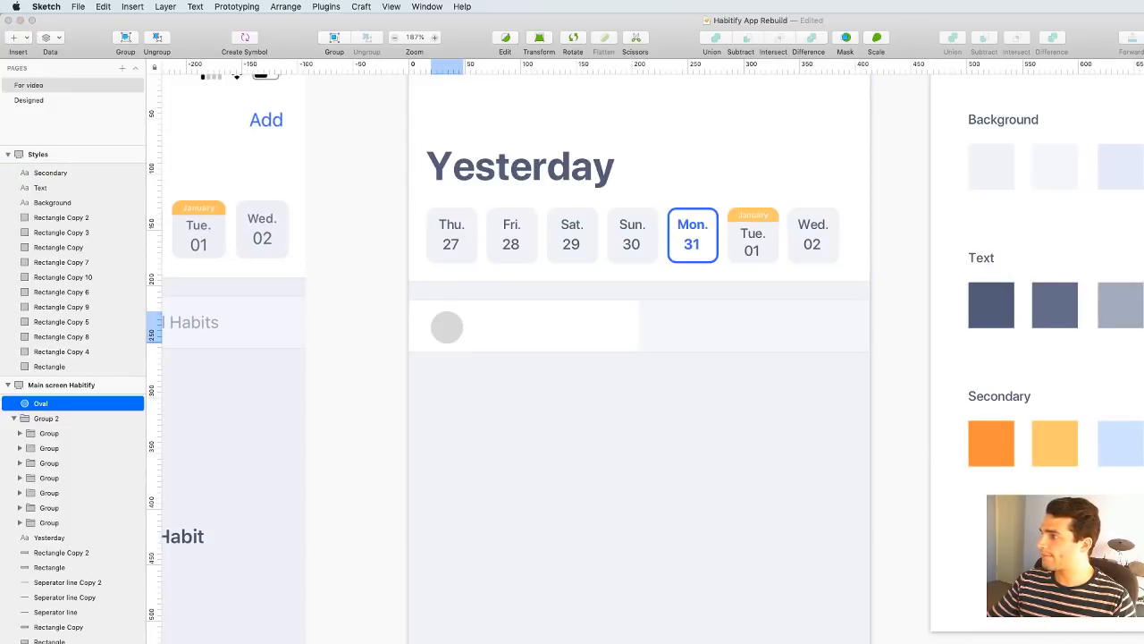
{"action": "left_click", "coordinate": [982, 447]}
Shrink the orange circle to about 20 px wide and move it closer to the white tab's left edge
{"action": "scroll", "coordinate": [945, 543], "scroll_direction": "left", "scroll_amount": 10}
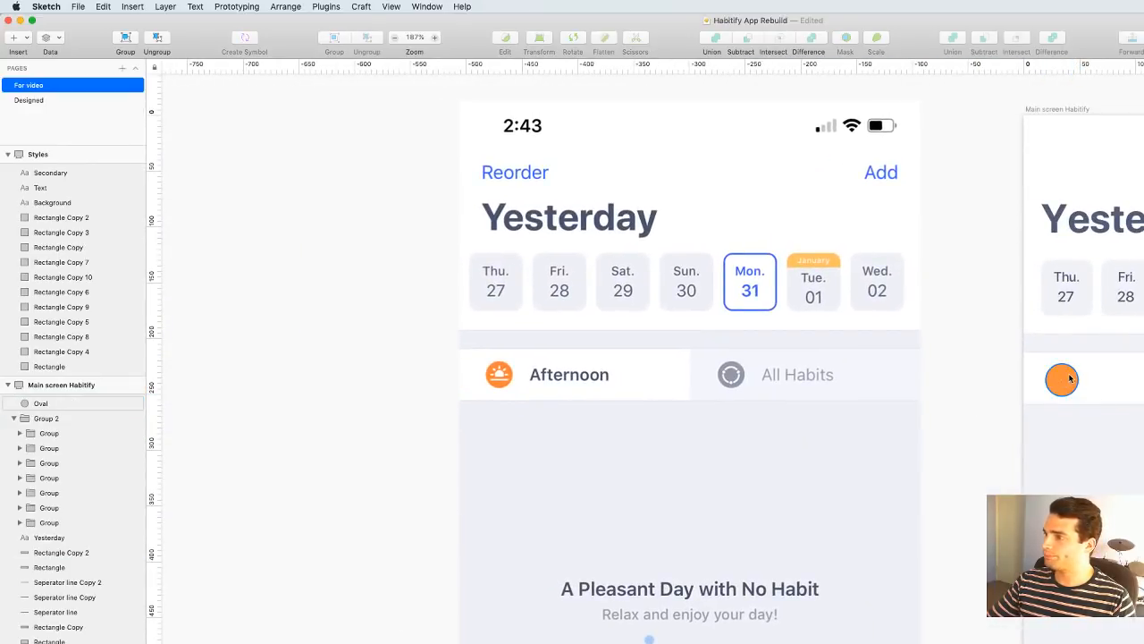
{"action": "scroll", "coordinate": [1072, 388], "scroll_direction": "up", "scroll_amount": 6}
{"action": "left_click_drag", "start_coordinate": [942, 428], "coordinate": [929, 407]}
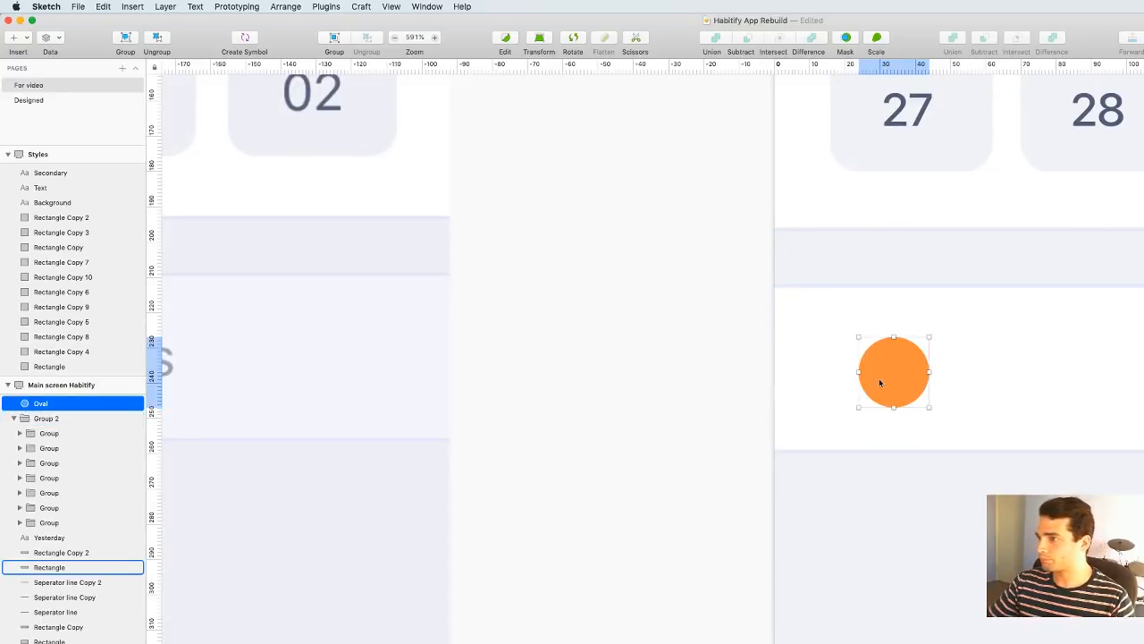
{"action": "key", "text": "Escape"}
{"action": "left_click_drag", "start_coordinate": [893, 385], "coordinate": [876, 385]}
Enlarge the orange circle to about 22 px and center it vertically in the white tab, 12 px from top and bottom
{"action": "key", "text": "alt"}
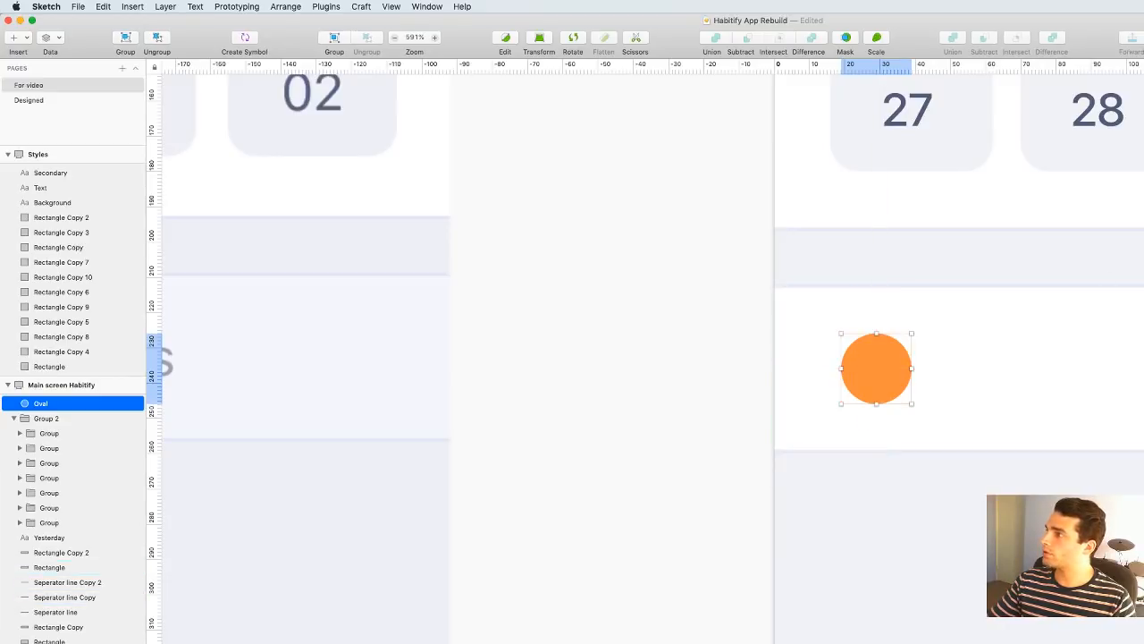
{"action": "key", "text": "Up"}
{"action": "key", "text": "Up"}
{"action": "key", "text": "Up"}
{"action": "key", "text": "alt"}
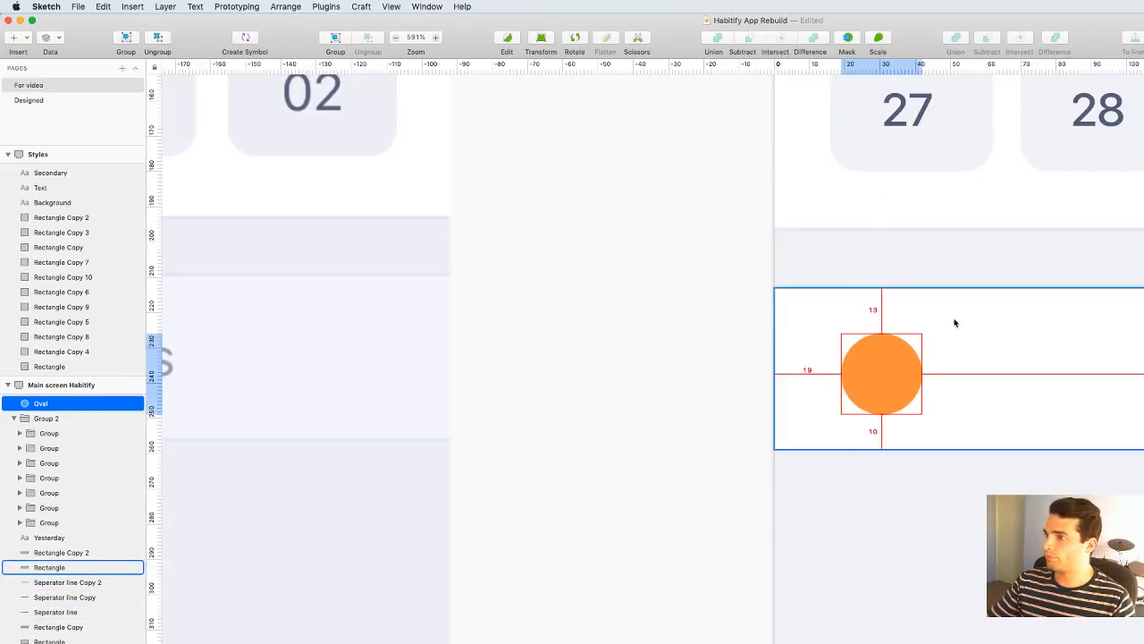
{"action": "left_click_drag", "start_coordinate": [877, 368], "coordinate": [877, 364]}
{"action": "key", "text": "alt"}
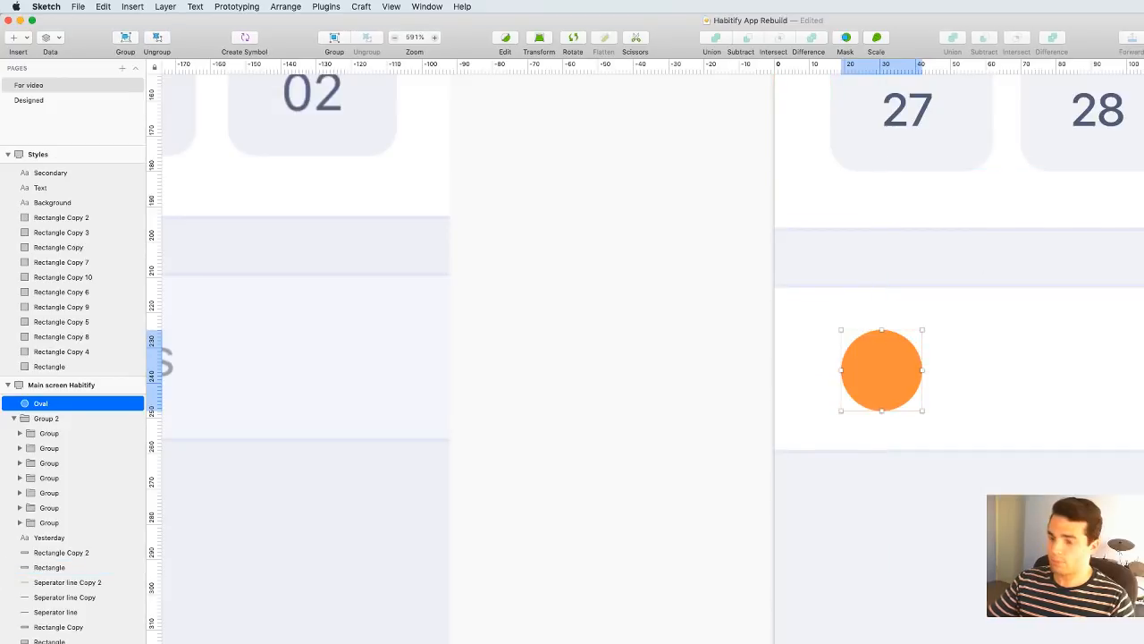
{"action": "key", "text": "Down"}
{"action": "left_click", "coordinate": [762, 343]}
{"action": "left_click", "coordinate": [883, 366]}
{"action": "key", "text": "alt"}
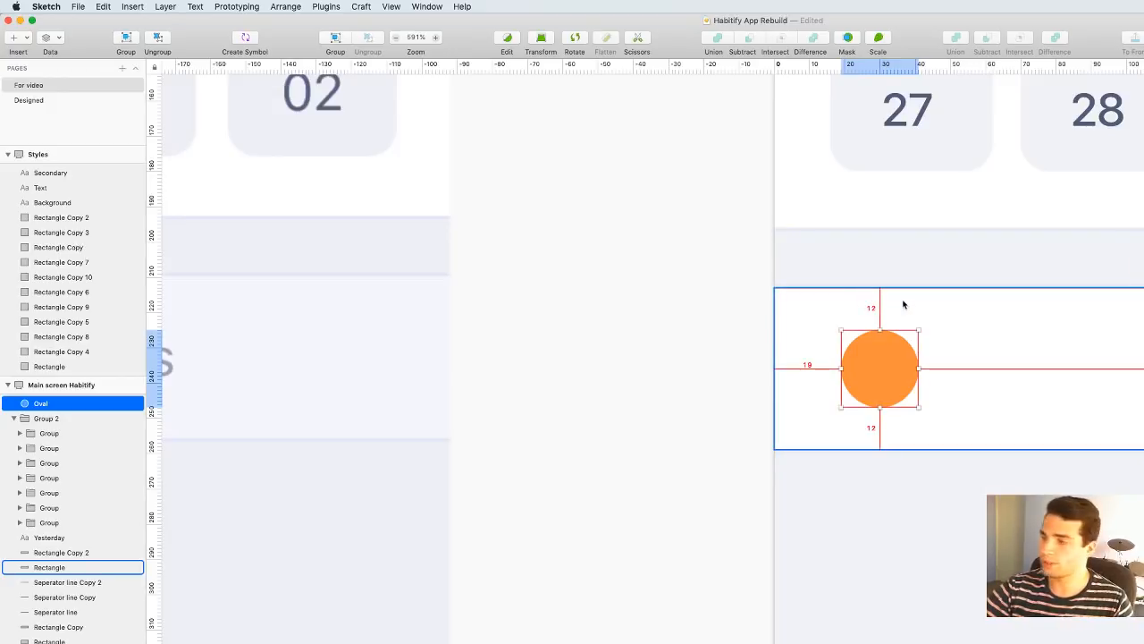
Nudge the orange circle left until it sits 16 px from the tab's left edge
{"action": "key", "text": "Left"}
{"action": "key", "text": "Left"}
{"action": "key", "text": "Left"}
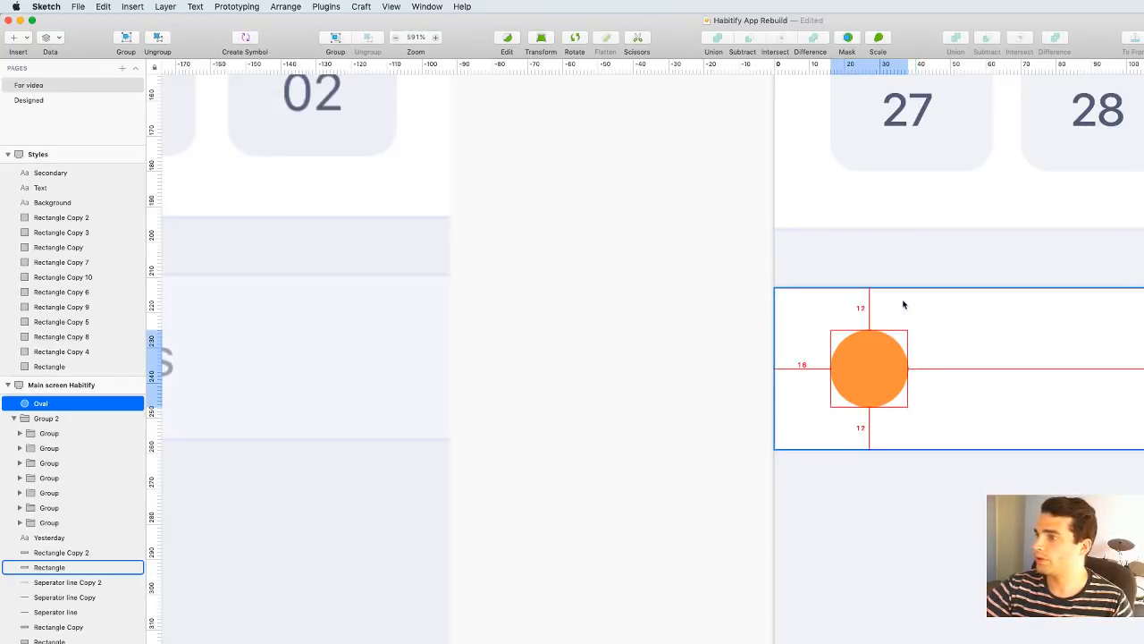
{"action": "left_click", "coordinate": [662, 383]}
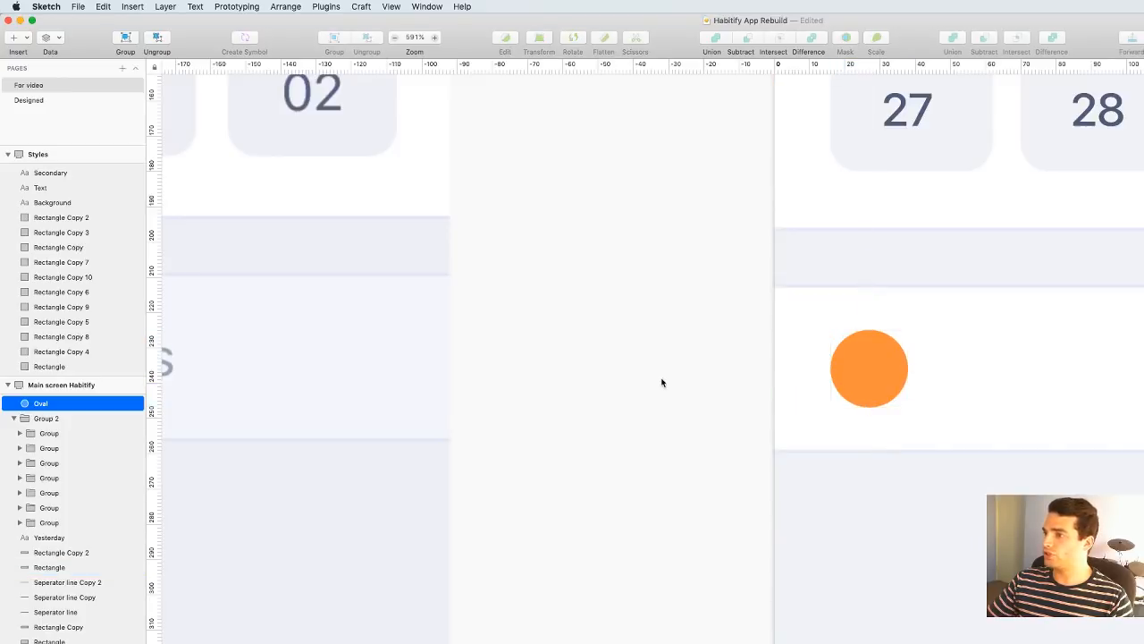
Duplicate the Thu. label into the white tab beside the orange circle and change its text to Afternoon
{"action": "scroll", "coordinate": [662, 382], "scroll_direction": "down", "scroll_amount": 5}
{"action": "scroll", "coordinate": [661, 383], "scroll_direction": "down", "scroll_amount": 5}
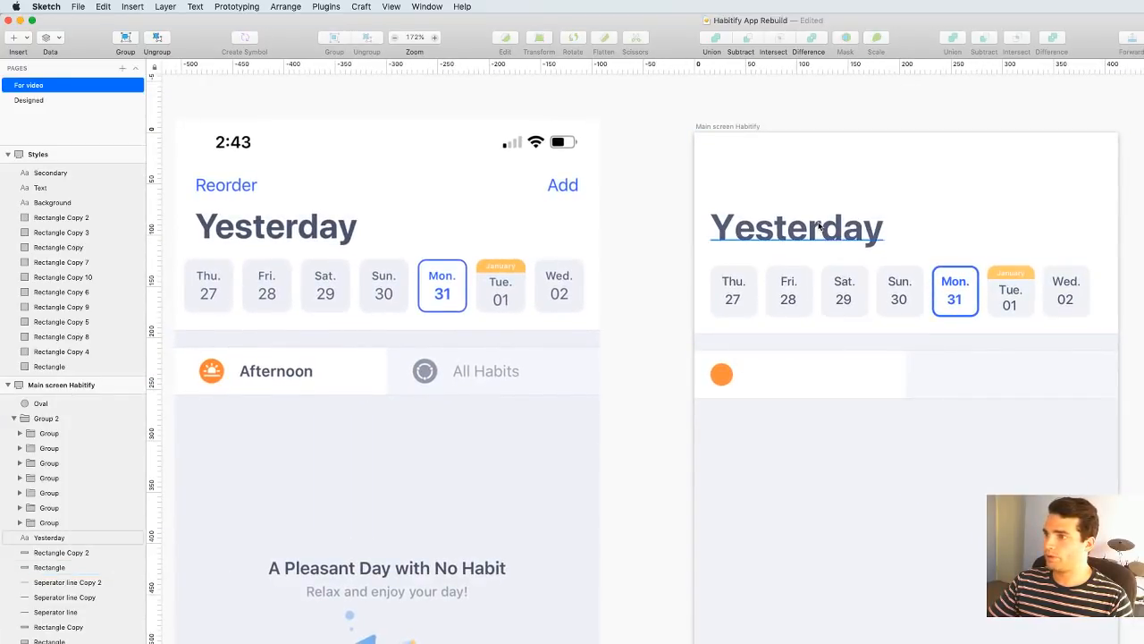
{"action": "left_click_drag", "start_coordinate": [733, 282], "coordinate": [782, 374]}
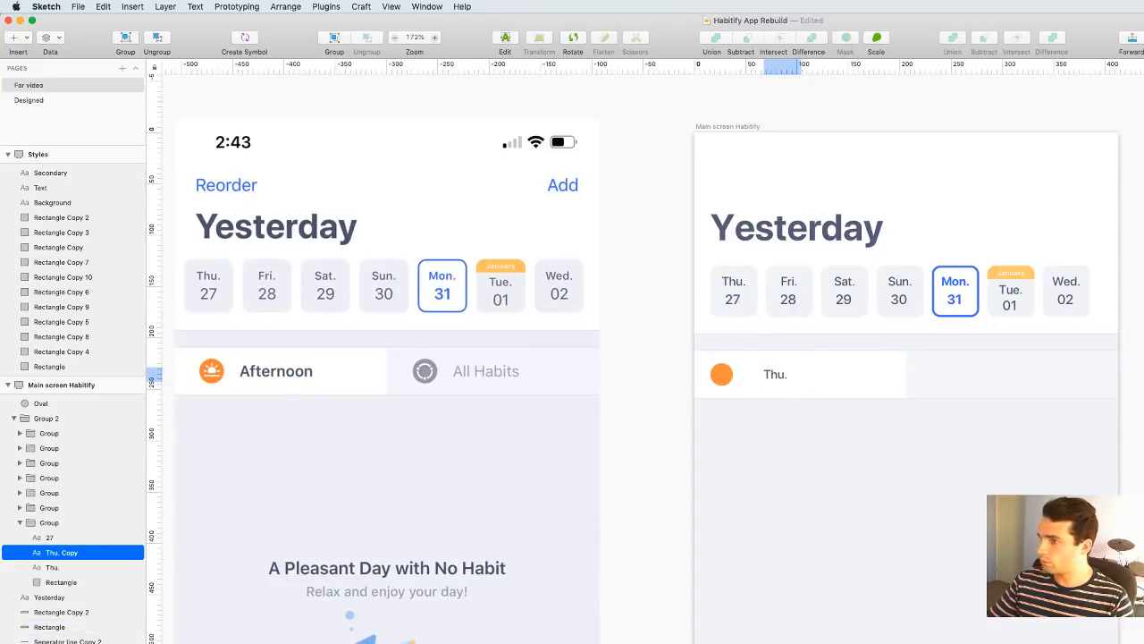
{"action": "double_click", "coordinate": [777, 376]}
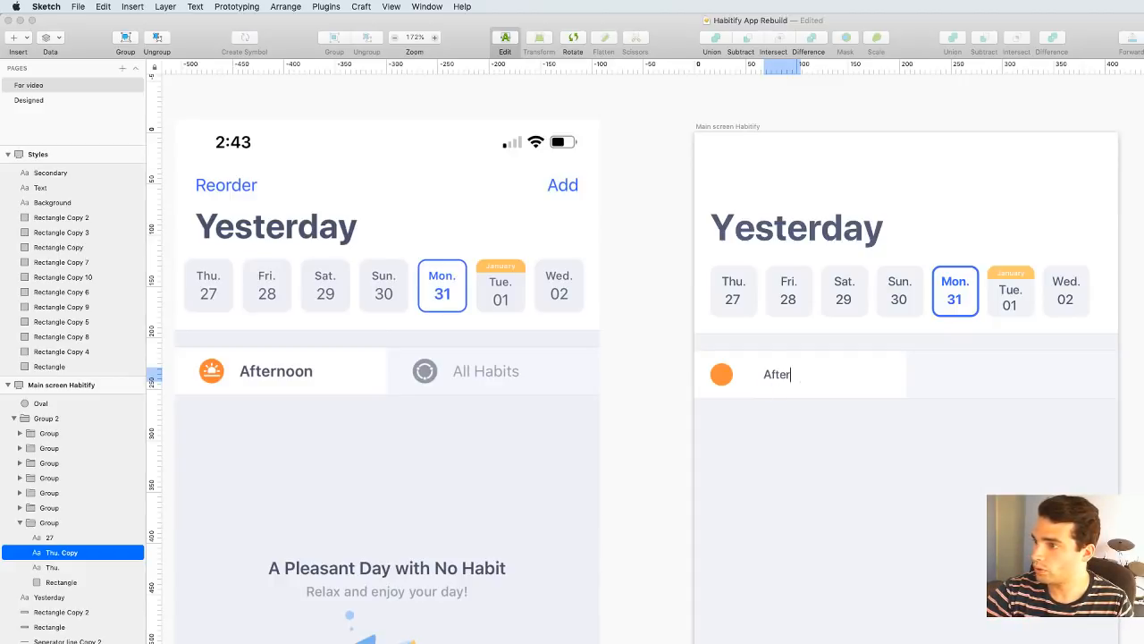
Adjust the Afternoon label's font size and weight to match the reference
{"action": "key", "text": "super+a"}
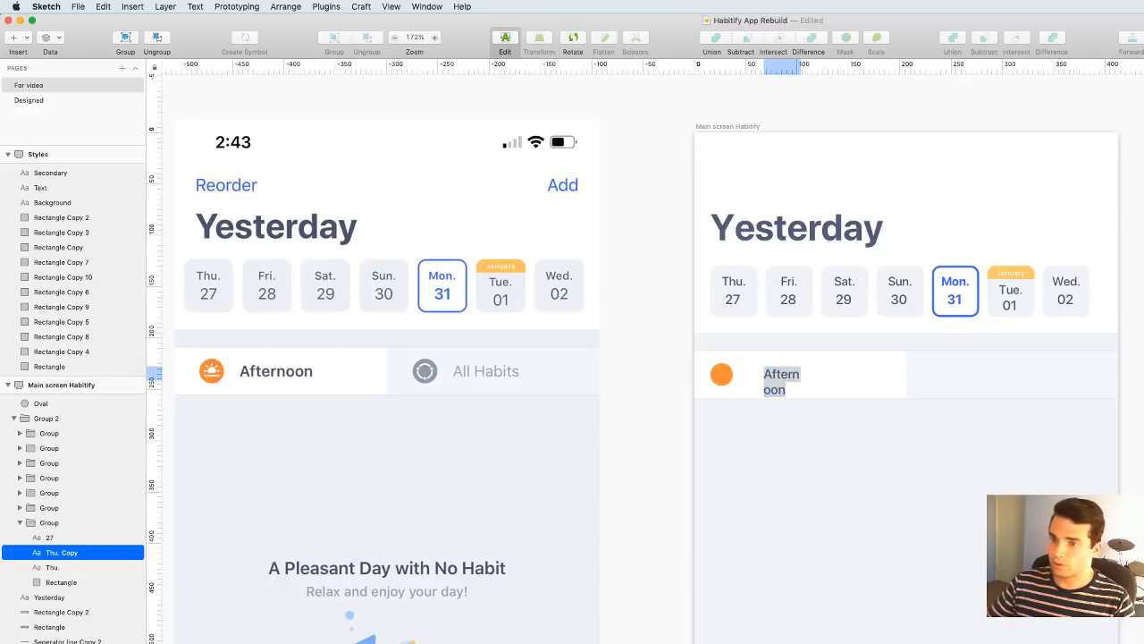
{"action": "key", "text": "Return"}
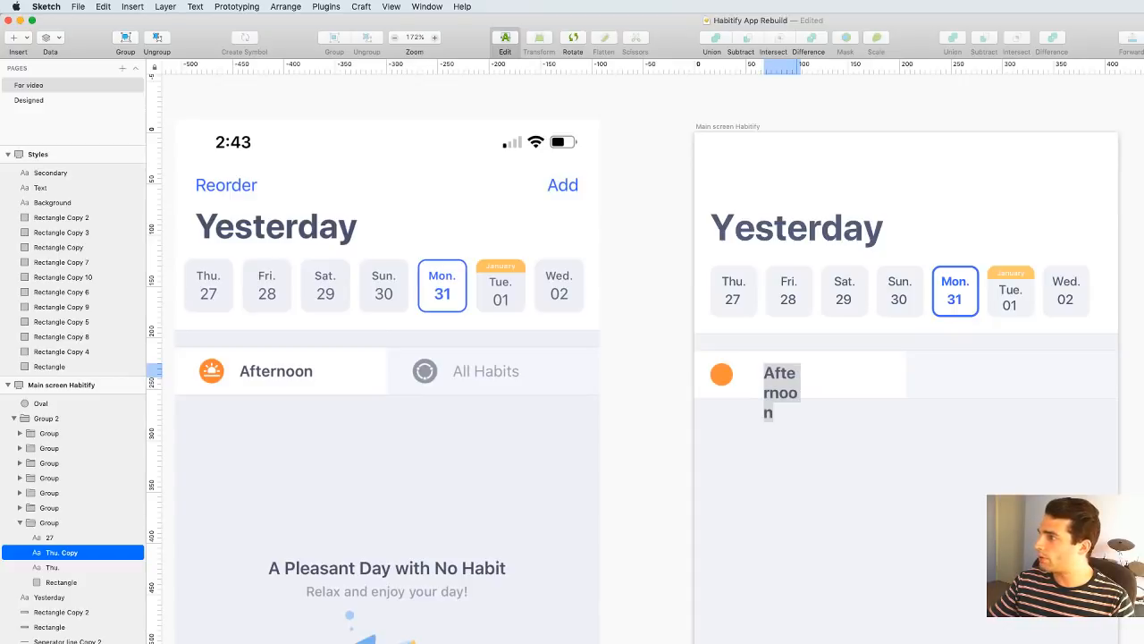
{"action": "key", "text": "Escape"}
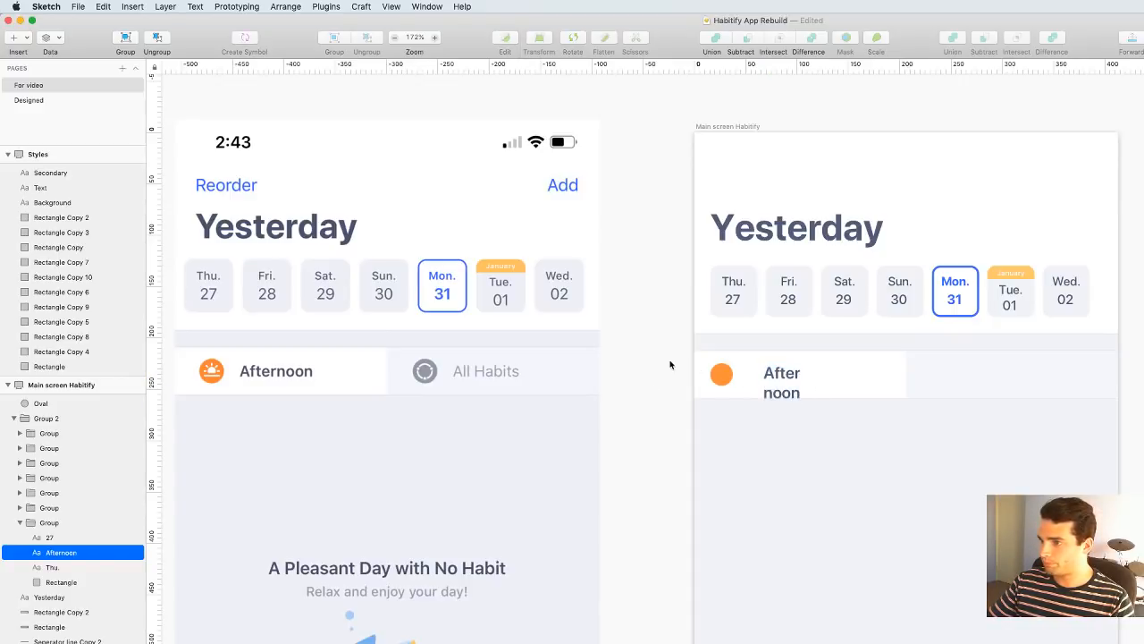
{"action": "left_click", "coordinate": [798, 379]}
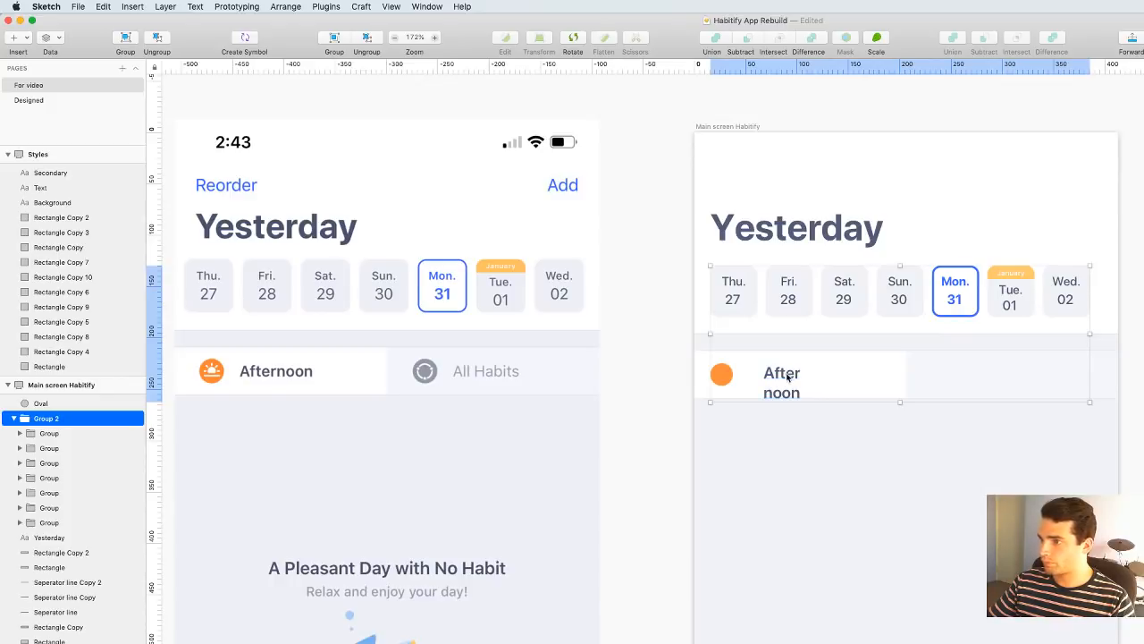
{"action": "double_click", "coordinate": [791, 379]}
{"action": "left_click", "coordinate": [595, 365]}
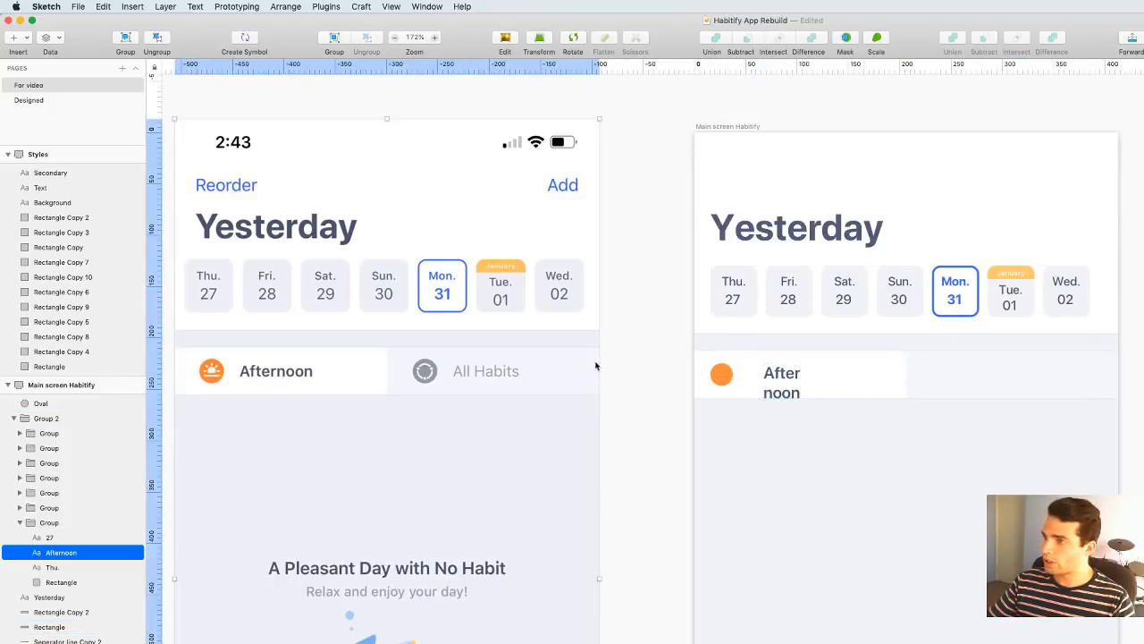
{"action": "left_click", "coordinate": [791, 379]}
{"action": "mouse_move", "coordinate": [782, 378]}
{"action": "left_mouse_down"}
{"action": "mouse_move", "coordinate": [793, 379]}
{"action": "mouse_move", "coordinate": [773, 376]}
{"action": "mouse_move", "coordinate": [785, 379]}
{"action": "left_mouse_up"}
{"action": "left_click", "coordinate": [669, 334]}
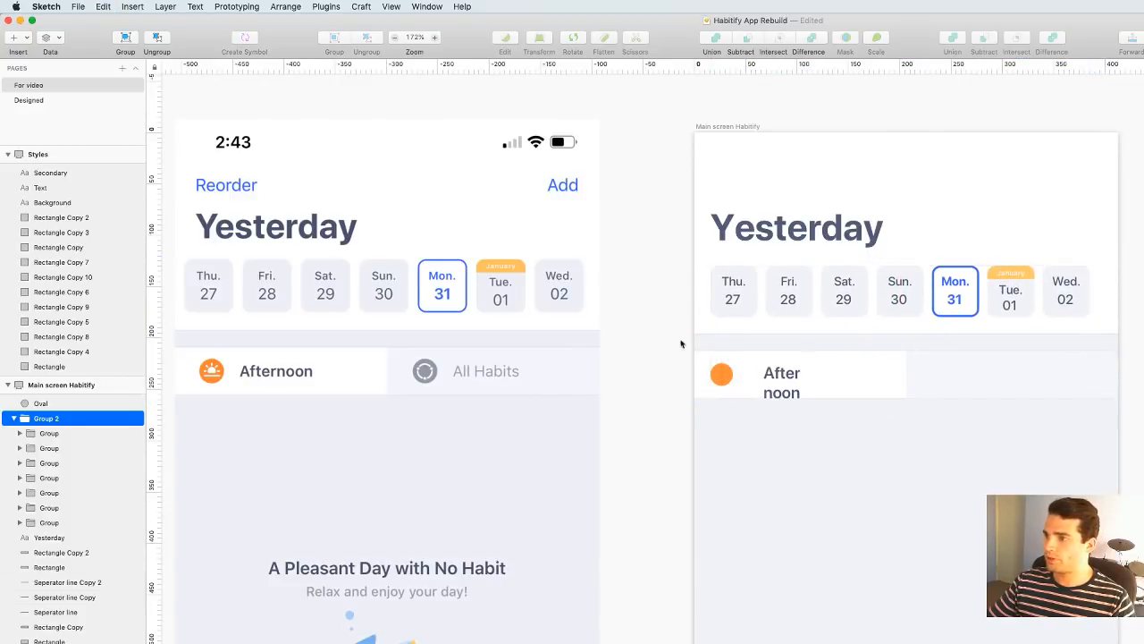
Cut the Afternoon label out of the day group, paste it directly on the artboard, and widen its box to fit one line
{"action": "left_click", "coordinate": [791, 380], "text": "super"}
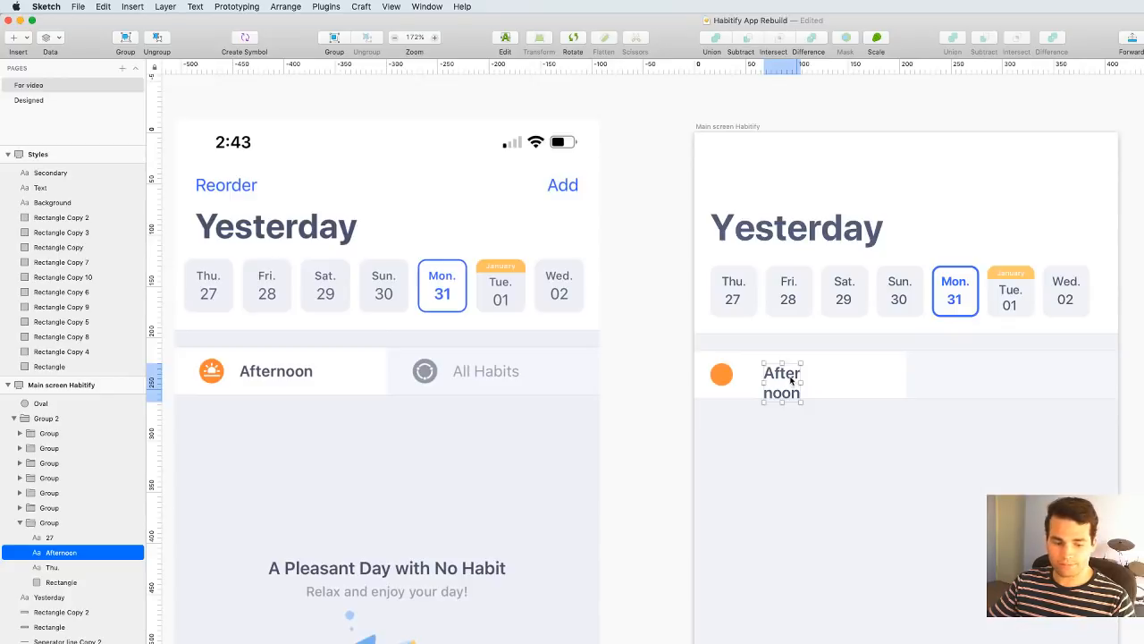
{"action": "key", "text": "super+x"}
{"action": "left_click", "coordinate": [791, 380]}
{"action": "key", "text": "super+v"}
{"action": "mouse_move", "coordinate": [800, 382]}
{"action": "left_mouse_down"}
{"action": "mouse_move", "coordinate": [860, 381]}
{"action": "mouse_move", "coordinate": [811, 394]}
{"action": "mouse_move", "coordinate": [809, 369]}
{"action": "mouse_move", "coordinate": [803, 383]}
{"action": "left_mouse_up"}
{"action": "left_click", "coordinate": [677, 351]}
{"action": "left_click", "coordinate": [682, 360]}
Nudge the Afternoon label left until it is about 8 px from the orange circle
{"action": "scroll", "coordinate": [726, 373], "scroll_direction": "up", "scroll_amount": 5}
{"action": "left_click", "coordinate": [726, 377], "text": "shift"}
{"action": "key", "text": "Left"}
{"action": "key", "text": "Left"}
{"action": "key", "text": "Left"}
{"action": "key", "text": "Left"}
{"action": "key", "text": "Left"}
{"action": "key", "text": "Right"}
{"action": "key", "text": "Right"}
{"action": "key", "text": "Left"}
{"action": "key", "text": "Left"}
{"action": "key", "text": "Left"}
{"action": "key", "text": "Left"}
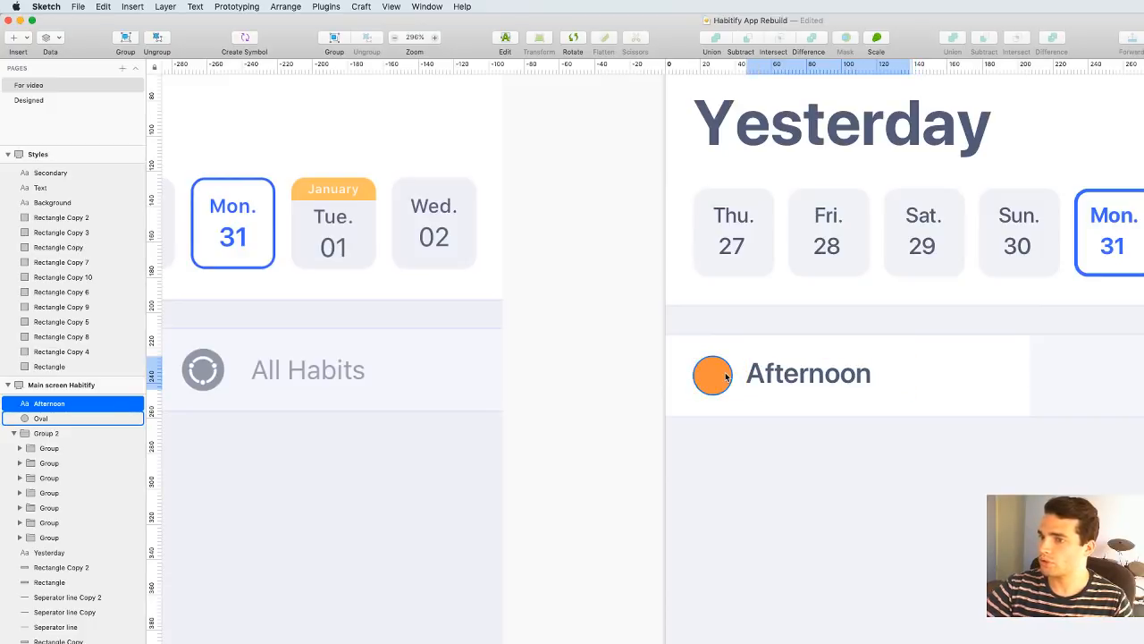
Shift the Afternoon label right so that its gap to the orange circle is 11 px, closer to the reference spacing
{"action": "scroll", "coordinate": [574, 366], "scroll_direction": "down", "scroll_amount": 5}
{"action": "left_click_drag", "start_coordinate": [566, 366], "coordinate": [636, 371]}
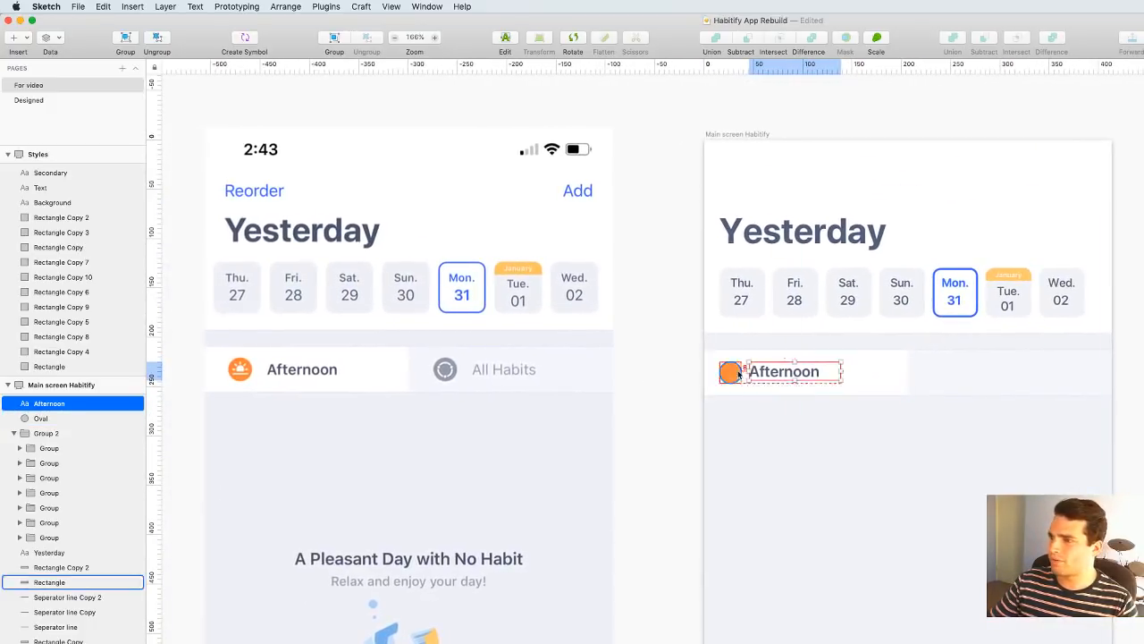
{"action": "key", "text": "Right"}
{"action": "key", "text": "Right"}
{"action": "key", "text": "Right"}
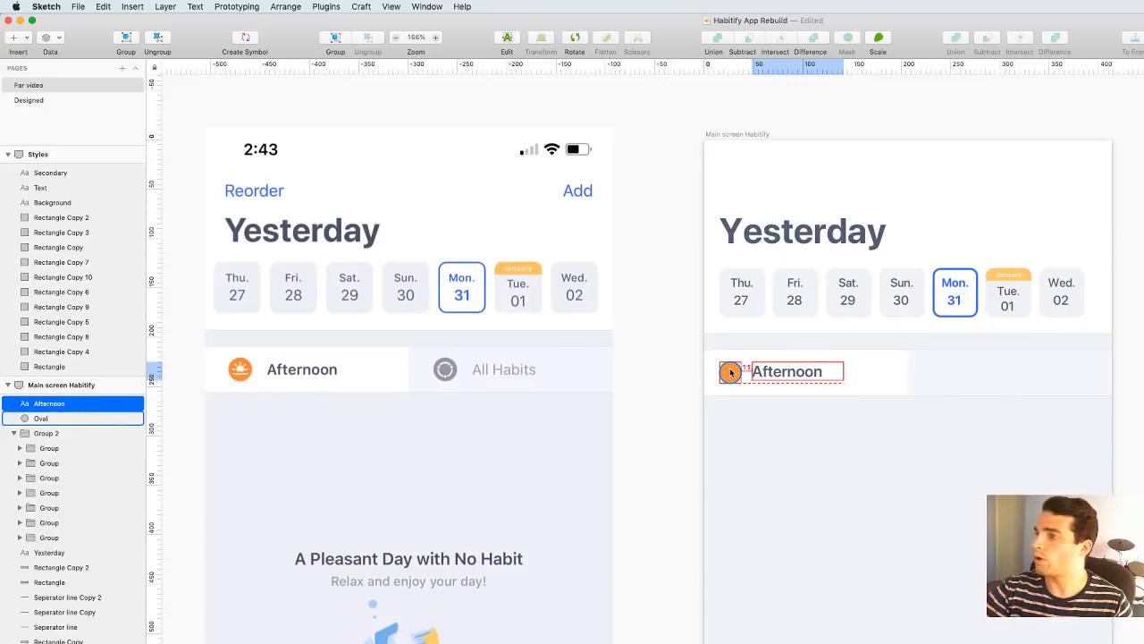
Nudge the Afternoon label down until it is vertically centred with the orange circle in the tab
{"action": "left_click", "coordinate": [677, 334]}
{"action": "left_click_drag", "start_coordinate": [644, 334], "coordinate": [581, 366]}
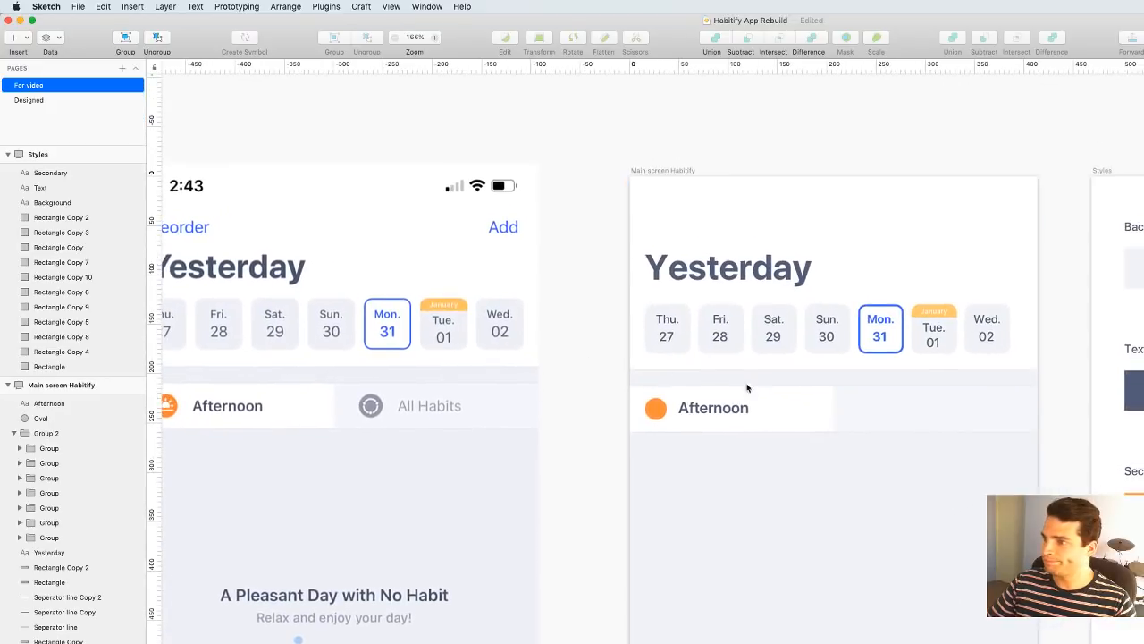
{"action": "scroll", "coordinate": [744, 391], "scroll_direction": "up", "scroll_amount": 4}
{"action": "left_click_drag", "start_coordinate": [737, 417], "coordinate": [598, 350]}
{"action": "scroll", "coordinate": [600, 348], "scroll_direction": "up", "scroll_amount": 2}
{"action": "left_click", "coordinate": [562, 347]}
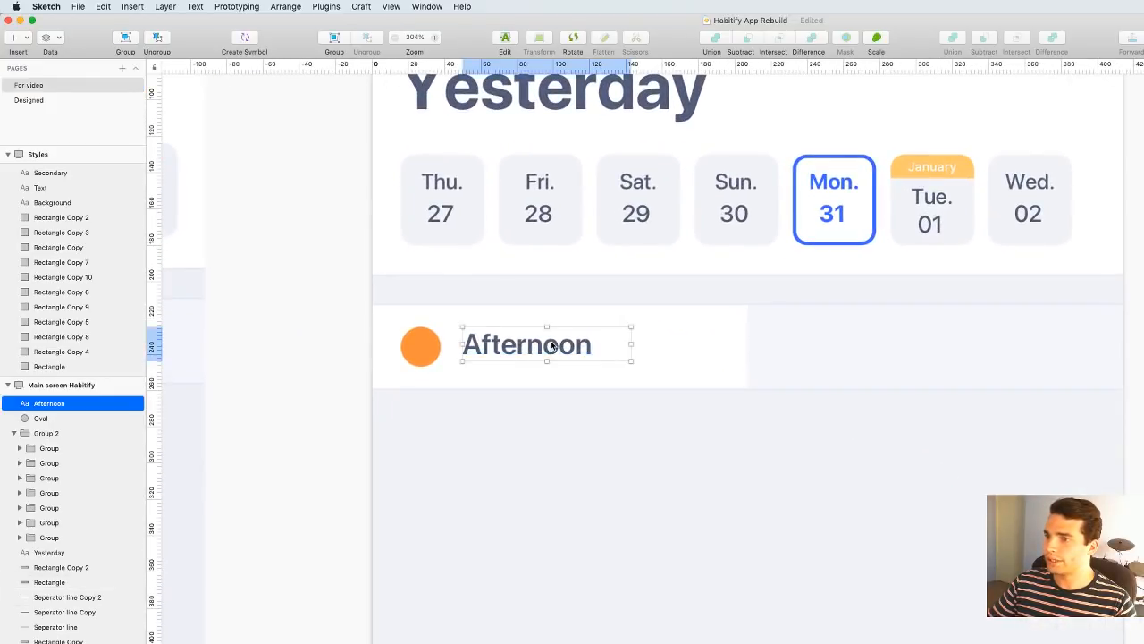
{"action": "key", "text": "Down"}
{"action": "key", "text": "Down"}
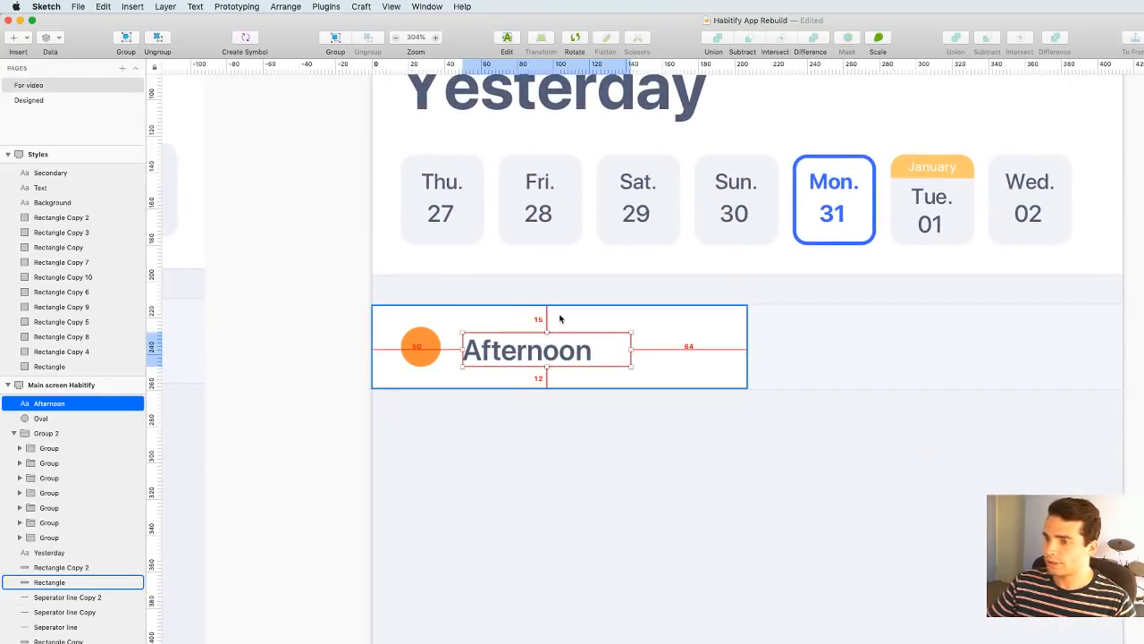
{"action": "key", "text": "Up"}
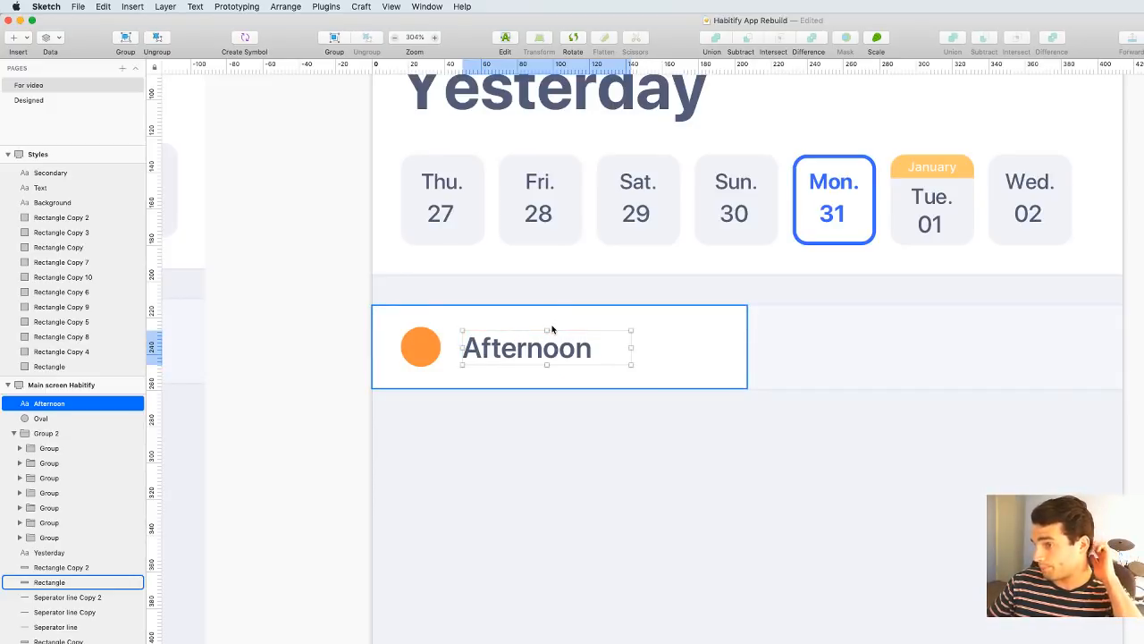
Draw a circle about 10 px wide inside the orange circle and fill it white
{"action": "left_click", "coordinate": [317, 314]}
{"action": "mouse_move", "coordinate": [317, 315]}
{"action": "left_mouse_down"}
{"action": "mouse_move", "coordinate": [1039, 327]}
{"action": "mouse_move", "coordinate": [616, 332]}
{"action": "mouse_move", "coordinate": [1094, 312]}
{"action": "mouse_move", "coordinate": [781, 324]}
{"action": "left_mouse_up"}
{"action": "left_click_drag", "start_coordinate": [1006, 334], "coordinate": [790, 325]}
{"action": "scroll", "coordinate": [790, 325], "scroll_direction": "up", "scroll_amount": 8}
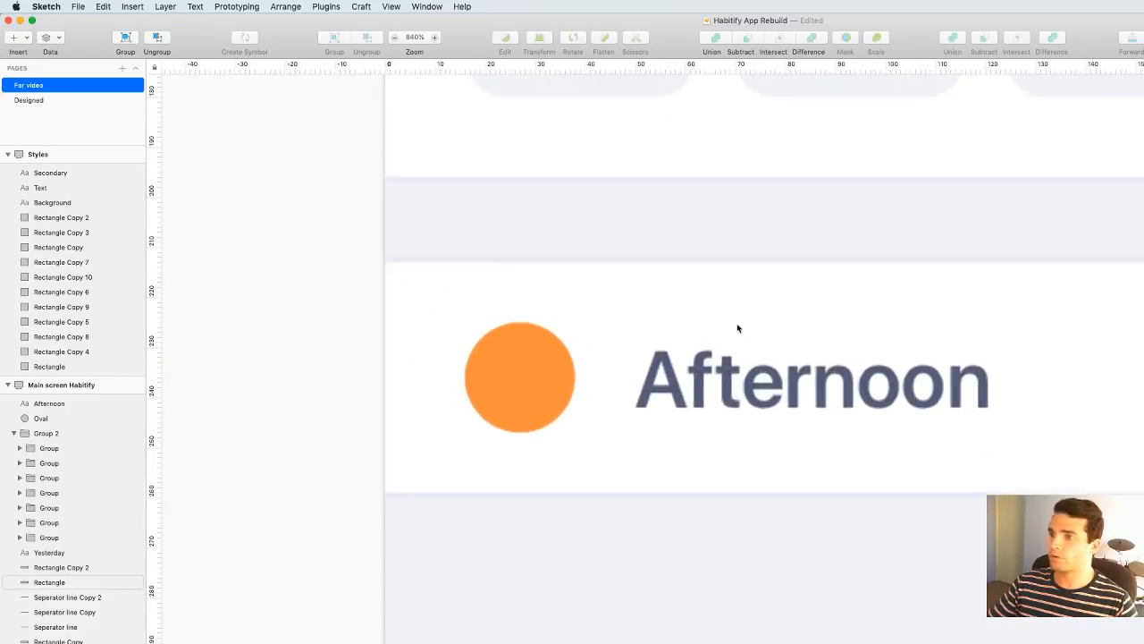
{"action": "left_click", "coordinate": [16, 39]}
{"action": "mouse_move", "coordinate": [41, 53]}
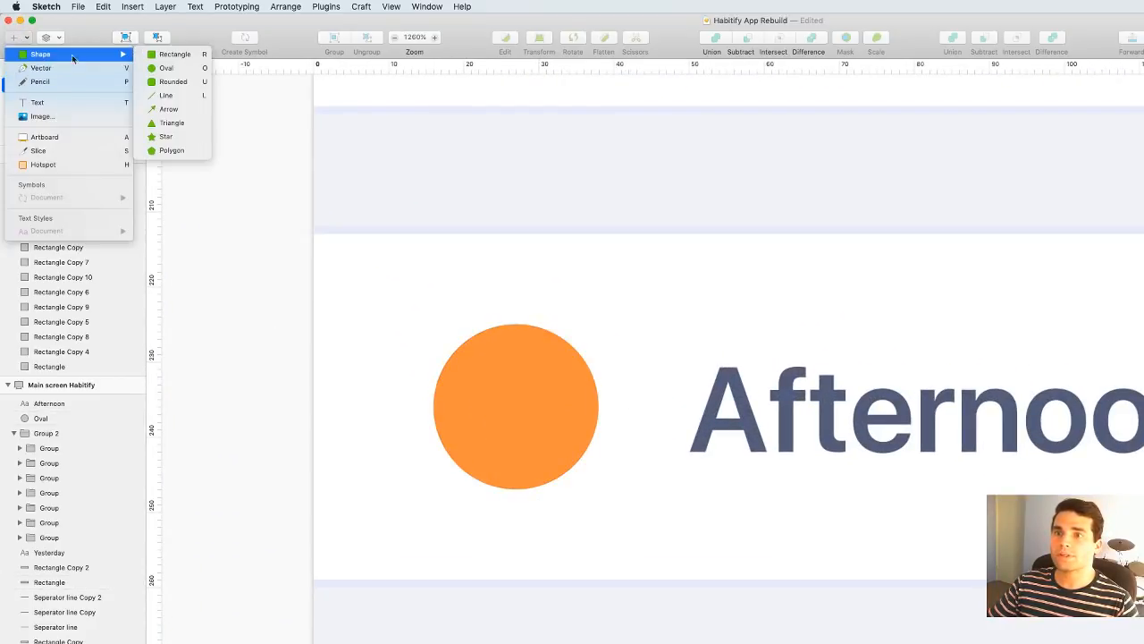
{"action": "left_click", "coordinate": [179, 67]}
{"action": "left_click_drag", "start_coordinate": [479, 377], "coordinate": [554, 451]}
{"action": "key", "text": "b"}
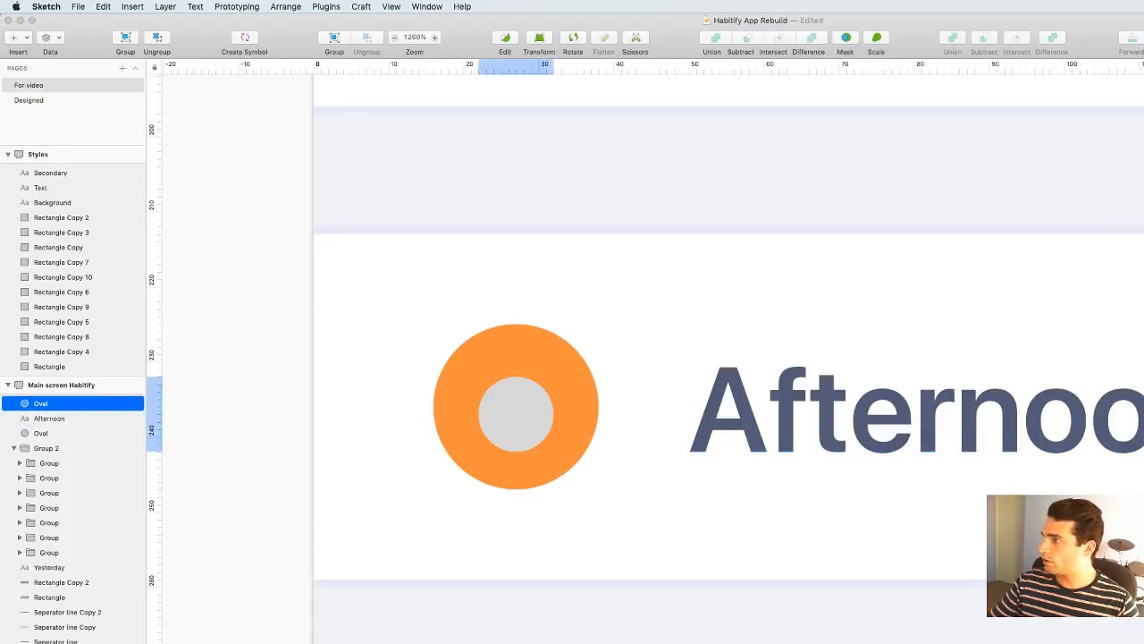
Move the white circle up inside the orange circle and shrink it to about 8 px, keeping it centred
{"action": "left_click", "coordinate": [523, 409]}
{"action": "left_click_drag", "start_coordinate": [524, 410], "coordinate": [525, 398]}
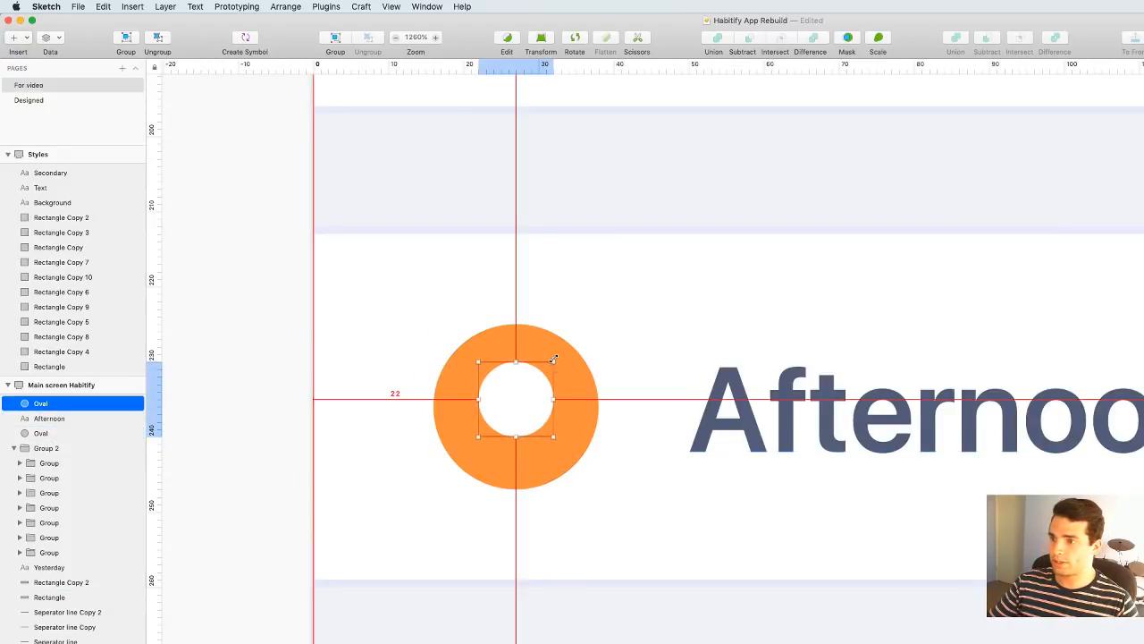
{"action": "left_click_drag", "start_coordinate": [553, 359], "coordinate": [543, 367]}
{"action": "scroll", "coordinate": [509, 407], "scroll_direction": "up", "scroll_amount": 3}
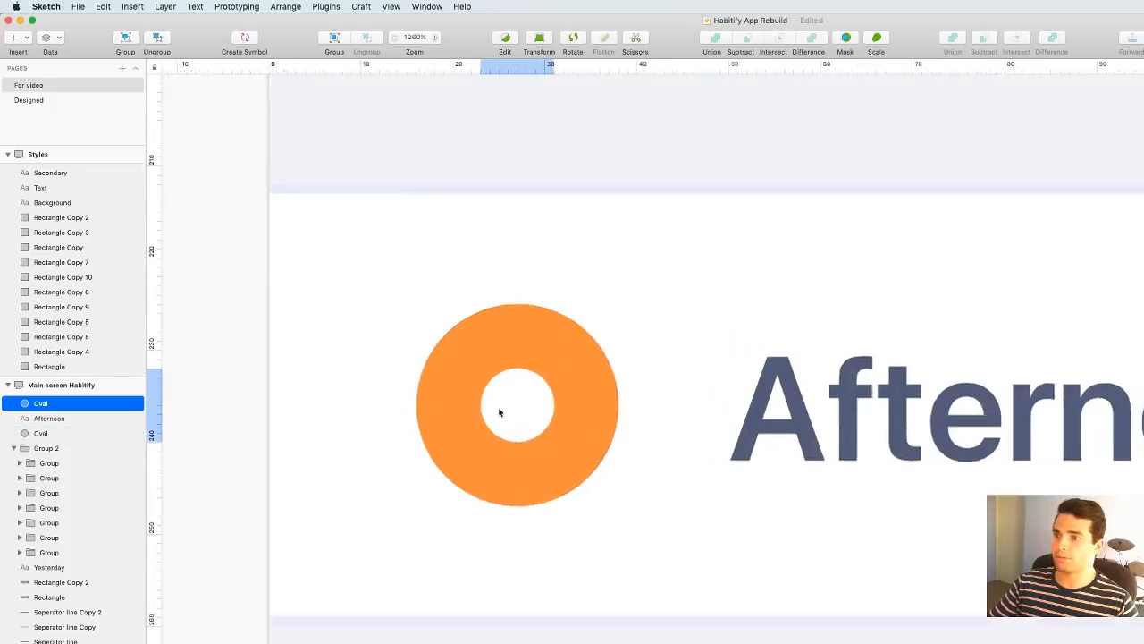
Draw a white bar with rounded ends, about 4 by 1 px, and place it just right of the white inner circle
{"action": "left_click", "coordinate": [25, 41]}
{"action": "mouse_move", "coordinate": [41, 54]}
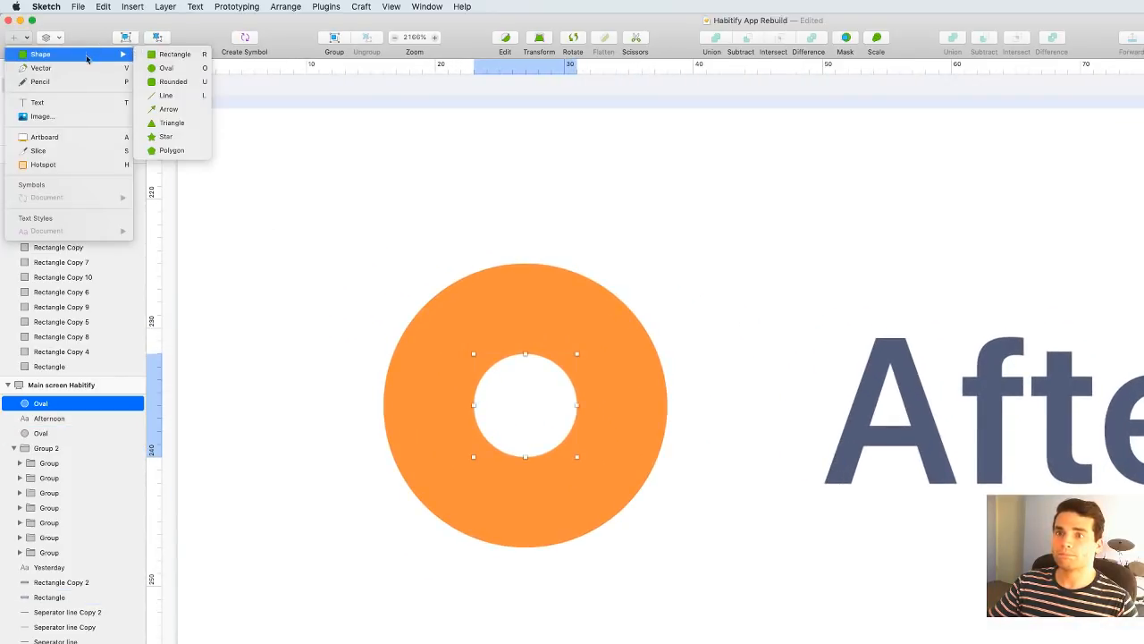
{"action": "left_click", "coordinate": [168, 68]}
{"action": "mouse_move", "coordinate": [590, 434]}
{"action": "left_mouse_down"}
{"action": "mouse_move", "coordinate": [661, 442]}
{"action": "mouse_move", "coordinate": [647, 444]}
{"action": "left_mouse_up"}
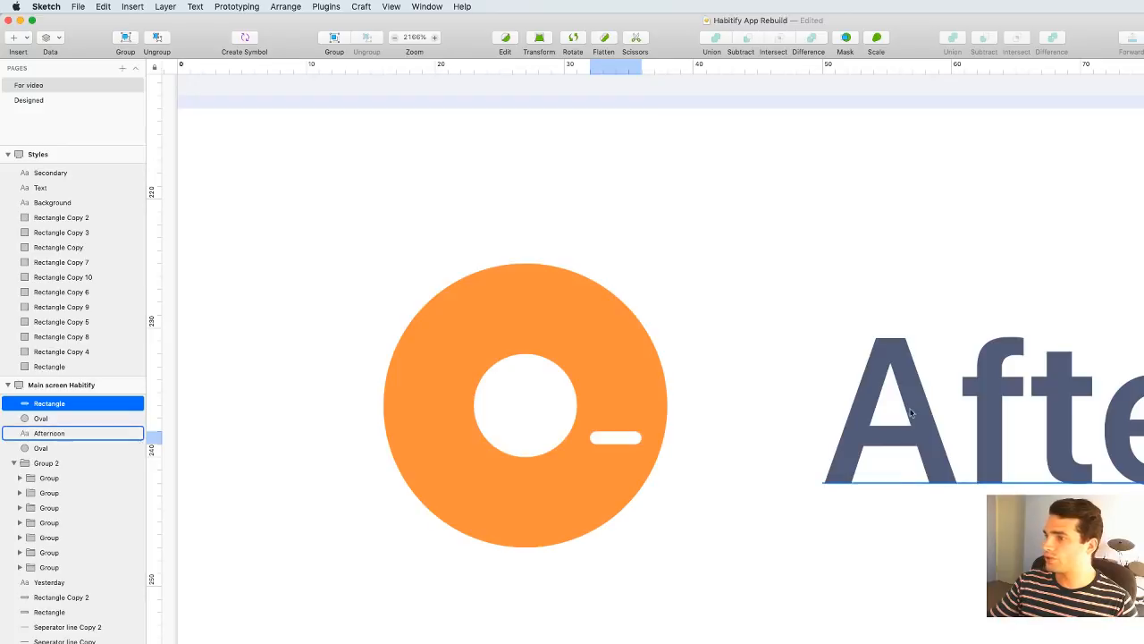
{"action": "left_click_drag", "start_coordinate": [615, 442], "coordinate": [635, 403]}
{"action": "key", "text": "super+z"}
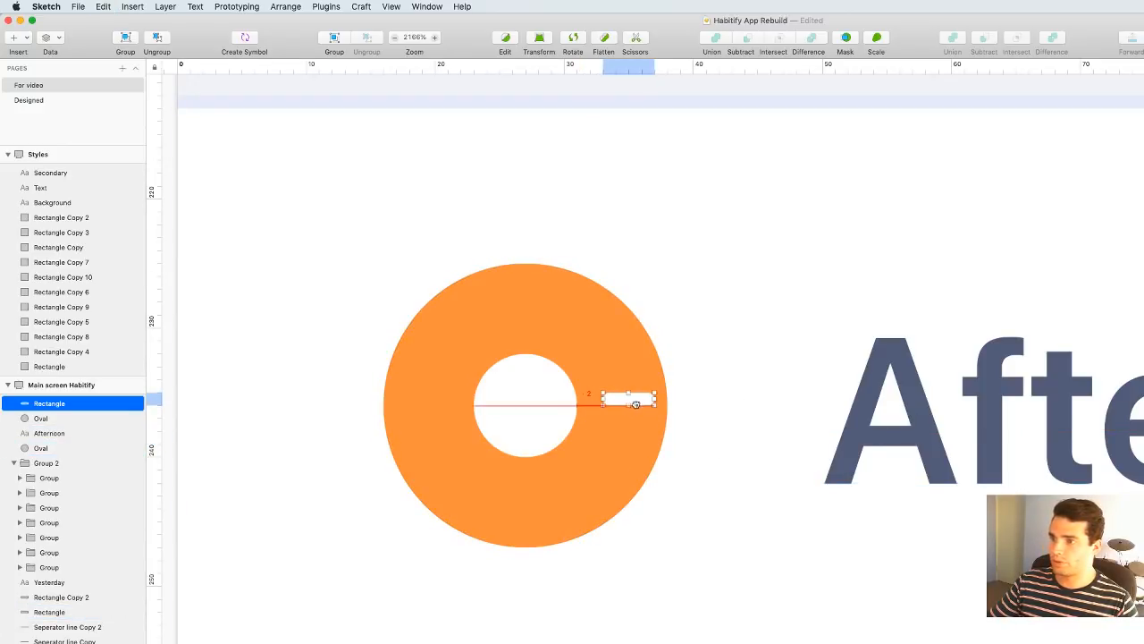
Duplicate and rotate the white bar to make diagonal sun rays, and mirror the horizontal ray to the inner circle's left side
{"action": "scroll", "coordinate": [599, 416], "scroll_direction": "down", "scroll_amount": 5}
{"action": "left_click_drag", "start_coordinate": [378, 337], "coordinate": [808, 362]}
{"action": "scroll", "coordinate": [894, 384], "scroll_direction": "down", "scroll_amount": 5}
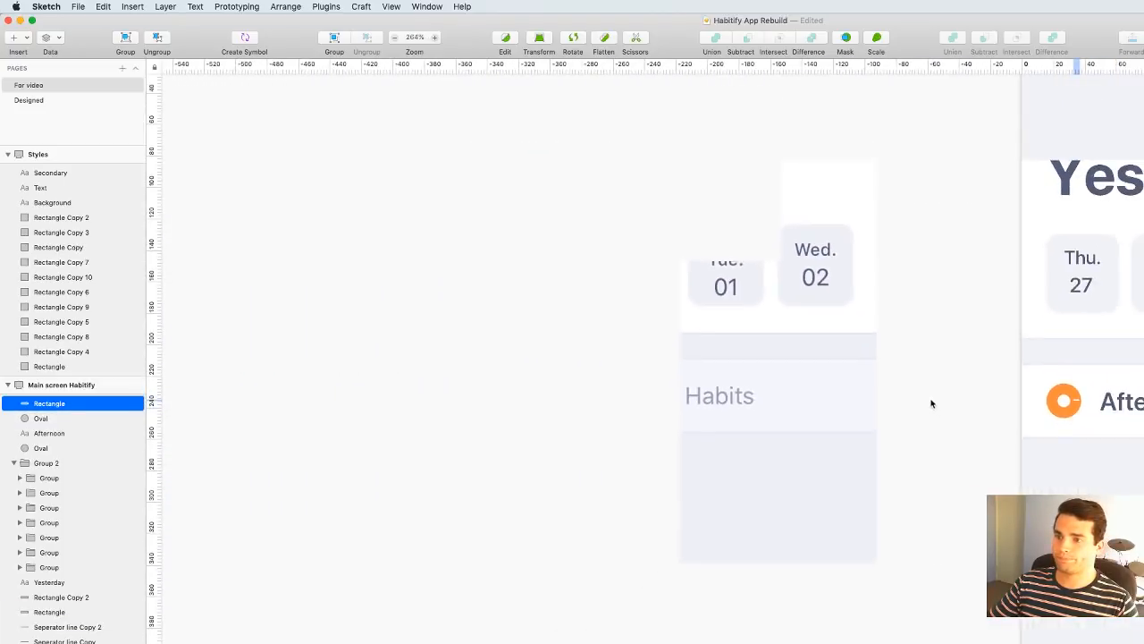
{"action": "scroll", "coordinate": [921, 400], "scroll_direction": "up", "scroll_amount": 3}
{"action": "scroll", "coordinate": [929, 400], "scroll_direction": "right", "scroll_amount": 10}
{"action": "scroll", "coordinate": [688, 380], "scroll_direction": "up", "scroll_amount": 10}
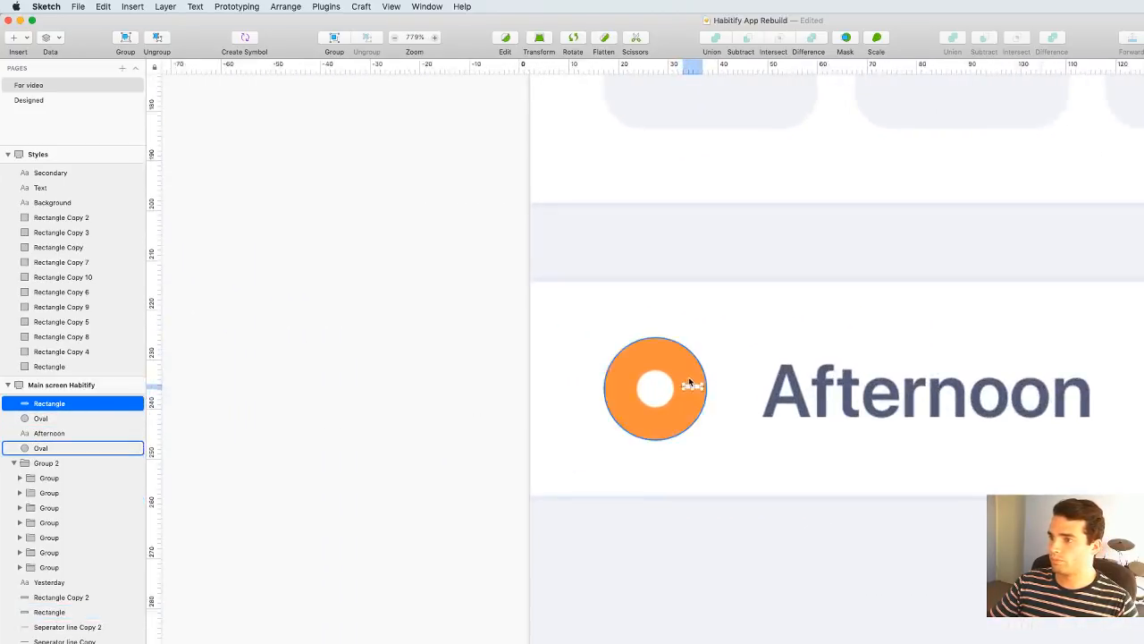
{"action": "left_click_drag", "start_coordinate": [688, 420], "coordinate": [579, 366]}
{"action": "key", "text": "super+shift+r"}
{"action": "key", "text": "Return"}
{"action": "key", "text": "super+shift+r"}
{"action": "key", "text": "Return"}
{"action": "left_click", "coordinate": [678, 416]}
{"action": "left_click_drag", "start_coordinate": [678, 416], "coordinate": [499, 418]}
Add a vertical sun ray above the white inner circle by duplicating and rotating one of the existing rays
{"action": "left_click", "coordinate": [518, 332]}
{"action": "left_click_drag", "start_coordinate": [520, 331], "coordinate": [603, 294]}
{"action": "key", "text": "super+shift+r"}
{"action": "key", "text": "Return"}
{"action": "key", "text": "super+z"}
{"action": "left_click", "coordinate": [679, 238]}
{"action": "scroll", "coordinate": [677, 250], "scroll_direction": "down", "scroll_amount": 1}
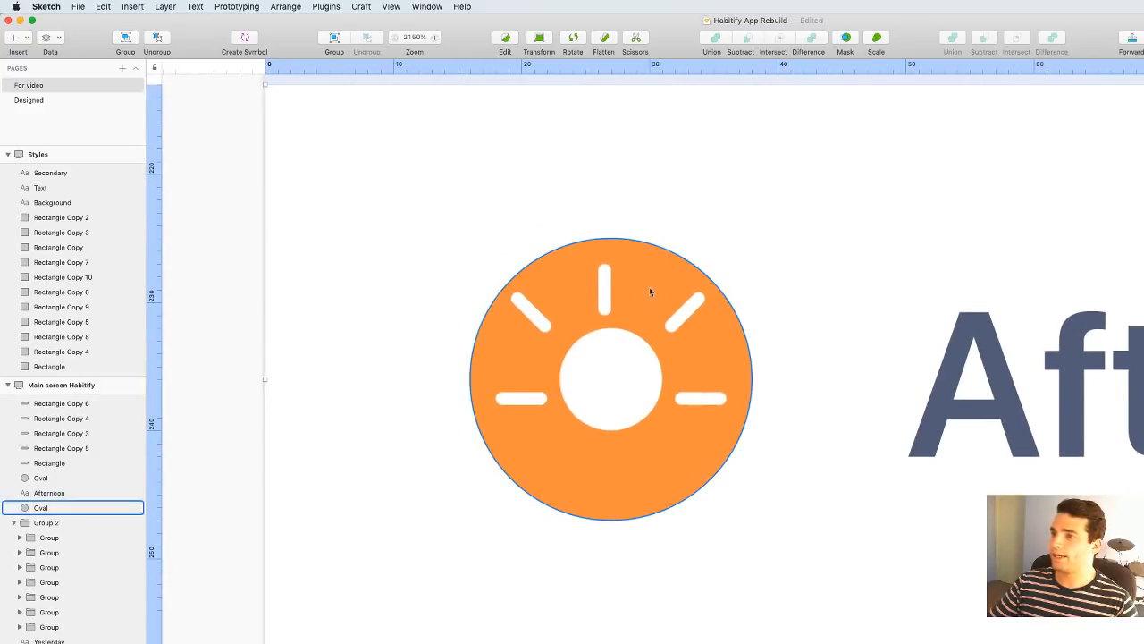
Turn off fitting layers and points to pixel bounds in the layer preferences
{"action": "left_click", "coordinate": [208, 267]}
{"action": "left_click_drag", "start_coordinate": [230, 313], "coordinate": [236, 401]}
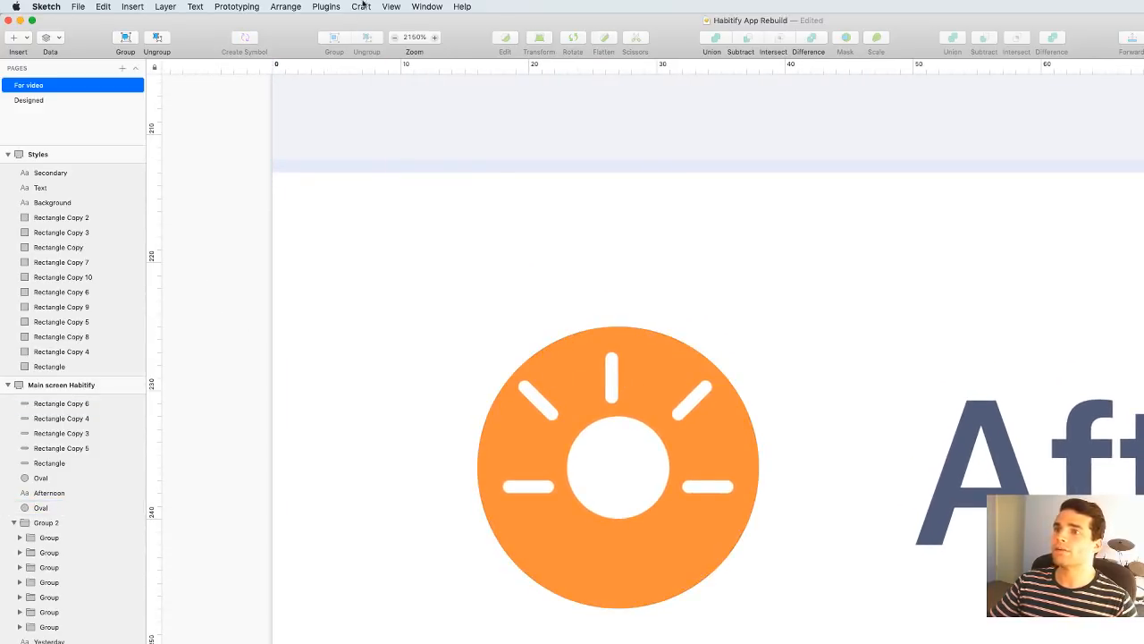
{"action": "left_click", "coordinate": [391, 6]}
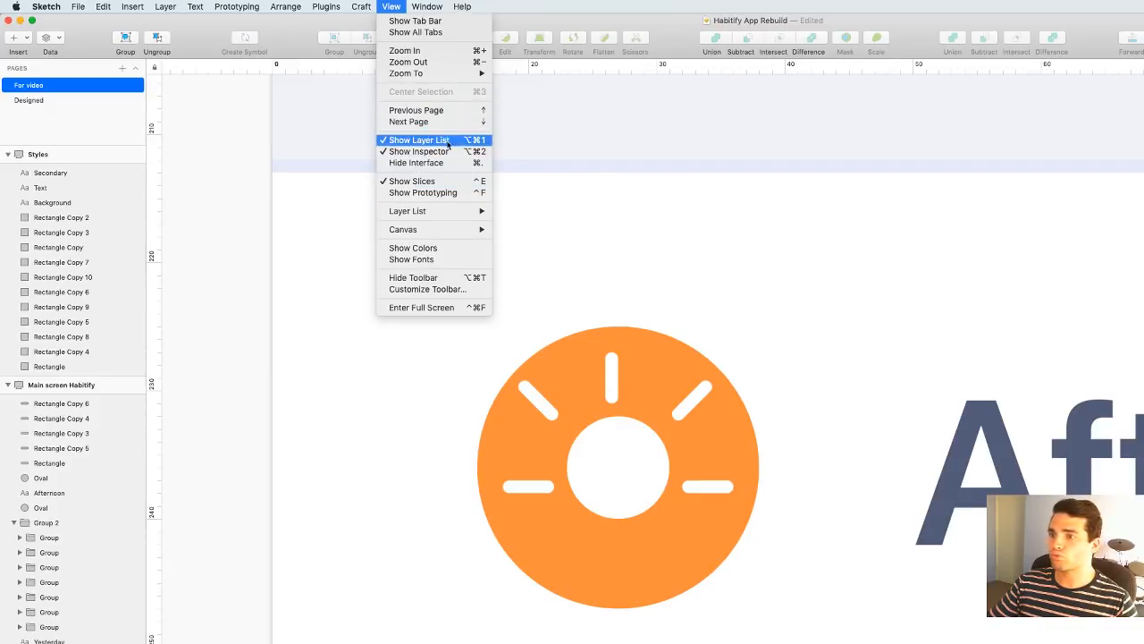
{"action": "mouse_move", "coordinate": [106, 6]}
{"action": "mouse_move", "coordinate": [46, 6]}
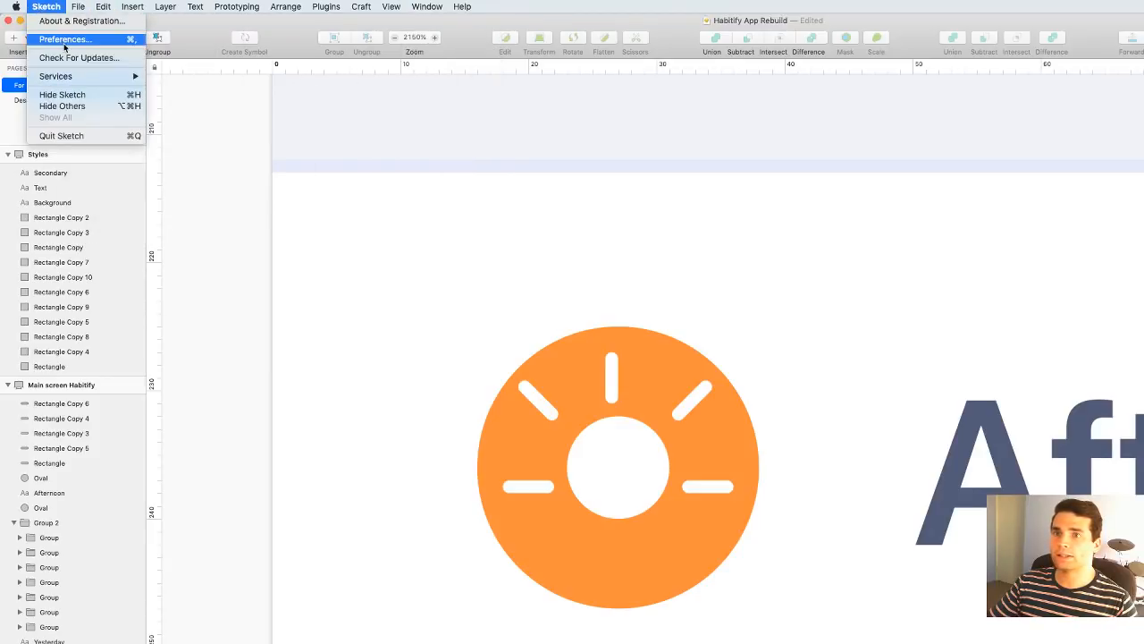
{"action": "left_click", "coordinate": [79, 39]}
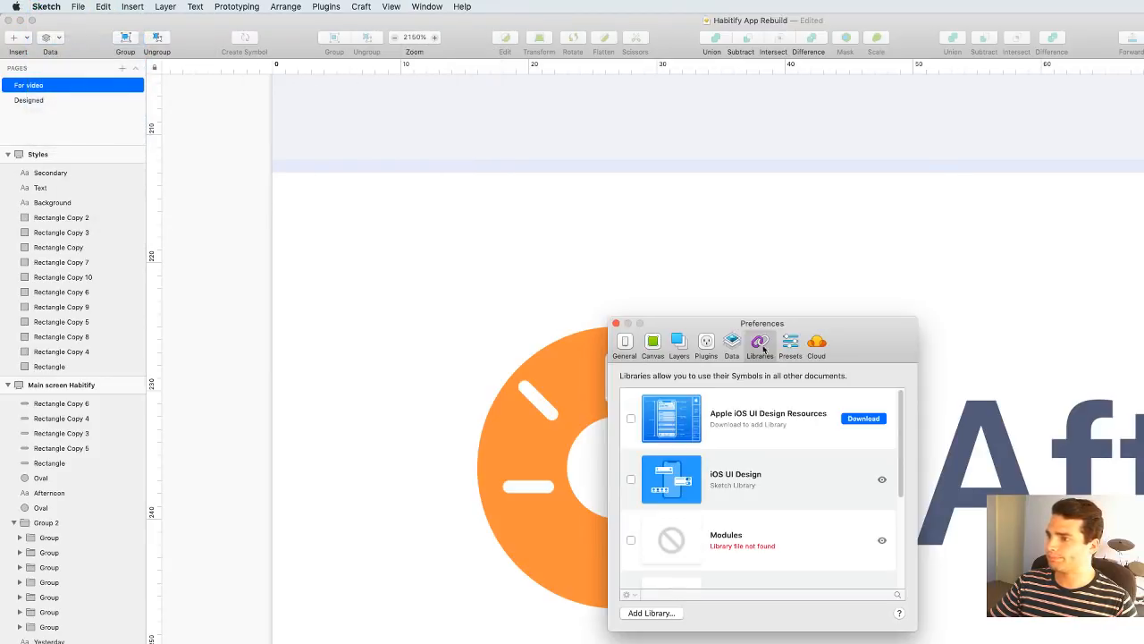
{"action": "scroll", "coordinate": [831, 481], "scroll_direction": "down", "scroll_amount": 2}
{"action": "left_click", "coordinate": [728, 340]}
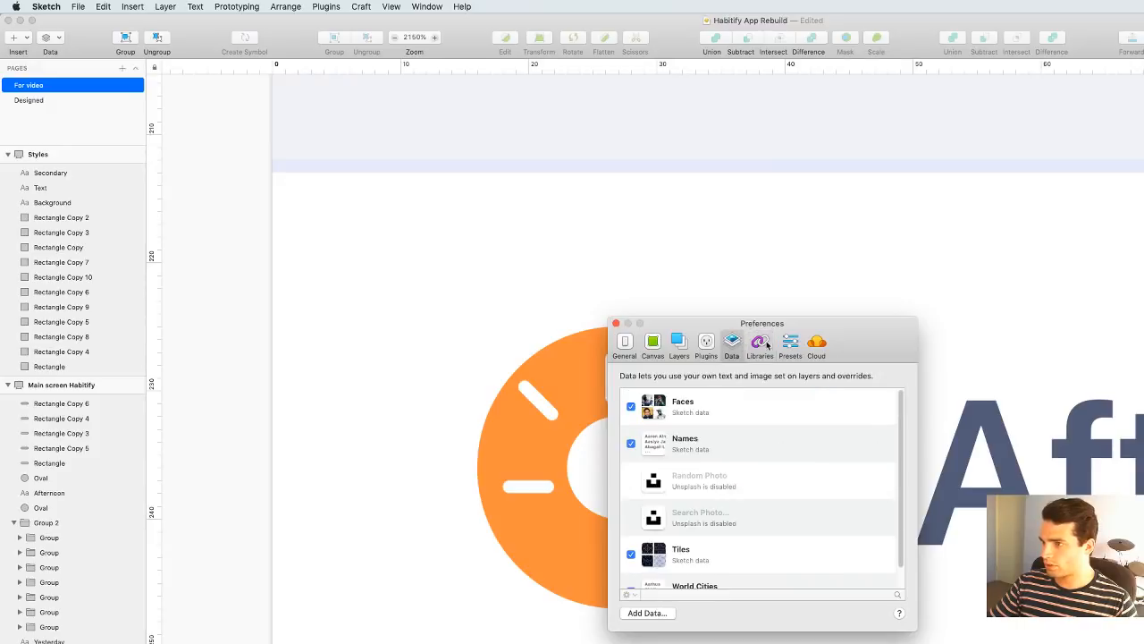
{"action": "left_click", "coordinate": [625, 345]}
{"action": "left_click", "coordinate": [654, 345]}
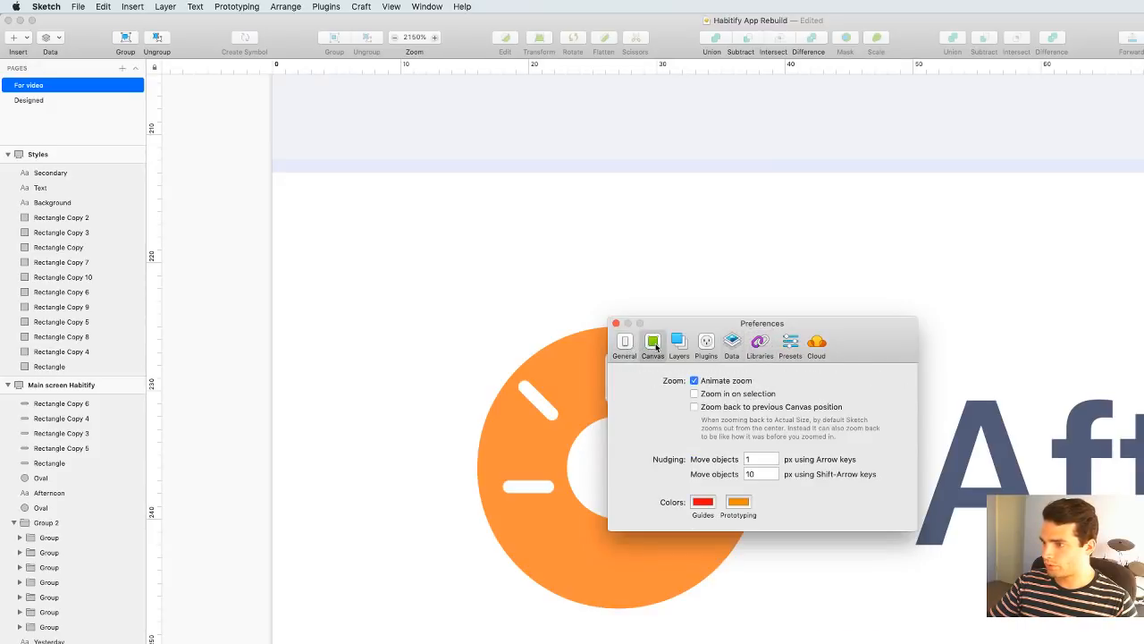
{"action": "left_click", "coordinate": [631, 347]}
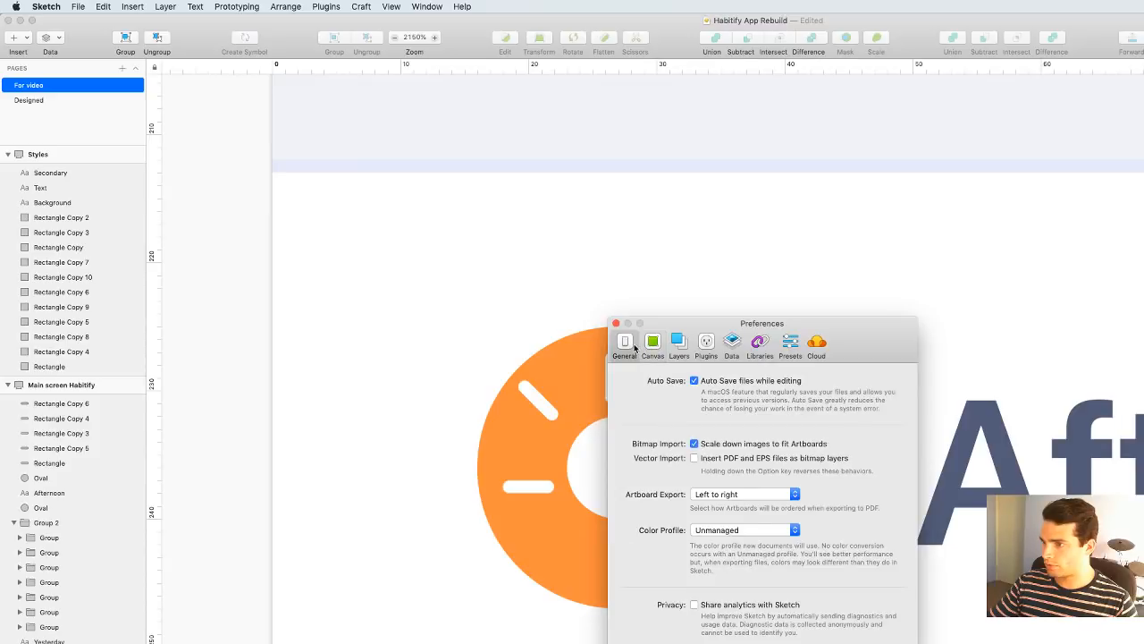
{"action": "left_click", "coordinate": [680, 345]}
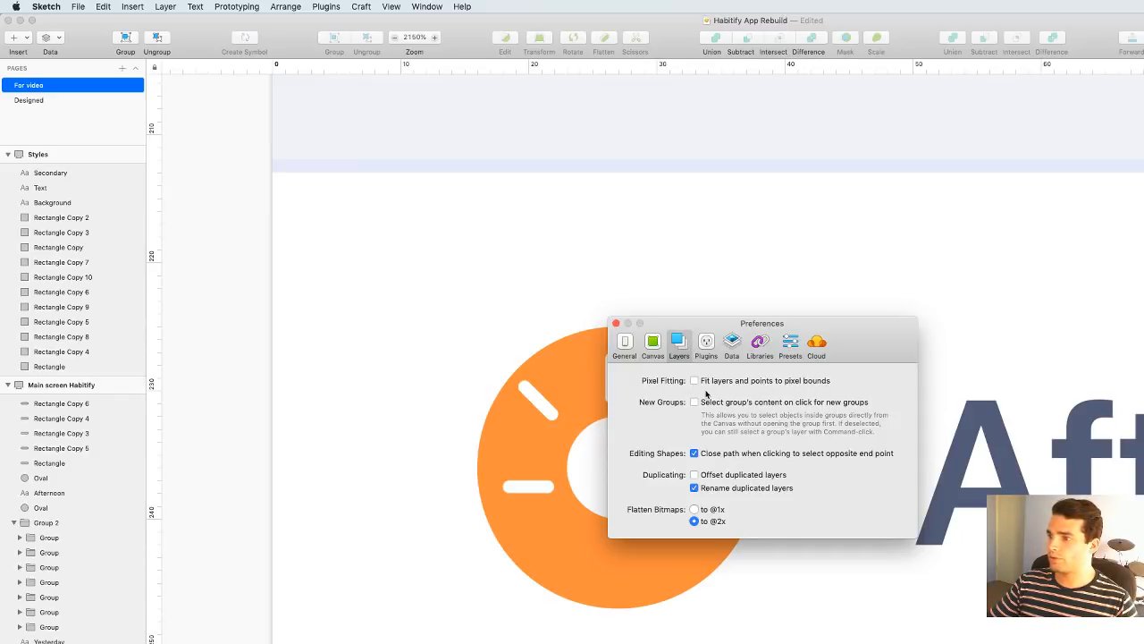
{"action": "left_click", "coordinate": [616, 325]}
Centre the vertical ray over the white inner circle and shift both diagonal rays for more even spacing around it
{"action": "left_click", "coordinate": [615, 378]}
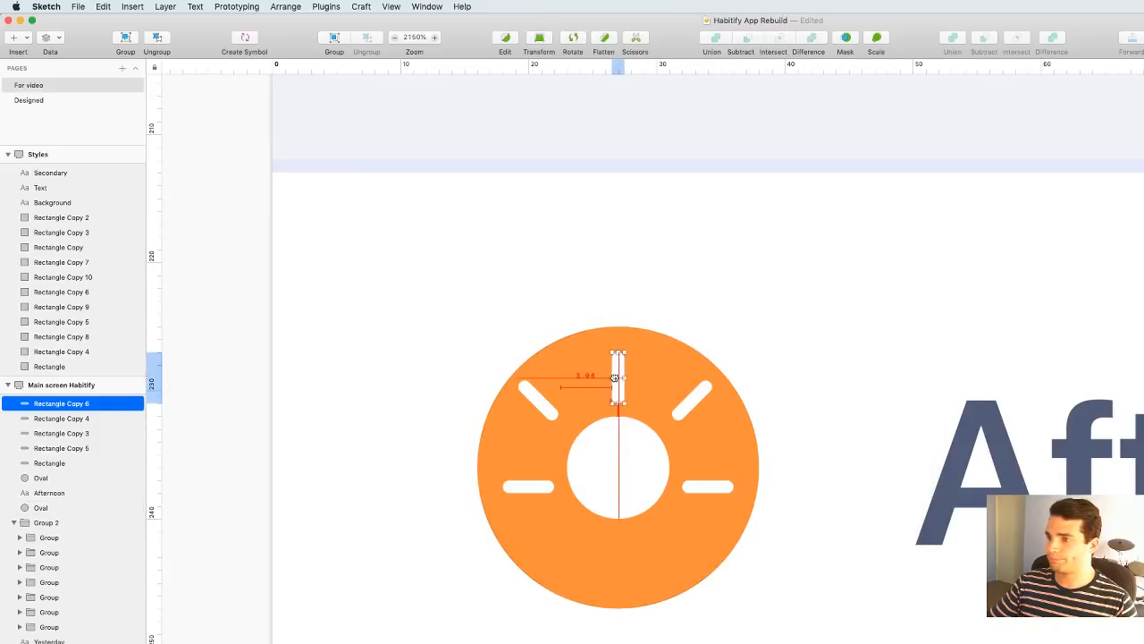
{"action": "left_click", "coordinate": [547, 411]}
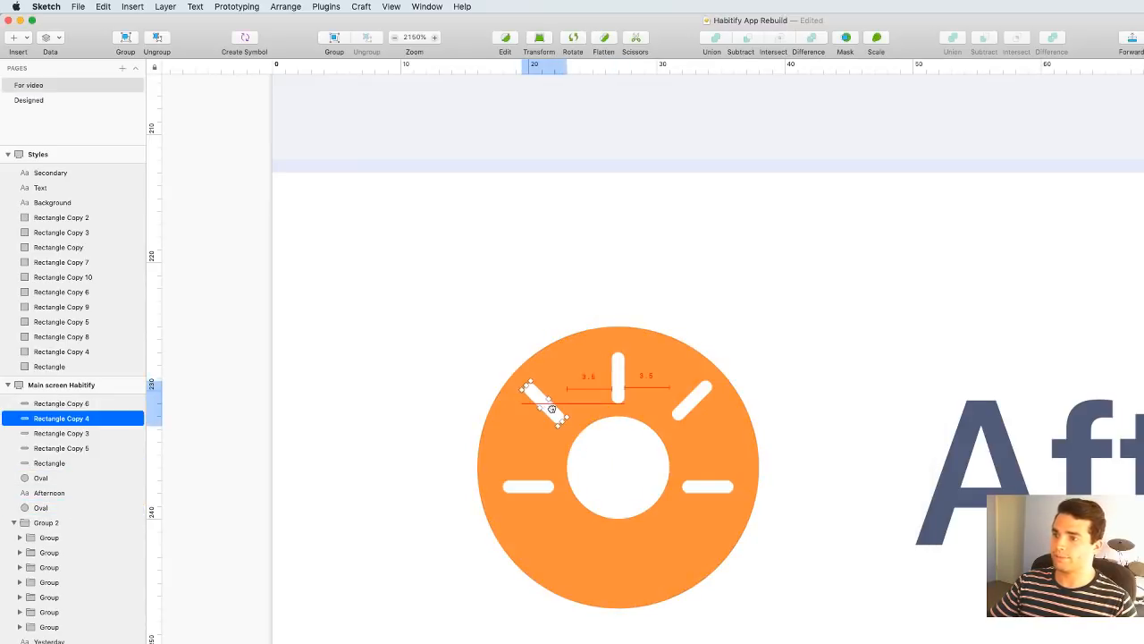
{"action": "left_click", "coordinate": [695, 396]}
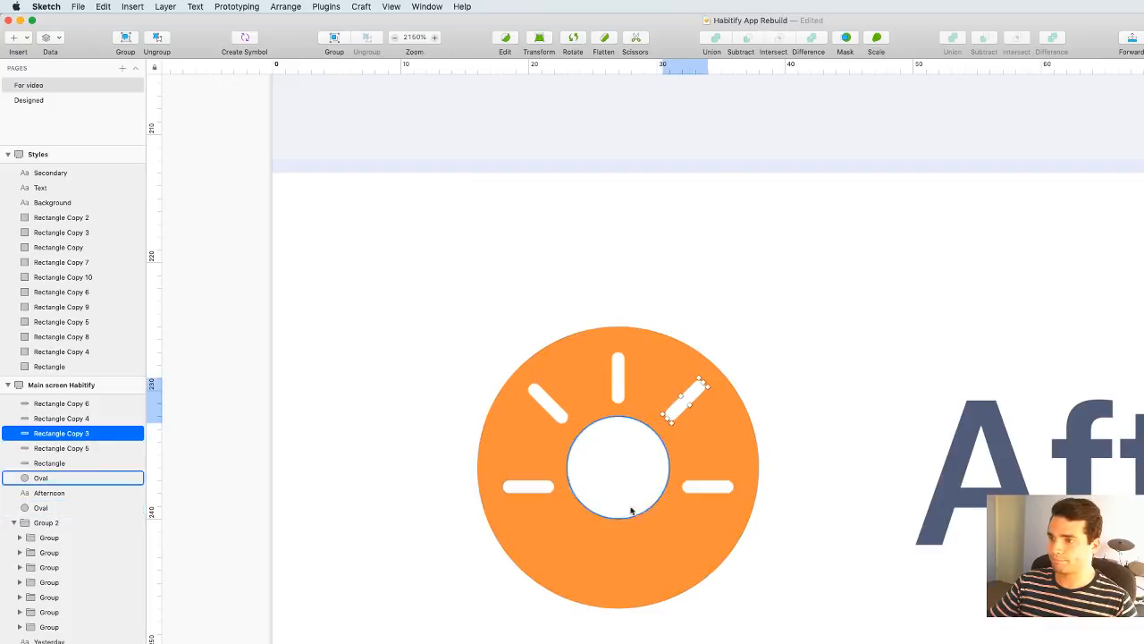
{"action": "left_click", "coordinate": [708, 488]}
{"action": "left_click", "coordinate": [735, 301]}
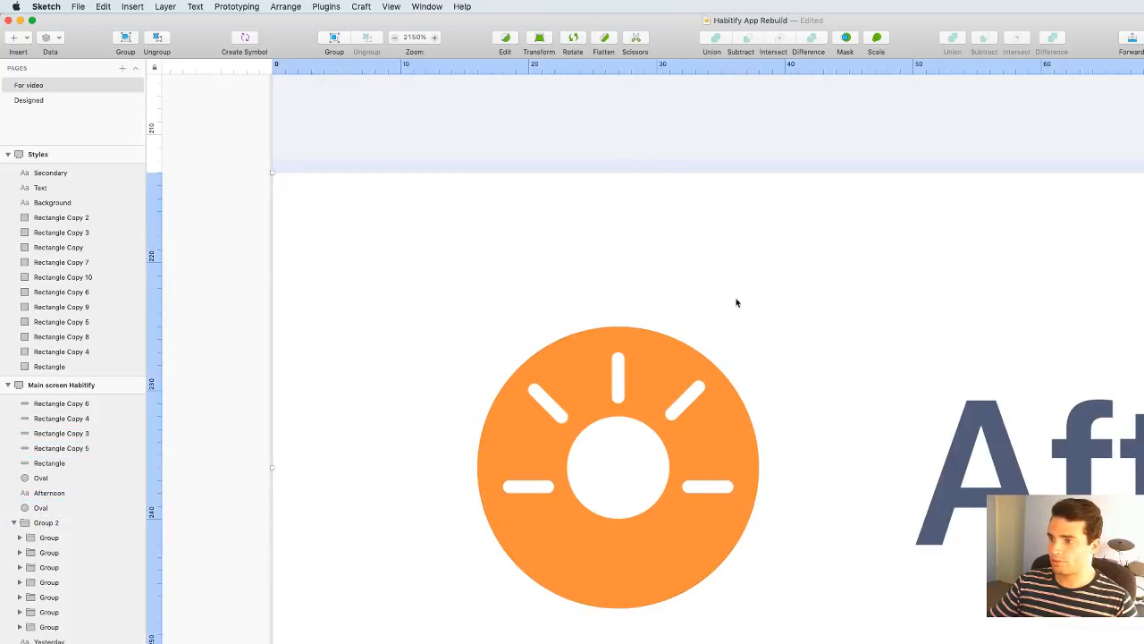
Draw a rectangle about 10 by 3 px over the bottom of the white inner circle and subtract it from the circle
{"action": "left_click", "coordinate": [646, 467]}
{"action": "scroll", "coordinate": [648, 490], "scroll_direction": "up", "scroll_amount": 3}
{"action": "scroll", "coordinate": [634, 465], "scroll_direction": "up", "scroll_amount": 4}
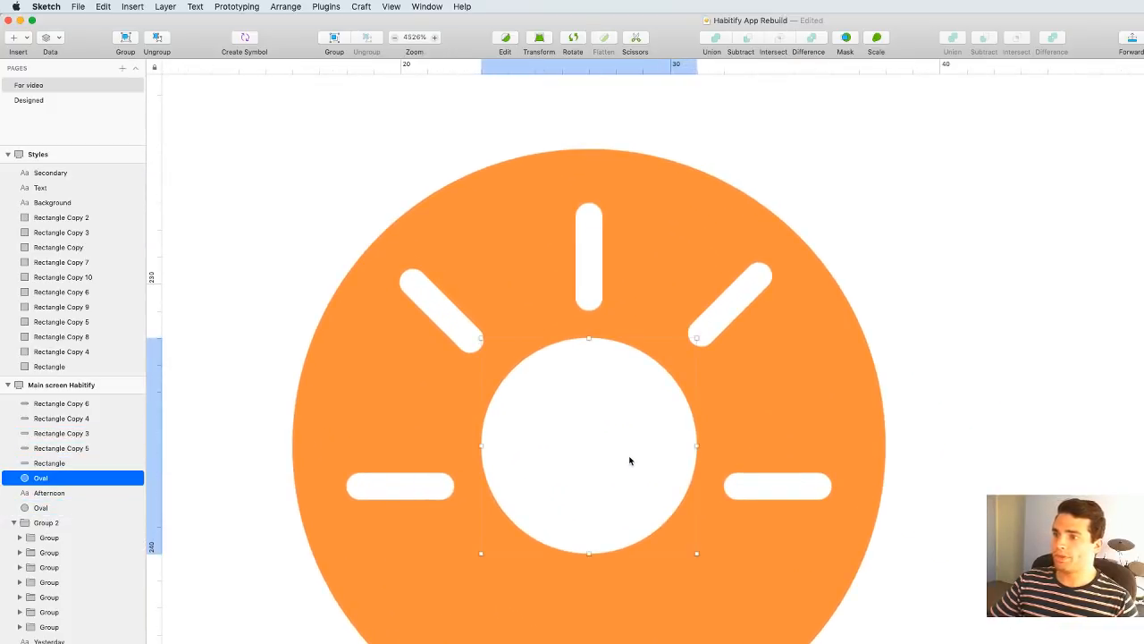
{"action": "left_click", "coordinate": [23, 40]}
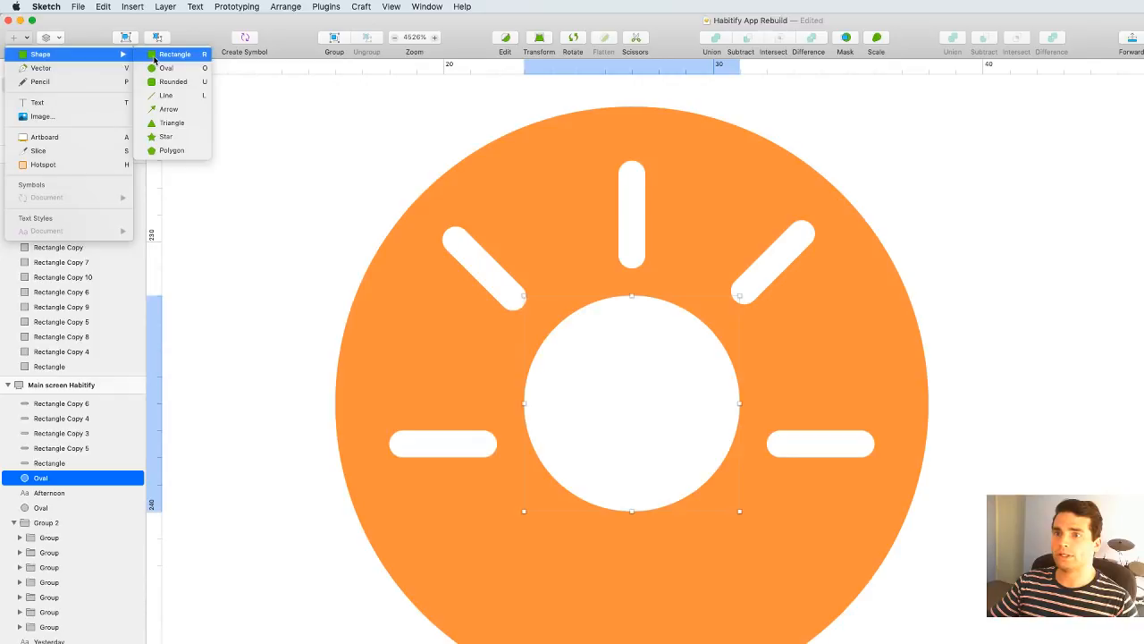
{"action": "left_click", "coordinate": [154, 59]}
{"action": "left_click_drag", "start_coordinate": [663, 504], "coordinate": [777, 531]}
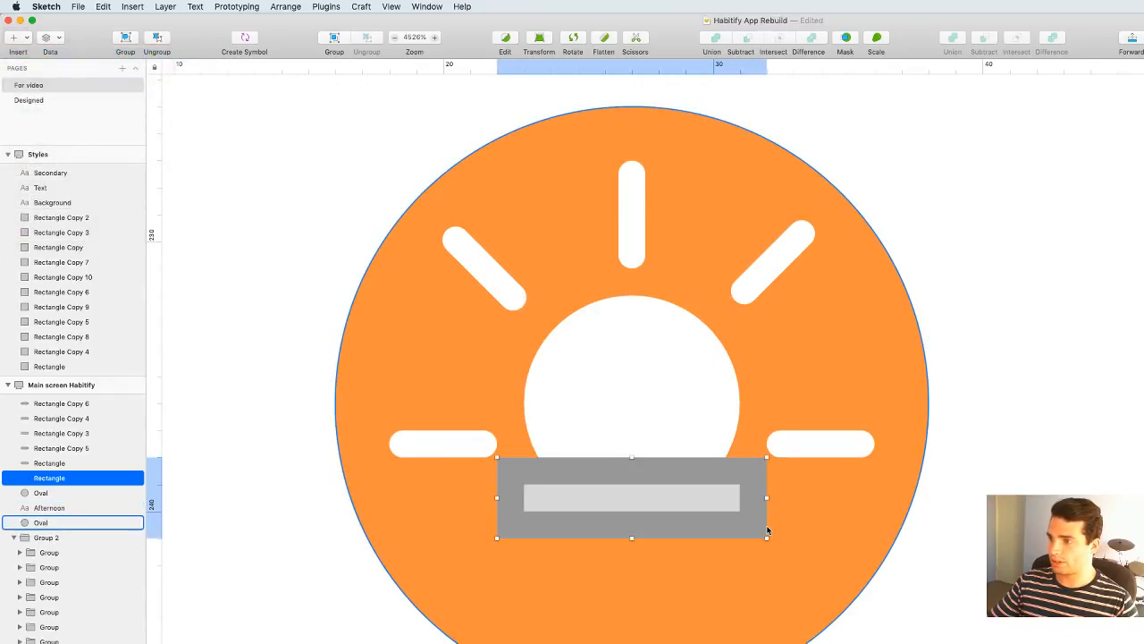
{"action": "left_click", "coordinate": [663, 382], "text": "shift"}
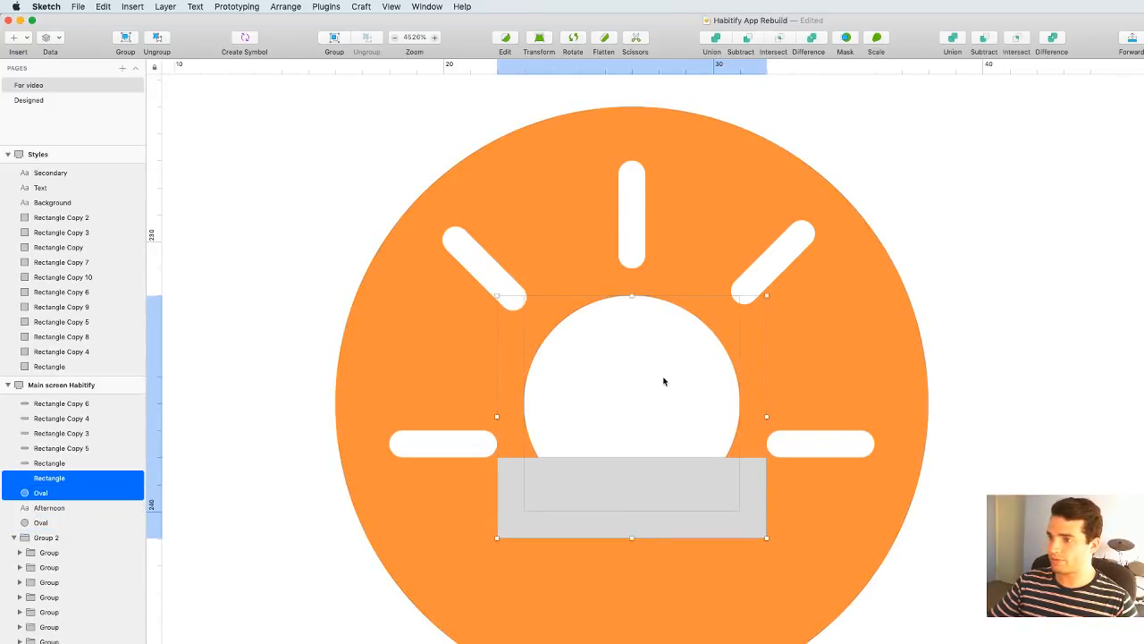
{"action": "left_click", "coordinate": [747, 40]}
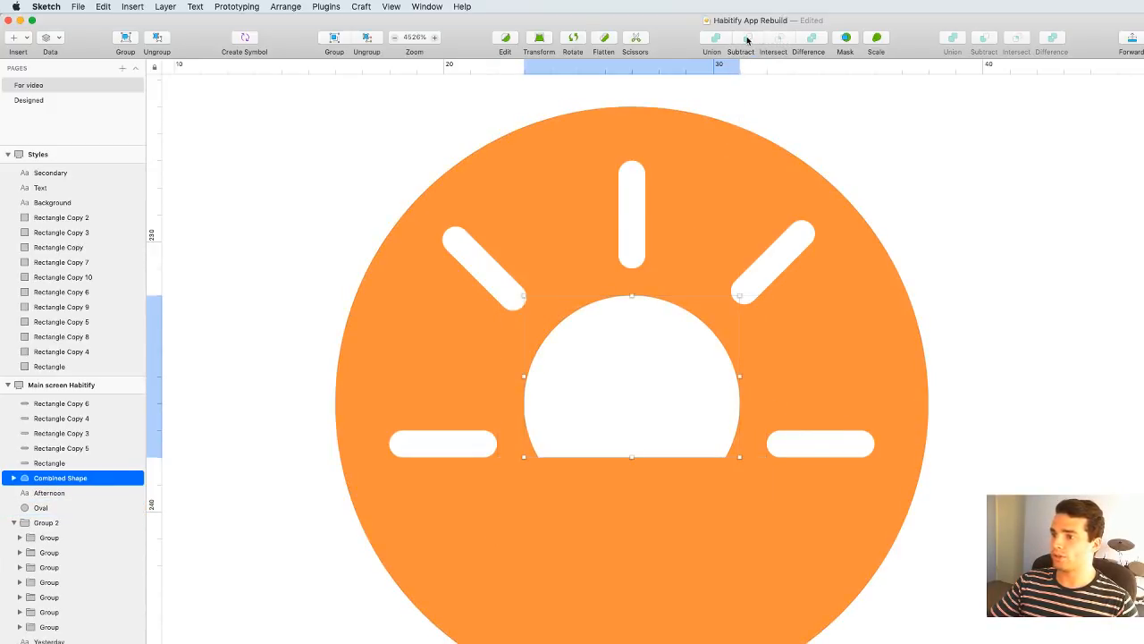
Examine the rectangle and oval layers that make up the combined sun shape
{"action": "left_click", "coordinate": [1017, 346]}
{"action": "left_click", "coordinate": [667, 414]}
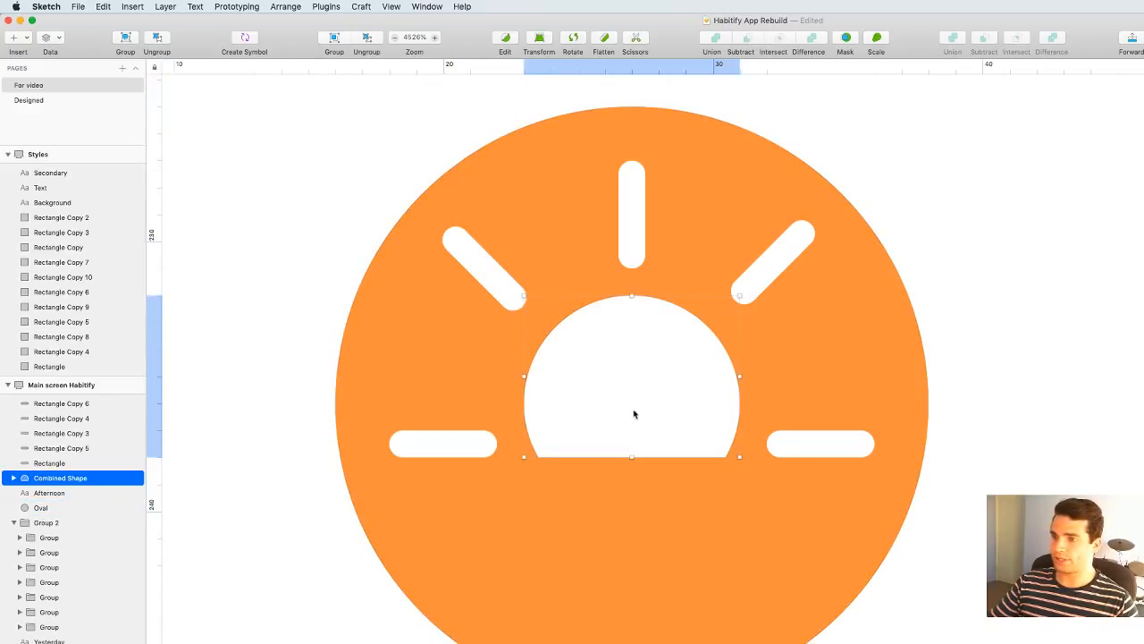
{"action": "left_click", "coordinate": [13, 478]}
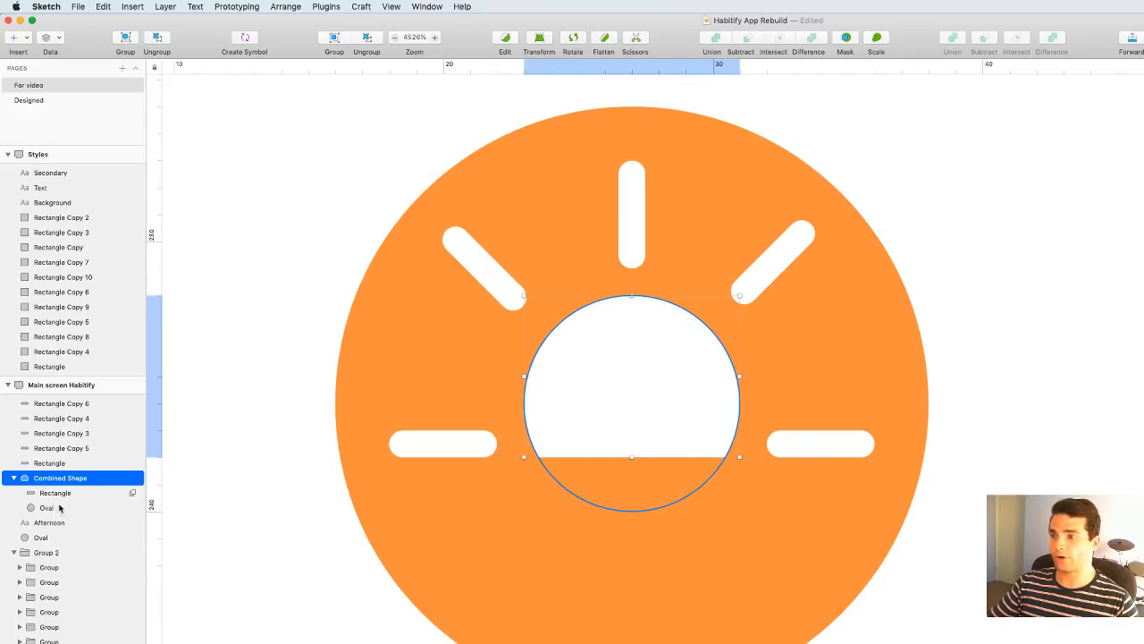
{"action": "left_click", "coordinate": [14, 478]}
Move both diagonal rays down and outward so all five rays are spaced more evenly around the sun
{"action": "left_click", "coordinate": [930, 498]}
{"action": "left_click_drag", "start_coordinate": [773, 261], "coordinate": [813, 302]}
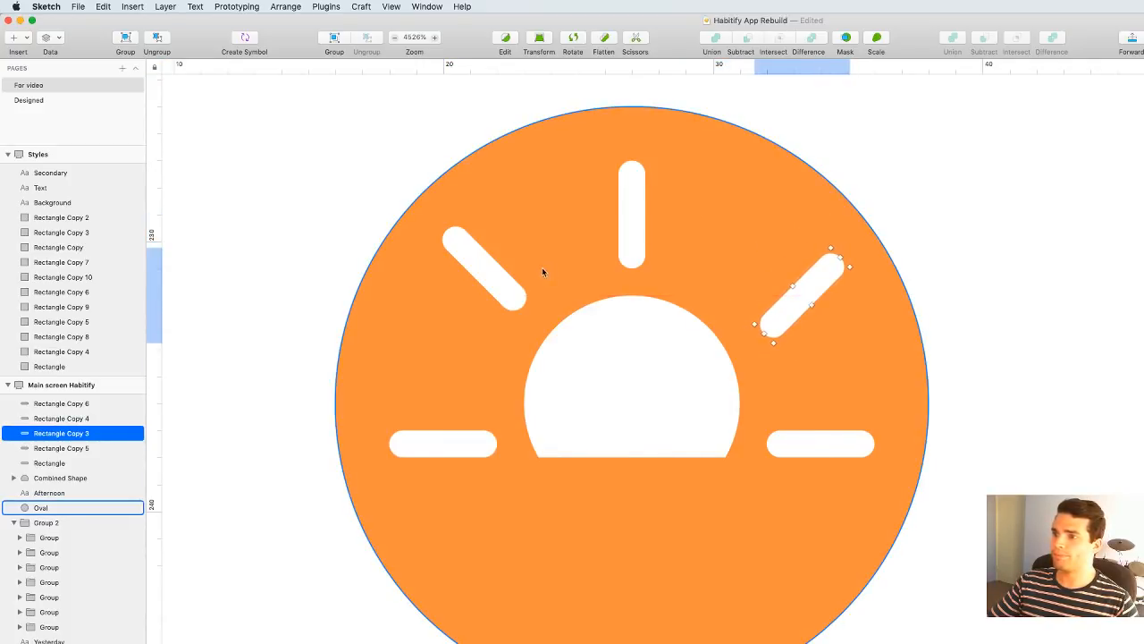
{"action": "left_click_drag", "start_coordinate": [472, 266], "coordinate": [454, 289]}
{"action": "left_click", "coordinate": [632, 233]}
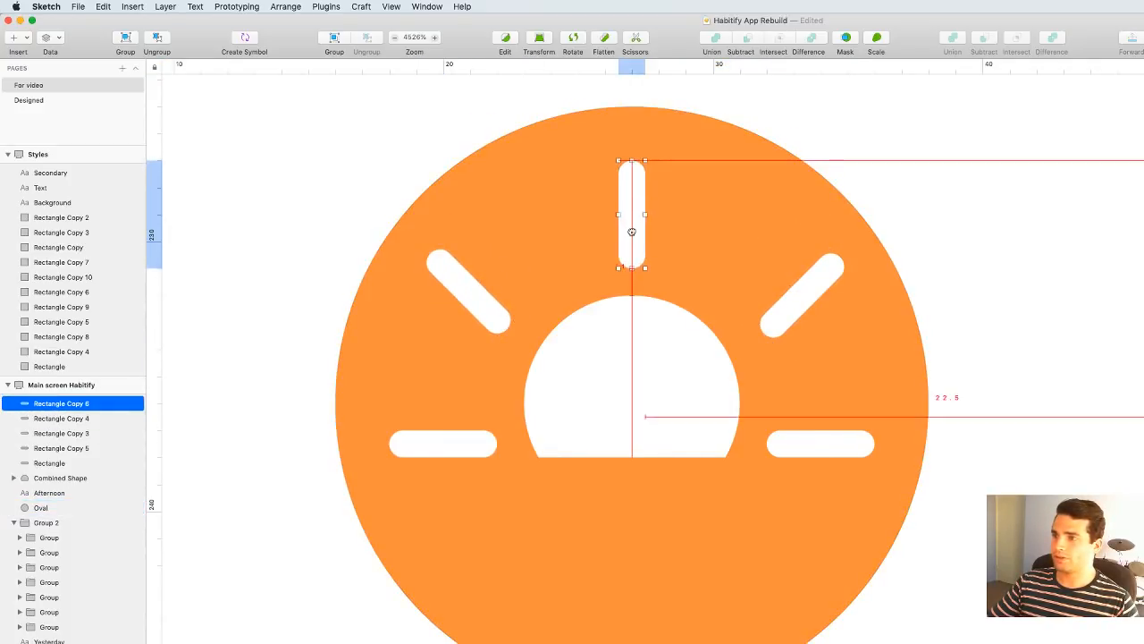
{"action": "left_click", "coordinate": [286, 294]}
Duplicate the left horizontal ray below the sun, stretch it into a horizon bar about 14 px long and centre it
{"action": "scroll", "coordinate": [288, 268], "scroll_direction": "down", "scroll_amount": 5}
{"action": "scroll", "coordinate": [308, 265], "scroll_direction": "left", "scroll_amount": 2}
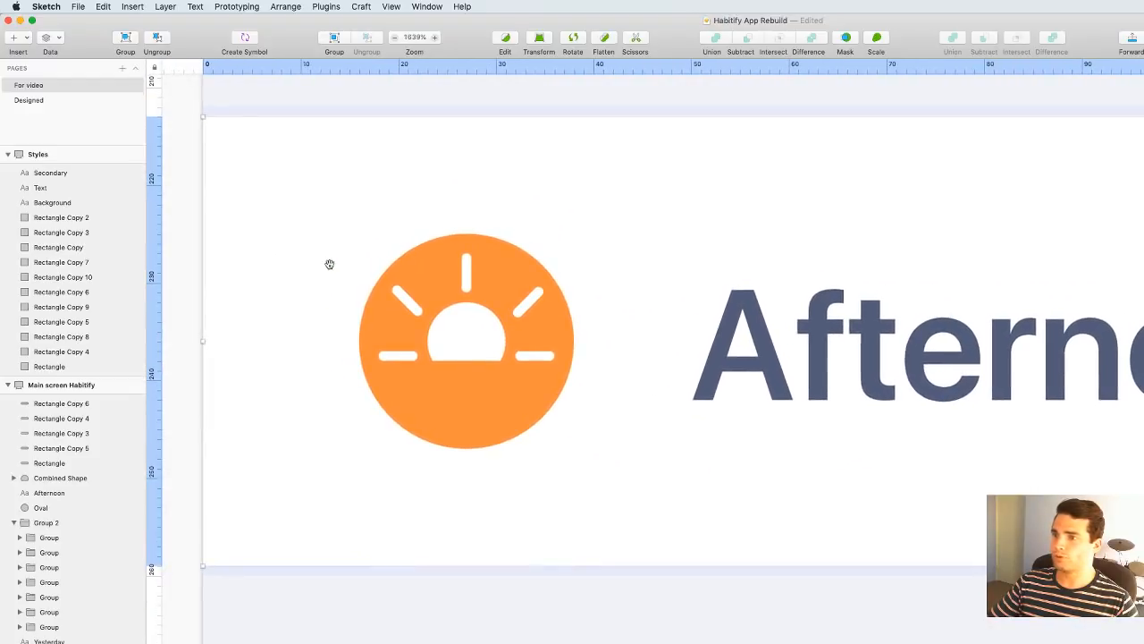
{"action": "left_click_drag", "start_coordinate": [411, 358], "coordinate": [488, 390]}
{"action": "scroll", "coordinate": [422, 373], "scroll_direction": "up", "scroll_amount": 5}
{"action": "left_click_drag", "start_coordinate": [620, 417], "coordinate": [778, 416]}
{"action": "left_click_drag", "start_coordinate": [705, 411], "coordinate": [706, 393]}
Compare the sunrise icon with the one in the reference screenshot
{"action": "scroll", "coordinate": [708, 438], "scroll_direction": "down", "scroll_amount": 8}
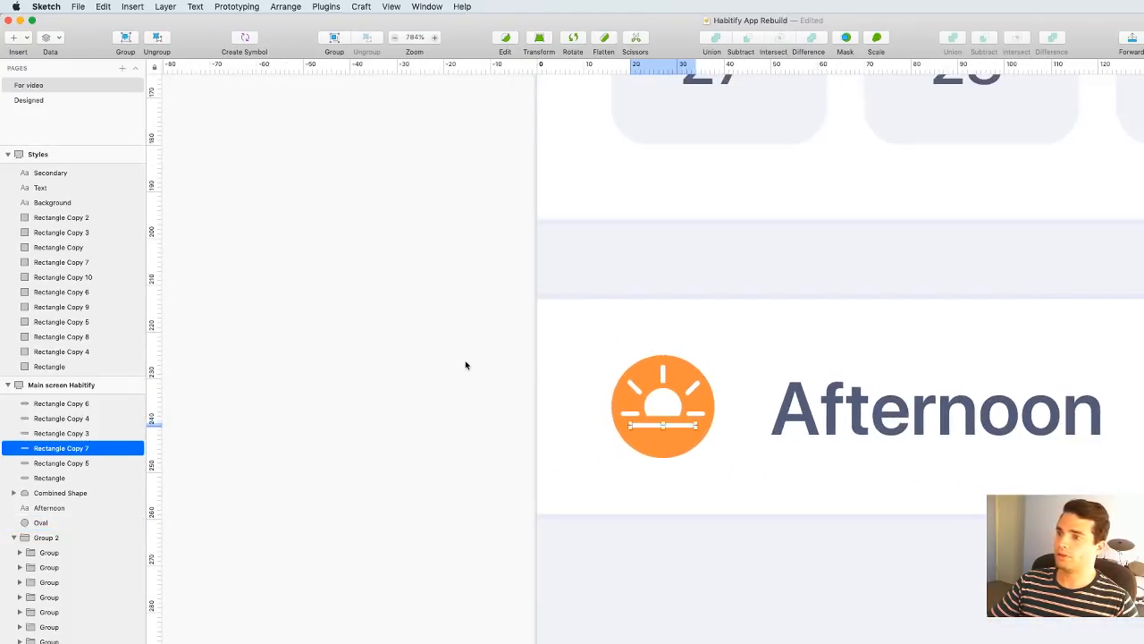
{"action": "left_click", "coordinate": [465, 364]}
{"action": "scroll", "coordinate": [465, 364], "scroll_direction": "down", "scroll_amount": 5}
{"action": "scroll", "coordinate": [420, 368], "scroll_direction": "down", "scroll_amount": 3}
{"action": "left_click_drag", "start_coordinate": [420, 368], "coordinate": [884, 359]}
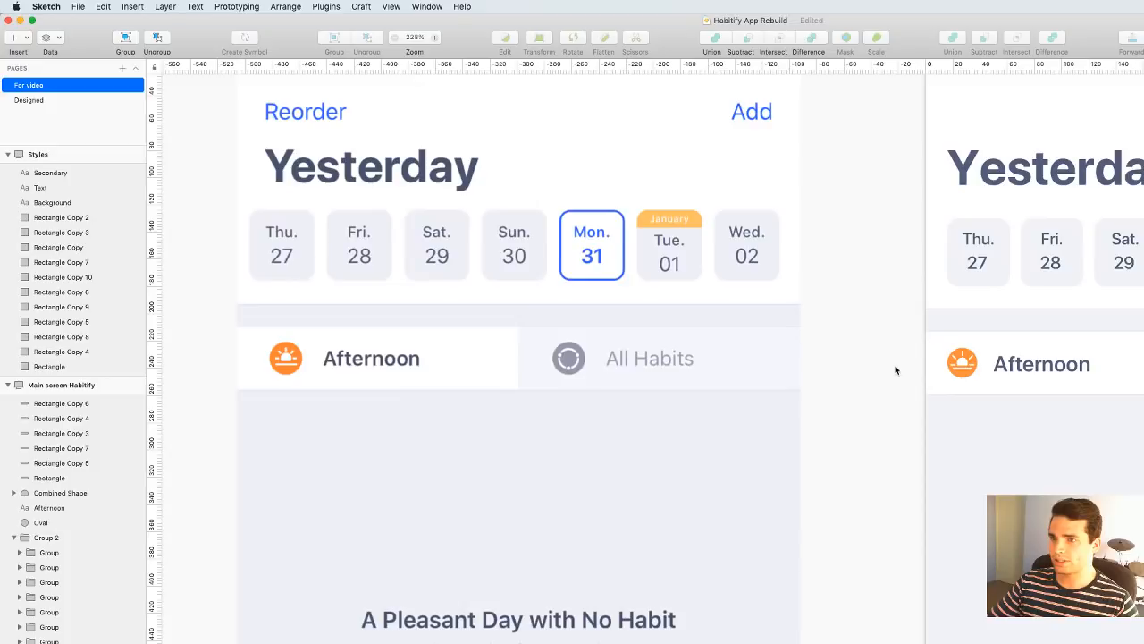
{"action": "left_click_drag", "start_coordinate": [899, 364], "coordinate": [790, 365]}
{"action": "scroll", "coordinate": [774, 368], "scroll_direction": "up", "scroll_amount": 10}
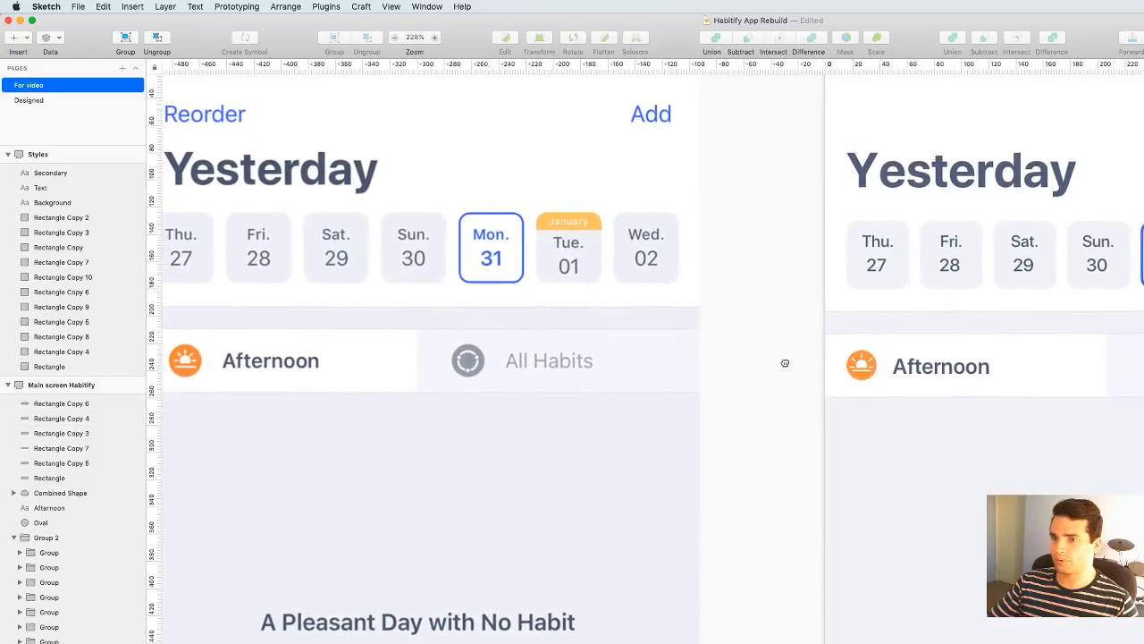
Resize all five rays together to about 3 px long and 1.2 px thick, with fully rounded ends
{"action": "scroll", "coordinate": [797, 352], "scroll_direction": "up", "scroll_amount": 15}
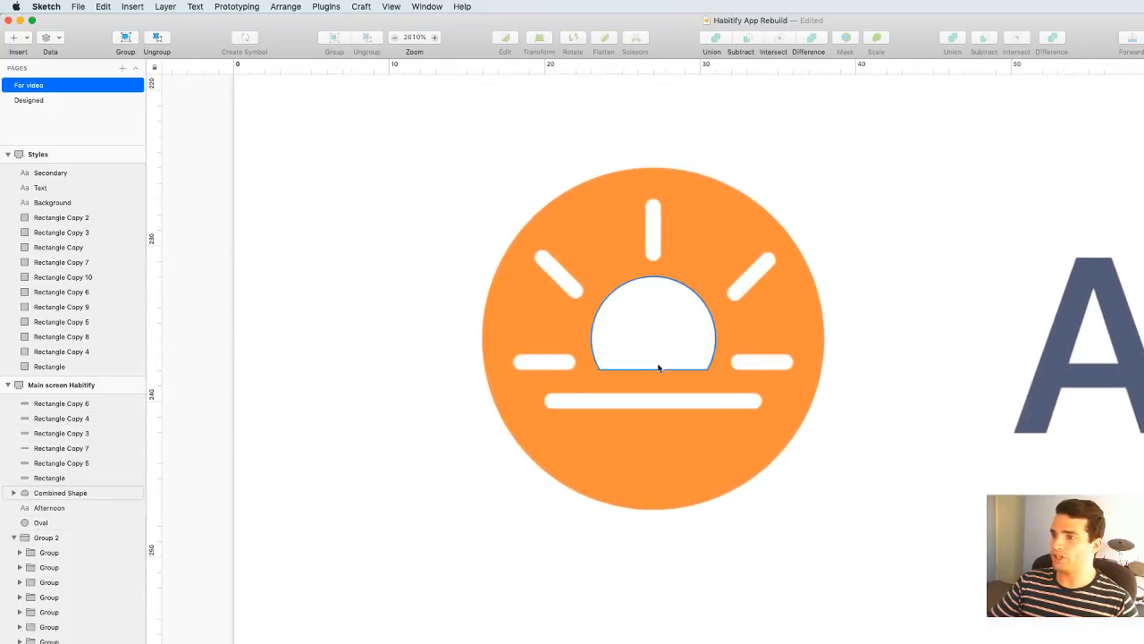
{"action": "left_click", "coordinate": [474, 360]}
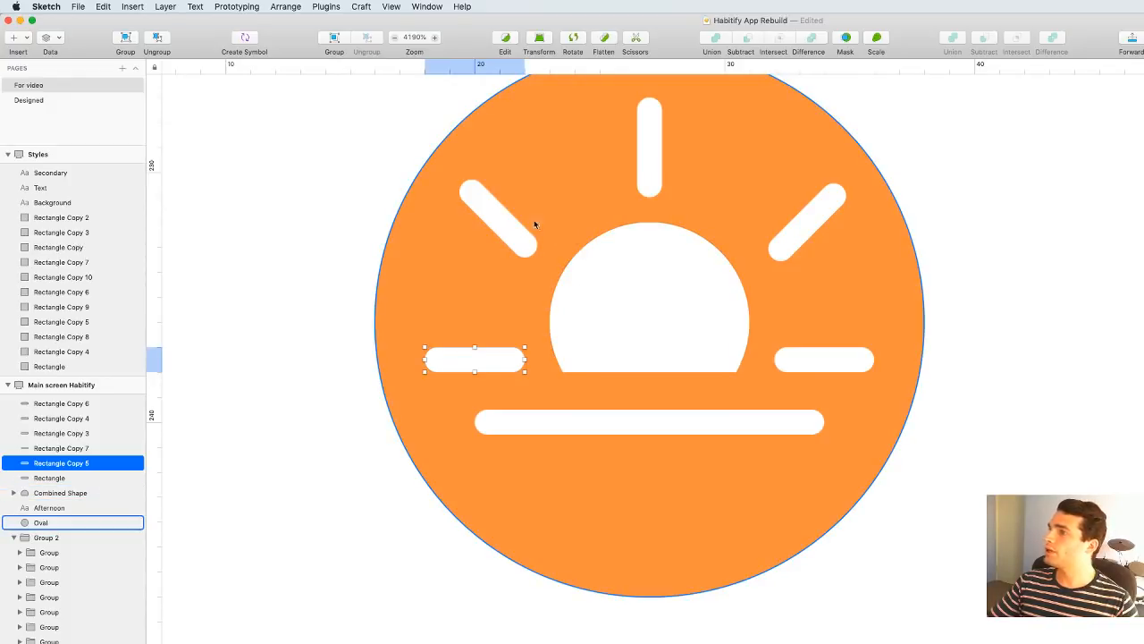
{"action": "left_click", "coordinate": [527, 228], "text": "shift"}
{"action": "left_click", "coordinate": [648, 174], "text": "shift"}
{"action": "left_click", "coordinate": [801, 222], "text": "shift"}
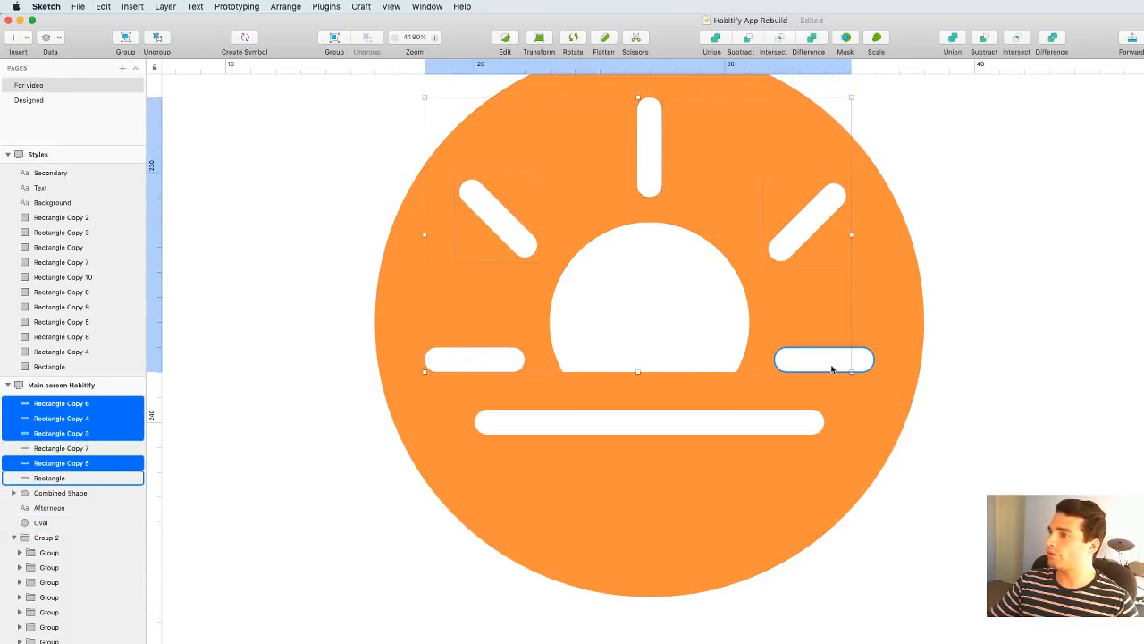
{"action": "left_click", "coordinate": [830, 362], "text": "shift"}
{"action": "key", "text": "super+Left"}
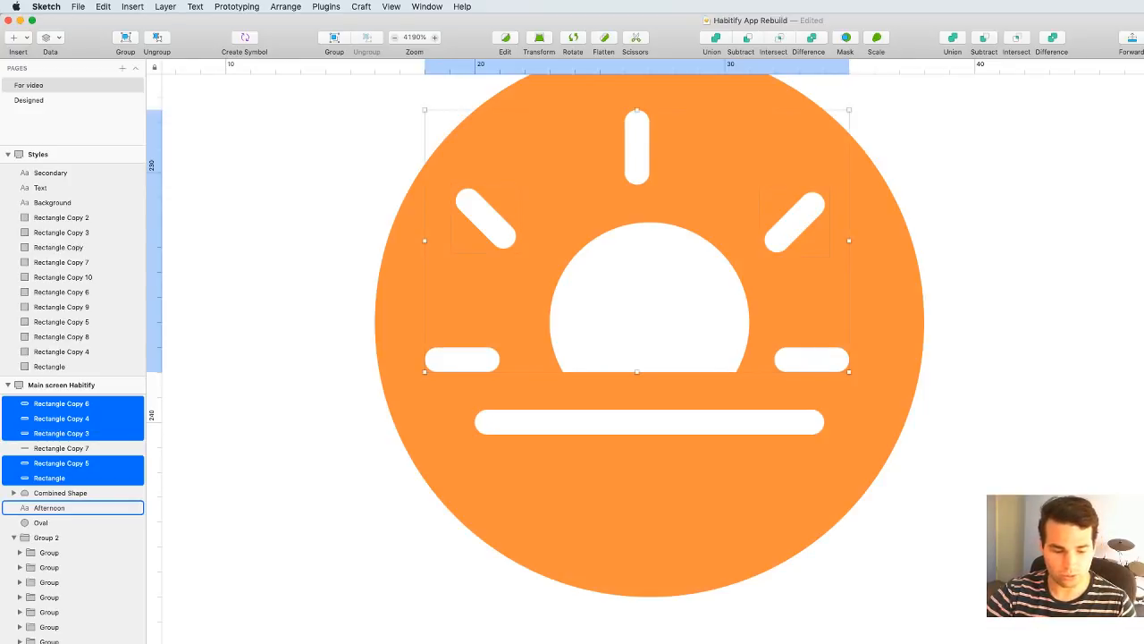
{"action": "key", "text": "Return"}
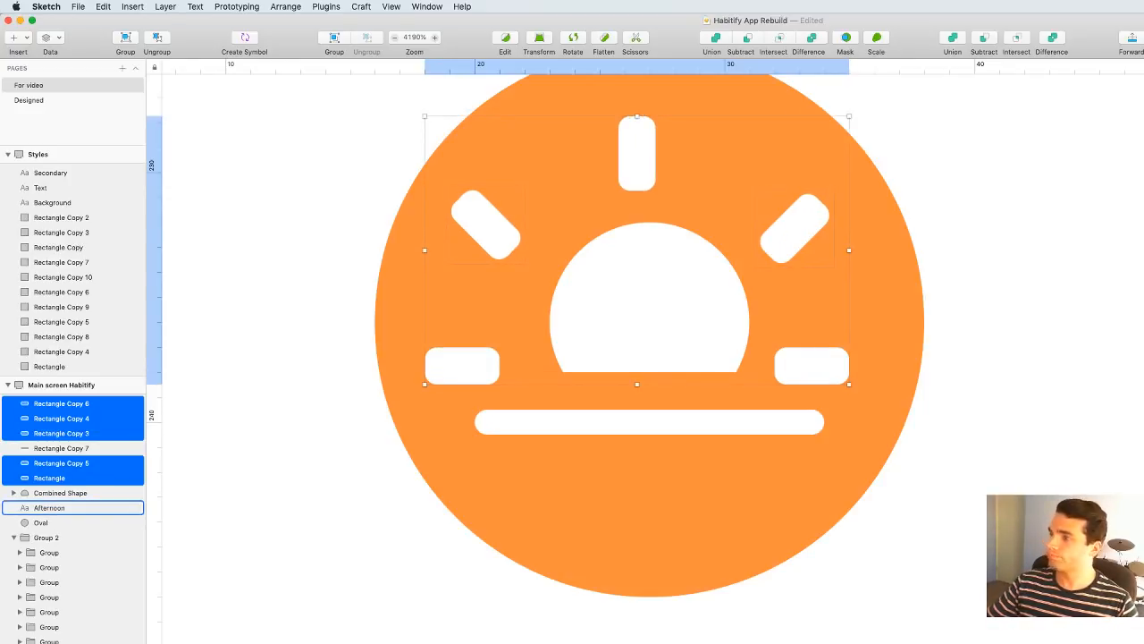
{"action": "key", "text": "super+z"}
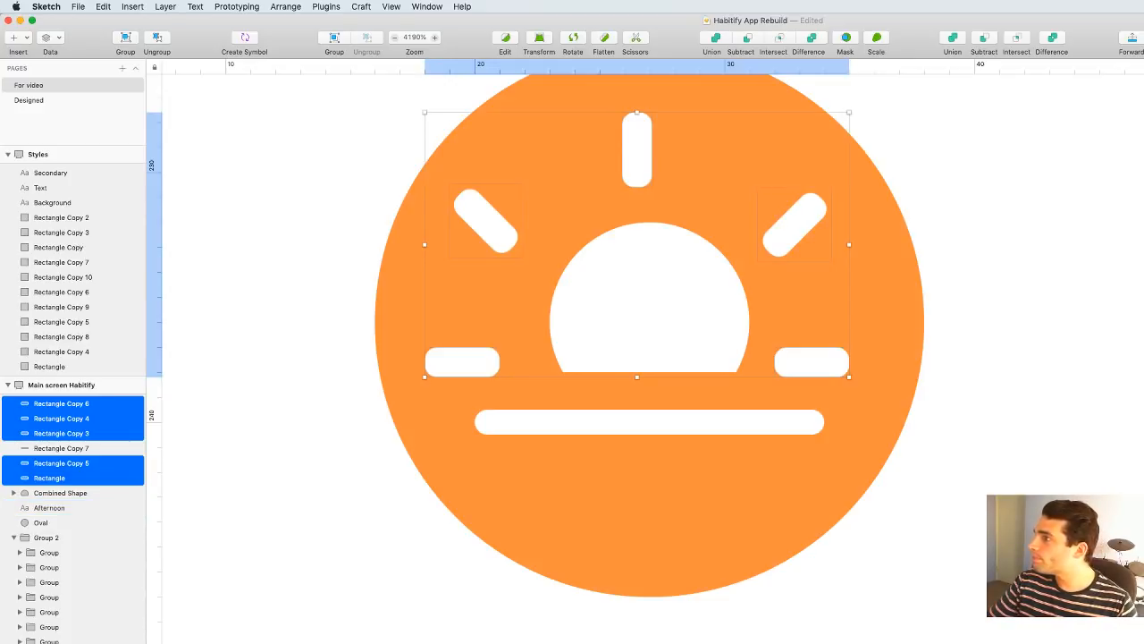
{"action": "key", "text": "Escape"}
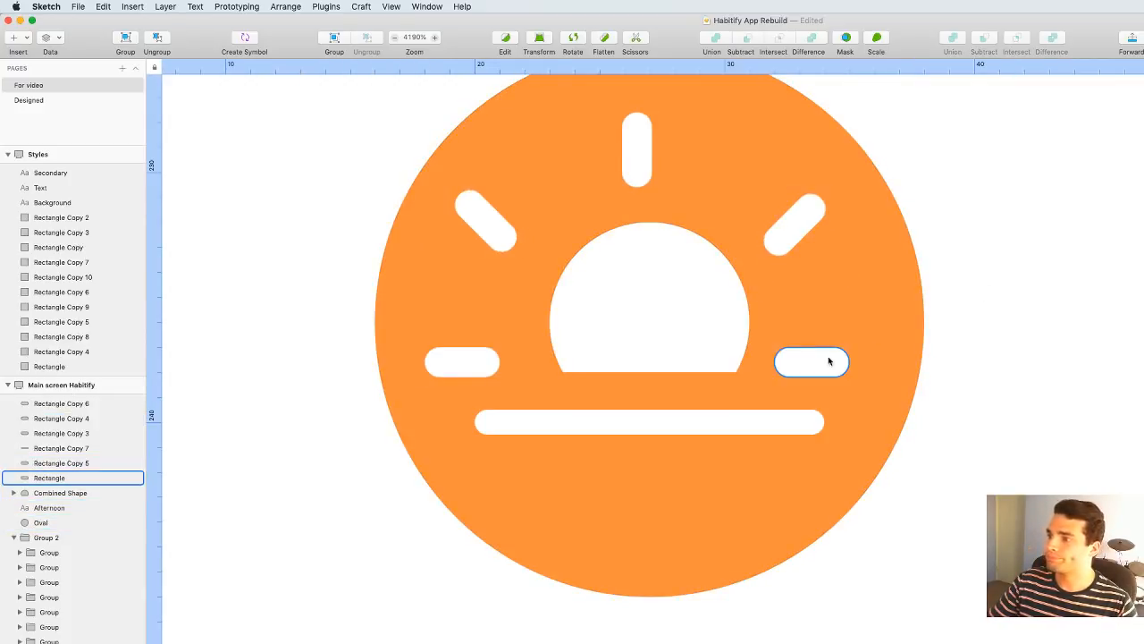
Reposition the resized rays symmetrically around the sun, with the vertical ray centred and both horizontal rays equally far from it
{"action": "left_click_drag", "start_coordinate": [460, 362], "coordinate": [486, 366]}
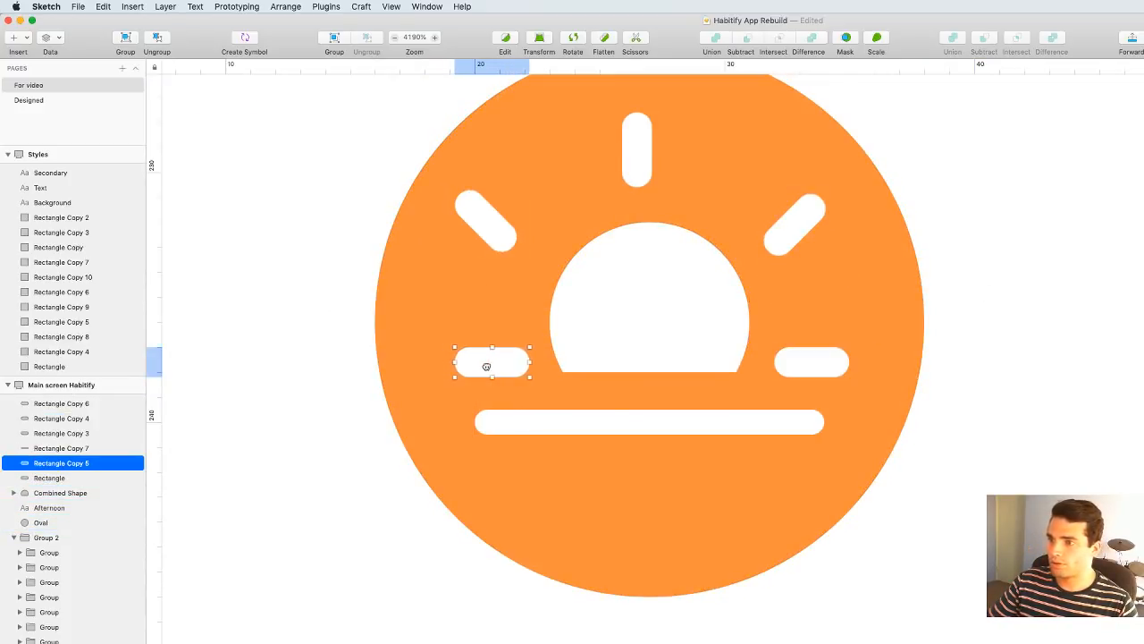
{"action": "left_click", "coordinate": [786, 232]}
{"action": "left_click_drag", "start_coordinate": [490, 228], "coordinate": [511, 233]}
{"action": "left_click_drag", "start_coordinate": [652, 164], "coordinate": [665, 162]}
{"action": "left_click", "coordinate": [795, 235]}
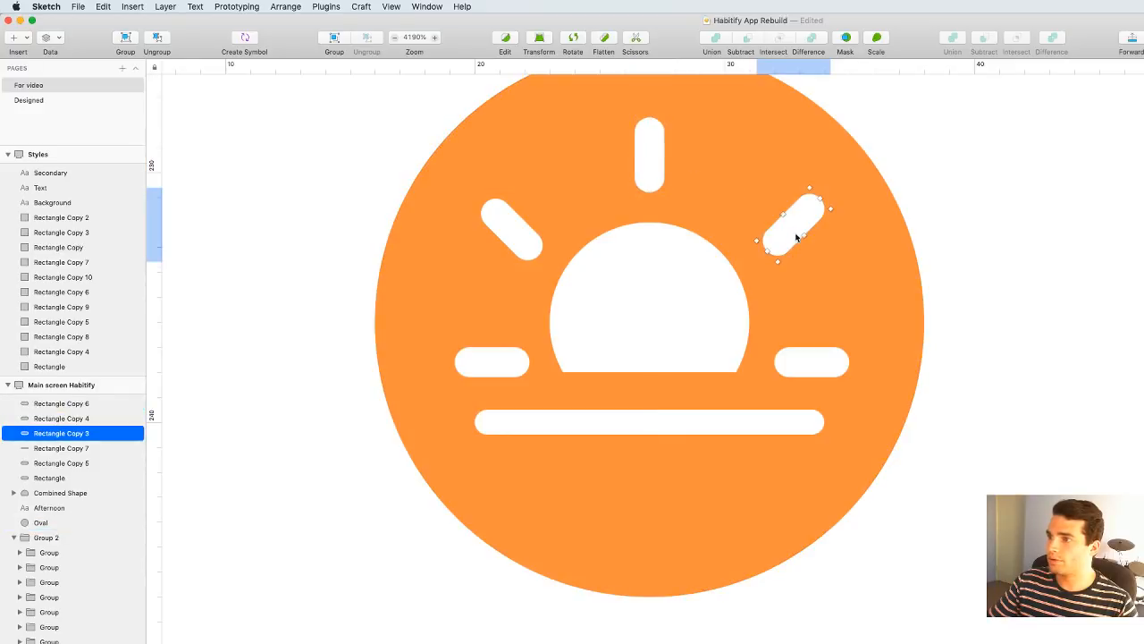
{"action": "left_click_drag", "start_coordinate": [815, 359], "coordinate": [811, 357]}
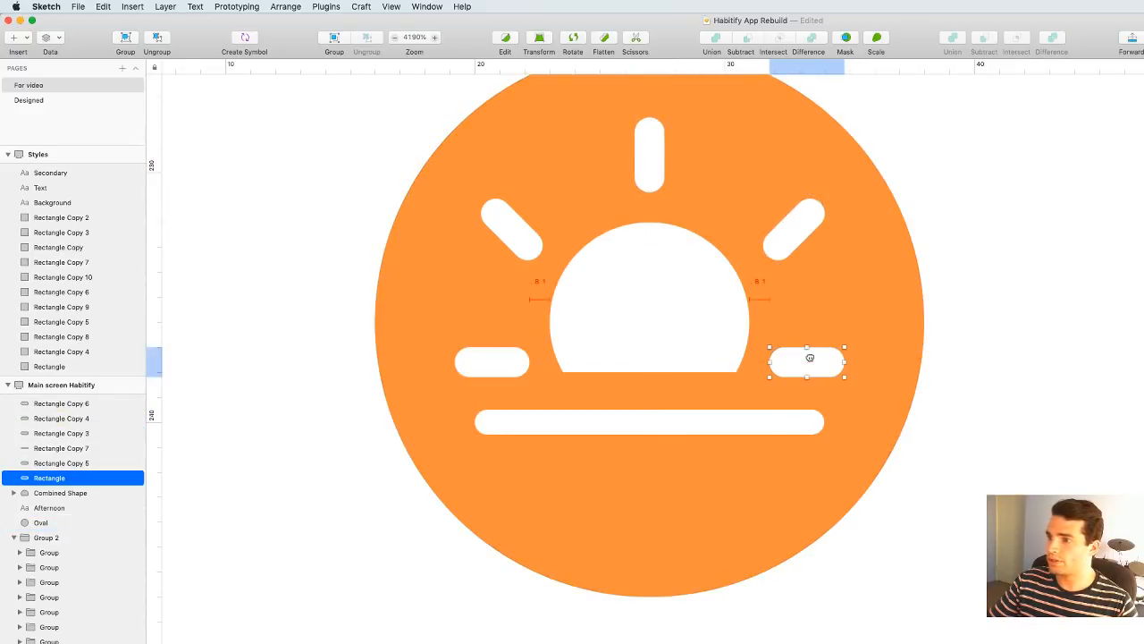
Compare the proportions of the adjusted sunrise icon with the reference screenshot
{"action": "left_click", "coordinate": [1016, 338]}
{"action": "scroll", "coordinate": [1001, 352], "scroll_direction": "down", "scroll_amount": 8}
{"action": "left_click", "coordinate": [607, 289]}
{"action": "scroll", "coordinate": [605, 289], "scroll_direction": "down", "scroll_amount": 5}
{"action": "scroll", "coordinate": [566, 310], "scroll_direction": "down", "scroll_amount": 5}
{"action": "left_click_drag", "start_coordinate": [564, 310], "coordinate": [875, 314]}
{"action": "scroll", "coordinate": [896, 316], "scroll_direction": "down", "scroll_amount": 5}
{"action": "scroll", "coordinate": [867, 312], "scroll_direction": "up", "scroll_amount": 10}
Scale the sun shape down to about 5.6 px wide, centre it and align its flat base with the horizontal rays' bottom edges
{"action": "scroll", "coordinate": [1003, 289], "scroll_direction": "up", "scroll_amount": 10}
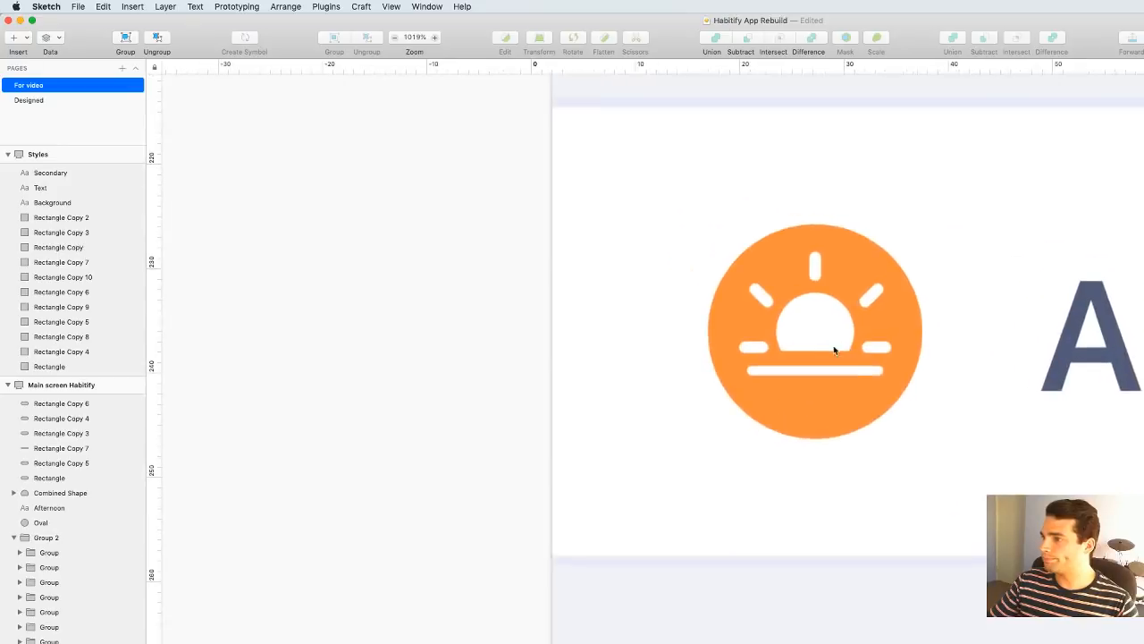
{"action": "left_click", "coordinate": [749, 268]}
{"action": "left_click_drag", "start_coordinate": [718, 254], "coordinate": [742, 273]}
{"action": "left_click_drag", "start_coordinate": [797, 299], "coordinate": [796, 320]}
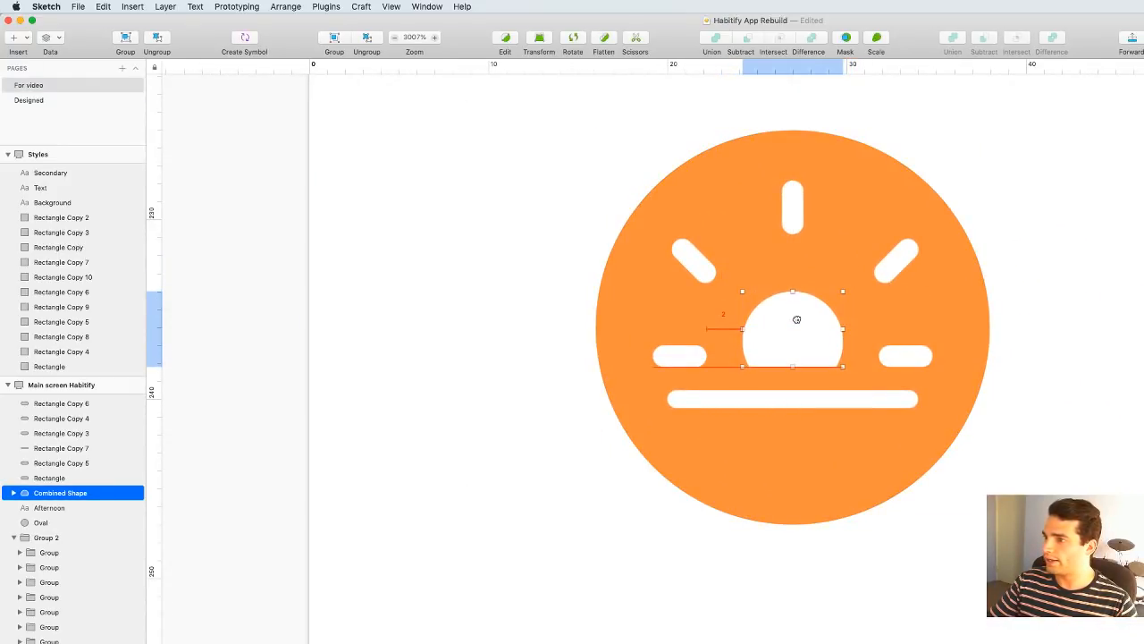
Move all five rays inward around the smaller sun, aligning the horizontal rays with the ends of the horizon bar
{"action": "scroll", "coordinate": [796, 319], "scroll_direction": "right", "scroll_amount": 3}
{"action": "left_click", "coordinate": [556, 357]}
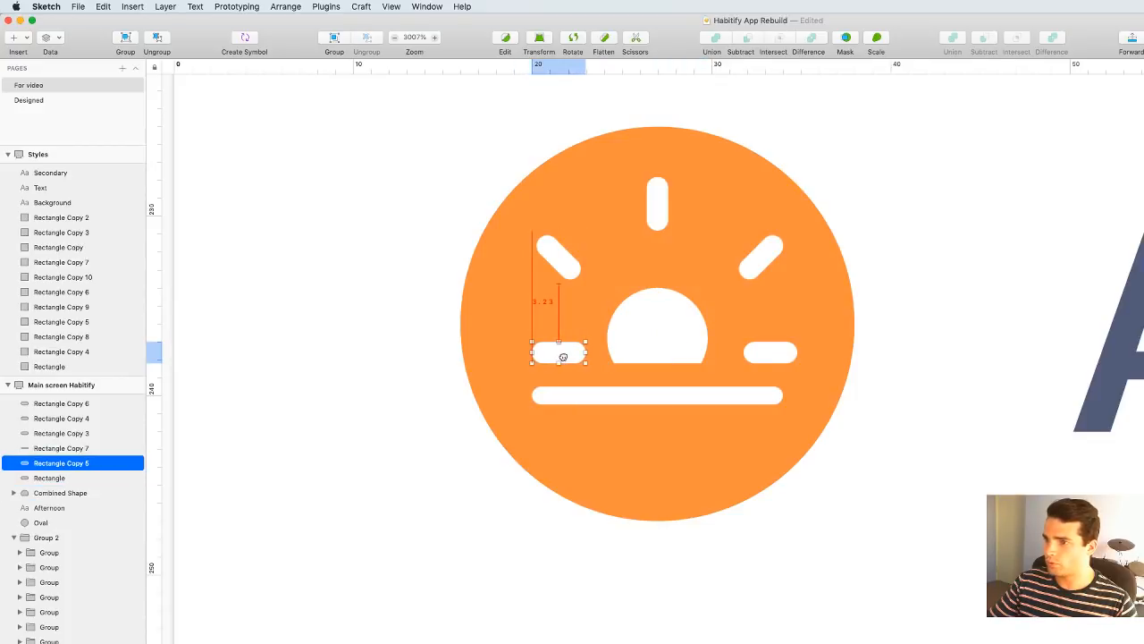
{"action": "left_click_drag", "start_coordinate": [787, 354], "coordinate": [776, 357]}
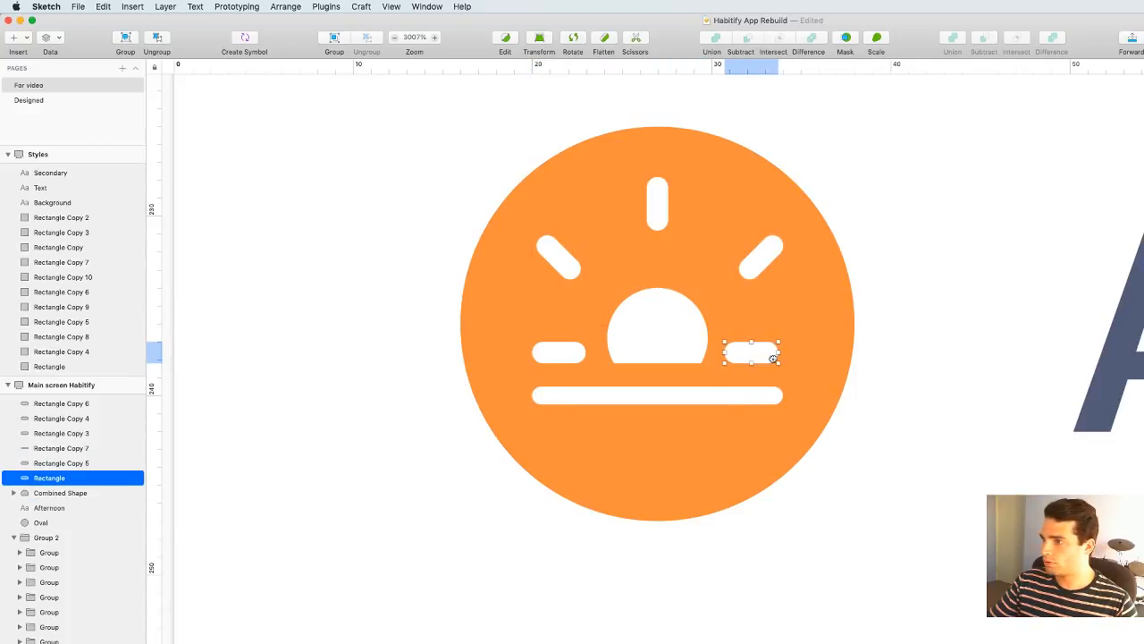
{"action": "left_click_drag", "start_coordinate": [572, 266], "coordinate": [589, 294]}
{"action": "left_click_drag", "start_coordinate": [761, 250], "coordinate": [741, 283]}
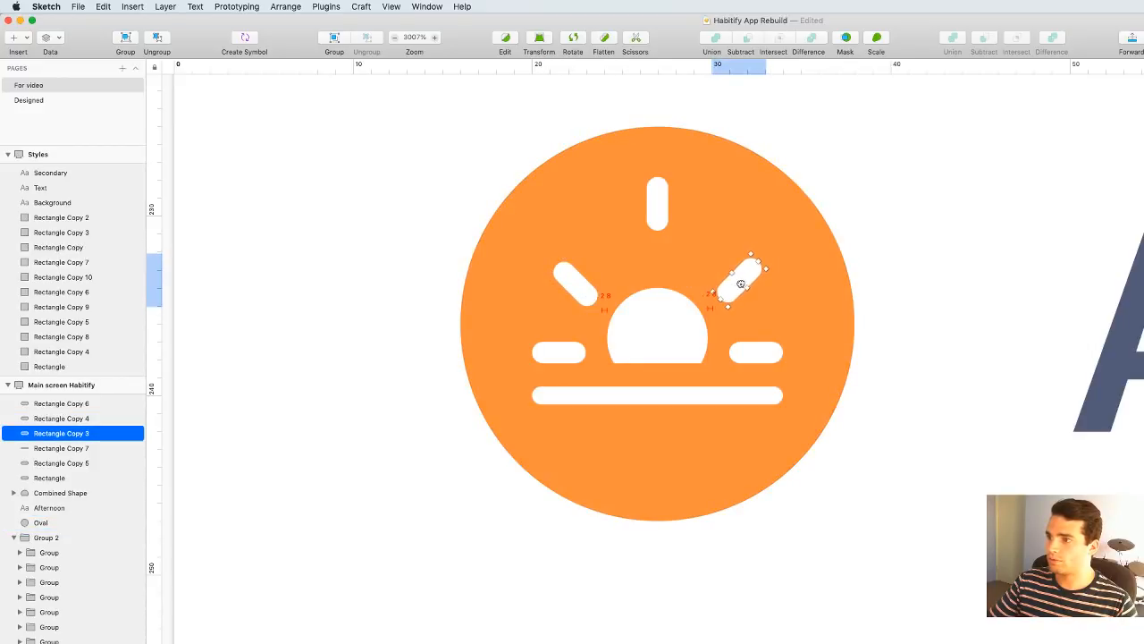
{"action": "left_click_drag", "start_coordinate": [657, 202], "coordinate": [658, 239]}
Examine the rebuilt main screen beside the reference screenshot, checking the size of the sunrise icon
{"action": "left_click", "coordinate": [452, 179]}
{"action": "scroll", "coordinate": [453, 178], "scroll_direction": "down", "scroll_amount": 6}
{"action": "left_click", "coordinate": [325, 174]}
{"action": "scroll", "coordinate": [325, 174], "scroll_direction": "down", "scroll_amount": 4}
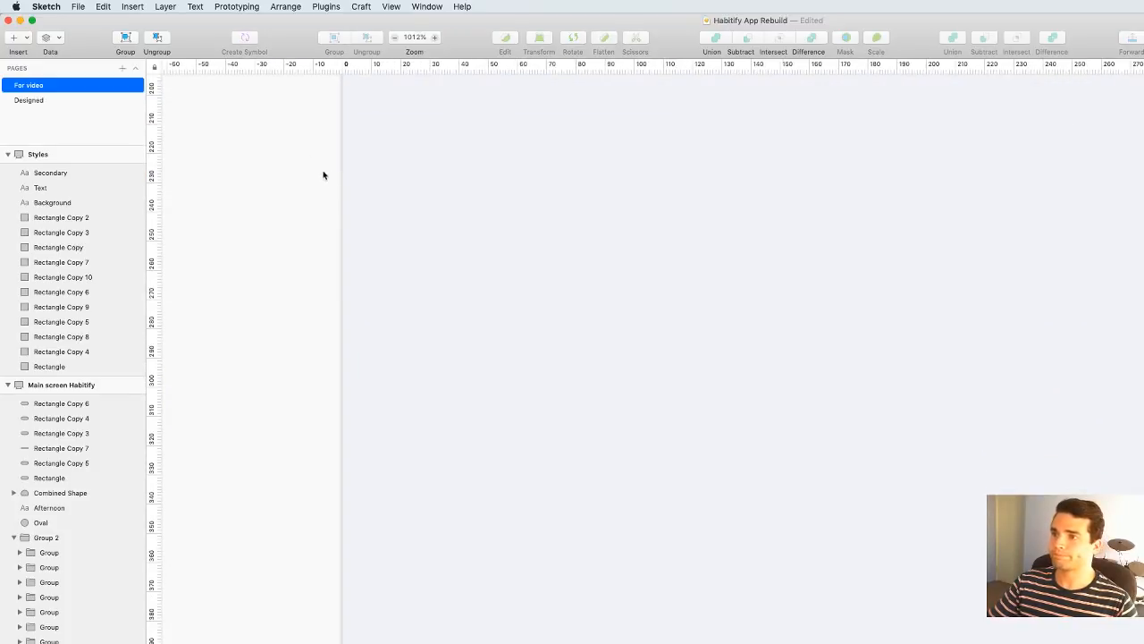
{"action": "scroll", "coordinate": [456, 172], "scroll_direction": "left", "scroll_amount": 4}
{"action": "scroll", "coordinate": [450, 179], "scroll_direction": "down", "scroll_amount": 3}
{"action": "left_click_drag", "start_coordinate": [438, 186], "coordinate": [944, 278]}
{"action": "left_click_drag", "start_coordinate": [944, 278], "coordinate": [955, 285]}
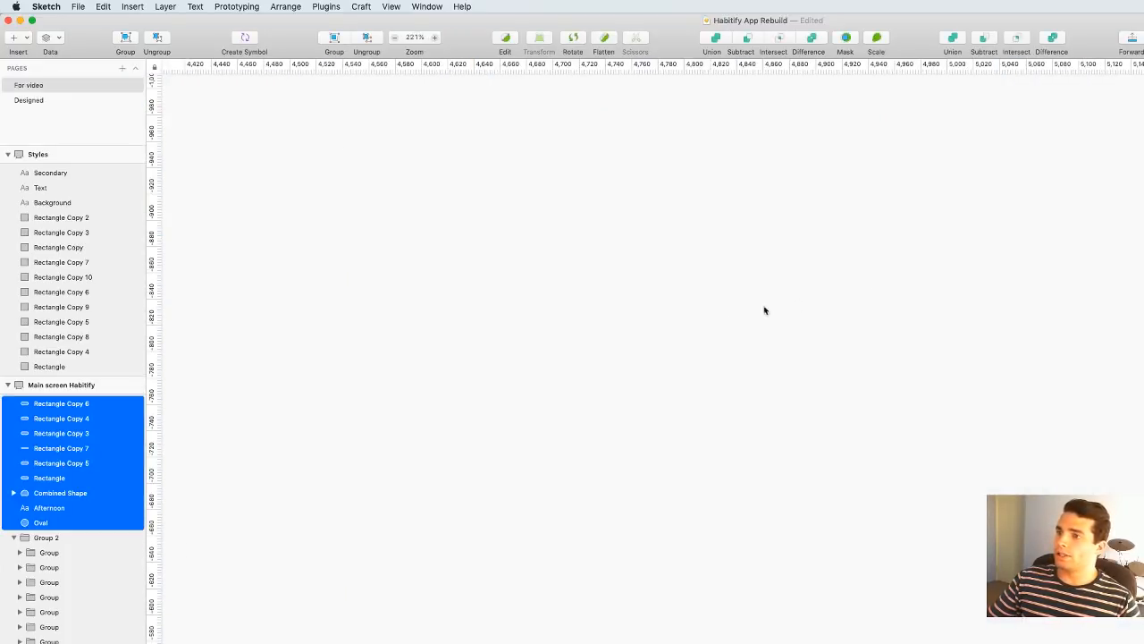
{"action": "left_click", "coordinate": [760, 310]}
{"action": "scroll", "coordinate": [886, 309], "scroll_direction": "down", "scroll_amount": 5}
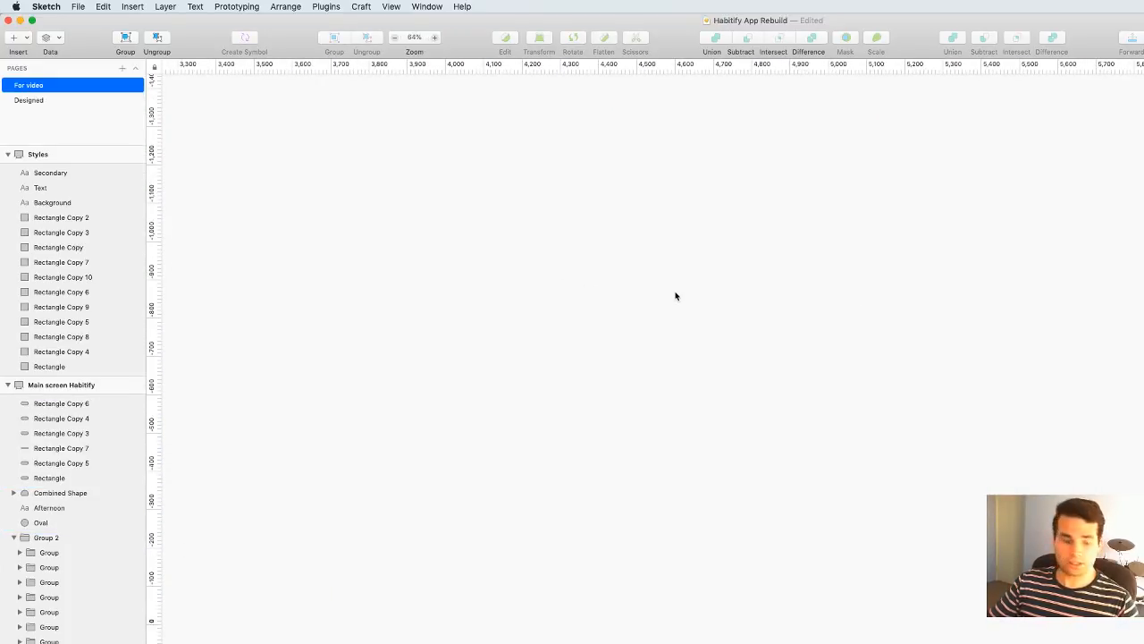
{"action": "key", "text": "cmd+1"}
{"action": "scroll", "coordinate": [518, 283], "scroll_direction": "left", "scroll_amount": 5}
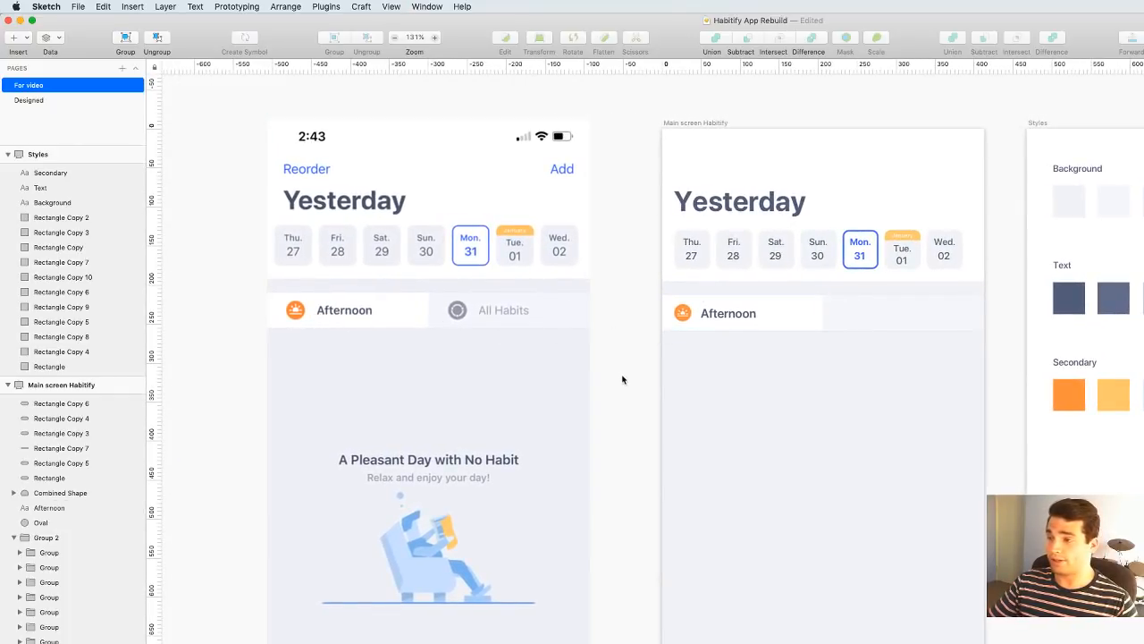
{"action": "scroll", "coordinate": [637, 390], "scroll_direction": "down", "scroll_amount": 20}
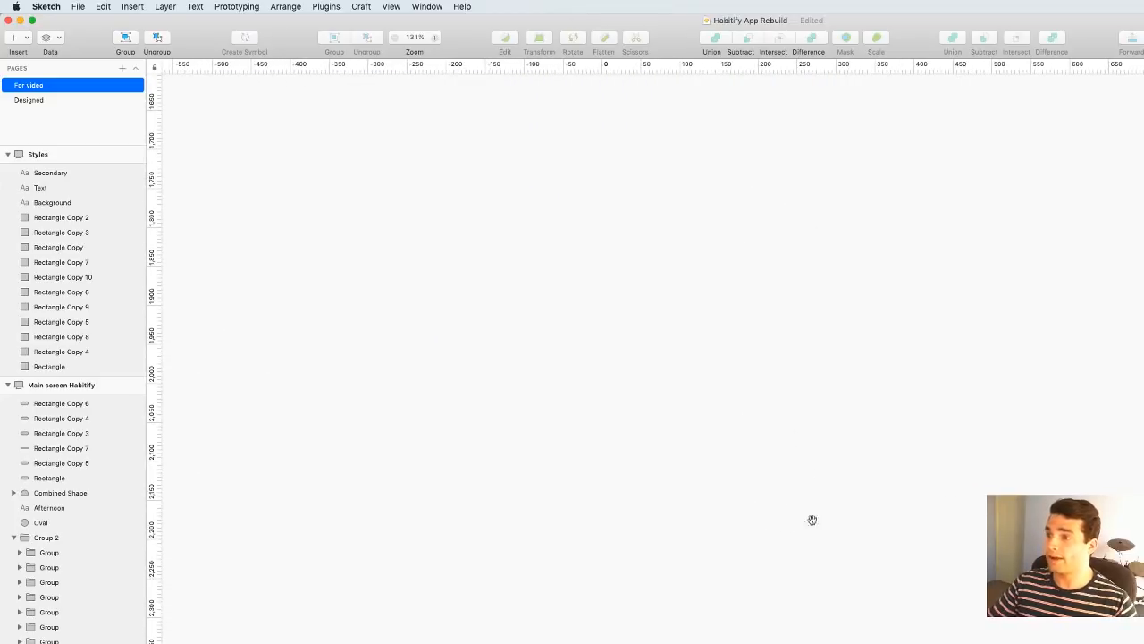
{"action": "scroll", "coordinate": [802, 378], "scroll_direction": "down", "scroll_amount": 5}
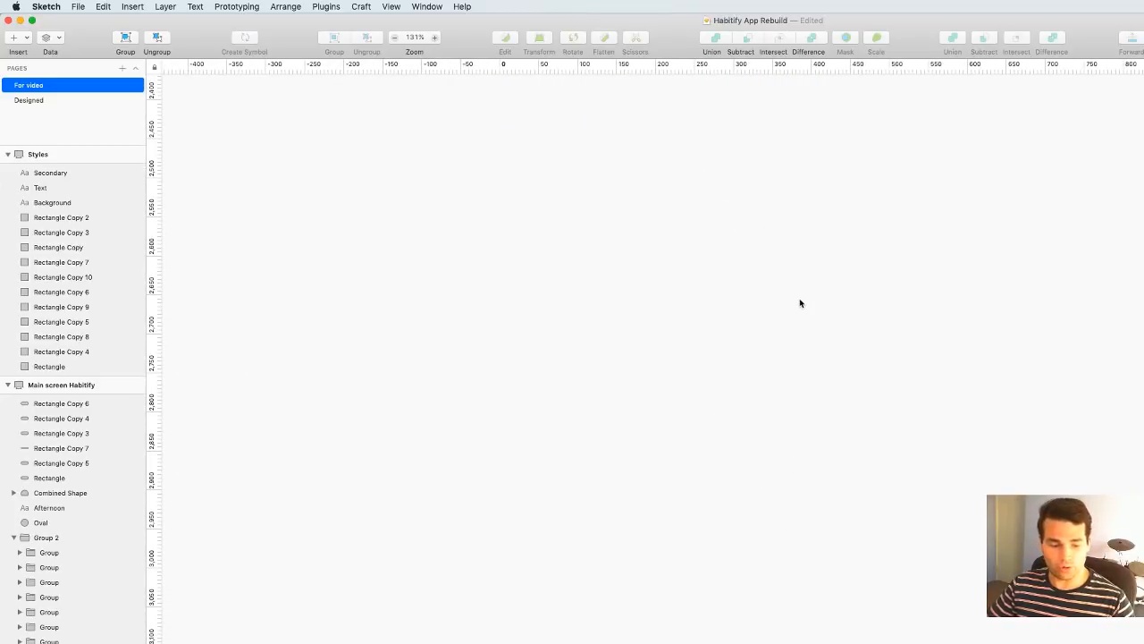
{"action": "key", "text": "super+1"}
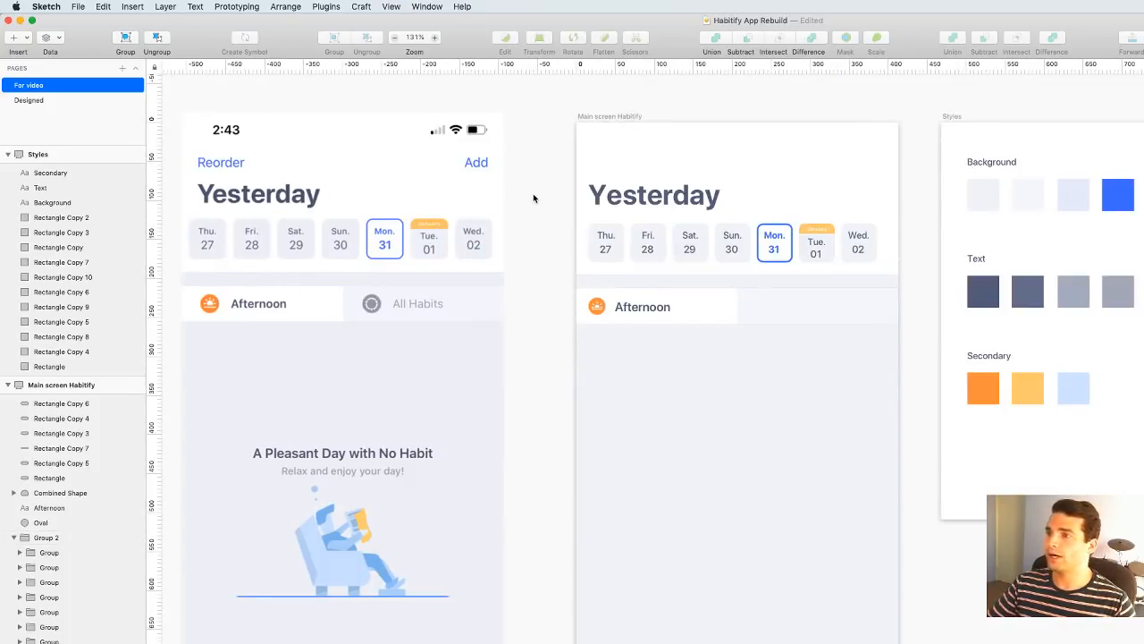
{"action": "left_click_drag", "start_coordinate": [539, 298], "coordinate": [537, 298]}
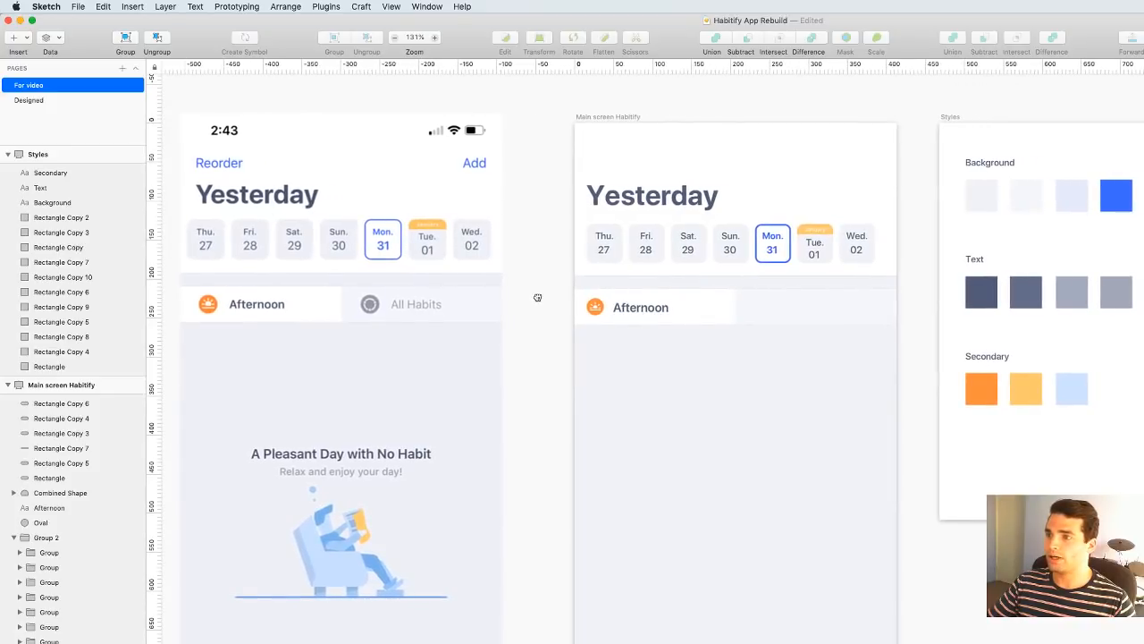
Enlarge the sun shape to about 6 px wide and move the vertical ray up, keeping it centred over the sun
{"action": "scroll", "coordinate": [593, 302], "scroll_direction": "up", "scroll_amount": 15}
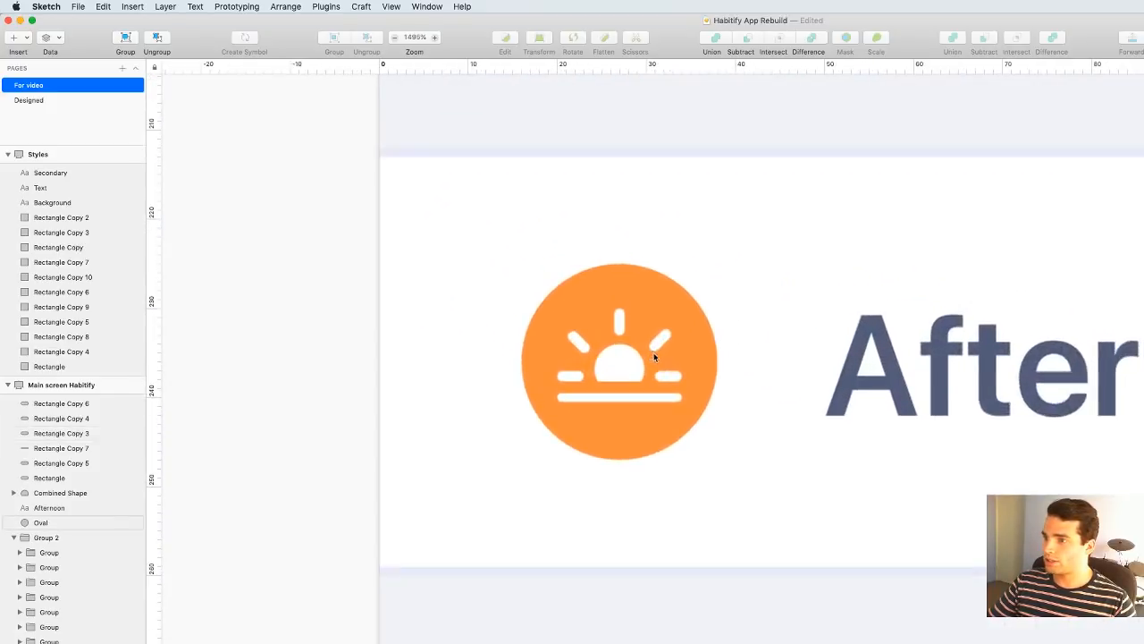
{"action": "left_click", "coordinate": [610, 382]}
{"action": "left_click_drag", "start_coordinate": [643, 339], "coordinate": [609, 364]}
{"action": "left_click", "coordinate": [583, 302]}
{"action": "left_click", "coordinate": [599, 302]}
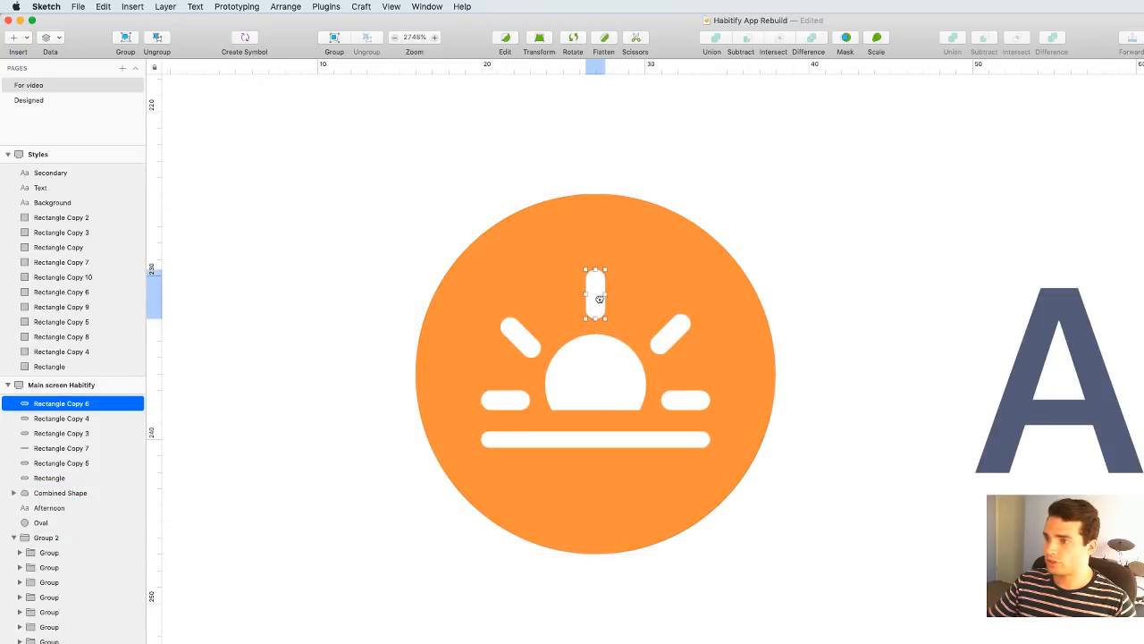
Nudge both diagonal rays slightly outward to even out their distance from the enlarged sun
{"action": "left_click", "coordinate": [444, 202]}
{"action": "scroll", "coordinate": [444, 203], "scroll_direction": "down", "scroll_amount": 4}
{"action": "left_click", "coordinate": [480, 266]}
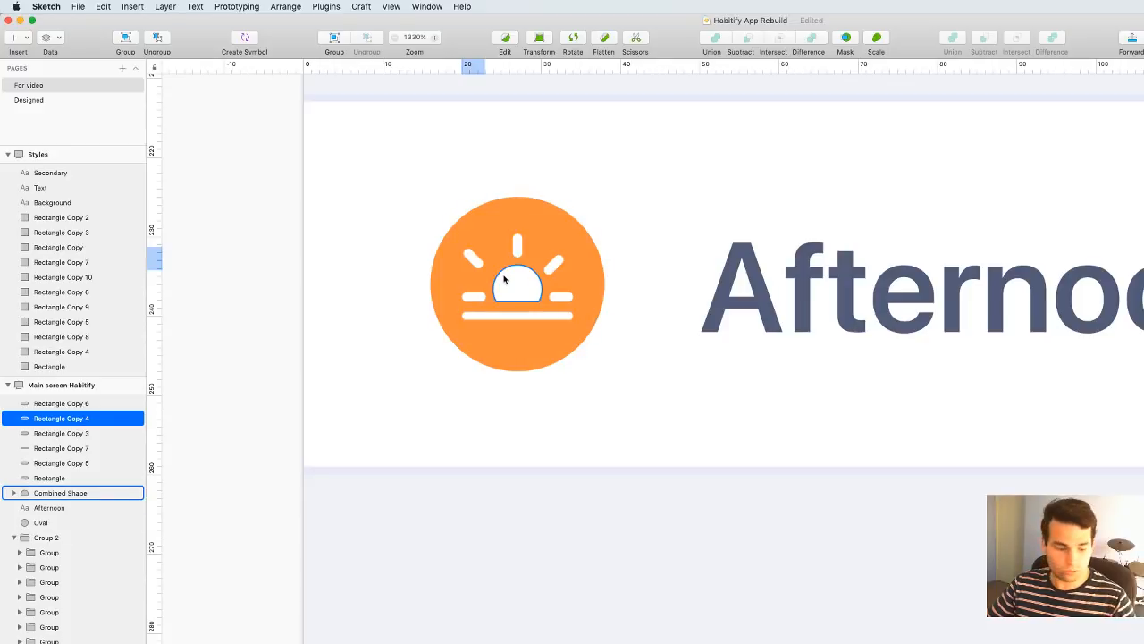
{"action": "scroll", "coordinate": [475, 248], "scroll_direction": "up", "scroll_amount": 5}
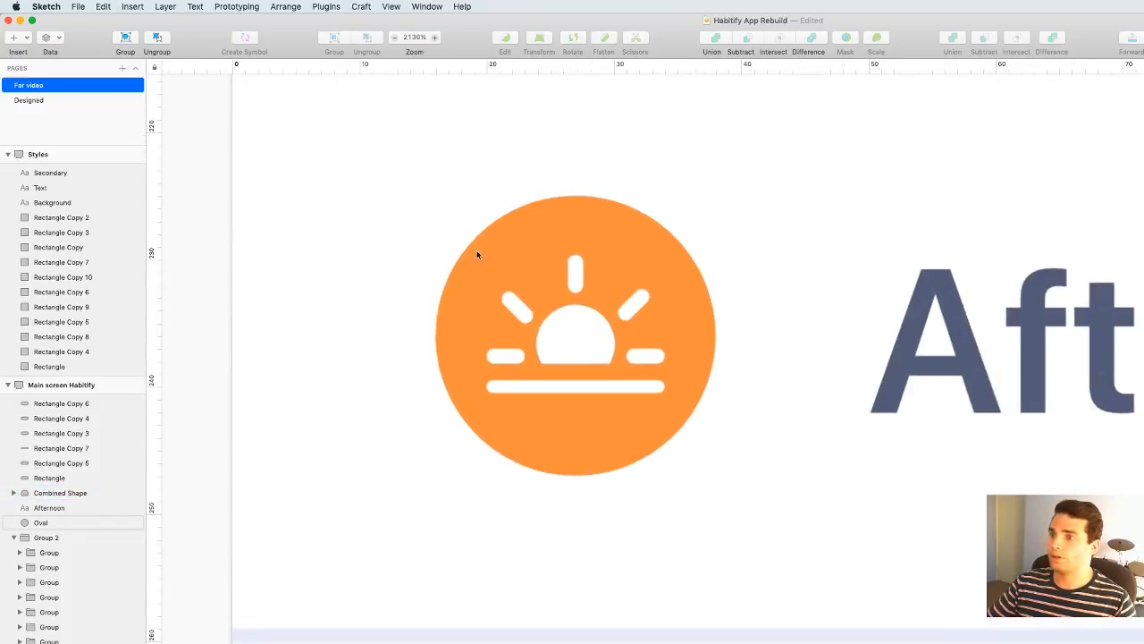
{"action": "left_click_drag", "start_coordinate": [516, 311], "coordinate": [513, 308]}
{"action": "left_click_drag", "start_coordinate": [690, 300], "coordinate": [697, 297]}
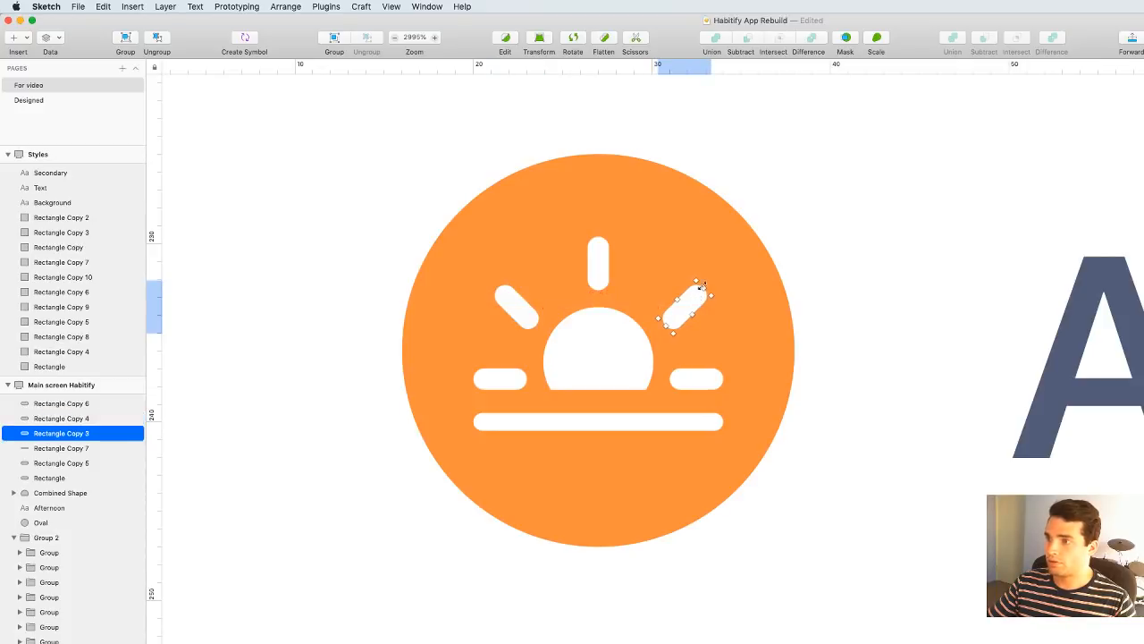
{"action": "left_click", "coordinate": [820, 237]}
{"action": "scroll", "coordinate": [820, 238], "scroll_direction": "down", "scroll_amount": 8}
{"action": "left_click", "coordinate": [494, 228]}
{"action": "left_click_drag", "start_coordinate": [493, 229], "coordinate": [301, 305]}
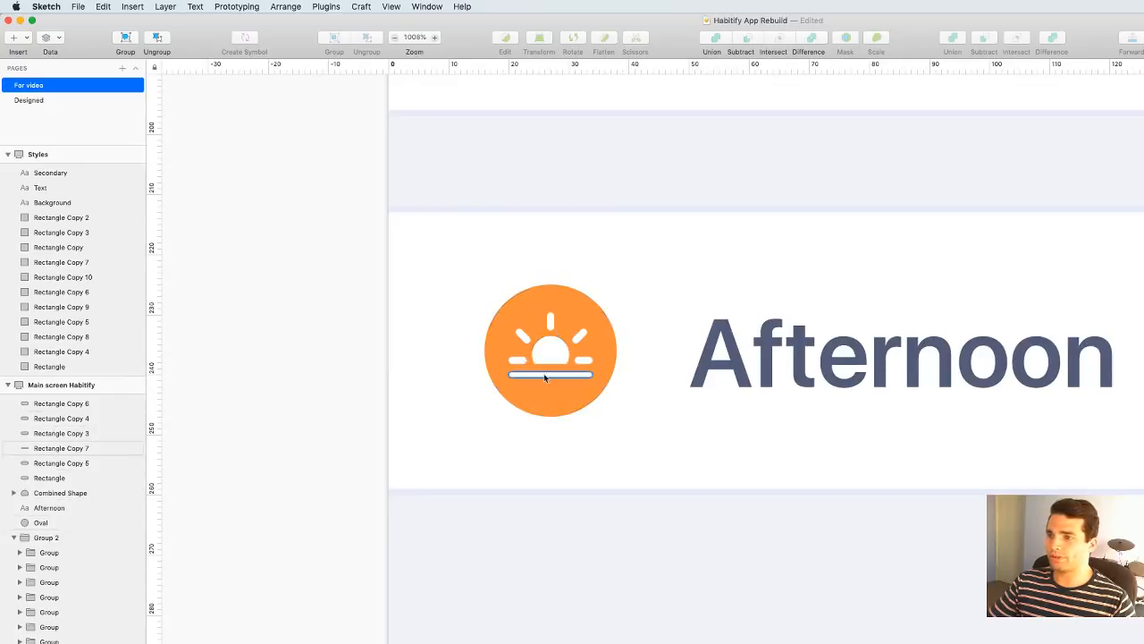
Group the orange circle with all the sunrise icon shapes and name the group icon / sun
{"action": "left_click_drag", "start_coordinate": [313, 248], "coordinate": [625, 426]}
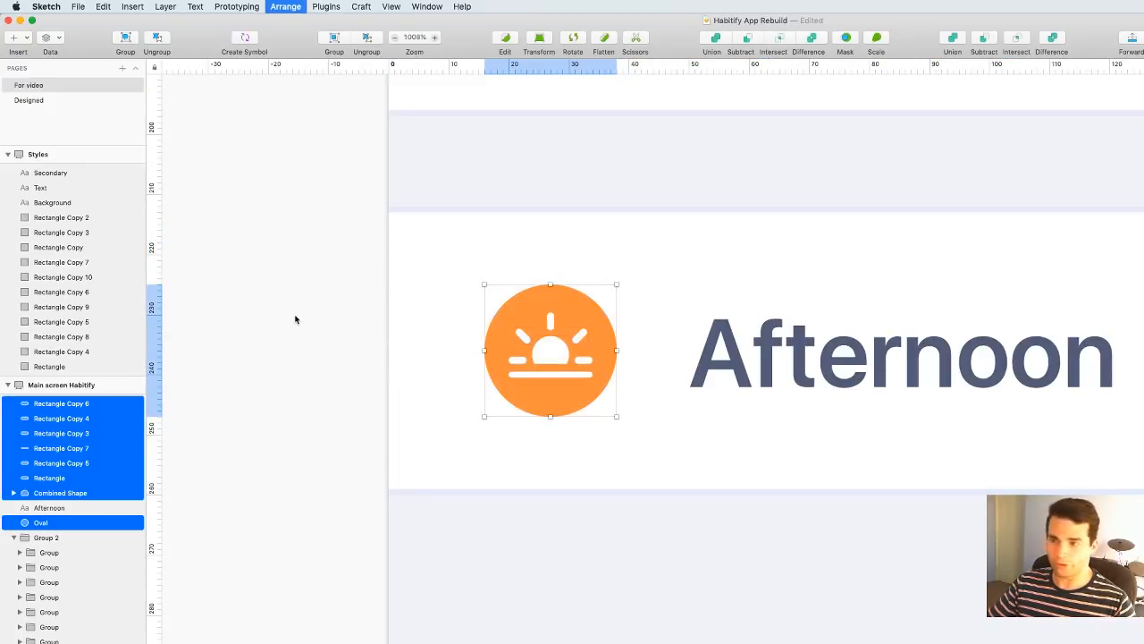
{"action": "key", "text": "super+g"}
{"action": "key", "text": "super+r"}
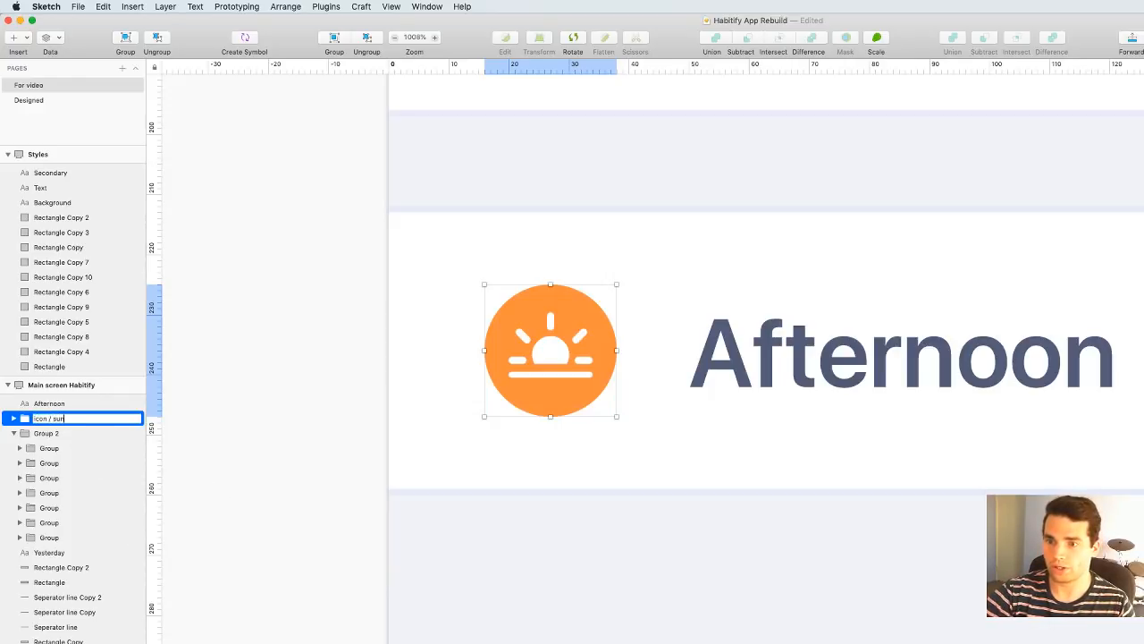
{"action": "key", "text": "Escape"}
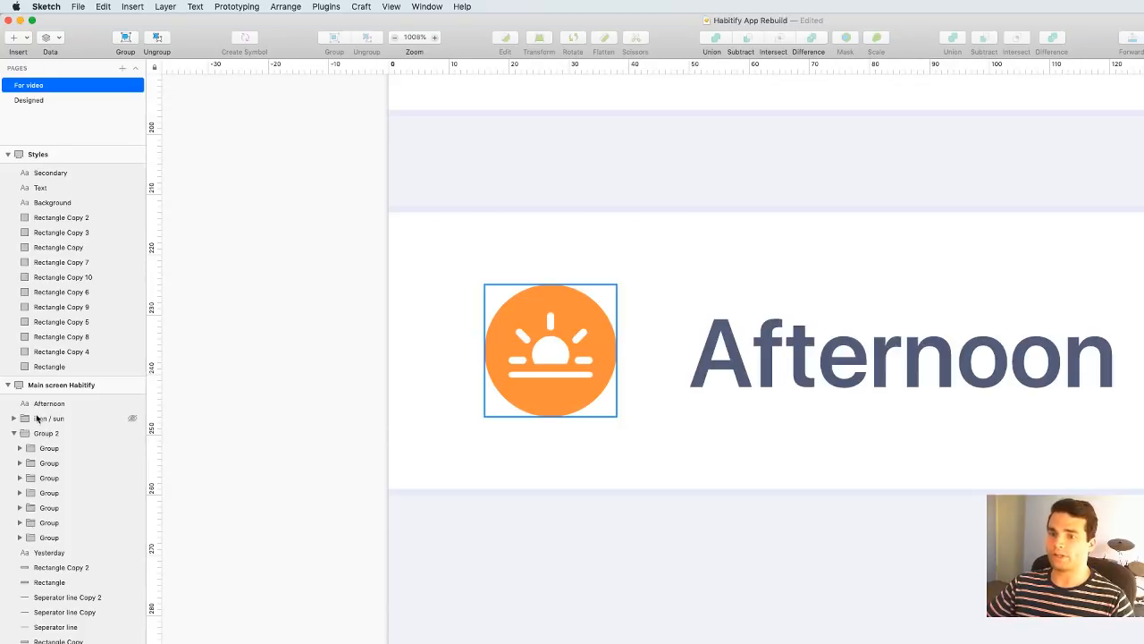
Draw a circle about 22 px wide in the second tab, where the reference has its All Habits icon
{"action": "scroll", "coordinate": [276, 421], "scroll_direction": "down", "scroll_amount": 10}
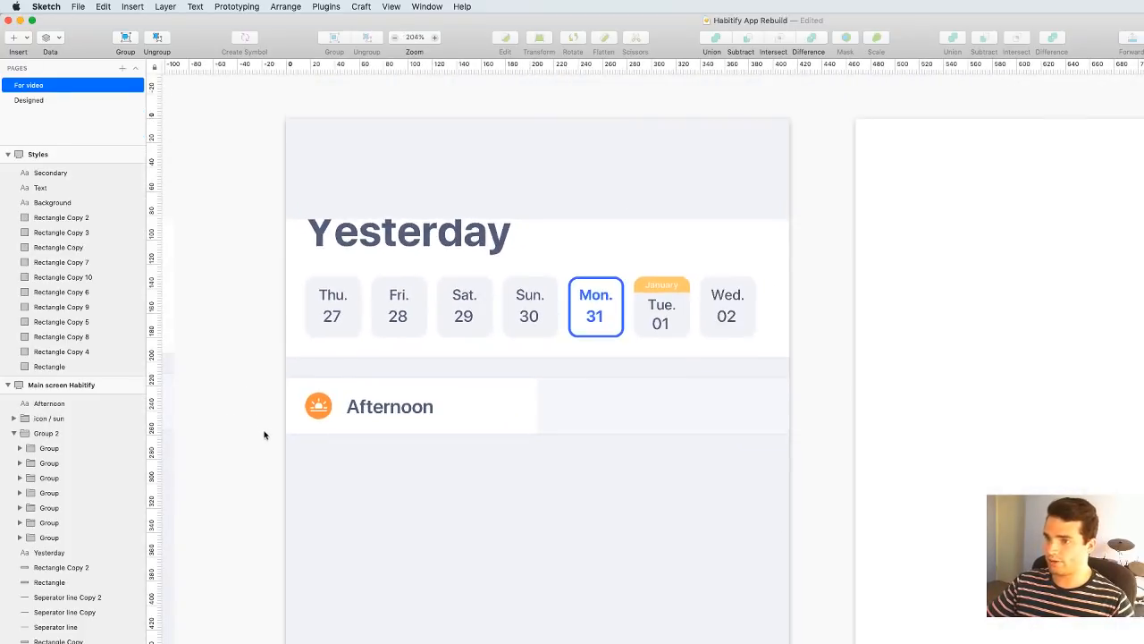
{"action": "scroll", "coordinate": [367, 373], "scroll_direction": "down", "scroll_amount": 4}
{"action": "mouse_move", "coordinate": [390, 375]}
{"action": "left_mouse_down"}
{"action": "mouse_move", "coordinate": [641, 342]}
{"action": "mouse_move", "coordinate": [589, 338]}
{"action": "mouse_move", "coordinate": [676, 317]}
{"action": "left_mouse_up"}
{"action": "scroll", "coordinate": [576, 338], "scroll_direction": "up", "scroll_amount": 5}
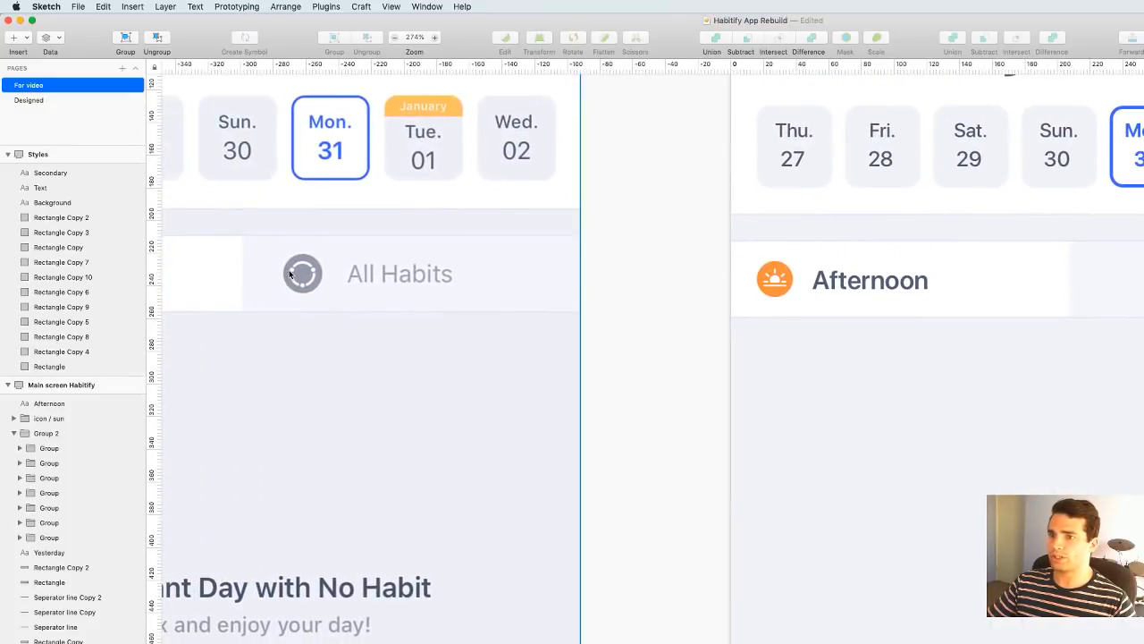
{"action": "scroll", "coordinate": [656, 327], "scroll_direction": "right", "scroll_amount": 2}
{"action": "left_click", "coordinate": [735, 302]}
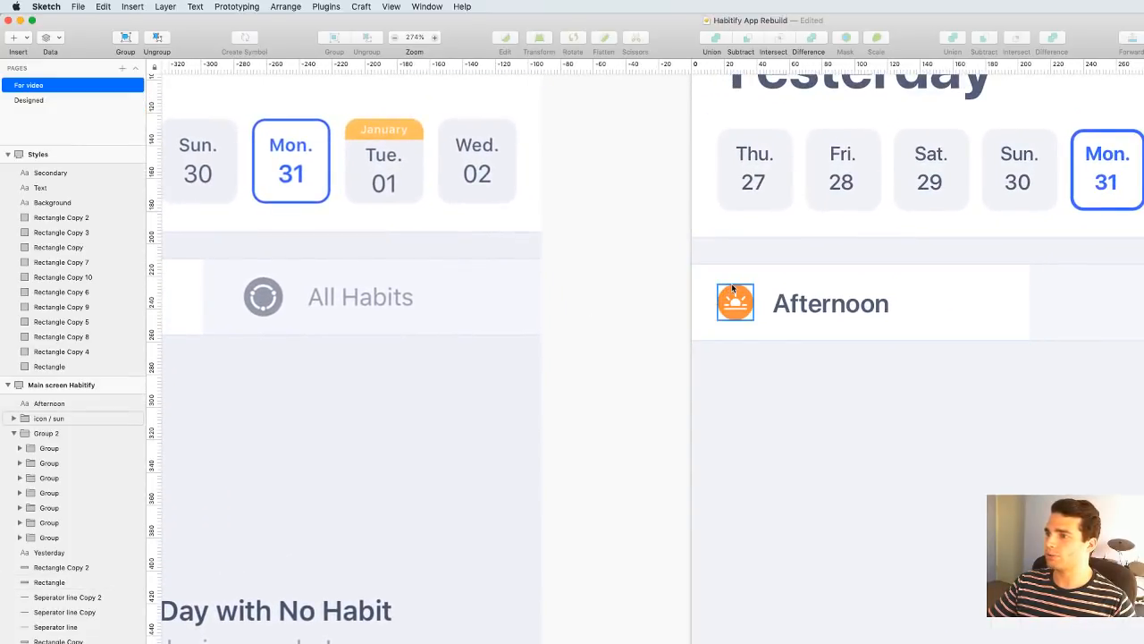
{"action": "left_click", "coordinate": [14, 37]}
{"action": "mouse_move", "coordinate": [89, 52]}
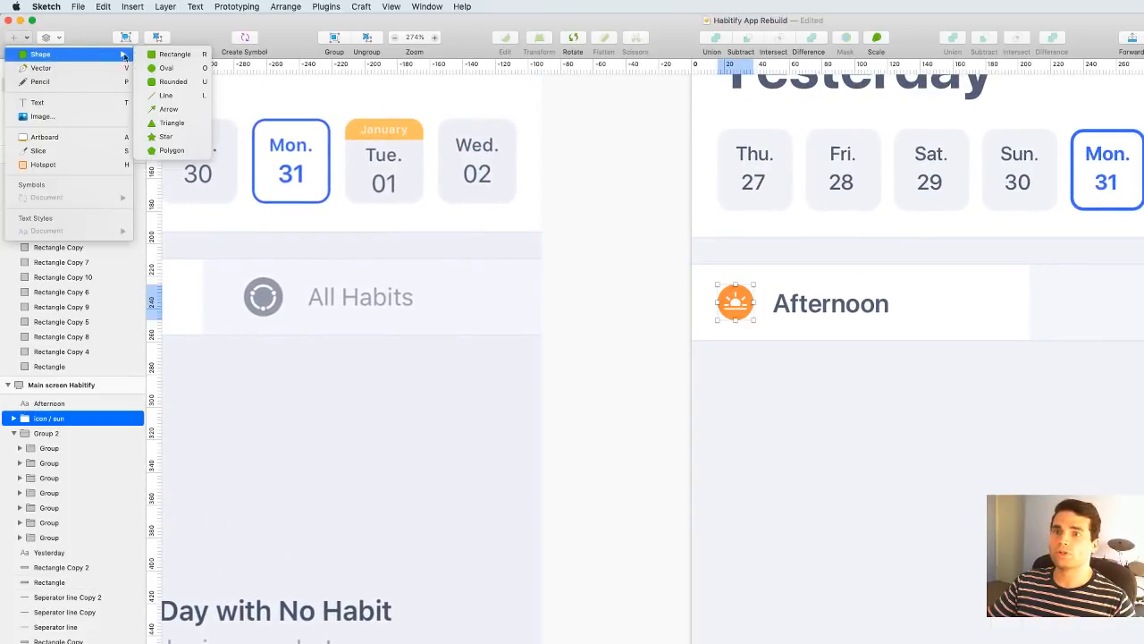
{"action": "left_click", "coordinate": [170, 84]}
{"action": "left_click_drag", "start_coordinate": [1046, 276], "coordinate": [1078, 298]}
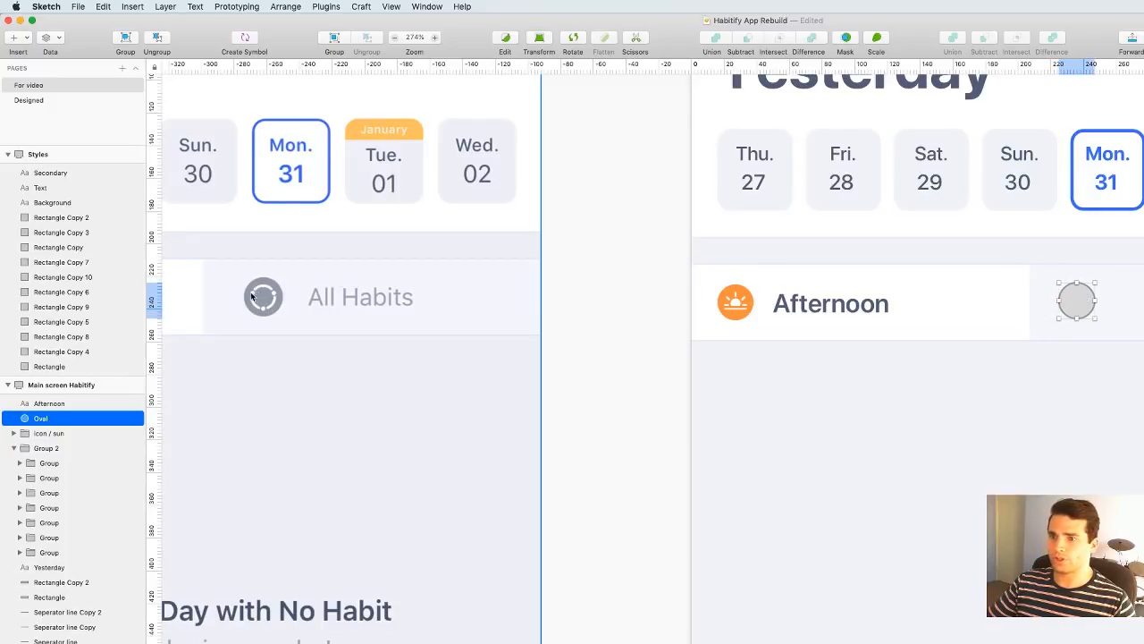
Remove the second tab circle's border and fill it with the light grey-blue sampled from the Text swatches
{"action": "key", "text": "super+2"}
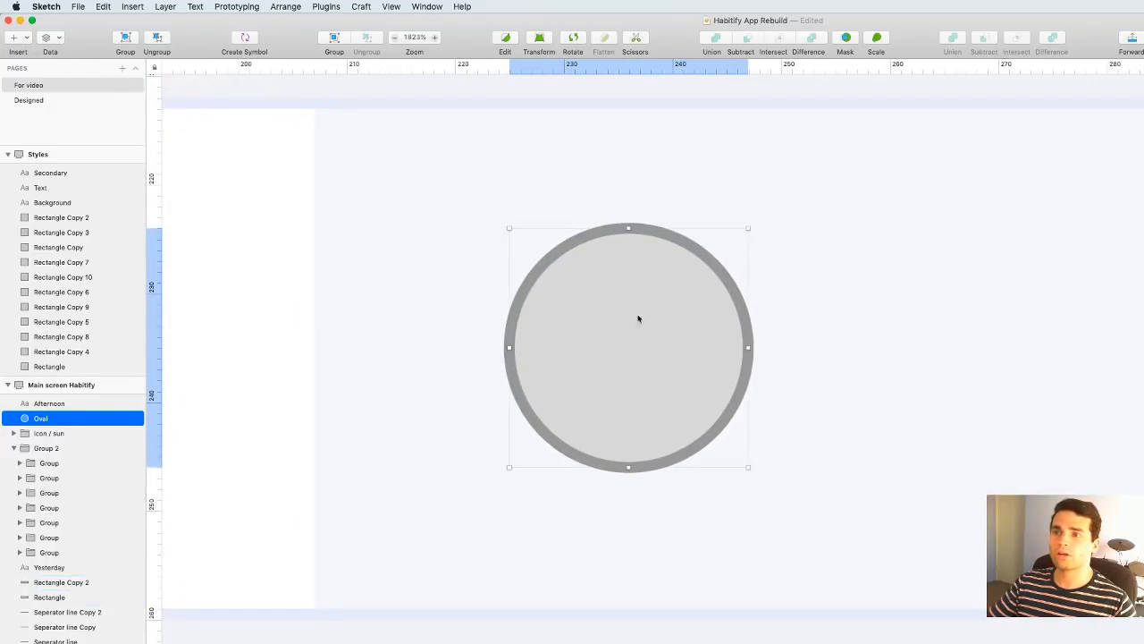
{"action": "scroll", "coordinate": [791, 342], "scroll_direction": "down", "scroll_amount": 10}
{"action": "left_click_drag", "start_coordinate": [741, 429], "coordinate": [651, 480]}
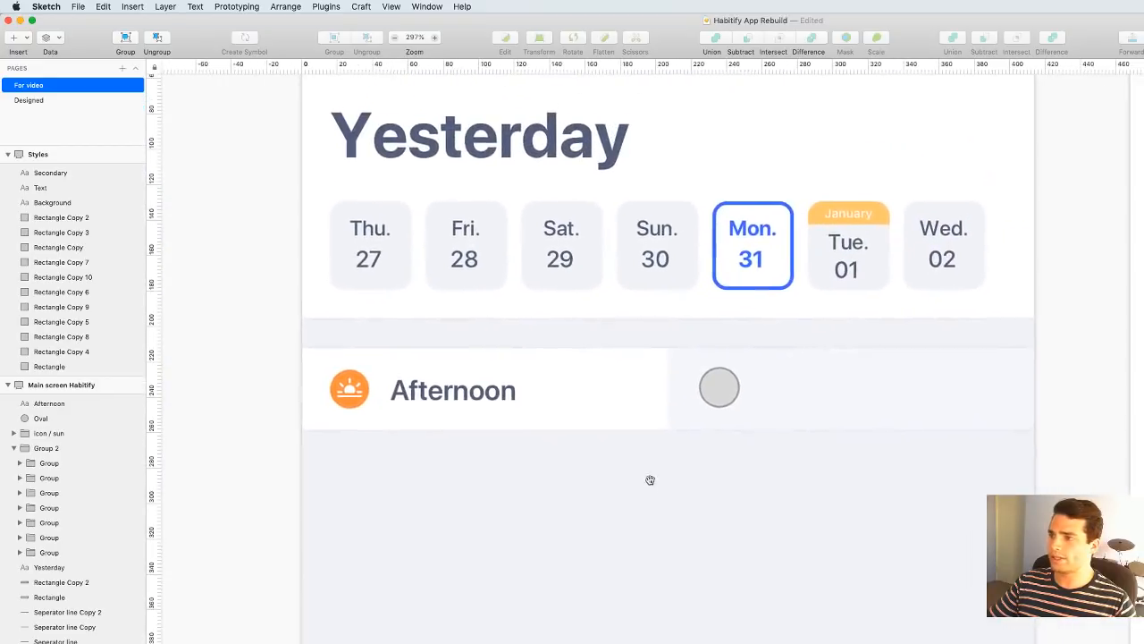
{"action": "left_click", "coordinate": [720, 388]}
{"action": "scroll", "coordinate": [170, 178], "scroll_direction": "down", "scroll_amount": 5}
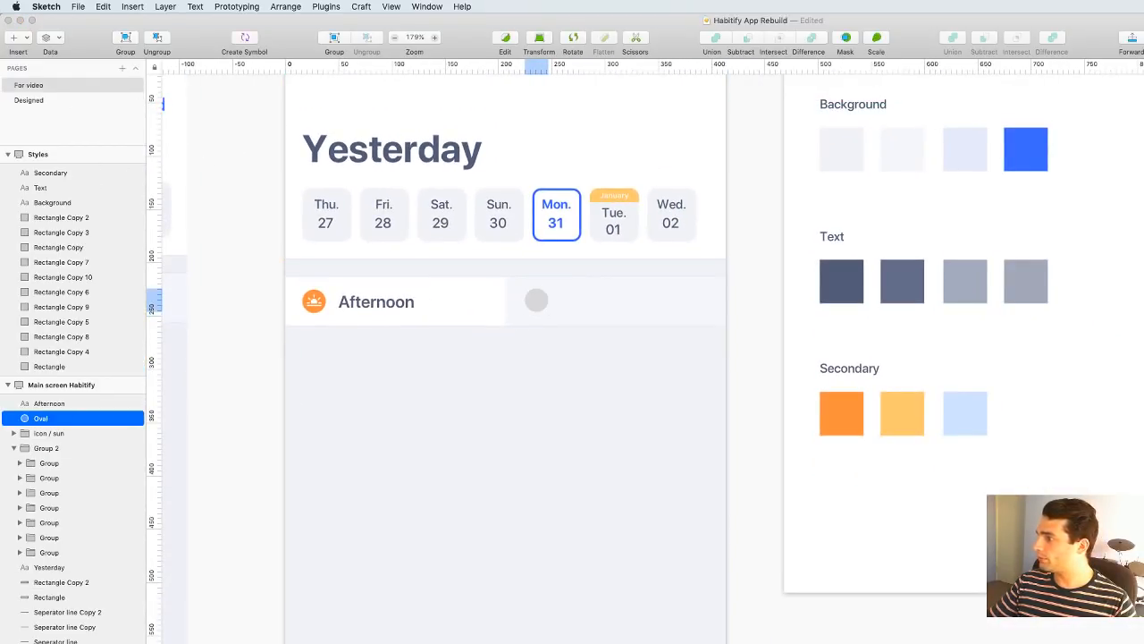
{"action": "left_click", "coordinate": [971, 278]}
{"action": "left_click", "coordinate": [721, 288]}
{"action": "left_click_drag", "start_coordinate": [749, 307], "coordinate": [1069, 279]}
{"action": "left_click", "coordinate": [1009, 370]}
Draw a concentric circle about 14 px wide inside the grey circle, with no fill and a white border
{"action": "left_click_drag", "start_coordinate": [623, 418], "coordinate": [980, 411]}
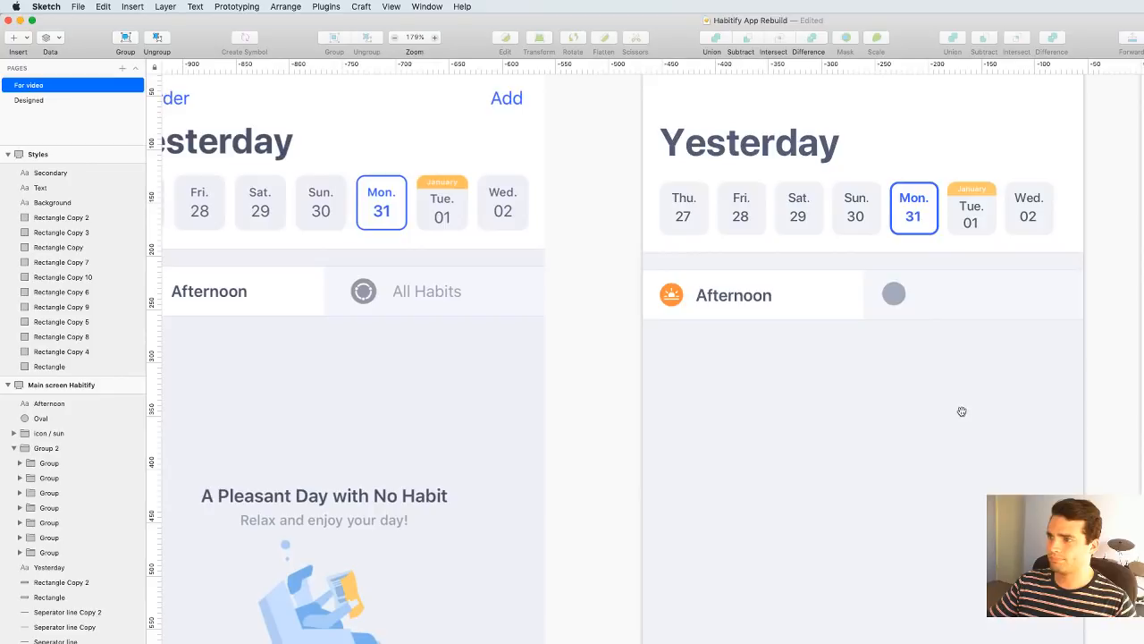
{"action": "scroll", "coordinate": [1008, 266], "scroll_direction": "up", "scroll_amount": 15}
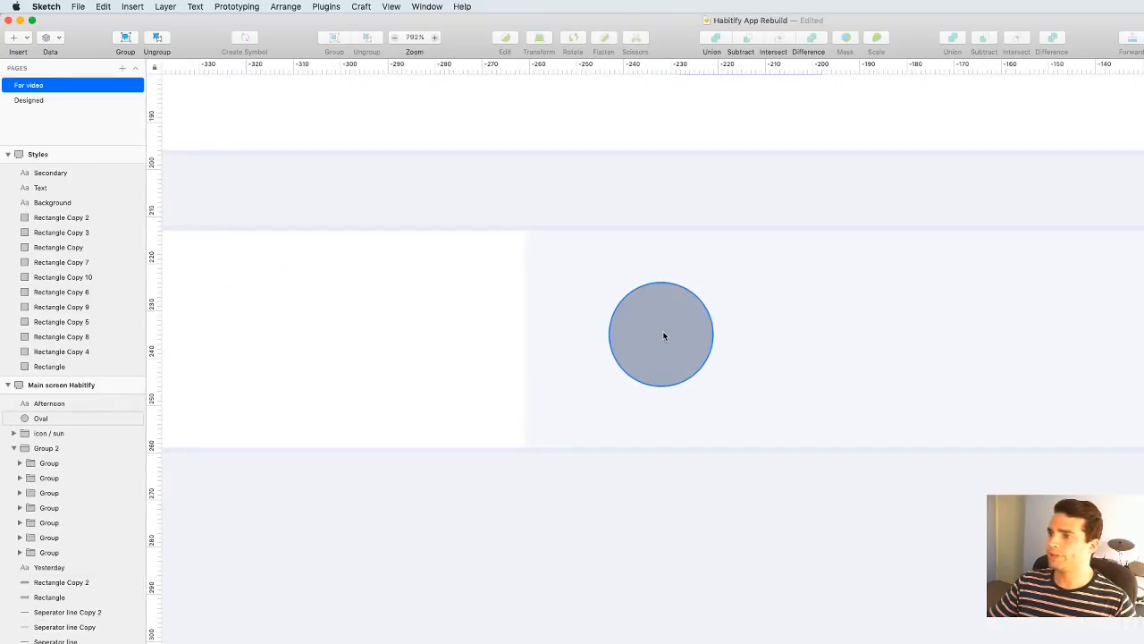
{"action": "left_click", "coordinate": [14, 38]}
{"action": "mouse_move", "coordinate": [122, 54]}
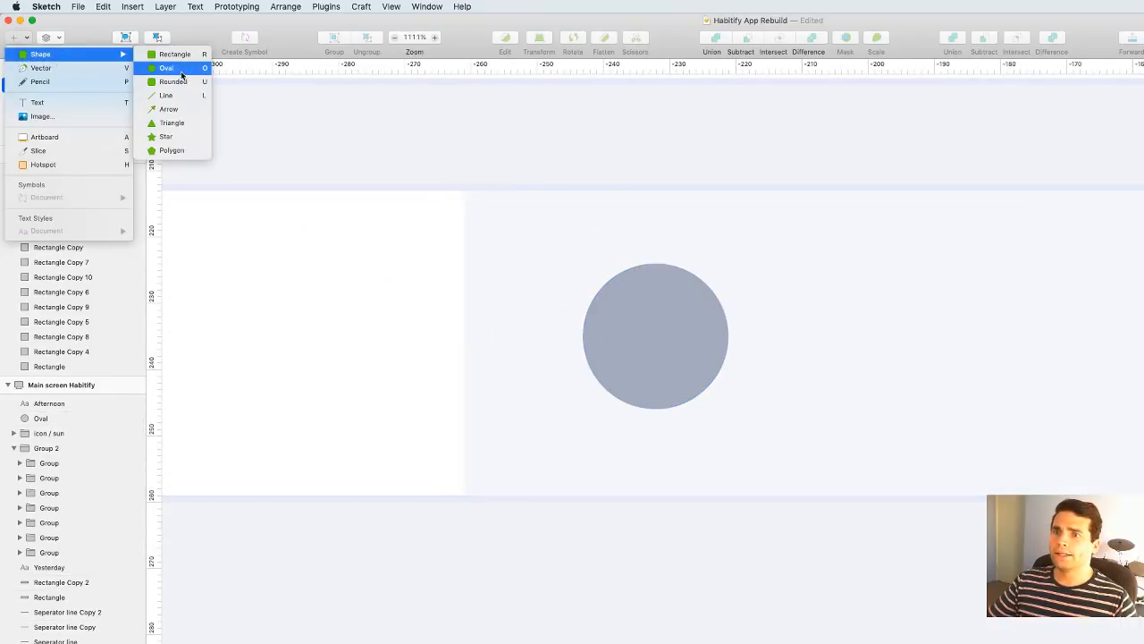
{"action": "left_click", "coordinate": [182, 71]}
{"action": "left_click_drag", "start_coordinate": [657, 335], "coordinate": [703, 383]}
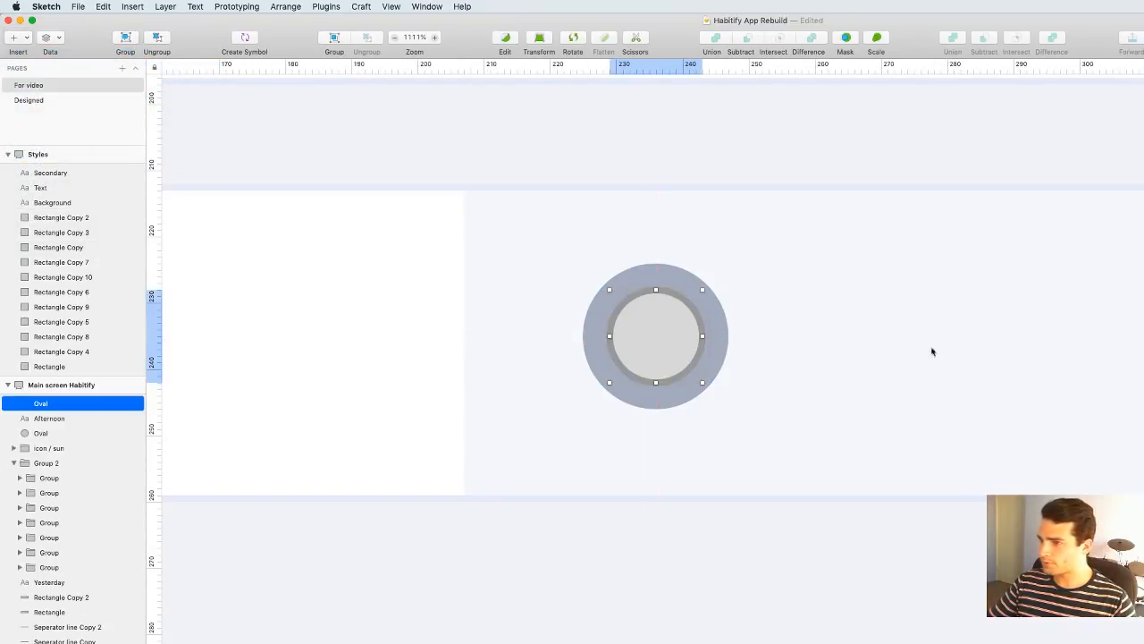
{"action": "key", "text": "f"}
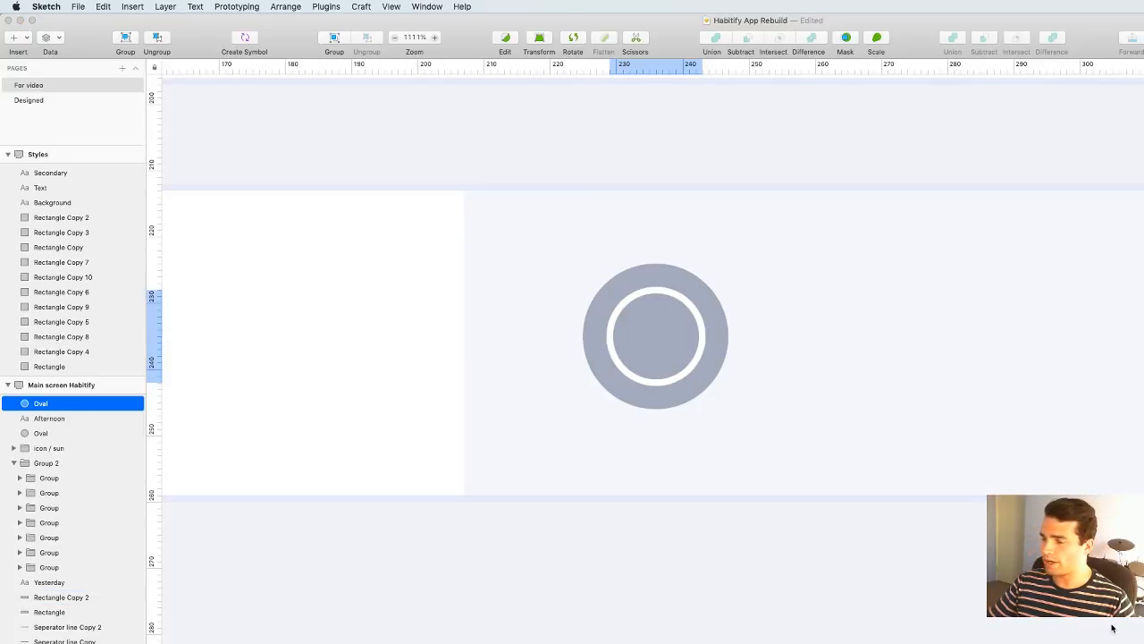
Draw a small circle about 4 px wide over the upper-left part of the white ring
{"action": "left_click", "coordinate": [18, 40]}
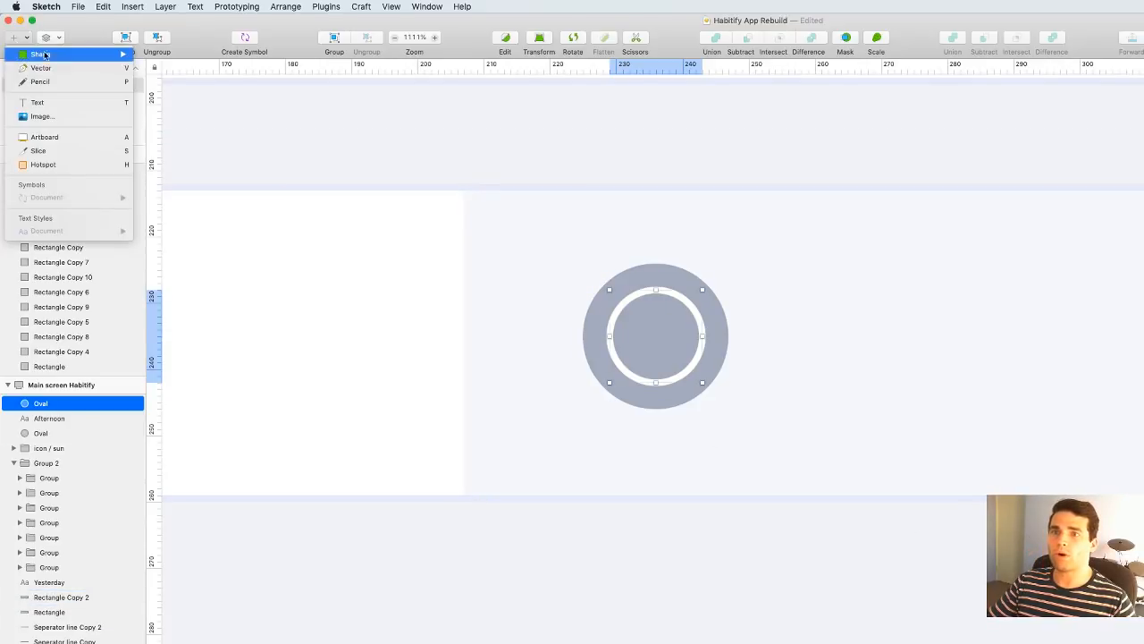
{"action": "mouse_move", "coordinate": [53, 55]}
{"action": "left_click", "coordinate": [182, 70]}
{"action": "scroll", "coordinate": [660, 315], "scroll_direction": "up", "scroll_amount": 5}
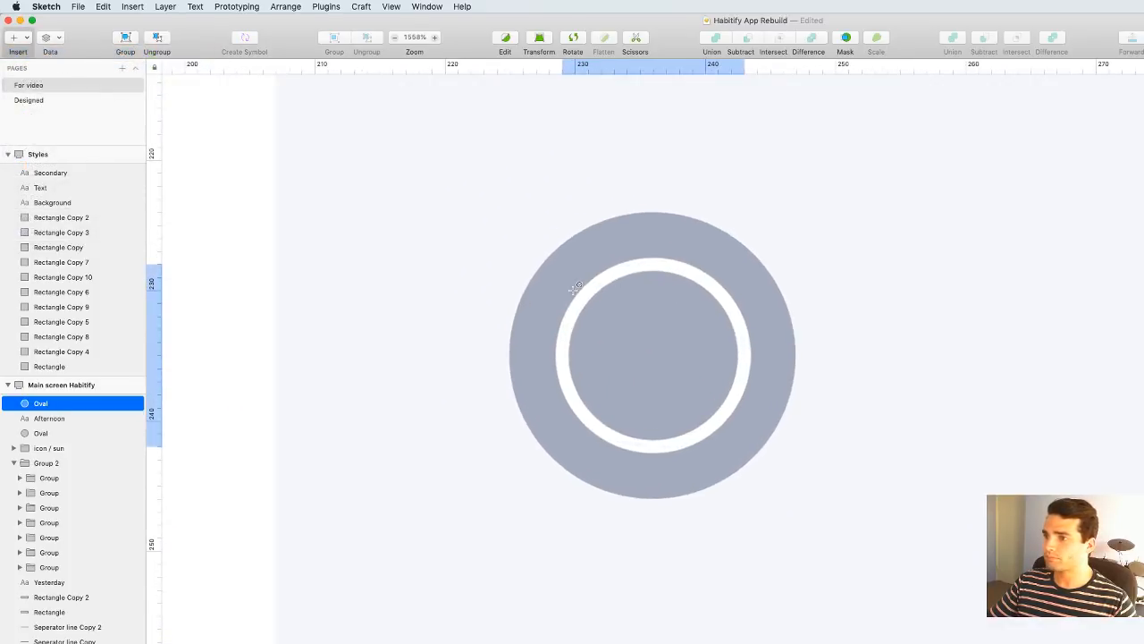
{"action": "left_click_drag", "start_coordinate": [611, 310], "coordinate": [609, 308]}
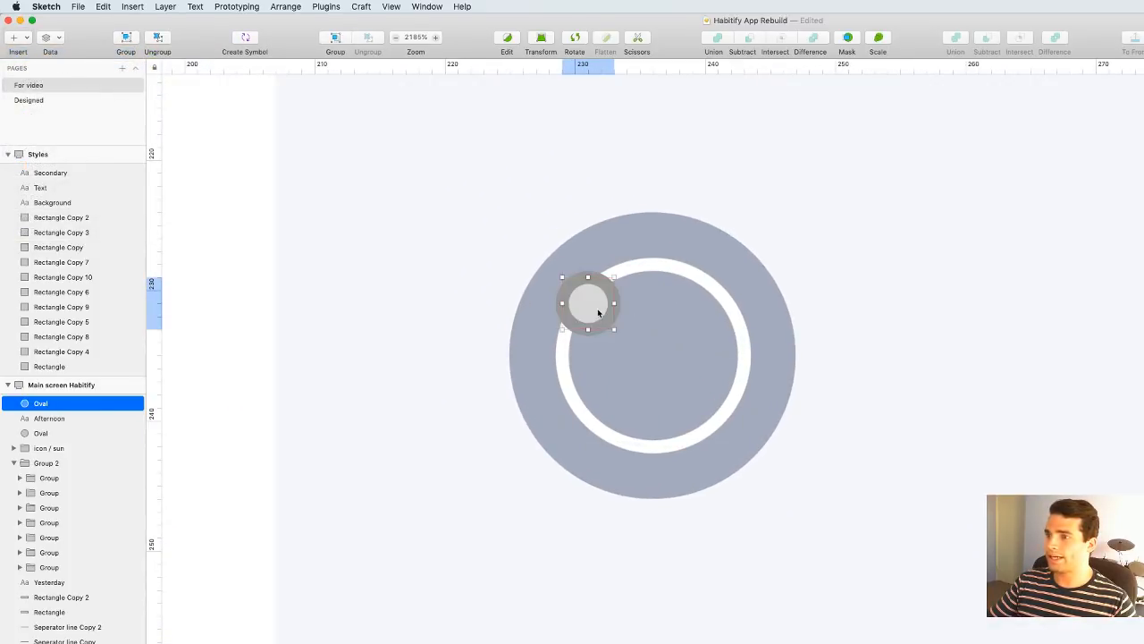
{"action": "left_click_drag", "start_coordinate": [596, 297], "coordinate": [590, 297]}
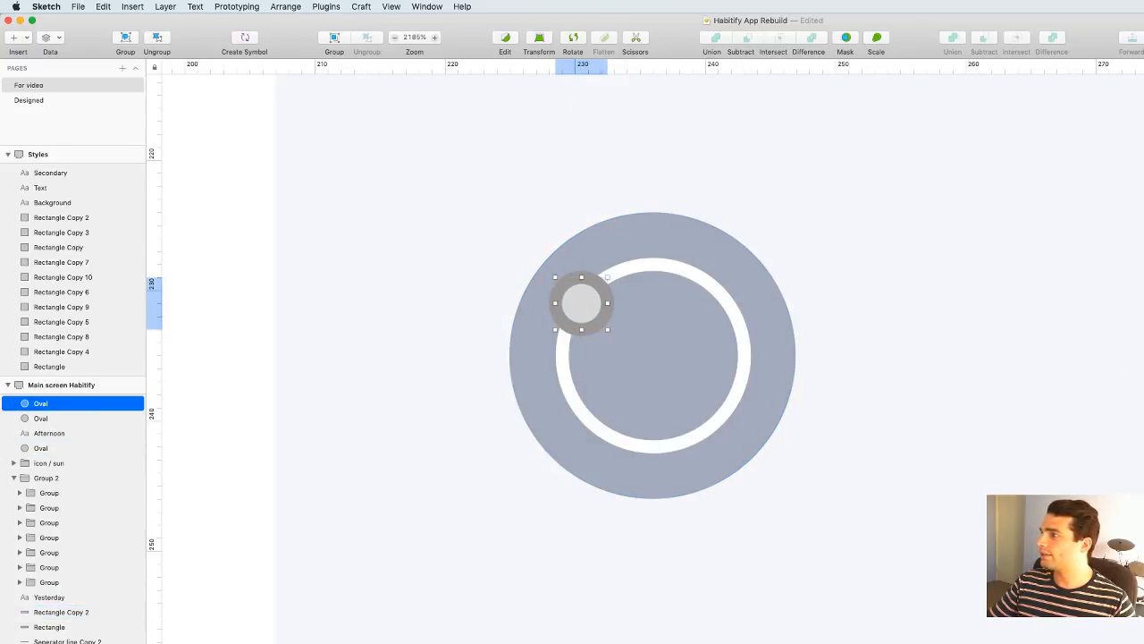
Fill the small circle white and match its border to the grey circle so it makes gaps in the ring
{"action": "key", "text": "ctrl+c"}
{"action": "left_click", "coordinate": [669, 250]}
{"action": "key", "text": "ctrl+c"}
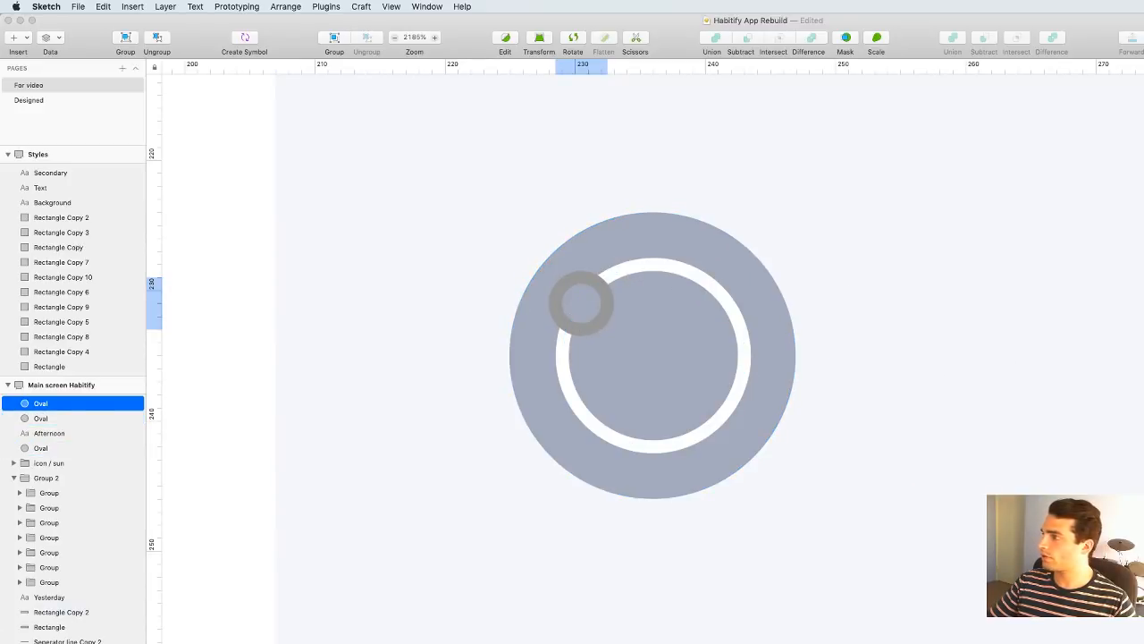
{"action": "left_click", "coordinate": [618, 267]}
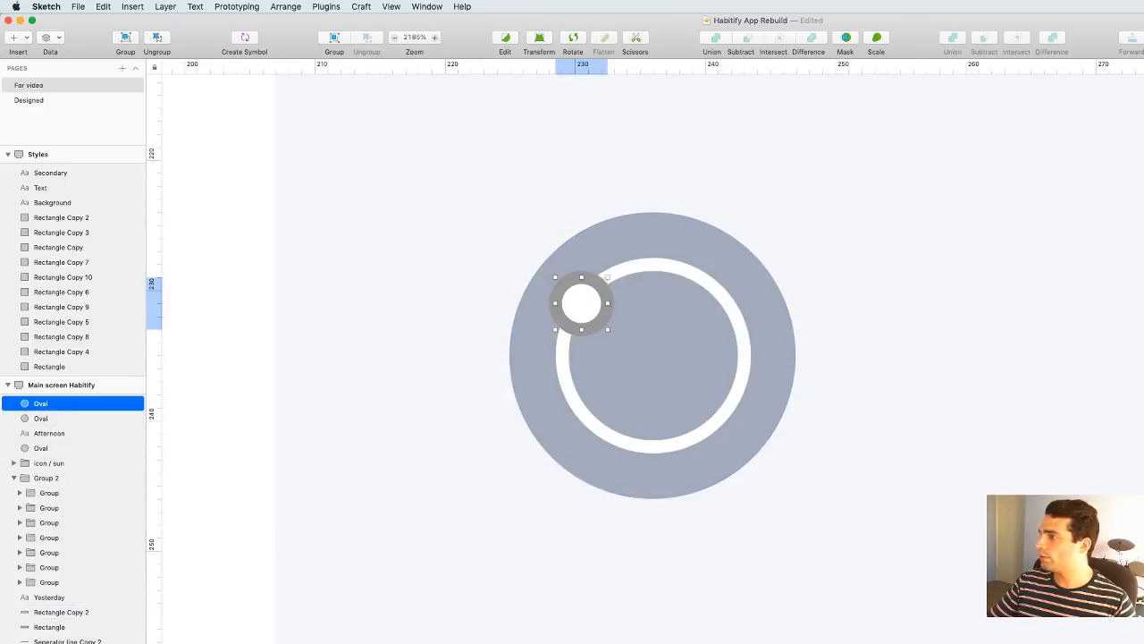
{"action": "key", "text": "ctrl+c"}
{"action": "left_click", "coordinate": [661, 358]}
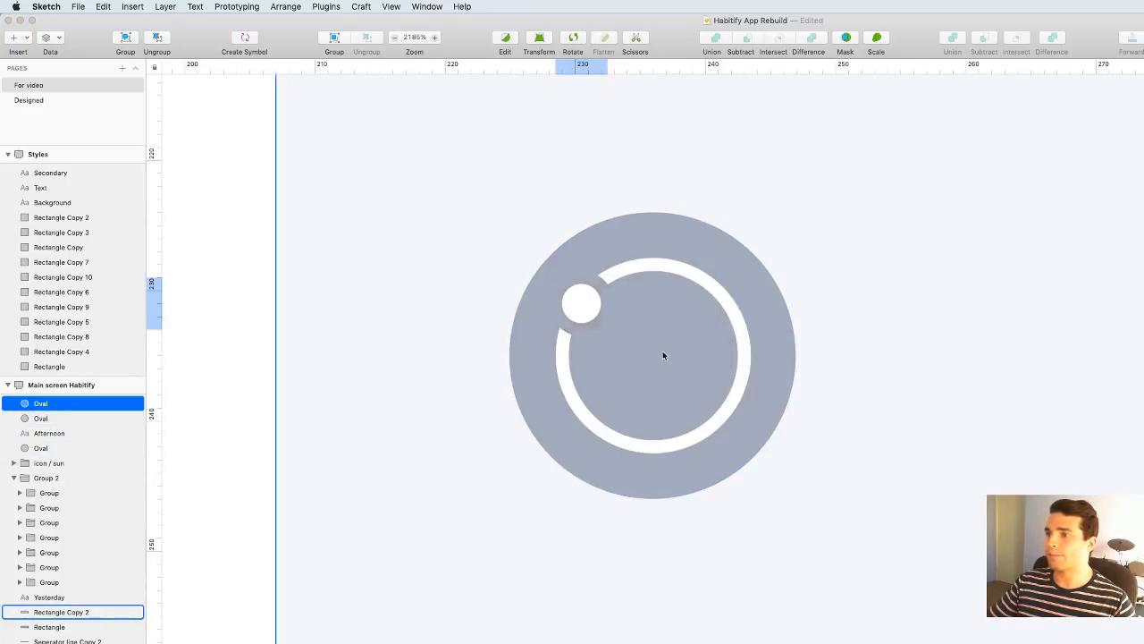
{"action": "left_click", "coordinate": [892, 349]}
Duplicate the small dot twice, placing the copies at the ring's upper right and bottom centre
{"action": "left_click", "coordinate": [582, 305]}
{"action": "left_click_drag", "start_coordinate": [582, 305], "coordinate": [722, 311]}
{"action": "left_click_drag", "start_coordinate": [720, 309], "coordinate": [641, 469]}
{"action": "left_click", "coordinate": [822, 456]}
{"action": "scroll", "coordinate": [897, 403], "scroll_direction": "down", "scroll_amount": 10}
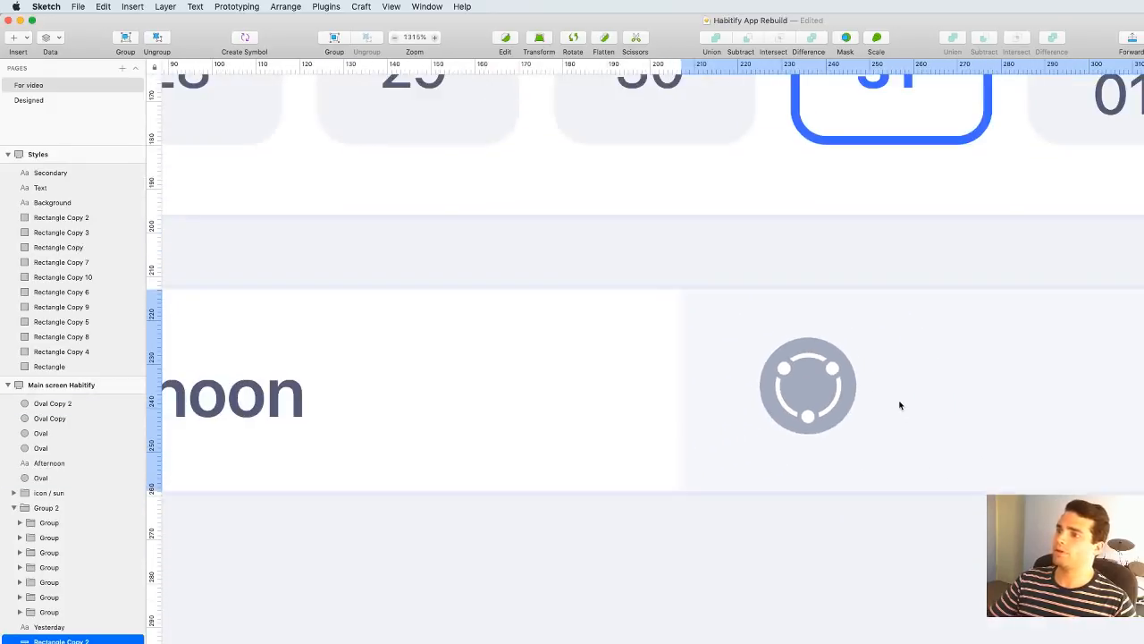
Duplicate the Afternoon label into the second tab and place the copy beside the grey circle icon
{"action": "left_click", "coordinate": [879, 563]}
{"action": "scroll", "coordinate": [885, 563], "scroll_direction": "down", "scroll_amount": 4}
{"action": "left_click_drag", "start_coordinate": [753, 561], "coordinate": [498, 447]}
{"action": "left_click", "coordinate": [452, 335]}
{"action": "left_click_drag", "start_coordinate": [448, 343], "coordinate": [813, 345]}
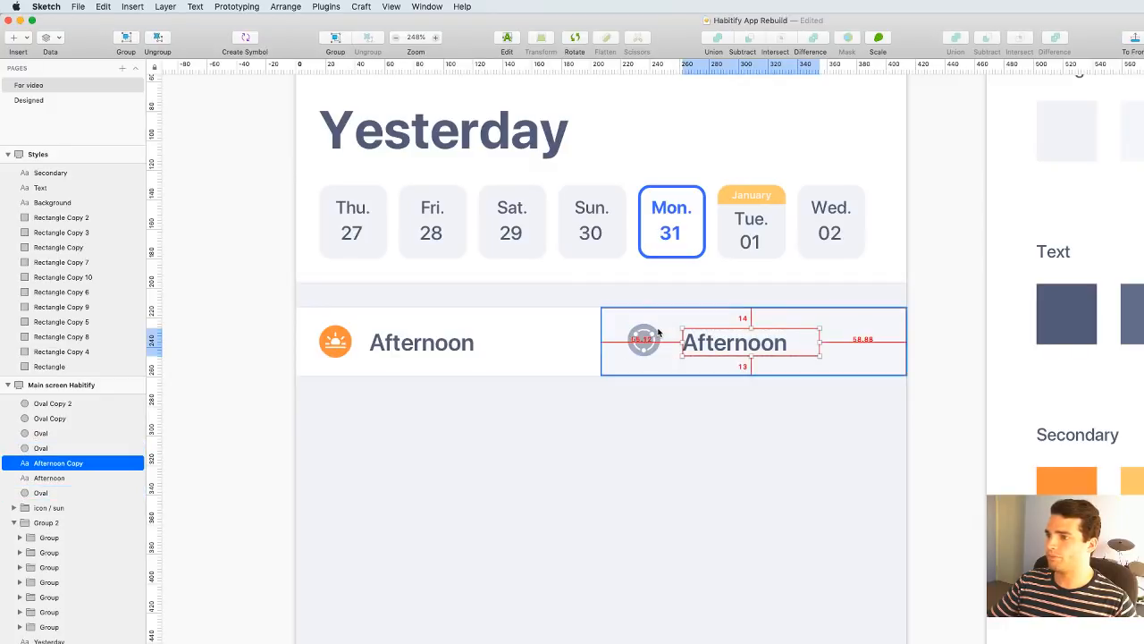
{"action": "mouse_move", "coordinate": [724, 338]}
{"action": "left_mouse_down"}
{"action": "mouse_move", "coordinate": [748, 340]}
{"action": "mouse_move", "coordinate": [727, 330]}
{"action": "left_mouse_up"}
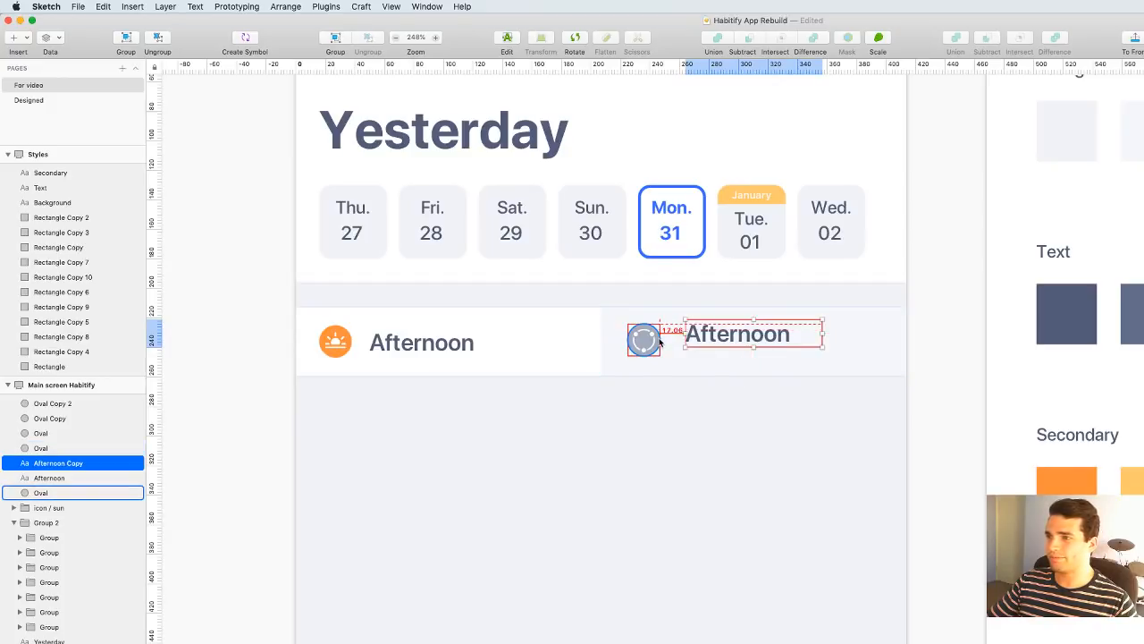
Nudge the grey circle slightly left, and shift the ring and its three dots left to recentre them on it
{"action": "left_click", "coordinate": [714, 378]}
{"action": "left_click", "coordinate": [716, 343]}
{"action": "left_click", "coordinate": [654, 342]}
{"action": "left_click", "coordinate": [658, 340]}
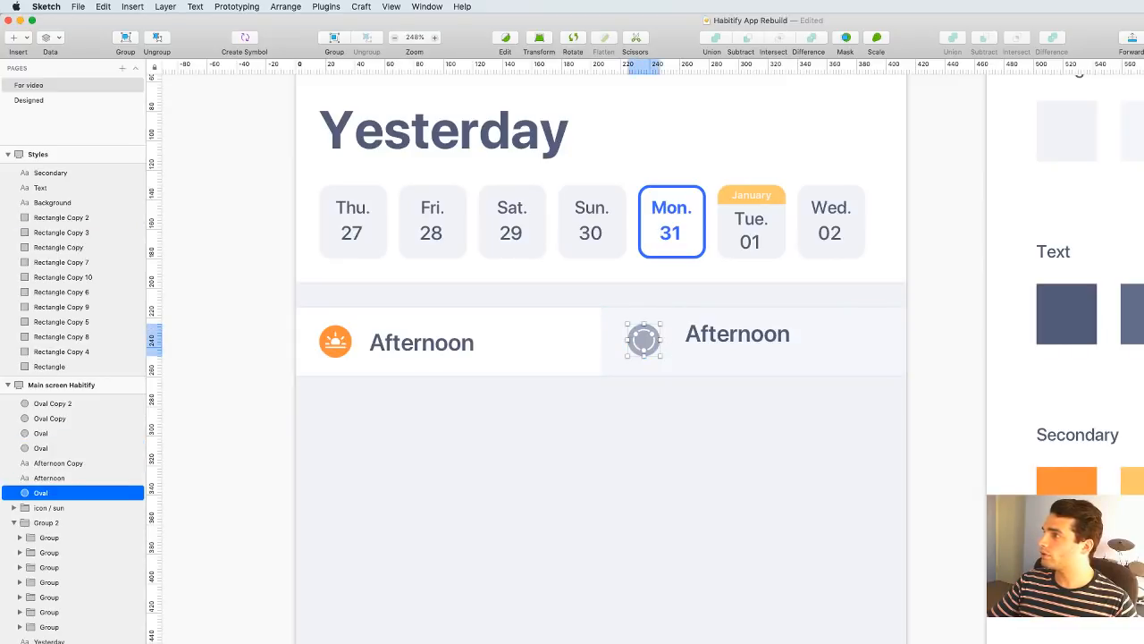
{"action": "key", "text": "Left"}
{"action": "scroll", "coordinate": [672, 347], "scroll_direction": "up", "scroll_amount": 8}
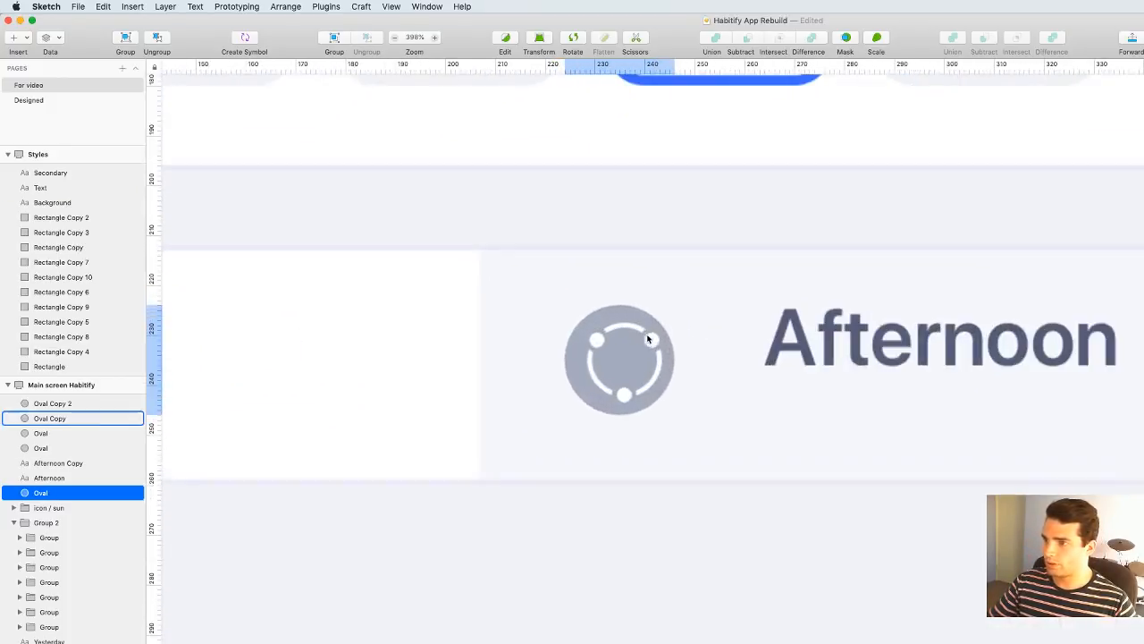
{"action": "left_click", "coordinate": [657, 336]}
{"action": "left_click", "coordinate": [617, 322], "text": "shift"}
{"action": "left_click", "coordinate": [567, 333], "text": "shift"}
{"action": "left_click", "coordinate": [612, 427], "text": "shift"}
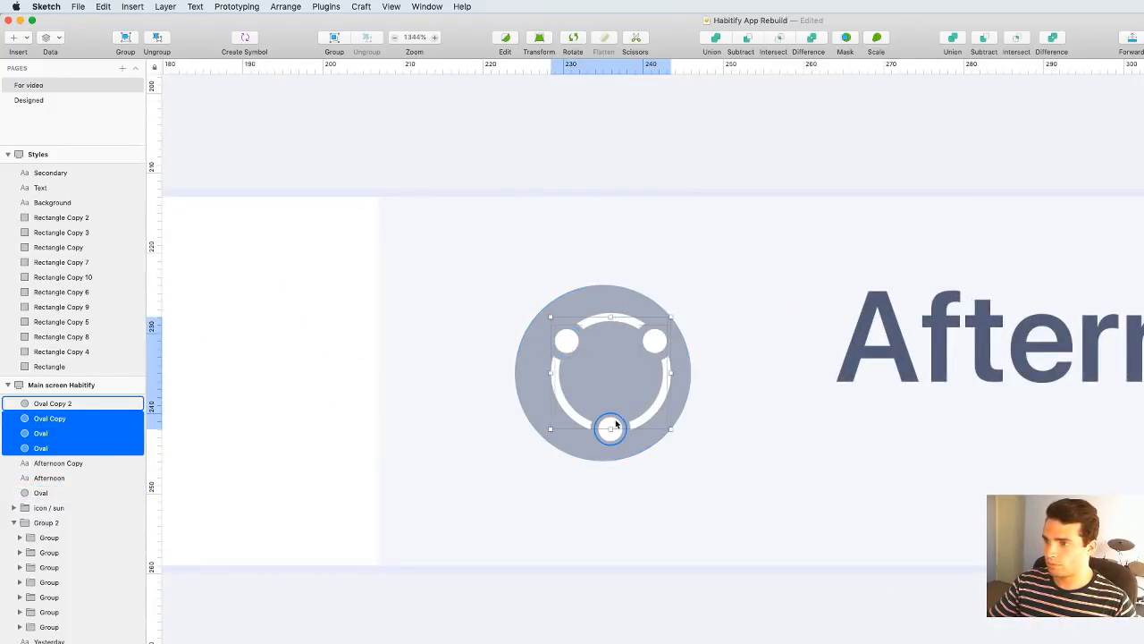
{"action": "left_click_drag", "start_coordinate": [654, 346], "coordinate": [649, 341]}
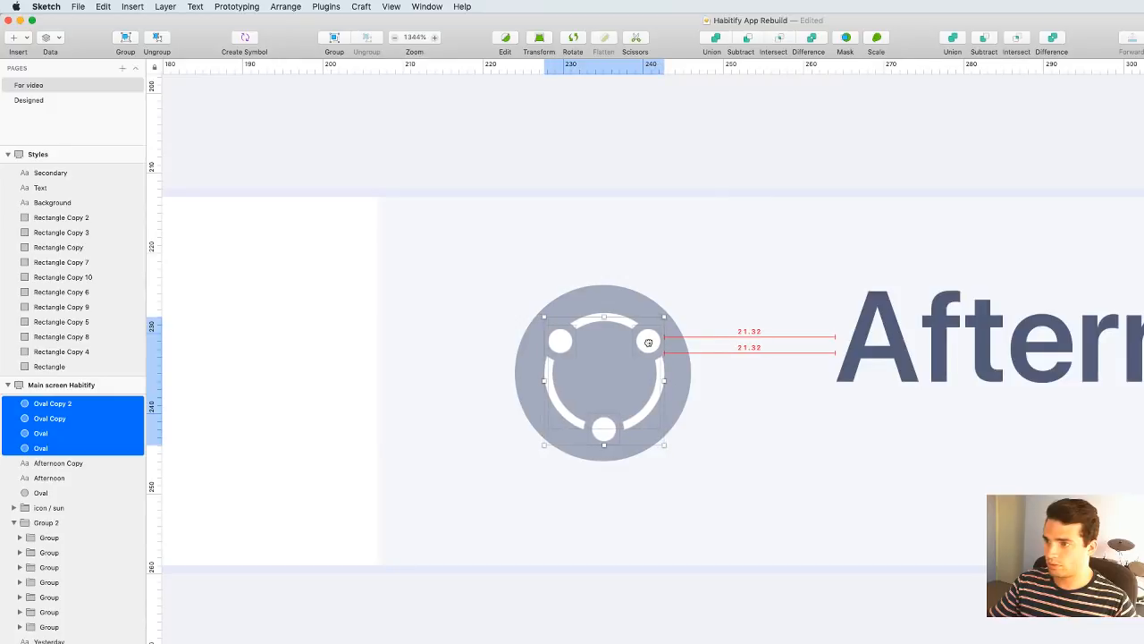
Group the white ring with its three dots and check the group's centring against the grey circle
{"action": "key", "text": "super+g"}
{"action": "left_click", "coordinate": [612, 293], "text": "shift"}
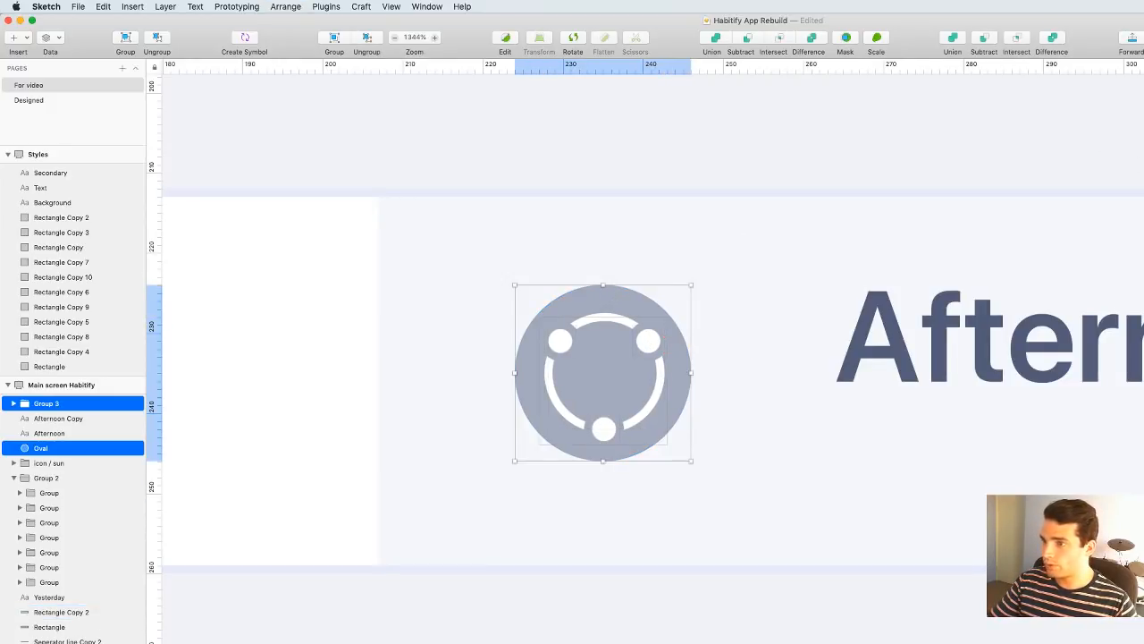
{"action": "left_click", "coordinate": [744, 234]}
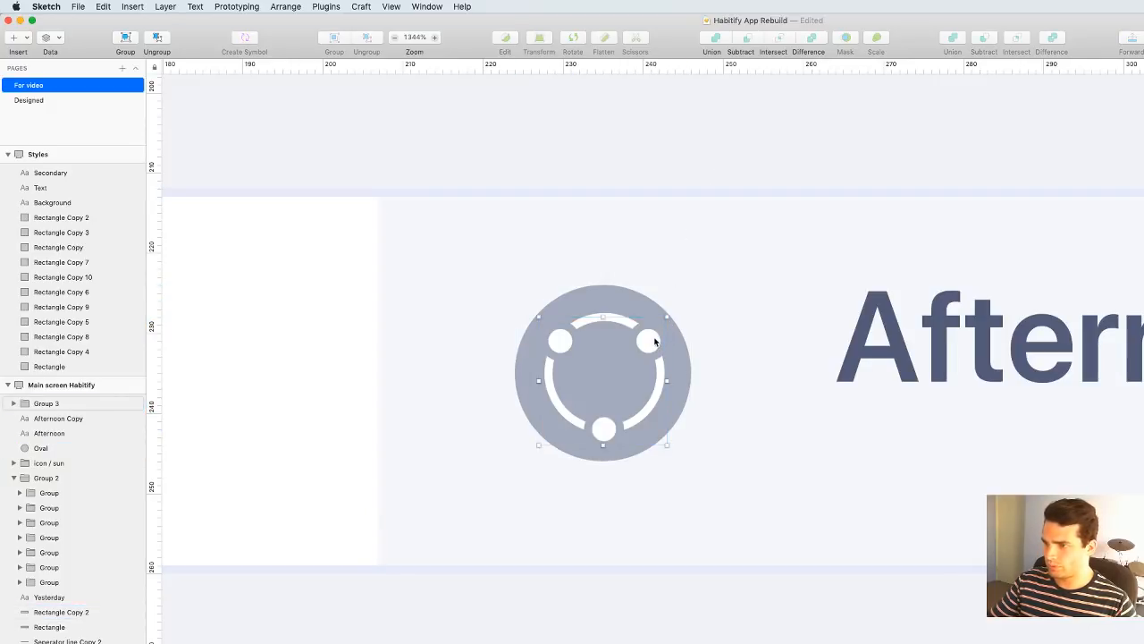
{"action": "left_click", "coordinate": [654, 341]}
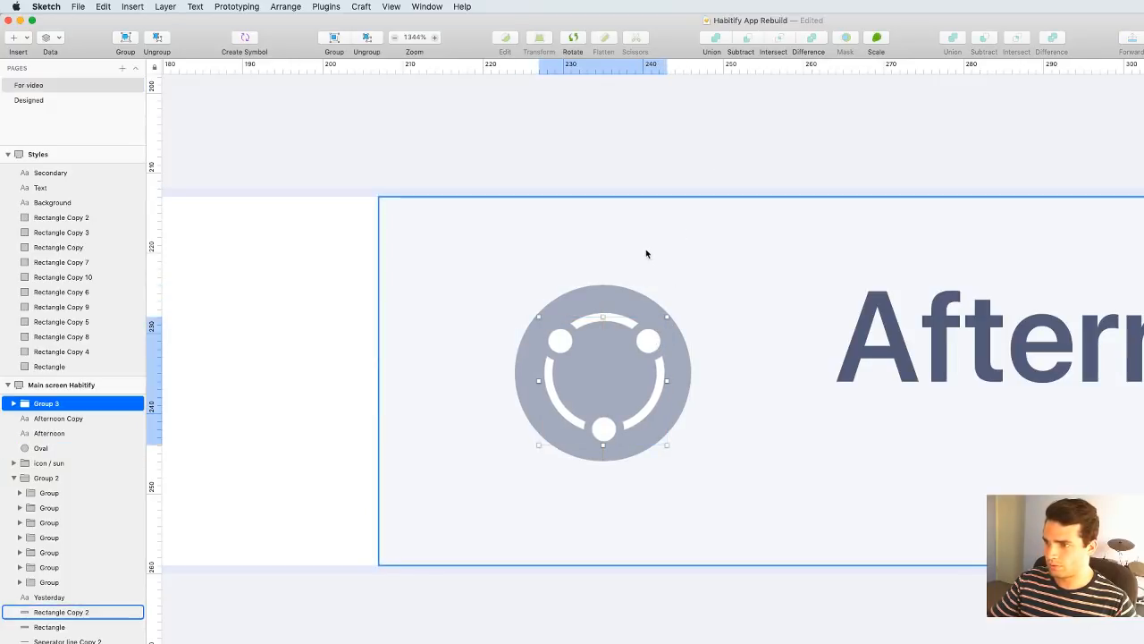
{"action": "left_click", "coordinate": [663, 161]}
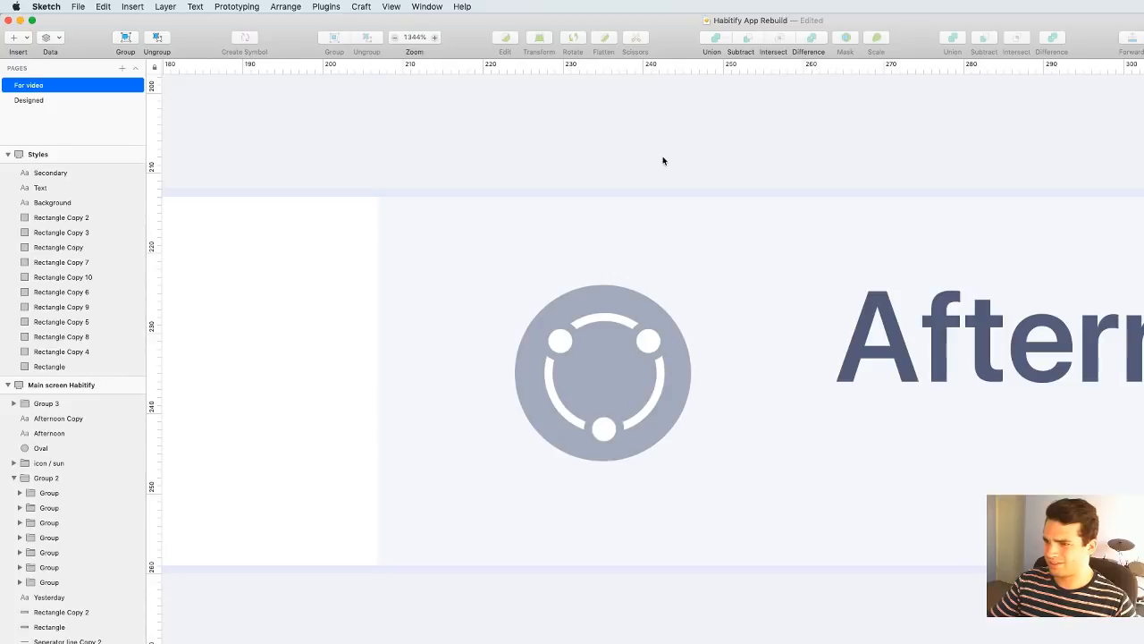
Nudge the white ring-and-dots group slightly to fine-tune its position on the grey circle
{"action": "scroll", "coordinate": [618, 353], "scroll_direction": "up", "scroll_amount": 3}
{"action": "left_click", "coordinate": [643, 316]}
{"action": "left_click_drag", "start_coordinate": [646, 316], "coordinate": [647, 317]}
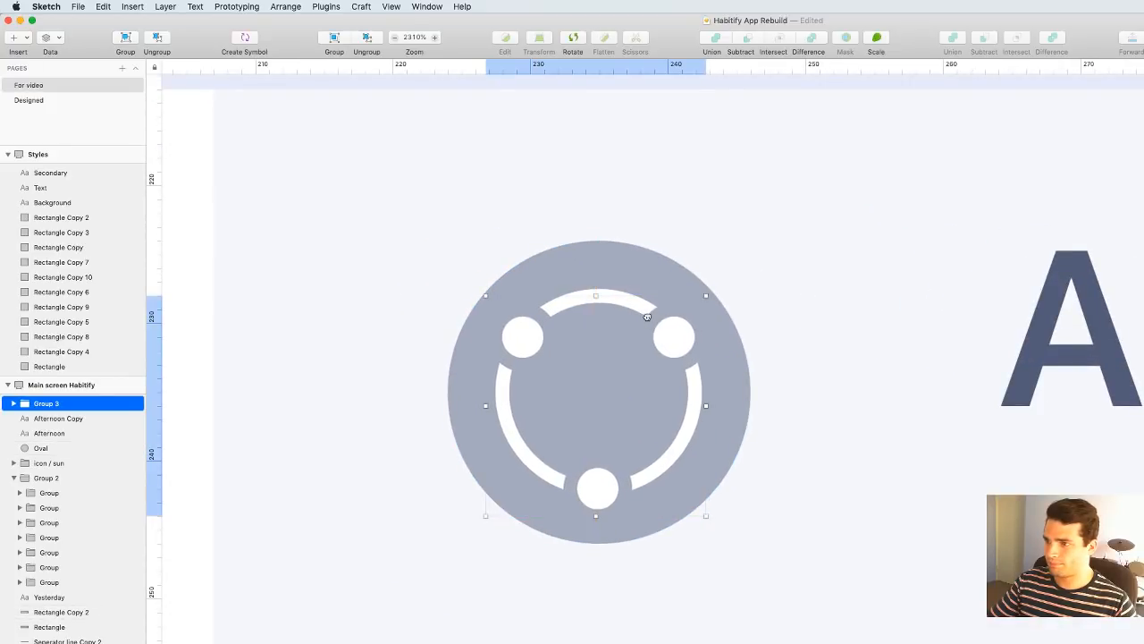
{"action": "left_click", "coordinate": [795, 262]}
Group the grey circle with the ring and dots, and rename the group "icon / all day"
{"action": "scroll", "coordinate": [797, 268], "scroll_direction": "down", "scroll_amount": 3}
{"action": "scroll", "coordinate": [798, 285], "scroll_direction": "down", "scroll_amount": 3}
{"action": "left_click_drag", "start_coordinate": [686, 256], "coordinate": [792, 521]}
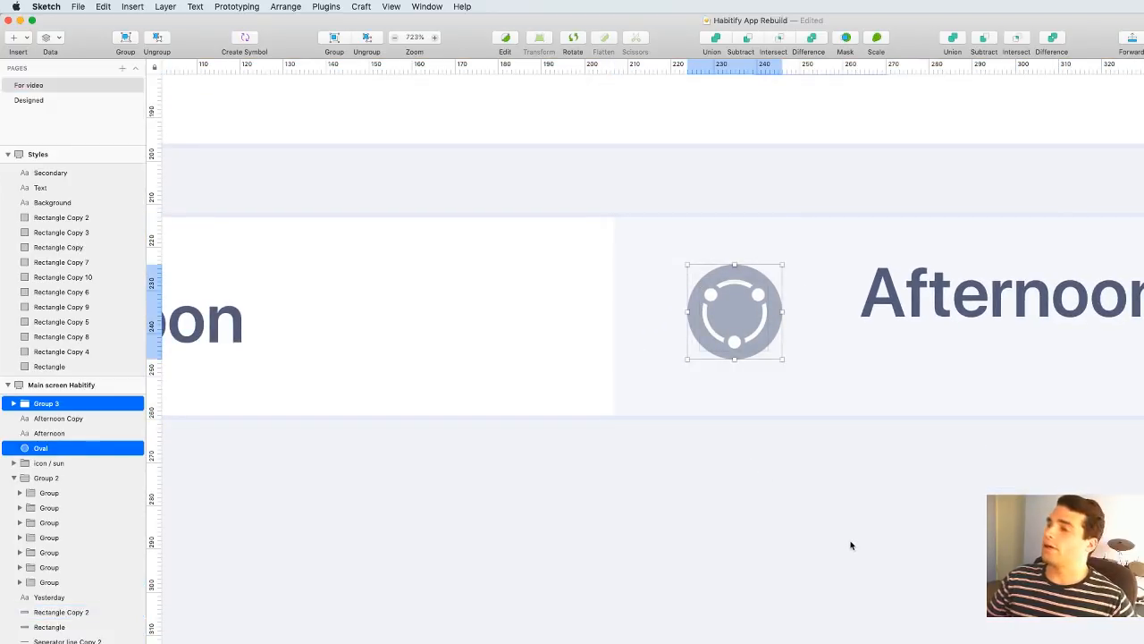
{"action": "key", "text": "super+g"}
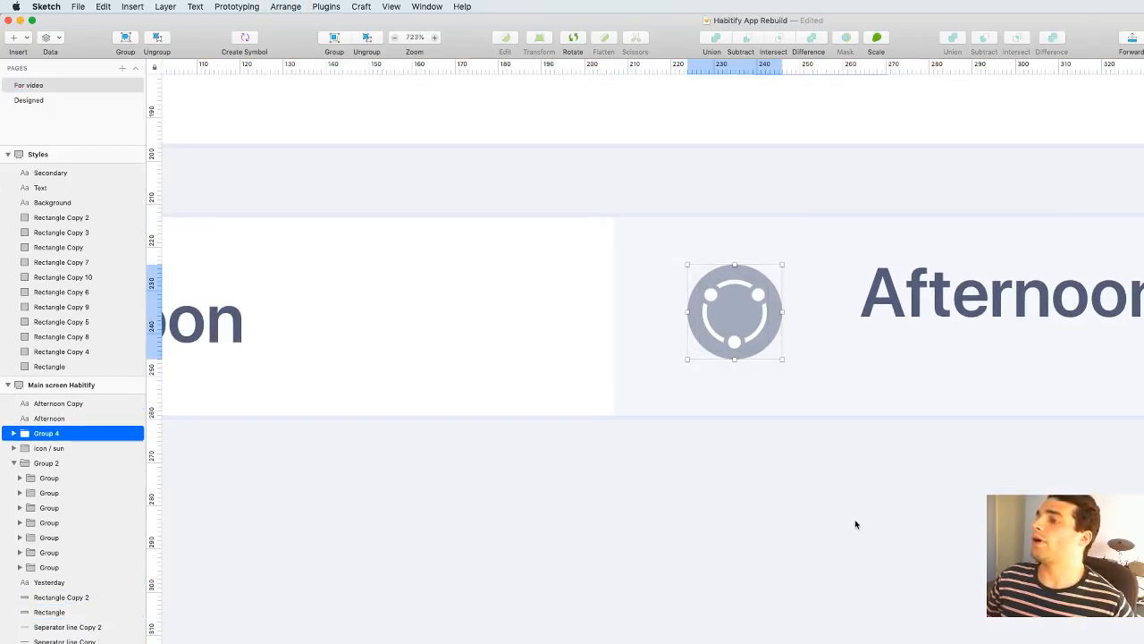
{"action": "double_click", "coordinate": [43, 434]}
{"action": "type", "text": "icon"}
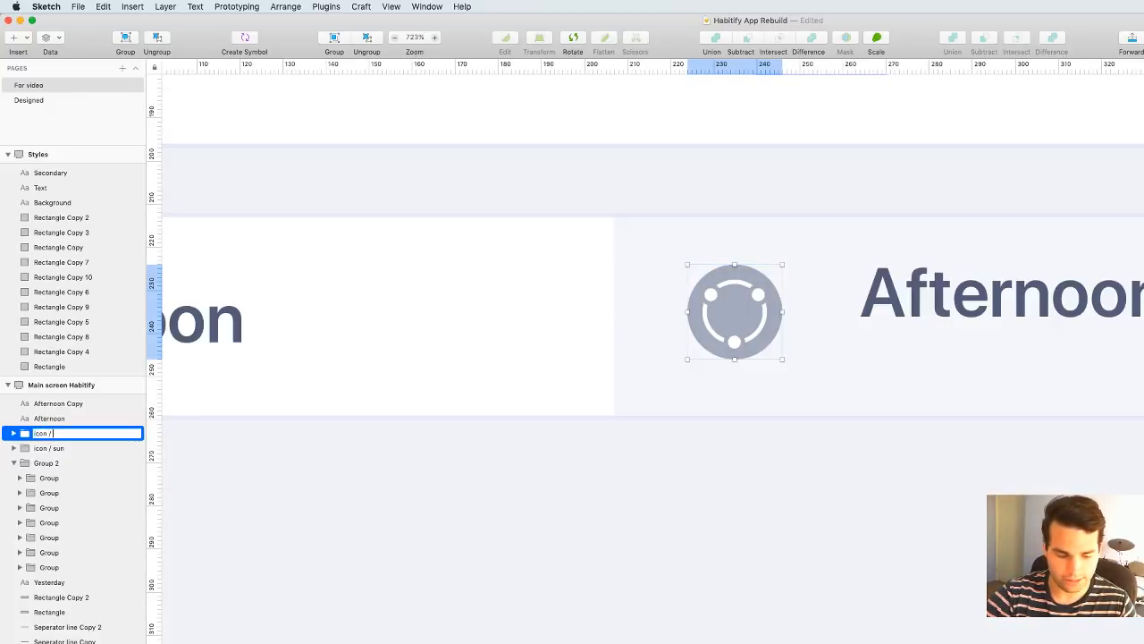
{"action": "type", "text": " / all day"}
{"action": "key", "text": "Return"}
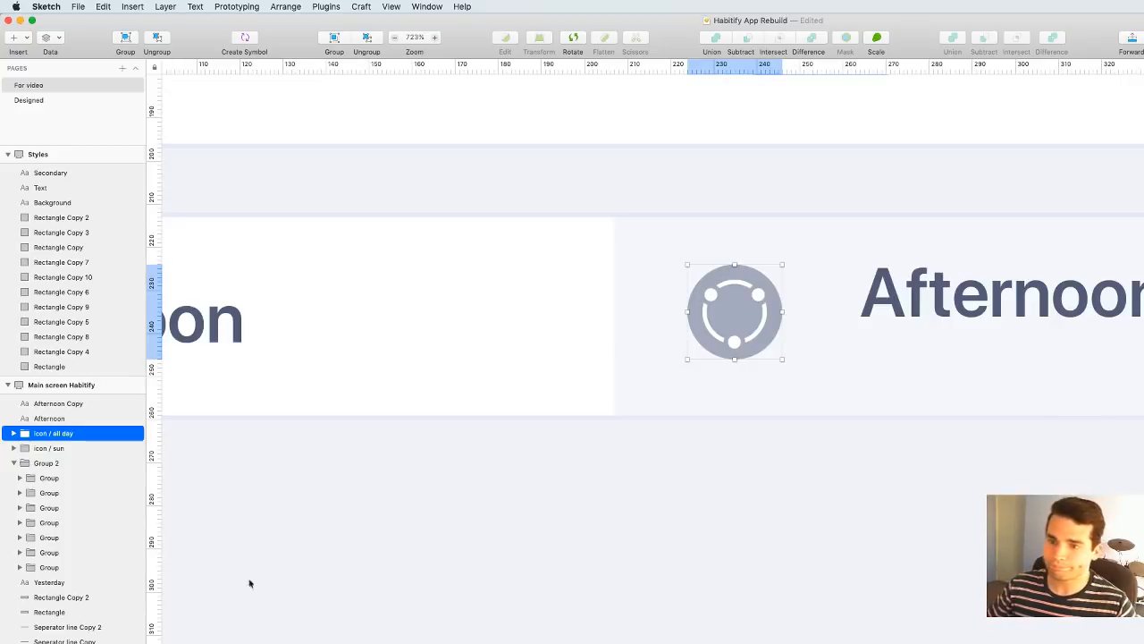
Nudge the duplicated Afternoon label in the second tab towards alignment with the all day icon
{"action": "left_click", "coordinate": [411, 558]}
{"action": "scroll", "coordinate": [686, 547], "scroll_direction": "down", "scroll_amount": 10}
{"action": "left_click_drag", "start_coordinate": [807, 464], "coordinate": [803, 466]}
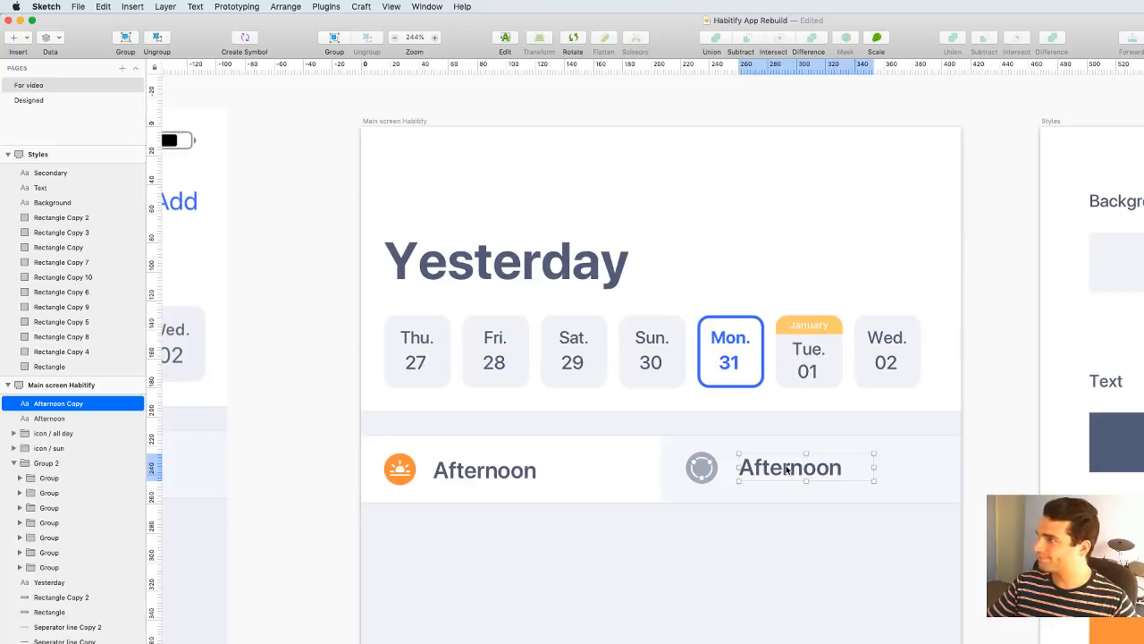
Review the Layers preferences, including the pixel fitting and duplicating options, and close them without changes
{"action": "left_click", "coordinate": [46, 6]}
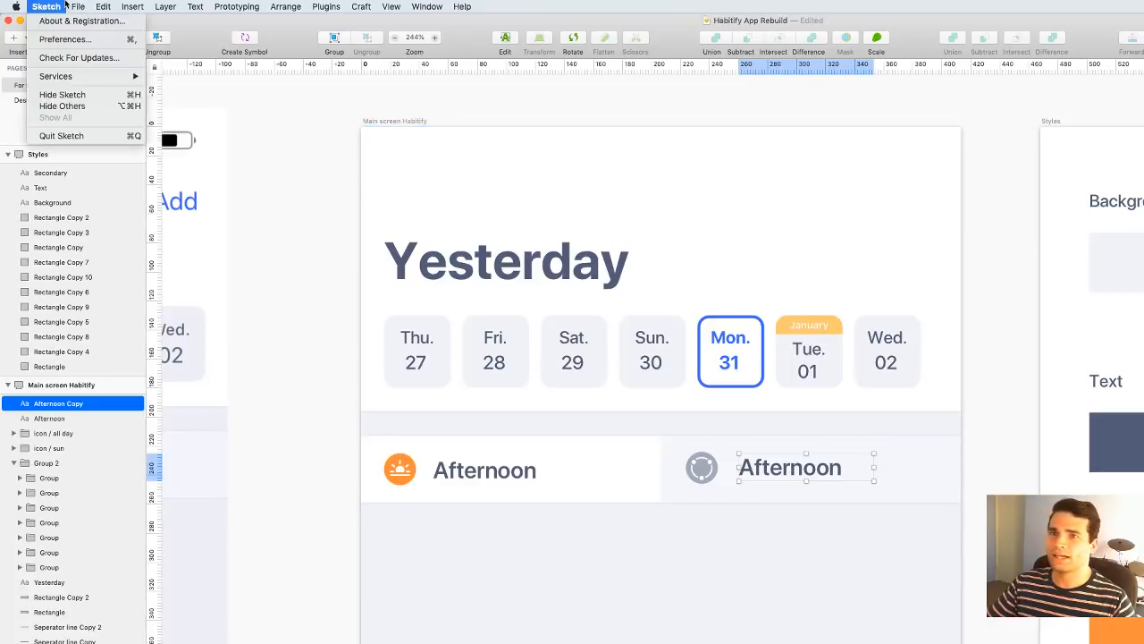
{"action": "left_click", "coordinate": [47, 41]}
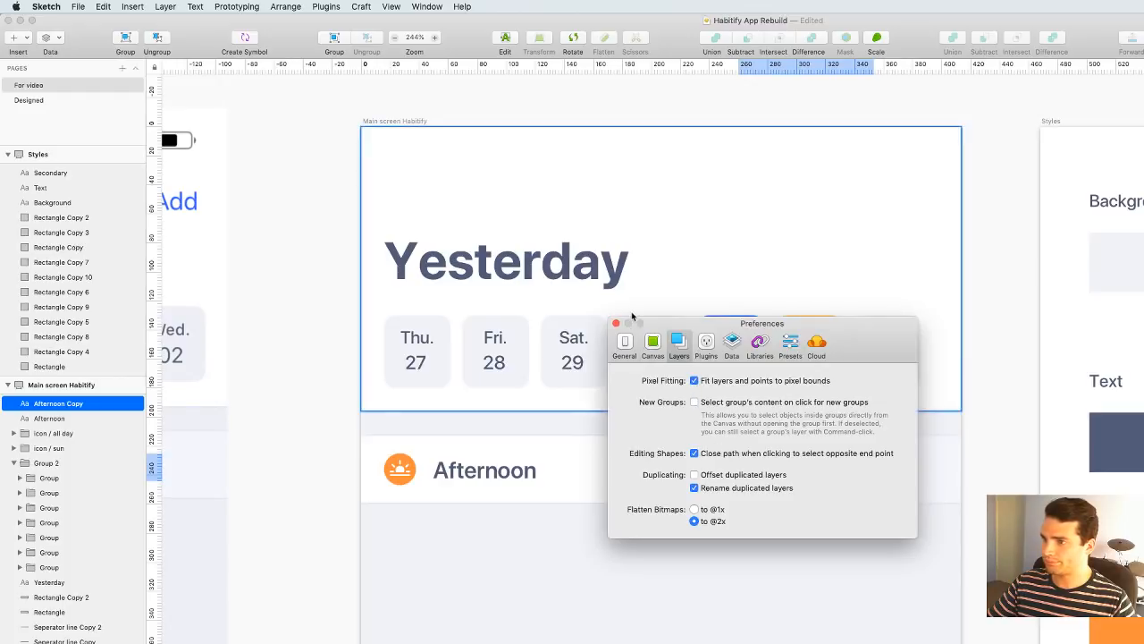
{"action": "left_click", "coordinate": [616, 322]}
Shift the duplicated Afternoon label slightly left and check its spacing from the all day icon
{"action": "scroll", "coordinate": [723, 498], "scroll_direction": "up", "scroll_amount": 5}
{"action": "left_click_drag", "start_coordinate": [805, 446], "coordinate": [797, 445]}
{"action": "key", "text": "alt"}
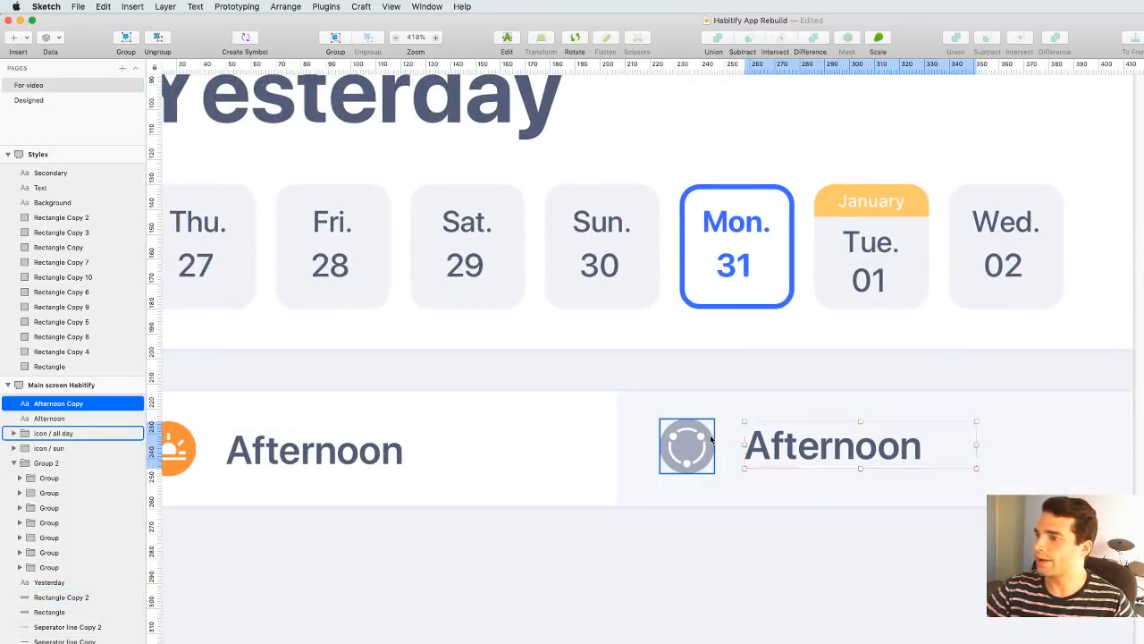
Replace the second tab's label text with "All Habits"
{"action": "scroll", "coordinate": [876, 605], "scroll_direction": "down", "scroll_amount": 6}
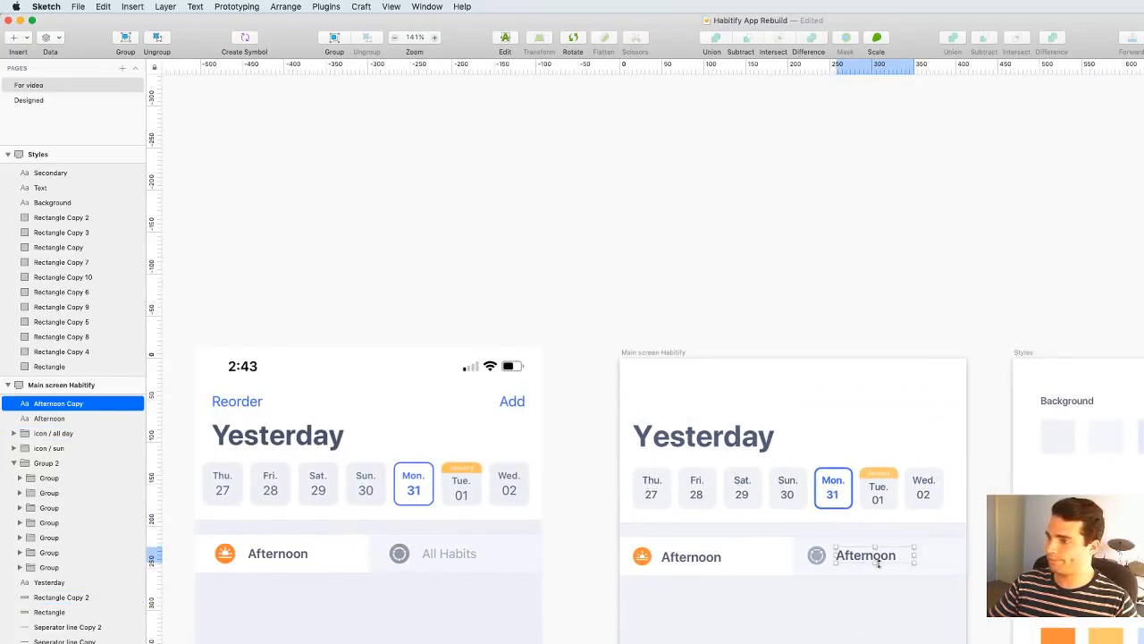
{"action": "double_click", "coordinate": [866, 555]}
{"action": "type", "text": "All Habits"}
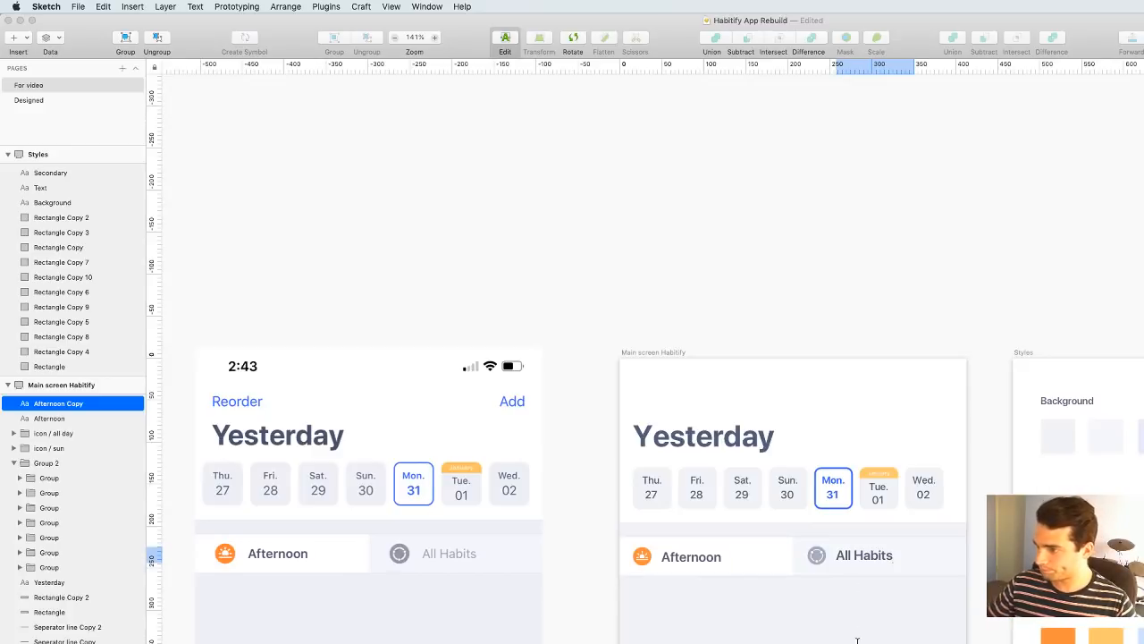
{"action": "key", "text": "Escape"}
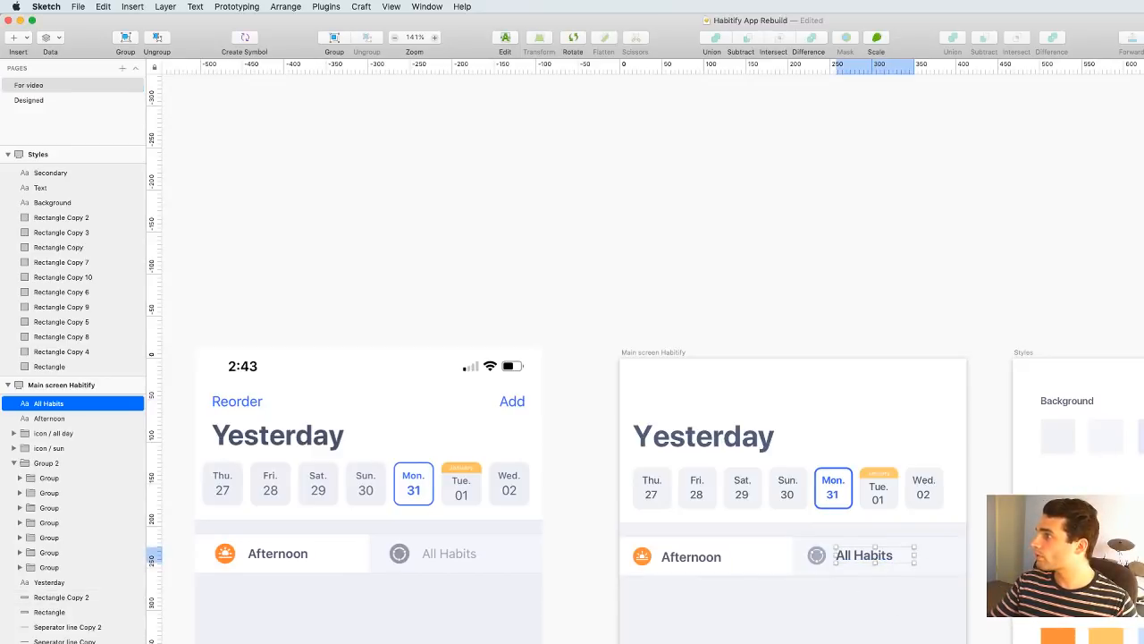
Change the All Habits label to regular weight and lighten it to grey like the reference tab
{"action": "key", "text": "super+b"}
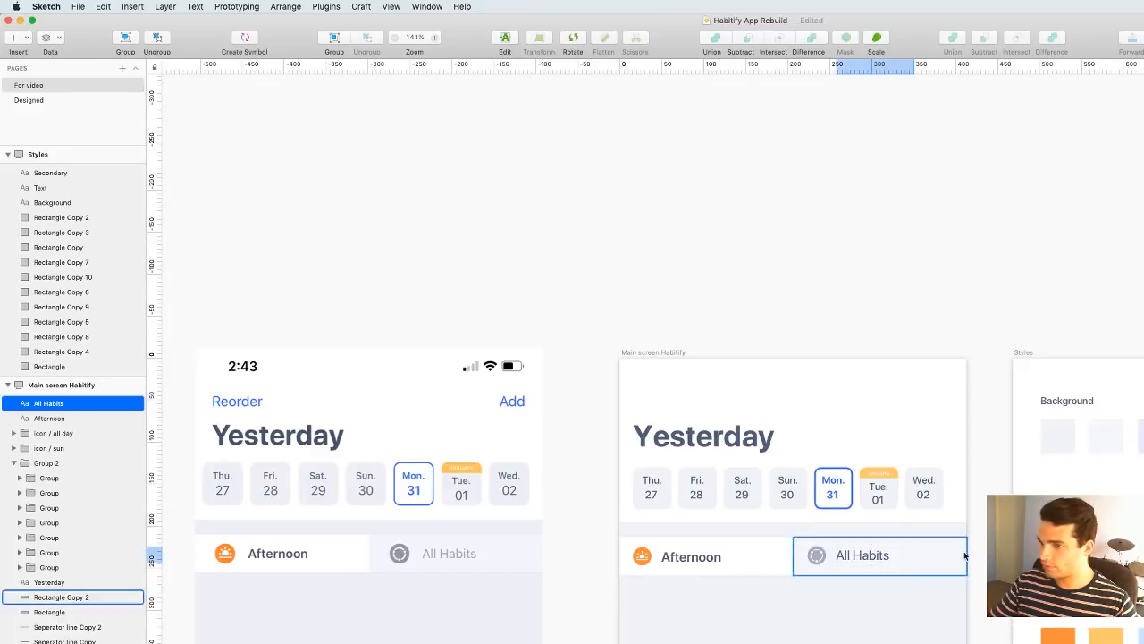
{"action": "key", "text": "5"}
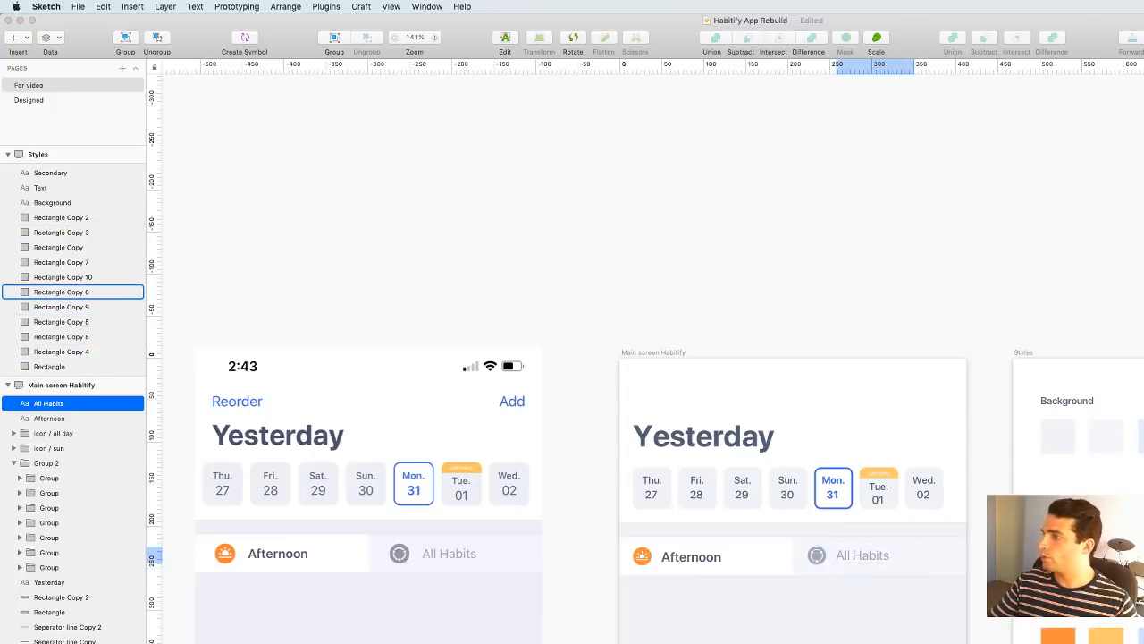
{"action": "left_click", "coordinate": [1140, 539]}
{"action": "key", "text": "super+z"}
{"action": "left_click", "coordinate": [973, 499]}
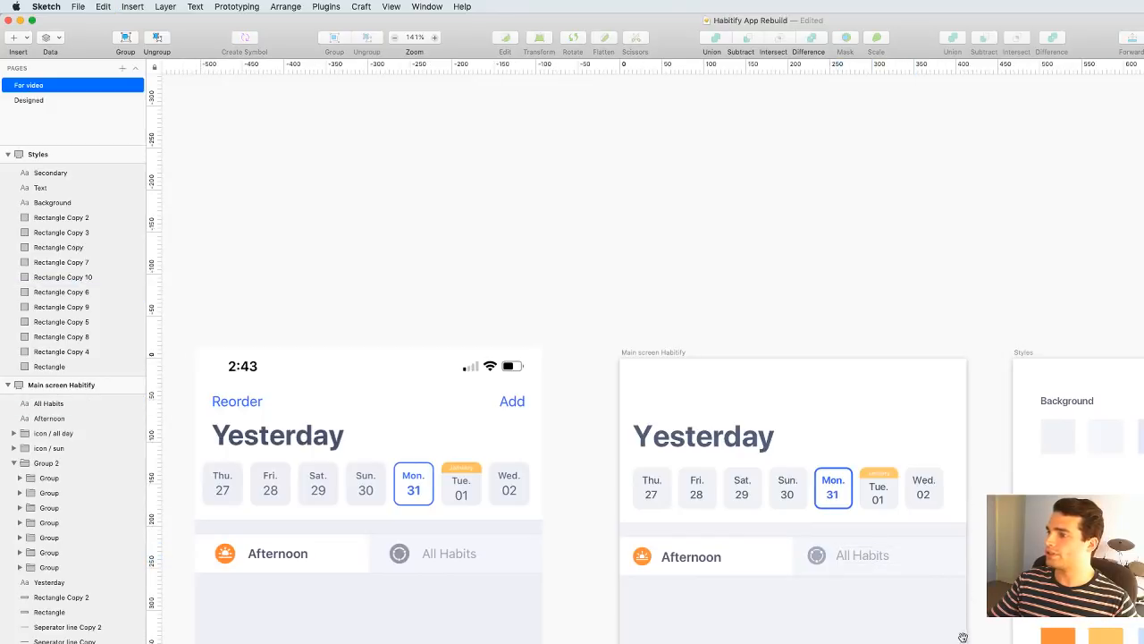
Add a centre-aligned text box in the empty area beneath the tabs of the Main screen Habitify artboard
{"action": "scroll", "coordinate": [965, 554], "scroll_direction": "down", "scroll_amount": 5}
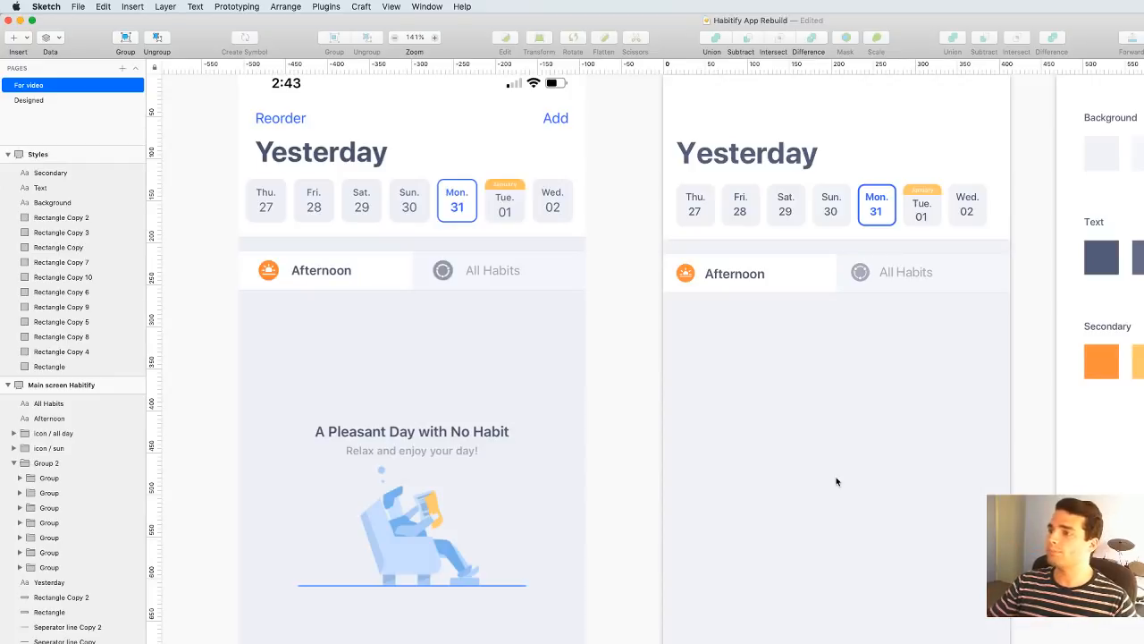
{"action": "scroll", "coordinate": [678, 418], "scroll_direction": "right", "scroll_amount": 5}
{"action": "scroll", "coordinate": [678, 419], "scroll_direction": "down", "scroll_amount": 2}
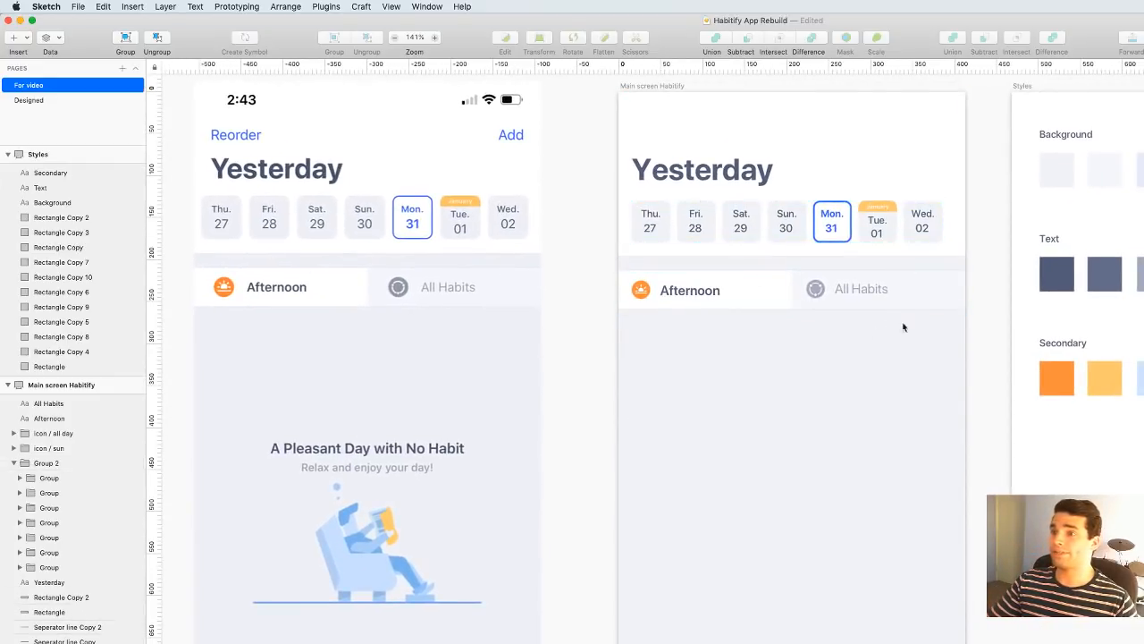
{"action": "scroll", "coordinate": [733, 510], "scroll_direction": "down", "scroll_amount": 4}
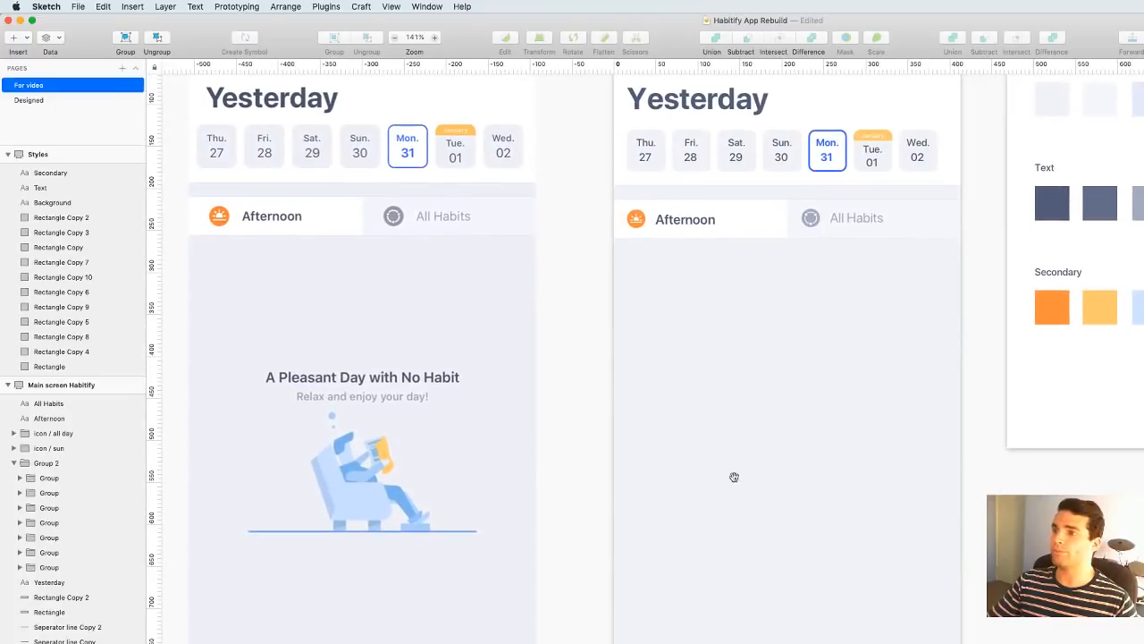
{"action": "left_click", "coordinate": [13, 39]}
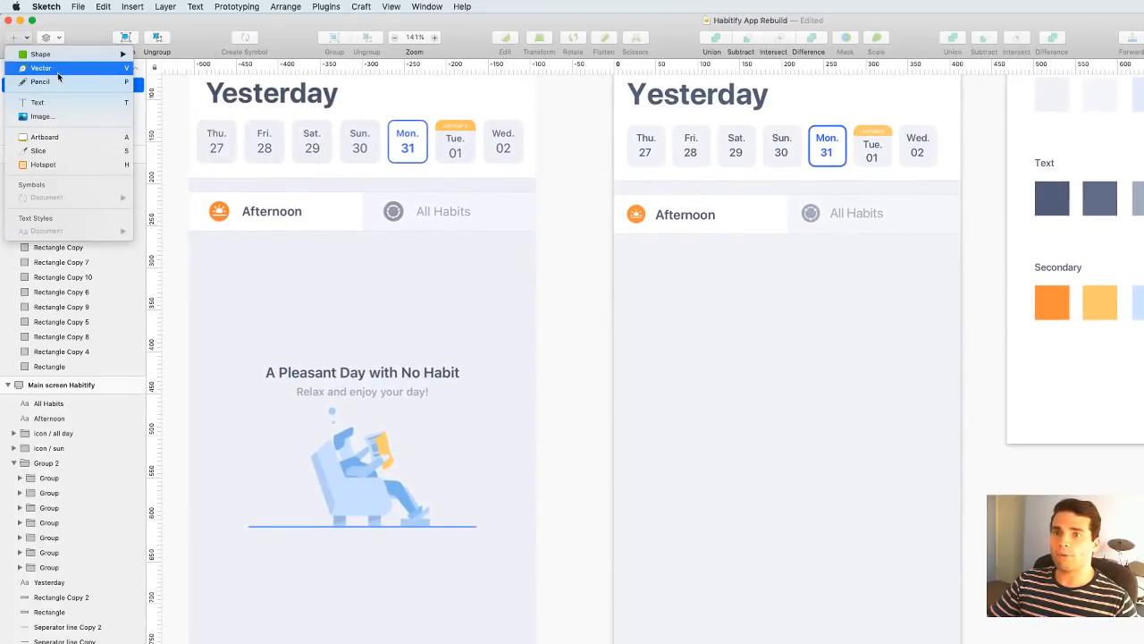
{"action": "left_click", "coordinate": [40, 98]}
{"action": "left_click_drag", "start_coordinate": [694, 354], "coordinate": [879, 400]}
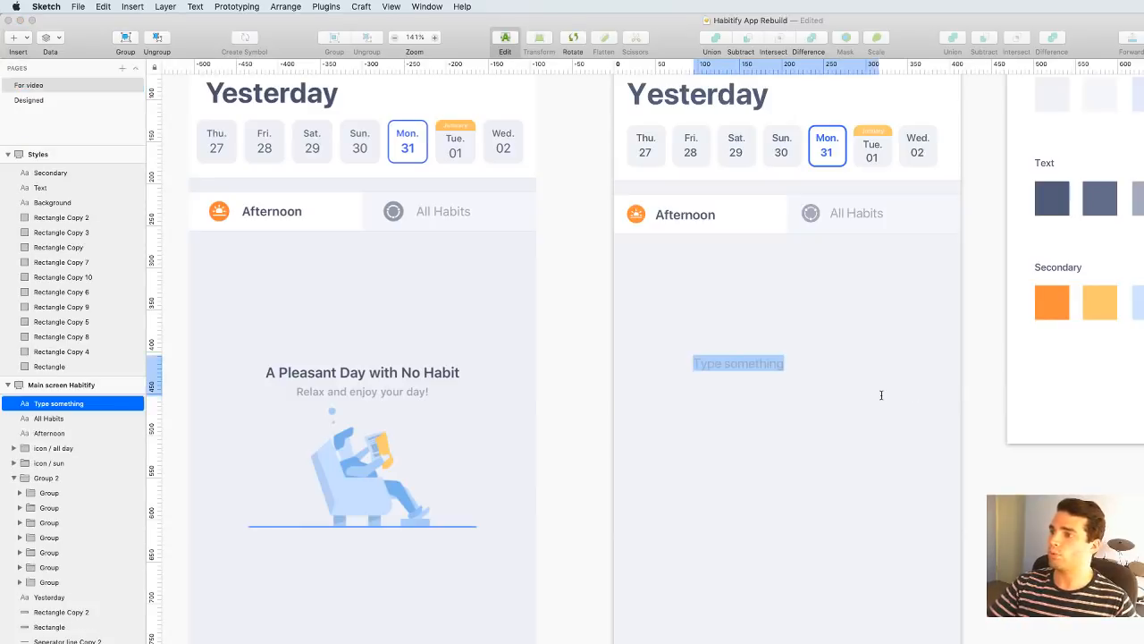
{"action": "key", "text": "super+shift+backslash"}
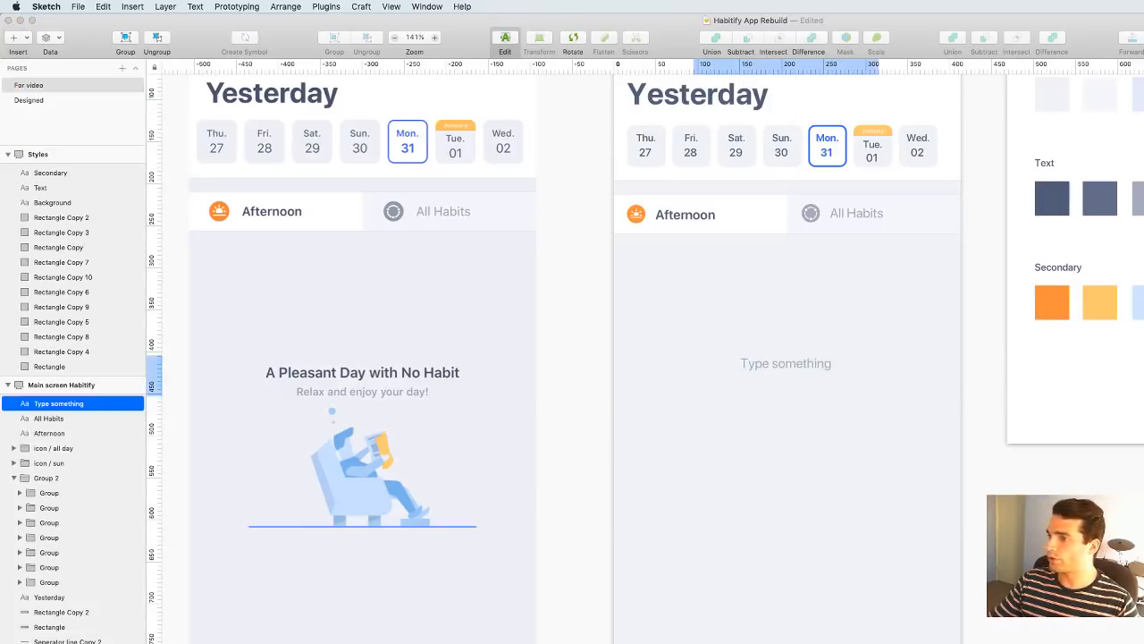
{"action": "key", "text": "Return"}
Replace the new text box's placeholder with "A Pleasant Day with No Habit"
{"action": "left_click", "coordinate": [778, 363]}
{"action": "key", "text": "super+a"}
{"action": "type", "text": "A Ple"}
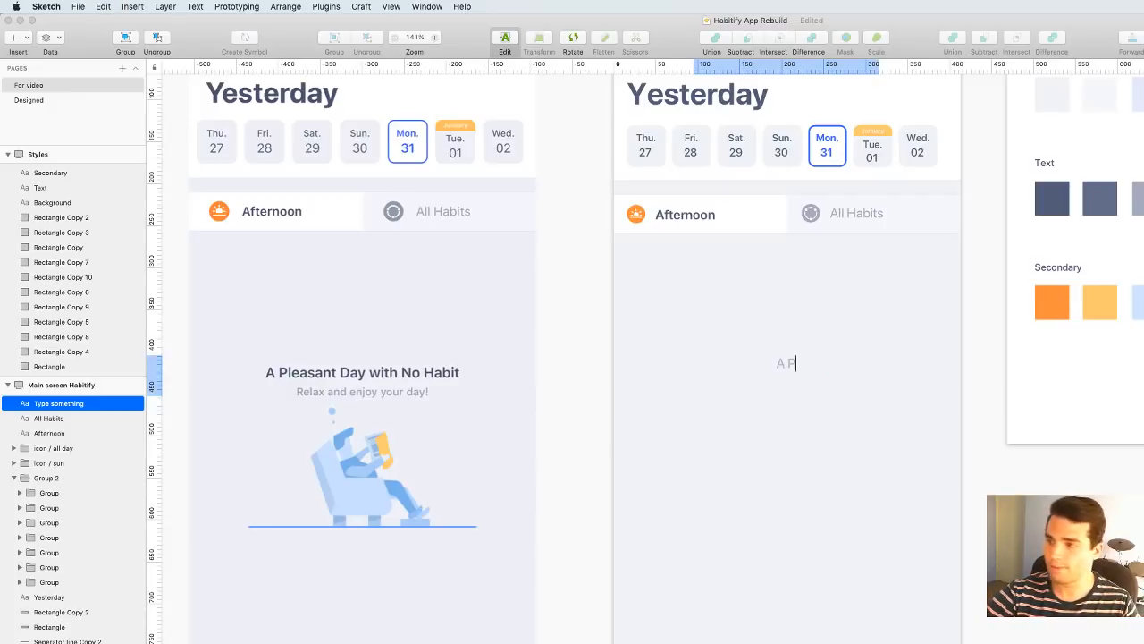
{"action": "key", "text": "BackSpace"}
{"action": "key", "text": "BackSpace"}
{"action": "type", "text": "le"}
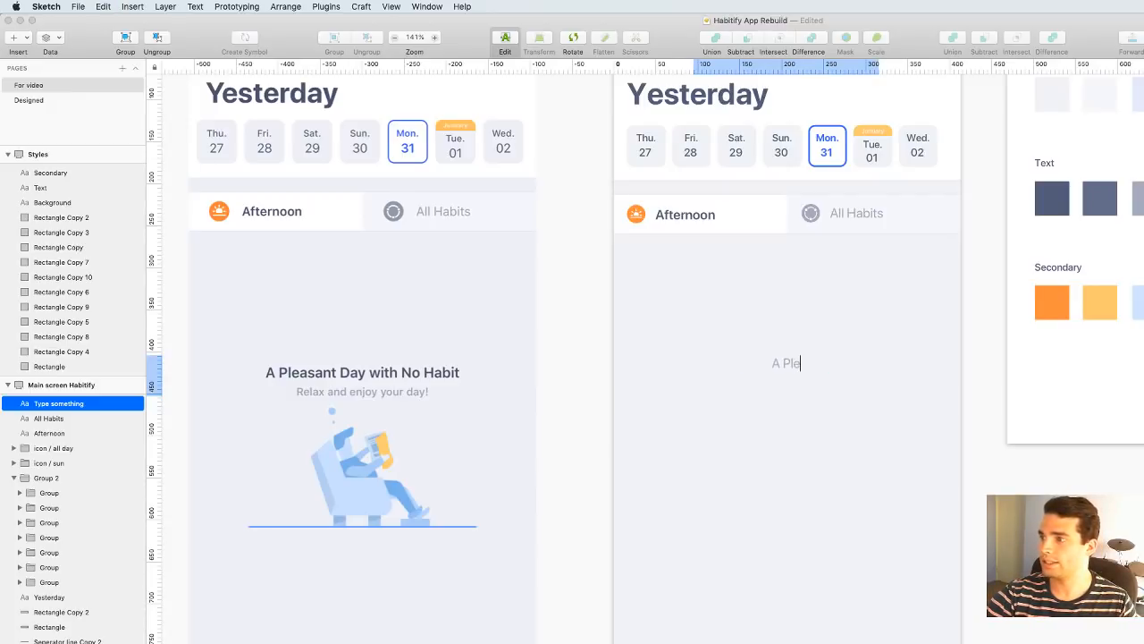
{"action": "type", "text": "asant"}
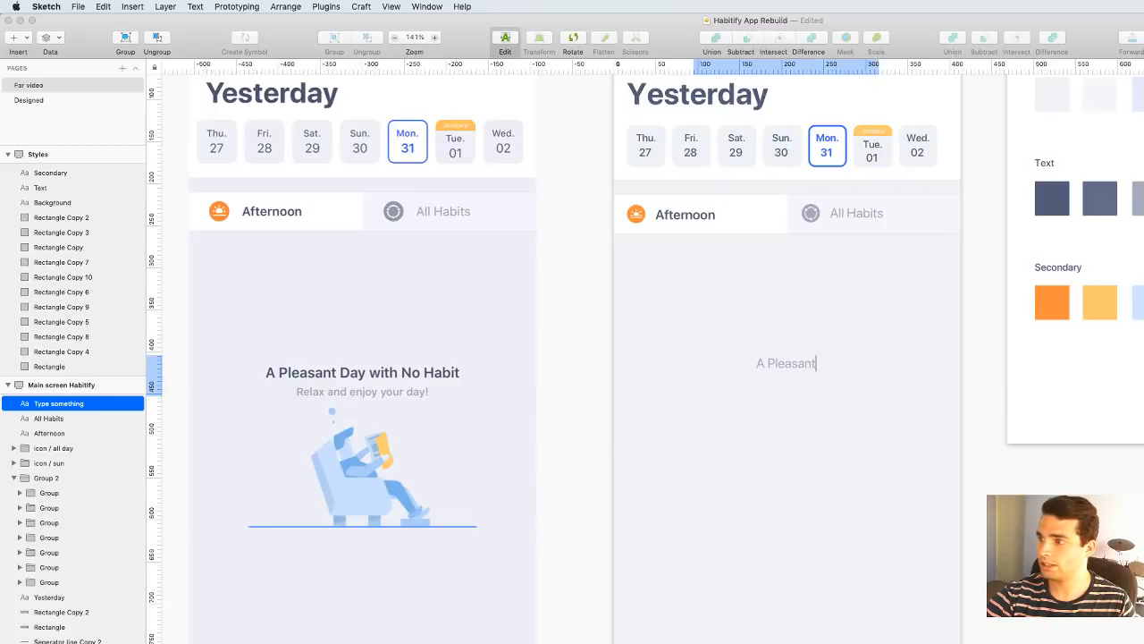
{"action": "type", "text": " Day with "}
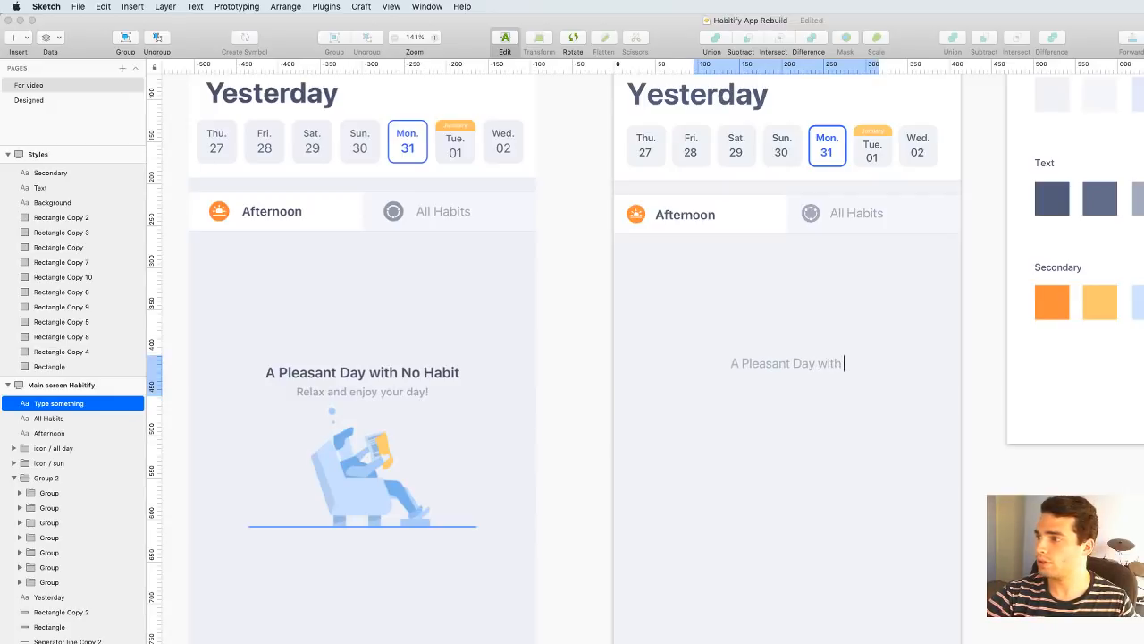
{"action": "type", "text": "No Habit"}
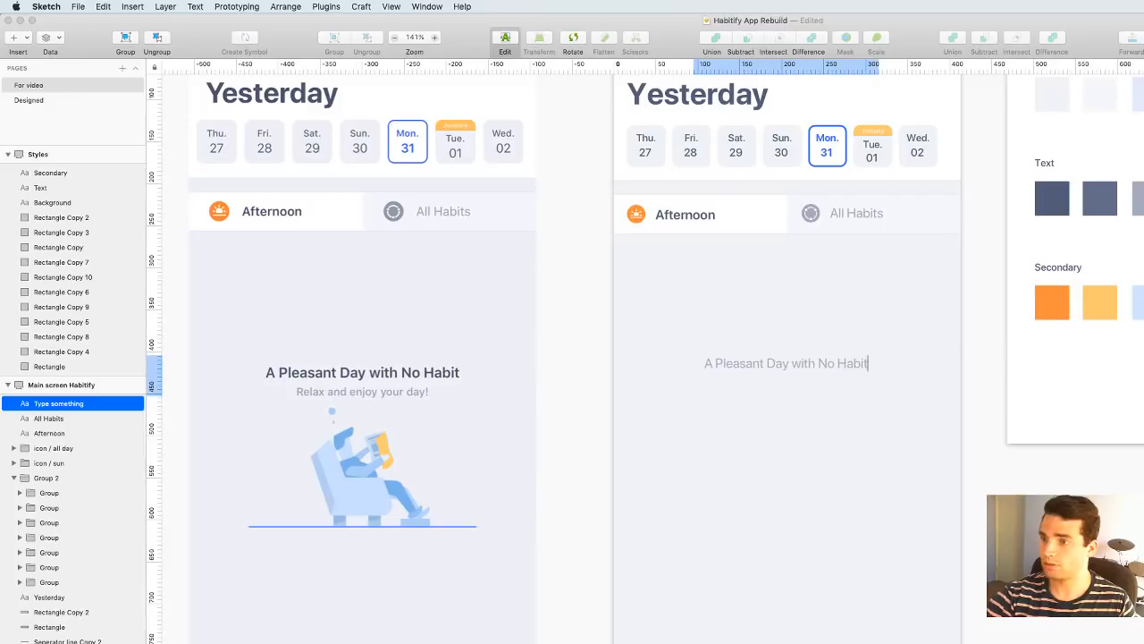
Style the new heading with the darkest Text swatch colour, a bolder weight and a larger font size
{"action": "key", "text": "super+a"}
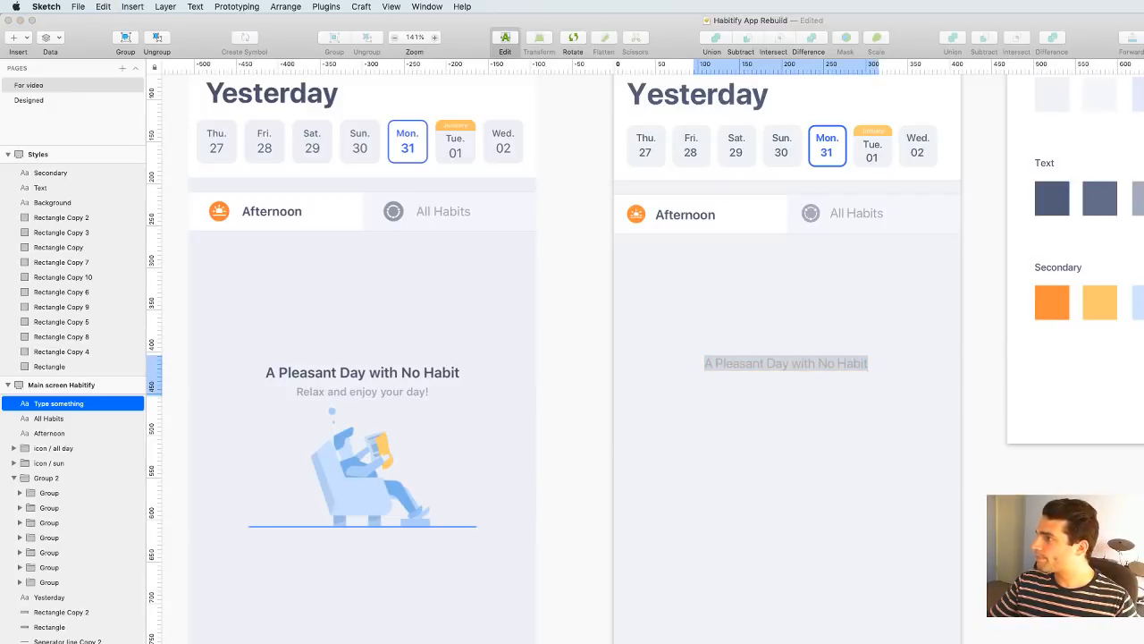
{"action": "key", "text": "ctrl+c"}
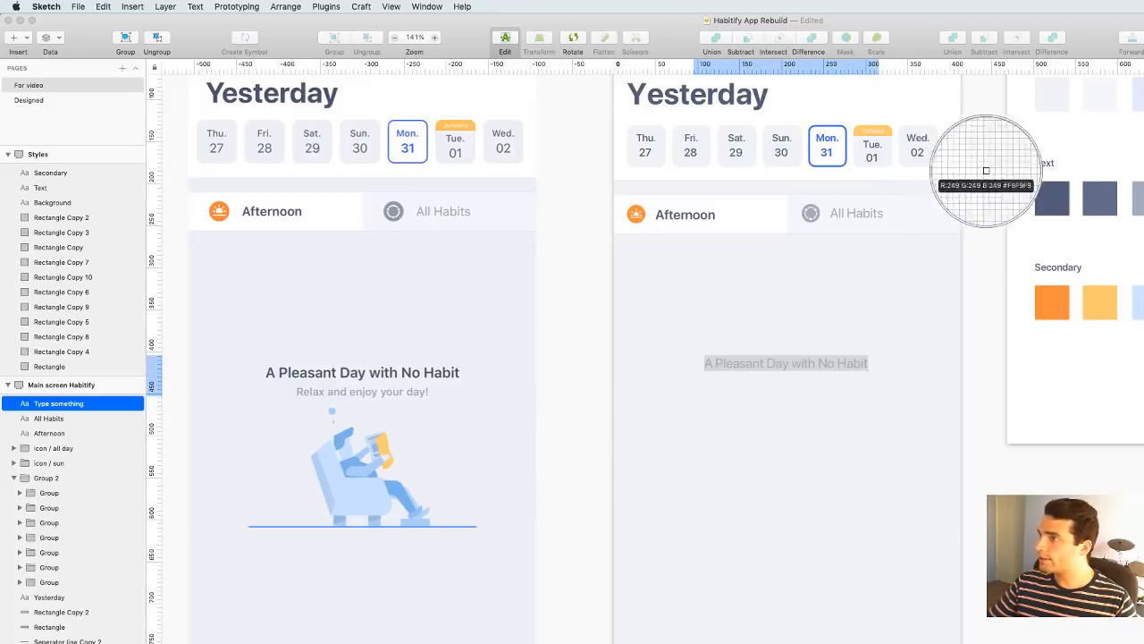
{"action": "left_click", "coordinate": [1055, 195]}
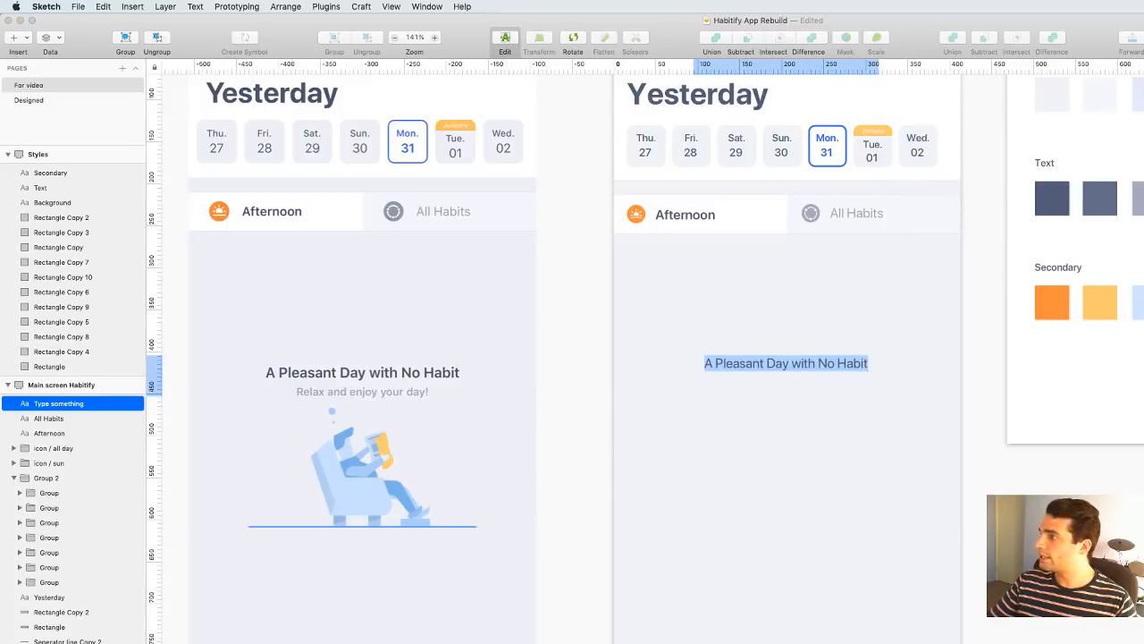
{"action": "key", "text": "super+b"}
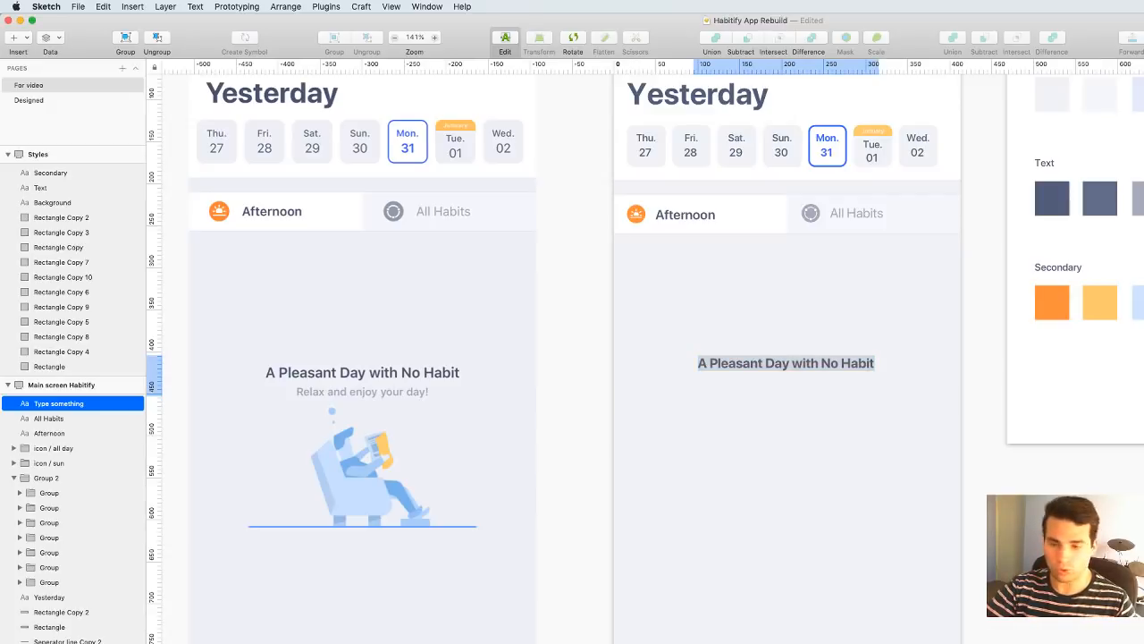
{"action": "key", "text": "Return"}
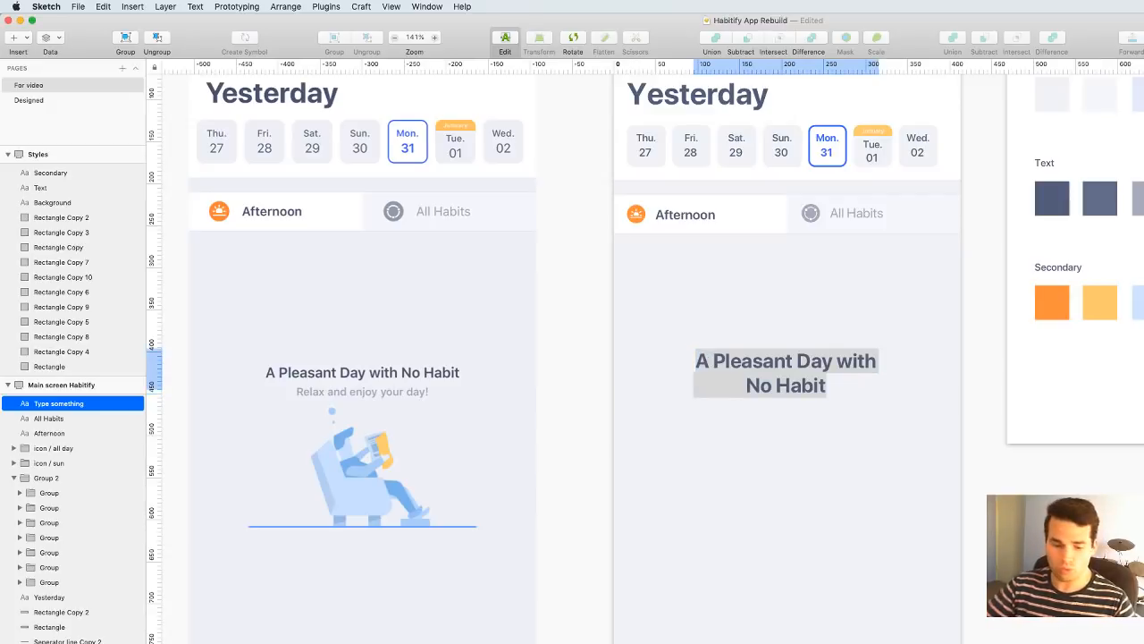
{"action": "key", "text": "Return"}
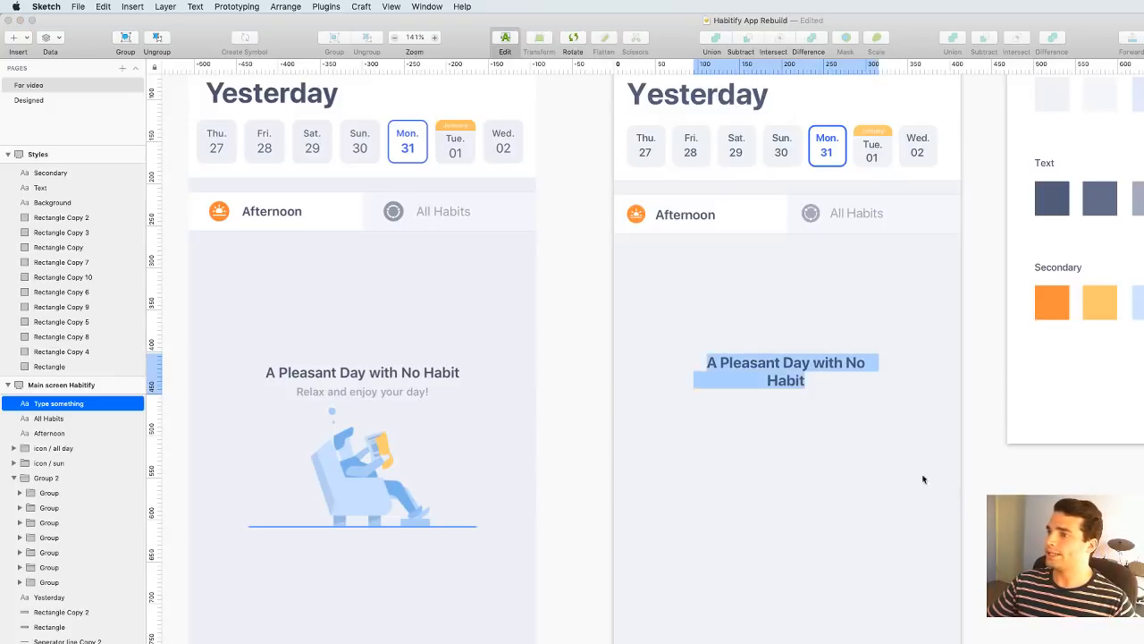
Widen the heading's text box to fit the text on one line, reduce its height, and align it with the reference heading
{"action": "left_click", "coordinate": [935, 491]}
{"action": "left_click", "coordinate": [824, 377]}
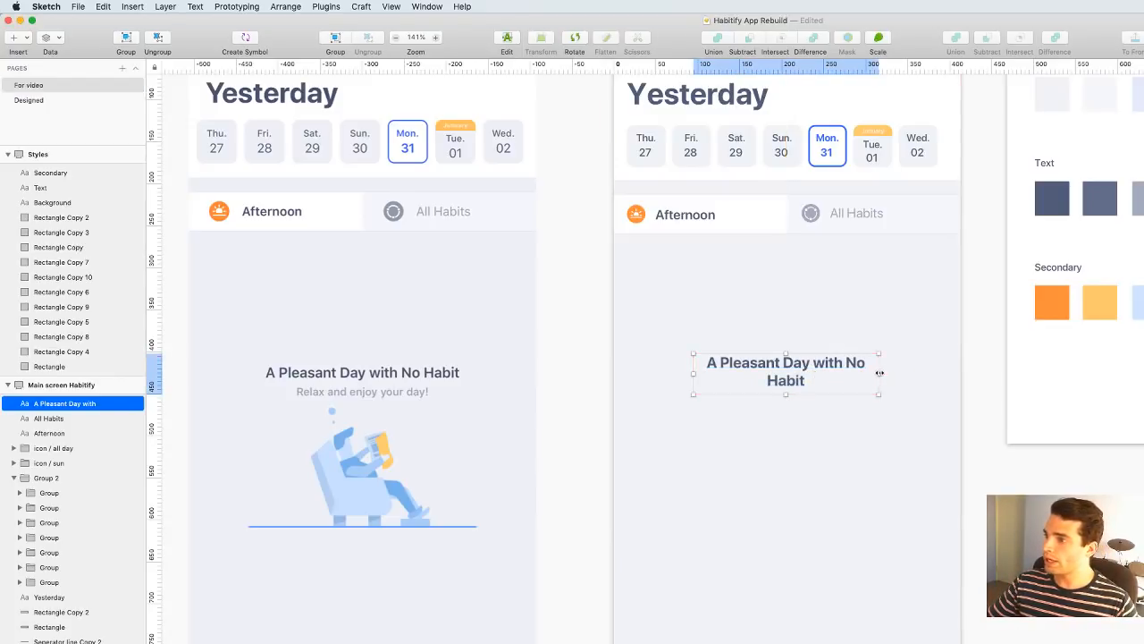
{"action": "left_click_drag", "start_coordinate": [878, 373], "coordinate": [901, 374]}
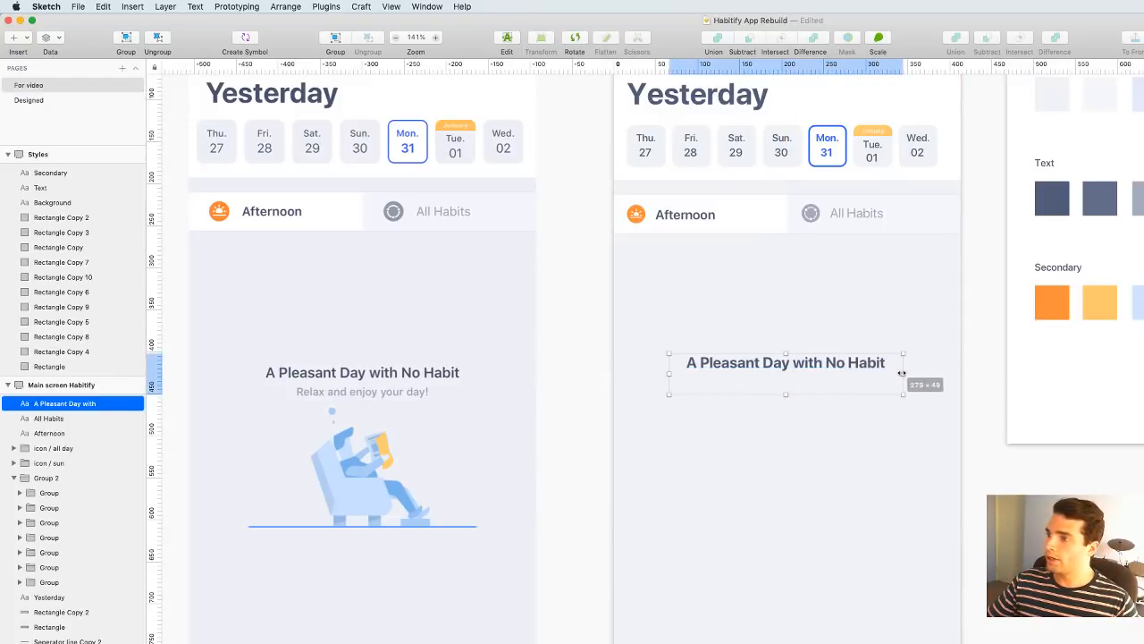
{"action": "left_click_drag", "start_coordinate": [787, 402], "coordinate": [791, 384]}
{"action": "left_click", "coordinate": [802, 408]}
{"action": "left_click", "coordinate": [792, 378]}
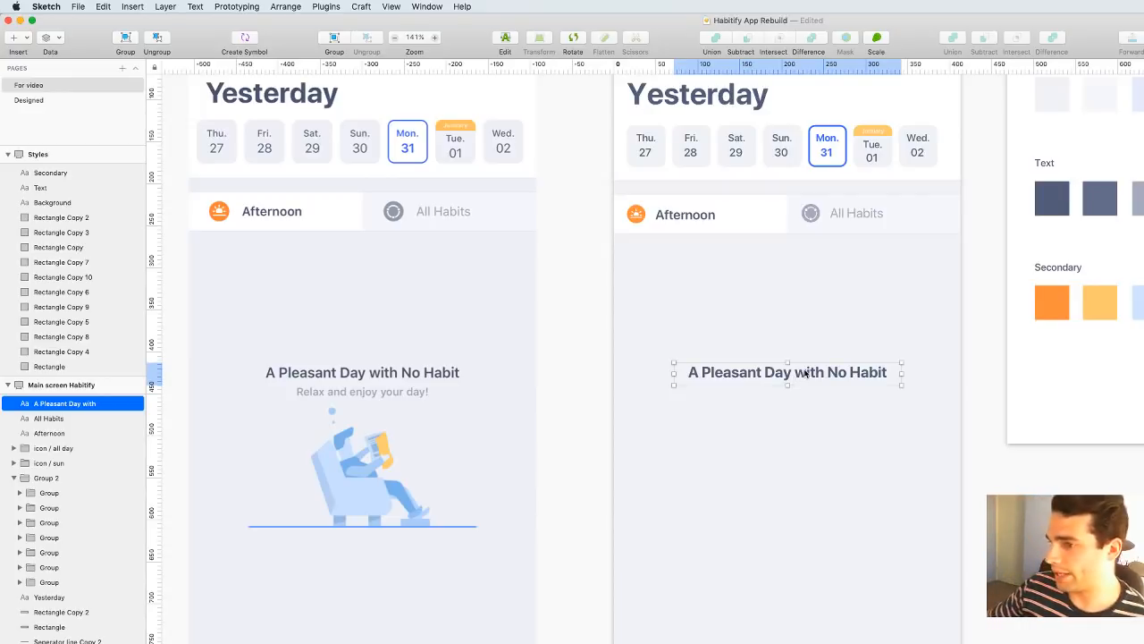
Duplicate the "A Pleasant Day with No Habit" heading and place the copy directly beneath it
{"action": "left_click", "coordinate": [839, 394]}
{"action": "right_click", "coordinate": [817, 372]}
{"action": "key", "text": "Escape"}
{"action": "left_click", "coordinate": [830, 317]}
{"action": "left_click_drag", "start_coordinate": [835, 365], "coordinate": [832, 391]}
{"action": "double_click", "coordinate": [832, 390]}
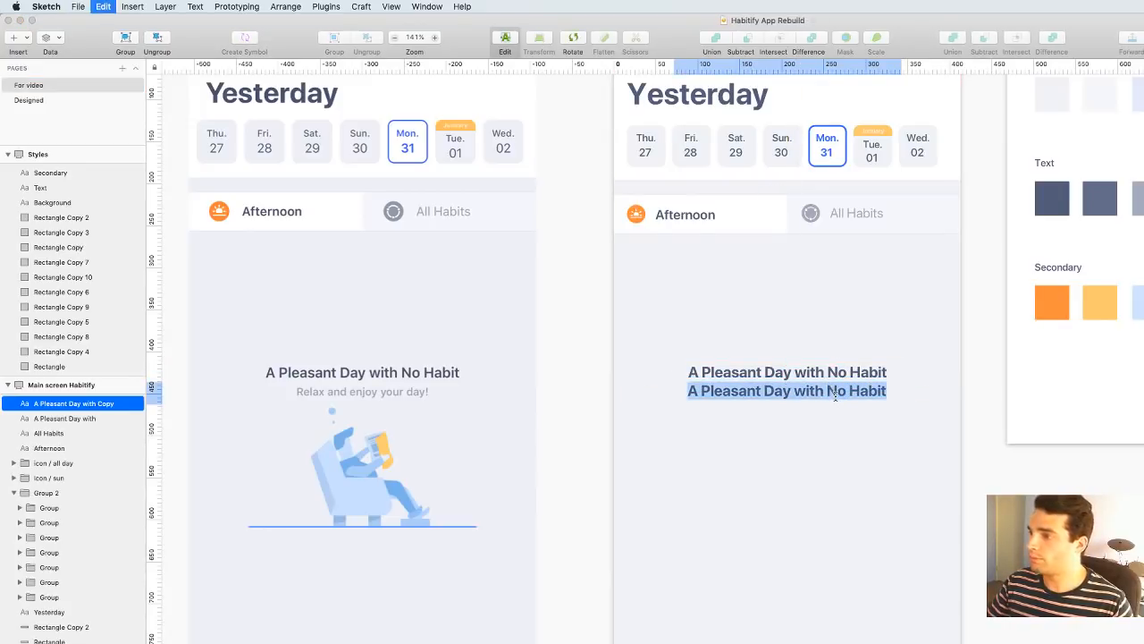
Restyle the copied line as a subtitle with a smaller font size, a lighter weight than the heading, and the grey Text swatch colour
{"action": "left_click", "coordinate": [838, 391]}
{"action": "key", "text": "BackSpace"}
{"action": "key", "text": "super+a"}
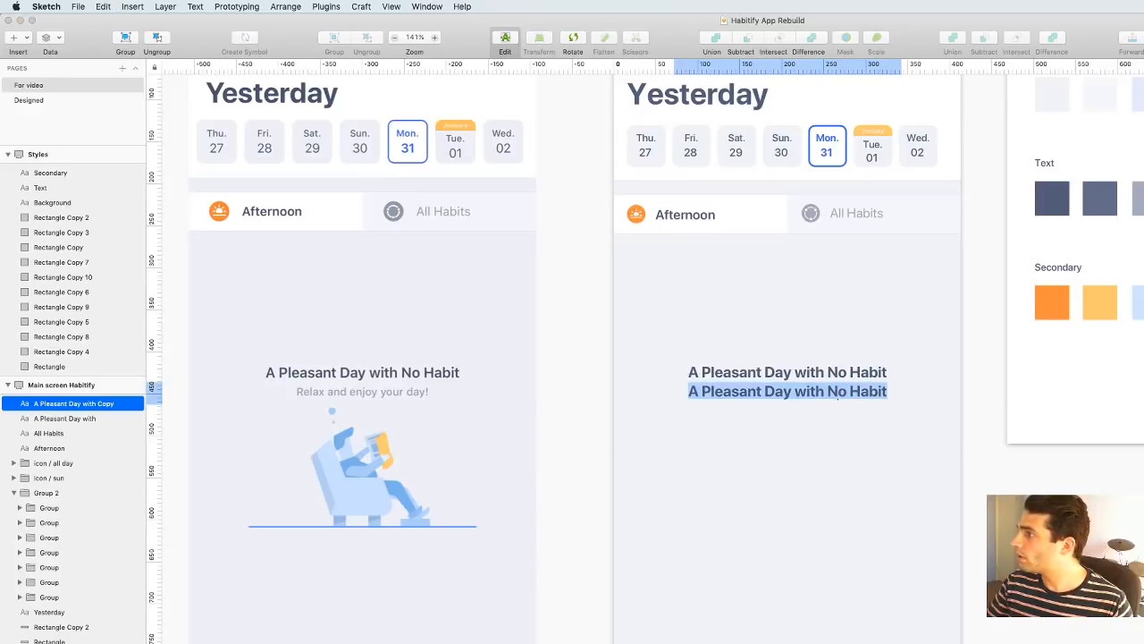
{"action": "key", "text": "super+b"}
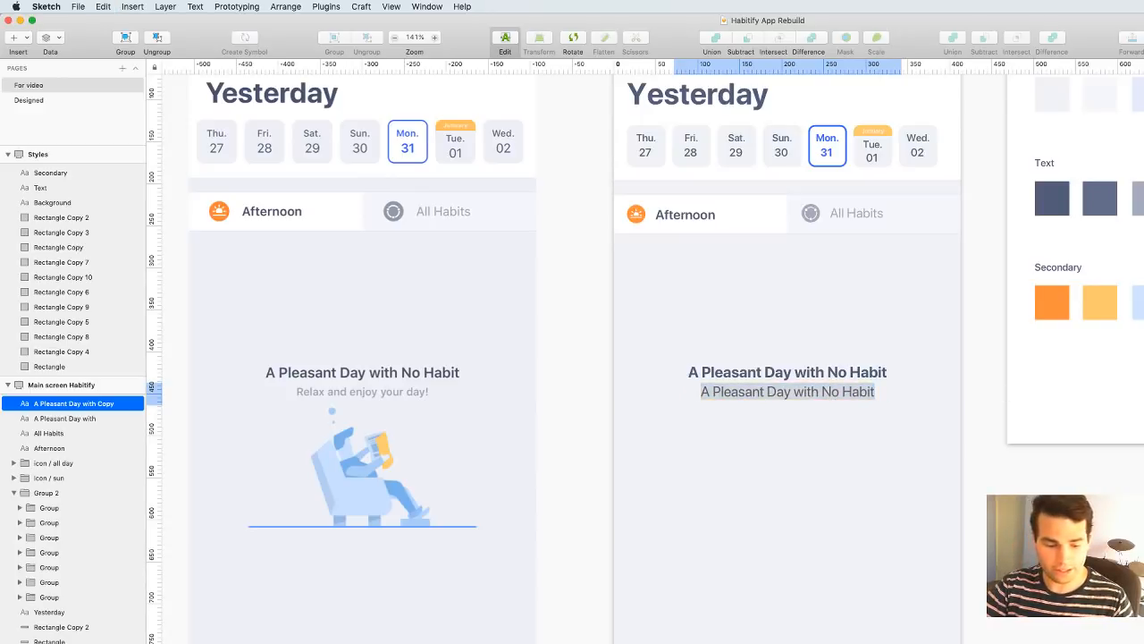
{"action": "key", "text": "Return"}
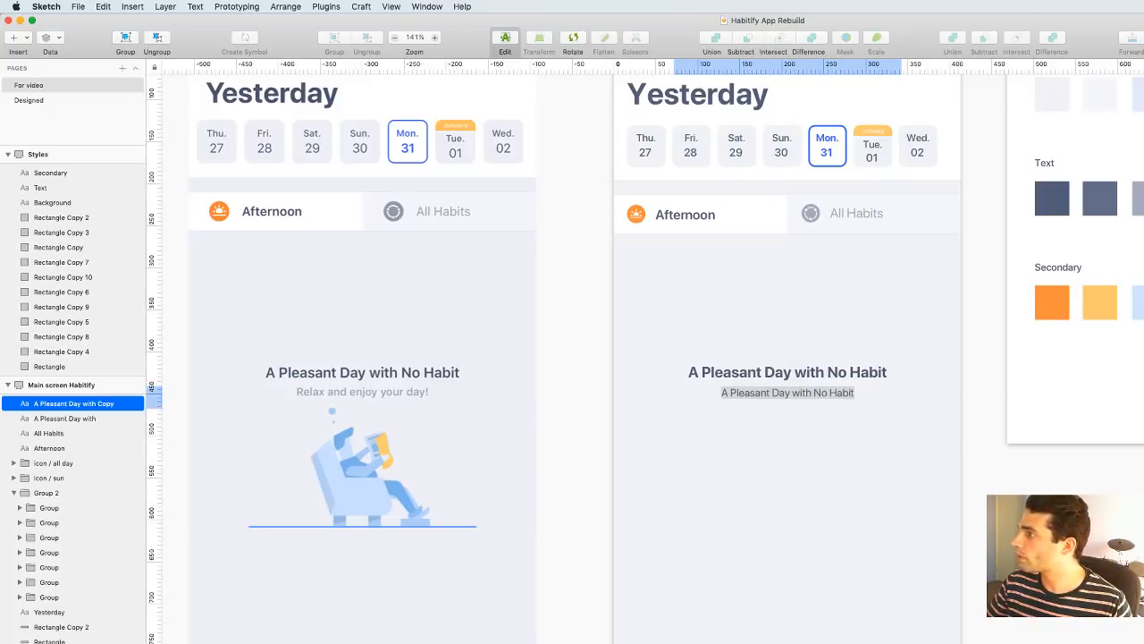
{"action": "key", "text": "super+b"}
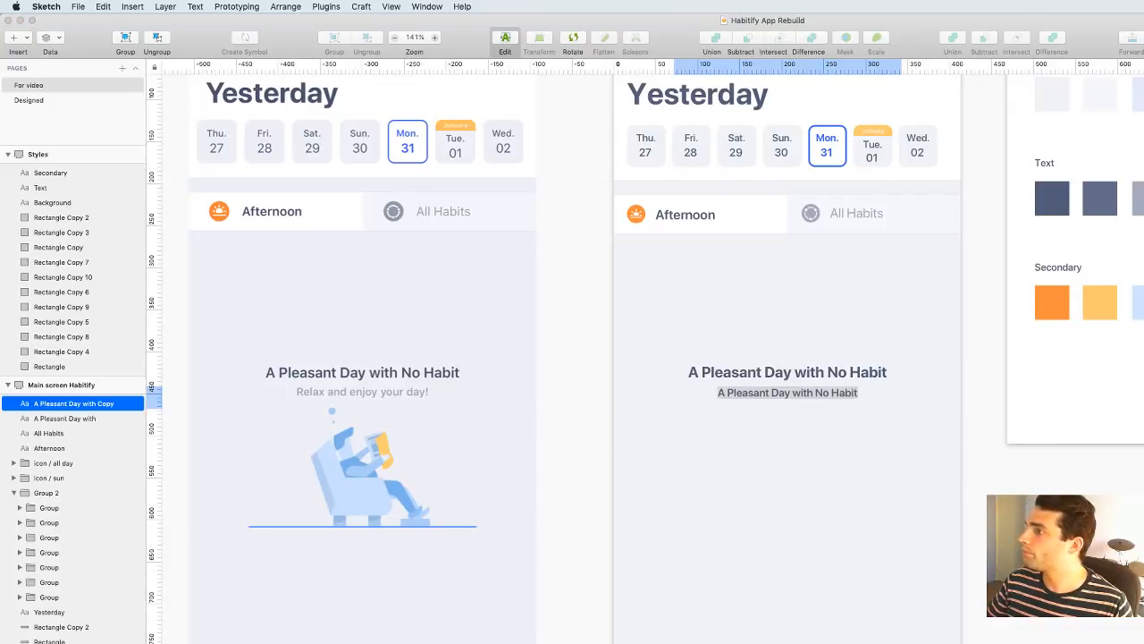
{"action": "left_click", "coordinate": [1140, 195]}
{"action": "key", "text": "Escape"}
{"action": "key", "text": "Escape"}
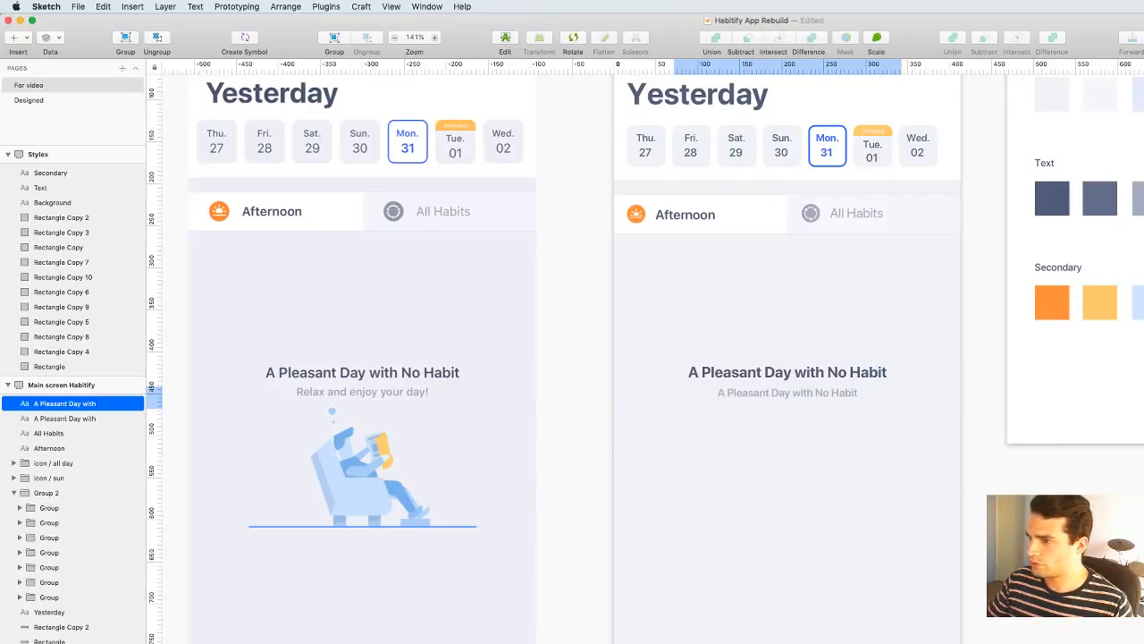
{"action": "key", "text": "Escape"}
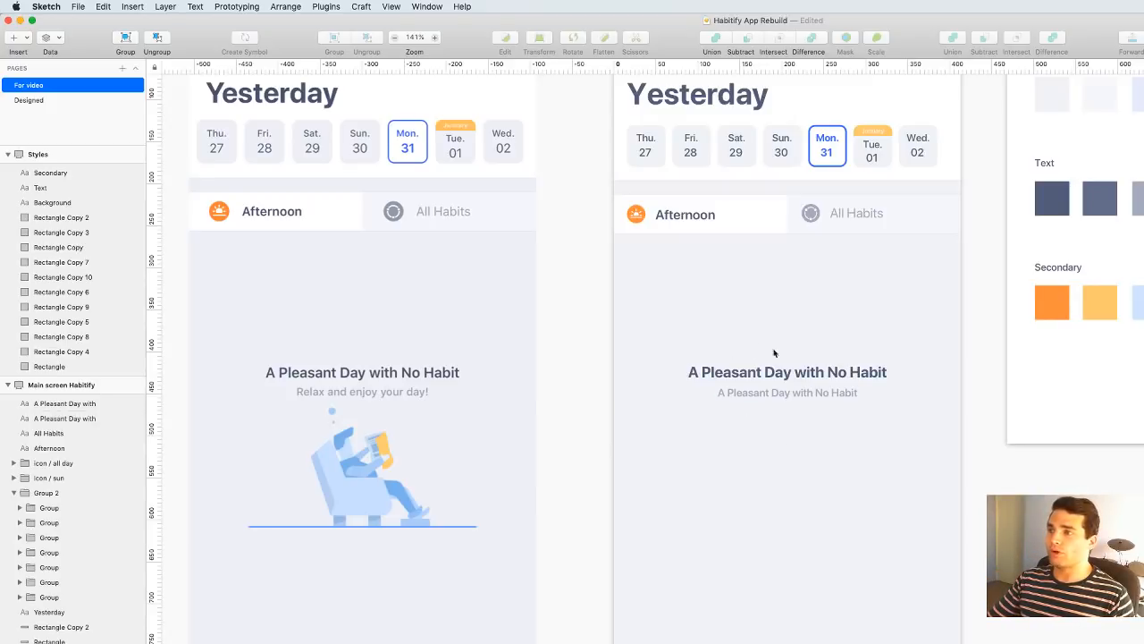
Duplicate the grey subtitle text into the white navigation bar area at the foot of the Main screen Habitify artboard
{"action": "scroll", "coordinate": [764, 350], "scroll_direction": "up", "scroll_amount": 2}
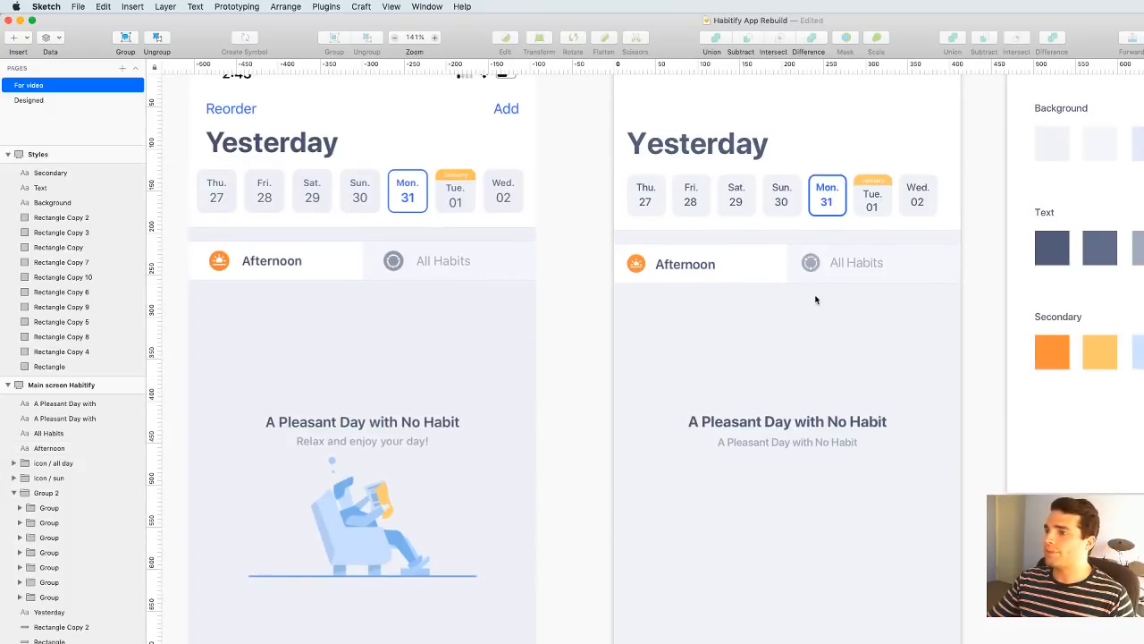
{"action": "scroll", "coordinate": [706, 97], "scroll_direction": "down", "scroll_amount": 1}
{"action": "scroll", "coordinate": [710, 108], "scroll_direction": "up", "scroll_amount": 3}
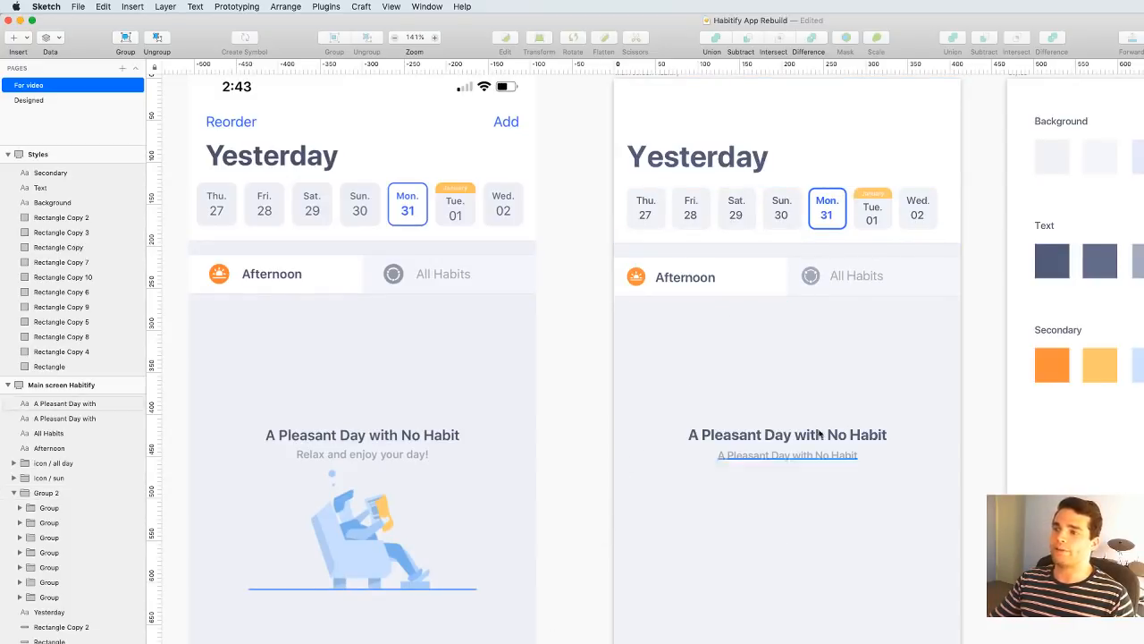
{"action": "scroll", "coordinate": [976, 370], "scroll_direction": "down", "scroll_amount": 8}
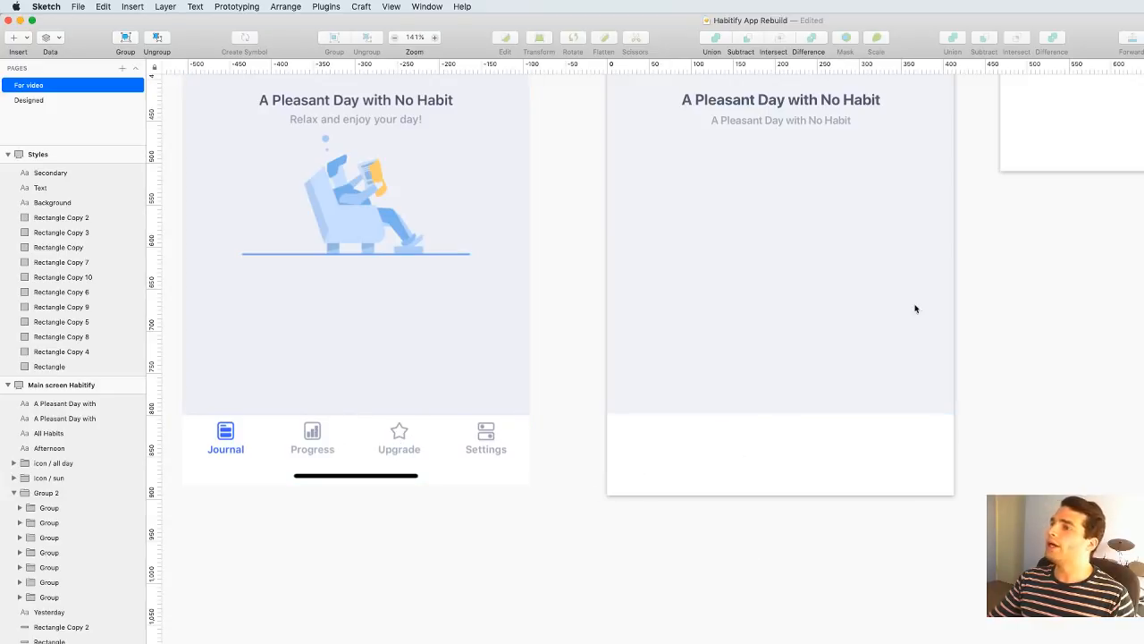
{"action": "scroll", "coordinate": [1055, 294], "scroll_direction": "up", "scroll_amount": 10}
{"action": "scroll", "coordinate": [1028, 480], "scroll_direction": "down", "scroll_amount": 3}
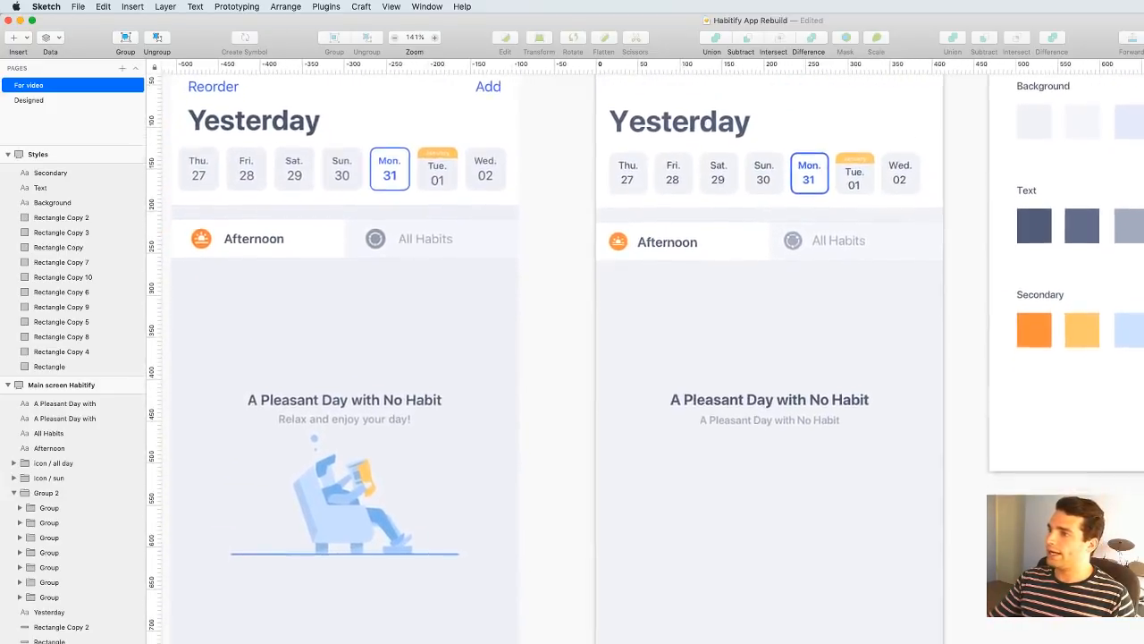
{"action": "scroll", "coordinate": [1028, 480], "scroll_direction": "down", "scroll_amount": 2}
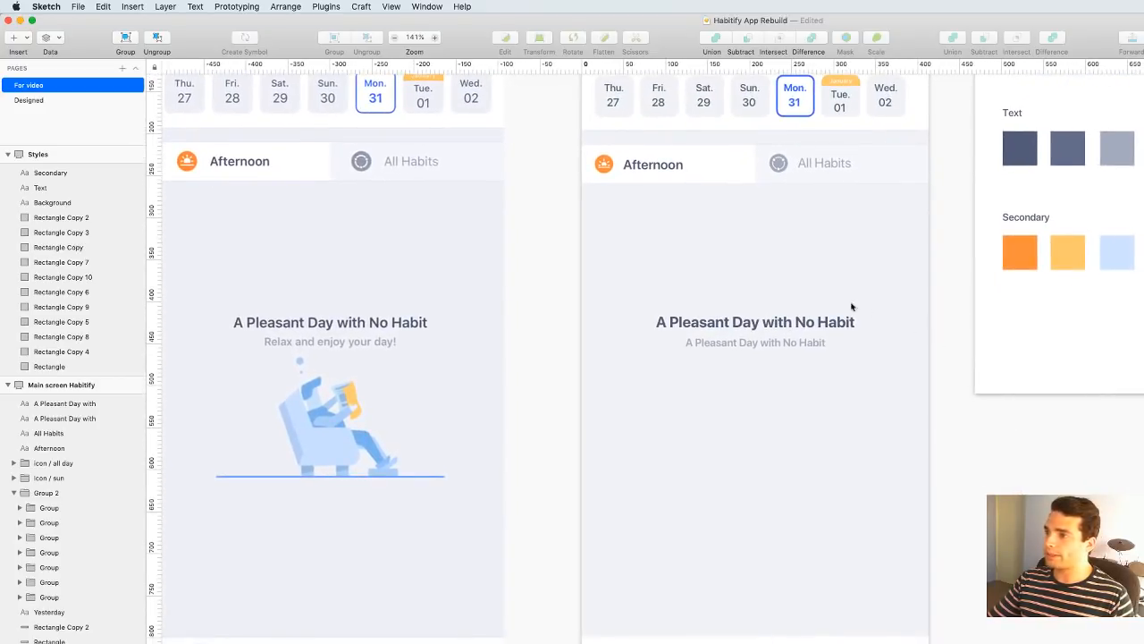
{"action": "left_click", "coordinate": [789, 345]}
{"action": "left_click_drag", "start_coordinate": [800, 342], "coordinate": [718, 643]}
{"action": "scroll", "coordinate": [690, 503], "scroll_direction": "down", "scroll_amount": 5}
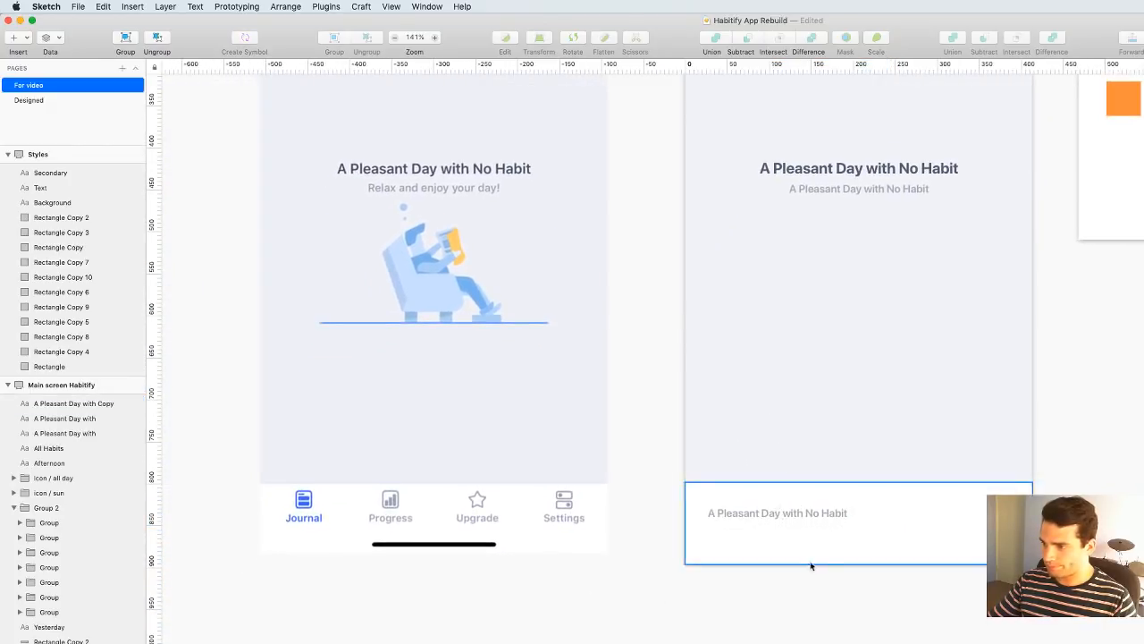
{"action": "scroll", "coordinate": [787, 536], "scroll_direction": "up", "scroll_amount": 3}
Replace the text of the copy in the navigation bar with "Journal"
{"action": "key", "text": "Return"}
{"action": "scroll", "coordinate": [740, 425], "scroll_direction": "down", "scroll_amount": 4}
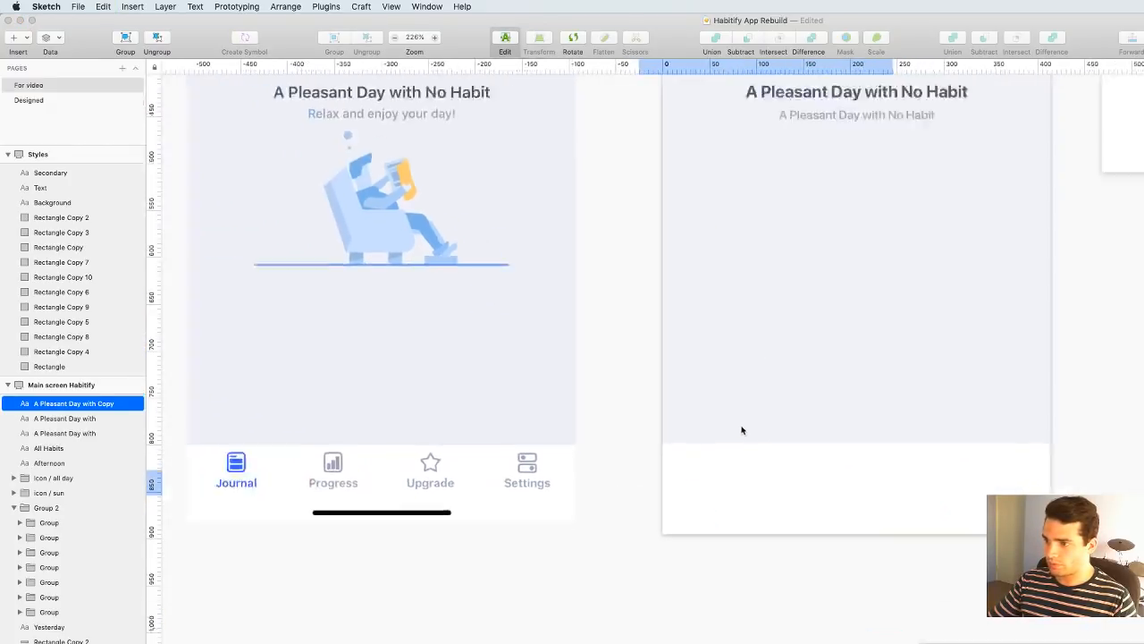
{"action": "key", "text": "Escape"}
{"action": "left_click", "coordinate": [738, 472]}
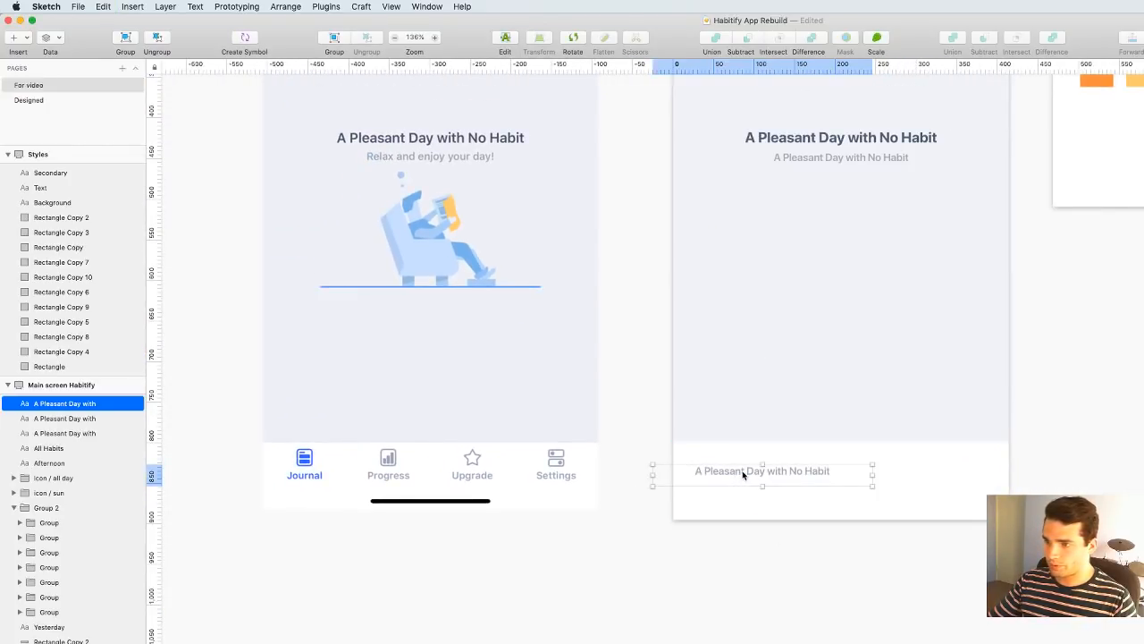
{"action": "double_click", "coordinate": [774, 481]}
{"action": "type", "text": "Journal"}
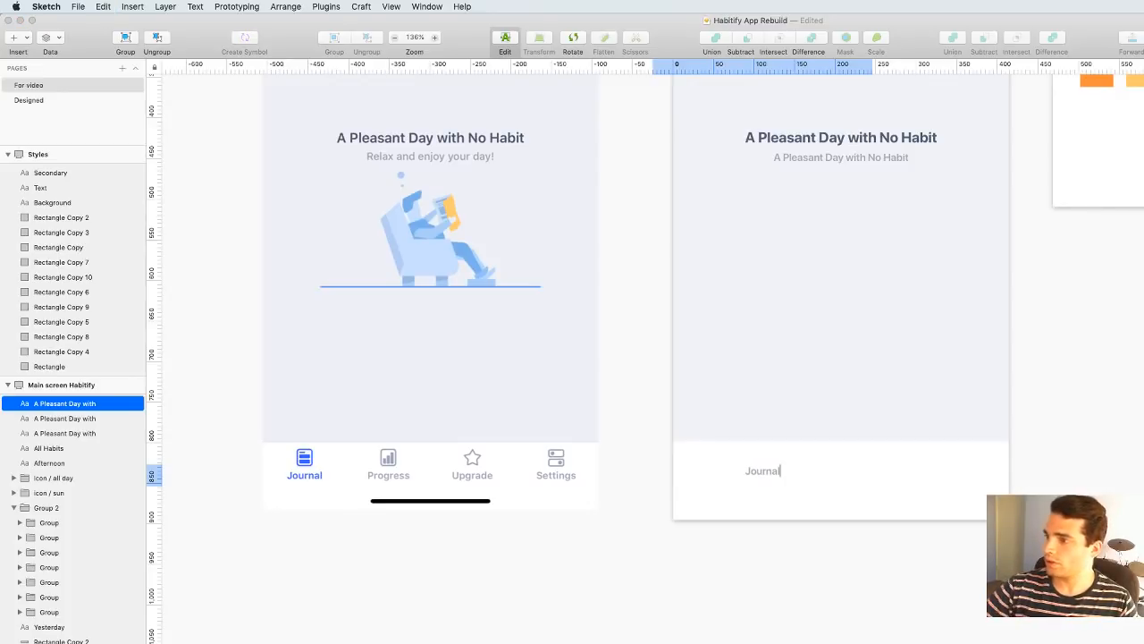
{"action": "key", "text": "Escape"}
Resize the Journal label to a quarter of the artboard's width and place three duplicates of it side by side across the bar
{"action": "left_click_drag", "start_coordinate": [873, 476], "coordinate": [1008, 481]}
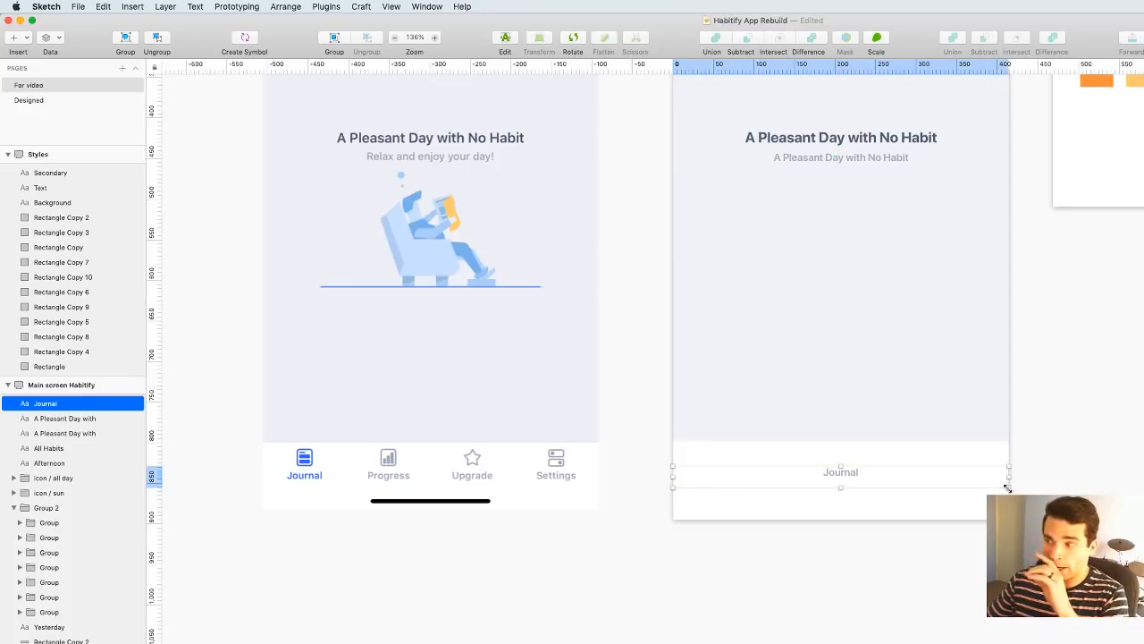
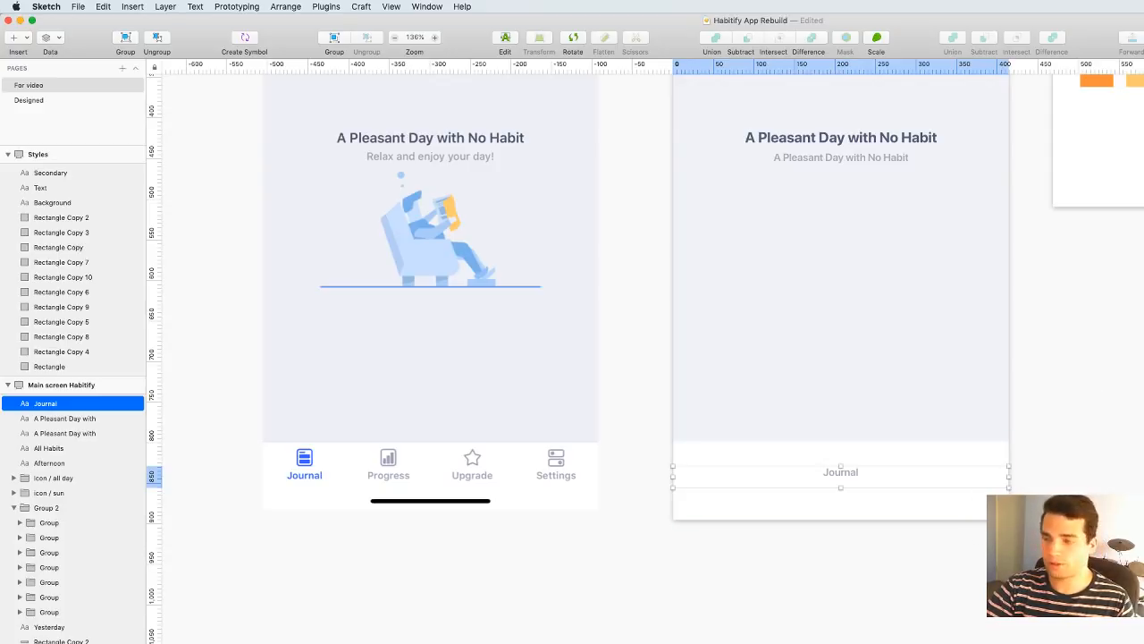
{"action": "key", "text": "Return"}
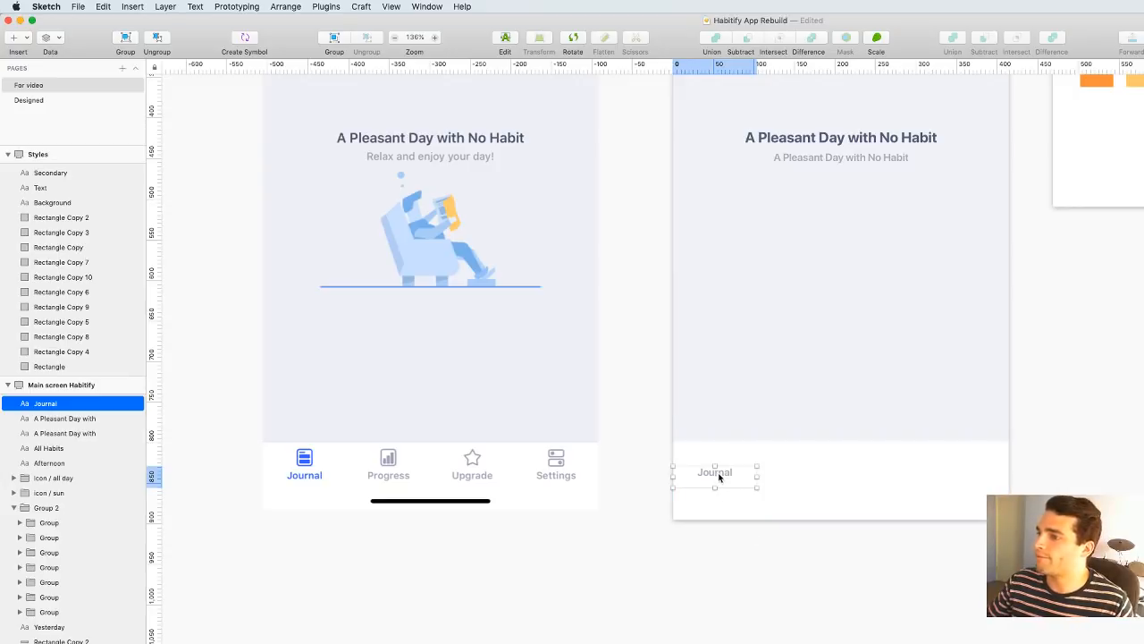
{"action": "left_click_drag", "start_coordinate": [719, 478], "coordinate": [947, 480]}
{"action": "left_click", "coordinate": [977, 593]}
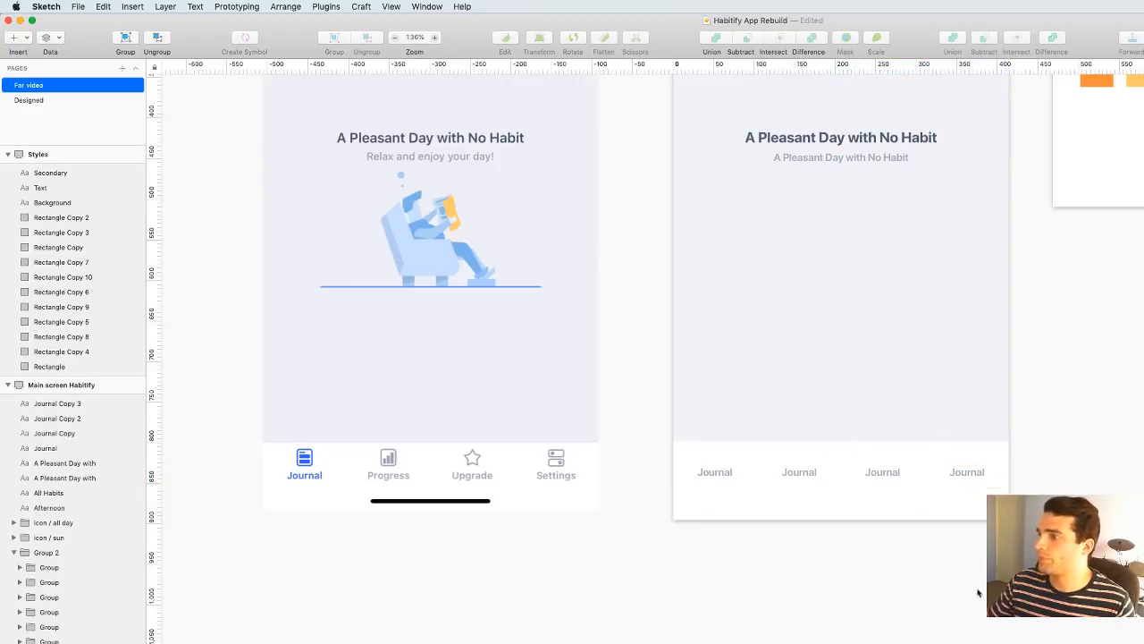
Change the second navigation label to "Progress"
{"action": "left_click", "coordinate": [693, 481]}
{"action": "key", "text": "Return"}
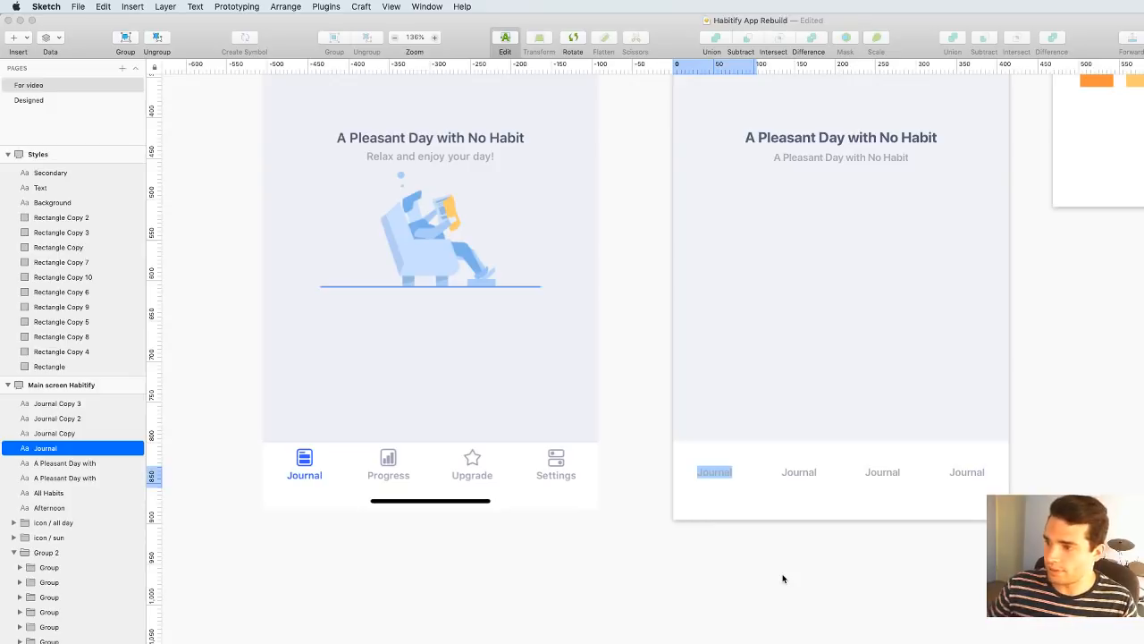
{"action": "left_click", "coordinate": [799, 472]}
{"action": "key", "text": "Return"}
{"action": "type", "text": "Progress"}
{"action": "key", "text": "Escape"}
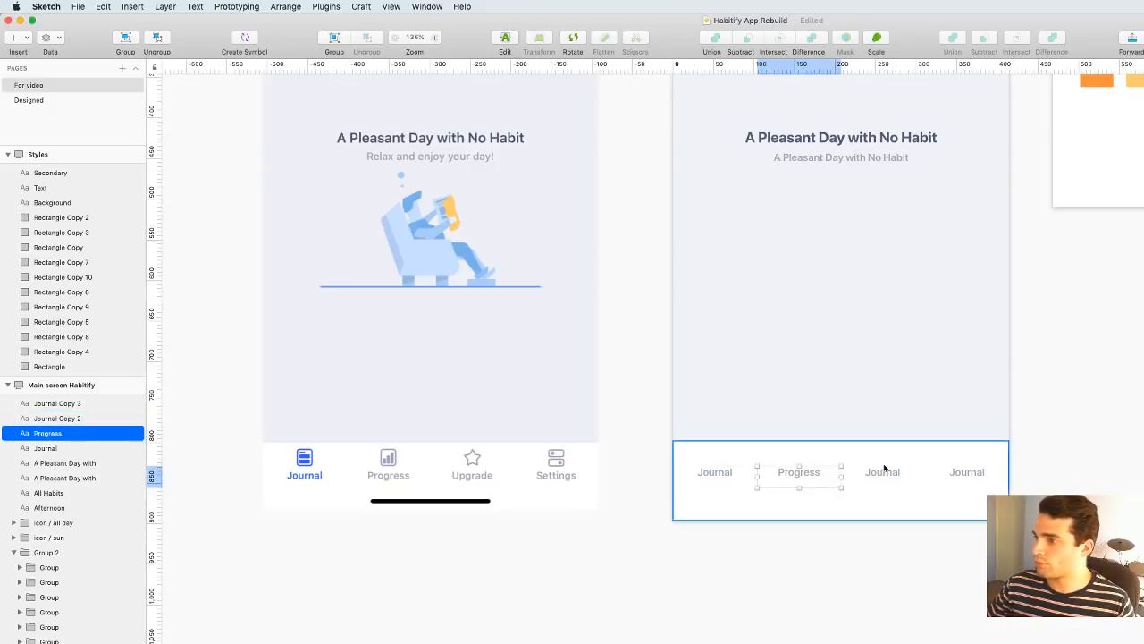
Change the third navigation label to "Upgrade"
{"action": "left_click", "coordinate": [884, 467]}
{"action": "key", "text": "Return"}
{"action": "type", "text": "U"}
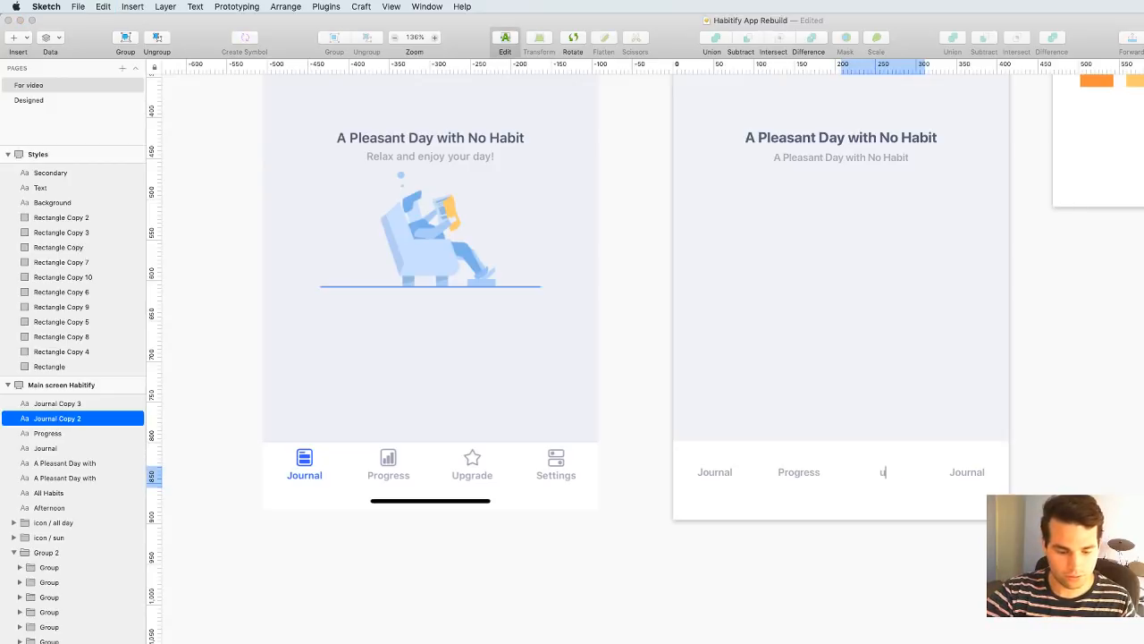
{"action": "type", "text": "pgrade"}
{"action": "key", "text": "super+a"}
{"action": "type", "text": "U"}
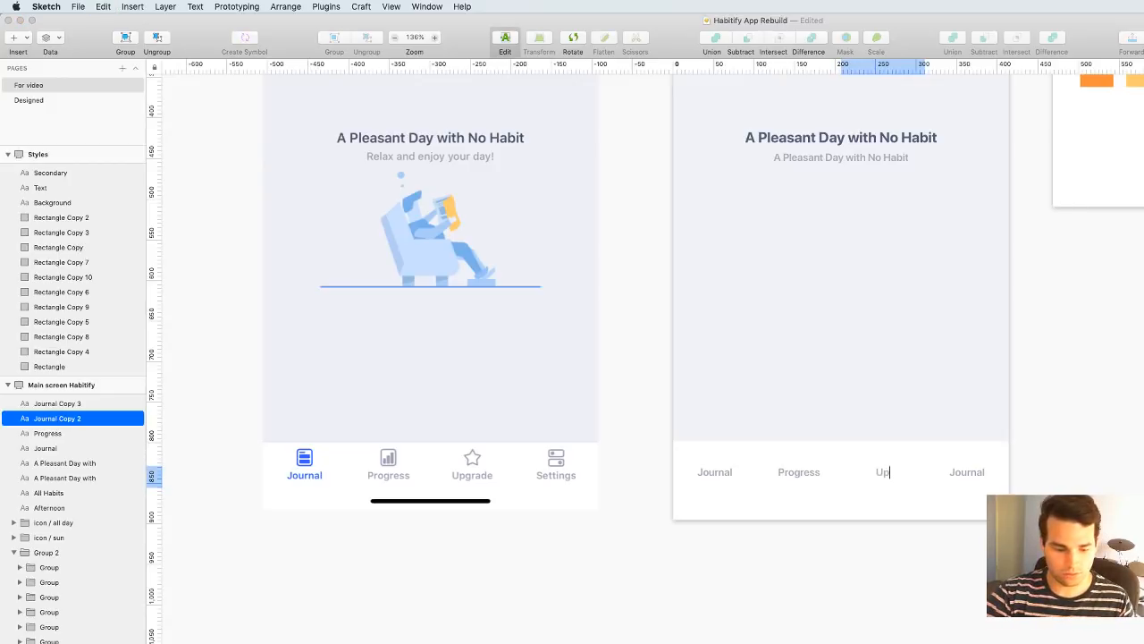
{"action": "type", "text": "pgaer"}
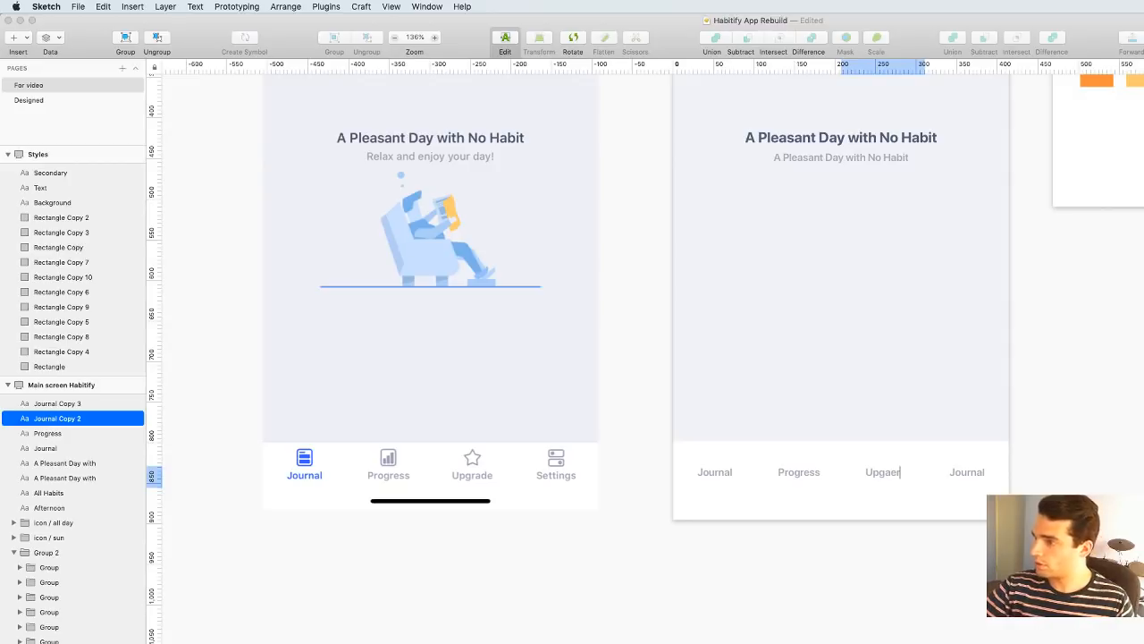
{"action": "key", "text": "BackSpace"}
{"action": "key", "text": "BackSpace"}
{"action": "key", "text": "BackSpace"}
{"action": "type", "text": "rade"}
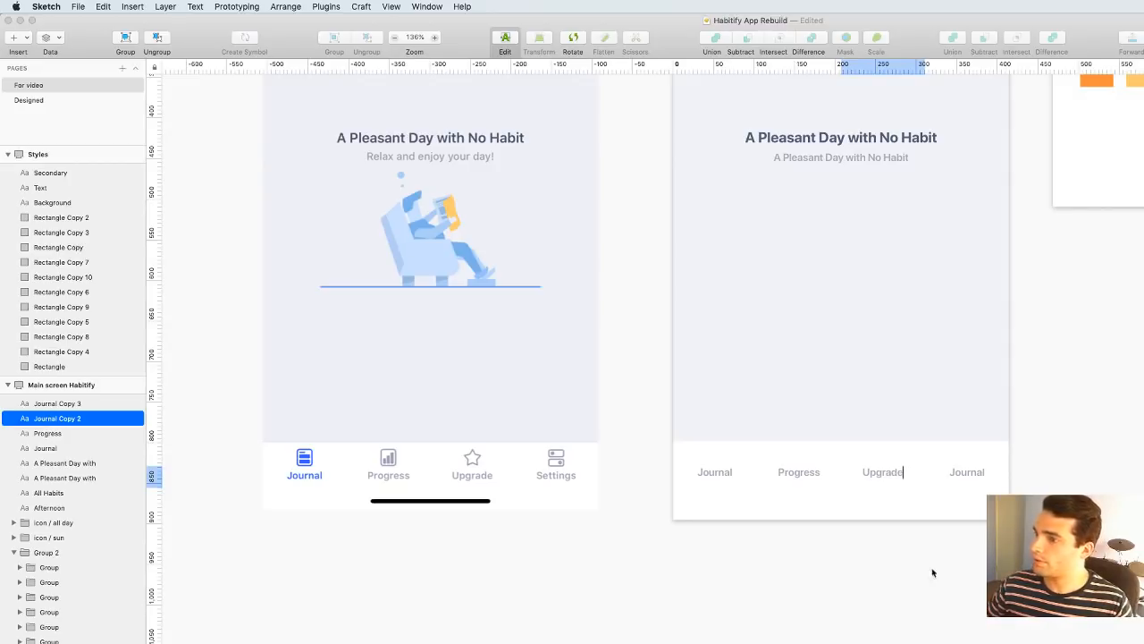
{"action": "key", "text": "Escape"}
Change the fourth navigation label to "Settings"
{"action": "double_click", "coordinate": [969, 473]}
{"action": "type", "text": "Settings"}
{"action": "key", "text": "BackSpace"}
{"action": "key", "text": "BackSpace"}
{"action": "key", "text": "BackSpace"}
{"action": "type", "text": "mgs"}
{"action": "key", "text": "BackSpace"}
{"action": "key", "text": "BackSpace"}
{"action": "key", "text": "BackSpace"}
{"action": "type", "text": "ngs"}
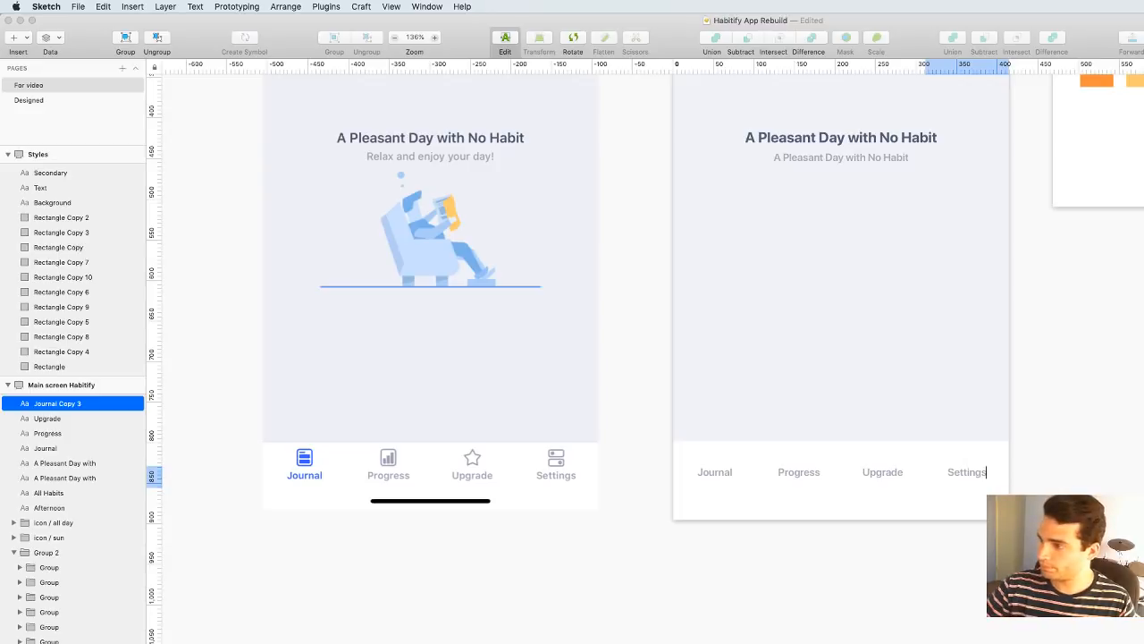
{"action": "key", "text": "Escape"}
{"action": "key", "text": "Escape"}
Increase the font size of all four navigation labels slightly to match the reference screenshot
{"action": "scroll", "coordinate": [682, 570], "scroll_direction": "up", "scroll_amount": 5}
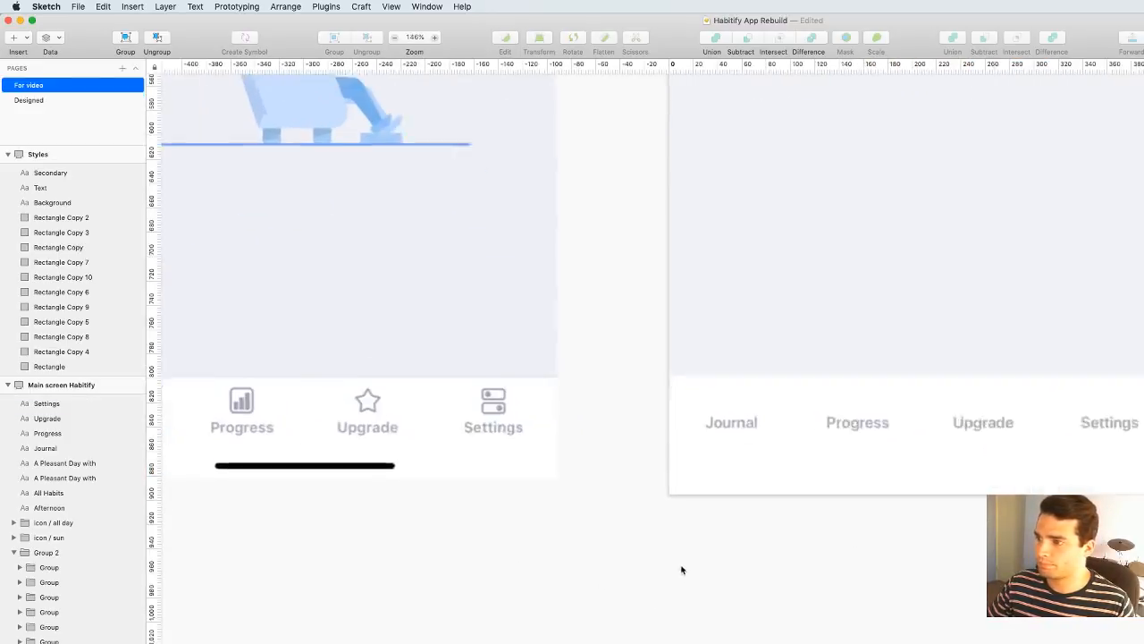
{"action": "scroll", "coordinate": [792, 517], "scroll_direction": "down", "scroll_amount": 4}
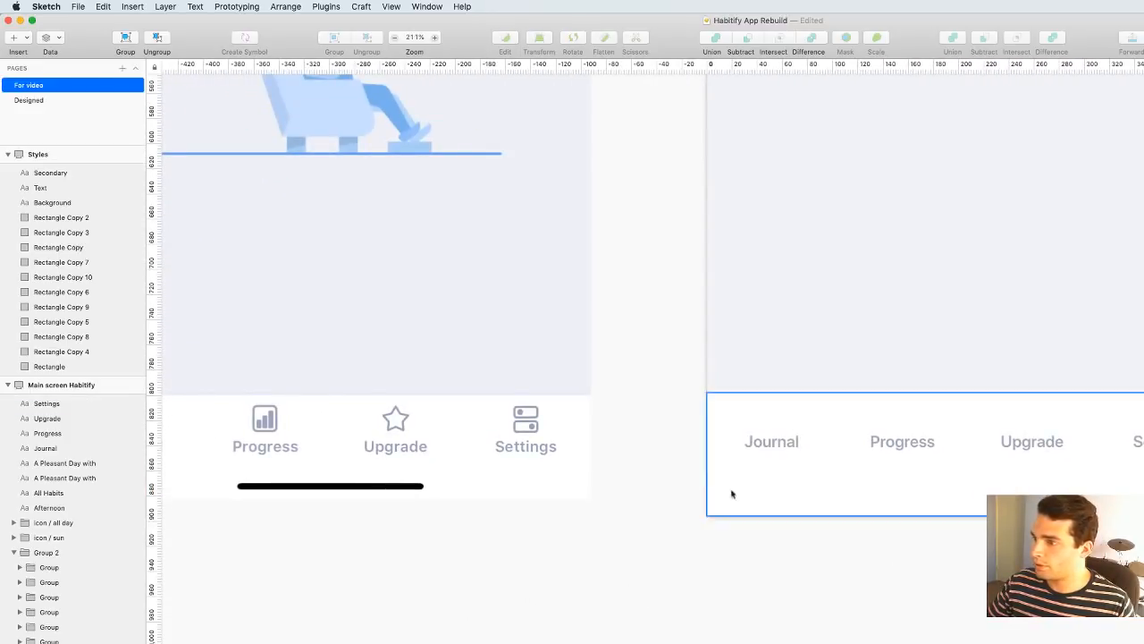
{"action": "left_click", "coordinate": [669, 438]}
{"action": "left_click_drag", "start_coordinate": [665, 432], "coordinate": [1143, 469]}
{"action": "left_click", "coordinate": [1143, 487], "text": "shift"}
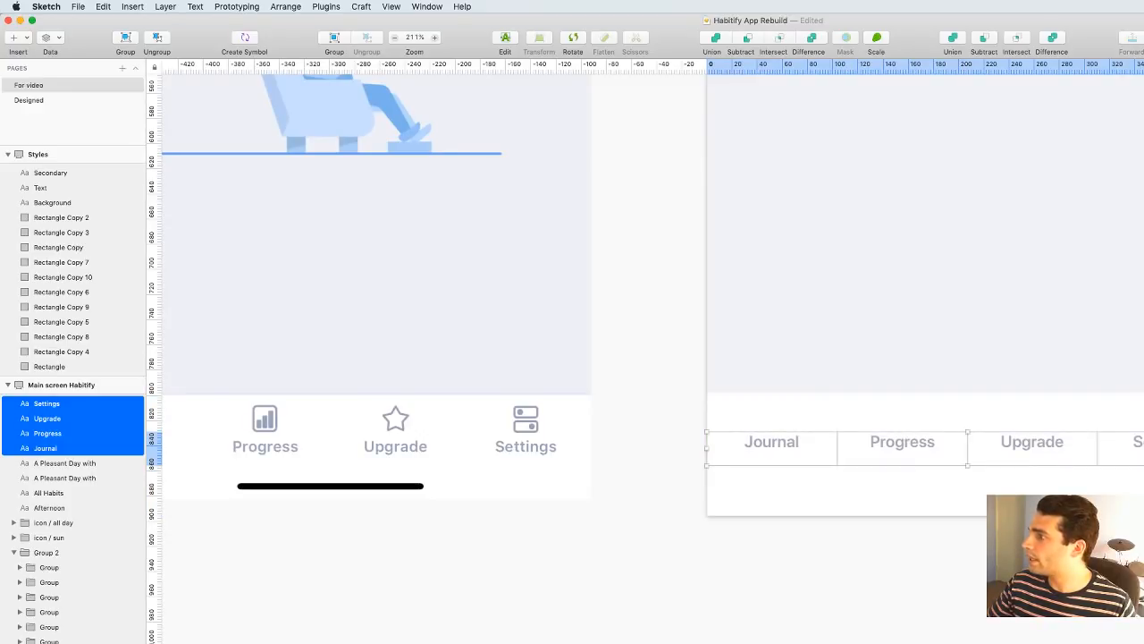
{"action": "key", "text": "Up"}
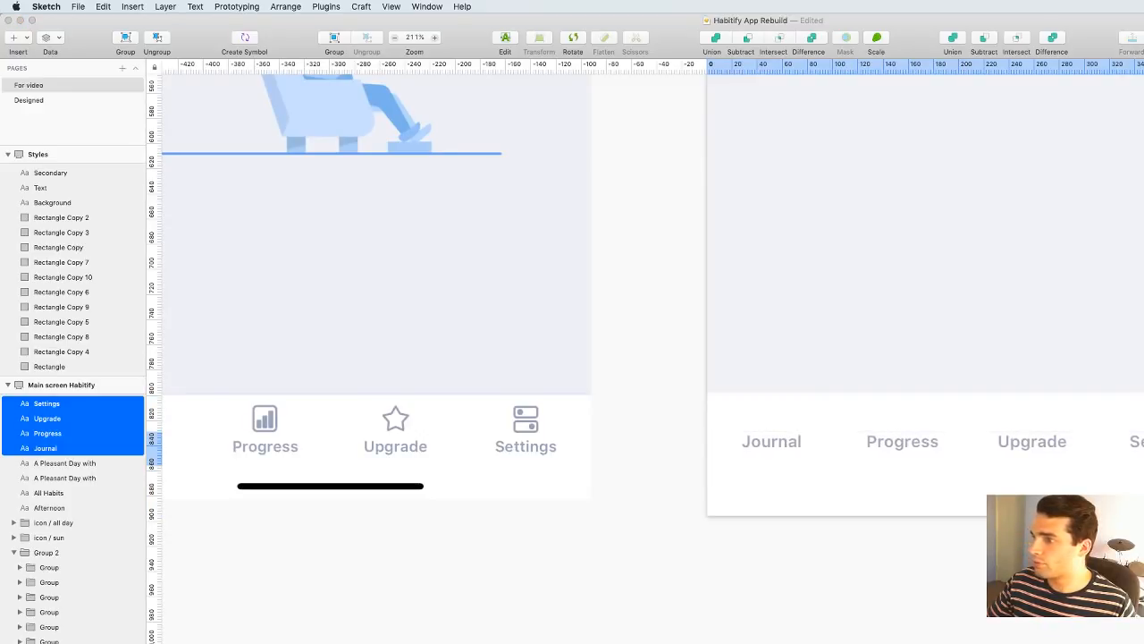
{"action": "key", "text": "Down"}
{"action": "key", "text": "Up"}
{"action": "key", "text": "Down"}
{"action": "key", "text": "Up"}
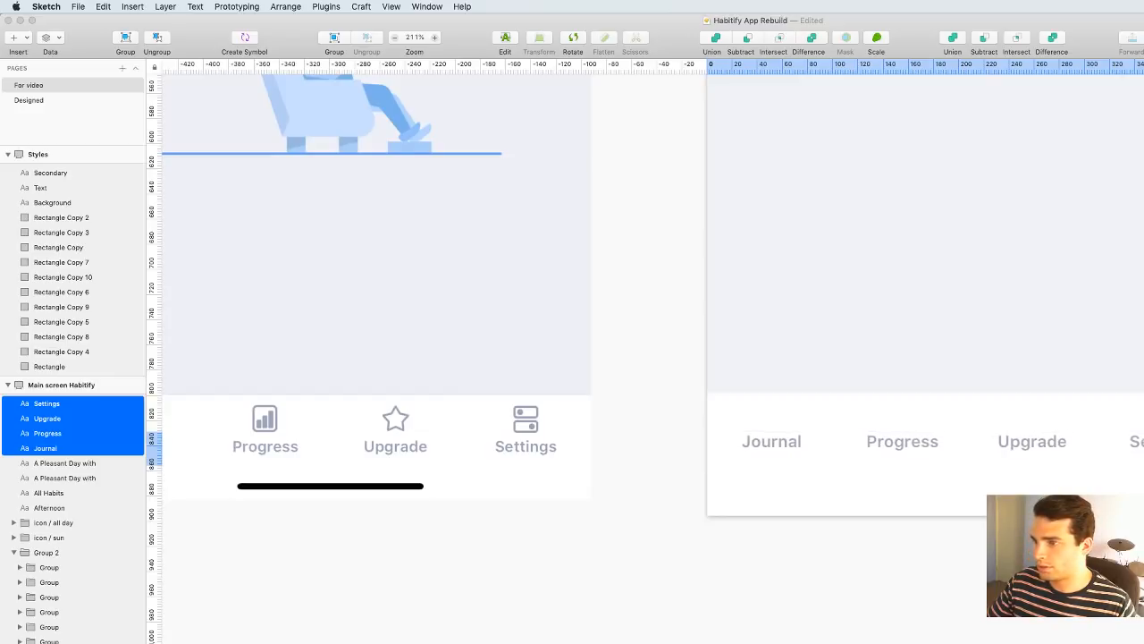
{"action": "key", "text": "Escape"}
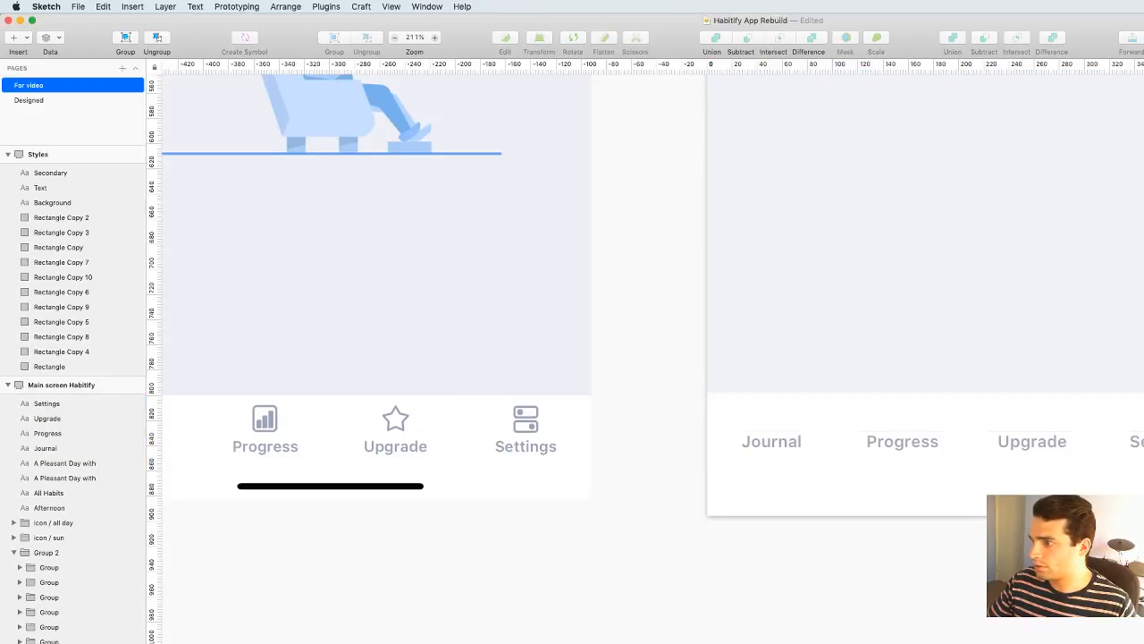
Draw a small rectangle above the Journal label as the base of its navigation icon
{"action": "left_click_drag", "start_coordinate": [688, 615], "coordinate": [803, 579]}
{"action": "left_click", "coordinate": [18, 38]}
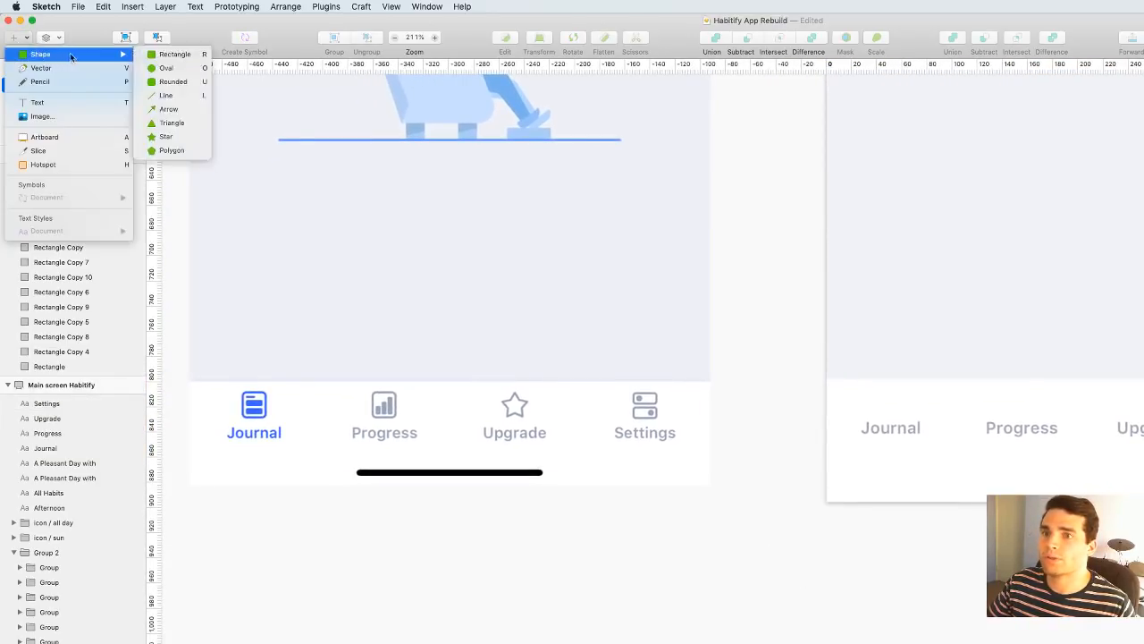
{"action": "left_click", "coordinate": [171, 54]}
{"action": "left_click_drag", "start_coordinate": [873, 384], "coordinate": [890, 400]}
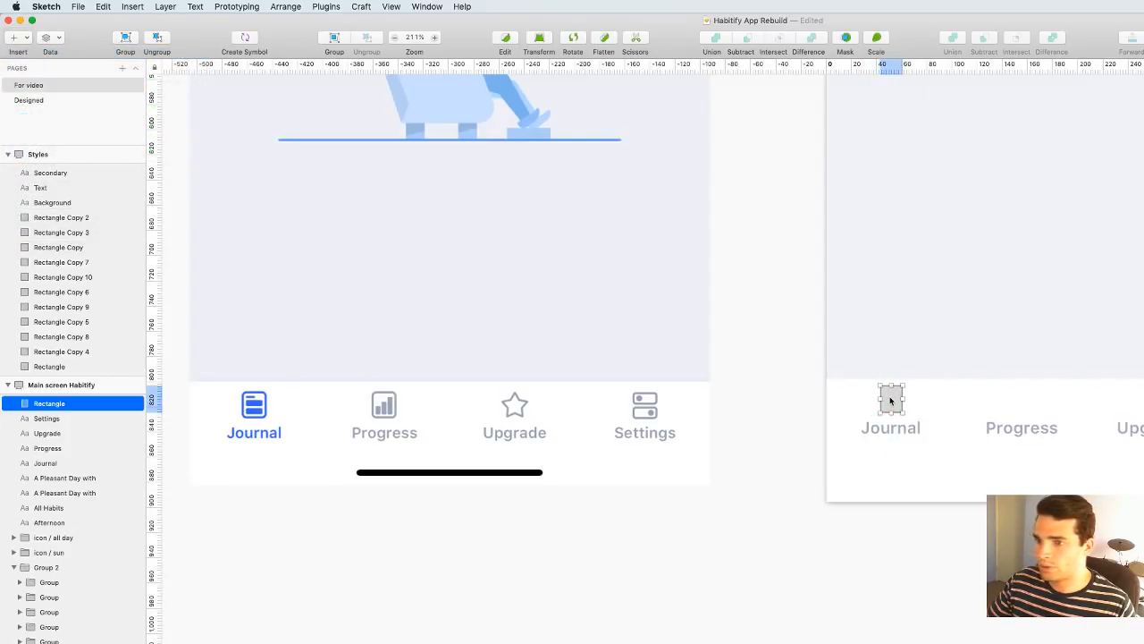
Lower the upper edge of the icon rectangle above the Journal label so it is about 18 px high
{"action": "left_click", "coordinate": [889, 384]}
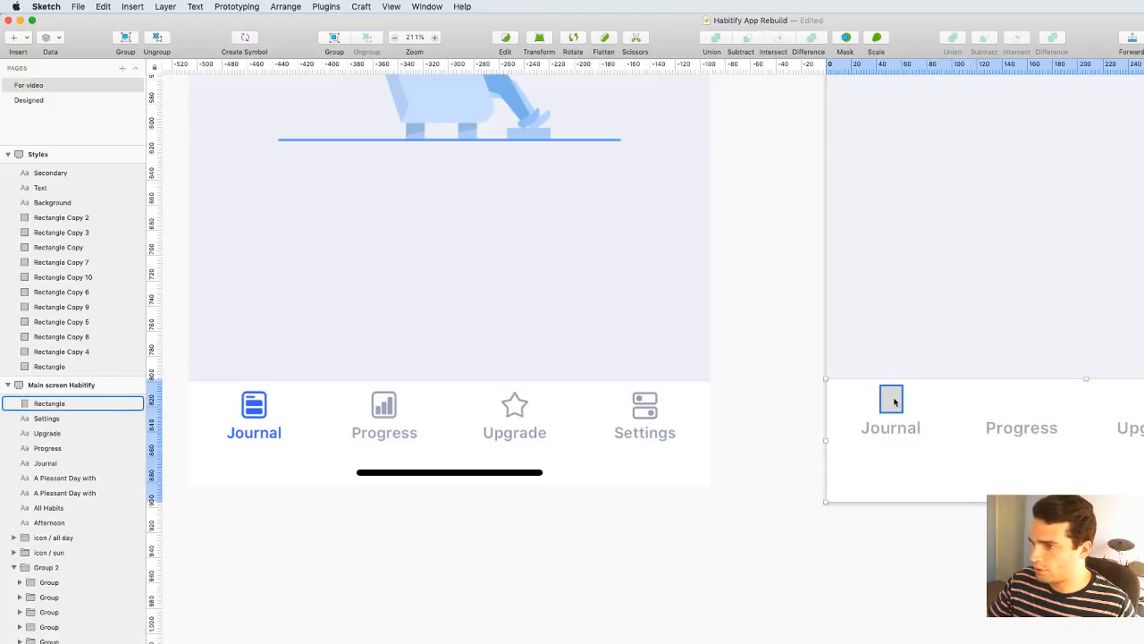
{"action": "left_click", "coordinate": [891, 398]}
{"action": "left_click_drag", "start_coordinate": [890, 383], "coordinate": [891, 390]}
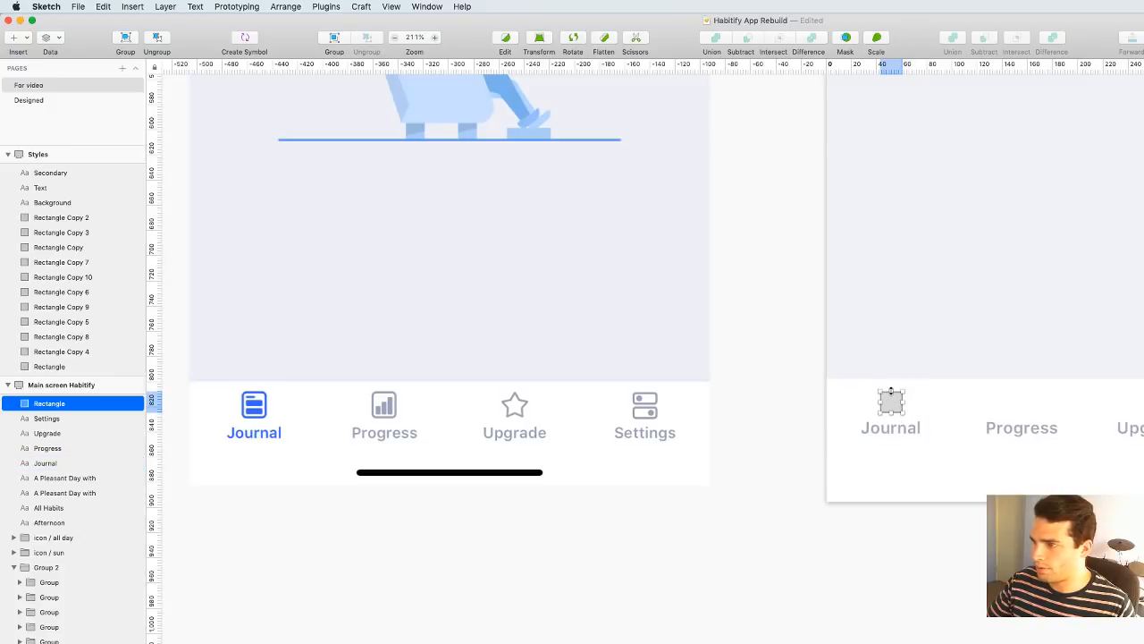
{"action": "left_click", "coordinate": [905, 567]}
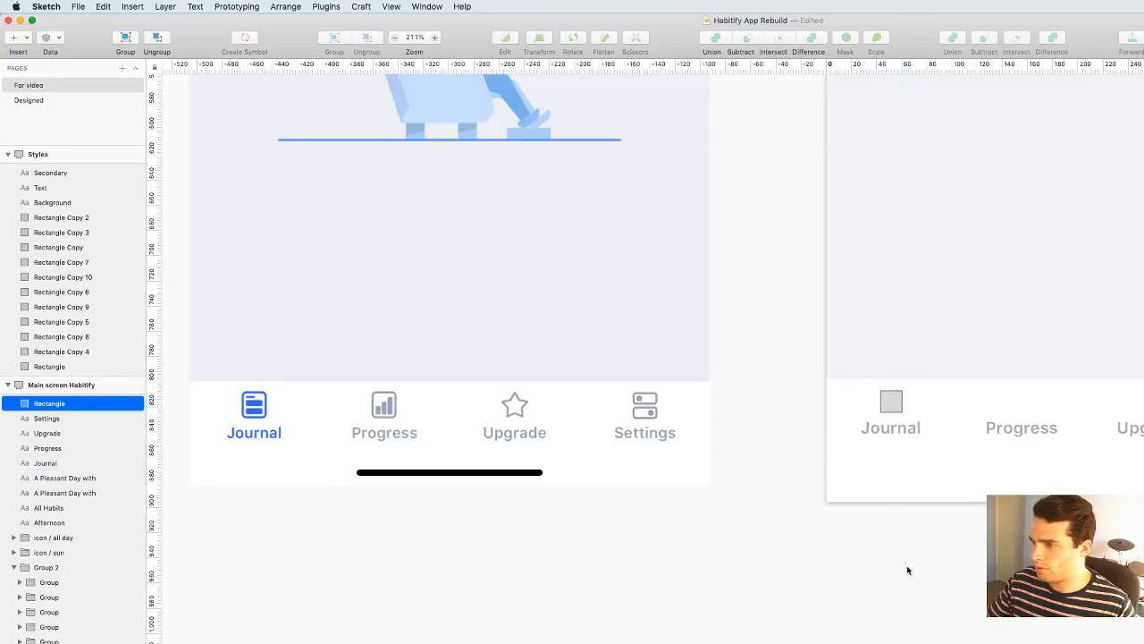
Measure the icon rectangle's distances to the navigation bar's edges and compare its placement with the reference Journal icon
{"action": "scroll", "coordinate": [904, 567], "scroll_direction": "right", "scroll_amount": 5}
{"action": "left_click", "coordinate": [785, 396]}
{"action": "key", "text": "alt"}
{"action": "key", "text": "alt"}
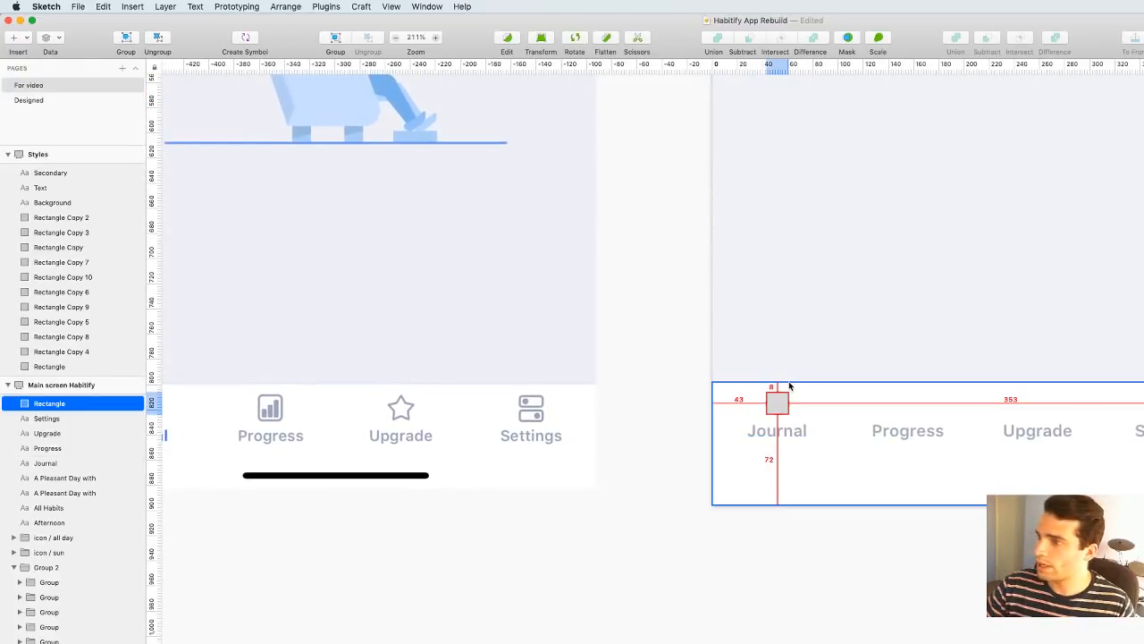
{"action": "left_click", "coordinate": [888, 608]}
{"action": "scroll", "coordinate": [790, 387], "scroll_direction": "up", "scroll_amount": 1}
{"action": "left_click", "coordinate": [777, 405]}
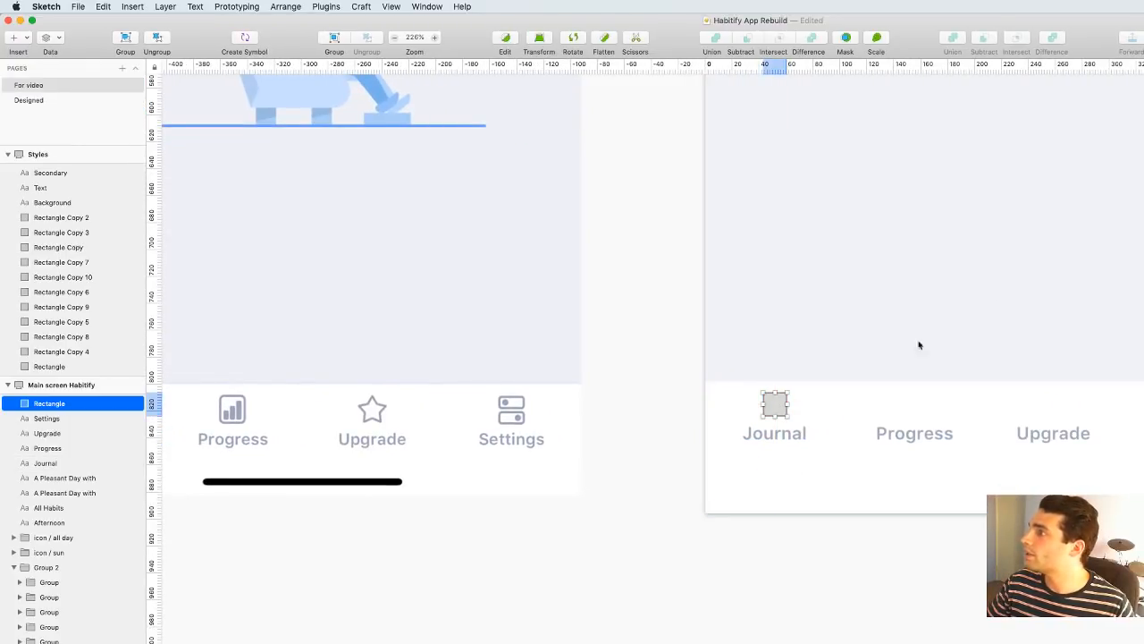
{"action": "left_click", "coordinate": [865, 609]}
{"action": "scroll", "coordinate": [865, 608], "scroll_direction": "left", "scroll_amount": 5}
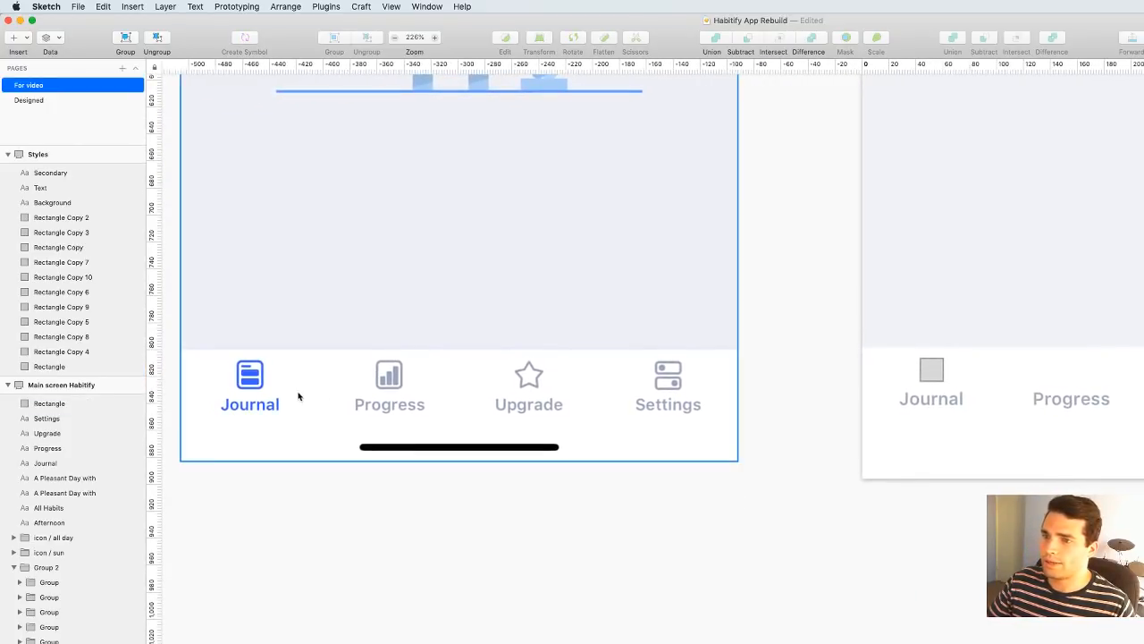
{"action": "left_click", "coordinate": [931, 369]}
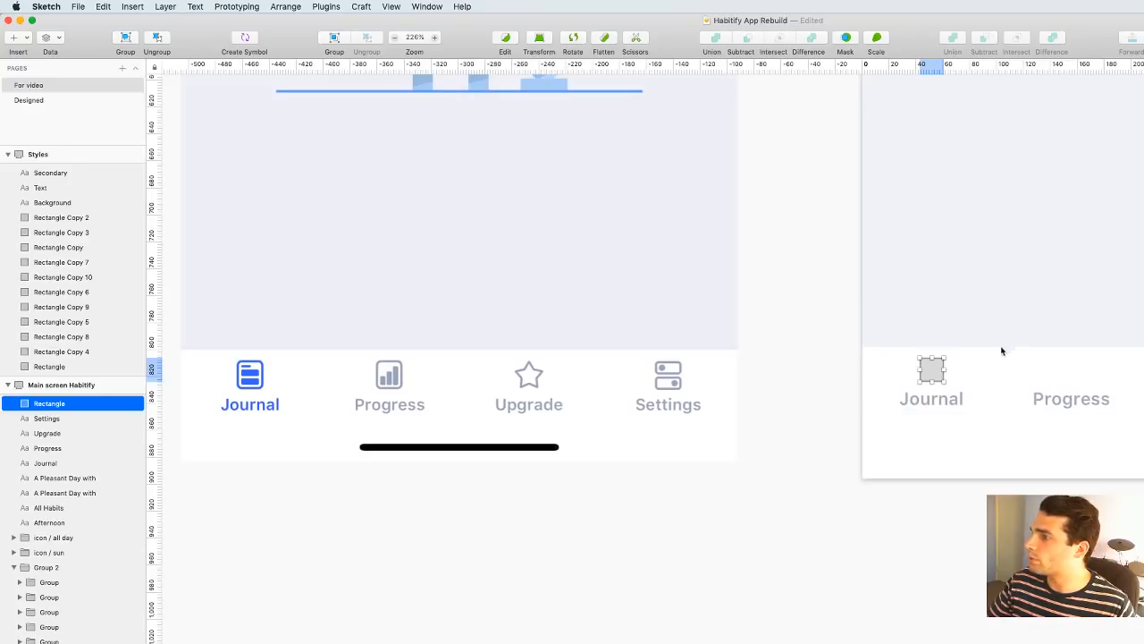
Move all four navigation labels down a few pixels together to leave more room for the icons
{"action": "left_click", "coordinate": [835, 427]}
{"action": "scroll", "coordinate": [826, 392], "scroll_direction": "down", "scroll_amount": 3}
{"action": "left_click_drag", "start_coordinate": [826, 393], "coordinate": [1143, 417]}
{"action": "key", "text": "Down"}
{"action": "key", "text": "Down"}
{"action": "key", "text": "Down"}
{"action": "key", "text": "Down"}
{"action": "key", "text": "Down"}
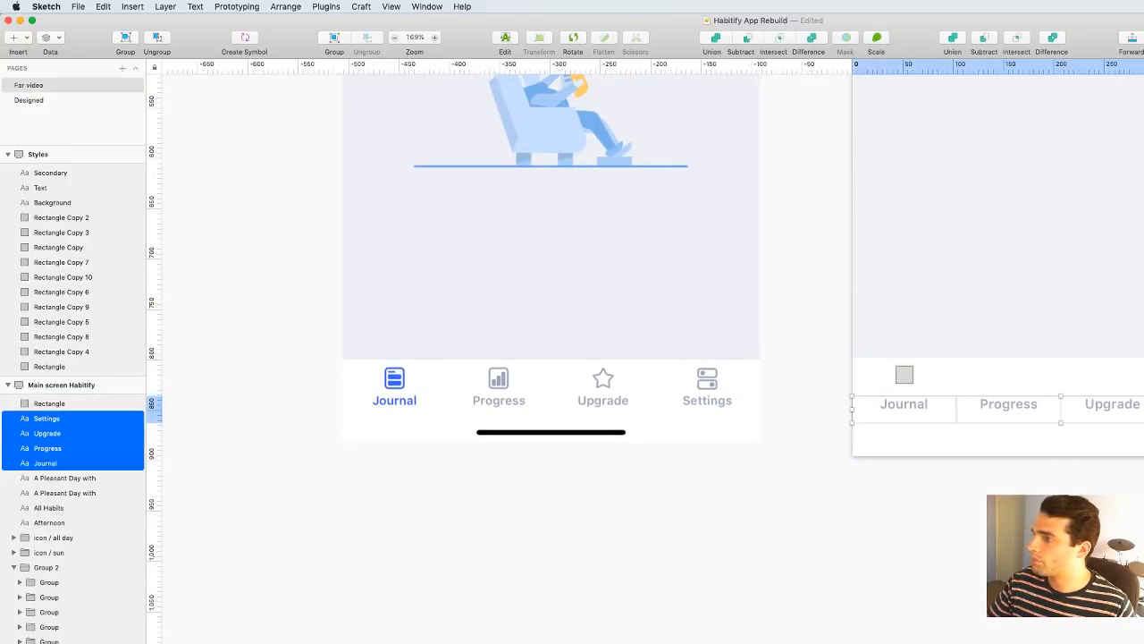
{"action": "key", "text": "Escape"}
Extend the lower edge of the Journal icon rectangle so it is about 23 px high
{"action": "left_click", "coordinate": [905, 375]}
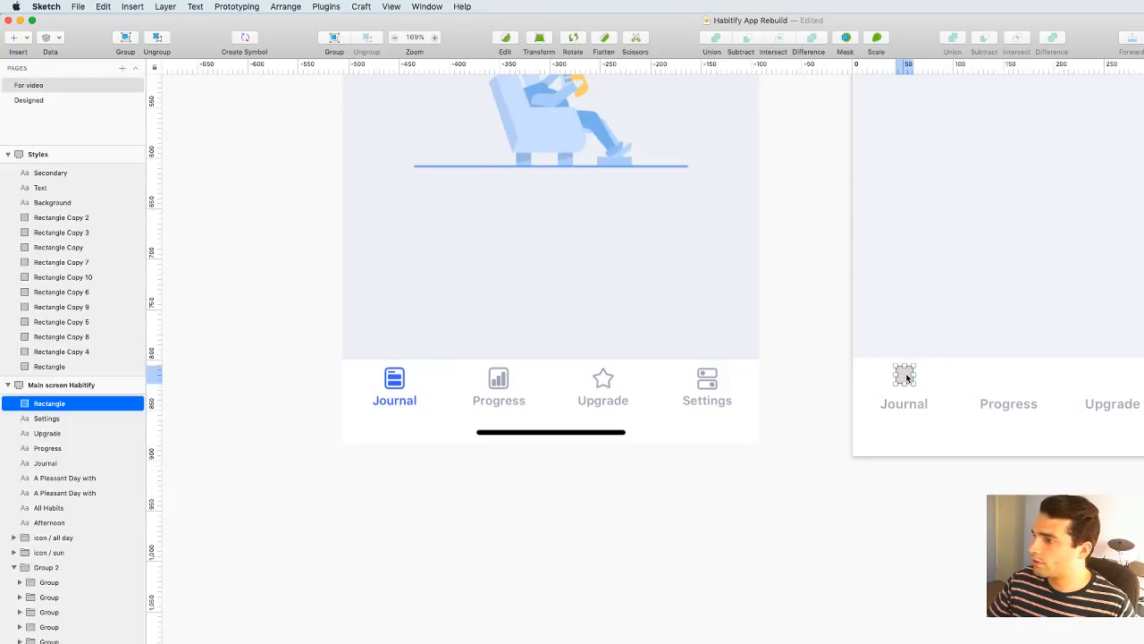
{"action": "scroll", "coordinate": [904, 375], "scroll_direction": "up", "scroll_amount": 5}
{"action": "left_click_drag", "start_coordinate": [902, 384], "coordinate": [903, 389]}
{"action": "scroll", "coordinate": [965, 555], "scroll_direction": "right", "scroll_amount": 2}
{"action": "scroll", "coordinate": [965, 554], "scroll_direction": "up", "scroll_amount": 1}
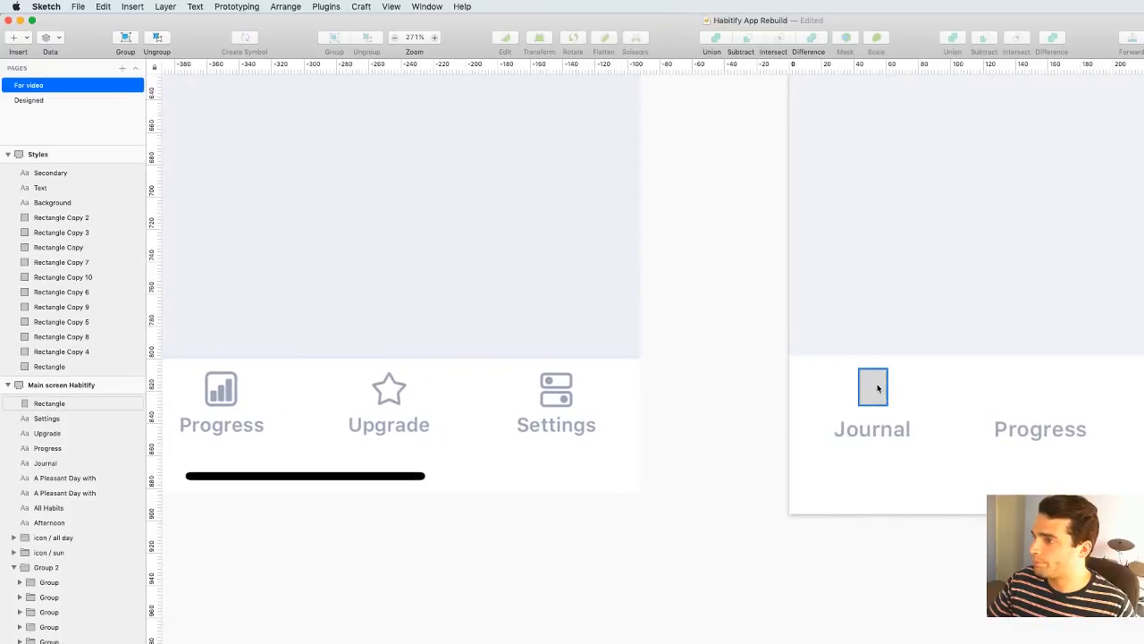
Give the Journal icon rectangle a corner radius of 4 and a border 2 px thick
{"action": "type", "text": "8"}
{"action": "key", "text": "Return"}
{"action": "type", "text": "4"}
{"action": "left_click", "coordinate": [787, 554]}
{"action": "left_click_drag", "start_coordinate": [835, 581], "coordinate": [1087, 562]}
{"action": "scroll", "coordinate": [1067, 416], "scroll_direction": "down", "scroll_amount": 2}
{"action": "left_click", "coordinate": [1098, 412]}
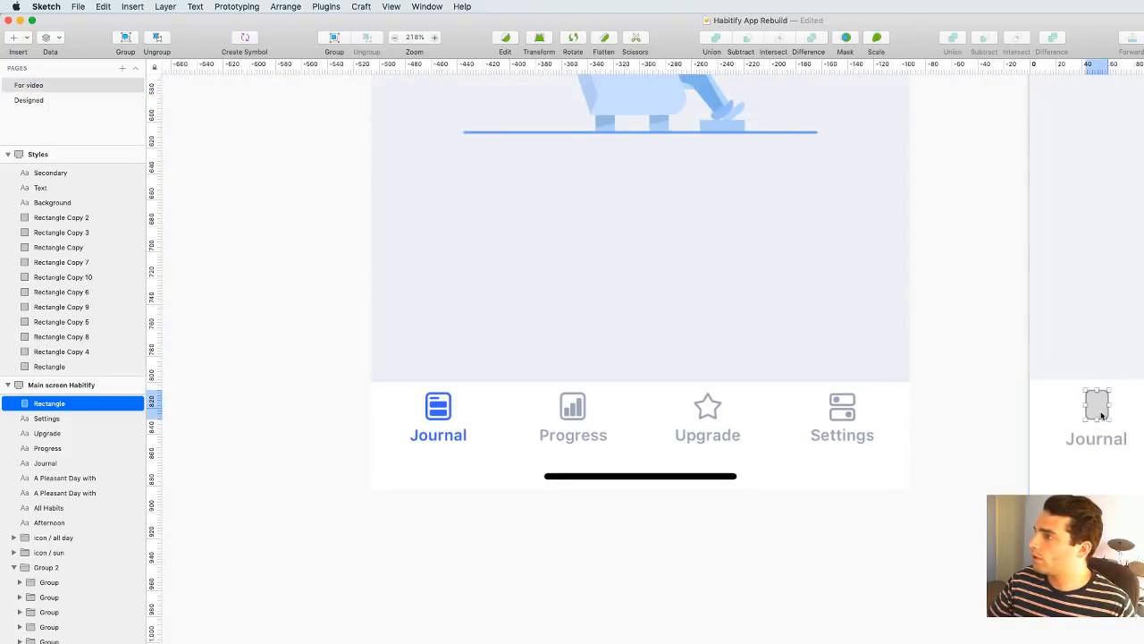
{"action": "type", "text": "2"}
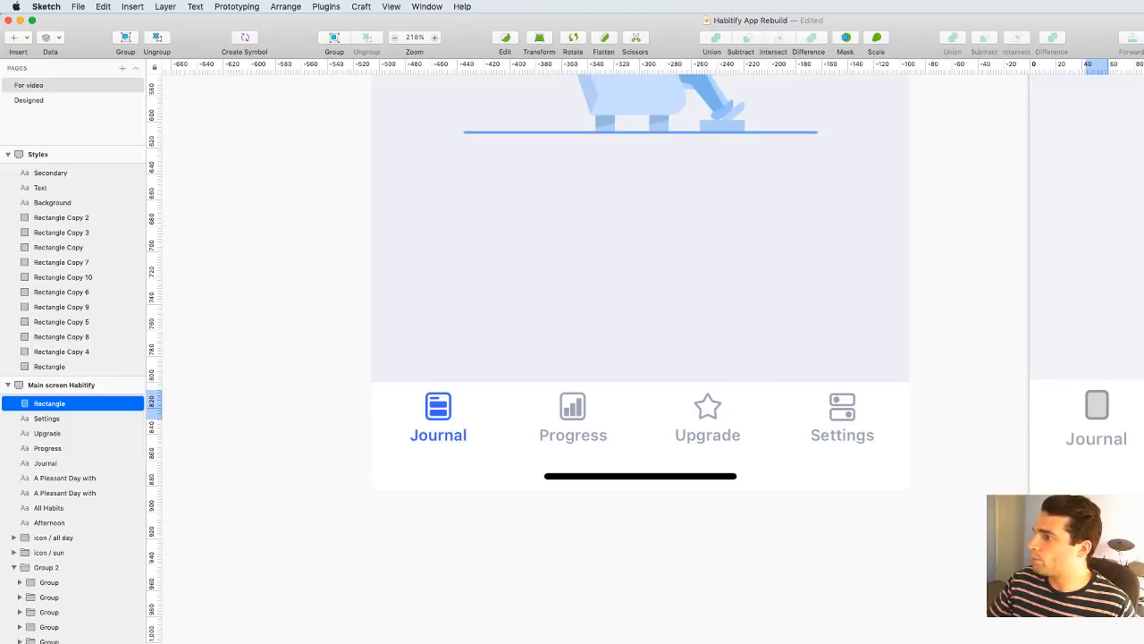
Examine the border styling of the highlighted Mon. 31 day tile at the head of the rebuilt screen
{"action": "left_click", "coordinate": [970, 278]}
{"action": "scroll", "coordinate": [978, 273], "scroll_direction": "down", "scroll_amount": 4}
{"action": "left_click_drag", "start_coordinate": [981, 151], "coordinate": [909, 521]}
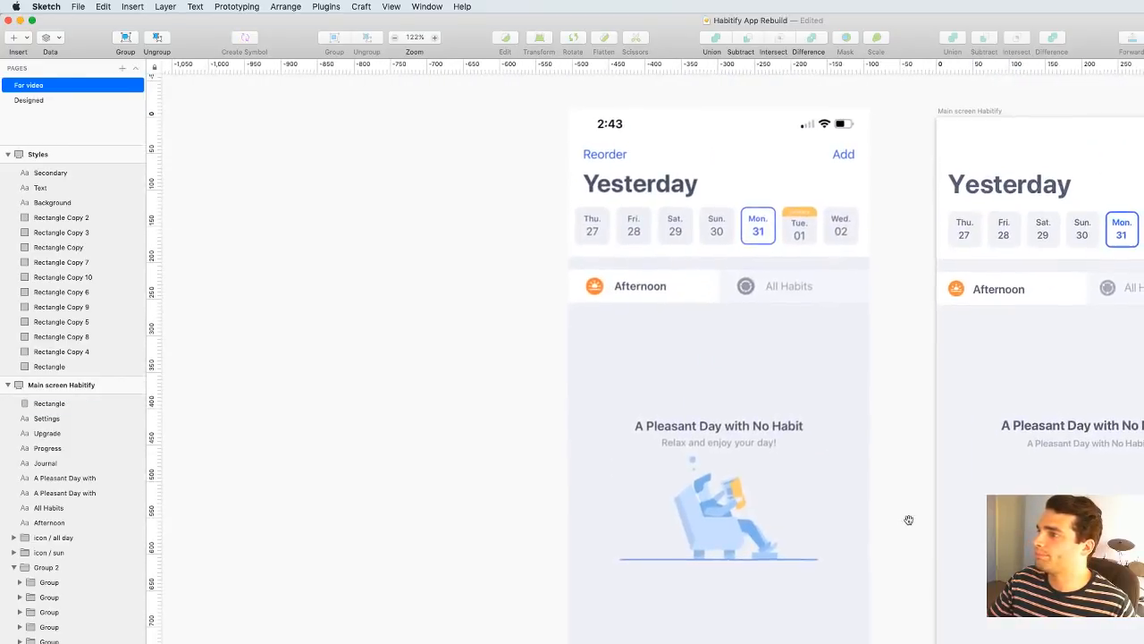
{"action": "left_click", "coordinate": [1133, 229]}
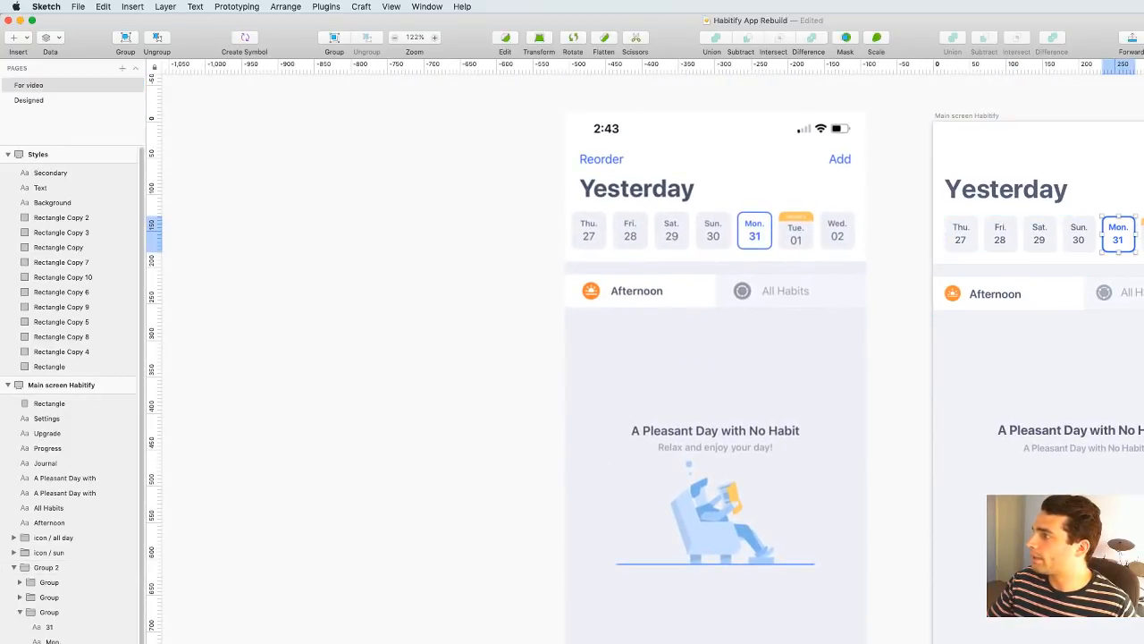
{"action": "left_click", "coordinate": [905, 483]}
{"action": "left_click_drag", "start_coordinate": [910, 639], "coordinate": [742, 295]}
{"action": "scroll", "coordinate": [785, 392], "scroll_direction": "up", "scroll_amount": 3}
{"action": "scroll", "coordinate": [784, 393], "scroll_direction": "up", "scroll_amount": 3}
Remove the Journal icon rectangle's fill and color its border with the blue sampled from the Background swatches
{"action": "left_click", "coordinate": [800, 340]}
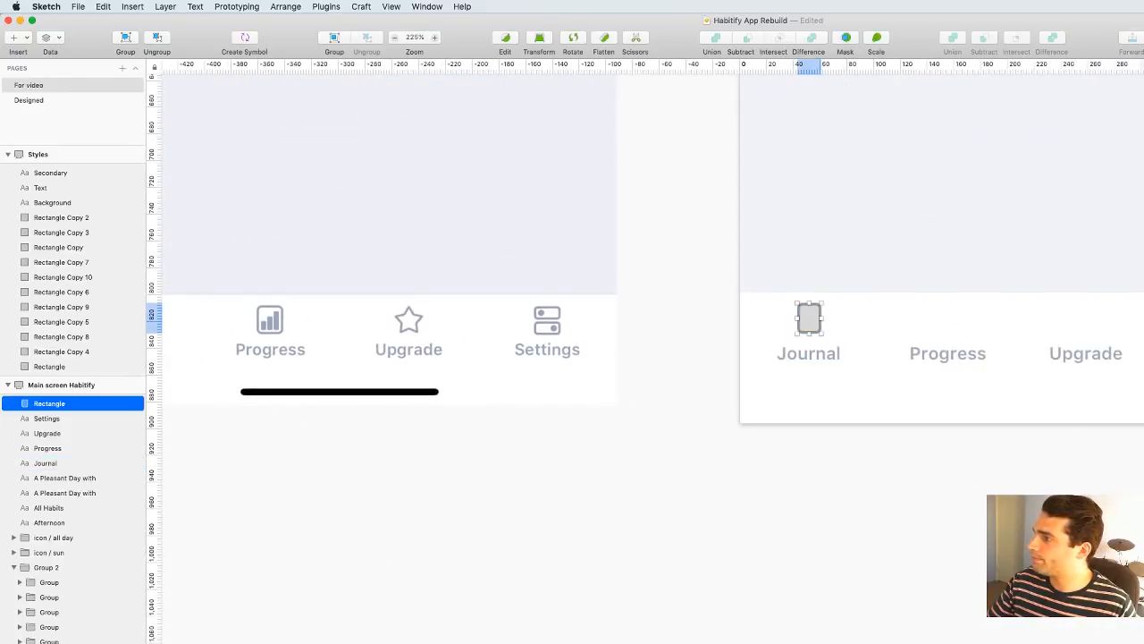
{"action": "key", "text": "f"}
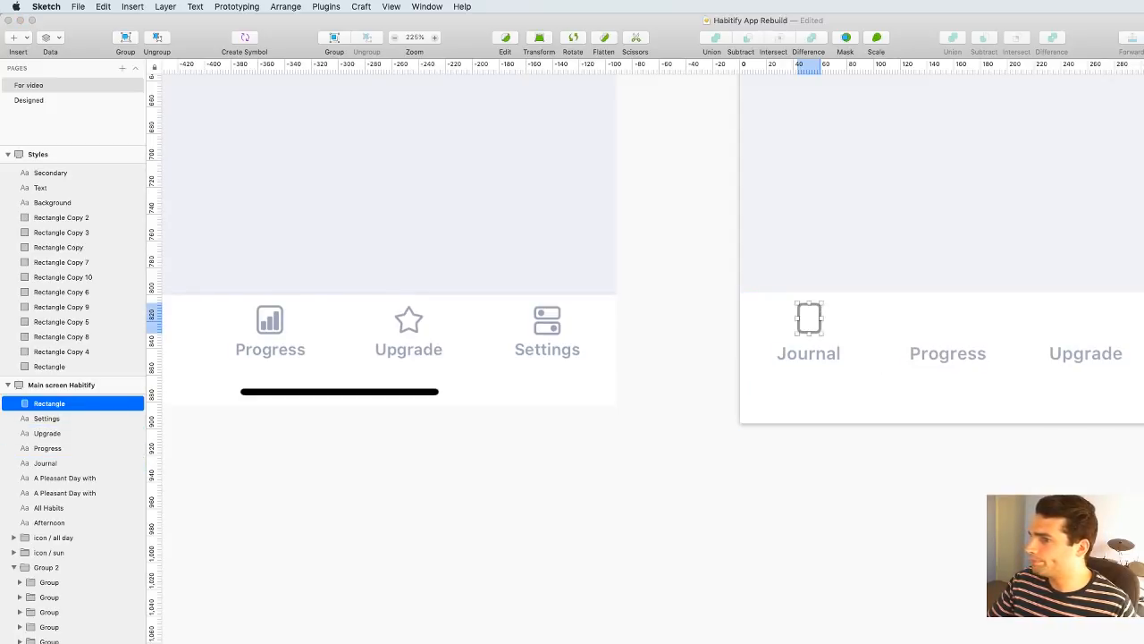
{"action": "scroll", "coordinate": [646, 351], "scroll_direction": "down", "scroll_amount": 3}
{"action": "scroll", "coordinate": [645, 352], "scroll_direction": "up", "scroll_amount": 5}
{"action": "scroll", "coordinate": [645, 351], "scroll_direction": "right", "scroll_amount": 4}
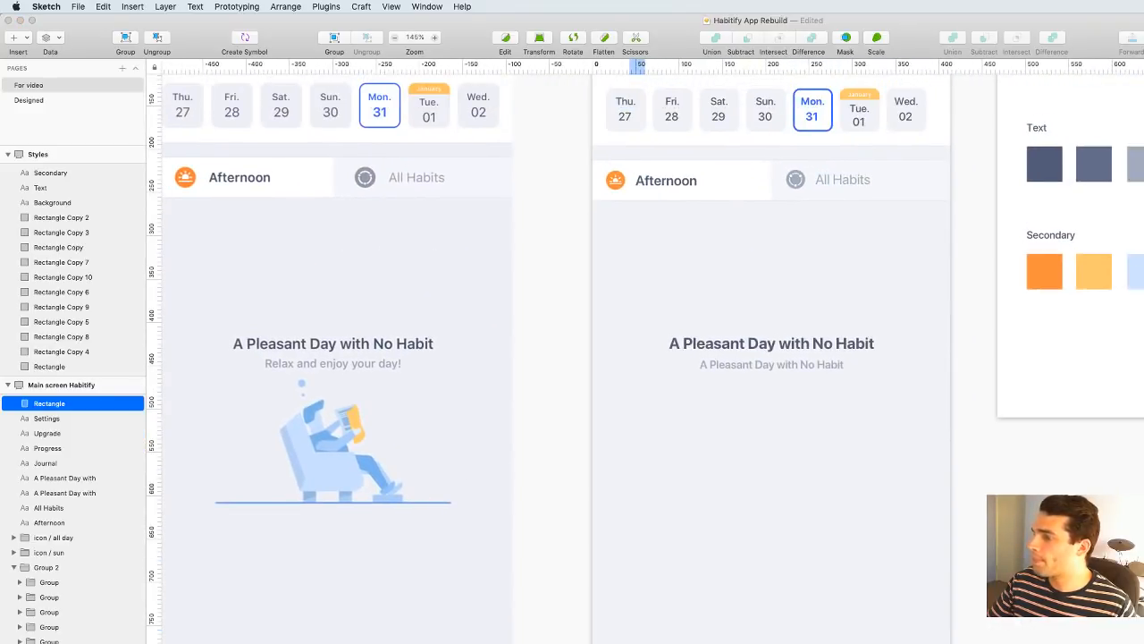
{"action": "key", "text": "ctrl+c"}
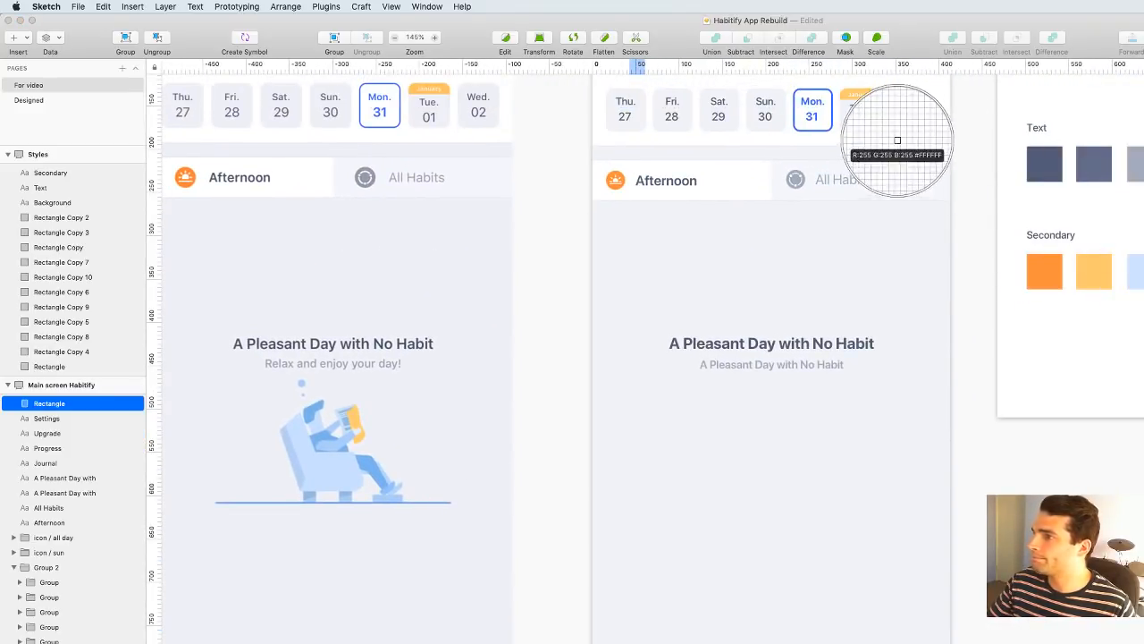
{"action": "left_click", "coordinate": [818, 109]}
{"action": "scroll", "coordinate": [815, 115], "scroll_direction": "up", "scroll_amount": 3}
{"action": "scroll", "coordinate": [815, 115], "scroll_direction": "right", "scroll_amount": 3}
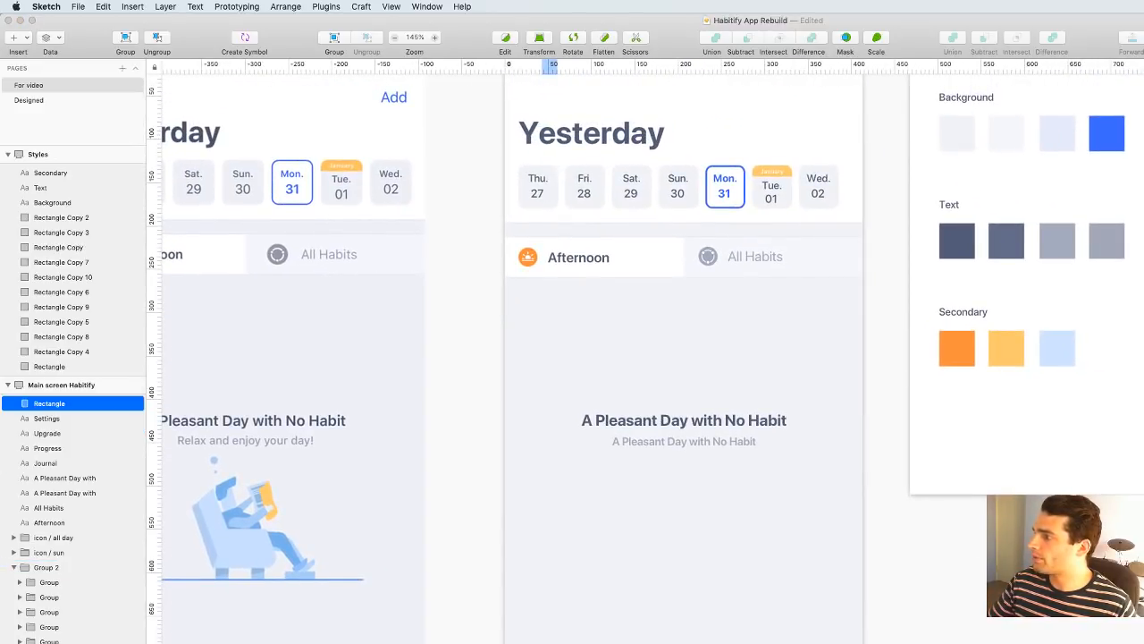
{"action": "left_click", "coordinate": [1108, 135]}
{"action": "left_click", "coordinate": [1107, 484]}
Draw a bar about 12 by 5 px inside the Journal icon frame, stack a duplicate with it, and select both
{"action": "scroll", "coordinate": [1136, 493], "scroll_direction": "down", "scroll_amount": 5}
{"action": "scroll", "coordinate": [1136, 492], "scroll_direction": "left", "scroll_amount": 3}
{"action": "scroll", "coordinate": [805, 450], "scroll_direction": "up", "scroll_amount": 10}
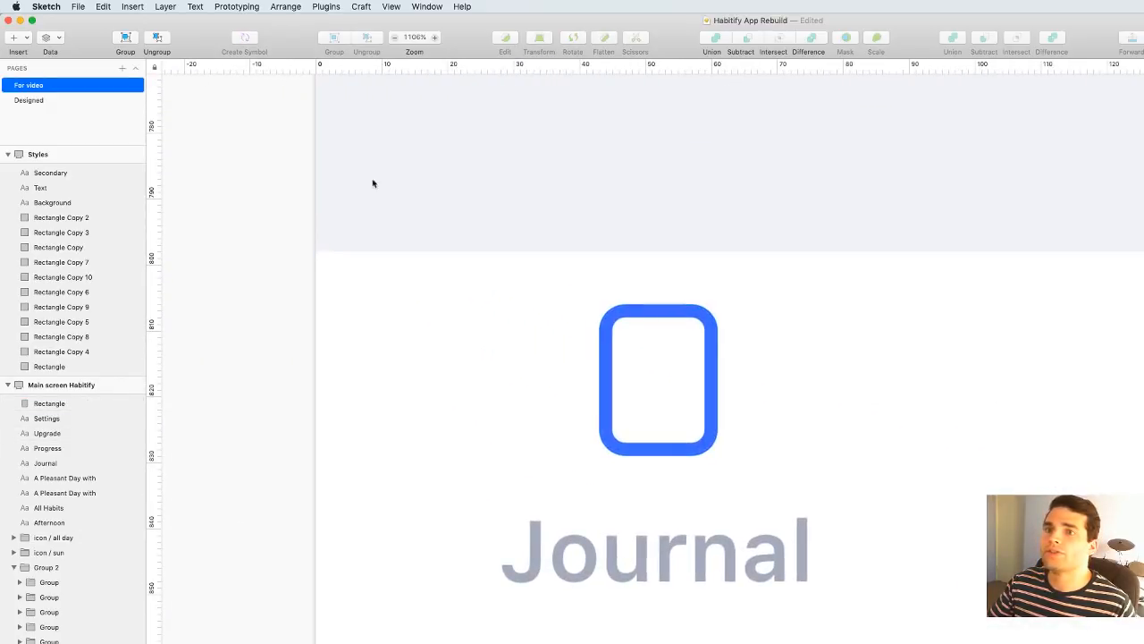
{"action": "left_click", "coordinate": [17, 38]}
{"action": "mouse_move", "coordinate": [40, 51]}
{"action": "left_click", "coordinate": [173, 52]}
{"action": "mouse_move", "coordinate": [620, 364]}
{"action": "left_mouse_down"}
{"action": "mouse_move", "coordinate": [698, 385]}
{"action": "mouse_move", "coordinate": [691, 416]}
{"action": "left_mouse_up"}
{"action": "left_click", "coordinate": [678, 367], "text": "shift"}
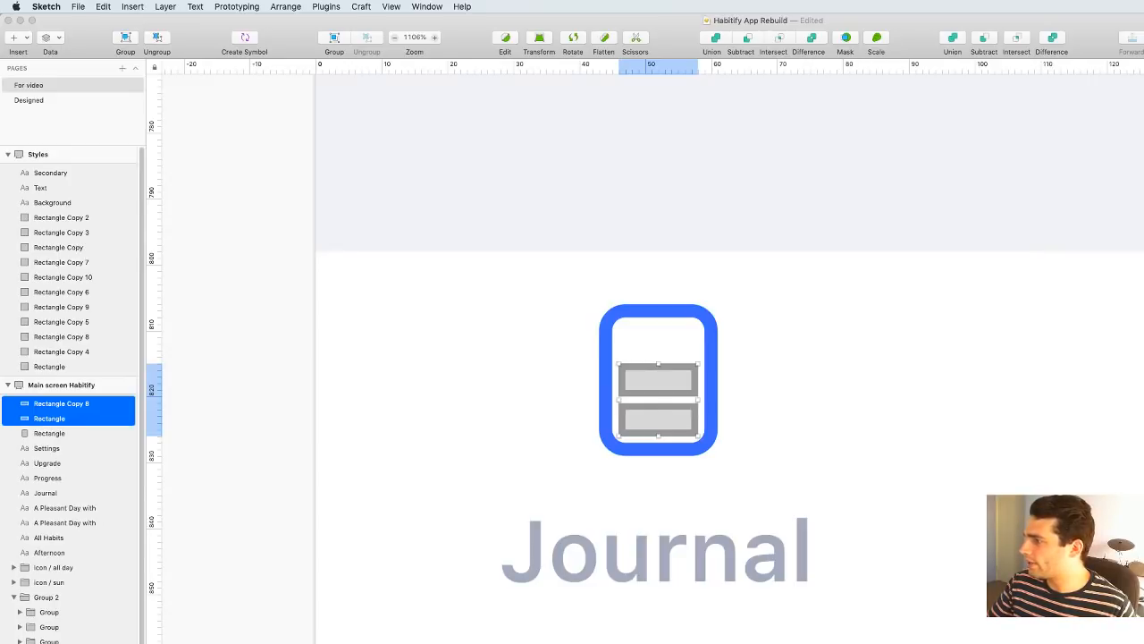
Remove the fill of both inner bars, set their corner radius to 1, and color their borders with the frame's blue
{"action": "key", "text": "b"}
{"action": "key", "text": "b"}
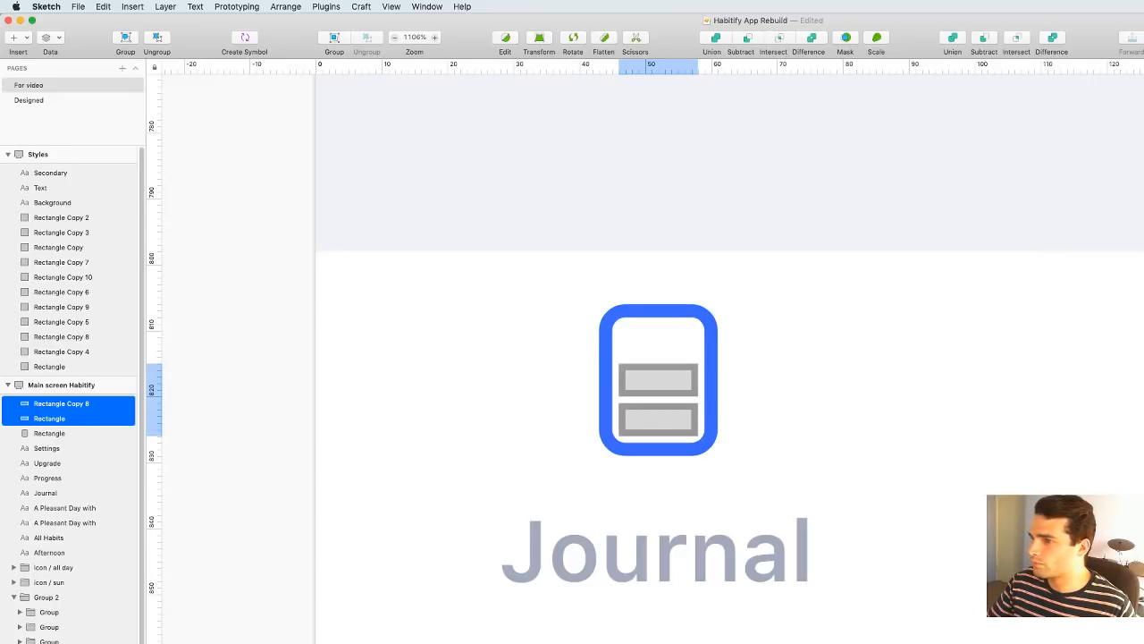
{"action": "key", "text": "f"}
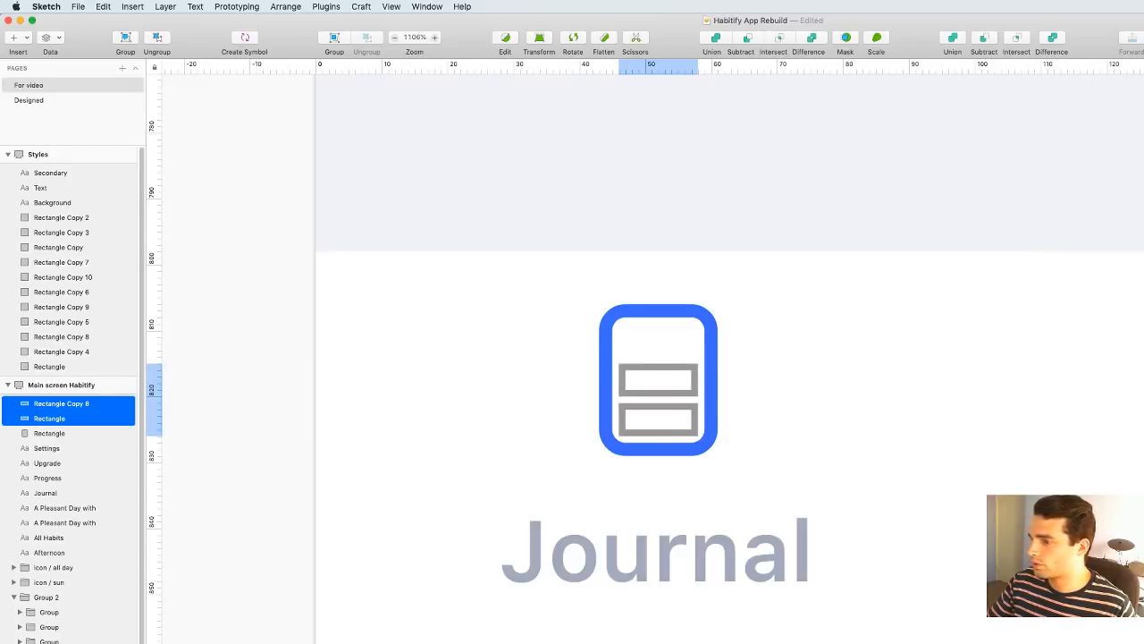
{"action": "type", "text": "1"}
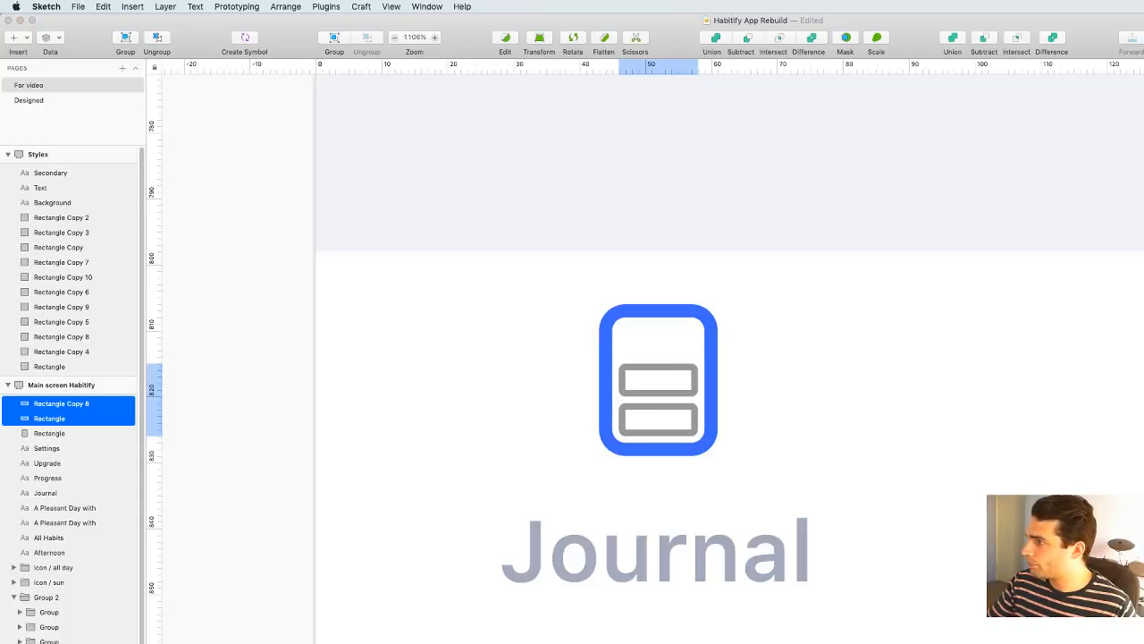
{"action": "key", "text": "ctrl+c"}
{"action": "left_click", "coordinate": [714, 347]}
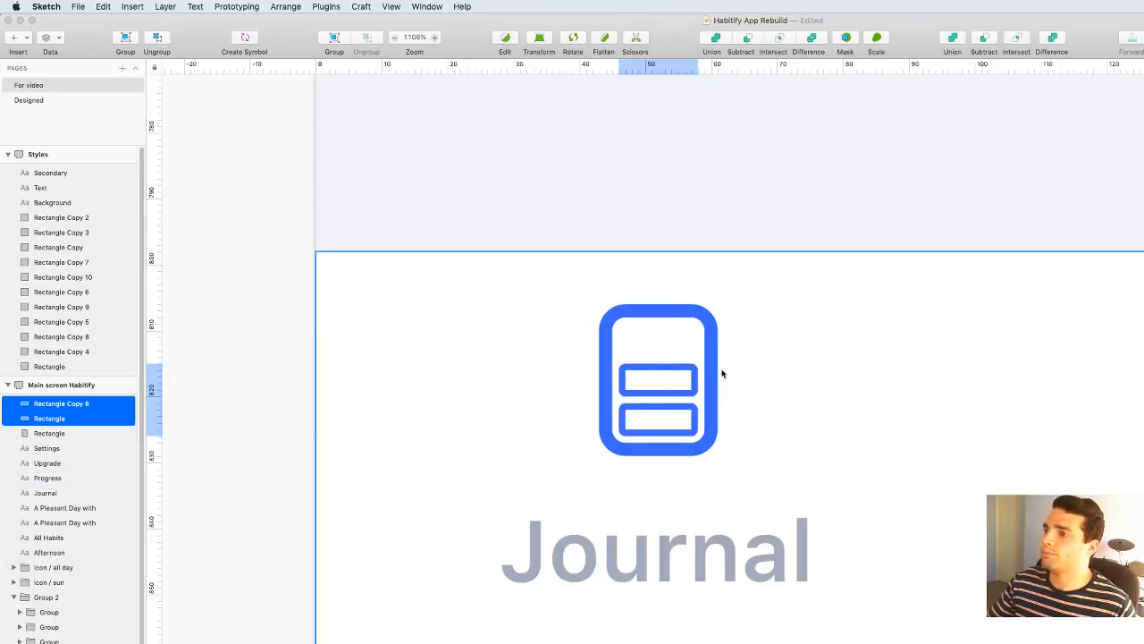
Replace the borders of both inner bars with a solid fill in the frame's blue
{"action": "scroll", "coordinate": [720, 373], "scroll_direction": "down", "scroll_amount": 6}
{"action": "left_click_drag", "start_coordinate": [596, 270], "coordinate": [423, 286]}
{"action": "scroll", "coordinate": [678, 341], "scroll_direction": "up", "scroll_amount": 6}
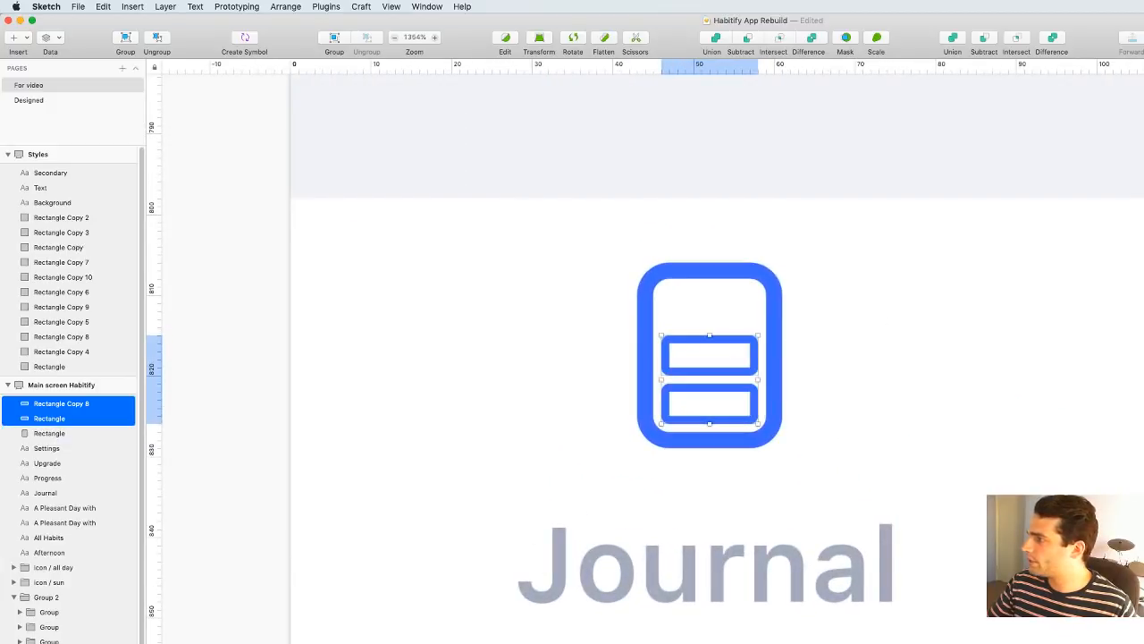
{"action": "key", "text": "f"}
{"action": "key", "text": "b"}
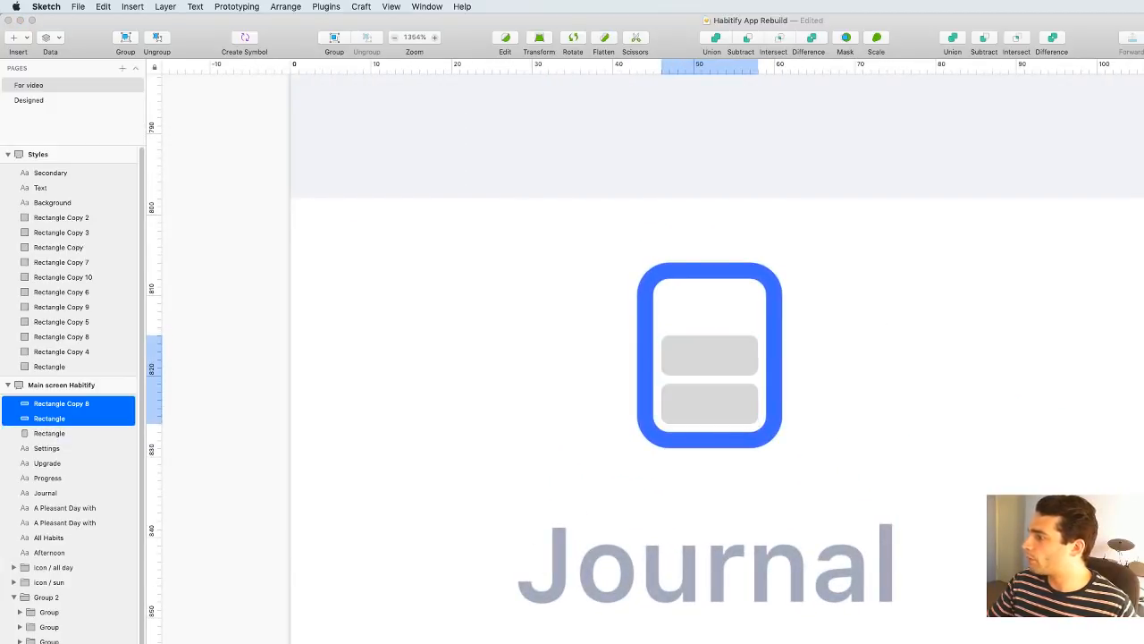
{"action": "key", "text": "ctrl+c"}
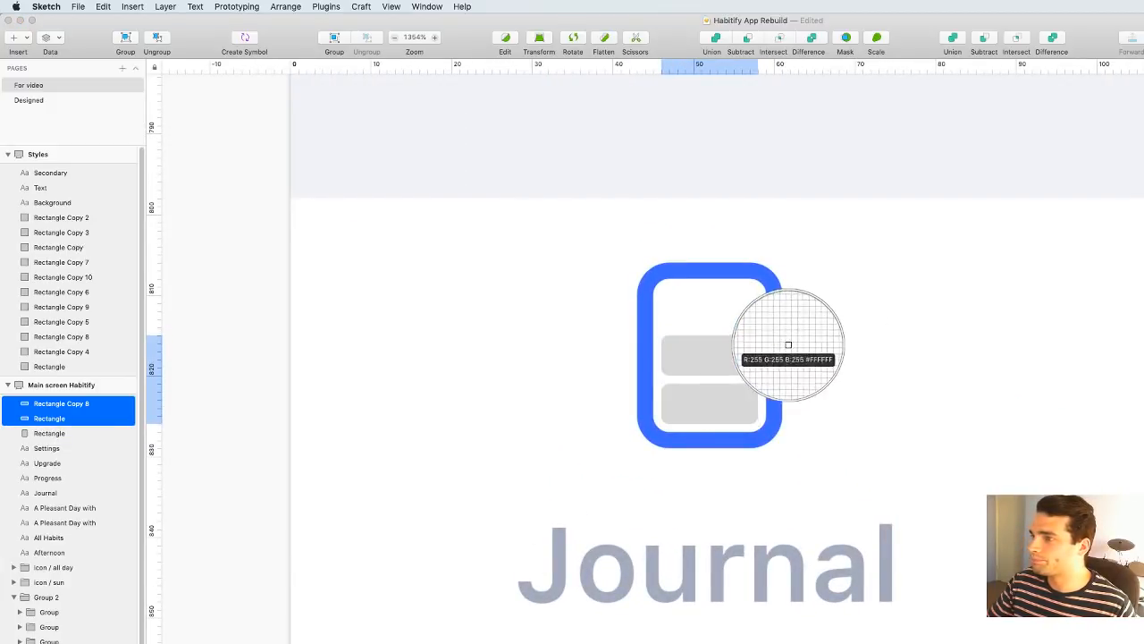
{"action": "left_click", "coordinate": [777, 347]}
Duplicate an inner bar and shrink the copy to about 5 by 2 px in the icon frame's upper left corner
{"action": "scroll", "coordinate": [985, 495], "scroll_direction": "down", "scroll_amount": 5}
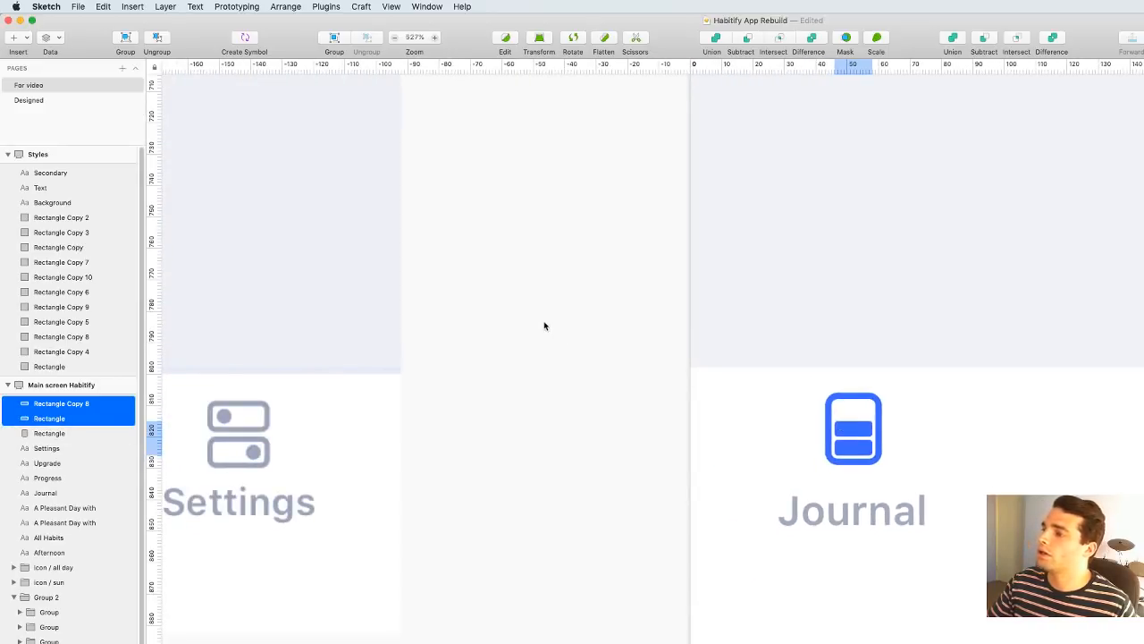
{"action": "left_click_drag", "start_coordinate": [268, 385], "coordinate": [1023, 328]}
{"action": "scroll", "coordinate": [1023, 328], "scroll_direction": "down", "scroll_amount": 3}
{"action": "left_click", "coordinate": [1129, 493]}
{"action": "left_click_drag", "start_coordinate": [1140, 500], "coordinate": [664, 519]}
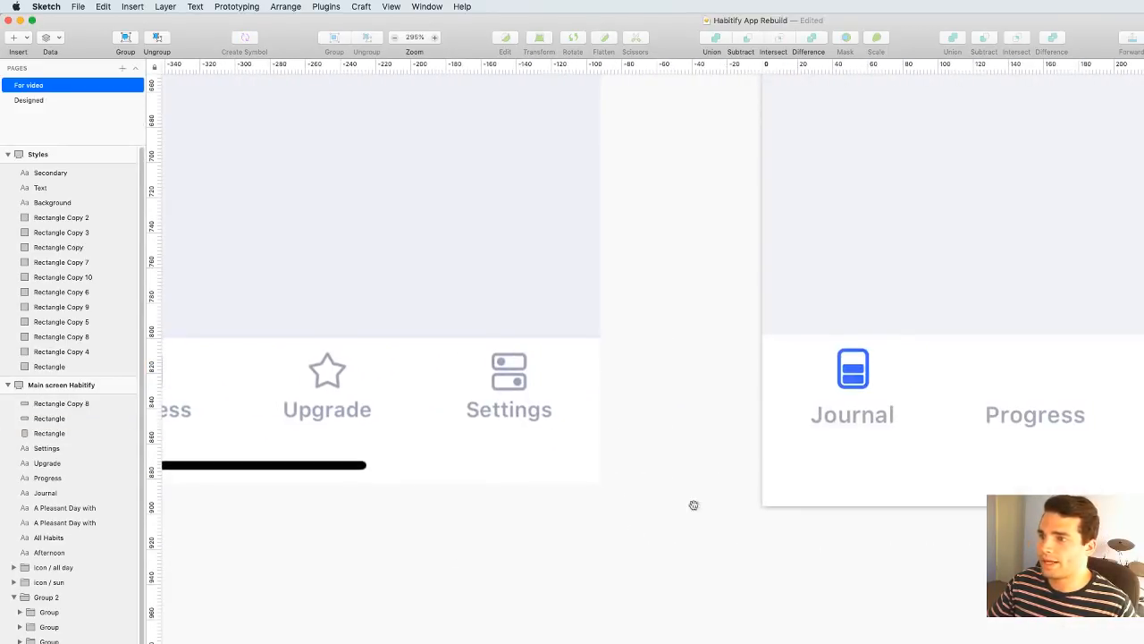
{"action": "scroll", "coordinate": [824, 383], "scroll_direction": "up", "scroll_amount": 6}
{"action": "left_click_drag", "start_coordinate": [769, 363], "coordinate": [724, 327]}
{"action": "scroll", "coordinate": [824, 329], "scroll_direction": "up", "scroll_amount": 5}
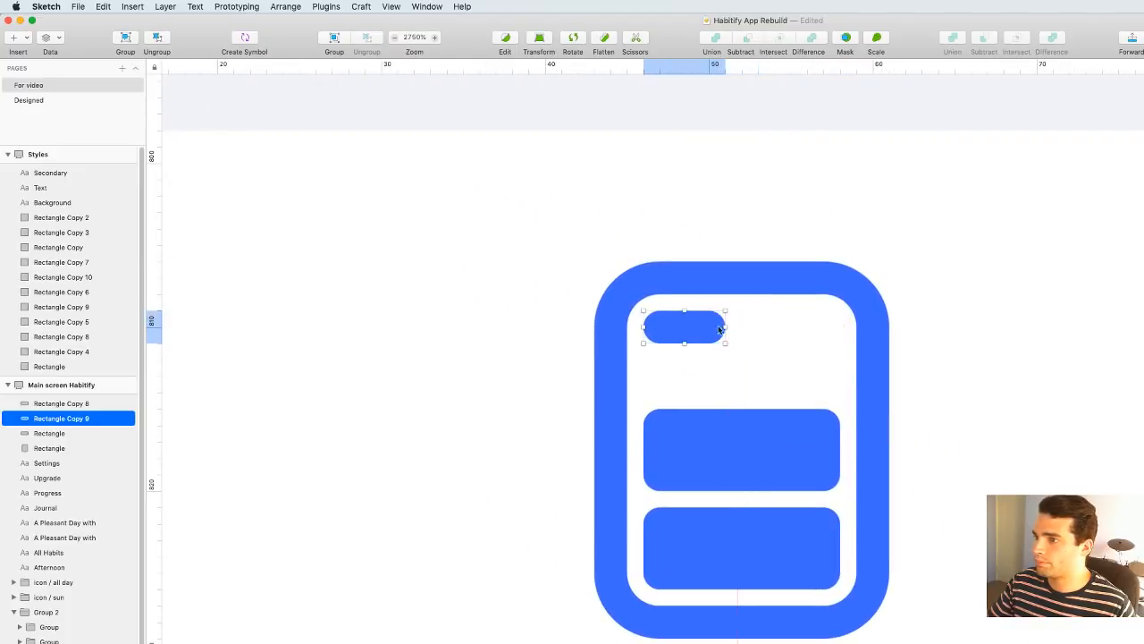
Move the small upper bar of the Journal icon down about 2 px and compare the icon with the reference
{"action": "scroll", "coordinate": [723, 338], "scroll_direction": "down", "scroll_amount": 5}
{"action": "scroll", "coordinate": [875, 335], "scroll_direction": "down", "scroll_amount": 5}
{"action": "left_click", "coordinate": [667, 267]}
{"action": "left_click_drag", "start_coordinate": [666, 268], "coordinate": [1114, 317]}
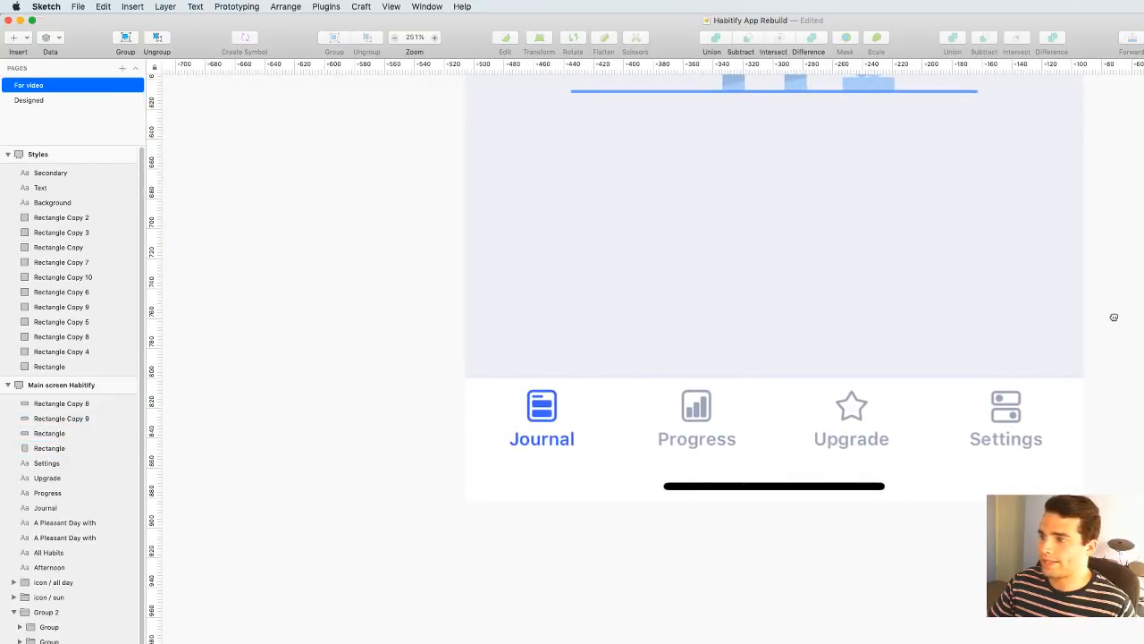
{"action": "scroll", "coordinate": [948, 388], "scroll_direction": "up", "scroll_amount": 5}
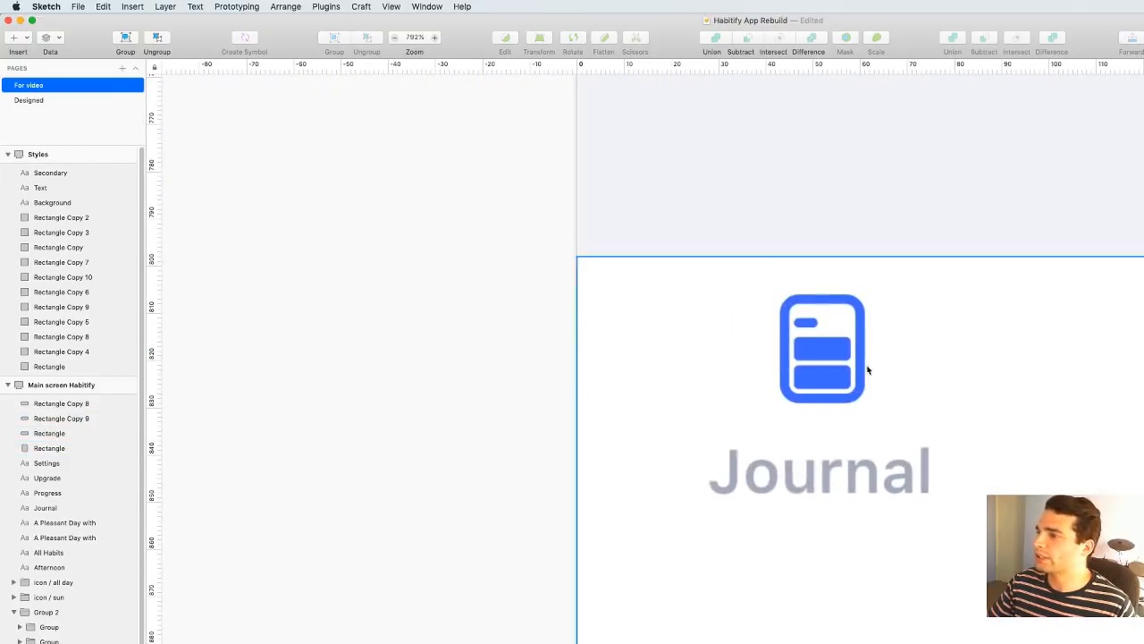
Try narrowing the Journal icon's two wide bars to about 11 px and shifting them 1 px left, and undo both changes
{"action": "left_click", "coordinate": [827, 377]}
{"action": "left_click", "coordinate": [827, 351], "text": "shift"}
{"action": "scroll", "coordinate": [856, 366], "scroll_direction": "up", "scroll_amount": 2}
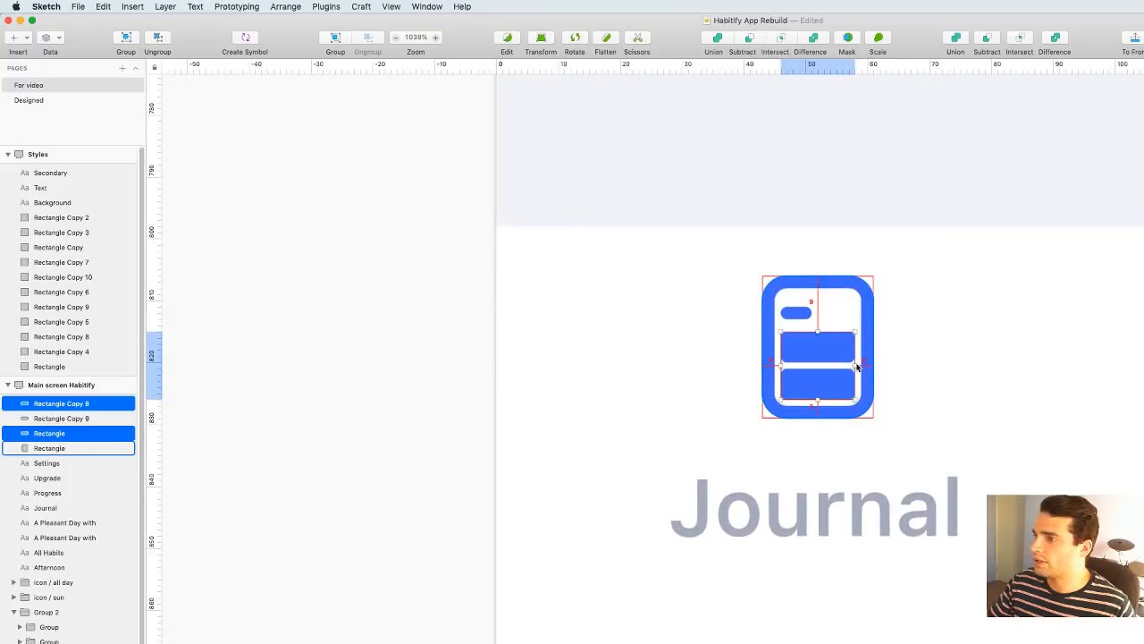
{"action": "scroll", "coordinate": [834, 346], "scroll_direction": "up", "scroll_amount": 2}
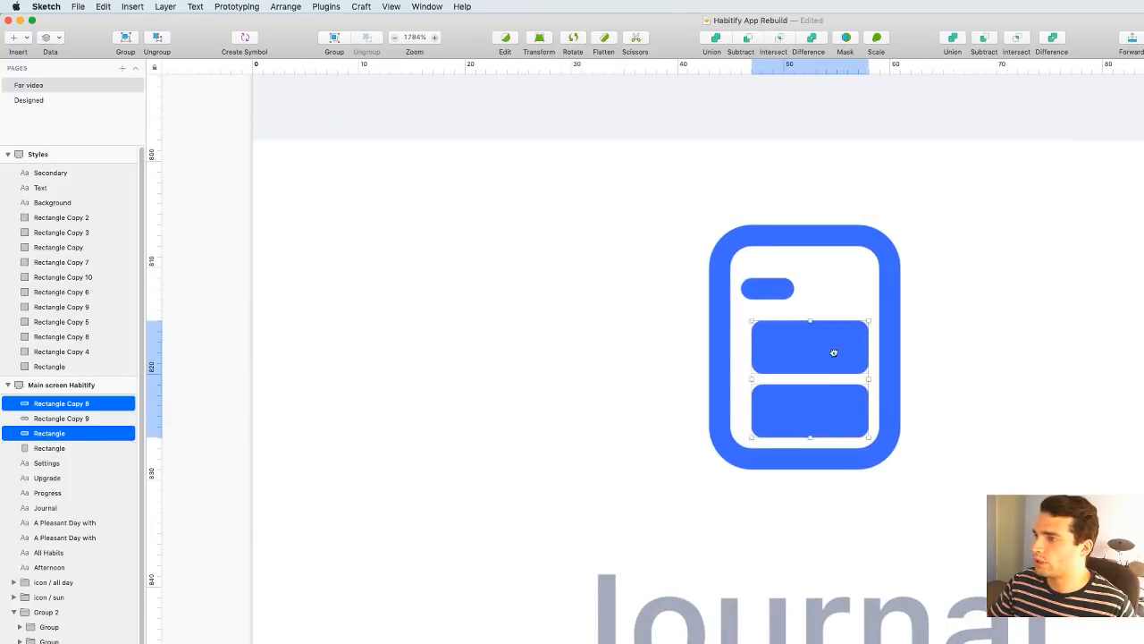
{"action": "left_click_drag", "start_coordinate": [834, 352], "coordinate": [828, 349]}
{"action": "left_click", "coordinate": [981, 357]}
{"action": "left_click", "coordinate": [833, 359]}
{"action": "left_click", "coordinate": [838, 407]}
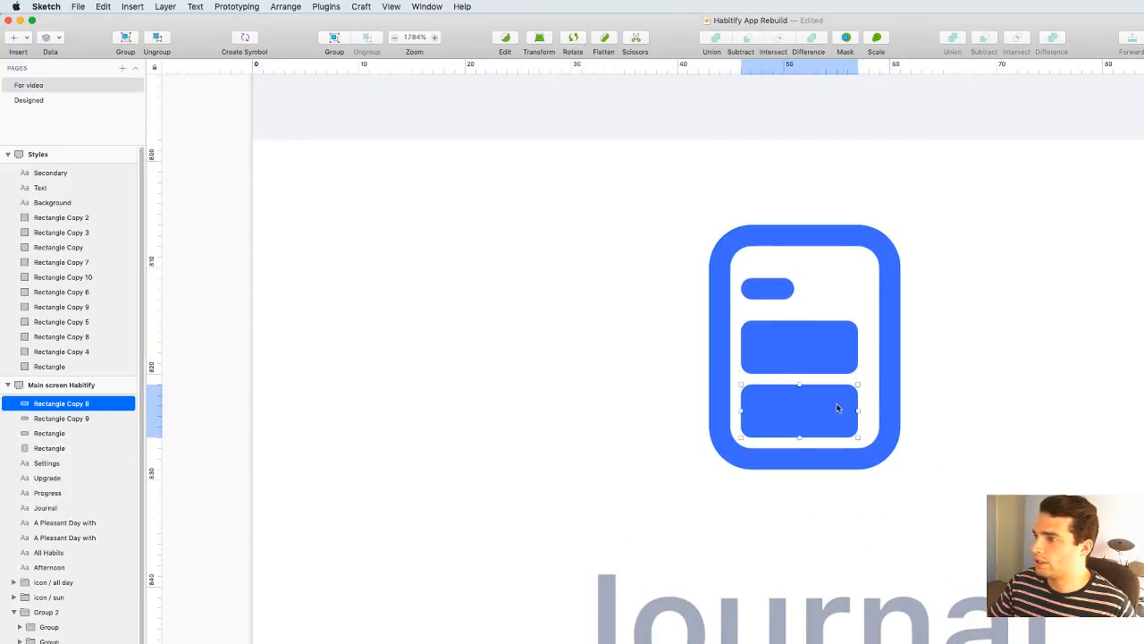
{"action": "key", "text": "super+z"}
{"action": "key", "text": "super+z"}
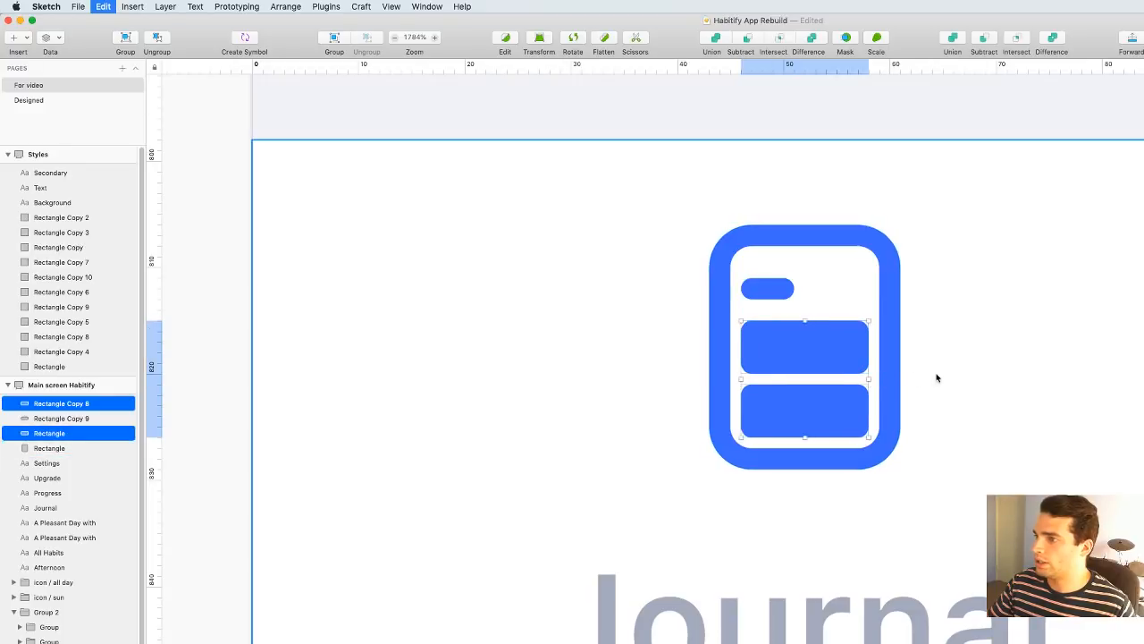
Widen the Journal icon's frame and its three inner bars together until the frame is about 20 px wide
{"action": "left_click", "coordinate": [930, 378]}
{"action": "left_click", "coordinate": [859, 396]}
{"action": "left_click", "coordinate": [820, 335], "text": "shift"}
{"action": "left_click", "coordinate": [778, 290], "text": "shift"}
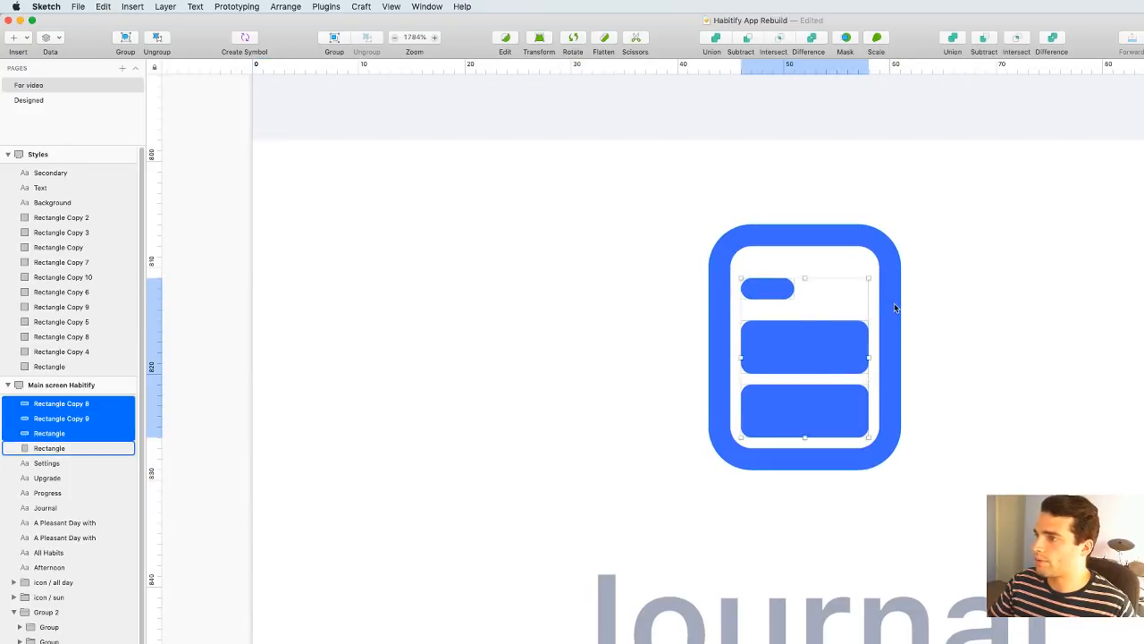
{"action": "left_click", "coordinate": [893, 322], "text": "shift"}
{"action": "left_click_drag", "start_coordinate": [901, 346], "coordinate": [923, 345]}
{"action": "left_click", "coordinate": [945, 349]}
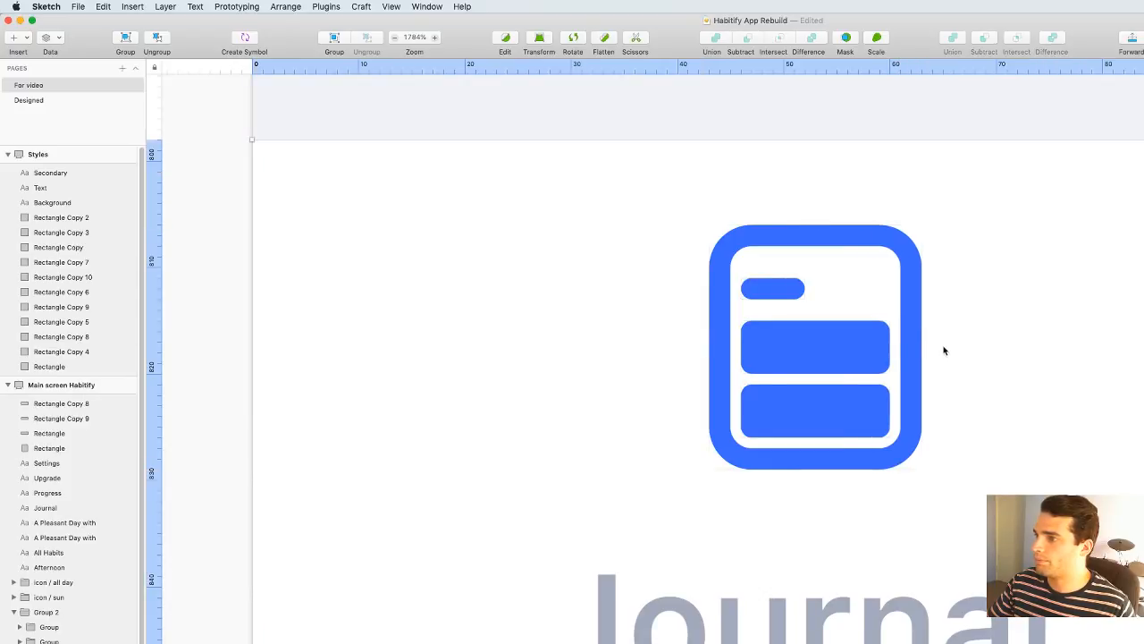
Duplicate the Journal icon's frame and two wide bars, placing the copy centered above the Progress label
{"action": "scroll", "coordinate": [945, 349], "scroll_direction": "down", "scroll_amount": 10}
{"action": "scroll", "coordinate": [974, 633], "scroll_direction": "left", "scroll_amount": 5}
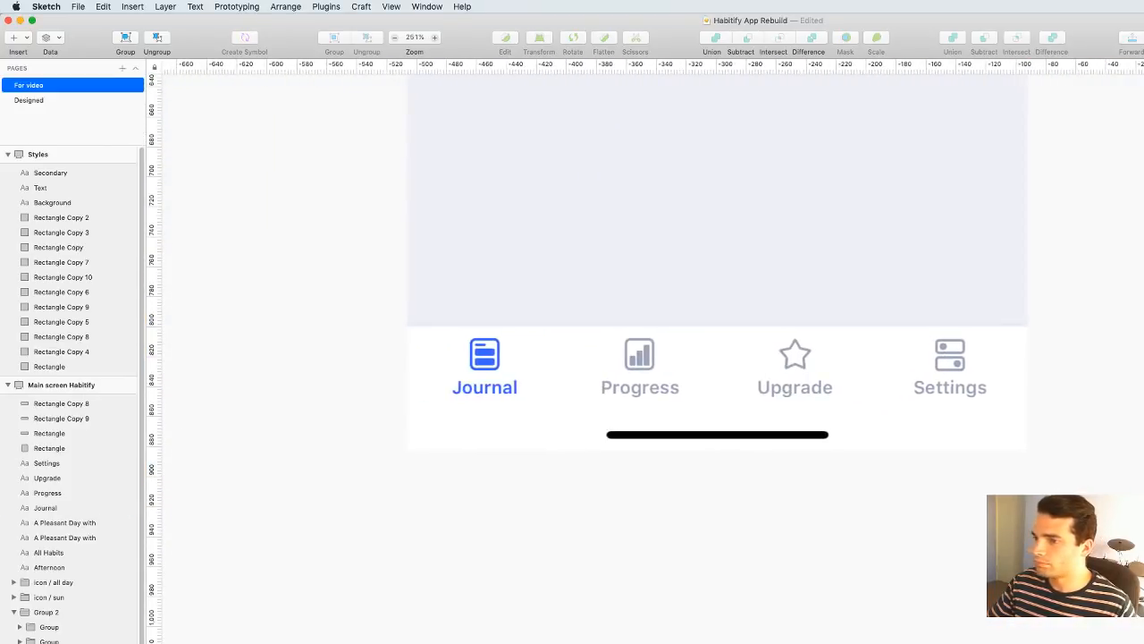
{"action": "scroll", "coordinate": [620, 429], "scroll_direction": "right", "scroll_amount": 12}
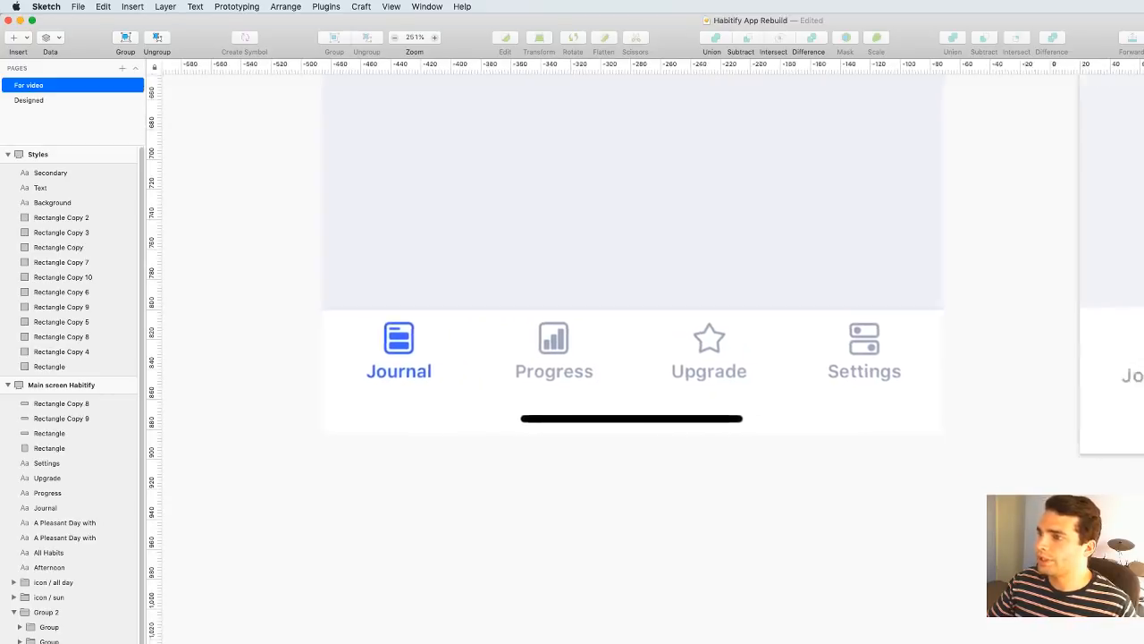
{"action": "scroll", "coordinate": [608, 411], "scroll_direction": "up", "scroll_amount": 5}
{"action": "left_click", "coordinate": [421, 272]}
{"action": "left_click", "coordinate": [406, 278], "text": "shift"}
{"action": "left_click", "coordinate": [402, 294], "text": "shift"}
{"action": "left_click_drag", "start_coordinate": [403, 294], "coordinate": [666, 297]}
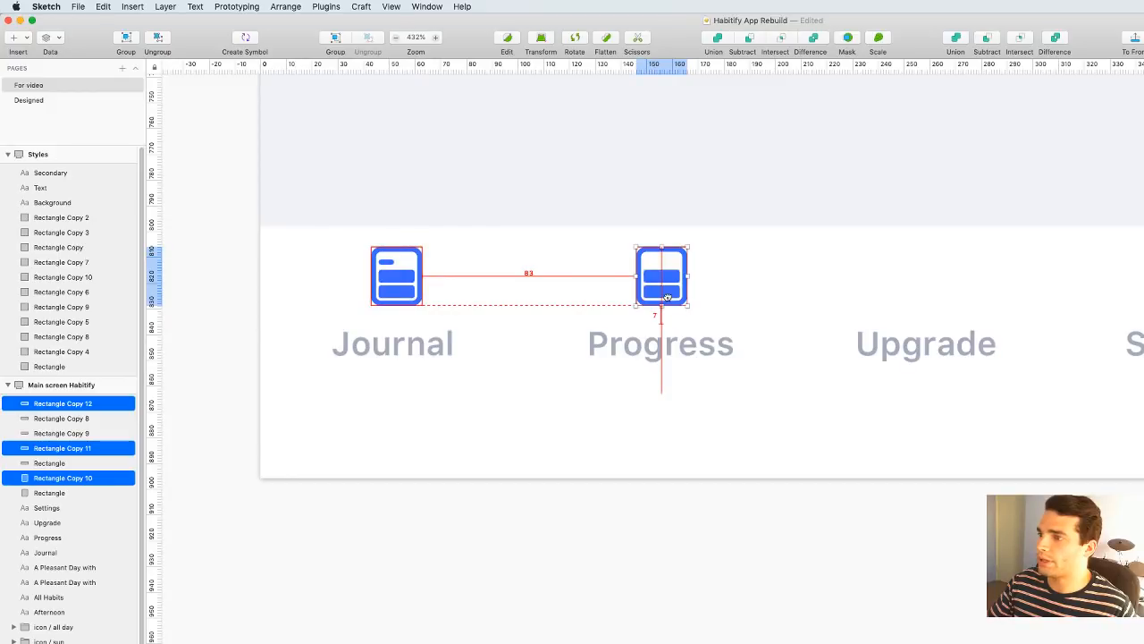
{"action": "left_click", "coordinate": [695, 482]}
Widen the frame above the Progress label to about 23 px, making it square
{"action": "scroll", "coordinate": [662, 232], "scroll_direction": "up", "scroll_amount": 5}
{"action": "left_click", "coordinate": [697, 296]}
{"action": "left_click", "coordinate": [704, 295]}
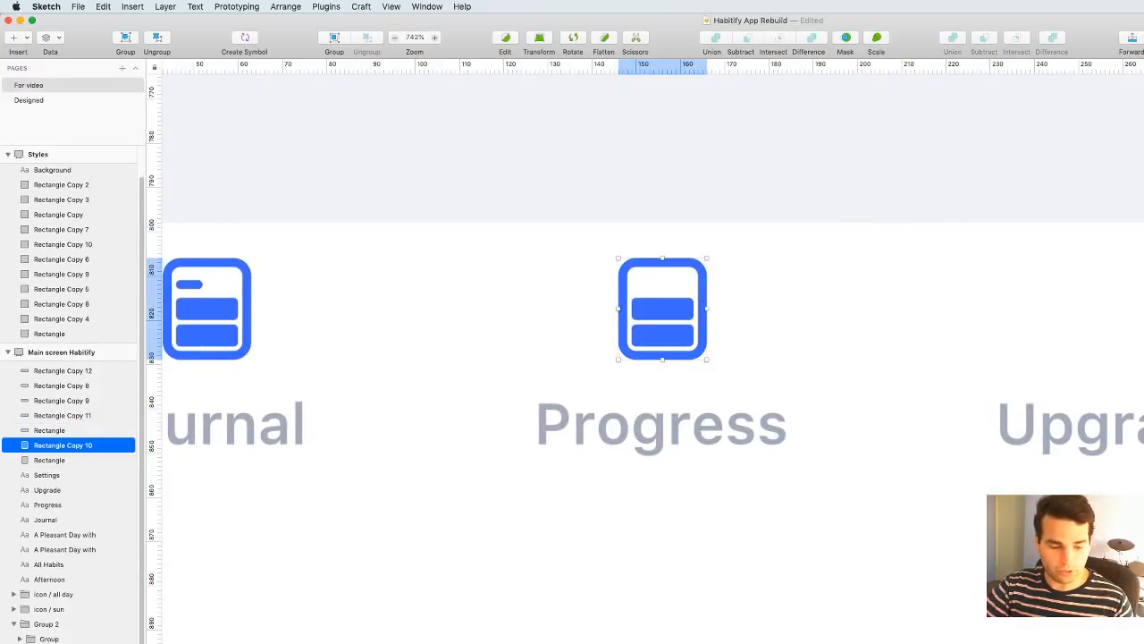
{"action": "left_click_drag", "start_coordinate": [707, 308], "coordinate": [719, 310]}
Replace the two horizontal bars in the Progress icon with three 5 px wide columns, two about 9 px tall and the last about 14 px
{"action": "left_click", "coordinate": [663, 309]}
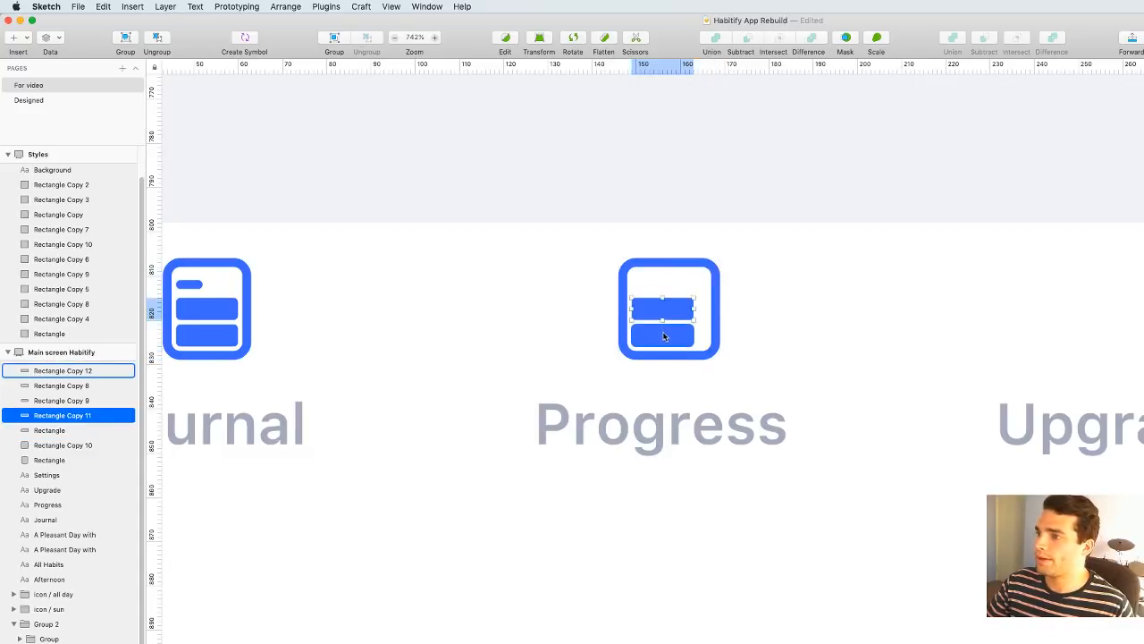
{"action": "left_click", "coordinate": [663, 336], "text": "shift"}
{"action": "left_click", "coordinate": [677, 308]}
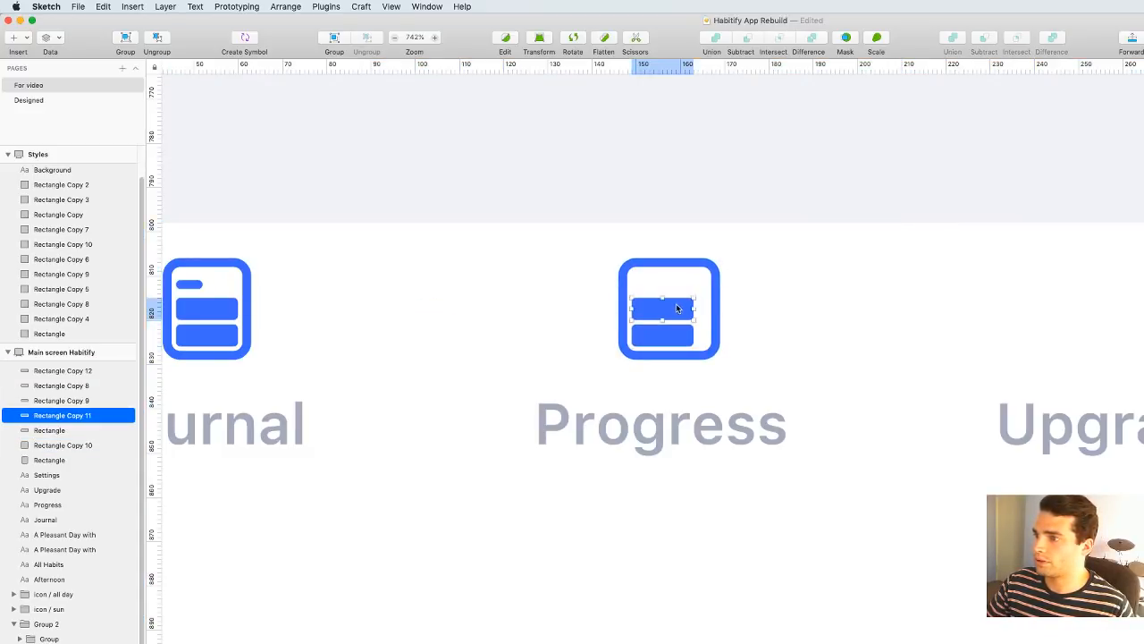
{"action": "left_click_drag", "start_coordinate": [694, 296], "coordinate": [639, 322]}
{"action": "left_click", "coordinate": [674, 336]}
{"action": "key", "text": "Delete"}
{"action": "scroll", "coordinate": [702, 304], "scroll_direction": "up", "scroll_amount": 5}
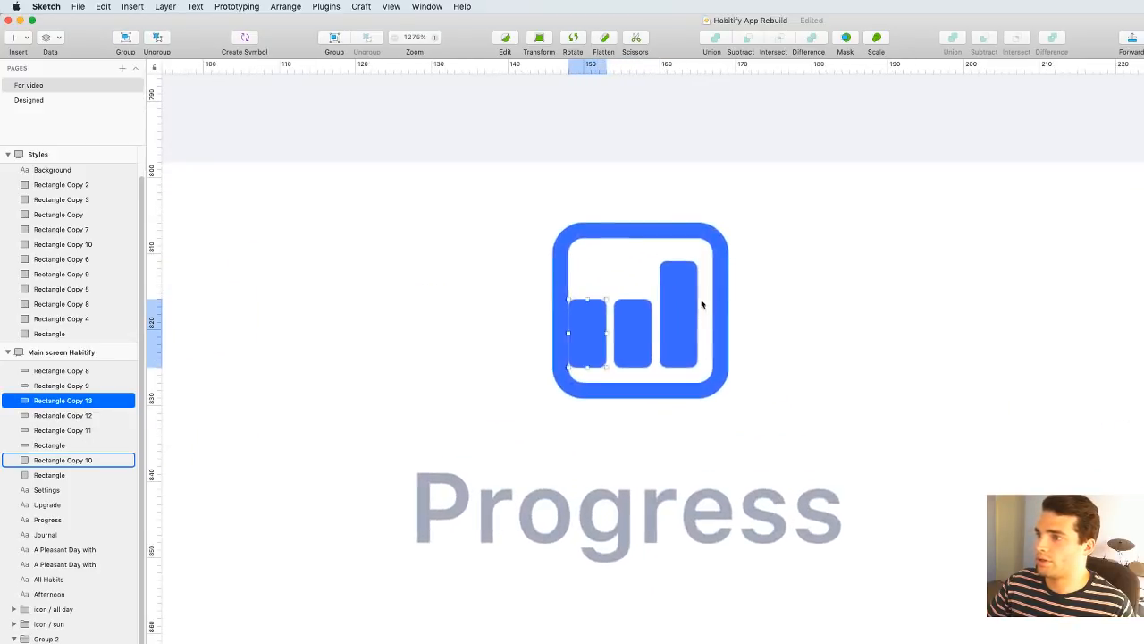
Nudge all three columns of the Progress icon 1 px to the right inside the frame
{"action": "left_click", "coordinate": [614, 349], "text": "shift"}
{"action": "left_click", "coordinate": [688, 339], "text": "shift"}
{"action": "key", "text": "Right"}
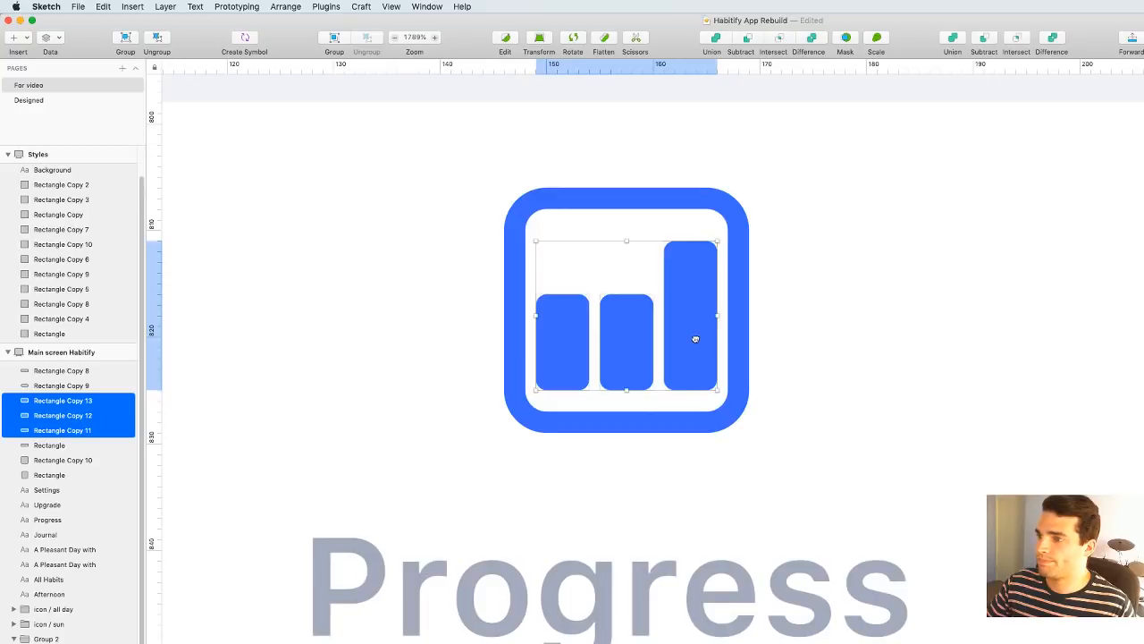
{"action": "left_click", "coordinate": [793, 353]}
Shorten the first column of the Progress icon to about 5 px tall and move all three columns down 1 px
{"action": "scroll", "coordinate": [792, 354], "scroll_direction": "down", "scroll_amount": 10}
{"action": "scroll", "coordinate": [835, 610], "scroll_direction": "left", "scroll_amount": 5}
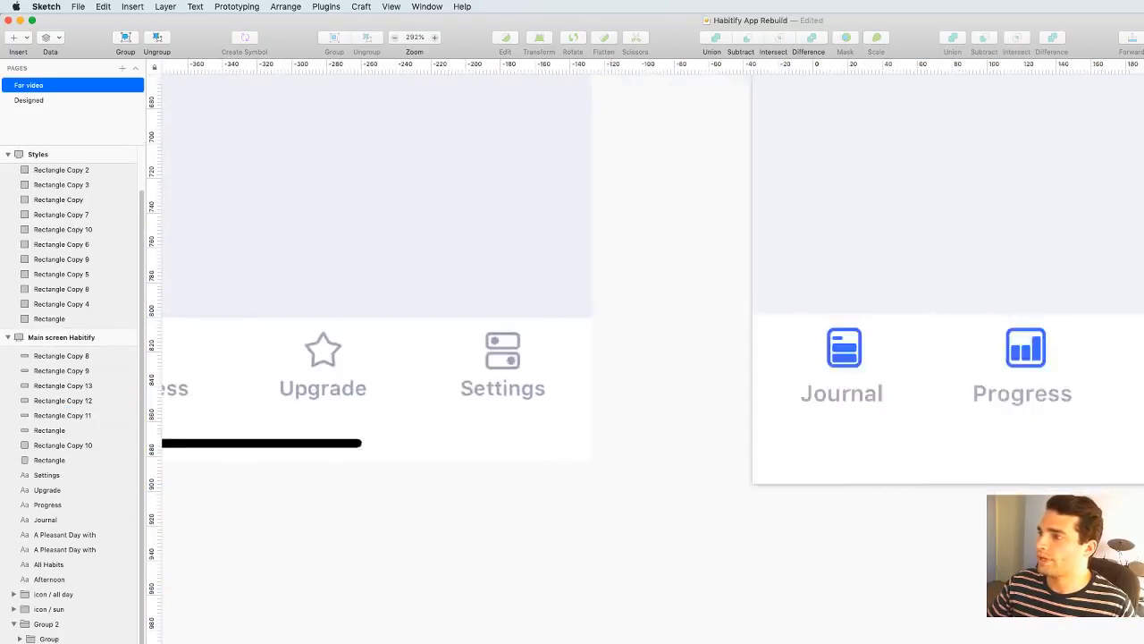
{"action": "scroll", "coordinate": [886, 578], "scroll_direction": "left", "scroll_amount": 3}
{"action": "scroll", "coordinate": [935, 582], "scroll_direction": "right", "scroll_amount": 10}
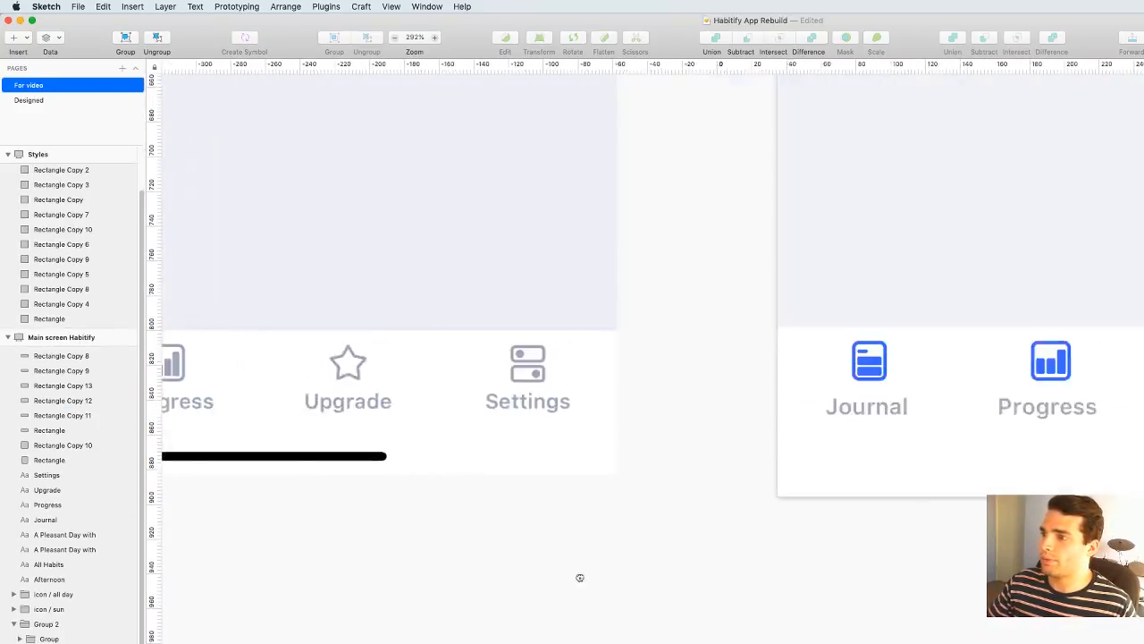
{"action": "scroll", "coordinate": [840, 388], "scroll_direction": "up", "scroll_amount": 10}
{"action": "left_click", "coordinate": [690, 376]}
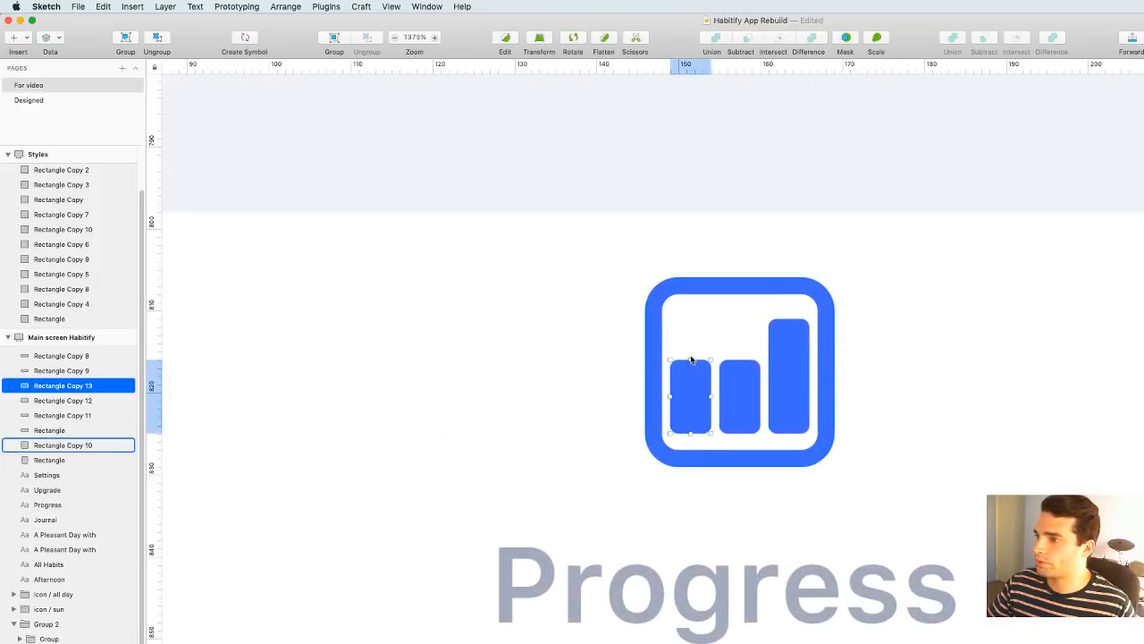
{"action": "left_click_drag", "start_coordinate": [690, 365], "coordinate": [691, 394]}
{"action": "left_click", "coordinate": [738, 404], "text": "shift"}
{"action": "left_click", "coordinate": [801, 403], "text": "shift"}
{"action": "left_click_drag", "start_coordinate": [801, 402], "coordinate": [798, 410]}
{"action": "left_click", "coordinate": [888, 417]}
Recolor the Progress icon's frame border with the grey sampled from the Text swatches of the Styles artboard
{"action": "scroll", "coordinate": [889, 416], "scroll_direction": "down", "scroll_amount": 10}
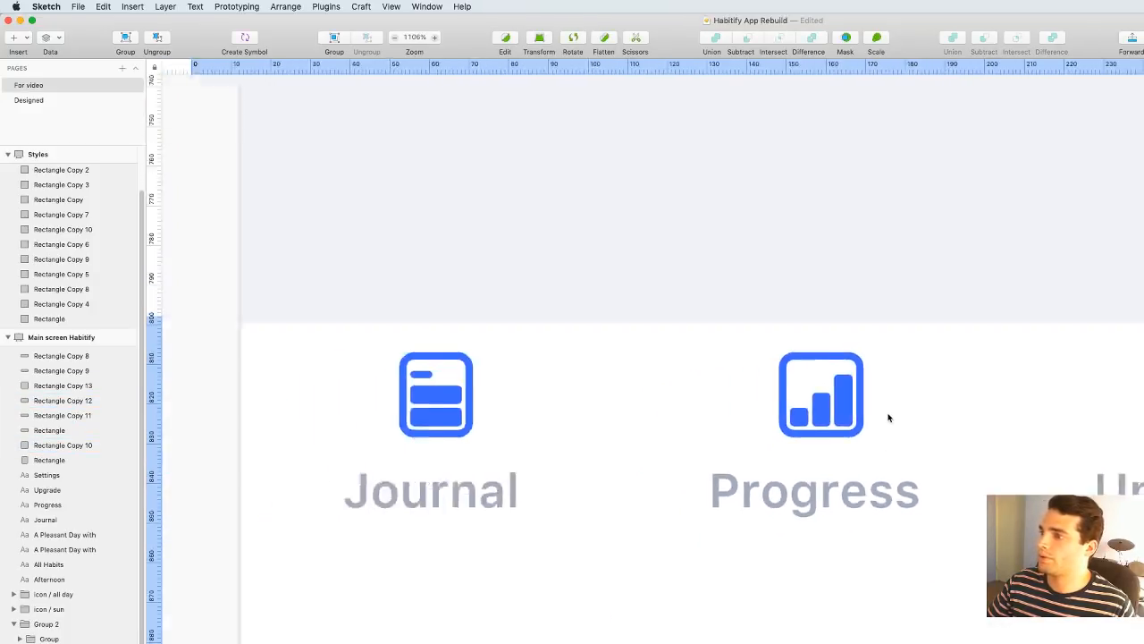
{"action": "scroll", "coordinate": [1015, 637], "scroll_direction": "left", "scroll_amount": 5}
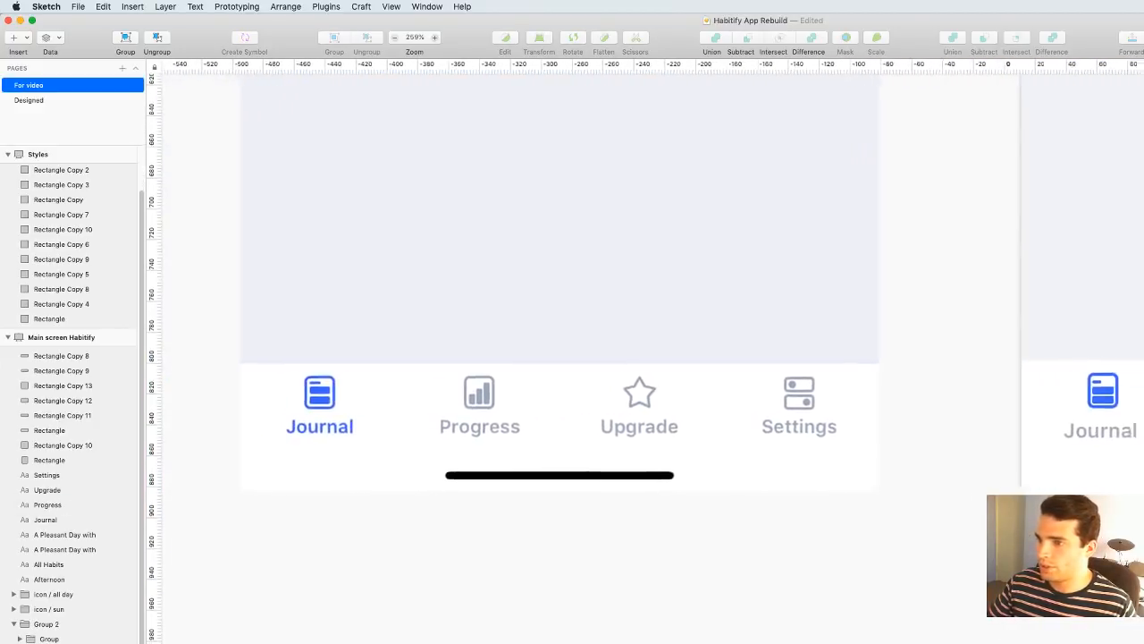
{"action": "scroll", "coordinate": [1035, 336], "scroll_direction": "up", "scroll_amount": 5}
{"action": "left_click", "coordinate": [1035, 336]}
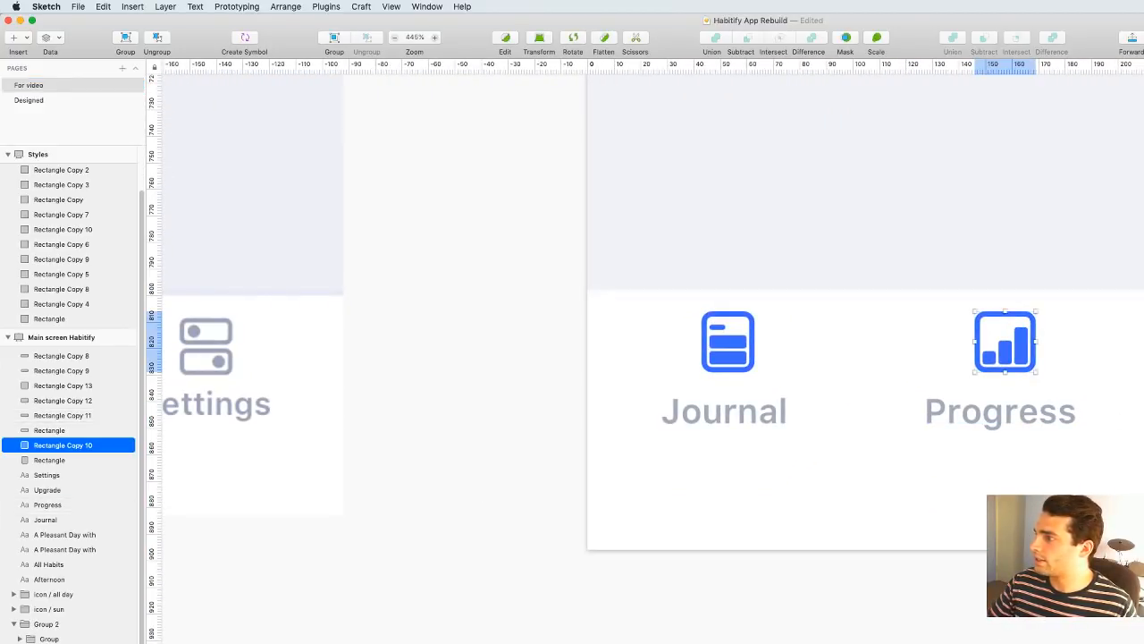
{"action": "scroll", "coordinate": [748, 498], "scroll_direction": "down", "scroll_amount": 5}
{"action": "scroll", "coordinate": [794, 529], "scroll_direction": "up", "scroll_amount": 4}
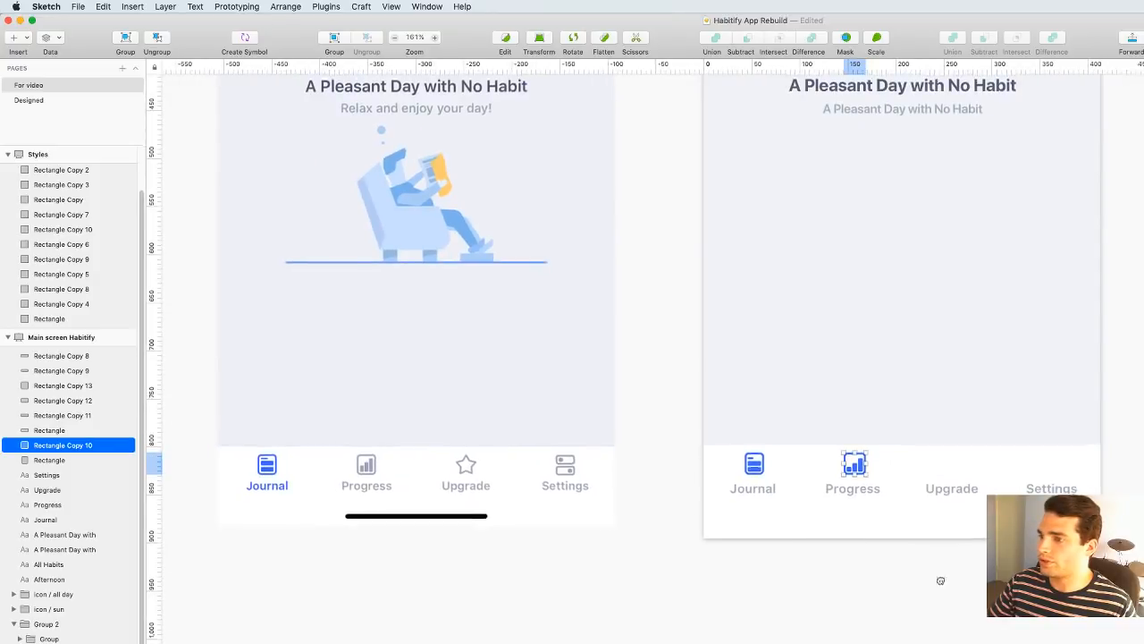
{"action": "scroll", "coordinate": [963, 519], "scroll_direction": "up", "scroll_amount": 3}
{"action": "scroll", "coordinate": [948, 462], "scroll_direction": "down", "scroll_amount": 3}
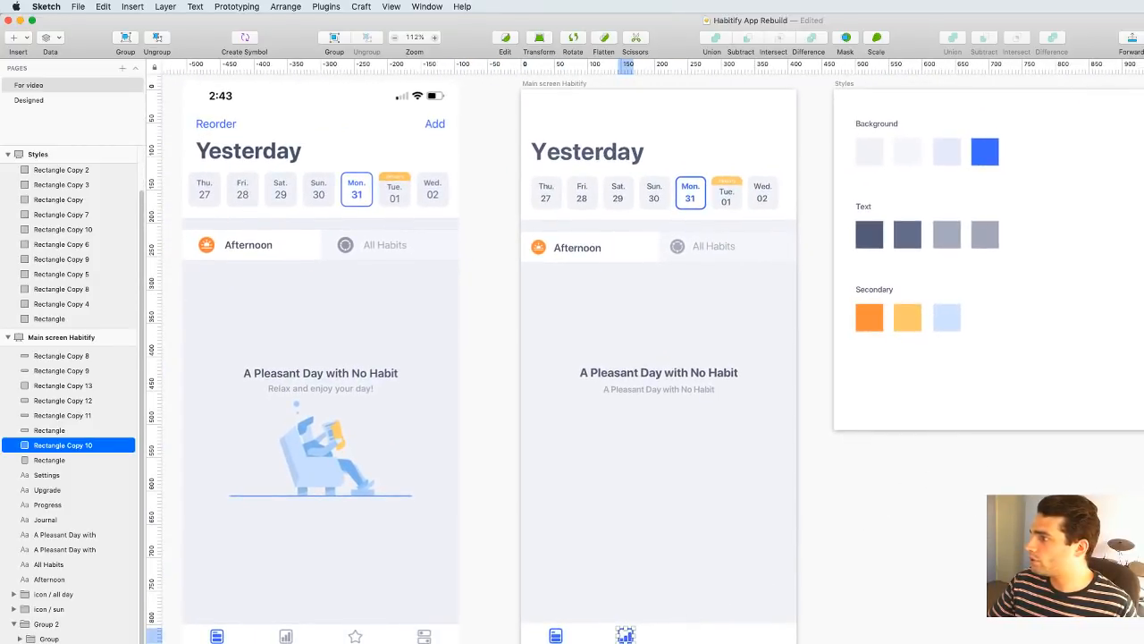
{"action": "key", "text": "ctrl+c"}
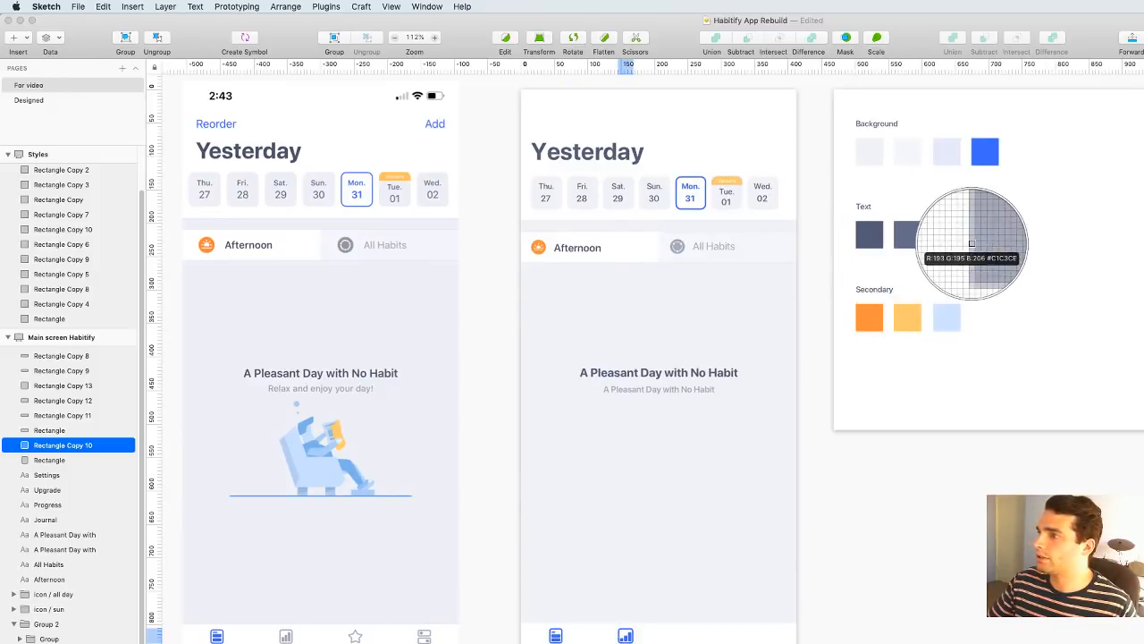
{"action": "left_click", "coordinate": [954, 324]}
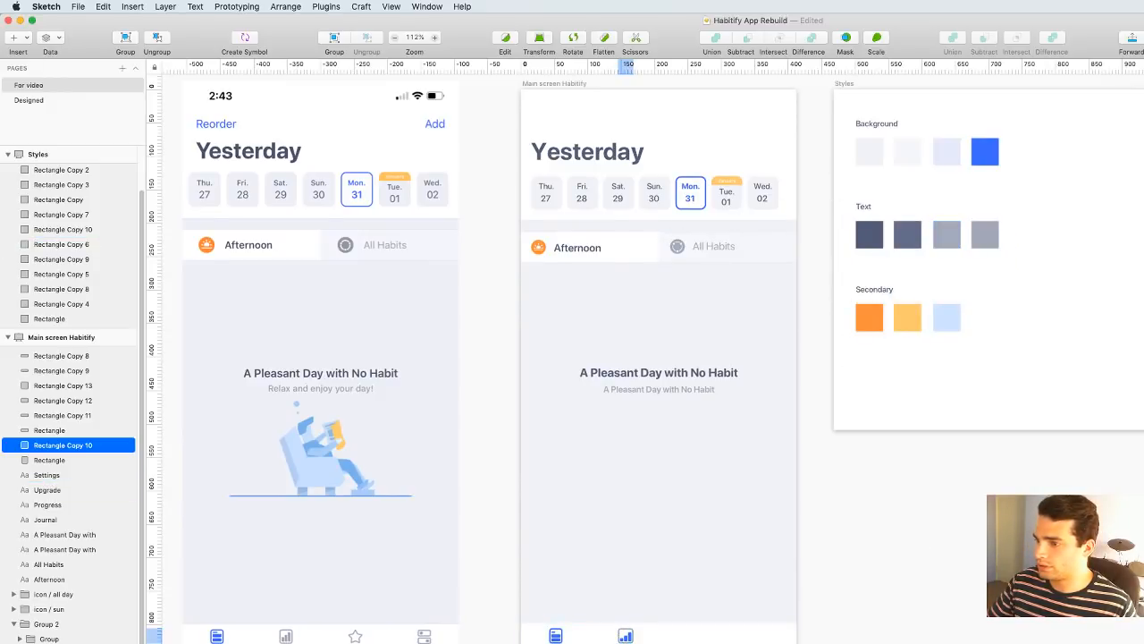
Fill the three columns of the Progress icon with the grey of the third Text swatch
{"action": "scroll", "coordinate": [625, 631], "scroll_direction": "up", "scroll_amount": 3}
{"action": "left_click", "coordinate": [619, 617]}
{"action": "left_click", "coordinate": [624, 615], "text": "shift"}
{"action": "left_click", "coordinate": [631, 612], "text": "shift"}
{"action": "scroll", "coordinate": [723, 586], "scroll_direction": "up", "scroll_amount": 3}
{"action": "scroll", "coordinate": [645, 358], "scroll_direction": "up", "scroll_amount": 2}
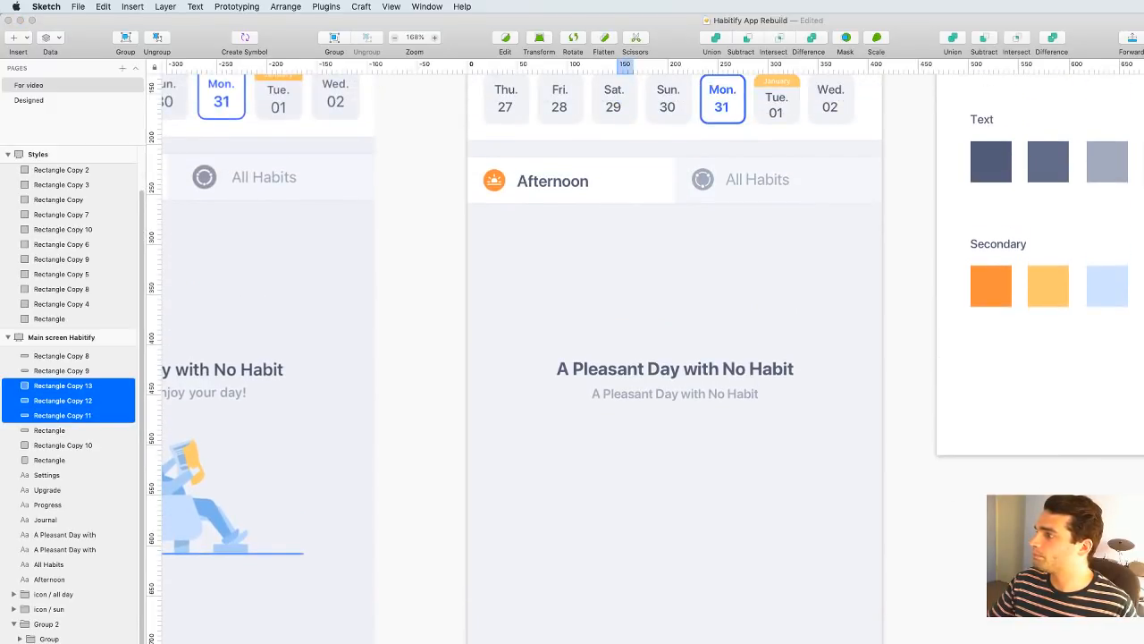
{"action": "left_click", "coordinate": [1109, 161]}
Draw a star about 23 px wide and center it above the Upgrade label
{"action": "left_click", "coordinate": [1028, 558]}
{"action": "left_click_drag", "start_coordinate": [1028, 559], "coordinate": [1067, 214]}
{"action": "left_click_drag", "start_coordinate": [975, 566], "coordinate": [1108, 522]}
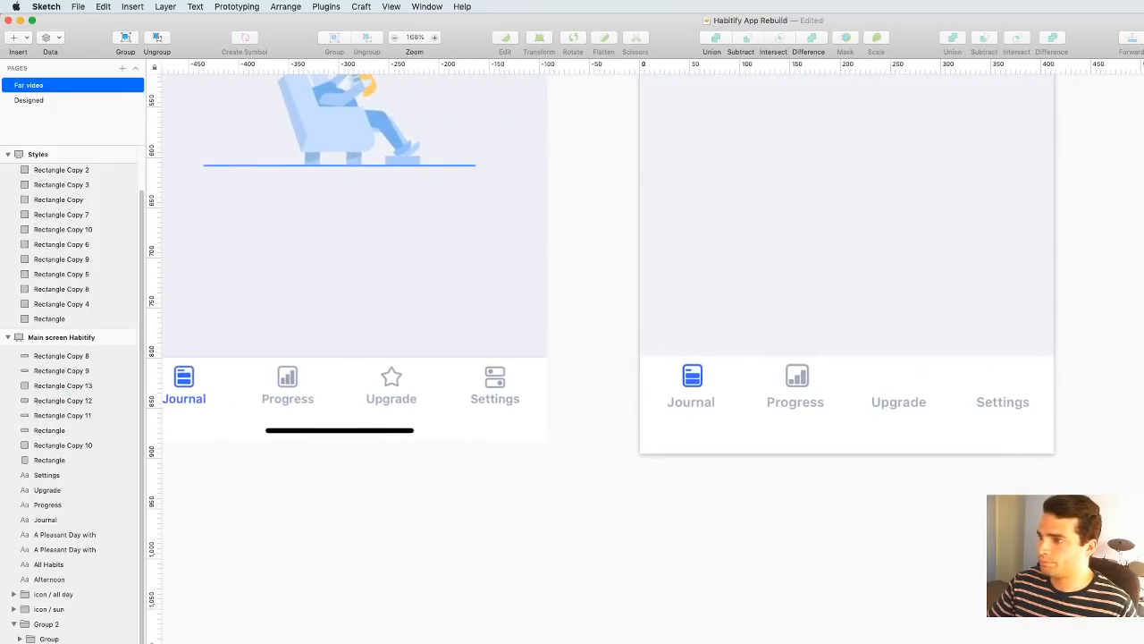
{"action": "left_click_drag", "start_coordinate": [843, 493], "coordinate": [705, 460]}
{"action": "scroll", "coordinate": [757, 348], "scroll_direction": "up", "scroll_amount": 5}
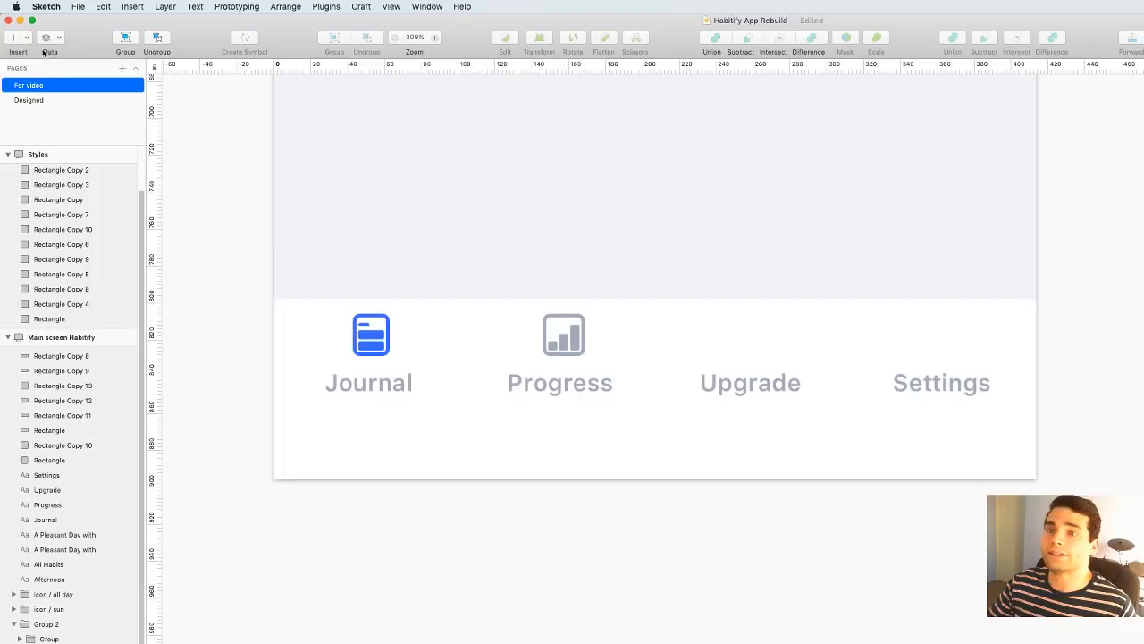
{"action": "left_click", "coordinate": [18, 37]}
{"action": "mouse_move", "coordinate": [40, 57]}
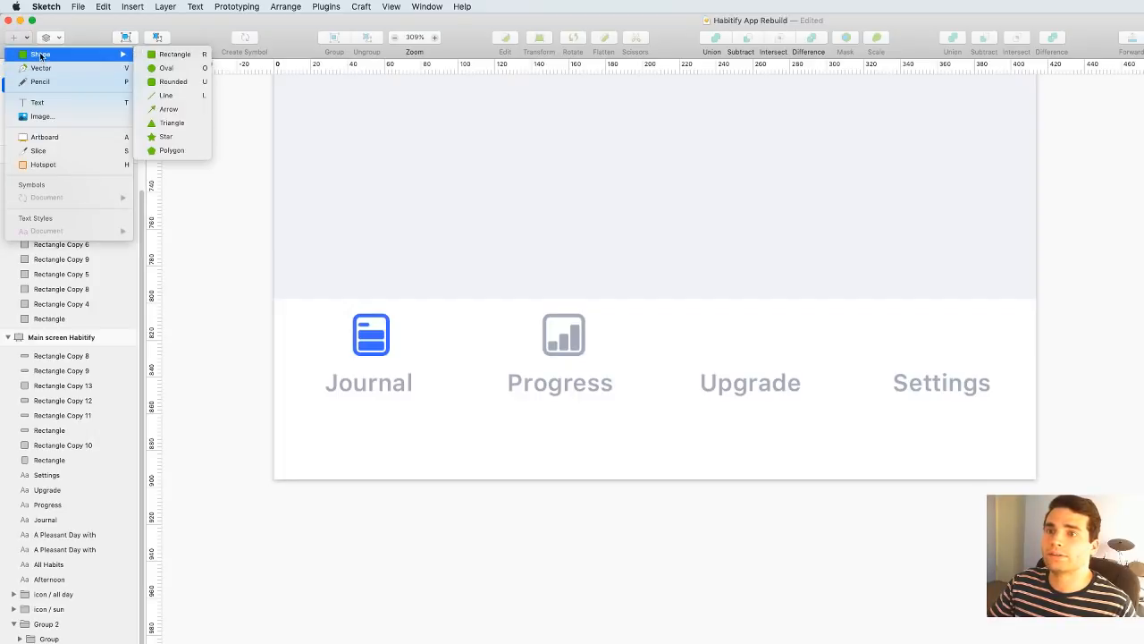
{"action": "left_click", "coordinate": [165, 136]}
{"action": "left_click_drag", "start_coordinate": [730, 319], "coordinate": [771, 352]}
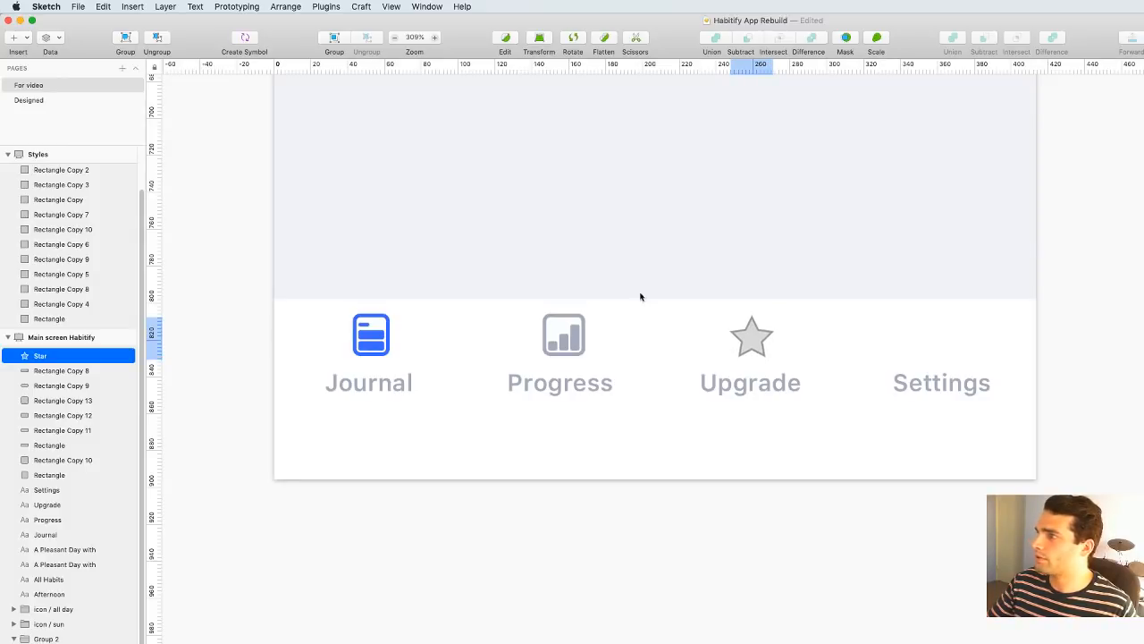
{"action": "left_click", "coordinate": [575, 324]}
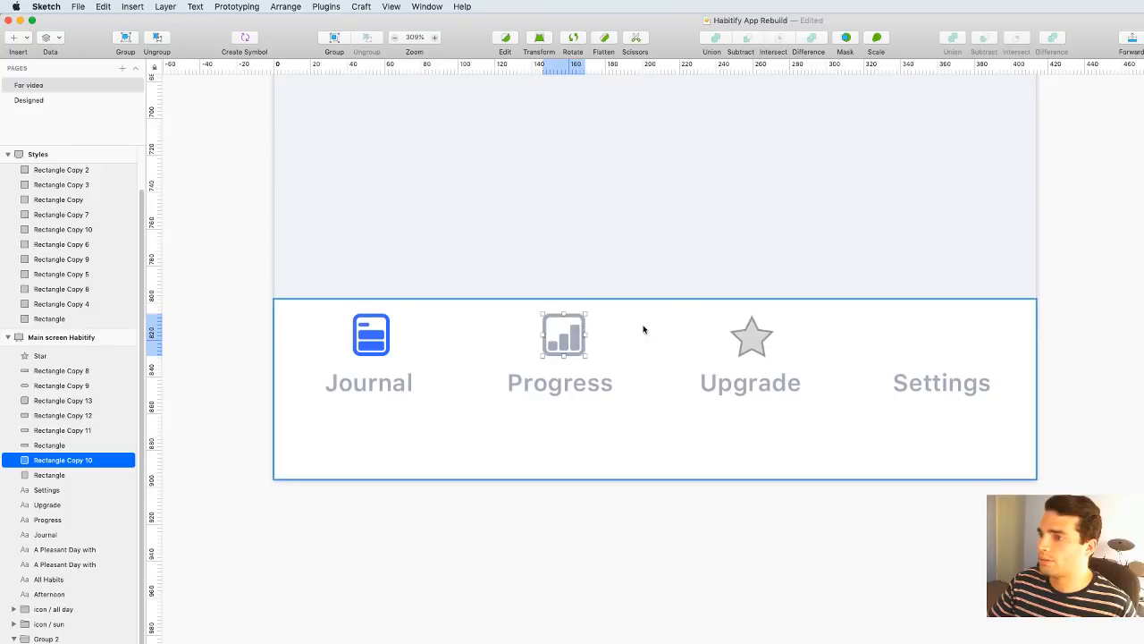
{"action": "left_click", "coordinate": [752, 338]}
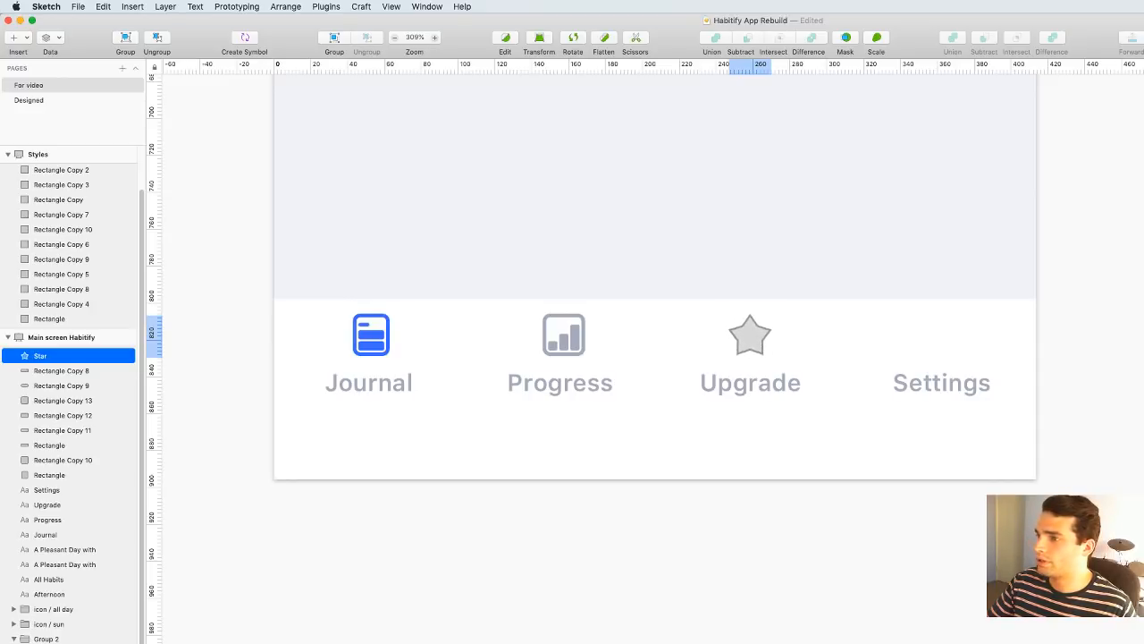
Remove the star's fill and thicken its border so it matches the outlined reference icon
{"action": "scroll", "coordinate": [930, 528], "scroll_direction": "down", "scroll_amount": 5}
{"action": "scroll", "coordinate": [903, 544], "scroll_direction": "left", "scroll_amount": 4}
{"action": "left_click", "coordinate": [938, 547]}
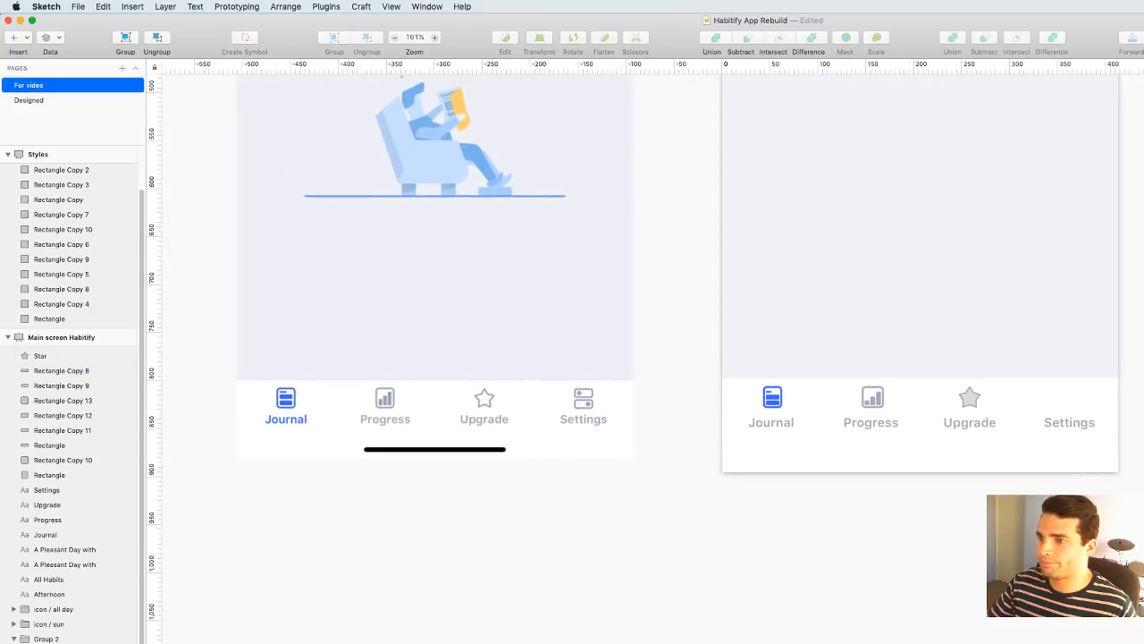
{"action": "scroll", "coordinate": [956, 398], "scroll_direction": "up", "scroll_amount": 4}
{"action": "left_click", "coordinate": [952, 390]}
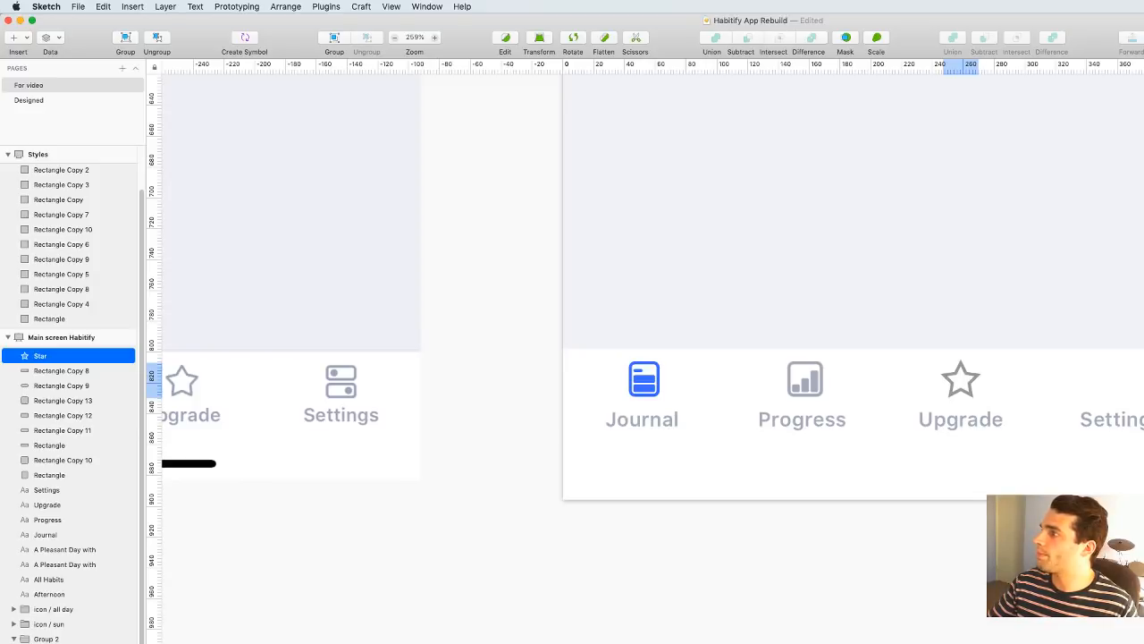
Round the corner points of the star above the Upgrade label to match the softer reference icon
{"action": "left_click", "coordinate": [965, 376]}
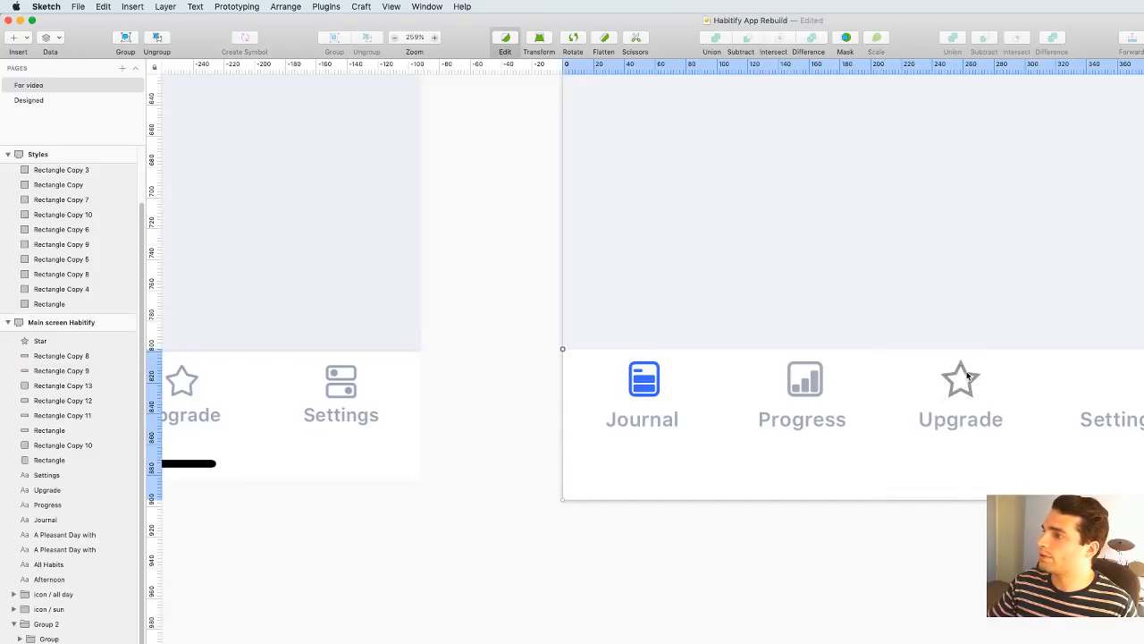
{"action": "key", "text": "Escape"}
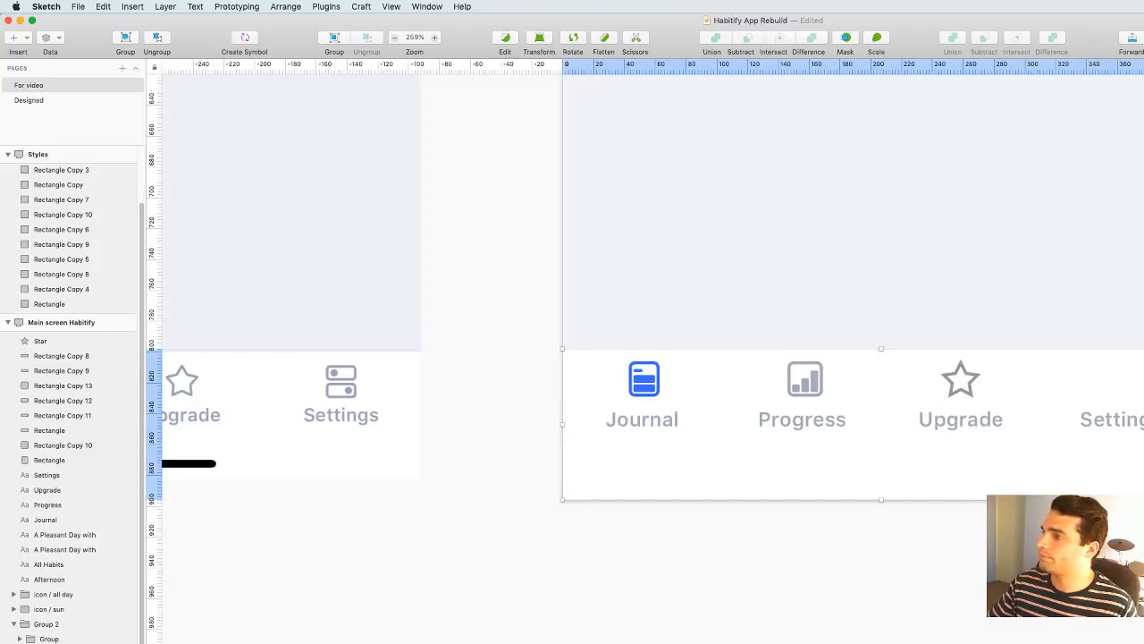
{"action": "double_click", "coordinate": [971, 378]}
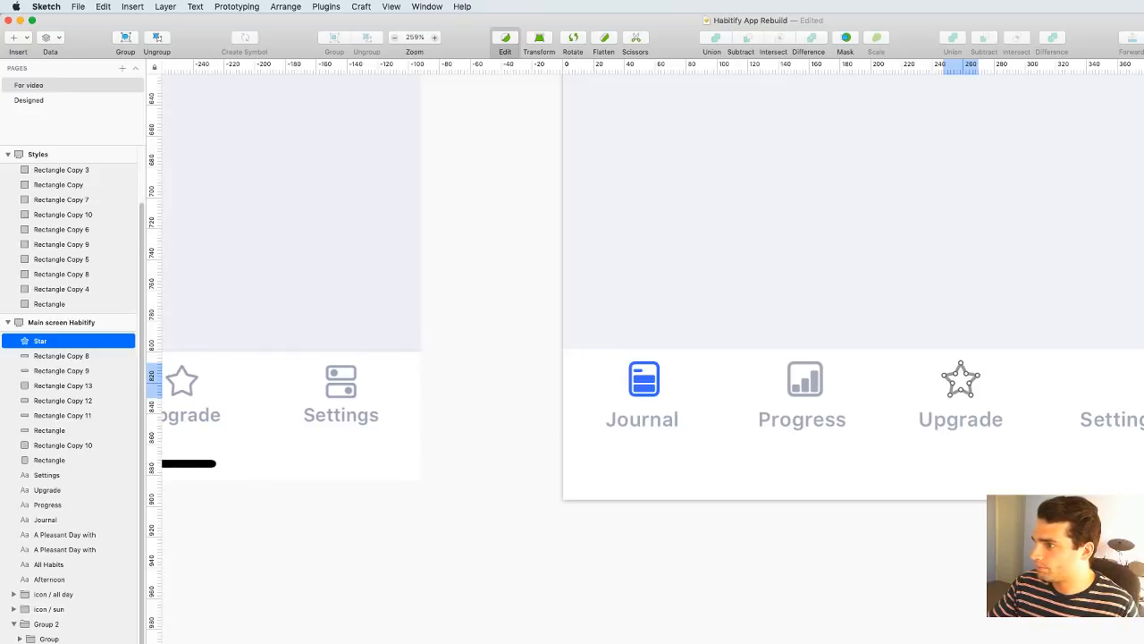
{"action": "key", "text": "Escape"}
{"action": "key", "text": "Escape"}
{"action": "scroll", "coordinate": [653, 357], "scroll_direction": "left", "scroll_amount": 1}
{"action": "scroll", "coordinate": [652, 358], "scroll_direction": "right", "scroll_amount": 1}
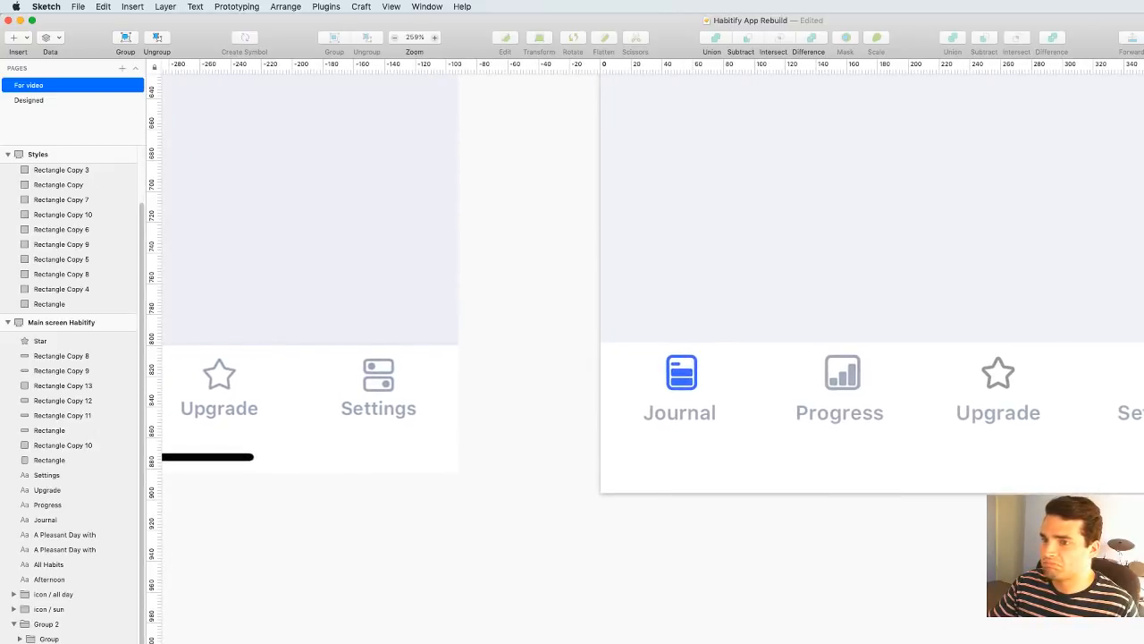
Recolor the Upgrade star's border with the grey #A4AABC sampled from the third Text swatch of the Styles artboard
{"action": "left_click", "coordinate": [1000, 375]}
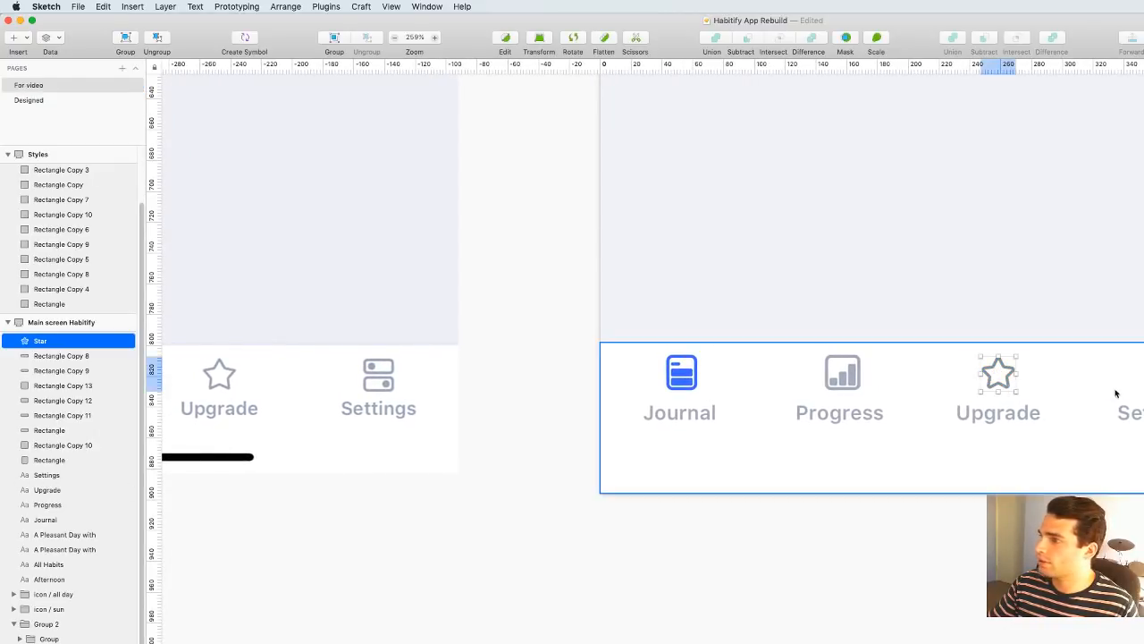
{"action": "key", "text": "Escape"}
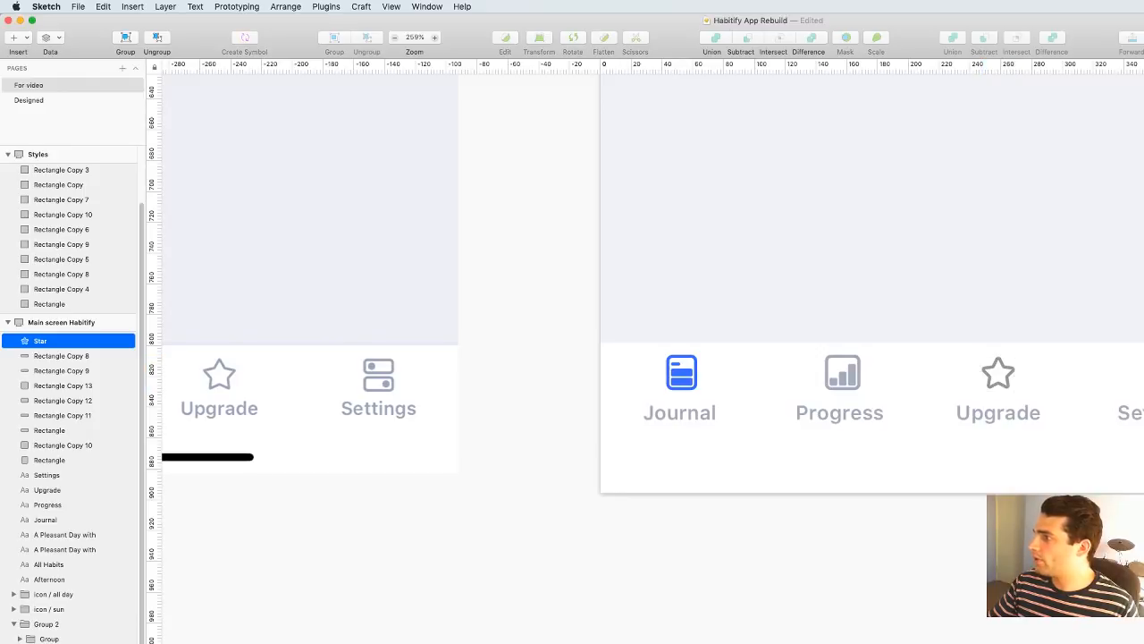
{"action": "scroll", "coordinate": [653, 358], "scroll_direction": "down", "scroll_amount": 5}
{"action": "scroll", "coordinate": [652, 357], "scroll_direction": "up", "scroll_amount": 8}
{"action": "scroll", "coordinate": [652, 358], "scroll_direction": "right", "scroll_amount": 8}
{"action": "left_click", "coordinate": [642, 643]}
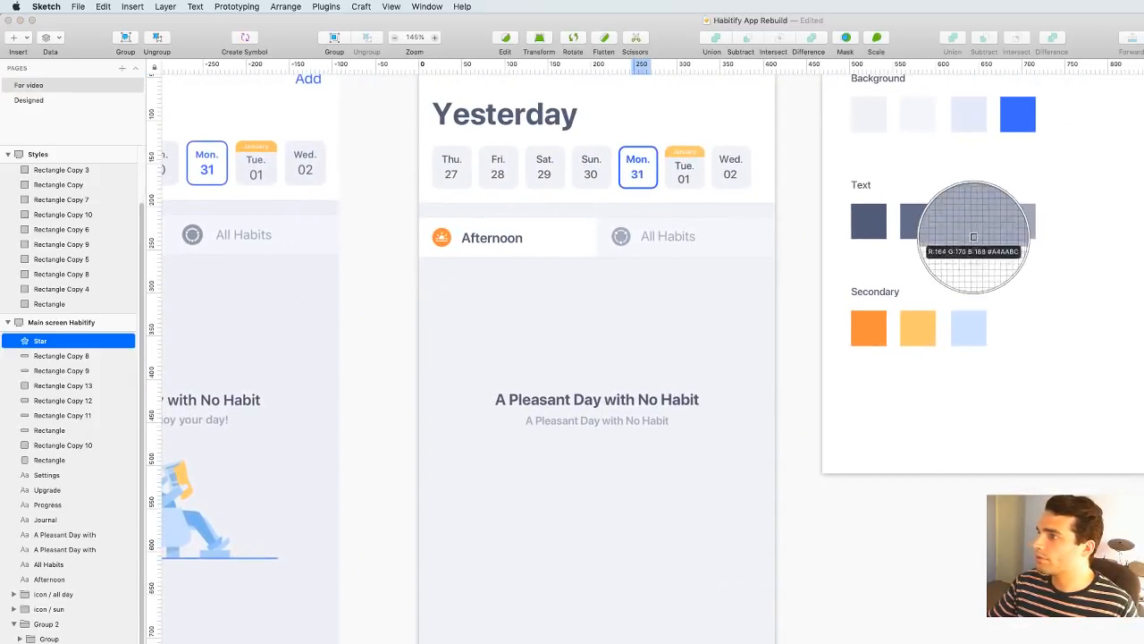
{"action": "left_click", "coordinate": [974, 227]}
{"action": "scroll", "coordinate": [982, 523], "scroll_direction": "down", "scroll_amount": 1}
{"action": "scroll", "coordinate": [982, 523], "scroll_direction": "down", "scroll_amount": 10}
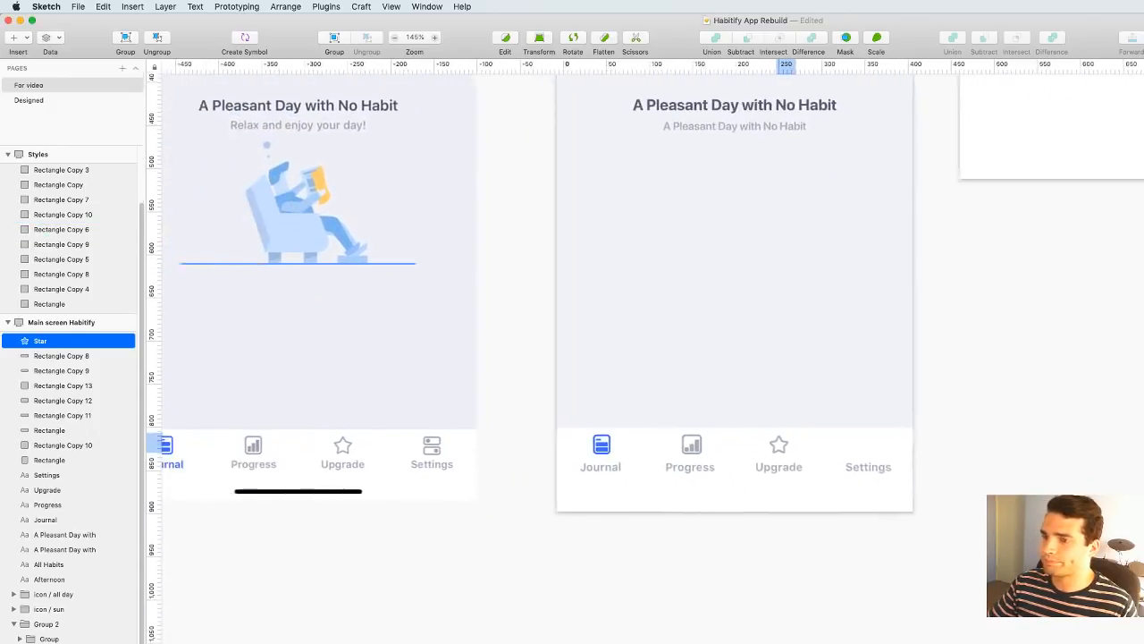
Copy the Progress icon's frame above the Settings label and form two stacked rounded bars, each about 23 × 11 px
{"action": "scroll", "coordinate": [943, 424], "scroll_direction": "up", "scroll_amount": 5}
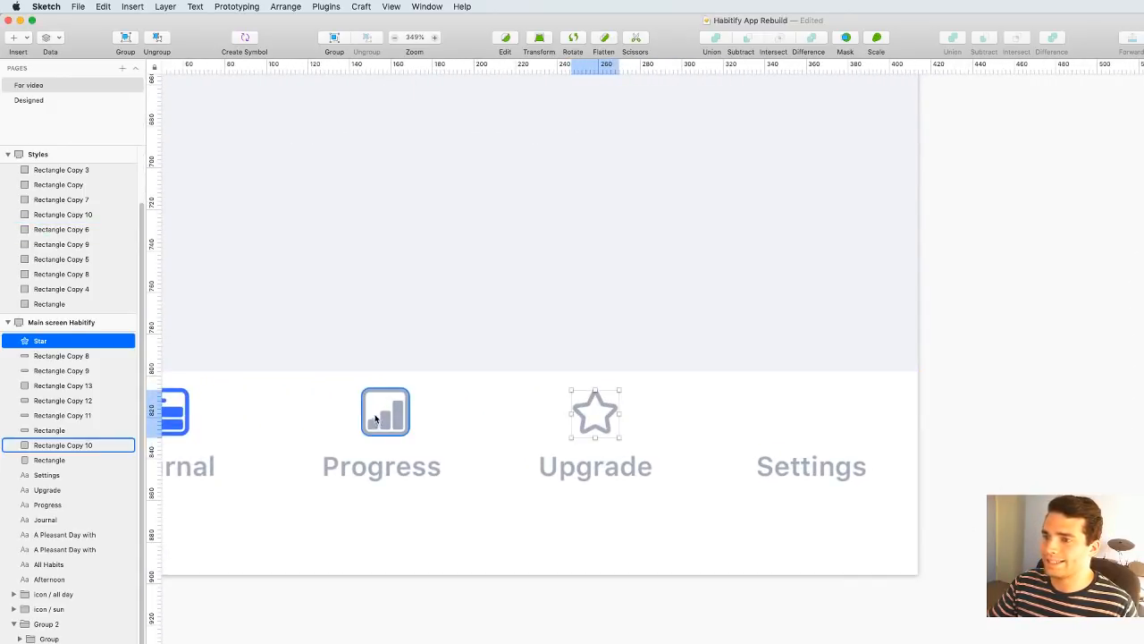
{"action": "left_click_drag", "start_coordinate": [408, 410], "coordinate": [824, 434]}
{"action": "left_click", "coordinate": [1022, 455]}
{"action": "scroll", "coordinate": [974, 429], "scroll_direction": "up", "scroll_amount": 5}
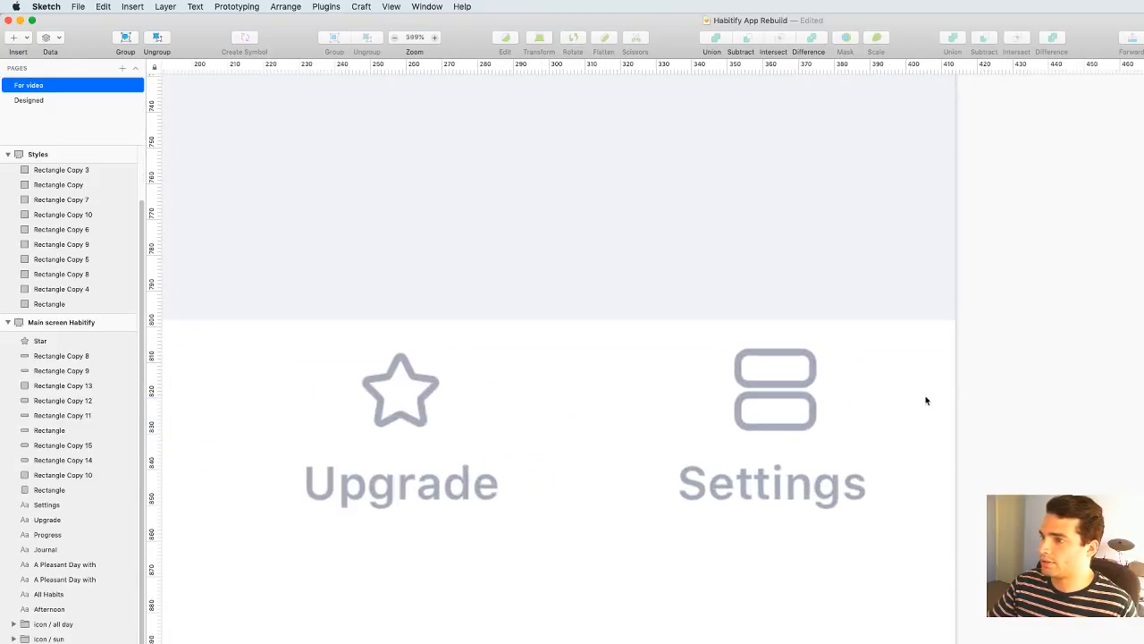
{"action": "left_click", "coordinate": [799, 427]}
{"action": "left_click", "coordinate": [802, 382], "text": "shift"}
{"action": "left_click_drag", "start_coordinate": [802, 383], "coordinate": [804, 382]}
{"action": "left_click", "coordinate": [36, 85]}
Draw a 4 × 4 px circle near the right end of the upper Settings bar and fill it with the icon's grey
{"action": "left_click", "coordinate": [16, 37]}
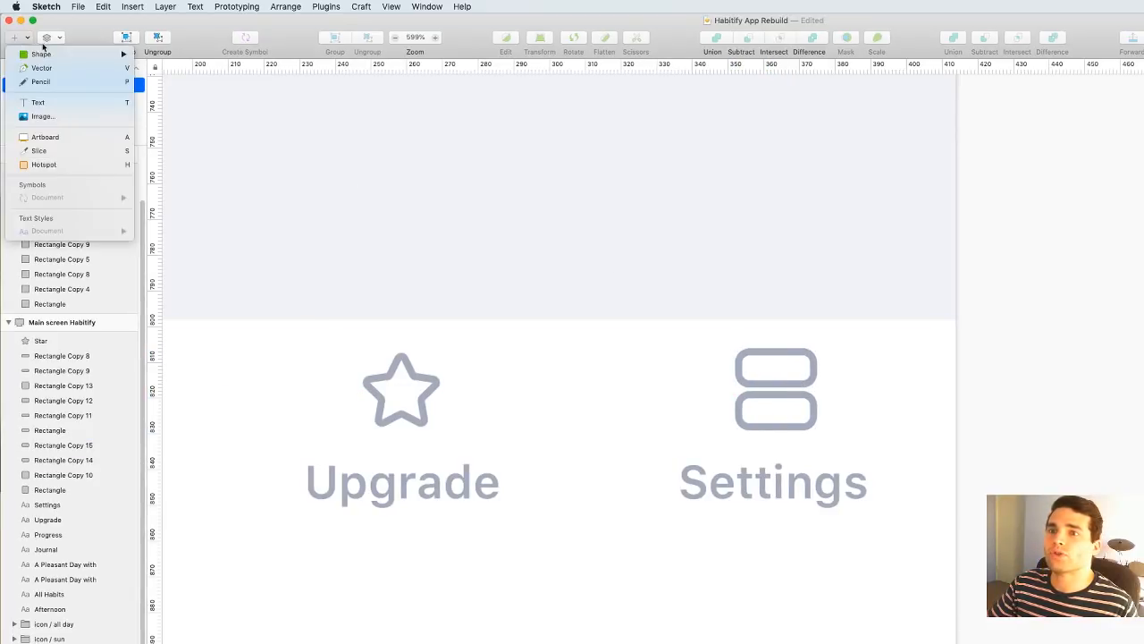
{"action": "mouse_move", "coordinate": [42, 54]}
{"action": "left_click", "coordinate": [165, 66]}
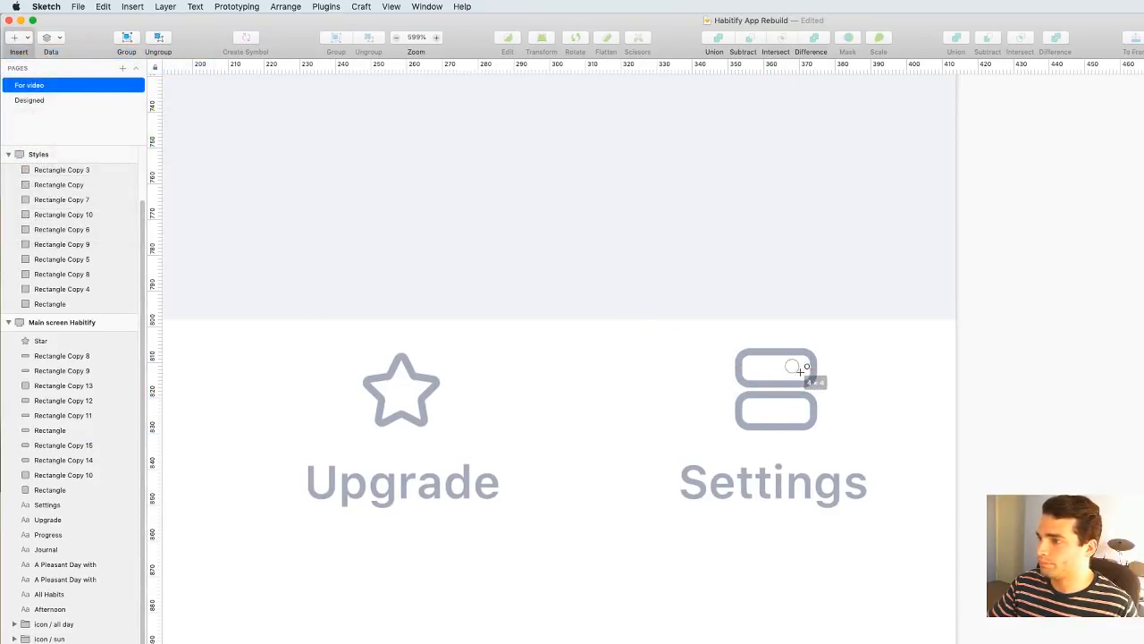
{"action": "left_click_drag", "start_coordinate": [798, 368], "coordinate": [800, 370]}
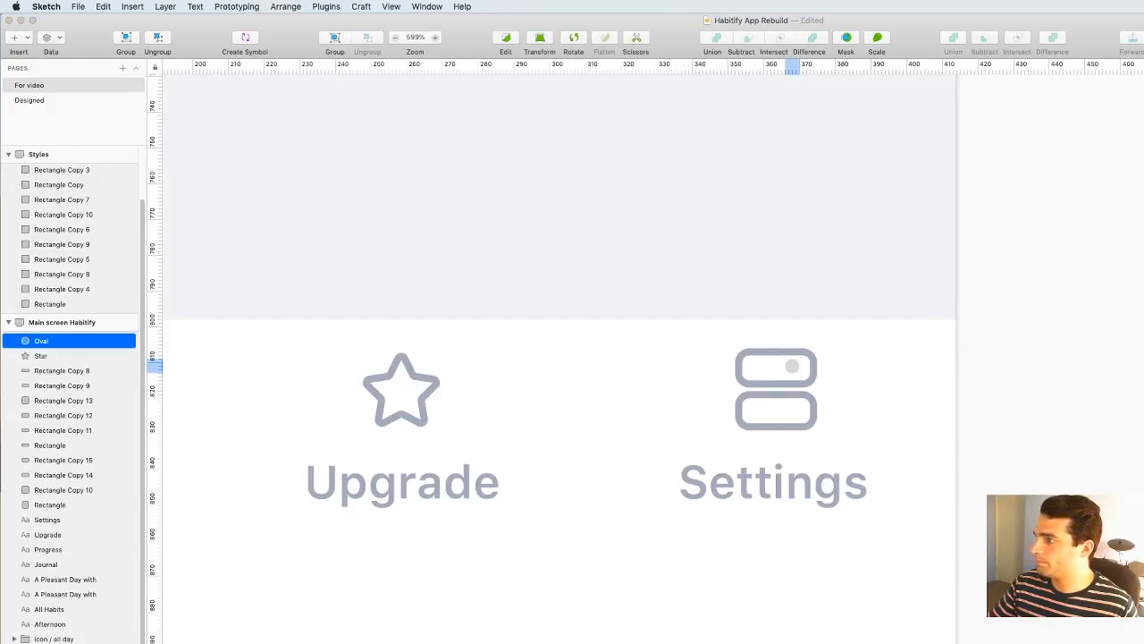
{"action": "scroll", "coordinate": [797, 367], "scroll_direction": "up", "scroll_amount": 5}
Duplicate the circle into the left end of the lower Settings bar, keeping the original in the upper bar
{"action": "left_click_drag", "start_coordinate": [796, 366], "coordinate": [682, 509]}
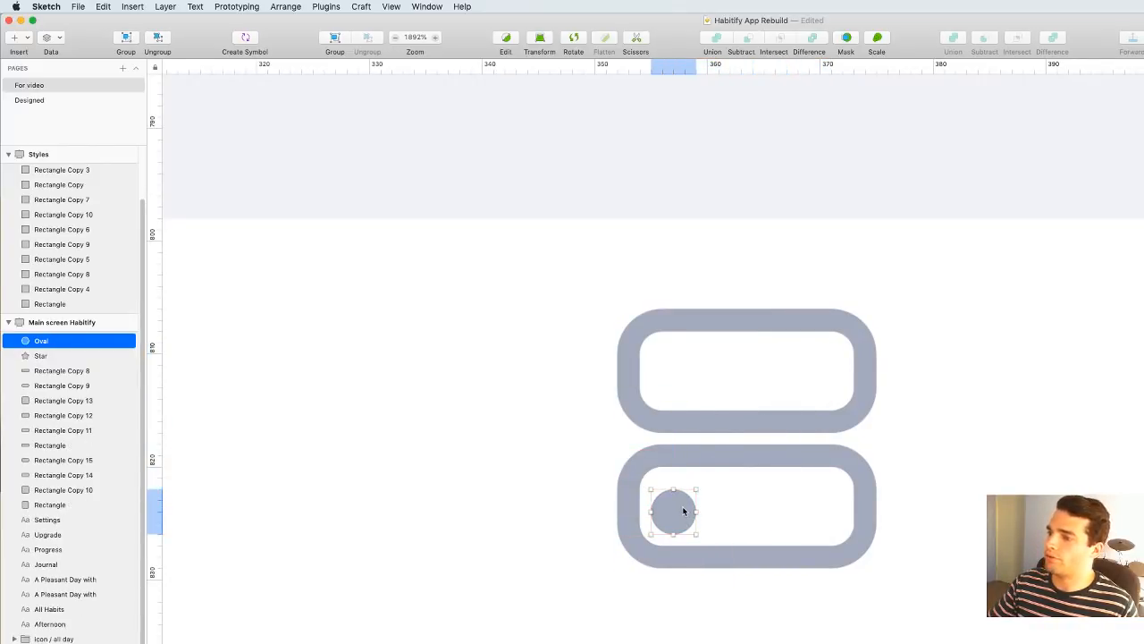
{"action": "key", "text": "super+z"}
{"action": "left_click_drag", "start_coordinate": [807, 376], "coordinate": [679, 503]}
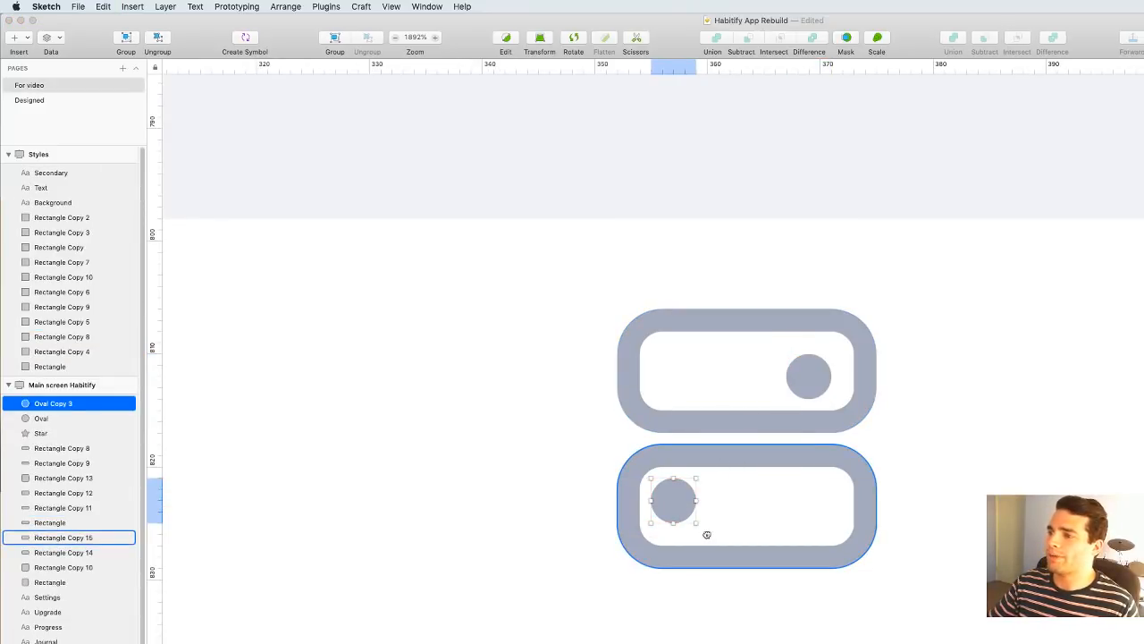
{"action": "left_click", "coordinate": [1019, 554]}
{"action": "scroll", "coordinate": [646, 427], "scroll_direction": "down", "scroll_amount": 3}
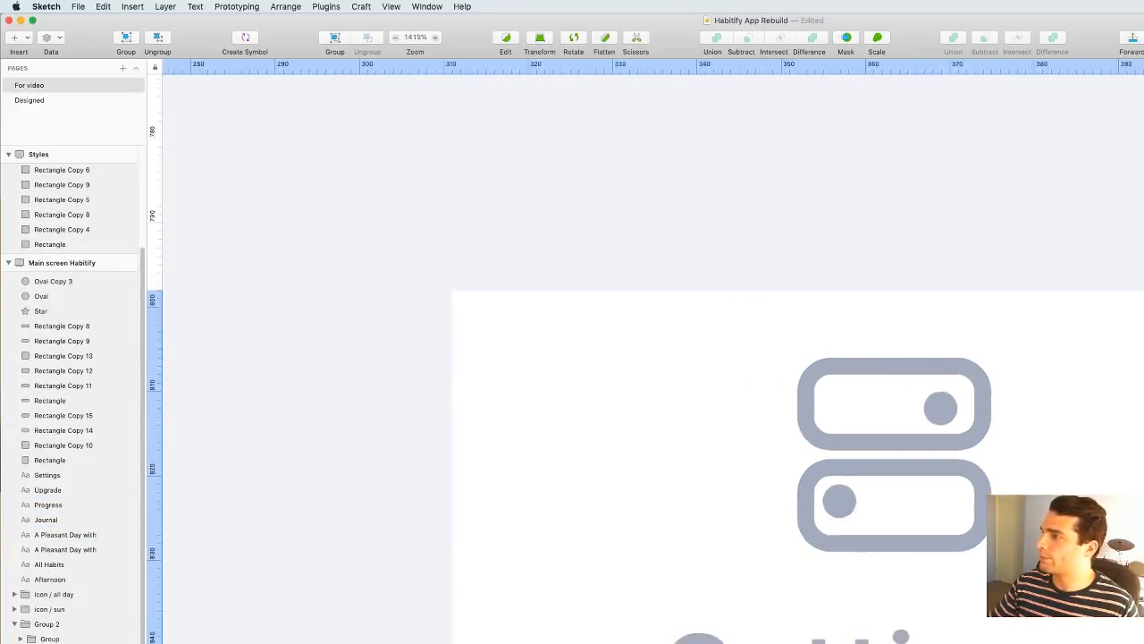
Enlarge both circles of the Settings icon to about 5 px and center them vertically in their bars
{"action": "left_click_drag", "start_coordinate": [841, 510], "coordinate": [867, 524]}
{"action": "left_click", "coordinate": [860, 511]}
{"action": "left_click", "coordinate": [853, 504]}
{"action": "left_click", "coordinate": [992, 534]}
{"action": "left_click", "coordinate": [851, 506]}
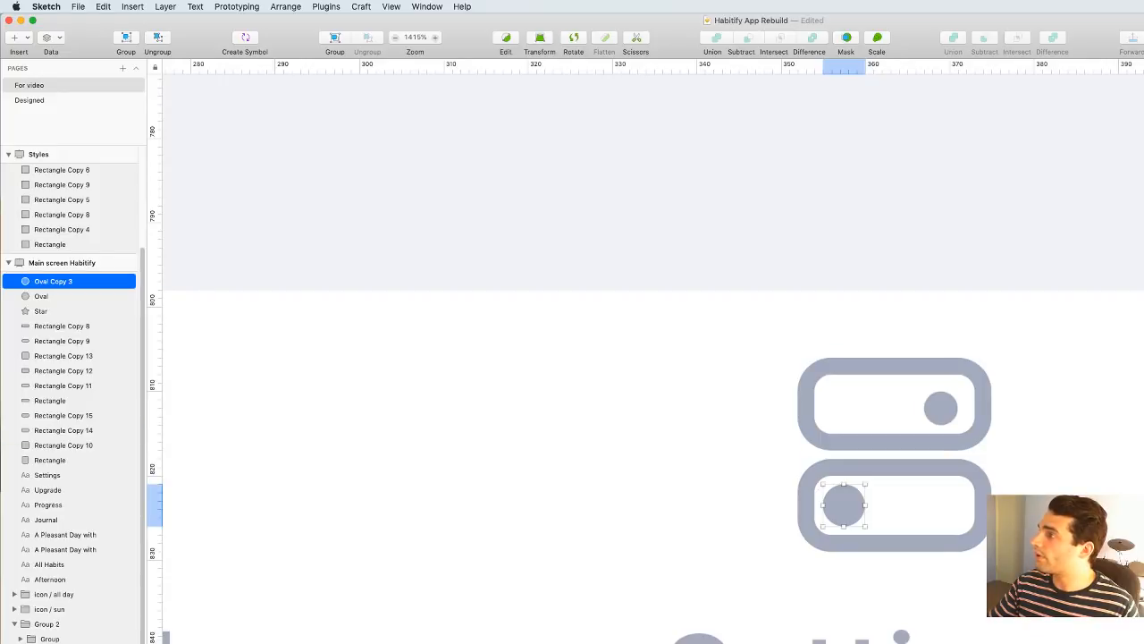
{"action": "left_click", "coordinate": [943, 408]}
{"action": "left_click_drag", "start_coordinate": [957, 425], "coordinate": [949, 403]}
{"action": "left_click", "coordinate": [1043, 402]}
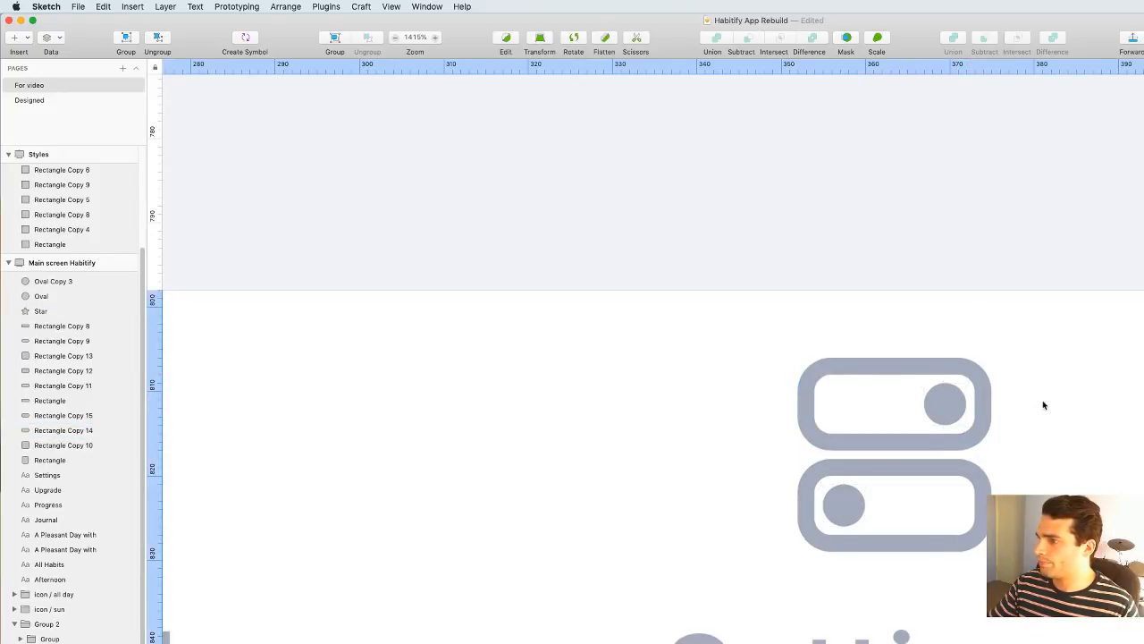
Copy the reference screenshot and paste it into the Main screen Habitify artboard over the rebuilt screen
{"action": "scroll", "coordinate": [1043, 402], "scroll_direction": "down", "scroll_amount": 10}
{"action": "left_click", "coordinate": [958, 608]}
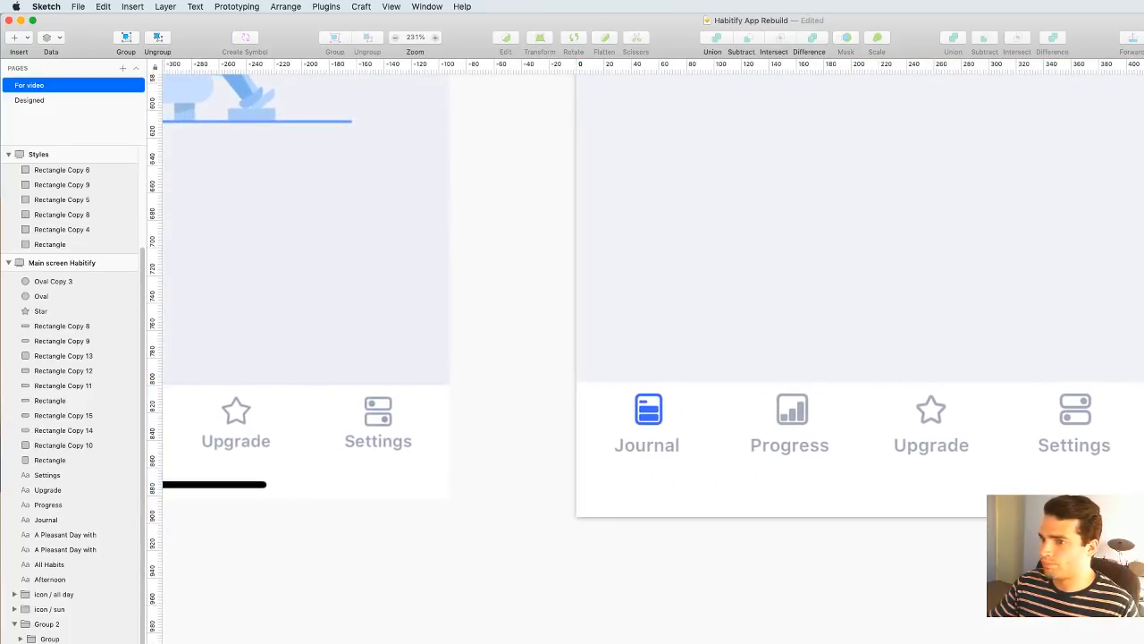
{"action": "scroll", "coordinate": [1036, 581], "scroll_direction": "left", "scroll_amount": 3}
{"action": "scroll", "coordinate": [1037, 581], "scroll_direction": "down", "scroll_amount": 5}
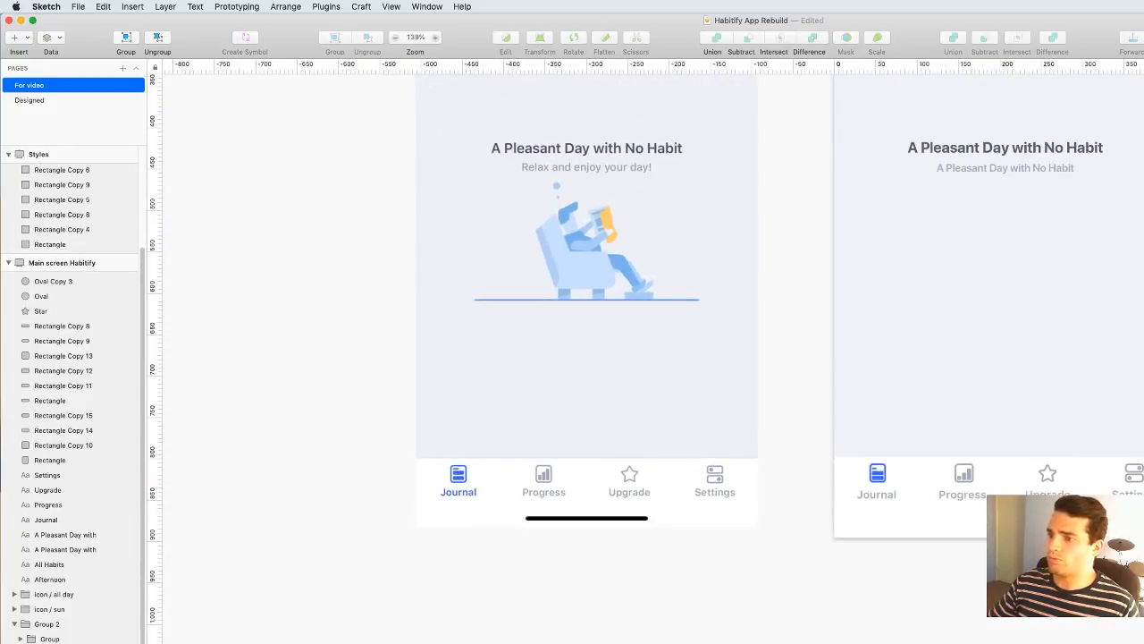
{"action": "scroll", "coordinate": [984, 582], "scroll_direction": "up", "scroll_amount": 4}
{"action": "scroll", "coordinate": [984, 582], "scroll_direction": "right", "scroll_amount": 7}
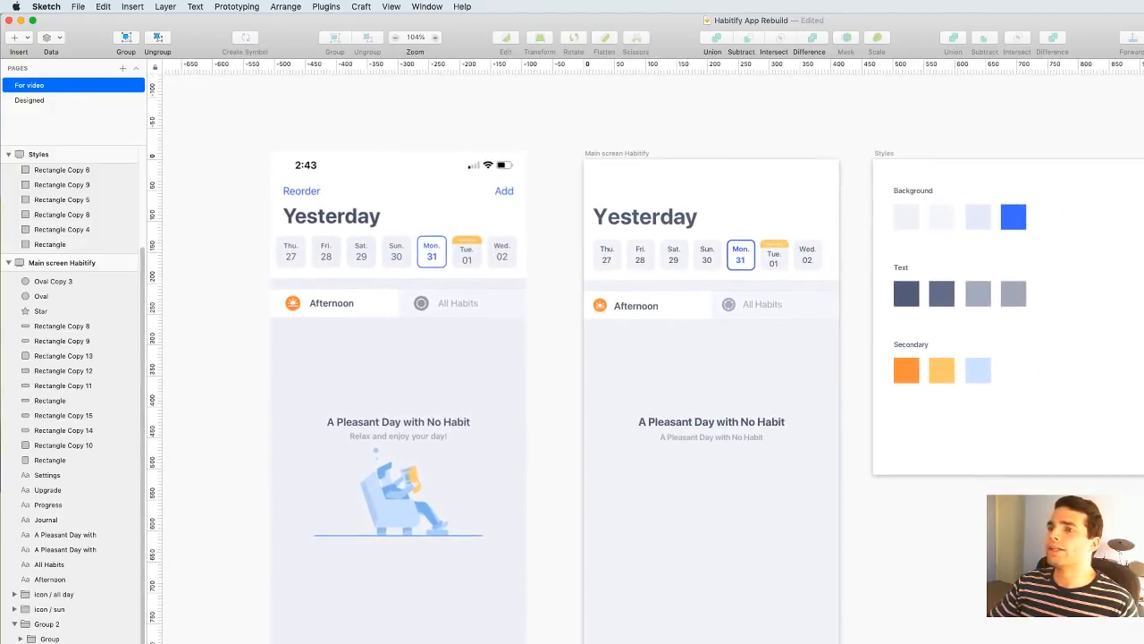
{"action": "scroll", "coordinate": [984, 582], "scroll_direction": "up", "scroll_amount": 1}
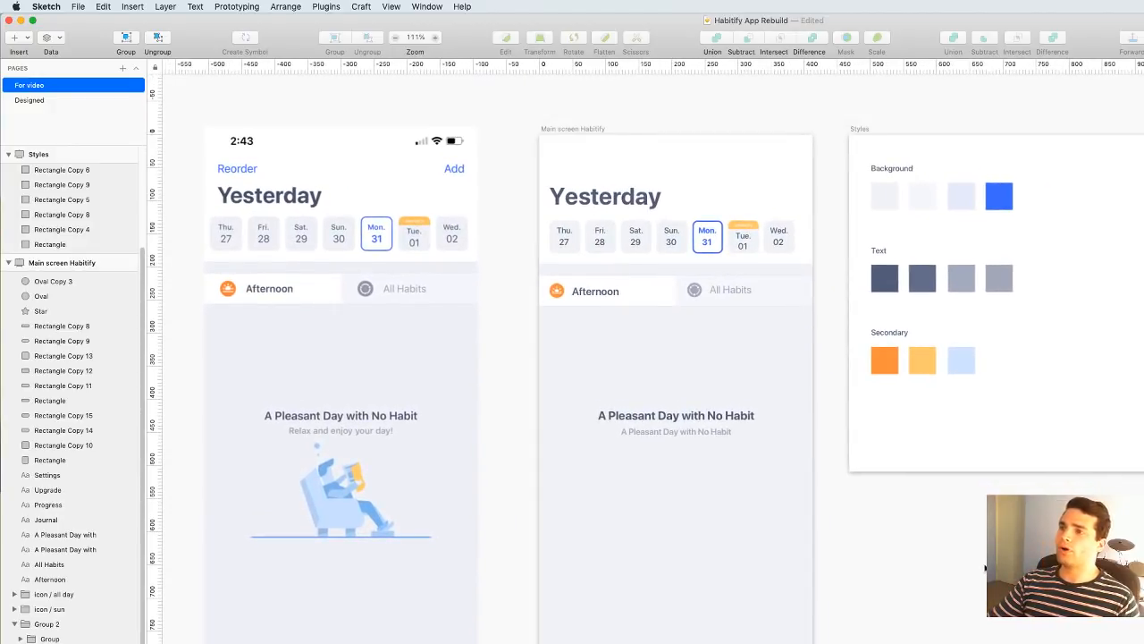
{"action": "left_click", "coordinate": [361, 135]}
{"action": "key", "text": "super+z"}
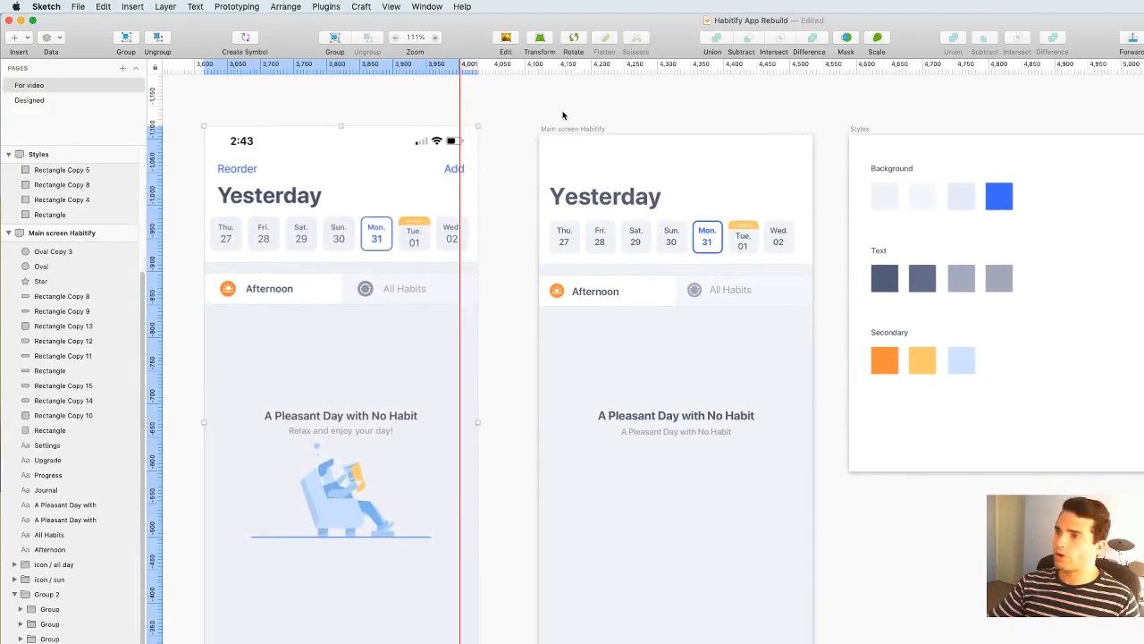
{"action": "left_click", "coordinate": [502, 108]}
{"action": "left_click", "coordinate": [564, 129]}
{"action": "key", "text": "super+v"}
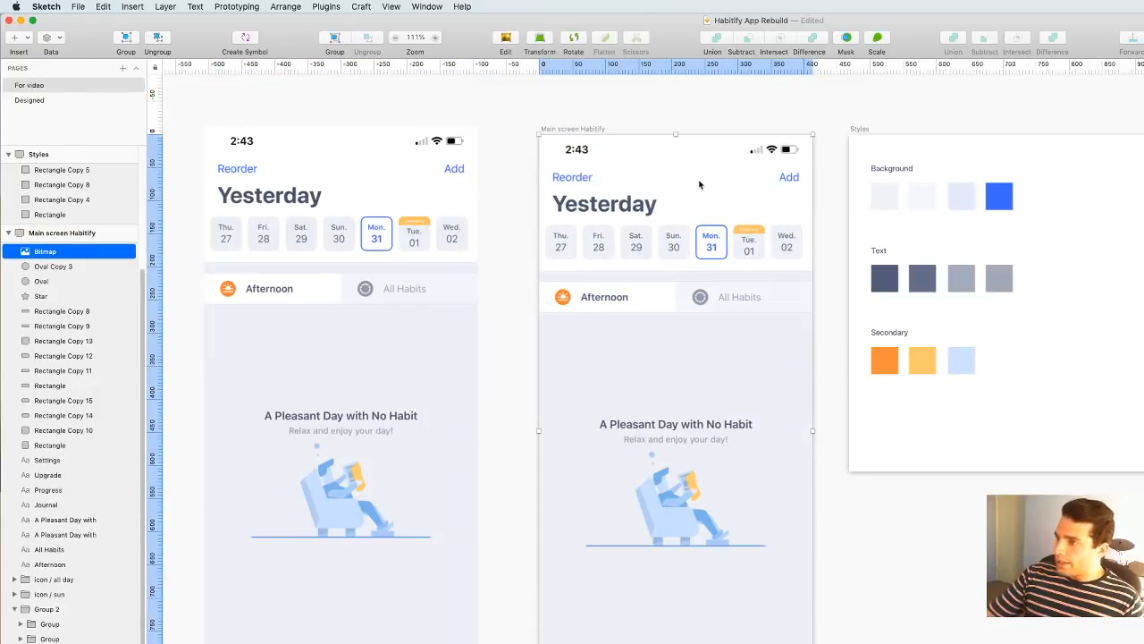
Toggle the pasted reference off and on over the artboard to compare its layout with the rebuilt screen
{"action": "key", "text": "super+z"}
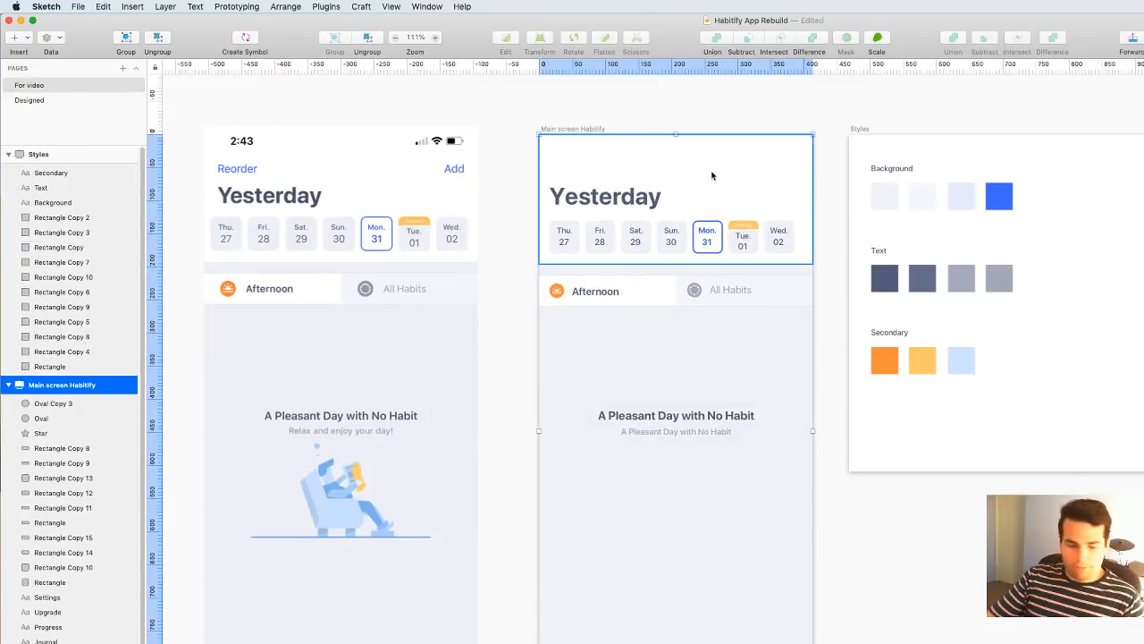
{"action": "key", "text": "super+v"}
{"action": "key", "text": "super+z"}
{"action": "key", "text": "super+v"}
{"action": "key", "text": "super+z"}
{"action": "left_click", "coordinate": [661, 114]}
{"action": "scroll", "coordinate": [702, 122], "scroll_direction": "left", "scroll_amount": 3}
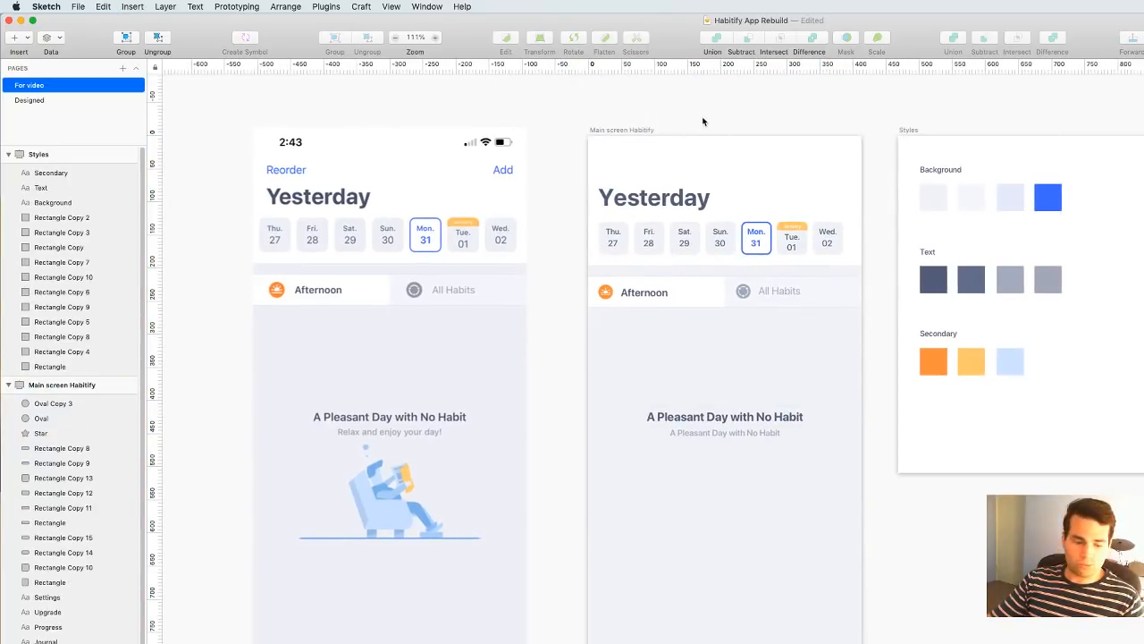
{"action": "key", "text": "super+v"}
{"action": "left_click", "coordinate": [733, 127]}
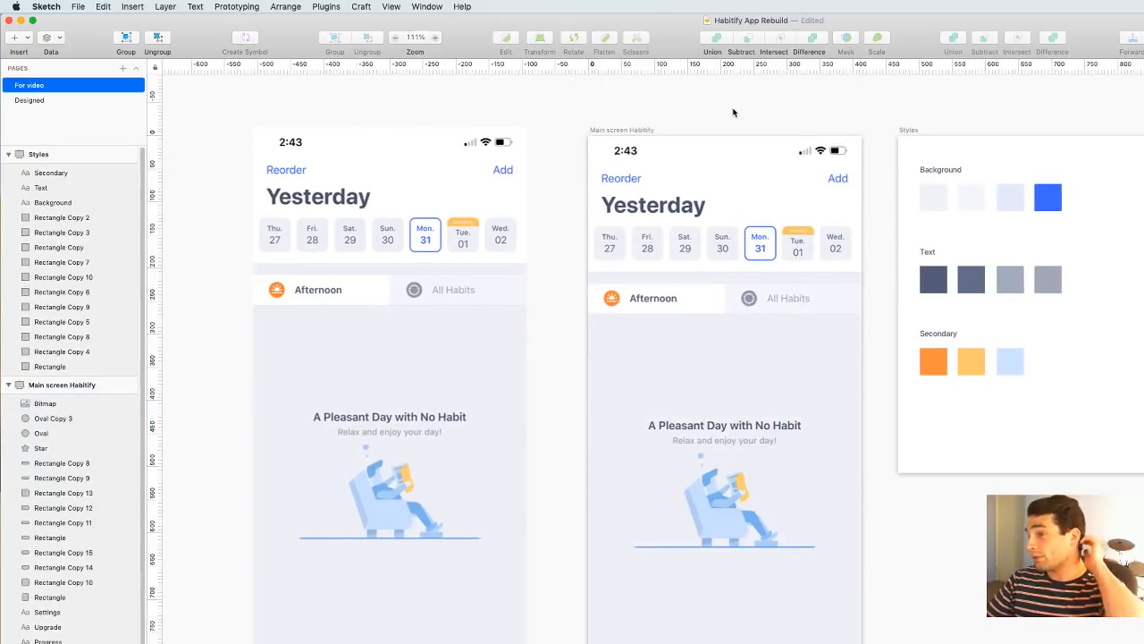